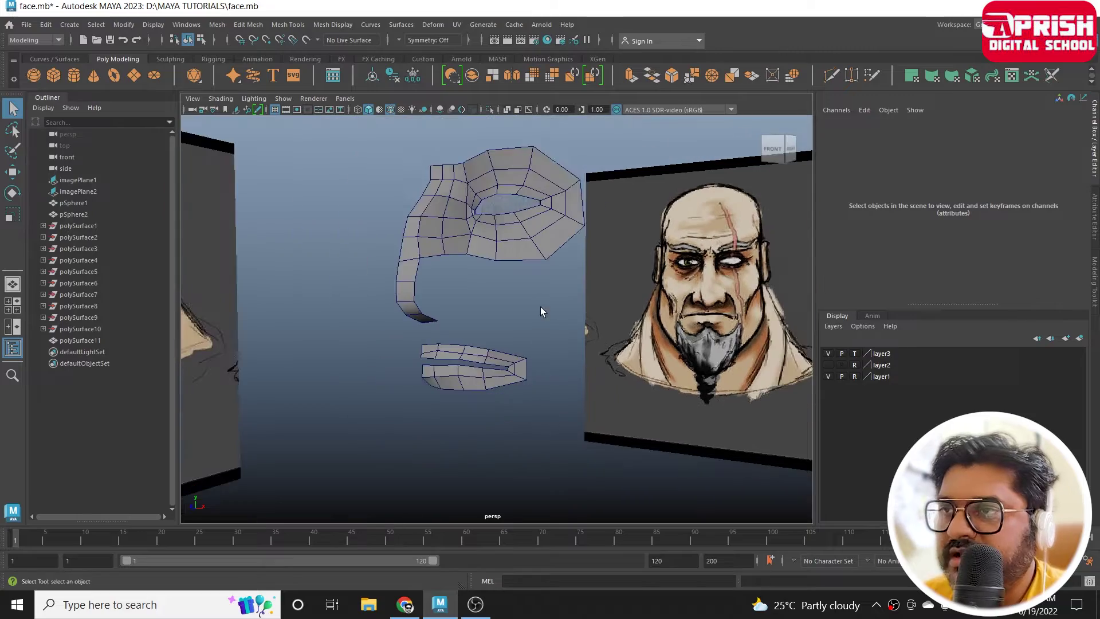
Orbit the mask, then frame the nose and upper lip in the front reference view.
mouse_move(485, 356)
alt+mouse_down()
mouse_move(442, 363)
mouse_move(504, 380)
mouse_move(523, 334)
mouse_move(477, 335)
mouse_move(467, 356)
alt+mouse_up()
alt+middle_drag(467, 356, 465, 362)
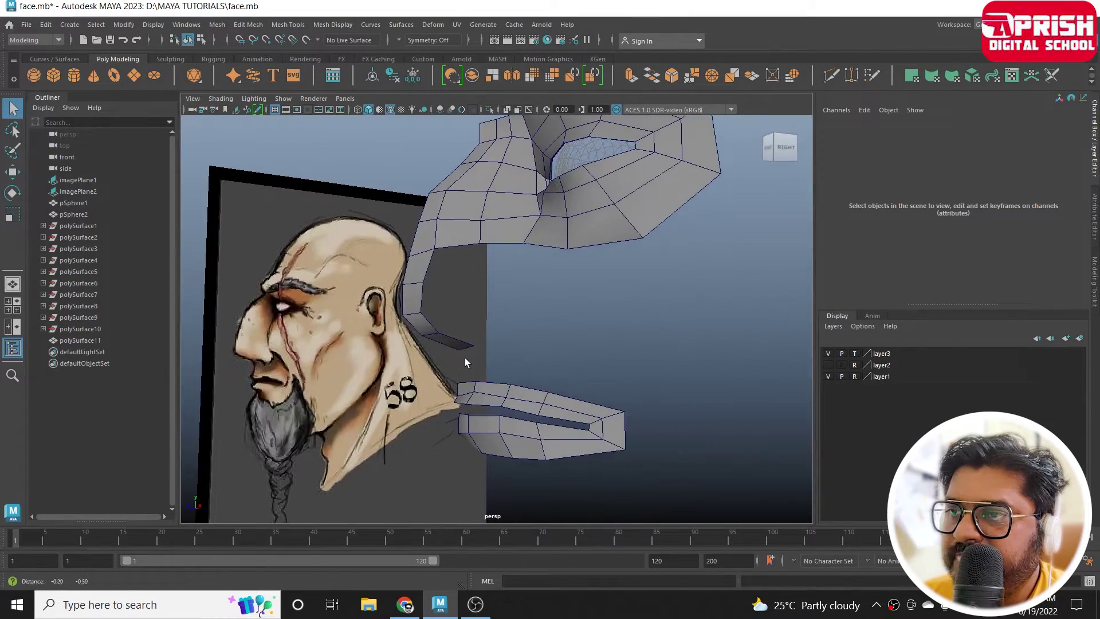
key(space)
key(space)
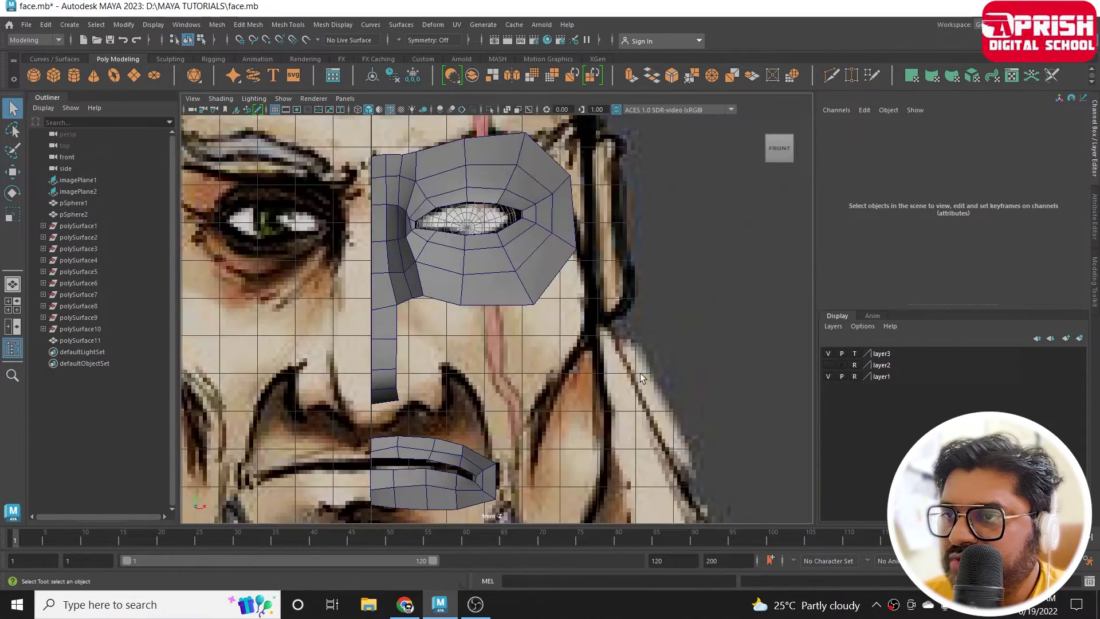
alt+middle_drag(490, 398, 512, 346)
mouse_move(513, 346)
alt+right_down()
mouse_move(518, 361)
mouse_move(505, 355)
alt+right_up()
alt+middle_drag(504, 355, 410, 327)
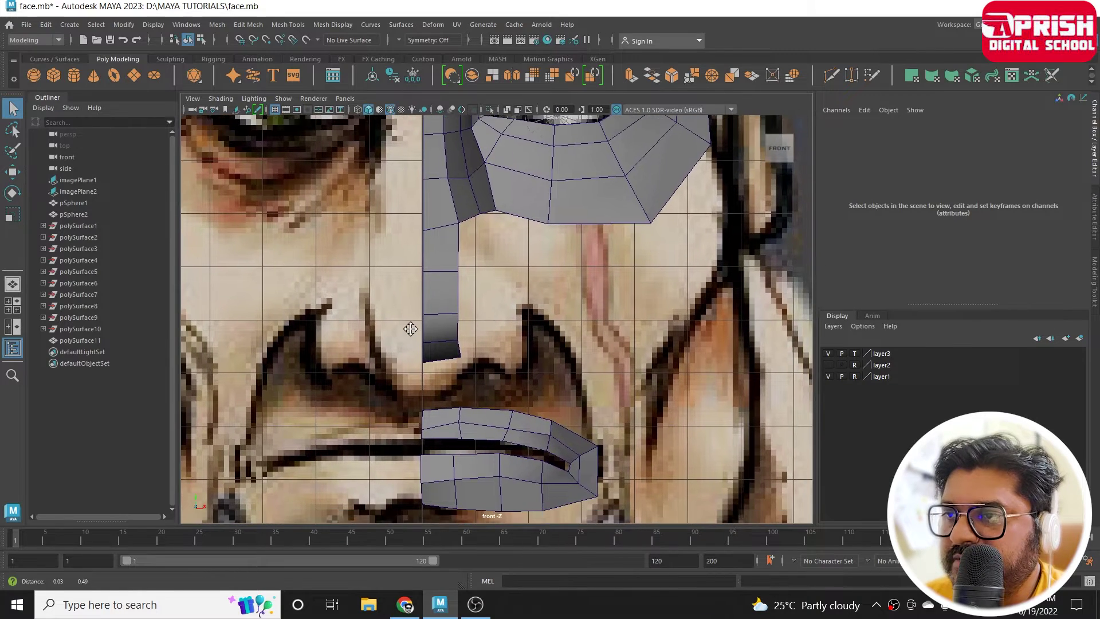
alt+right_drag(410, 327, 465, 357)
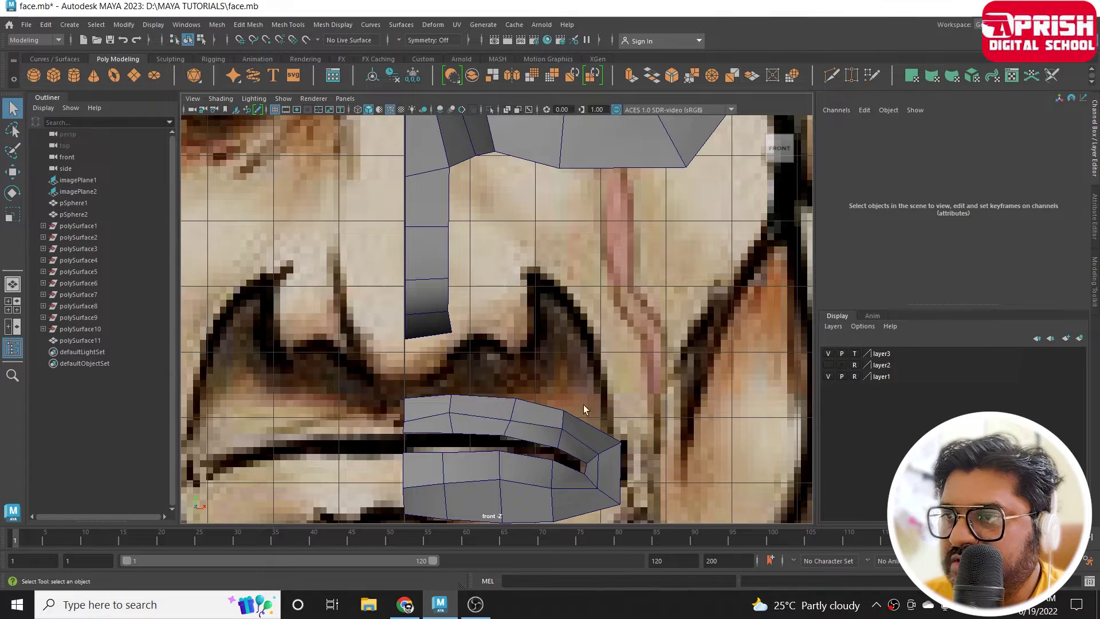
In the side reference view, zoom close onto the nose tip underside.
key(space)
key(space)
alt+middle_drag(611, 418, 511, 353)
alt+right_drag(511, 353, 622, 388)
alt+middle_drag(622, 389, 536, 385)
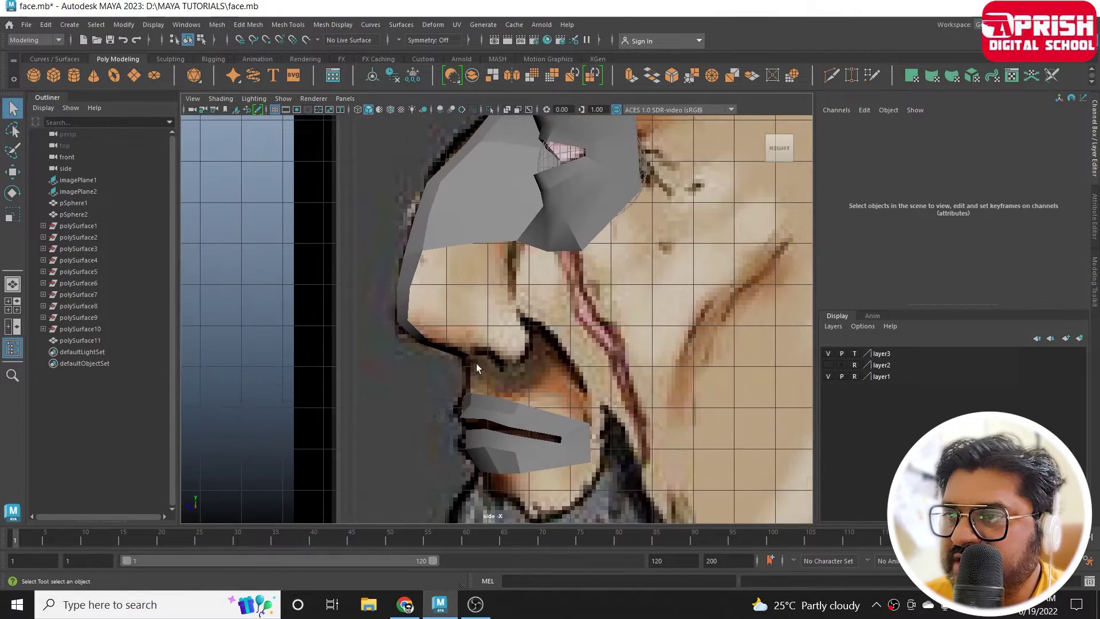
alt+right_drag(536, 385, 511, 380)
click(380, 325)
mouse_move(381, 324)
alt+right_down()
mouse_move(383, 359)
mouse_move(367, 369)
alt+right_up()
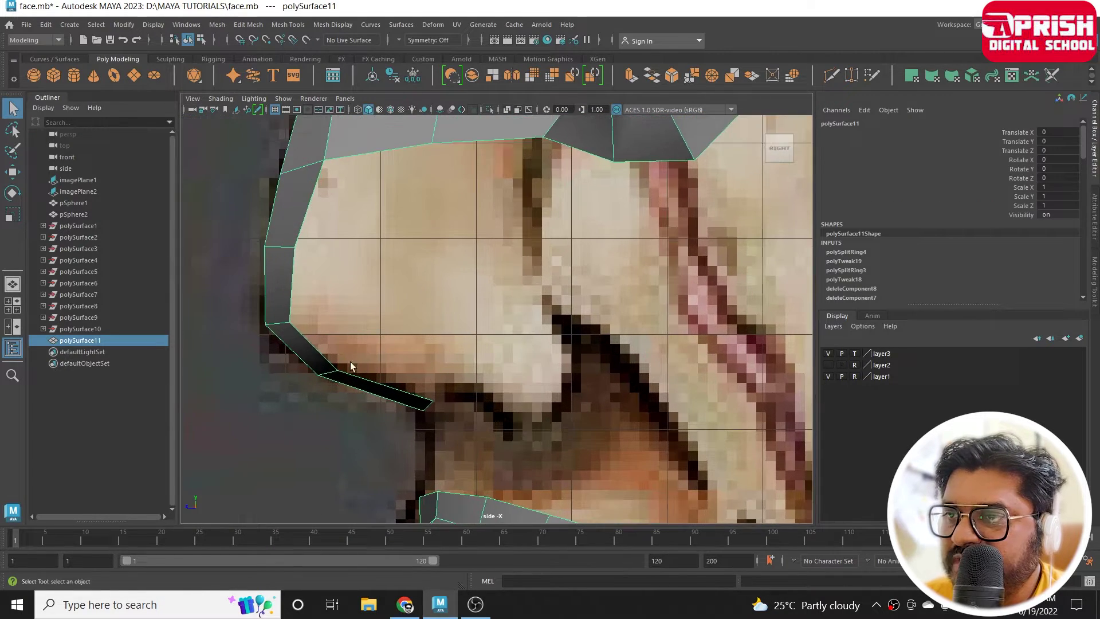
alt+middle_drag(366, 369, 433, 335)
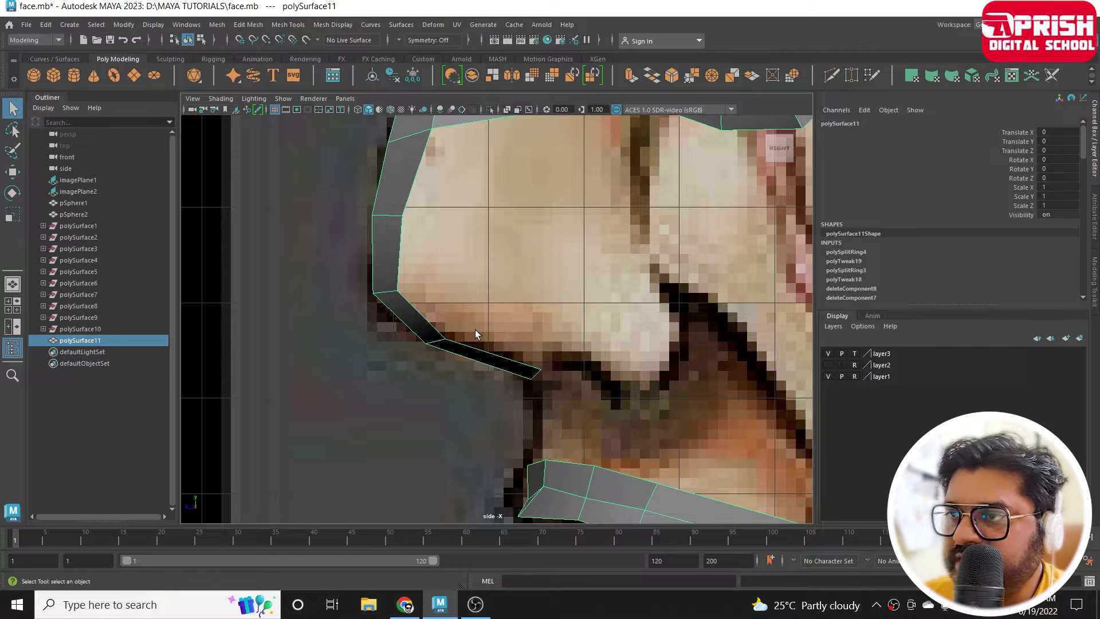
Select the bottom edge of the nose tip in Edge mode.
right_click(457, 340)
click(583, 336)
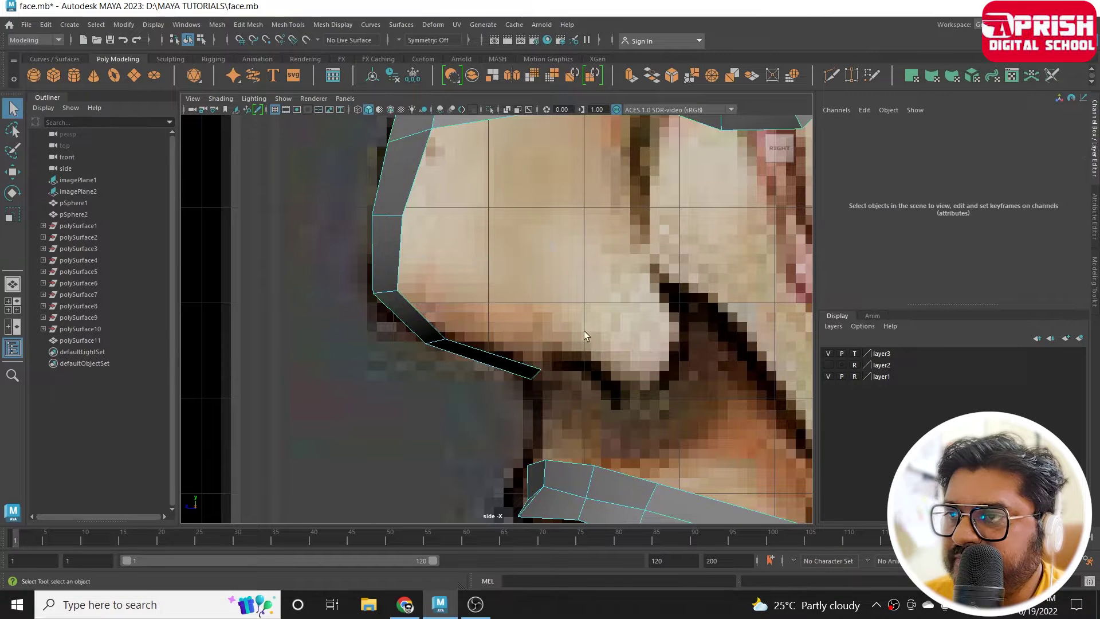
click(484, 358)
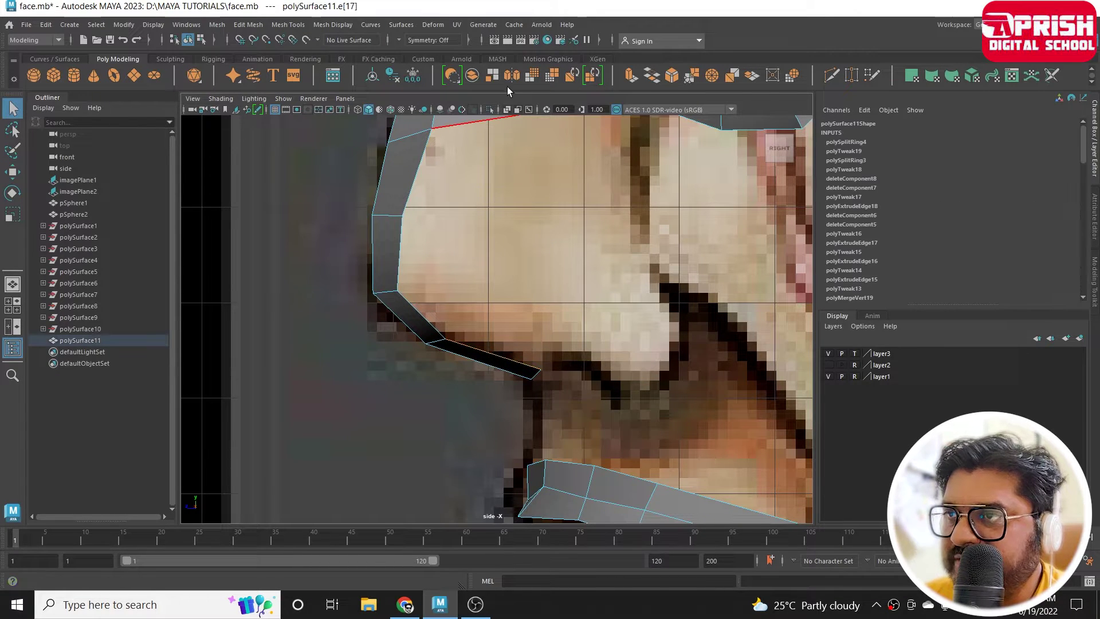
Extrude the nose's bottom edge into a new face tilted along the nose underside.
key(ctrl+e)
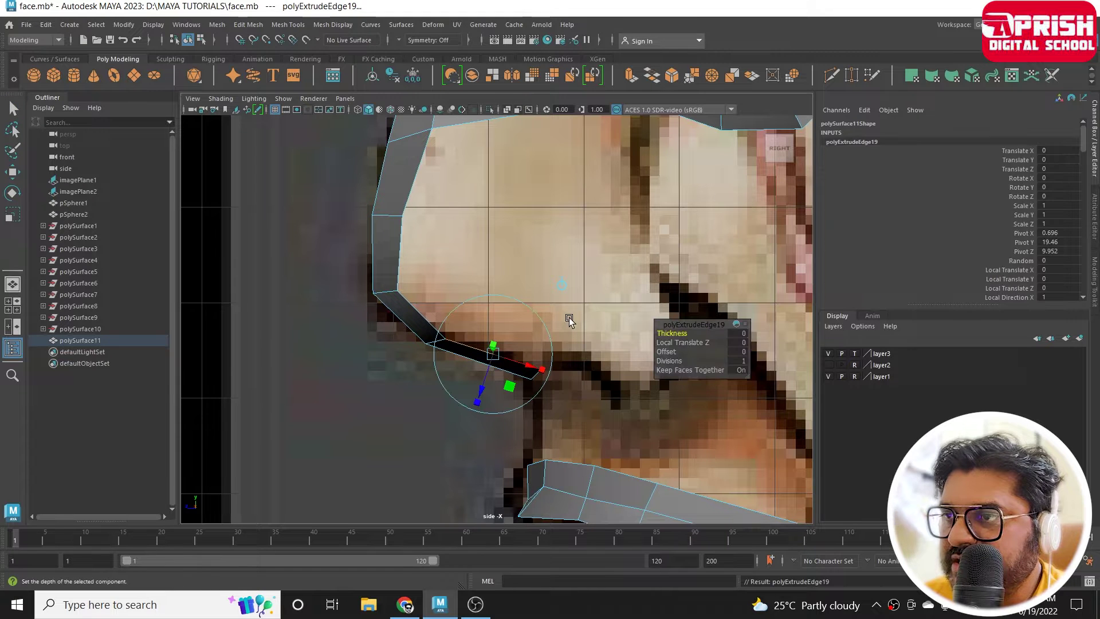
drag(505, 359, 566, 315)
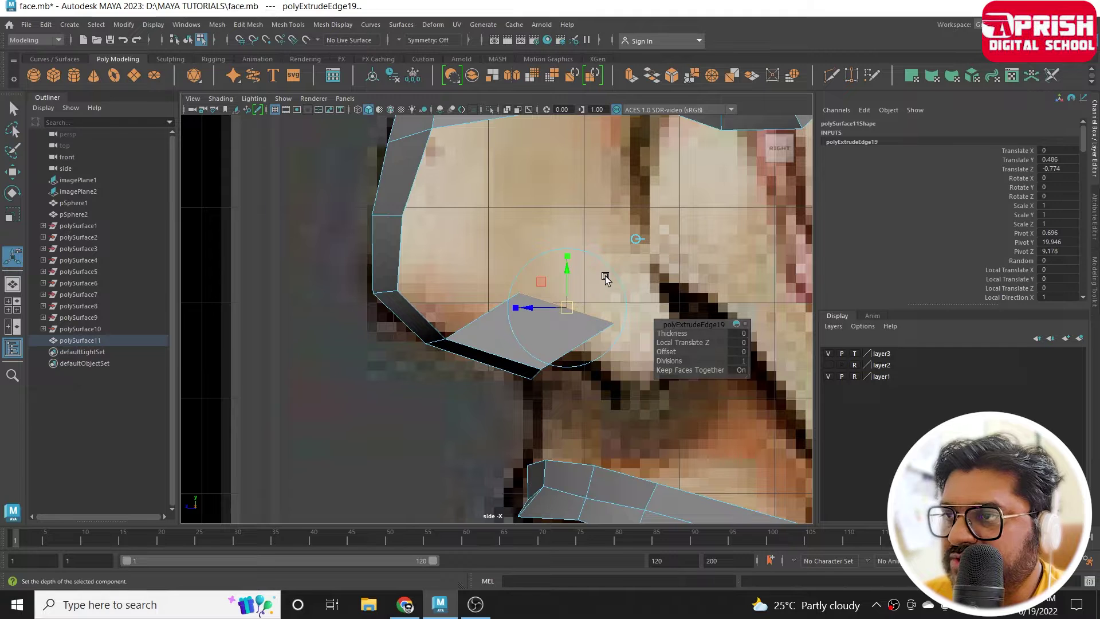
drag(606, 279, 615, 295)
In the front view, move the new face right and down over the nostril.
key(space)
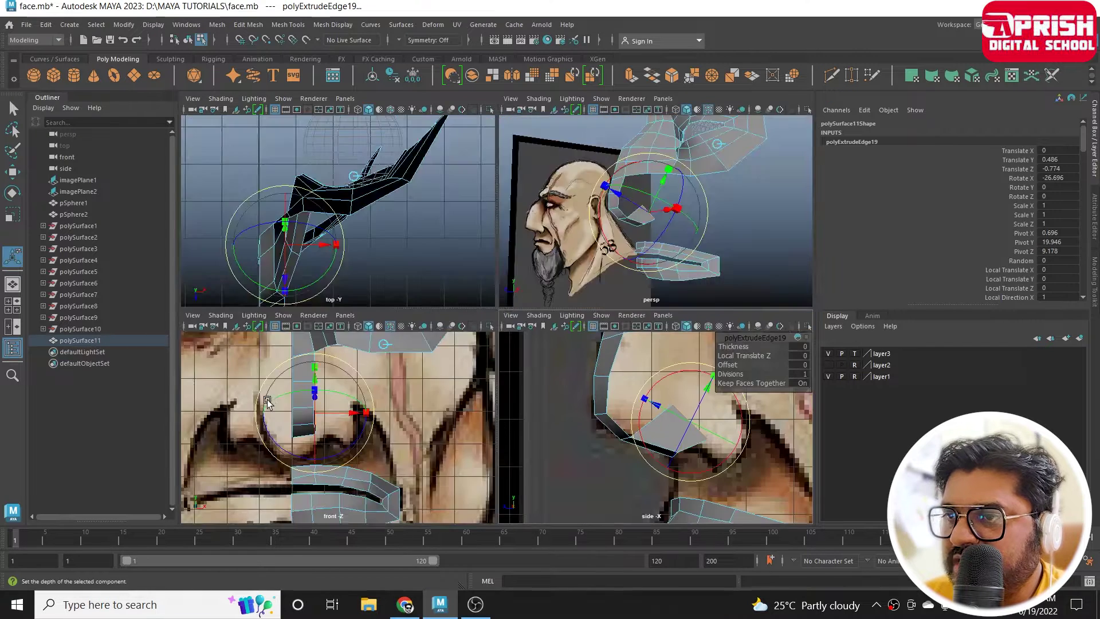
key(space)
scroll(401, 315, up, 3)
key(w)
scroll(505, 254, up, 2)
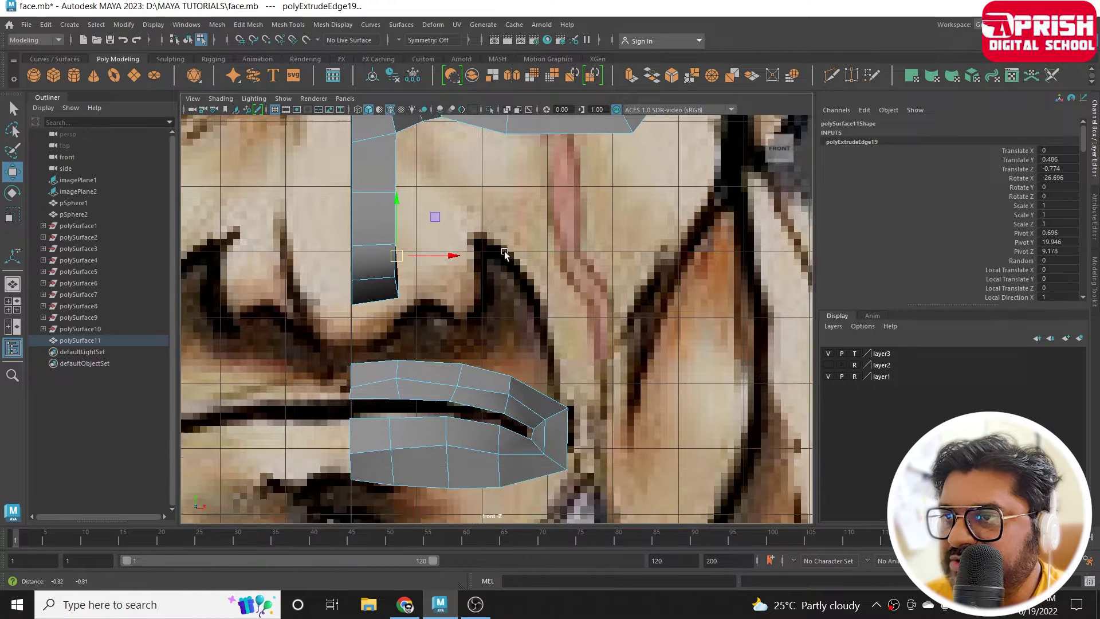
drag(397, 256, 440, 266)
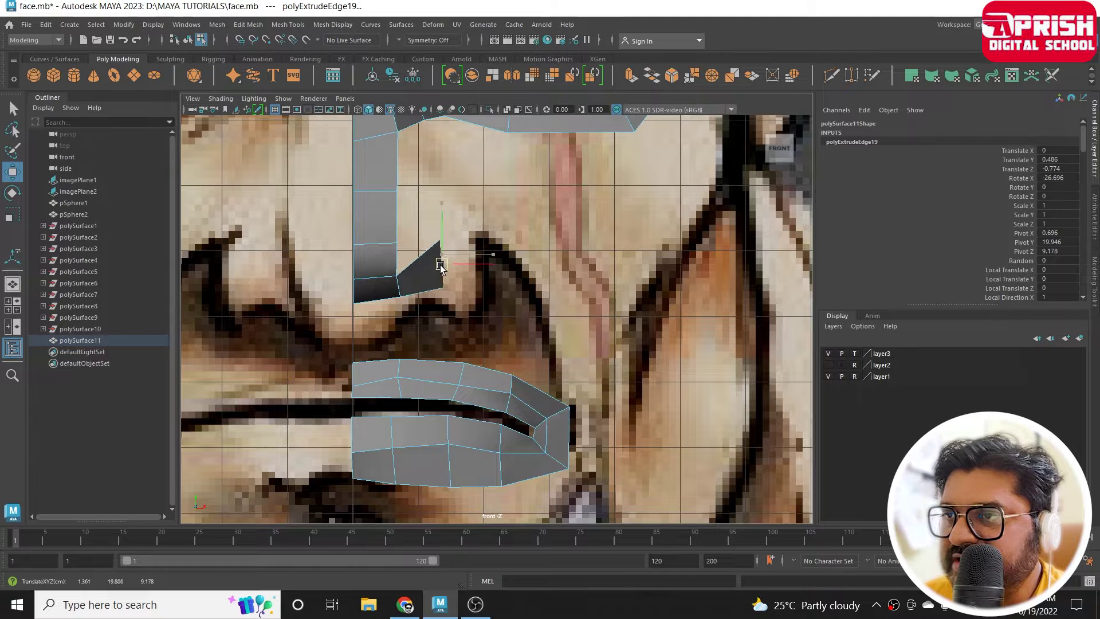
Lower the new face's upper-right vertex onto the nostril line and select its outer edge.
right_drag(440, 266, 401, 264)
click(443, 241)
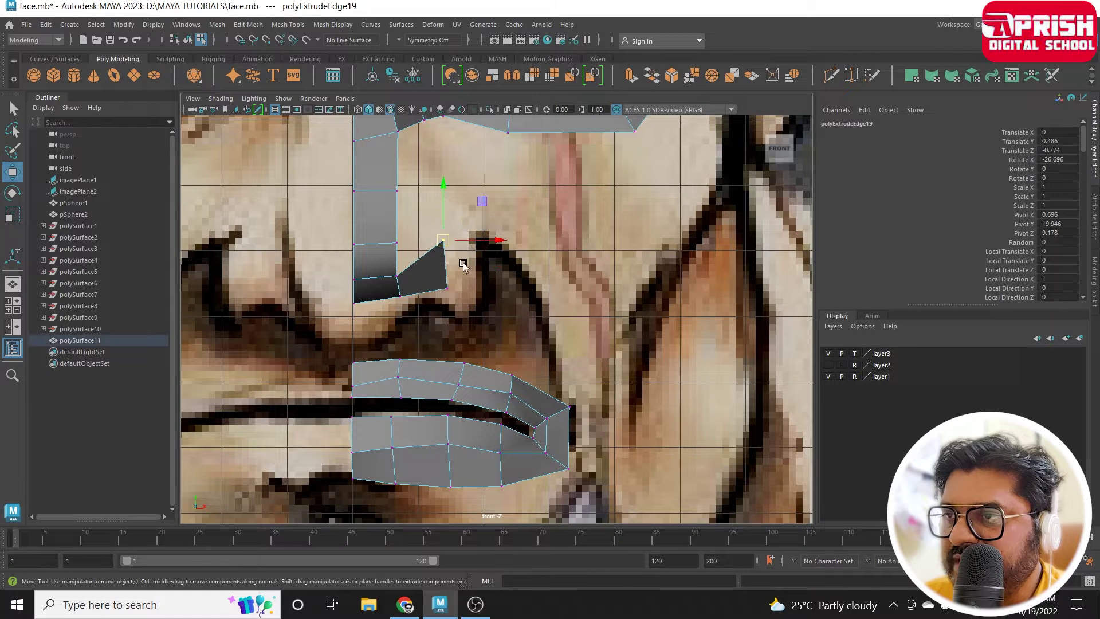
drag(448, 242, 448, 255)
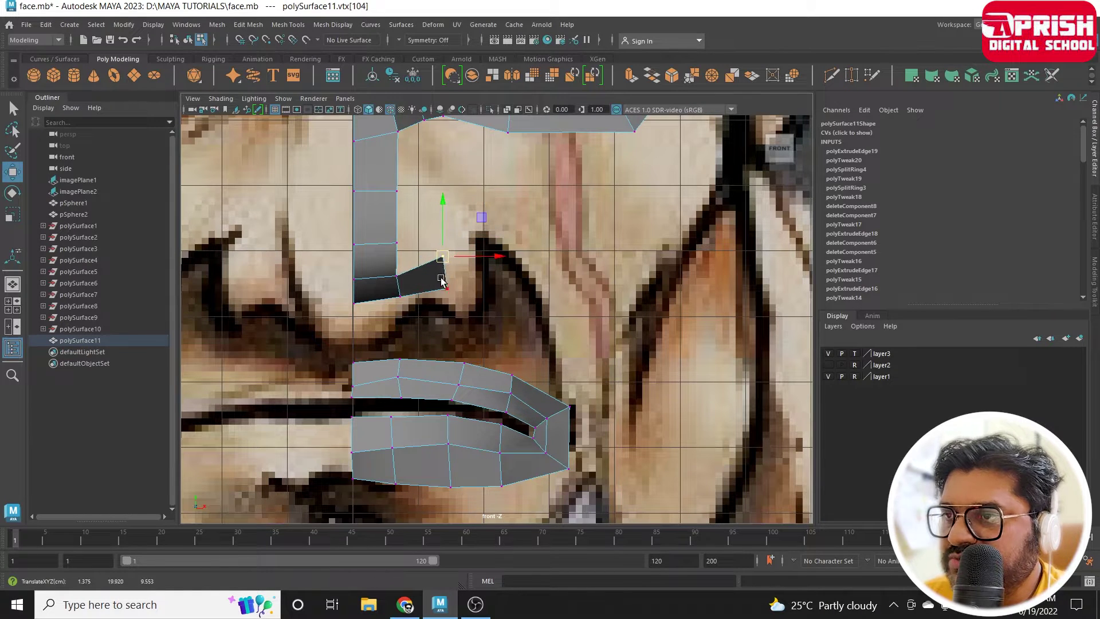
click(401, 302)
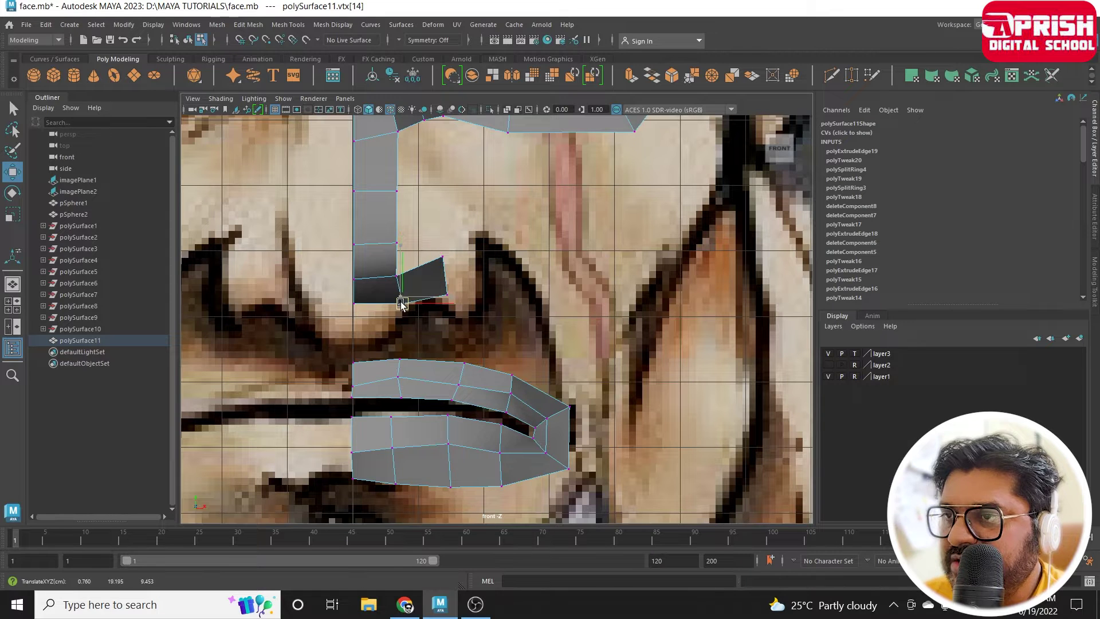
click(350, 303)
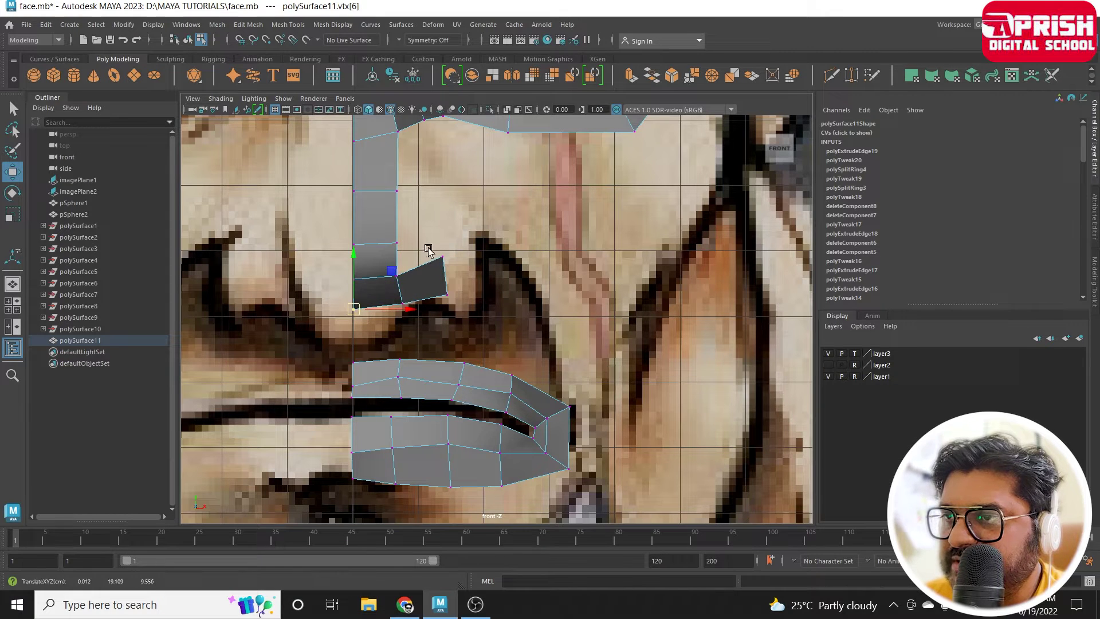
click(442, 258)
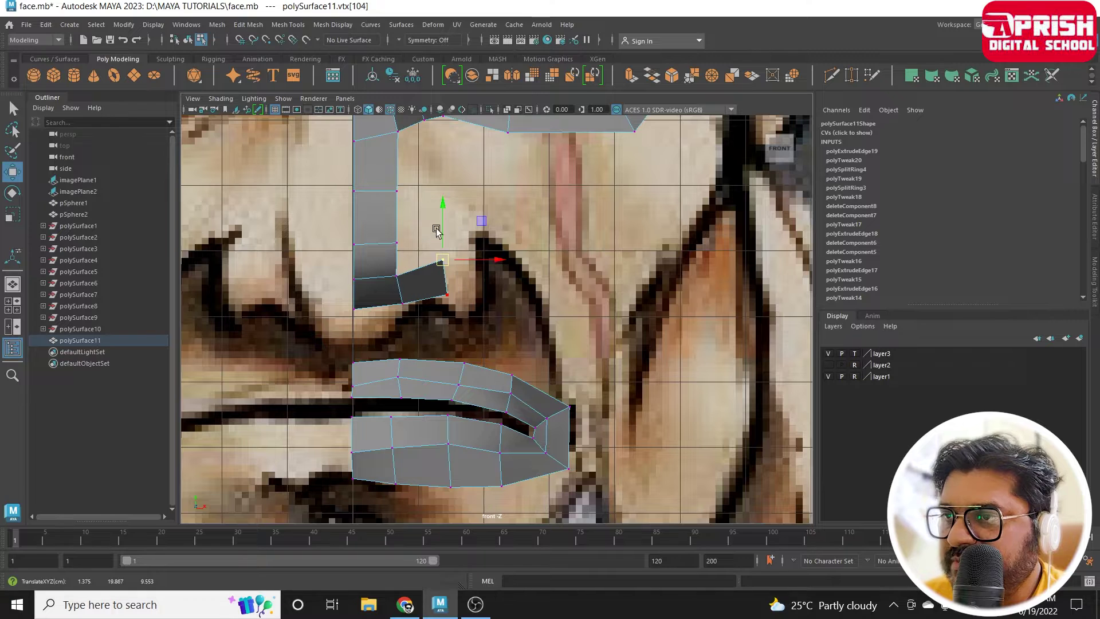
click(447, 284)
key(space)
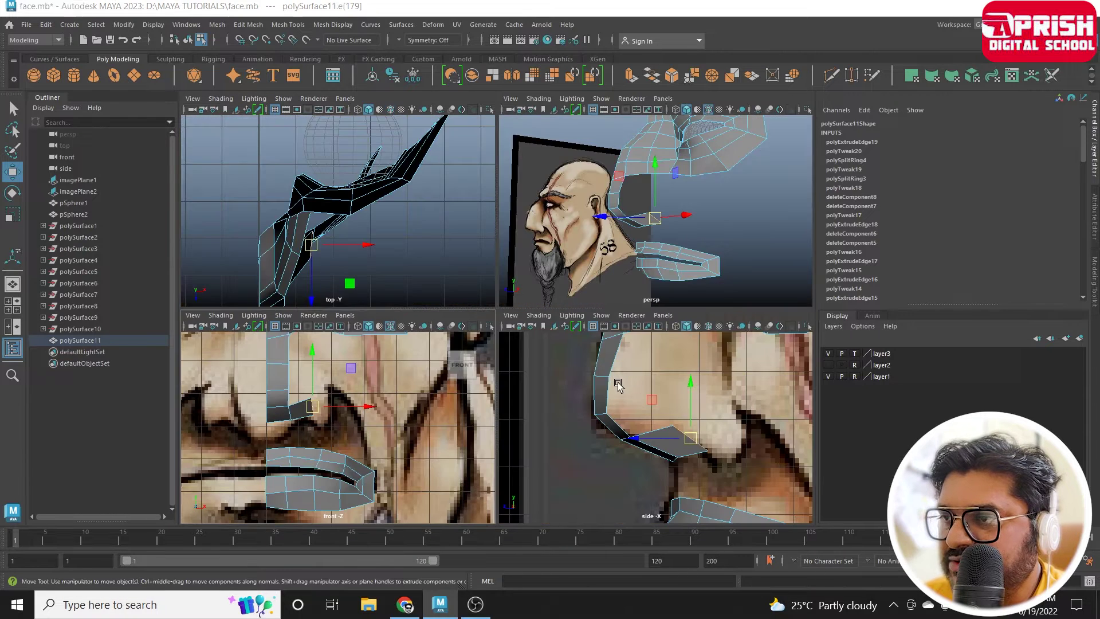
key(space)
scroll(617, 386, up, 2)
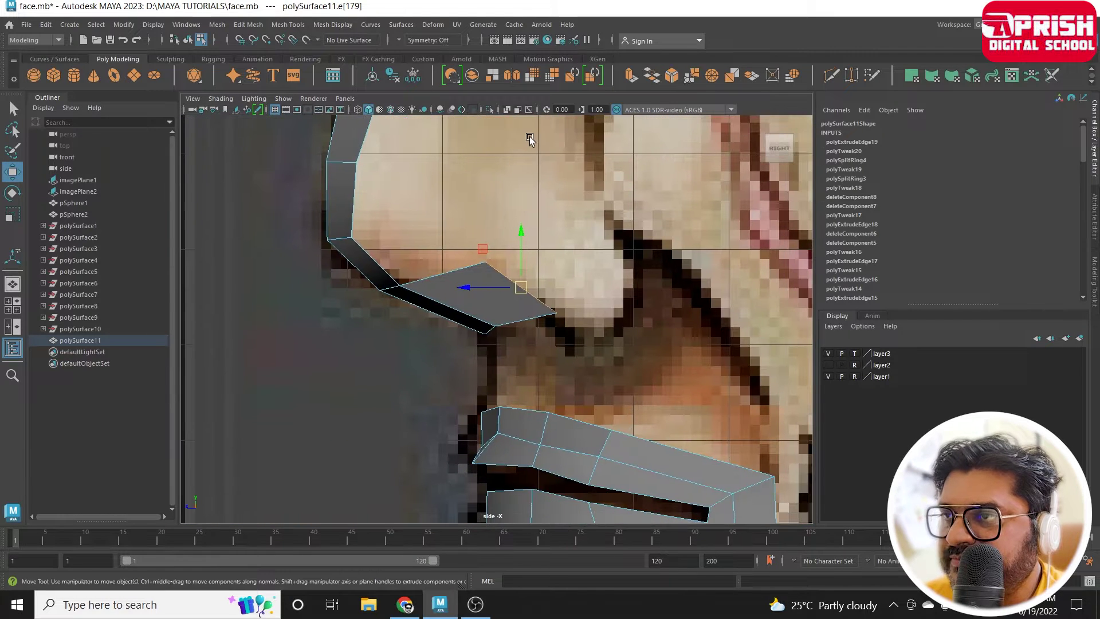
Extrude the selected edge again, pulling a second face toward the nostril.
click(630, 78)
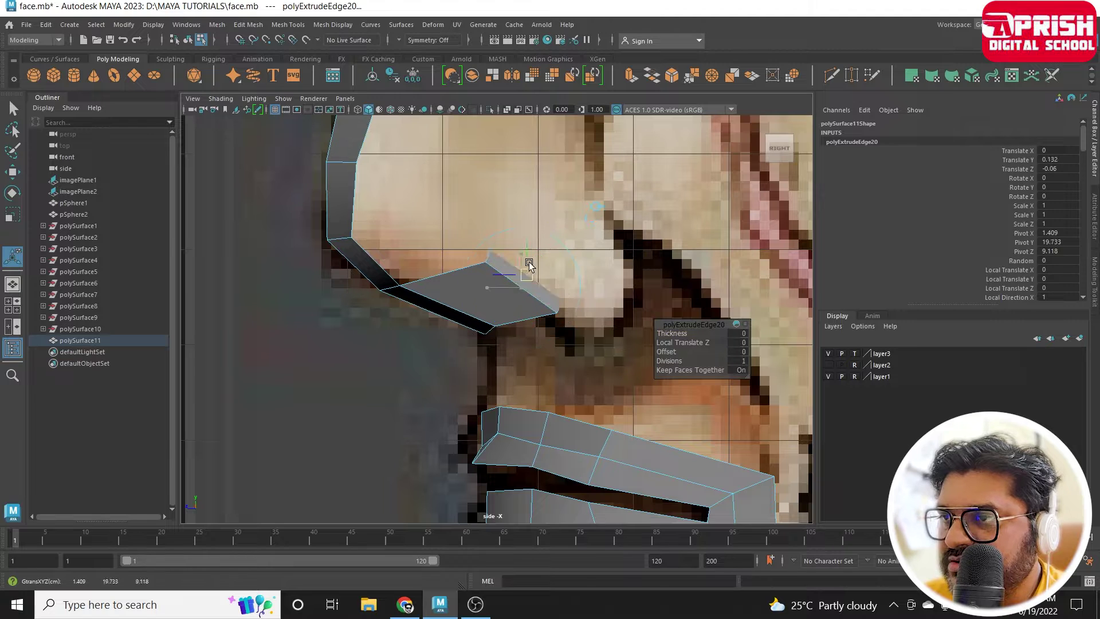
mouse_move(529, 264)
mouse_down()
mouse_move(618, 265)
mouse_move(633, 289)
mouse_move(611, 283)
mouse_up()
key(w)
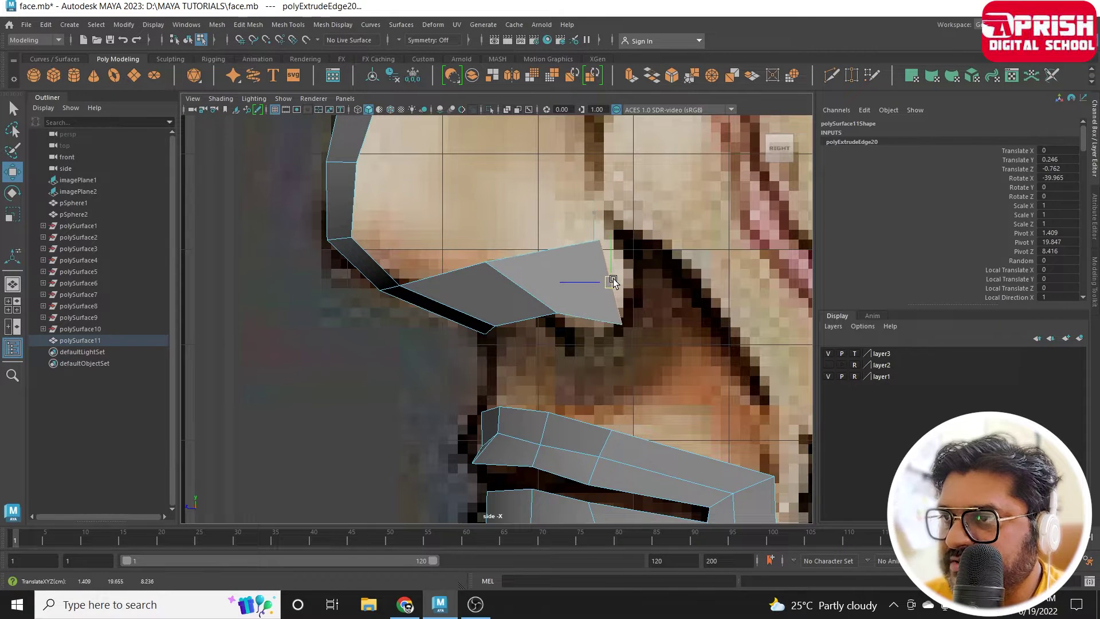
Reposition the new face's shared upper, lower and top-right vertices along the nostril.
right_drag(503, 262, 457, 250)
click(486, 264)
drag(487, 264, 510, 262)
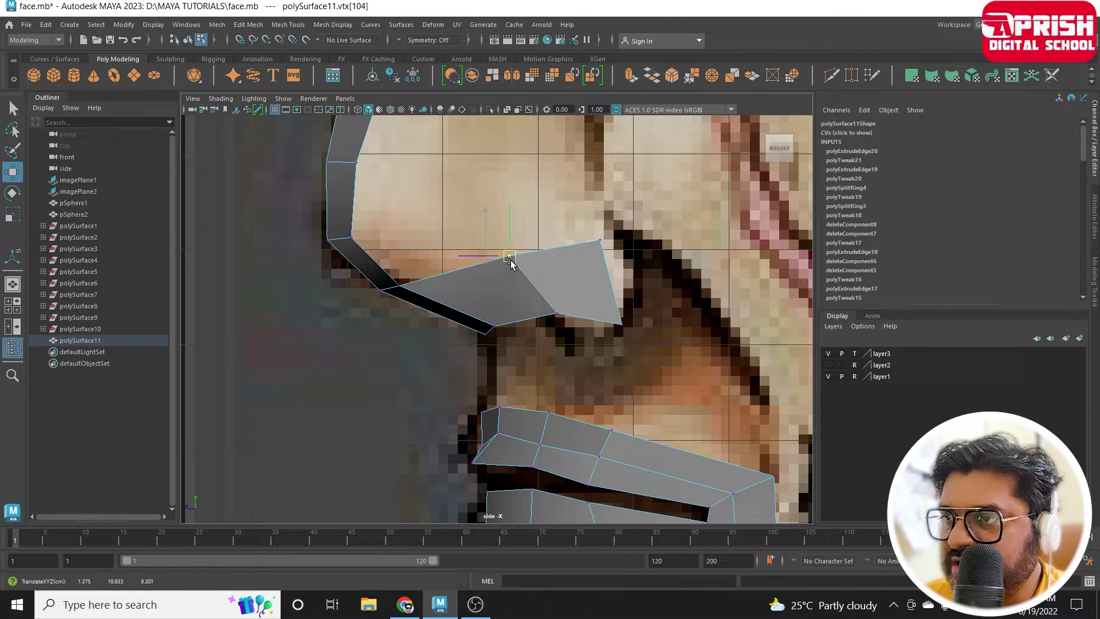
click(556, 312)
mouse_move(556, 312)
mouse_down()
mouse_move(517, 295)
mouse_move(484, 333)
mouse_up()
click(494, 326)
mouse_move(597, 304)
mouse_down()
mouse_move(633, 335)
mouse_move(588, 323)
mouse_up()
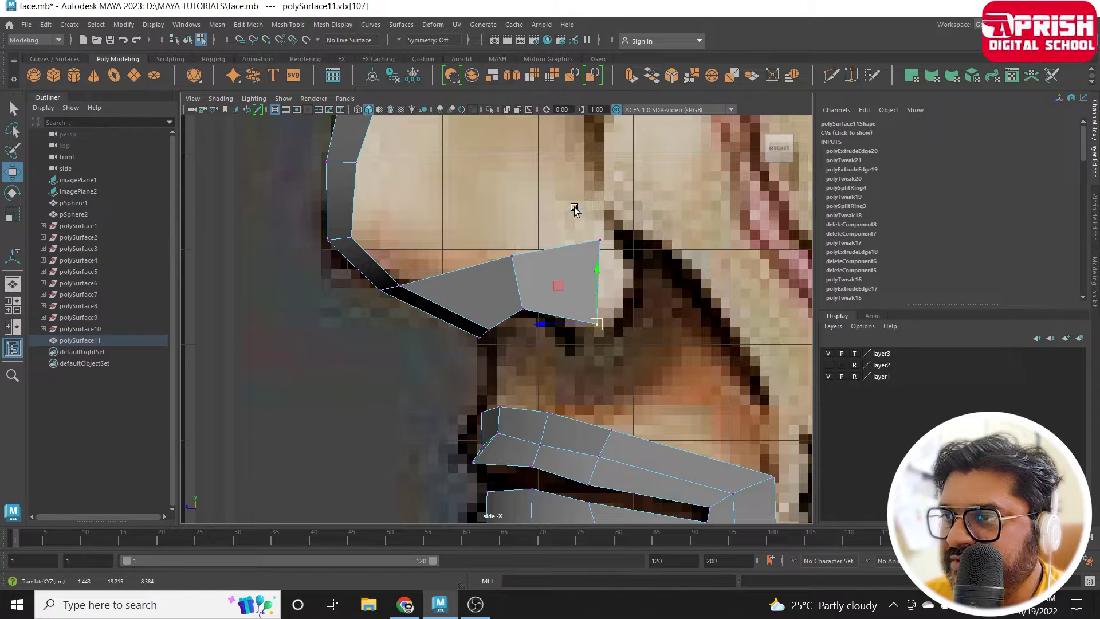
drag(575, 210, 608, 251)
drag(600, 240, 588, 244)
Pull the lower-right vertex inward, undoing the spike-forming moves, and select both end vertices.
click(596, 323)
drag(596, 324, 572, 323)
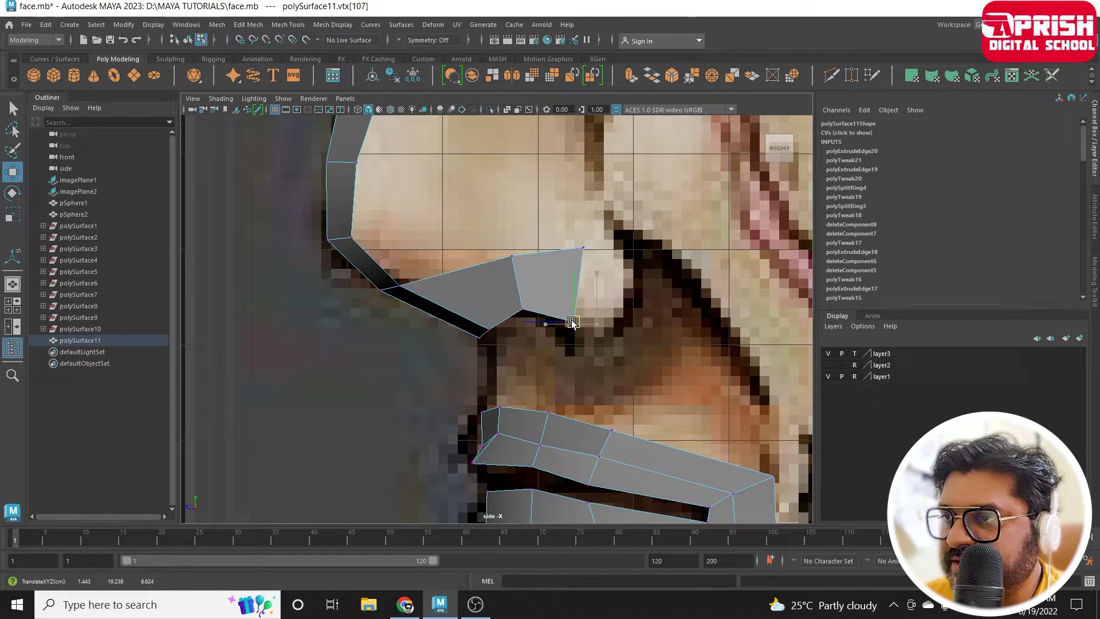
click(583, 247)
drag(583, 248, 657, 374)
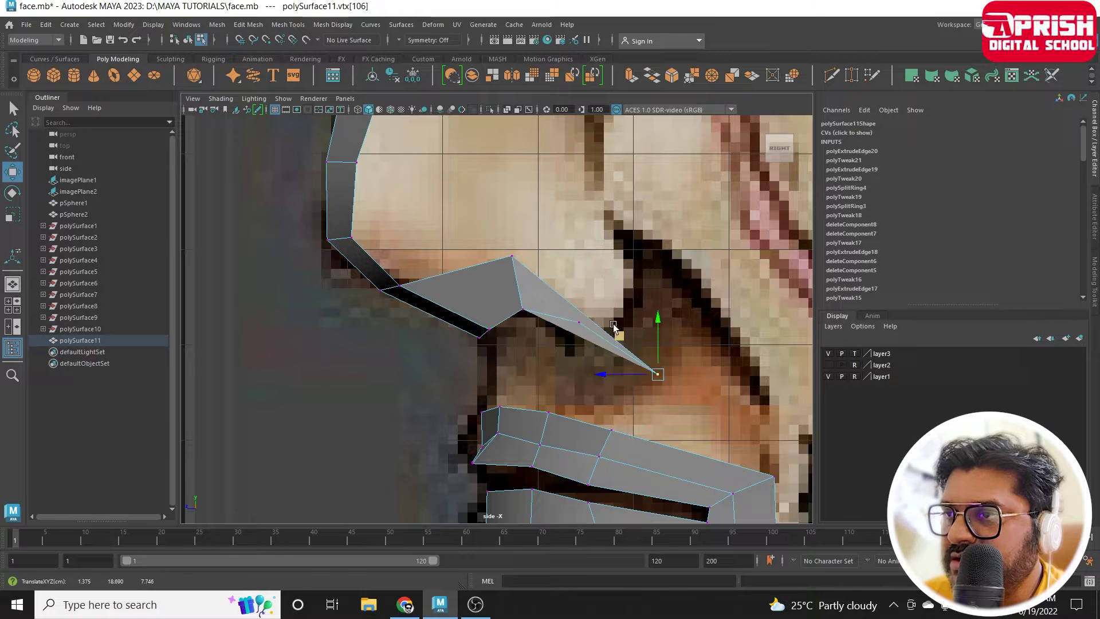
click(616, 325)
key(ctrl+z)
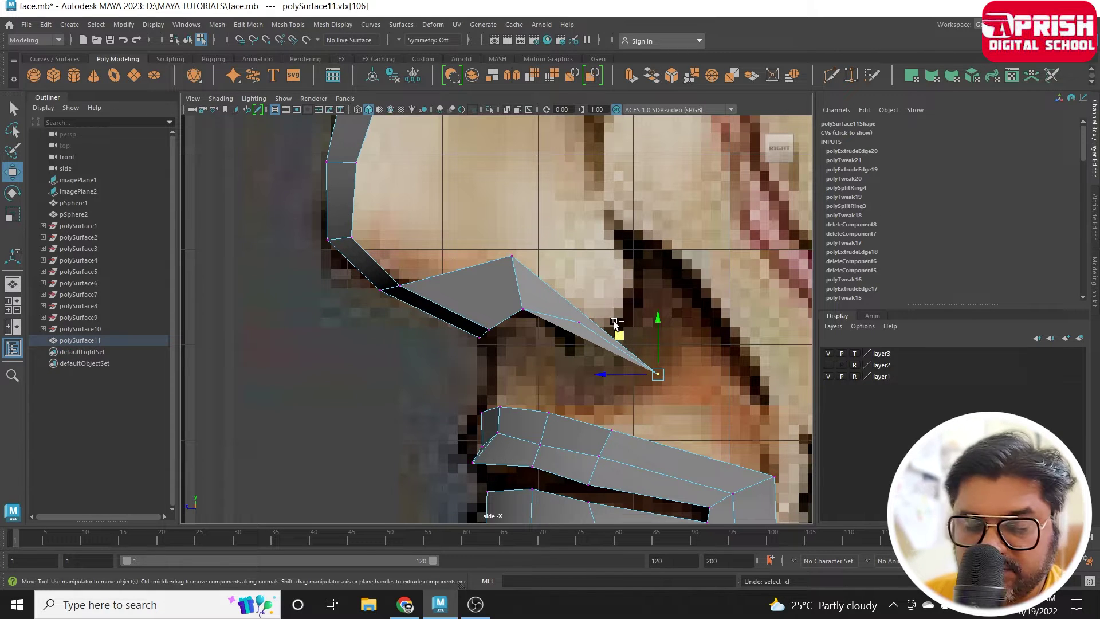
key(ctrl+z)
shift+click(578, 321)
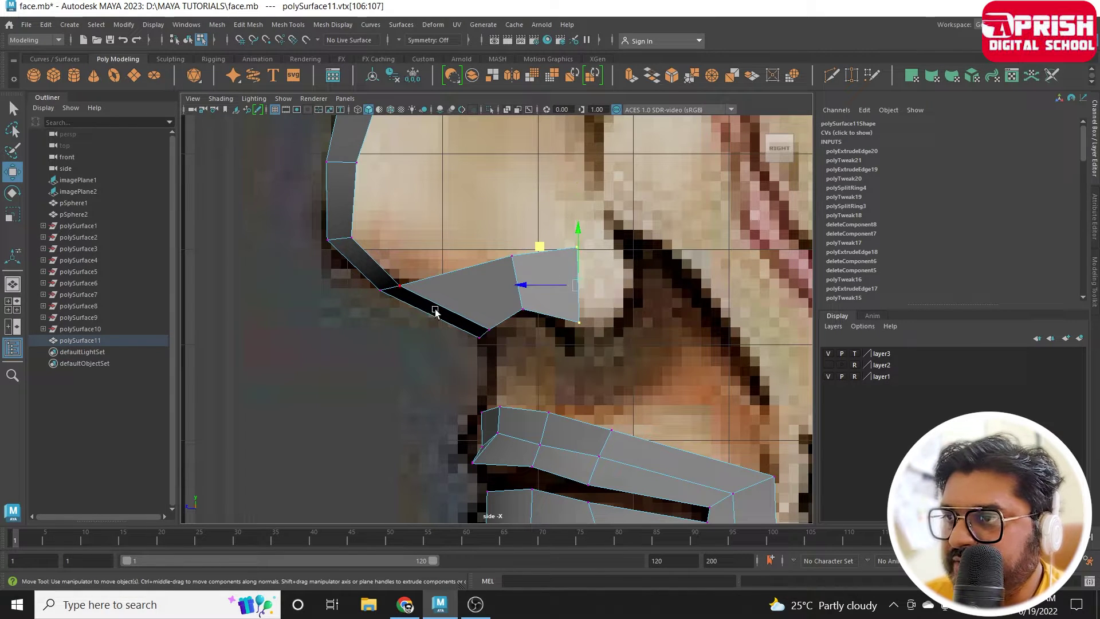
In front view, shift the end vertices right, lower the middle pair, and pick the end edge.
key(space)
key(space)
mouse_move(491, 276)
mouse_down()
mouse_move(523, 284)
mouse_move(466, 268)
mouse_up()
scroll(460, 301, up, 2)
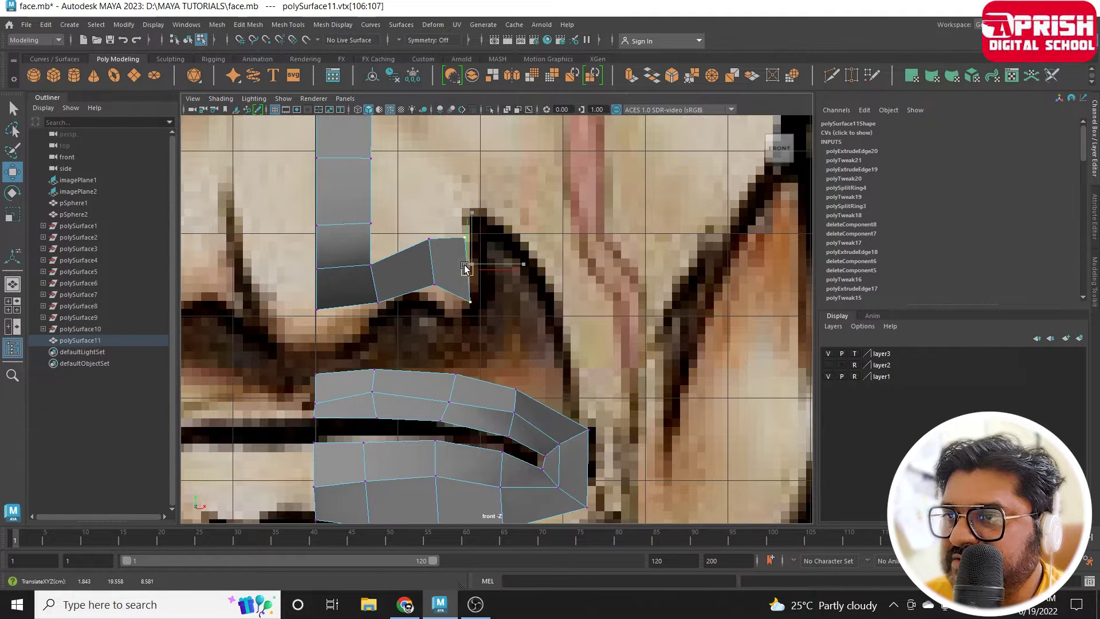
drag(413, 229, 450, 301)
drag(429, 256, 429, 265)
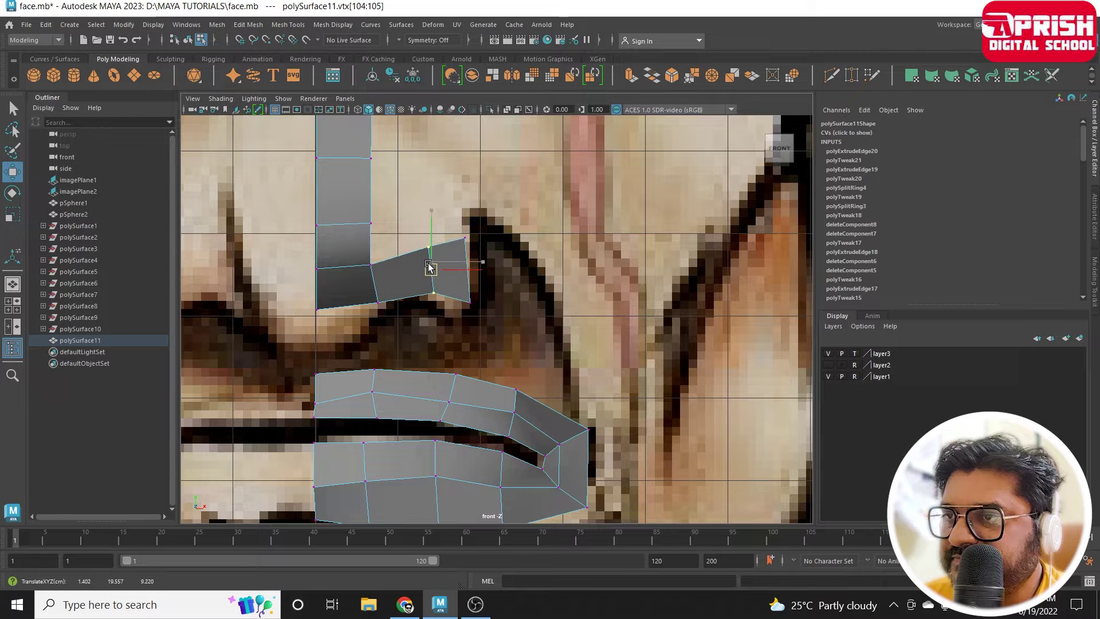
drag(446, 217, 507, 344)
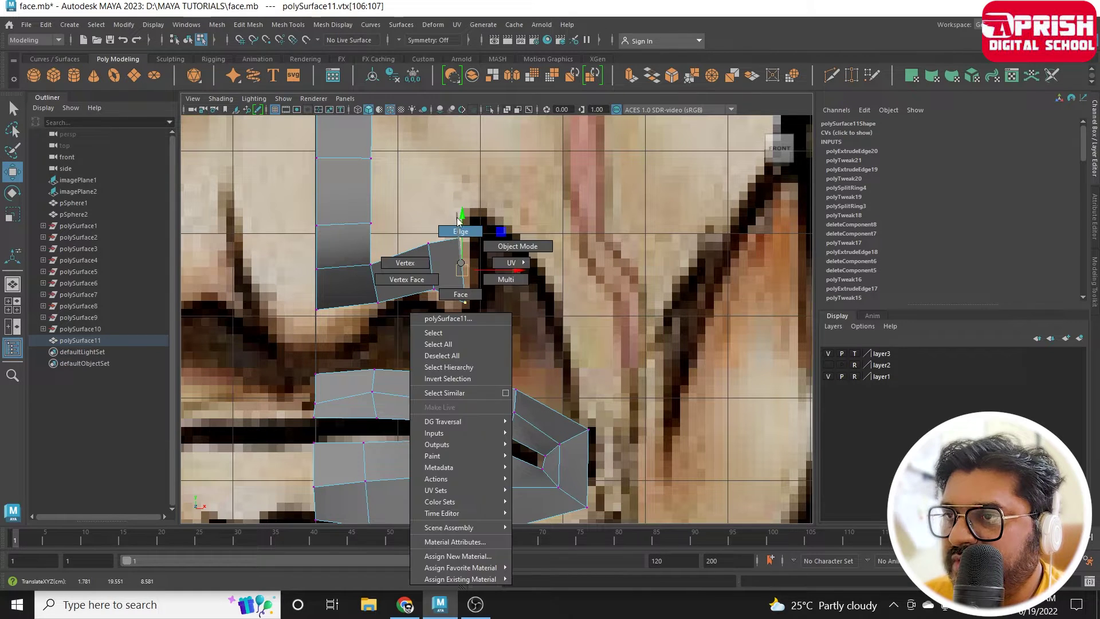
right_drag(462, 261, 462, 232)
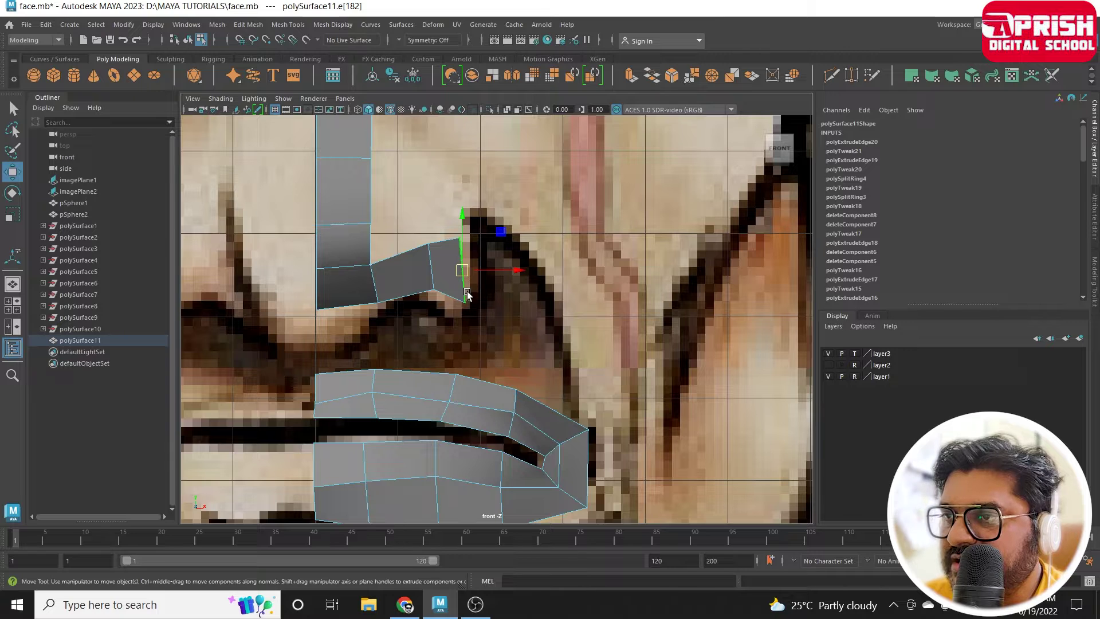
Extrude the end edge horizontally and push it along the nose profile in side view.
click(631, 75)
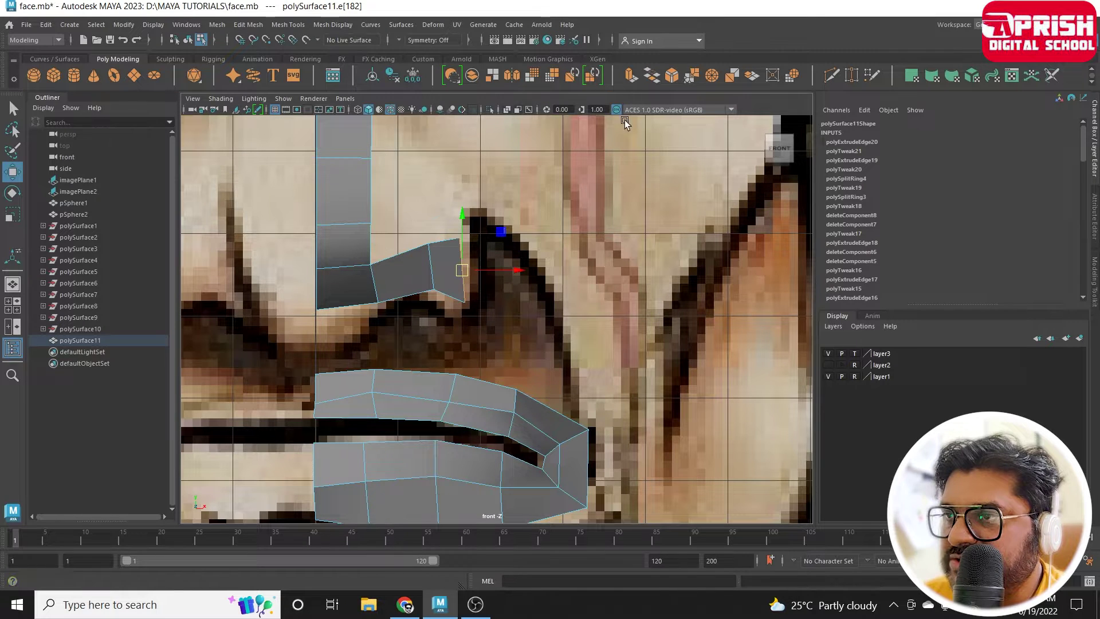
click(531, 203)
drag(493, 269, 532, 270)
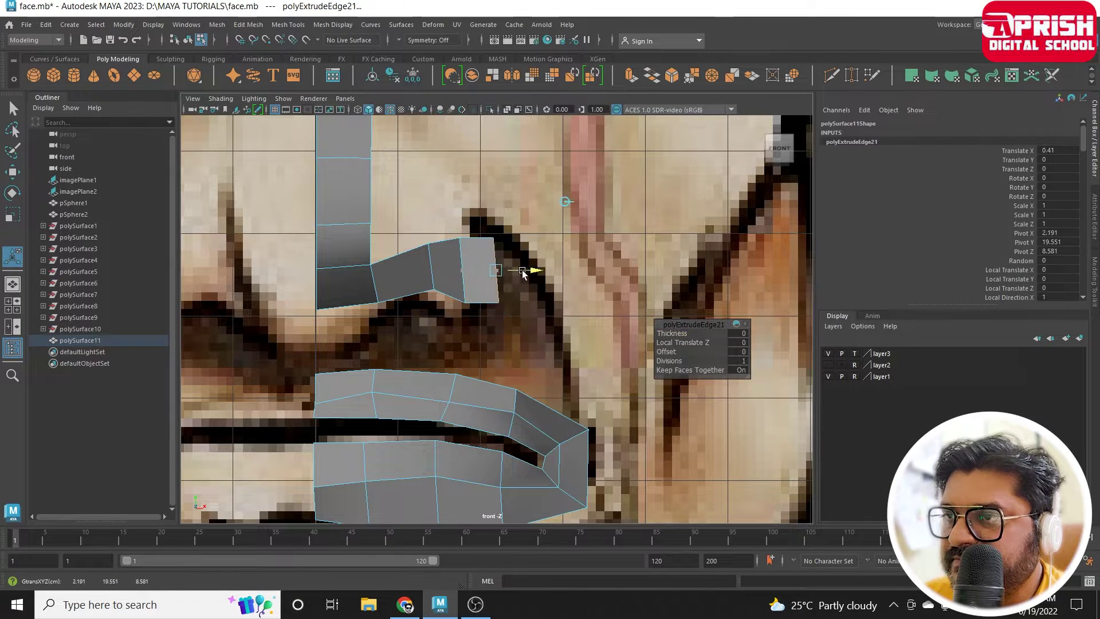
key(space)
key(space)
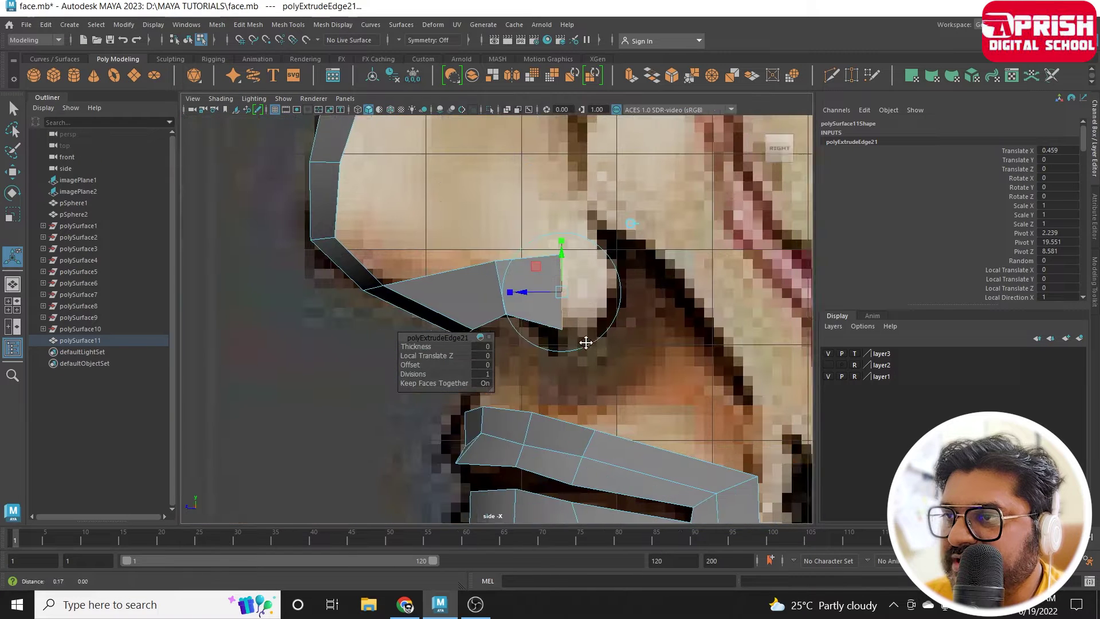
scroll(579, 338, down, 2)
drag(467, 291, 508, 291)
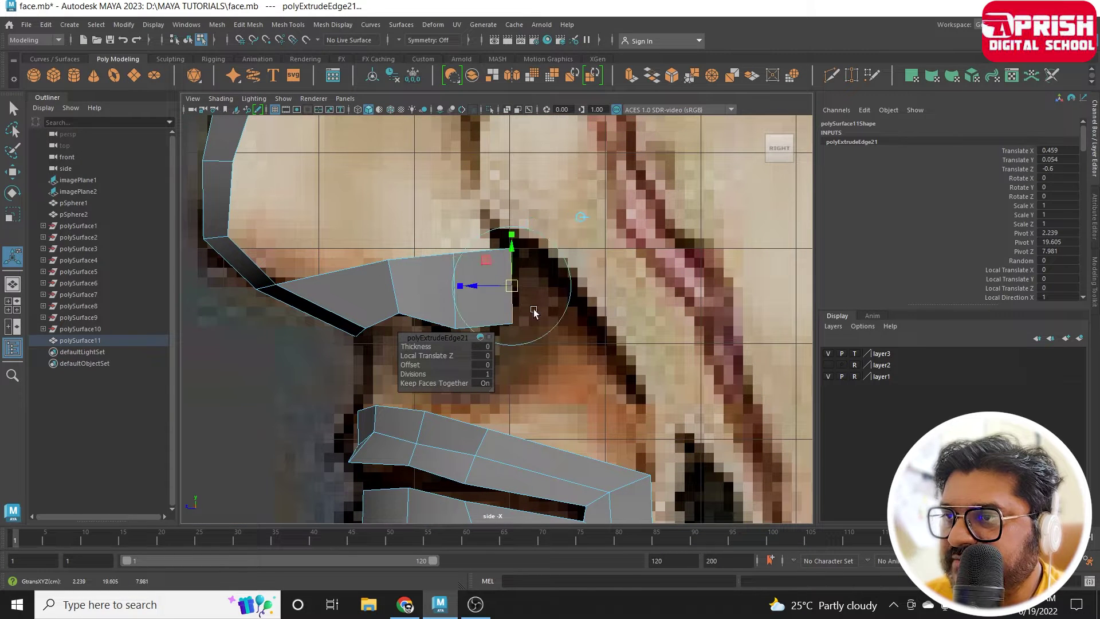
alt+middle_drag(533, 312, 637, 295)
Adjust the new face's corner, bottom-middle and top-edge vertices to the side drawing.
right_drag(515, 252, 467, 255)
mouse_move(596, 200)
mouse_down()
mouse_move(620, 236)
mouse_move(602, 224)
mouse_up()
key(w)
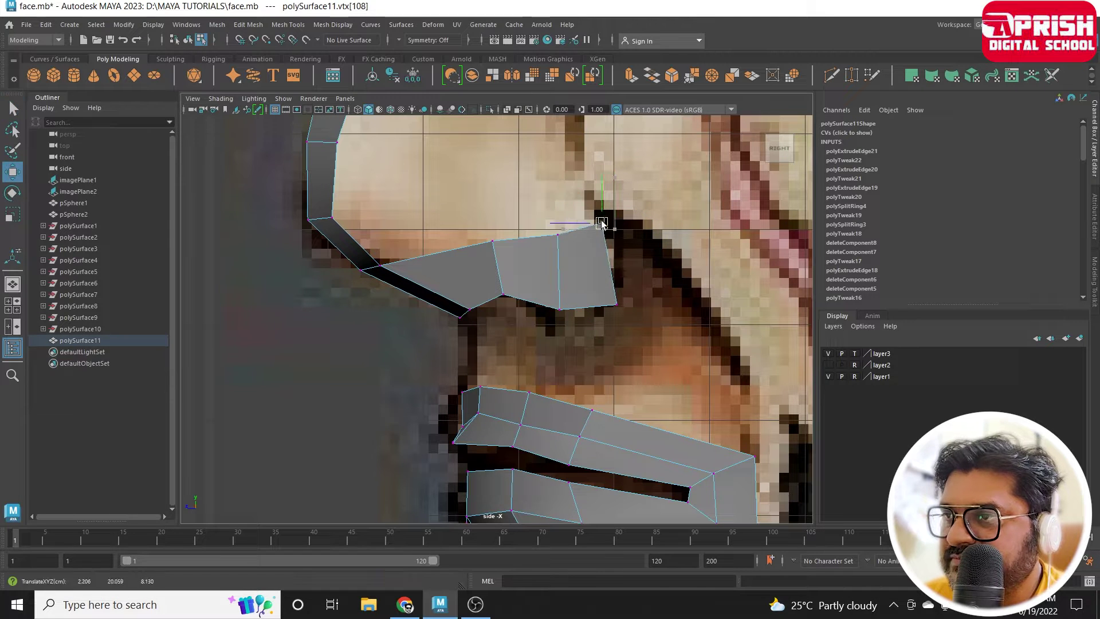
mouse_move(603, 292)
mouse_down()
mouse_move(624, 314)
mouse_move(563, 311)
mouse_up()
click(555, 310)
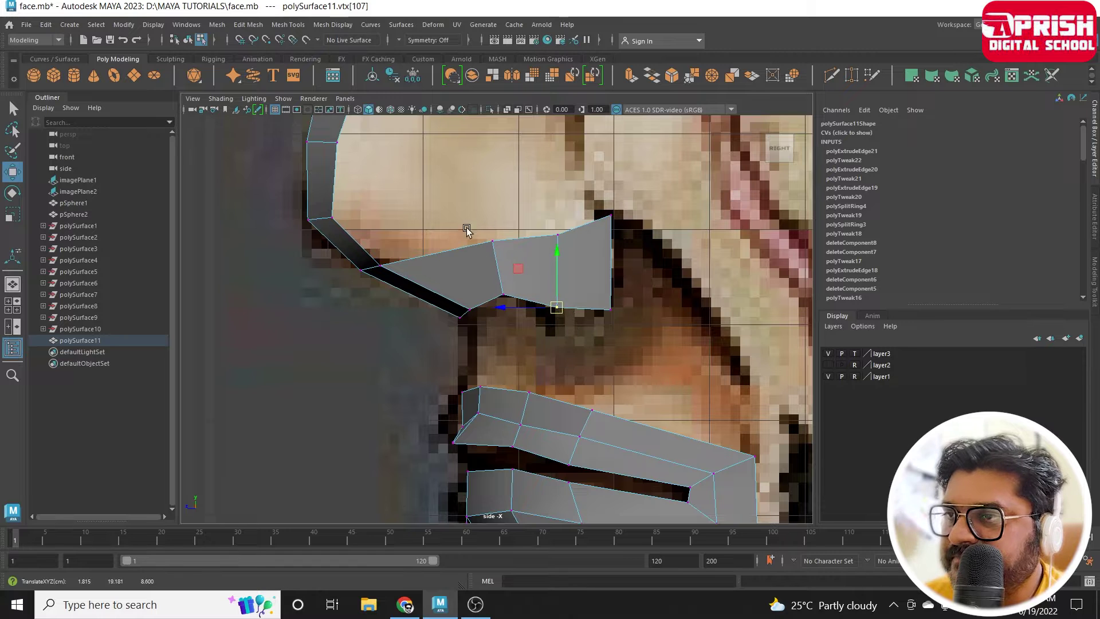
click(492, 241)
drag(492, 241, 490, 236)
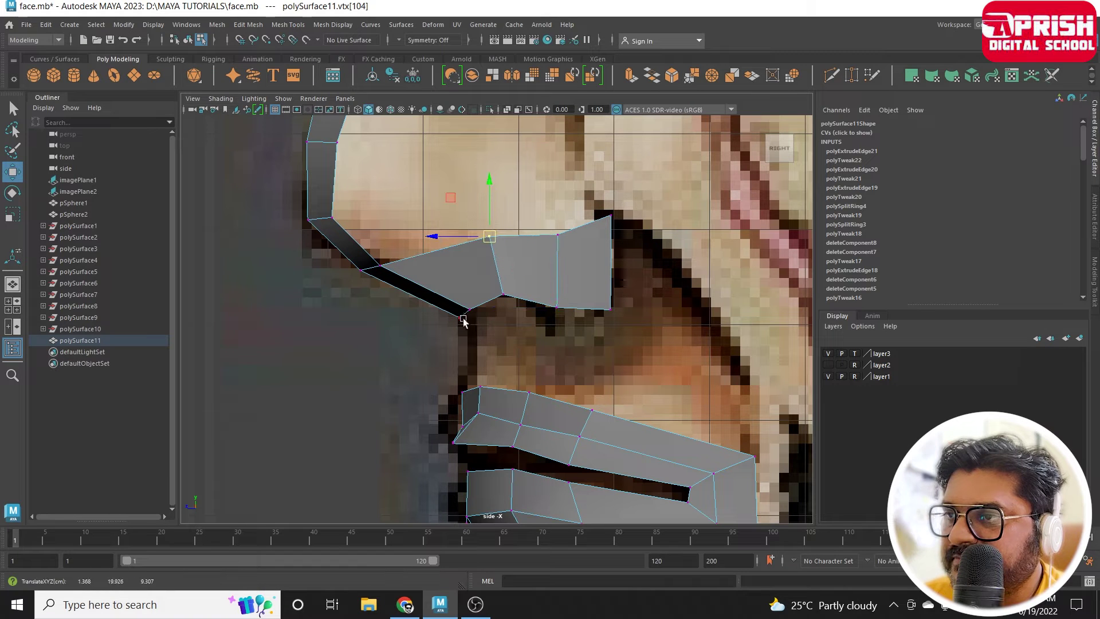
click(557, 234)
mouse_move(558, 234)
mouse_down()
mouse_move(613, 232)
mouse_move(614, 212)
mouse_move(572, 340)
mouse_move(564, 334)
mouse_up()
click(612, 216)
In perspective, move the two outer-end vertices right and select the vertex where strips meet.
key(space)
scroll(565, 334, up, 5)
alt+drag(682, 385, 609, 297)
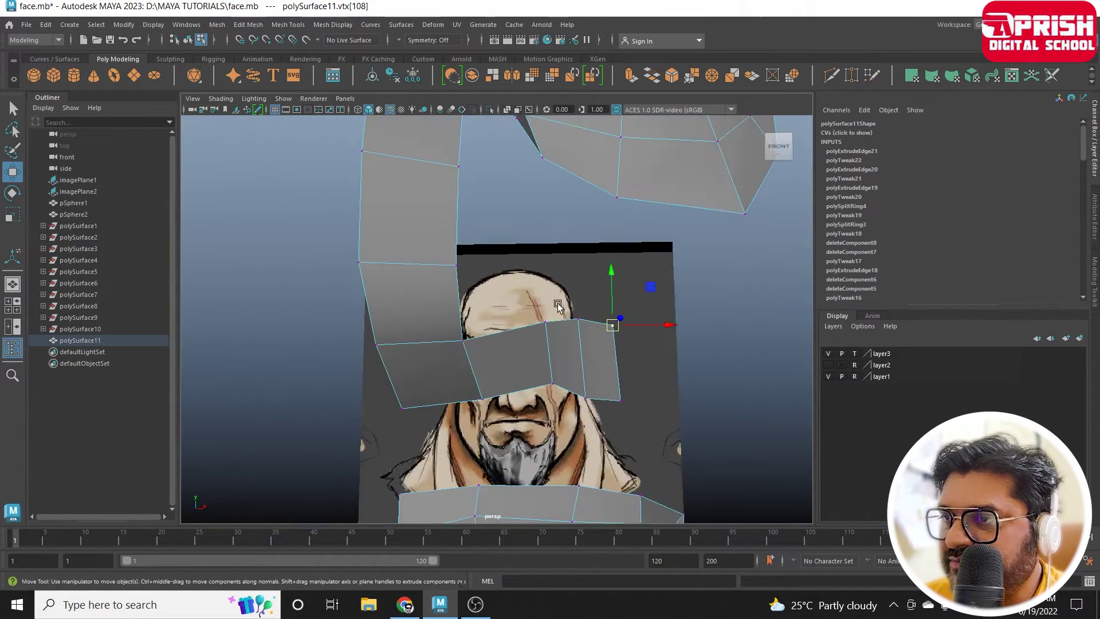
drag(591, 410, 591, 410)
mouse_move(630, 358)
mouse_down()
mouse_move(638, 364)
mouse_move(447, 418)
mouse_move(412, 386)
mouse_move(629, 390)
mouse_move(642, 378)
mouse_move(459, 399)
mouse_move(436, 419)
mouse_move(580, 387)
mouse_move(461, 360)
mouse_up()
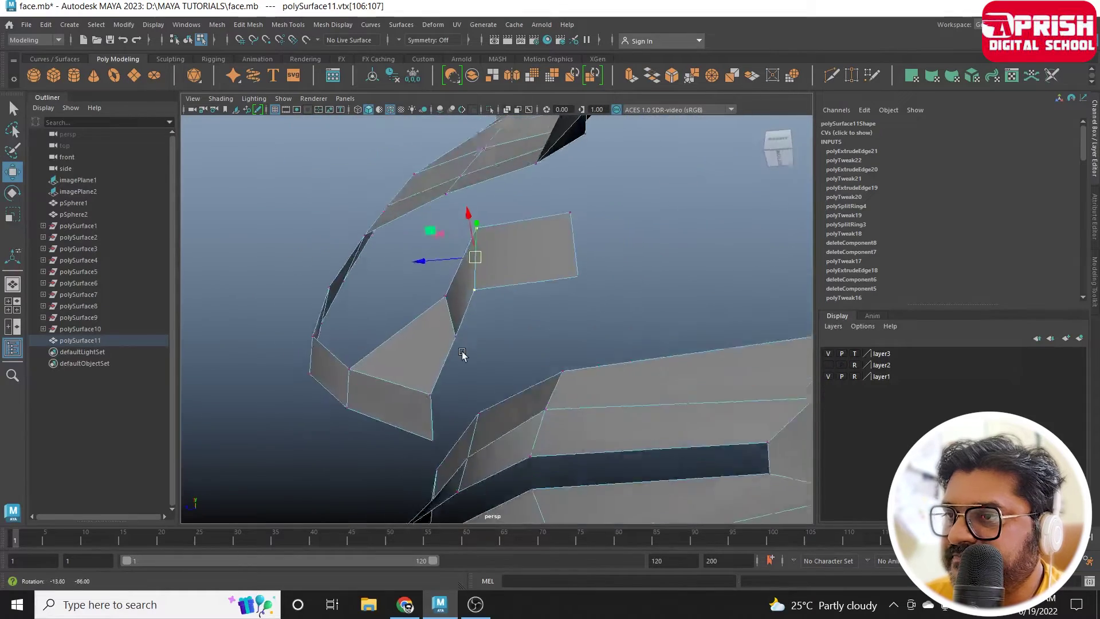
click(448, 308)
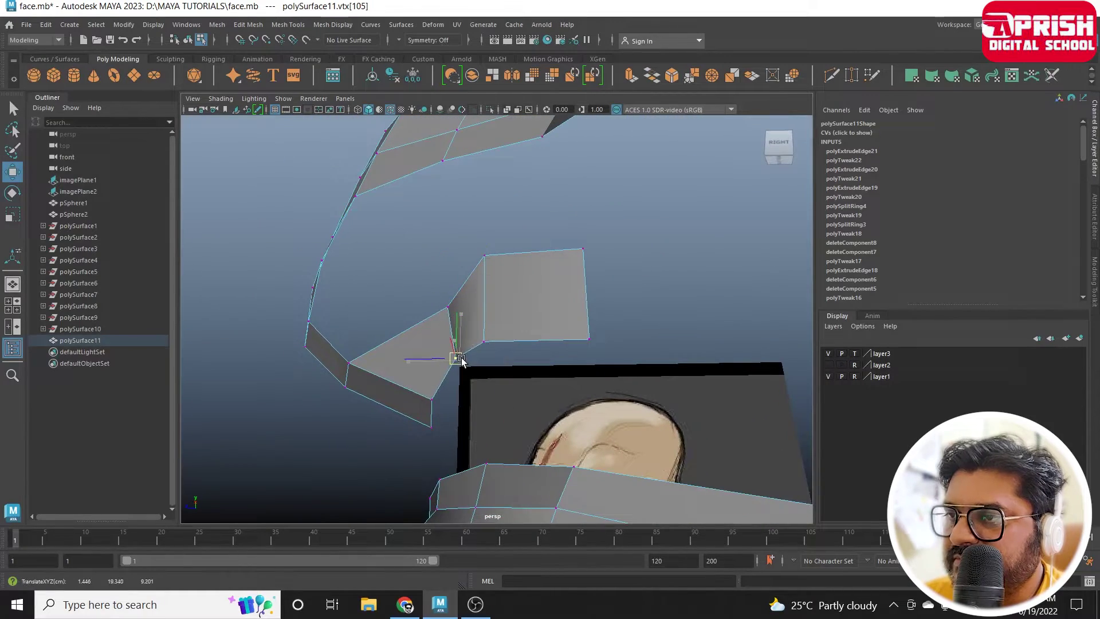
mouse_move(450, 312)
alt+mouse_down()
mouse_move(413, 338)
mouse_move(568, 420)
alt+mouse_up()
Select the new face's top edge in the front view, checking the strip in perspective.
key(space)
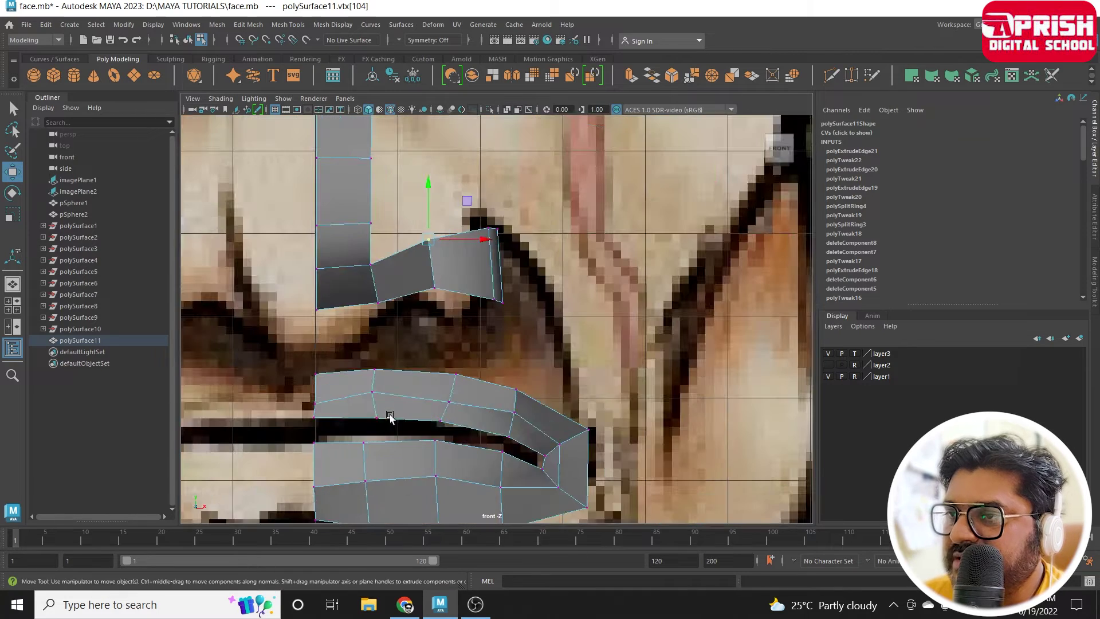
key(space)
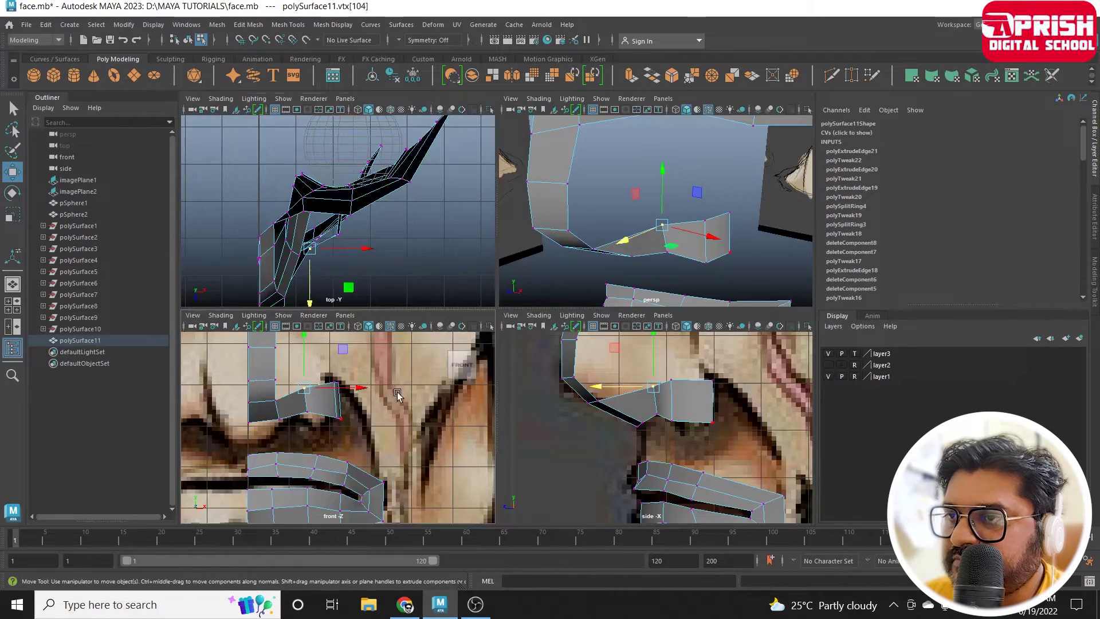
key(space)
scroll(424, 372, down, 3)
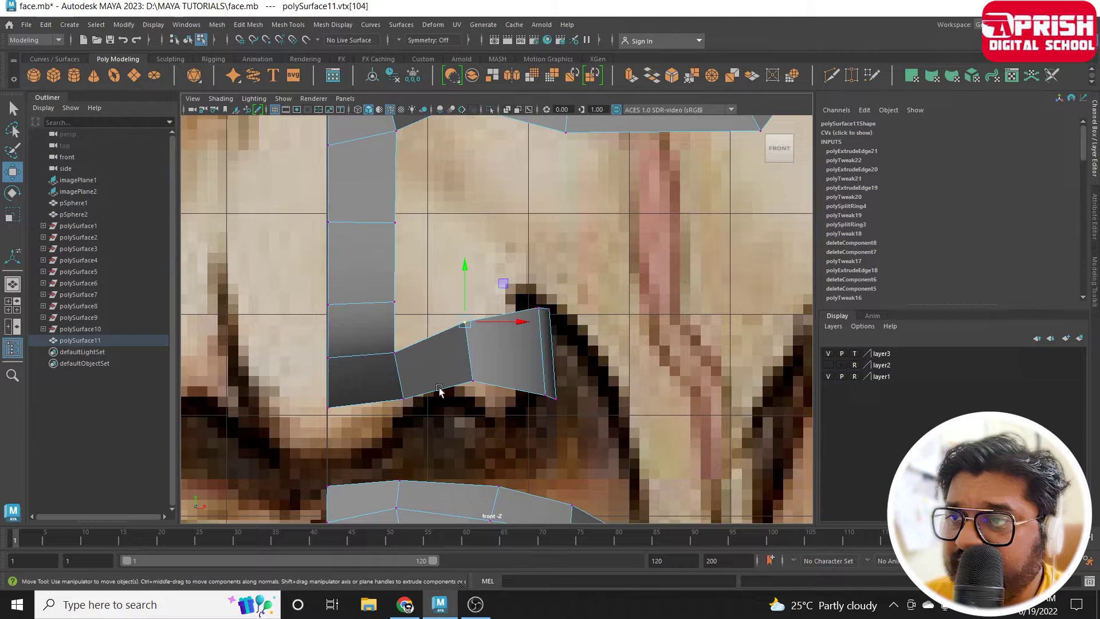
key(F10)
click(425, 346)
key(space)
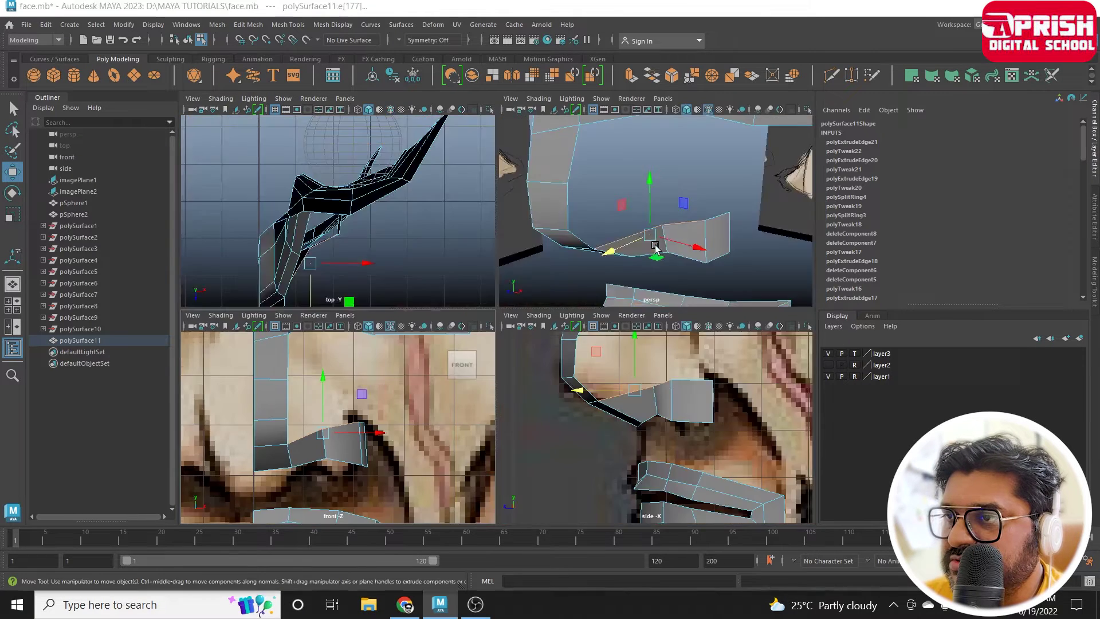
key(space)
alt+drag(631, 311, 590, 344)
key(space)
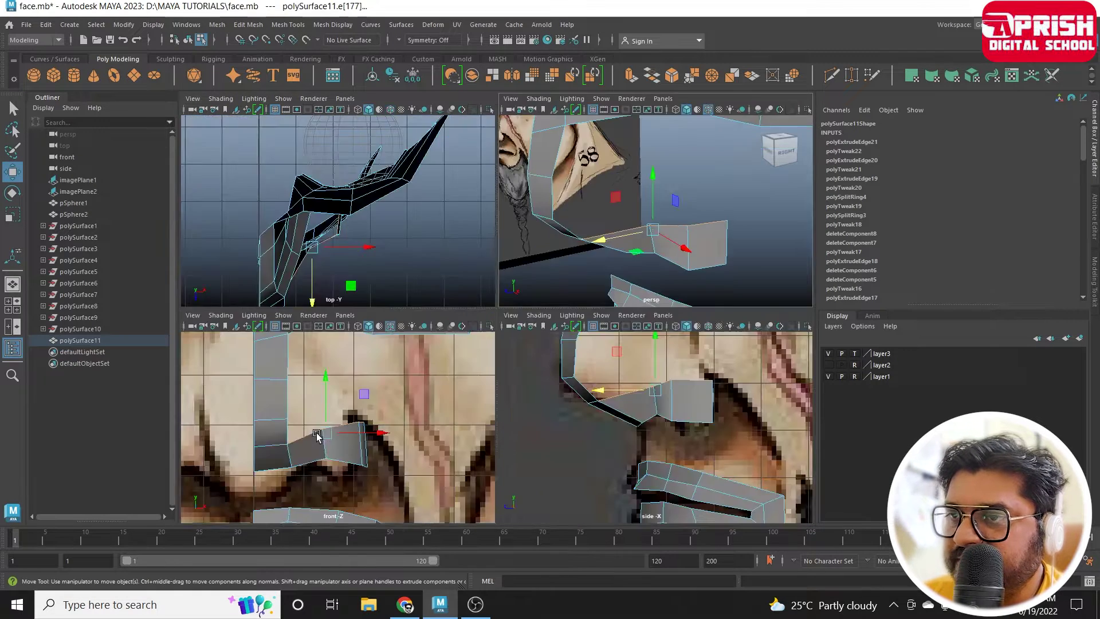
key(space)
Extrude the top edge upward and merge the overlapping top-right corner vertices.
click(633, 77)
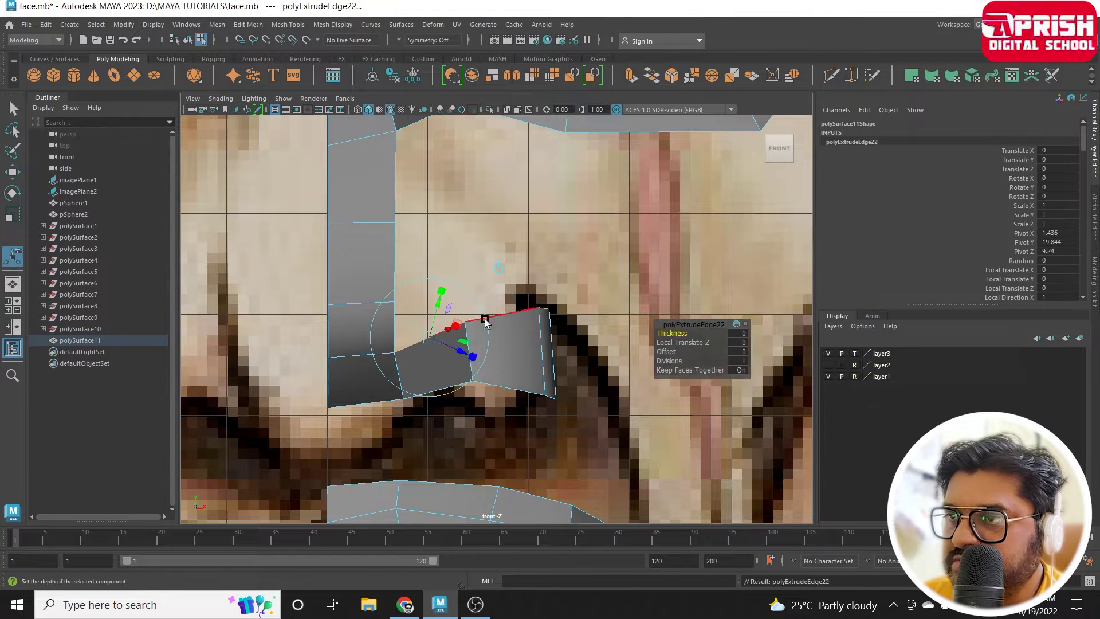
drag(472, 301, 479, 254)
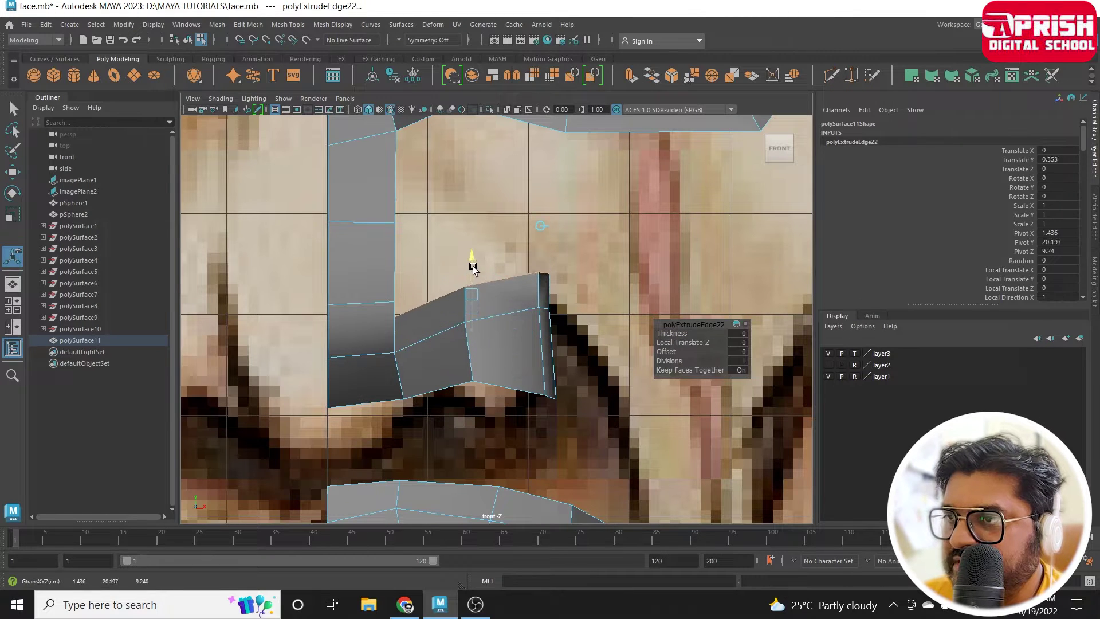
right_drag(422, 272, 373, 262)
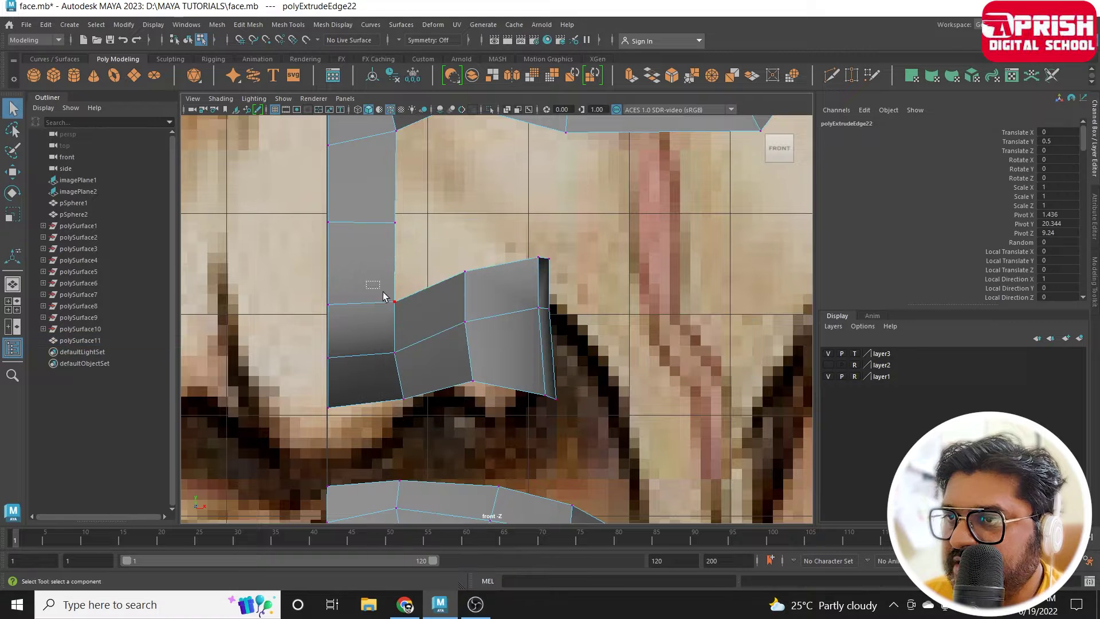
click(692, 76)
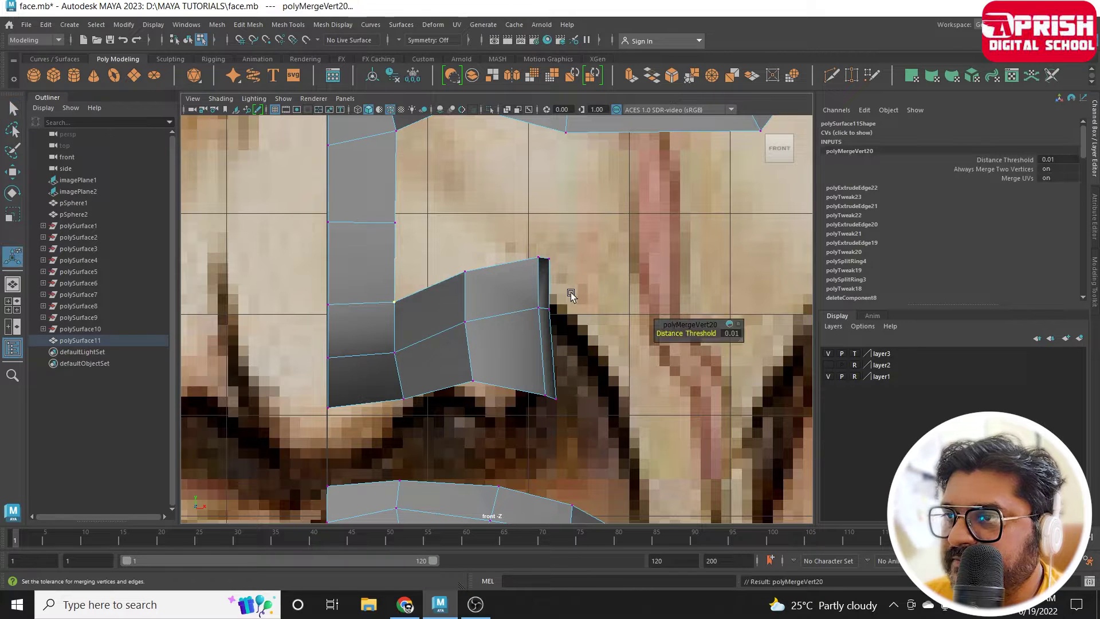
drag(507, 229, 556, 274)
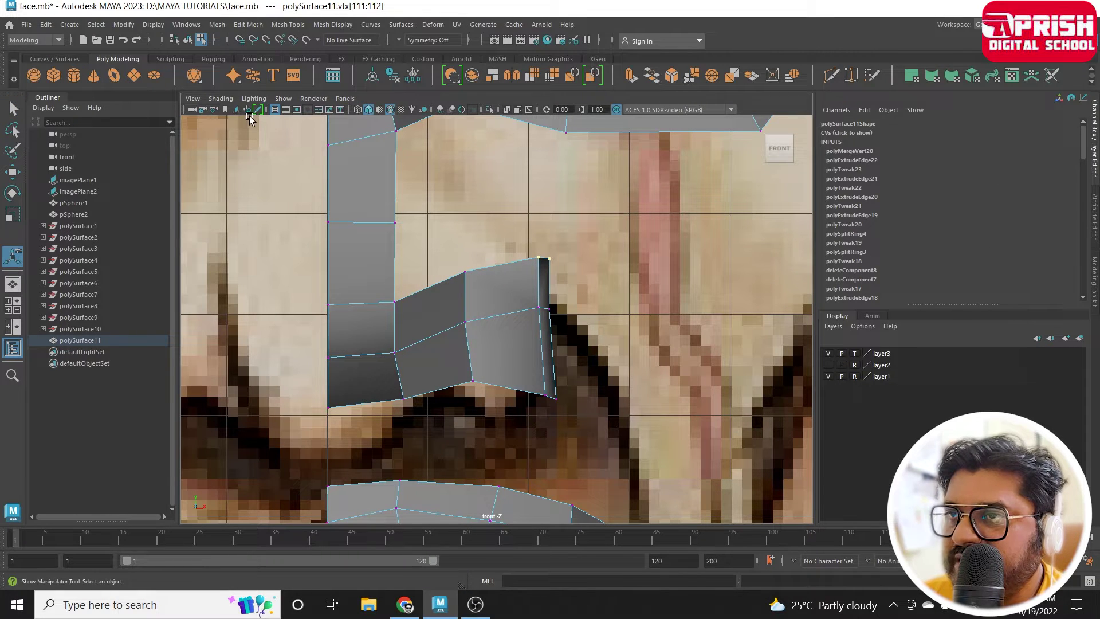
Make the mesh see-through and move the top-right, middle and bottom vertices onto the nose outline.
click(220, 100)
click(238, 213)
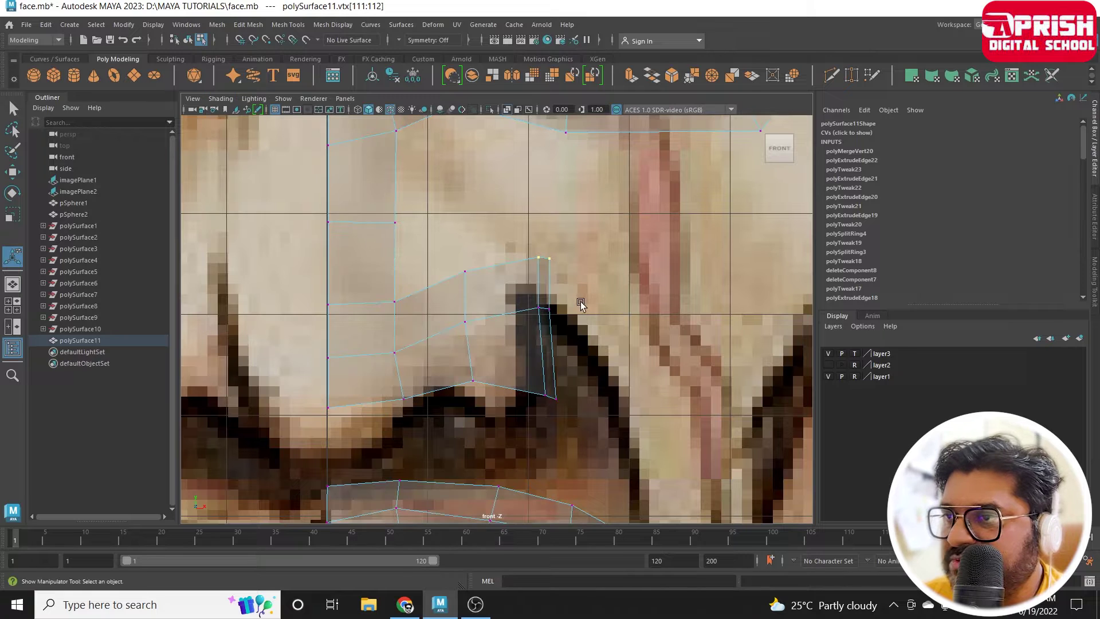
click(12, 172)
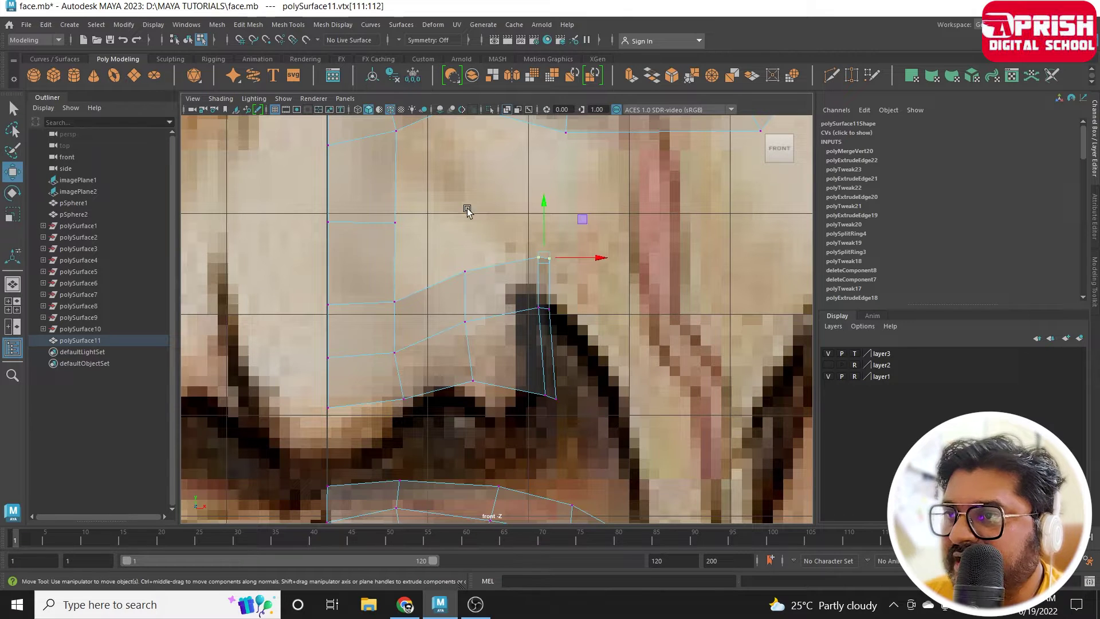
drag(549, 255, 528, 262)
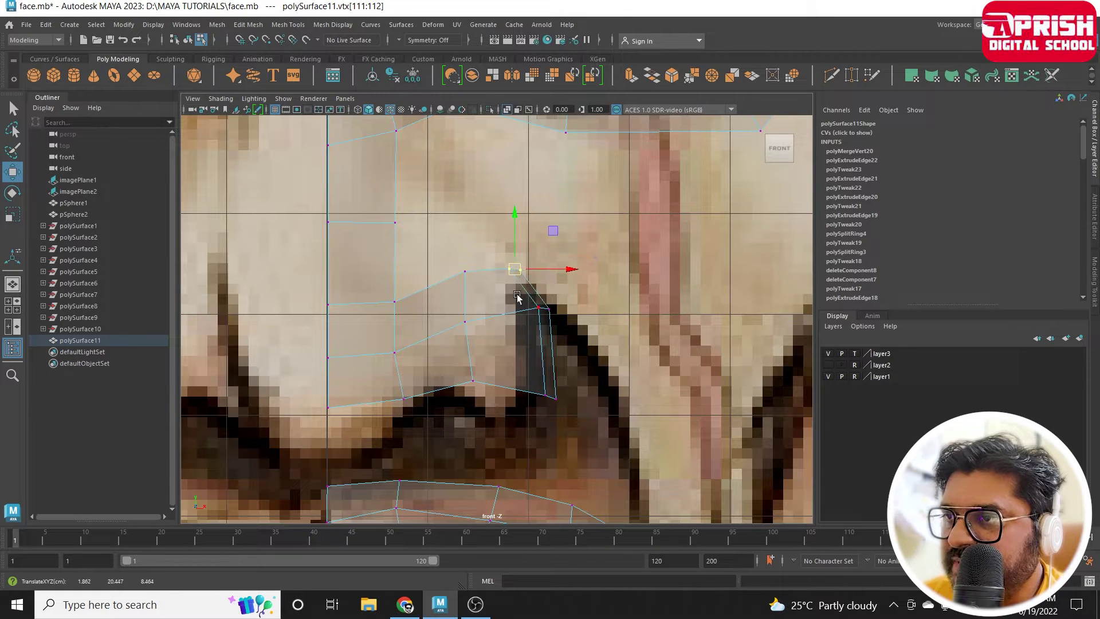
click(539, 307)
drag(538, 308, 530, 313)
click(555, 396)
drag(555, 396, 530, 401)
Place the outer strip's top vertex on the nostril line and shift nose-bottom vertices along the drawing.
click(530, 314)
drag(531, 313, 534, 320)
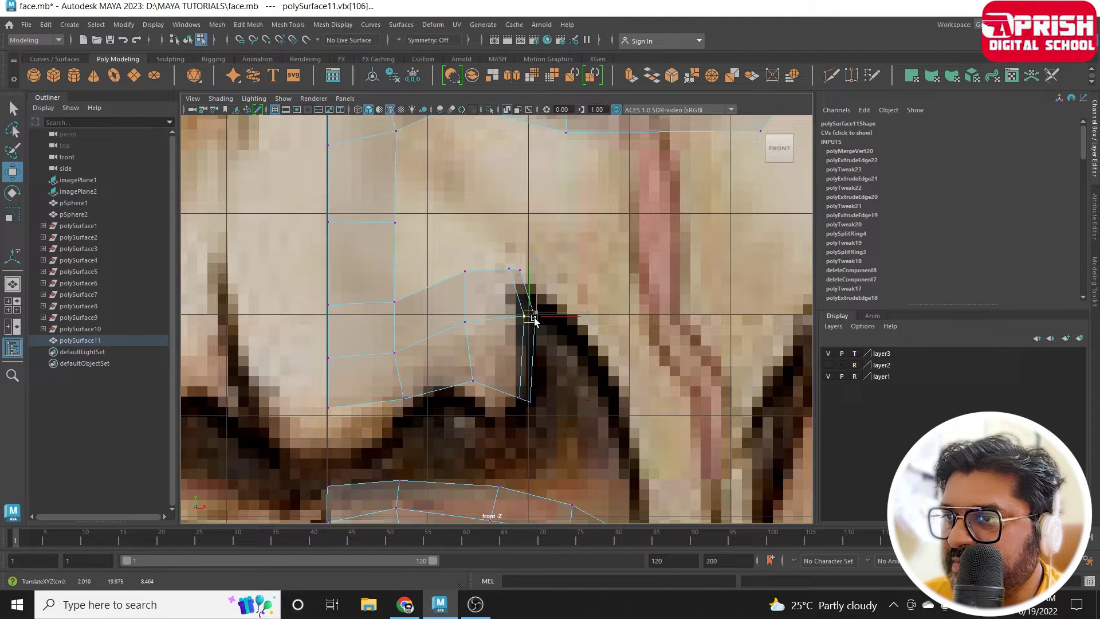
click(459, 271)
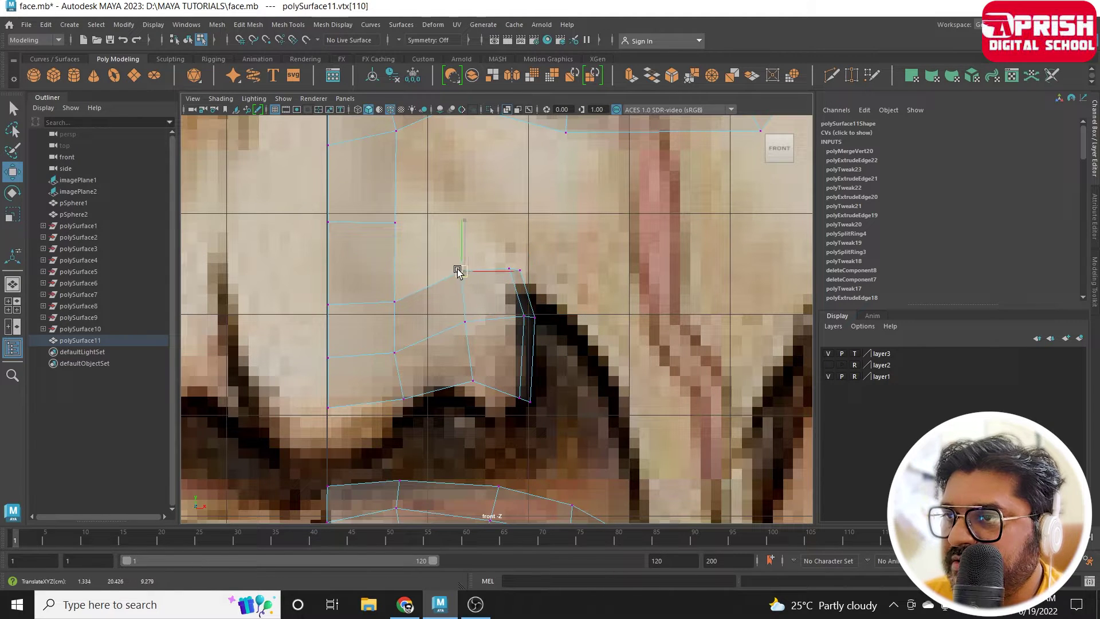
click(525, 316)
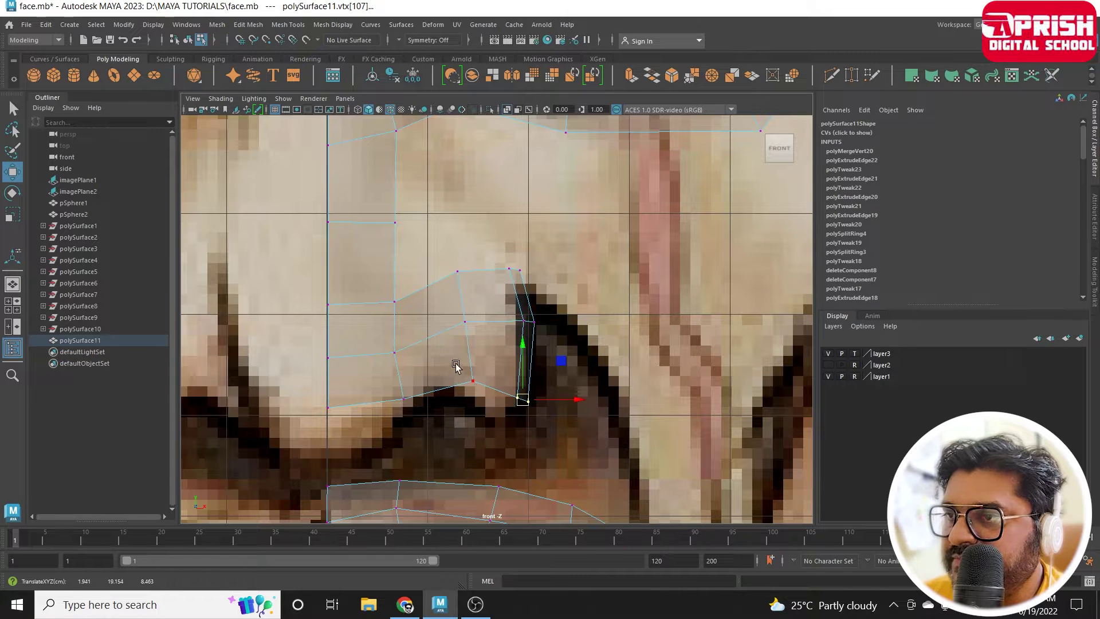
click(473, 380)
drag(473, 381, 459, 382)
mouse_move(293, 389)
mouse_down()
mouse_move(413, 411)
mouse_move(351, 445)
mouse_up()
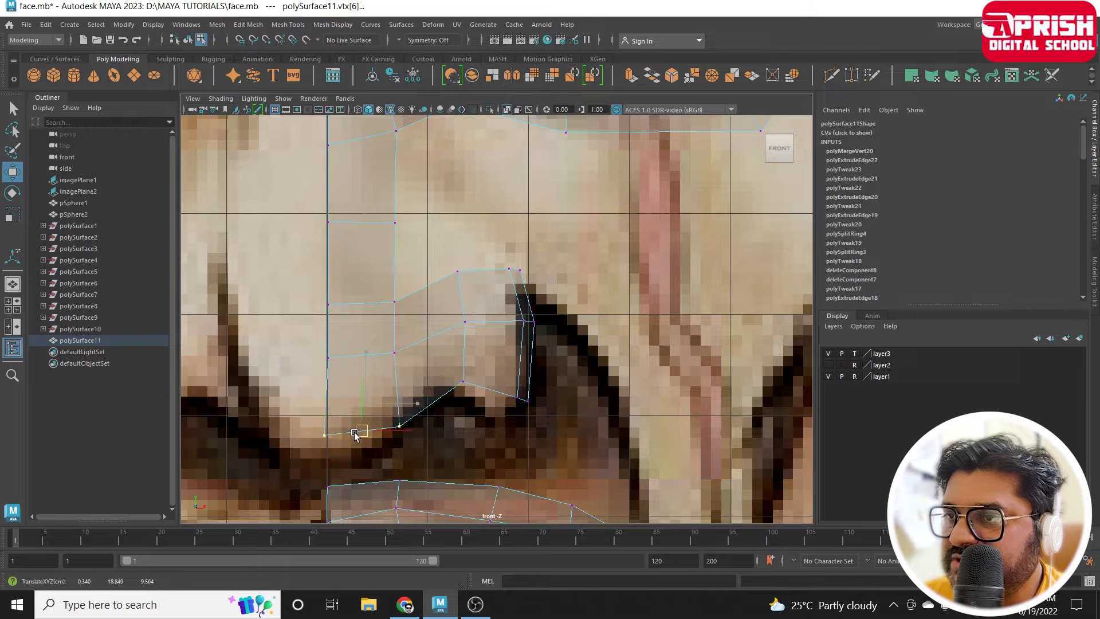
drag(361, 446, 396, 445)
Shift the remaining nose-side vertex pairs left onto the drawn nose edge.
click(402, 437)
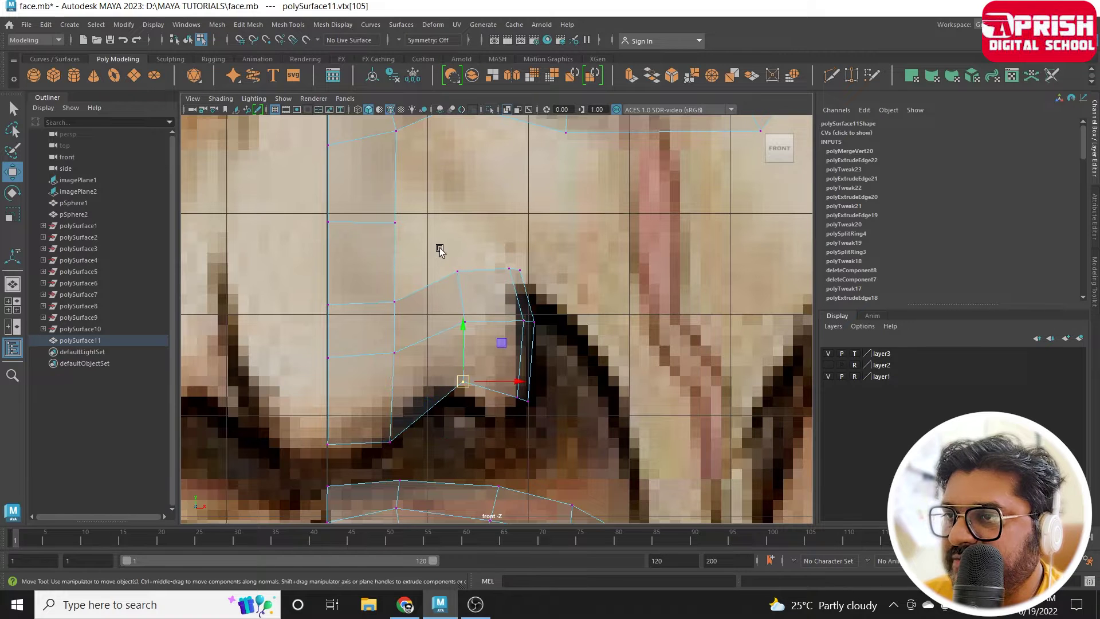
shift+click(464, 321)
drag(510, 332, 440, 335)
click(507, 272)
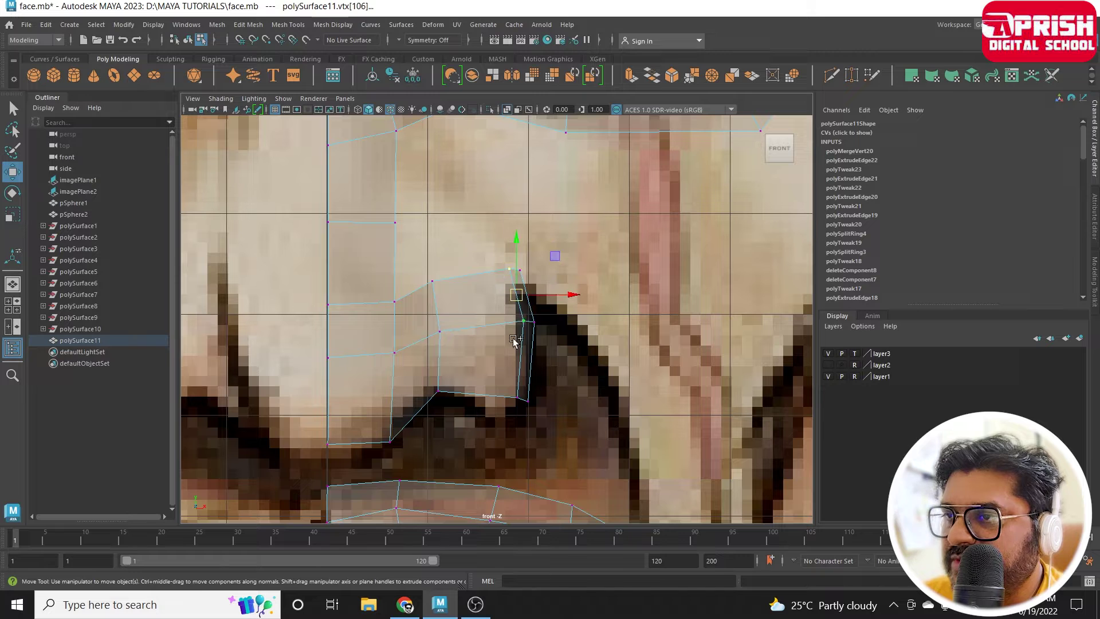
shift+click(526, 380)
drag(566, 334, 546, 332)
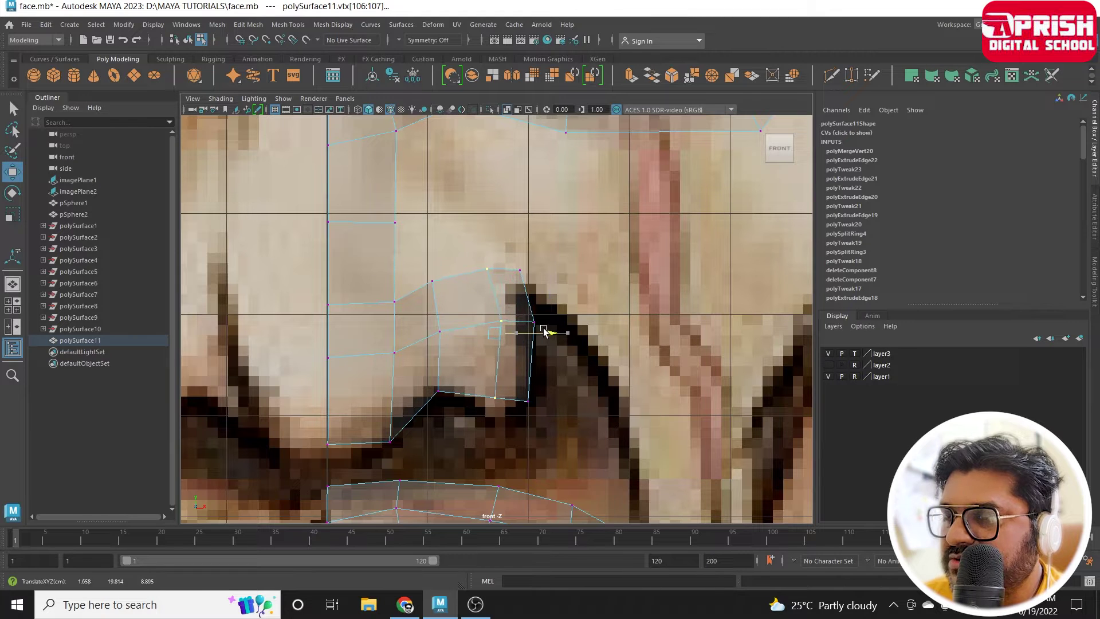
key(space)
key(space)
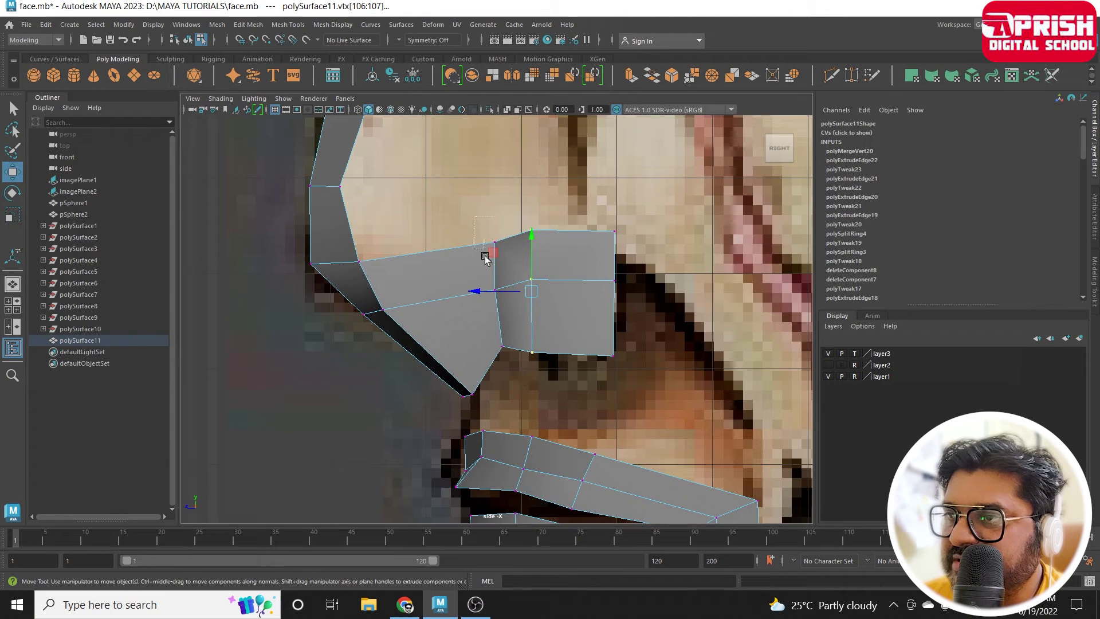
In side view, move the nose vertices onto the profile line, bridge and underside.
mouse_move(500, 245)
mouse_down()
mouse_move(462, 247)
mouse_move(502, 303)
mouse_up()
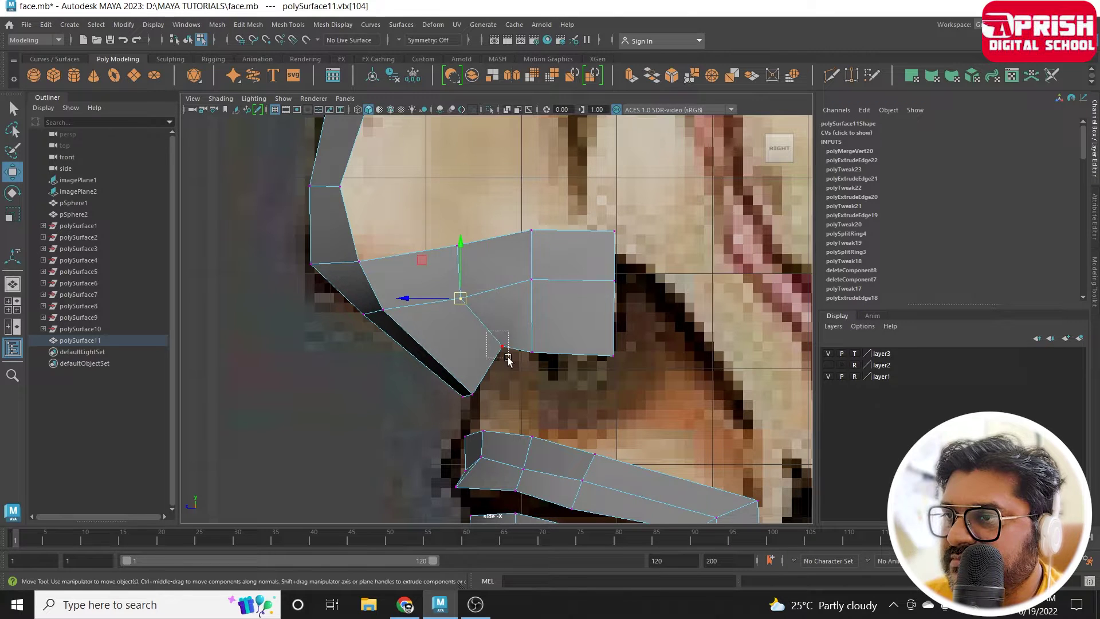
drag(502, 347, 497, 357)
click(469, 394)
drag(469, 394, 463, 383)
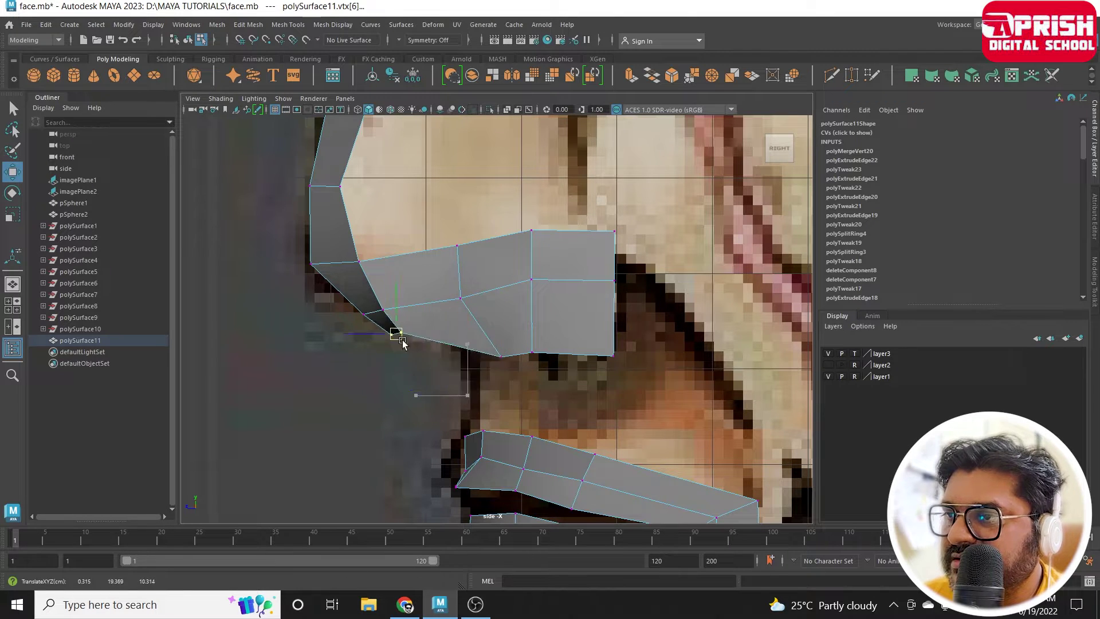
click(458, 245)
drag(467, 247, 457, 246)
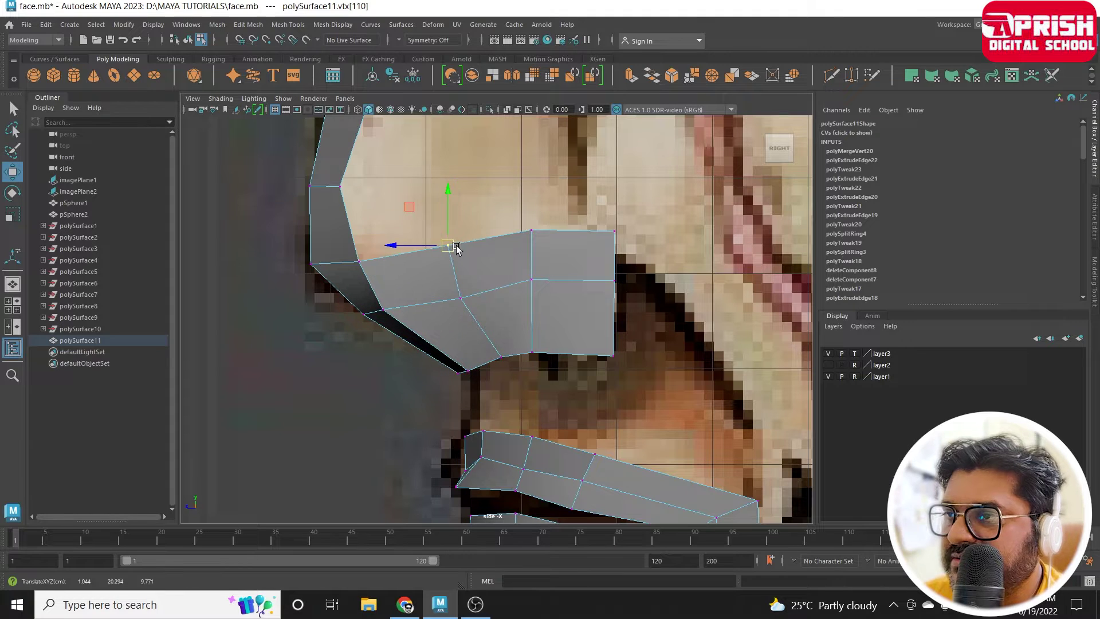
click(612, 245)
Orbit the half mask in perspective, nudging the selected vertices slightly left.
key(space)
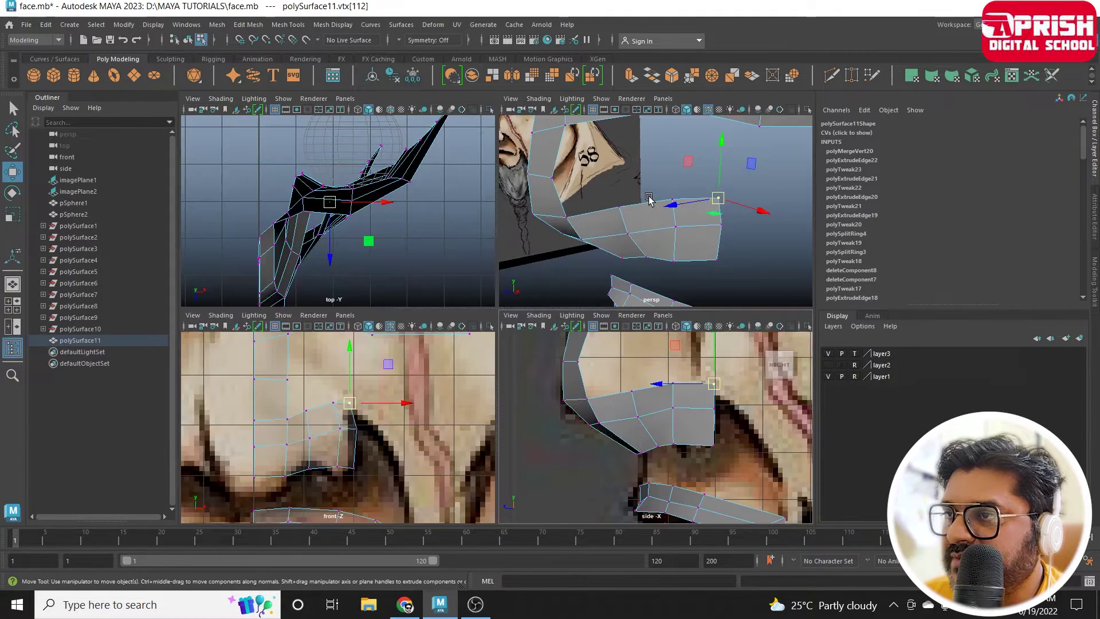
key(space)
mouse_move(492, 348)
alt+mouse_down()
mouse_move(602, 356)
mouse_move(552, 305)
mouse_move(410, 332)
mouse_move(400, 379)
mouse_move(484, 330)
alt+mouse_up()
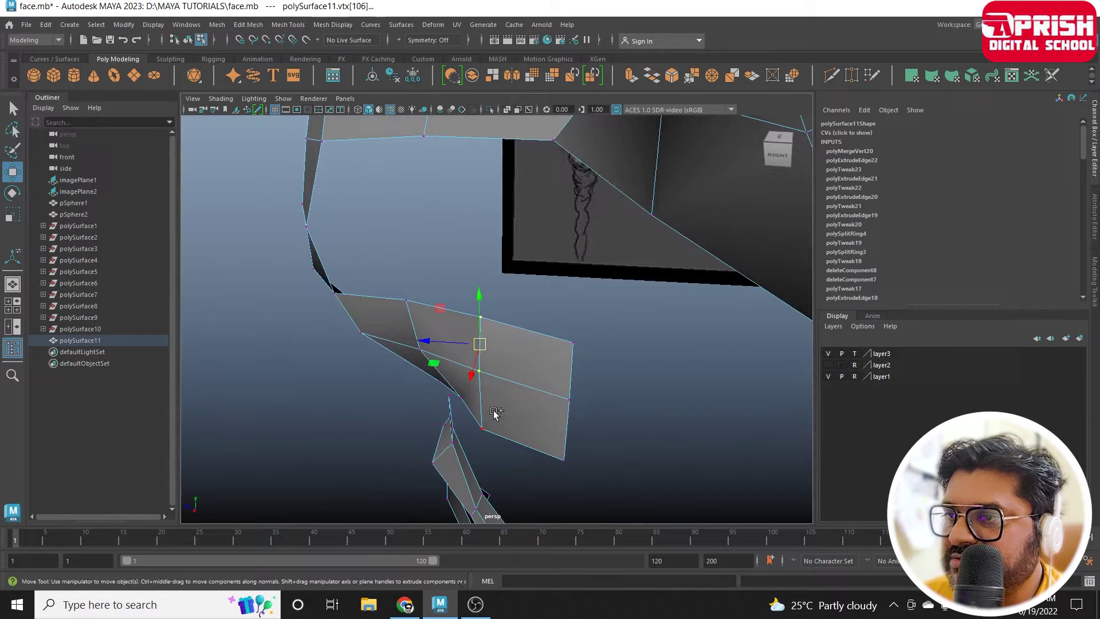
drag(475, 382, 470, 387)
click(565, 430)
mouse_move(565, 430)
alt+mouse_down()
mouse_move(493, 351)
mouse_move(594, 362)
mouse_move(462, 356)
mouse_move(396, 307)
mouse_move(388, 379)
mouse_move(433, 371)
alt+mouse_up()
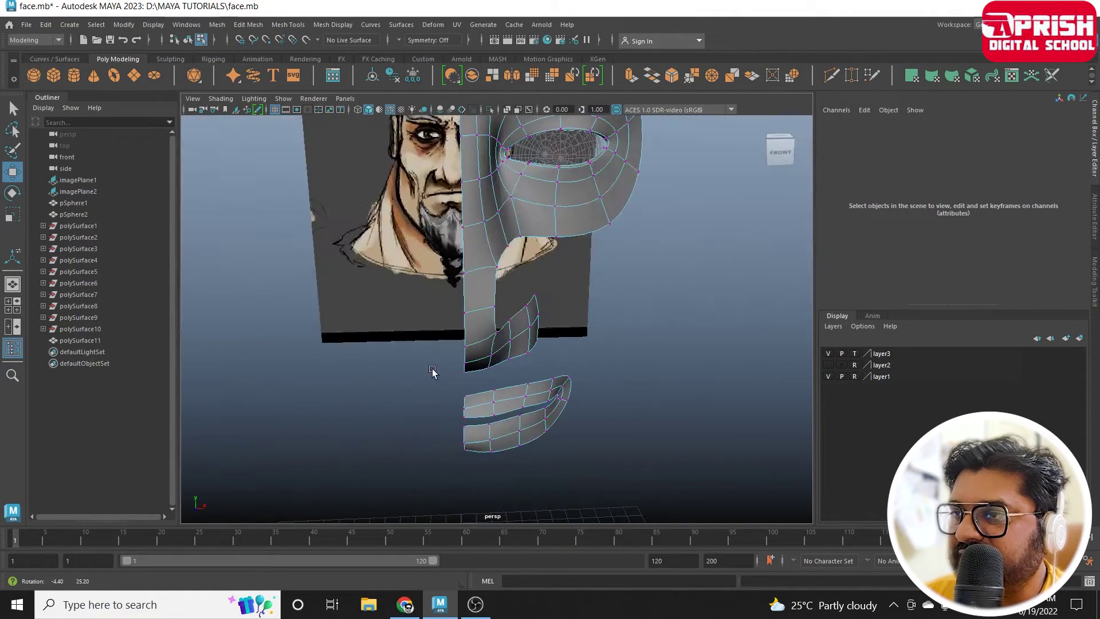
Select the half-face mesh and turn off X-Ray so it displays opaque in front view.
click(479, 258)
key(space)
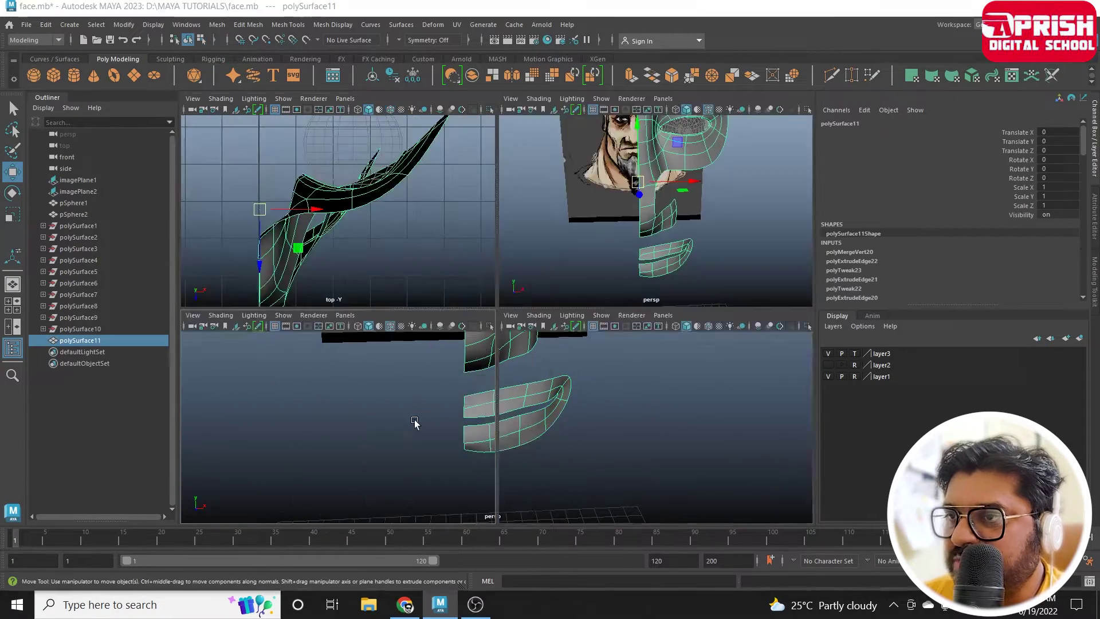
key(space)
scroll(465, 395, down, 5)
scroll(589, 395, down, 5)
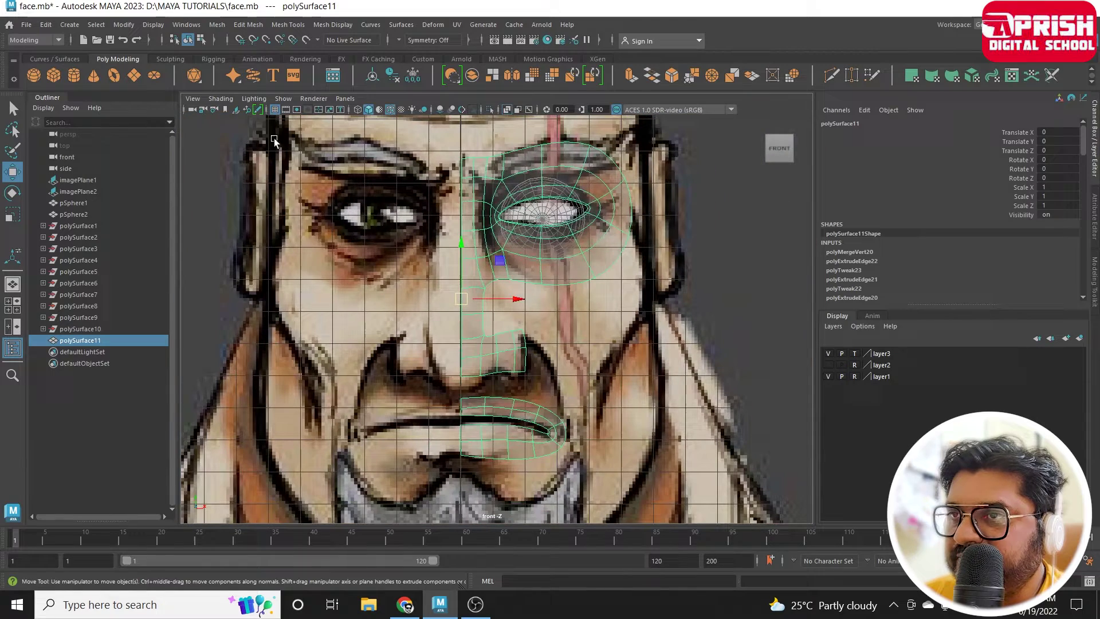
click(221, 99)
click(228, 214)
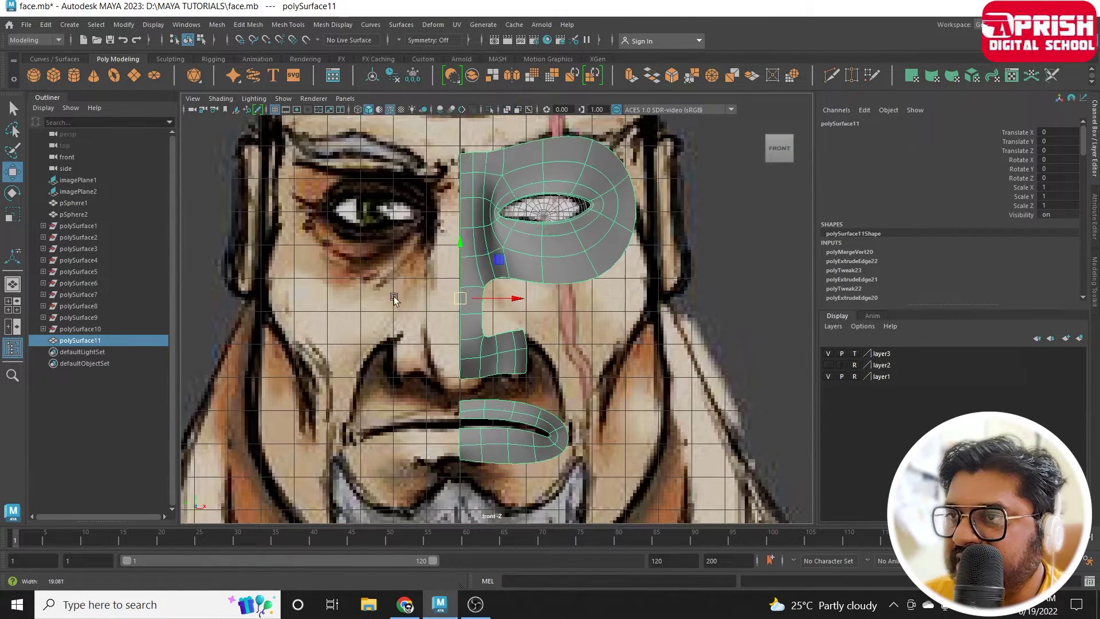
Duplicate the half mask mirrored with Scale X -1 and select both halves.
key(ctrl+d)
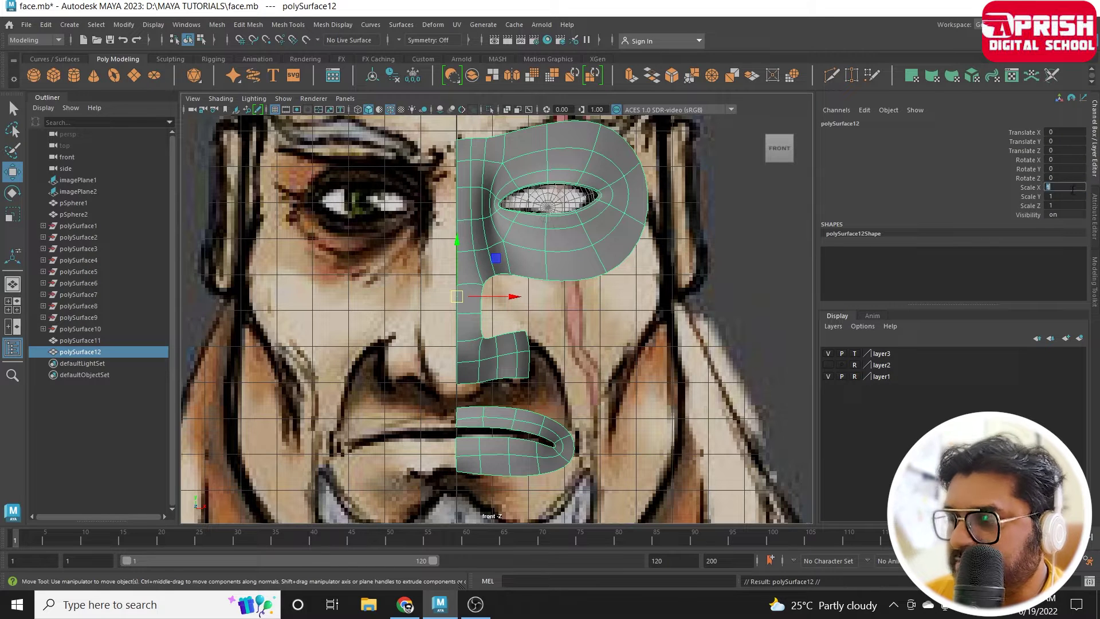
text(-1)
key(Return)
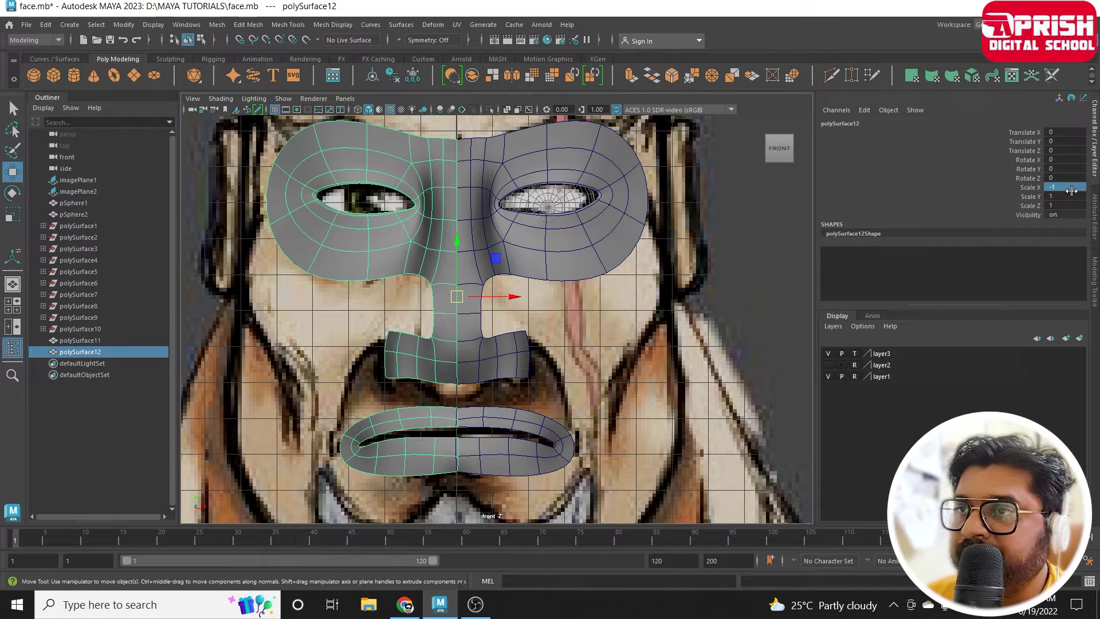
shift+click(494, 351)
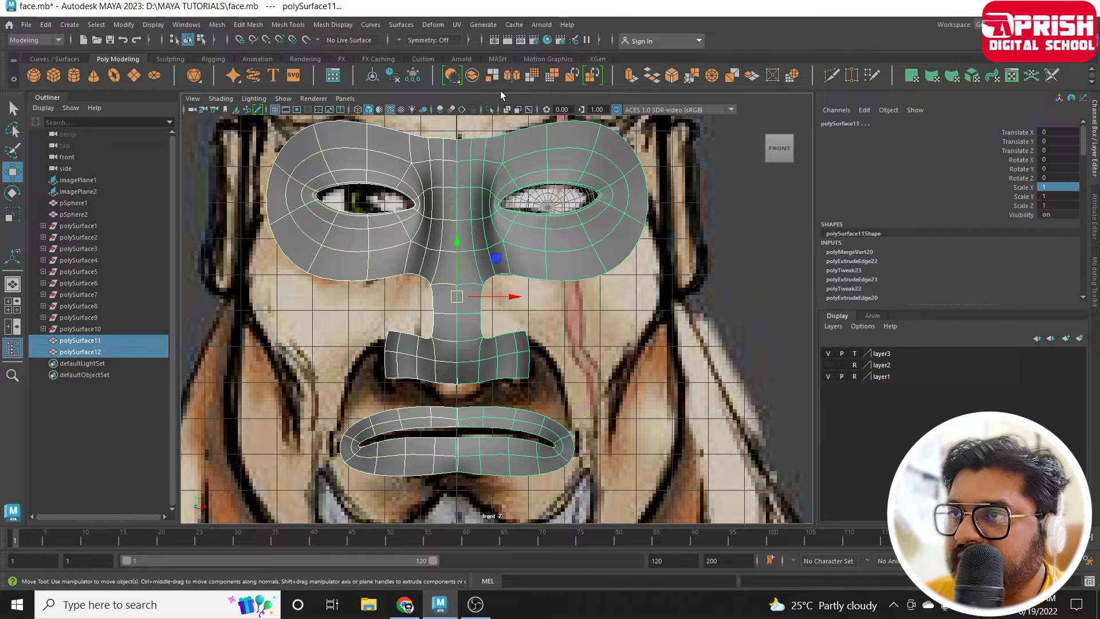
click(217, 25)
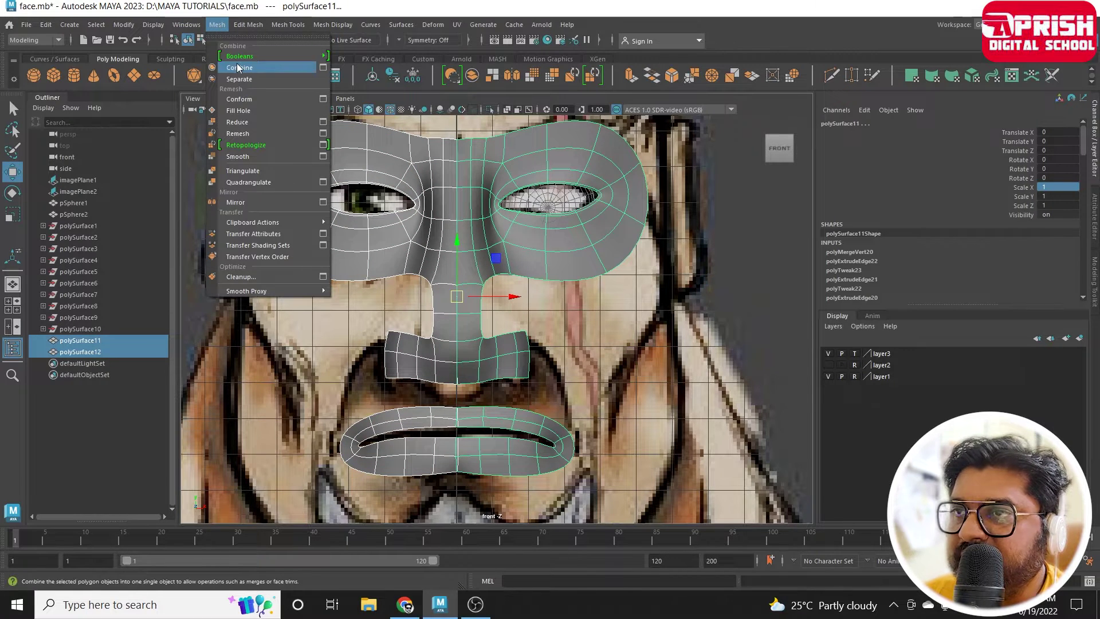
Combine both halves into one mesh and merge the centre-seam vertices.
click(473, 79)
right_drag(479, 166, 450, 135)
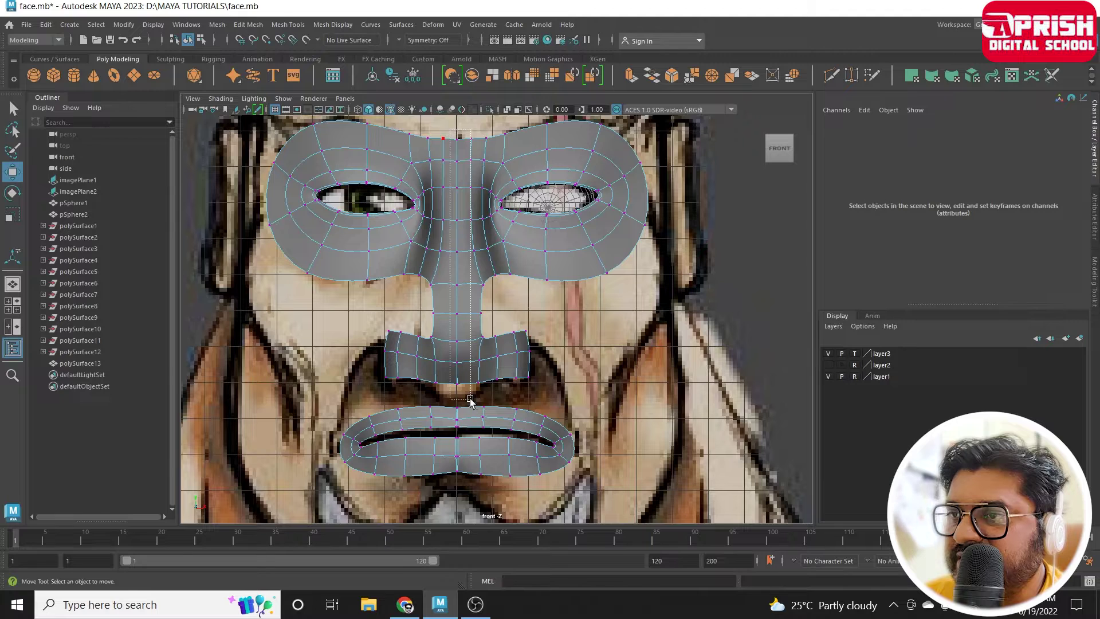
drag(470, 398, 470, 397)
click(285, 25)
mouse_move(247, 24)
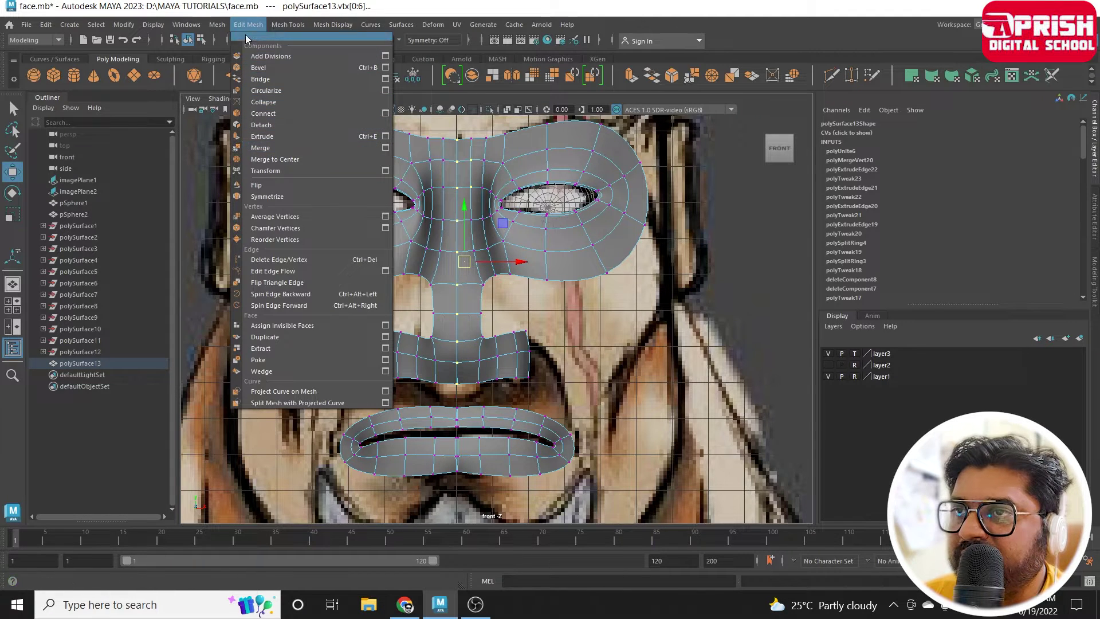
click(260, 149)
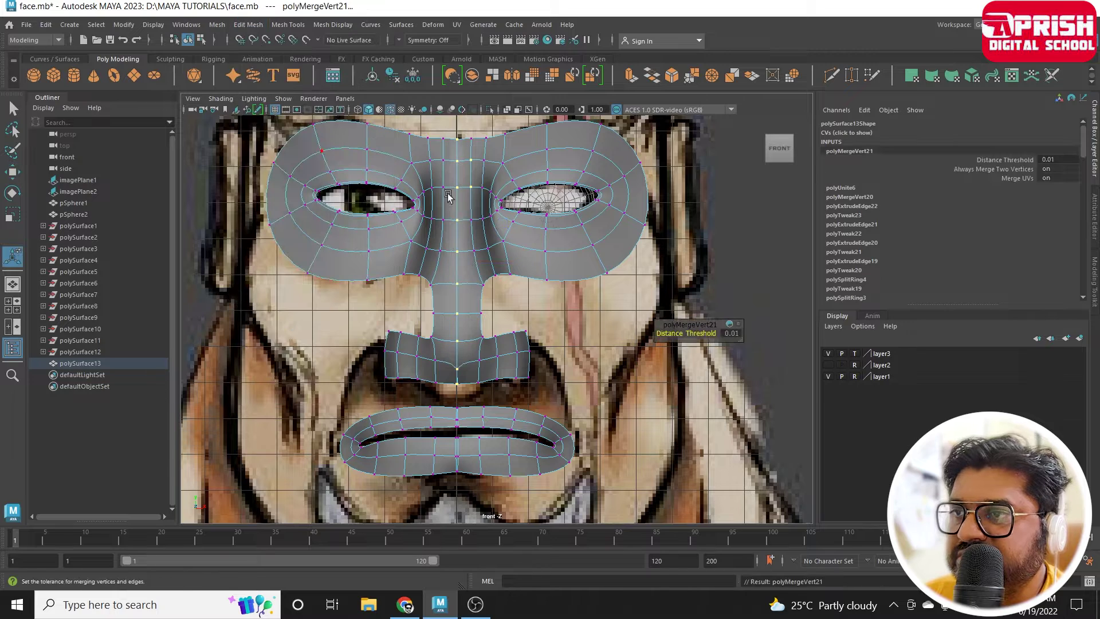
scroll(487, 338, up, 3)
scroll(465, 310, up, 2)
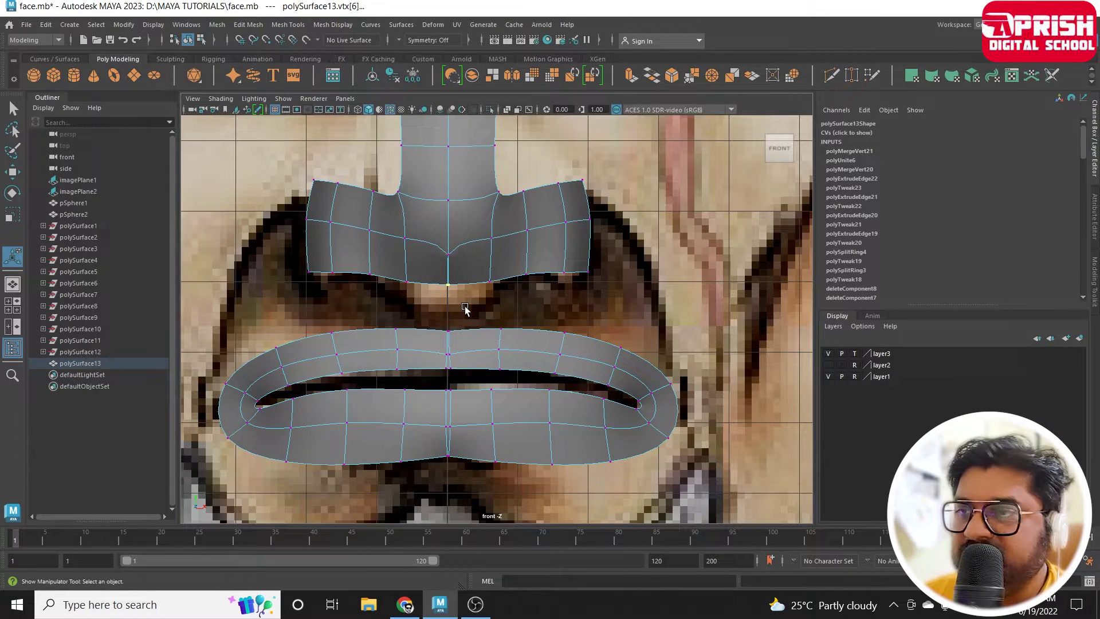
Repeat the merge with G on the upper-lip and remaining seam vertices.
key(g)
click(457, 339)
key(g)
key(g)
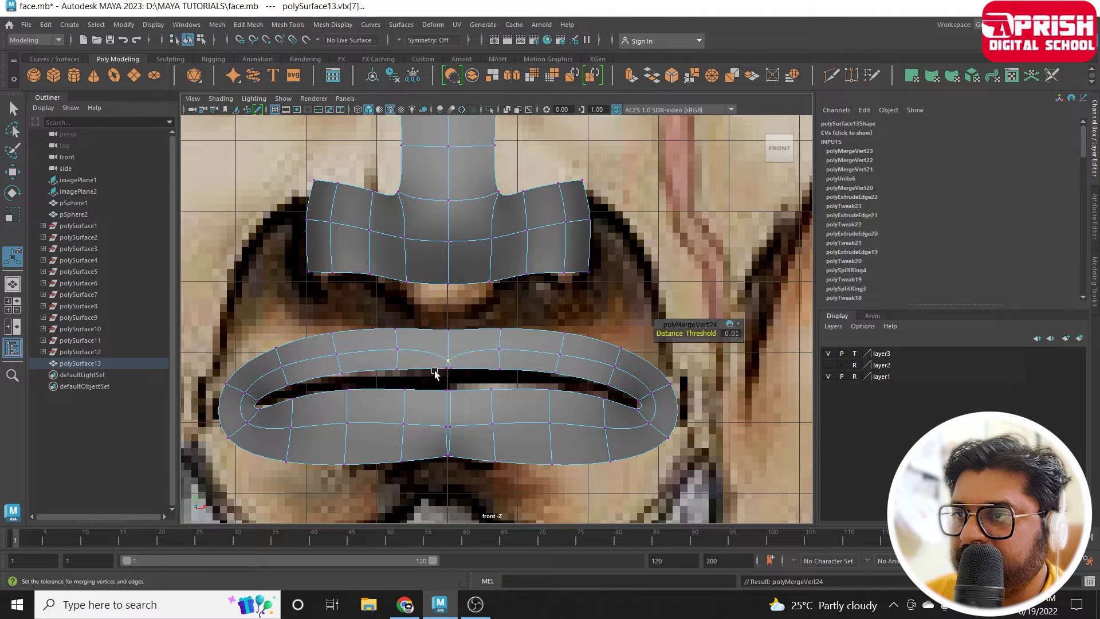
drag(439, 306, 464, 467)
key(g)
key(g)
key(g)
key(g)
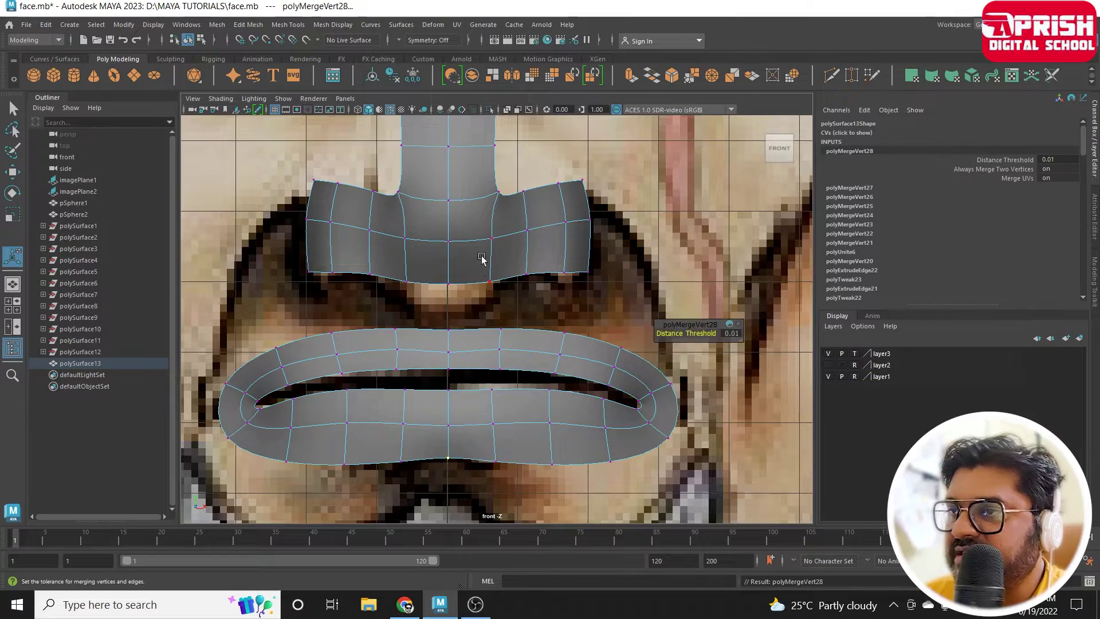
right_drag(484, 258, 524, 244)
key(q)
key(space)
key(space)
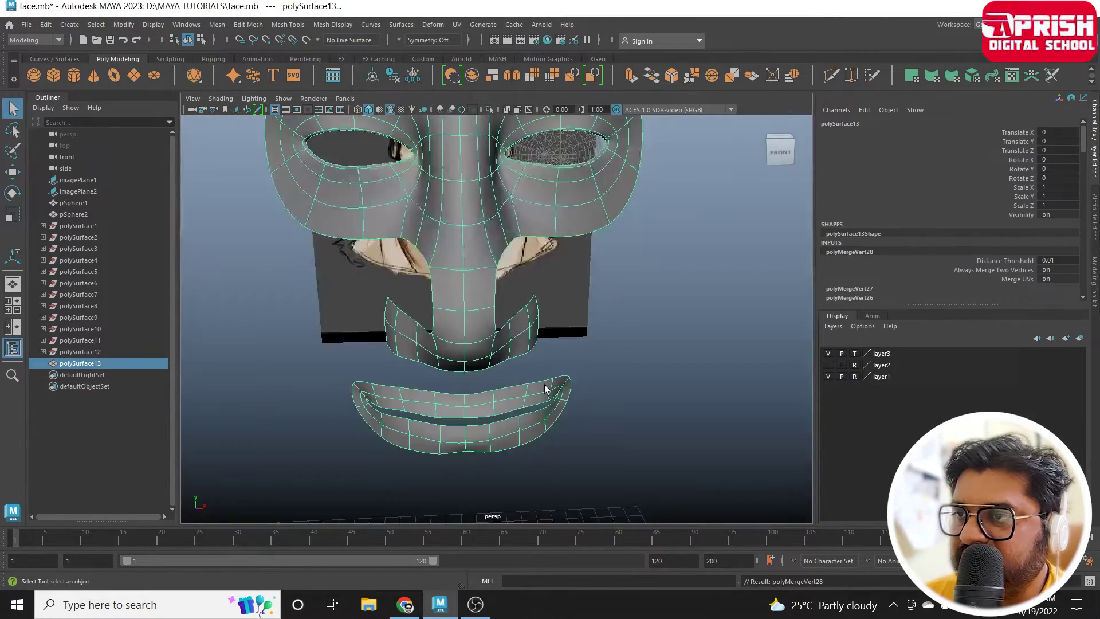
Select the vertices under the nose in side view, disable smoothing and enable X-Ray.
mouse_move(545, 386)
alt+mouse_down()
mouse_move(510, 257)
mouse_move(401, 293)
alt+mouse_up()
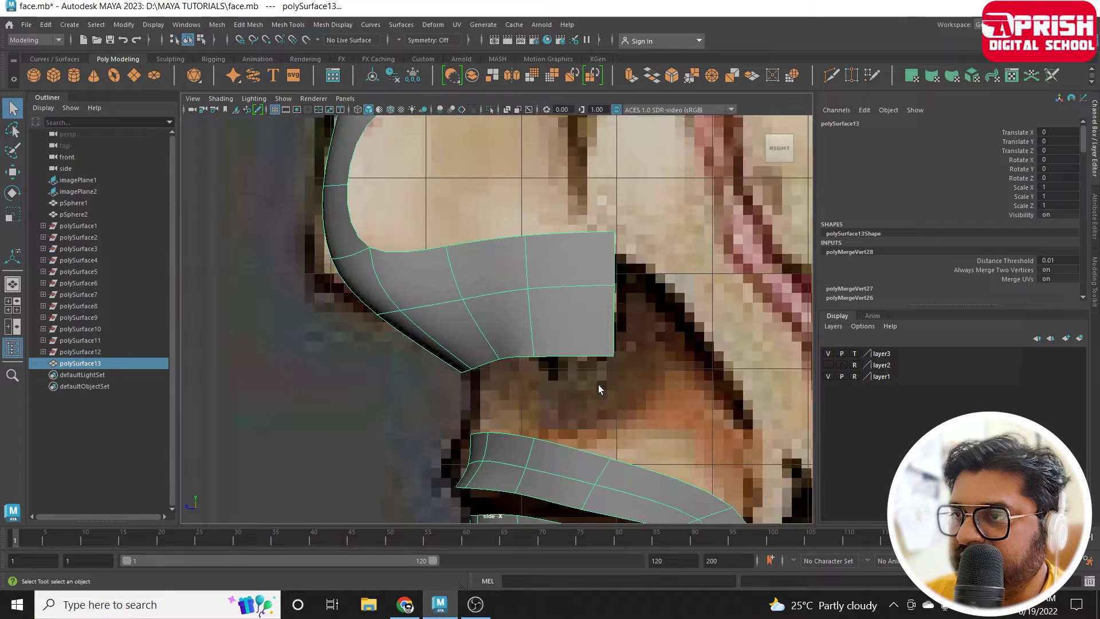
alt+middle_drag(598, 384, 533, 389)
right_drag(368, 253, 329, 239)
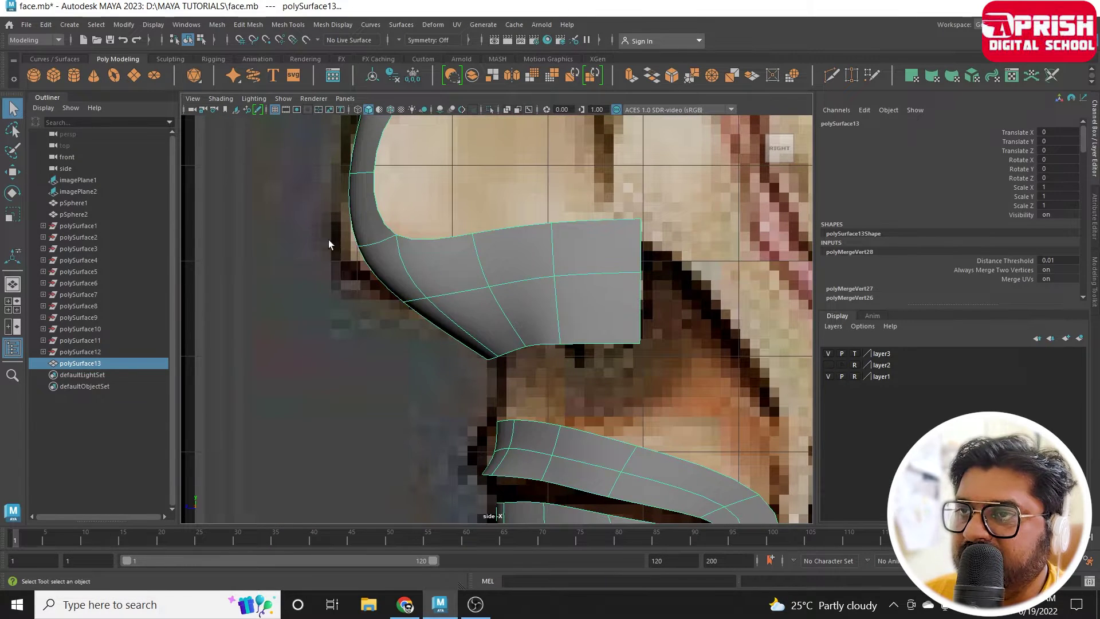
drag(328, 239, 434, 263)
key(1)
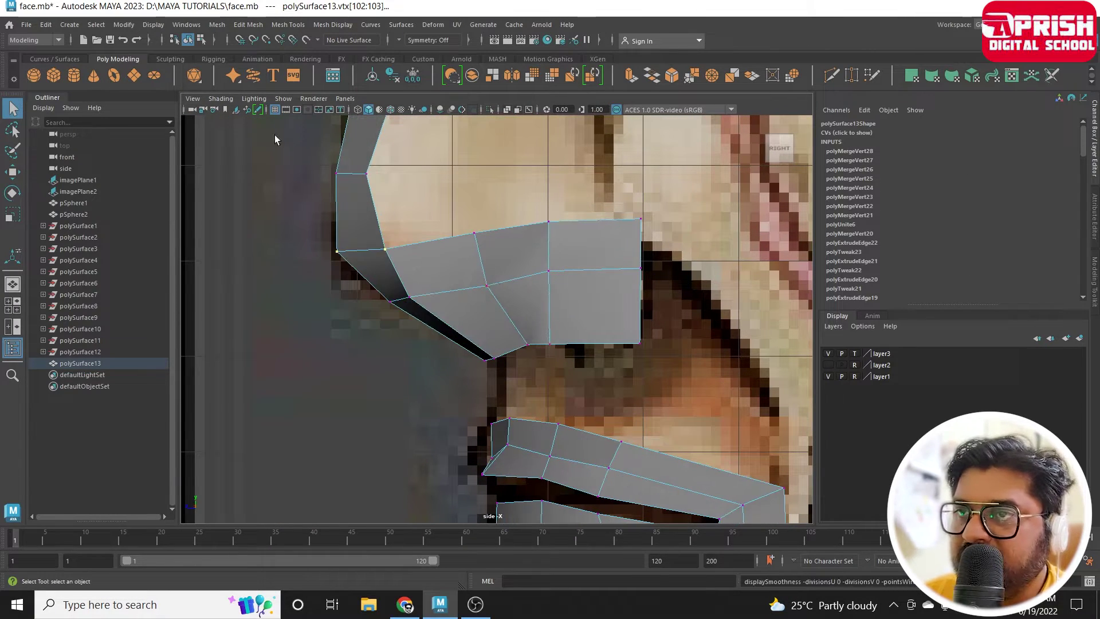
click(220, 99)
click(241, 219)
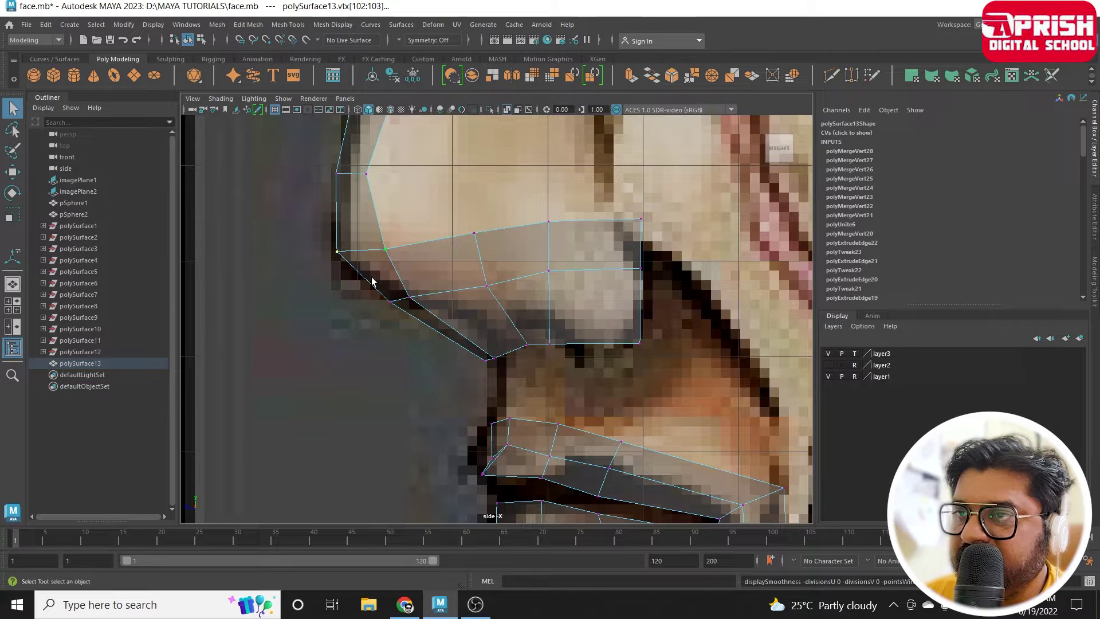
Move the nose underside and nose-base vertices onto the side reference profile.
click(19, 179)
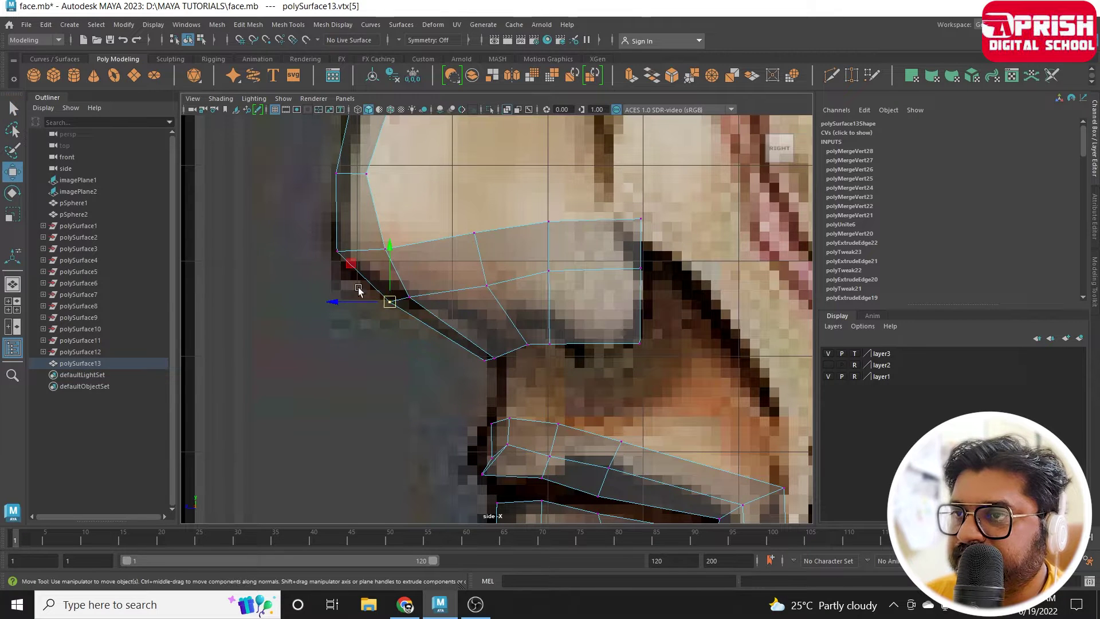
drag(404, 316, 374, 326)
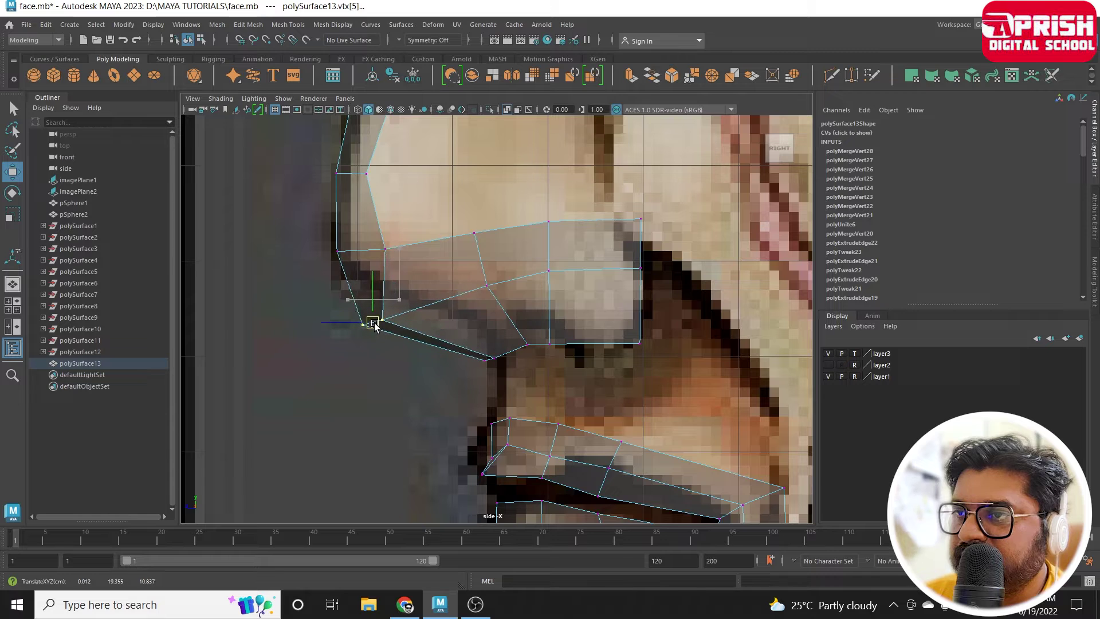
mouse_move(327, 229)
mouse_down()
mouse_move(395, 269)
mouse_move(349, 259)
mouse_up()
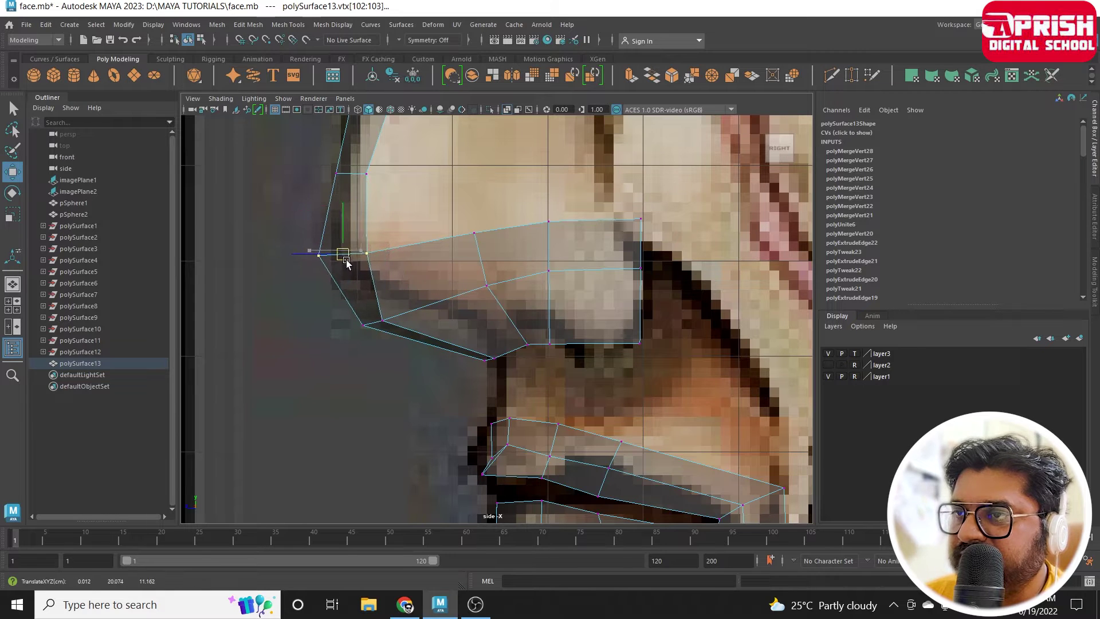
click(486, 367)
drag(487, 367, 494, 354)
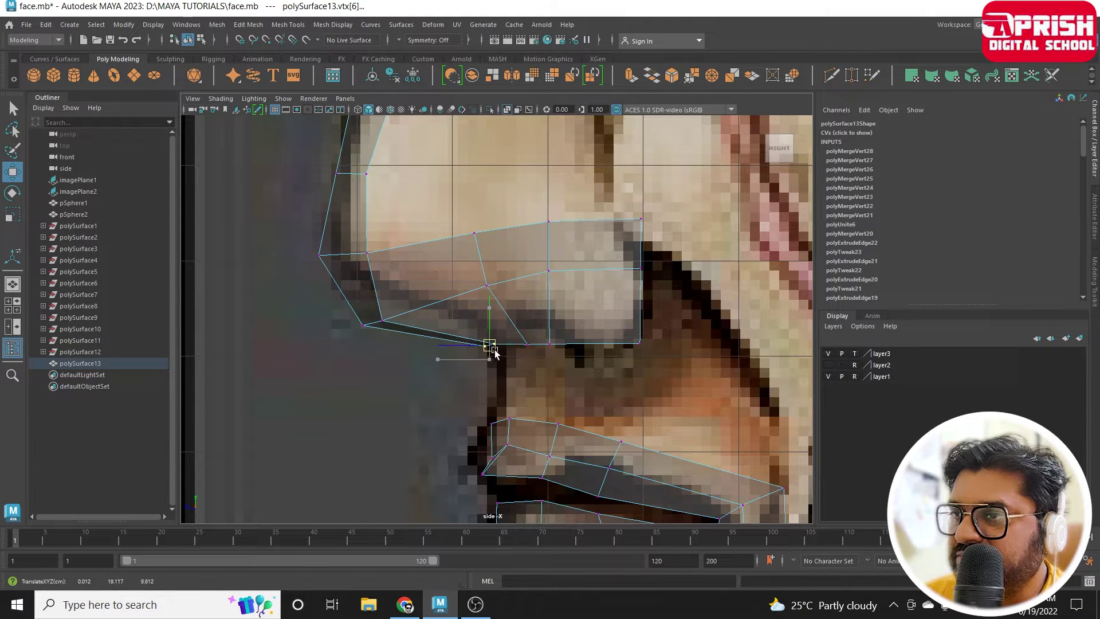
key(space)
key(space)
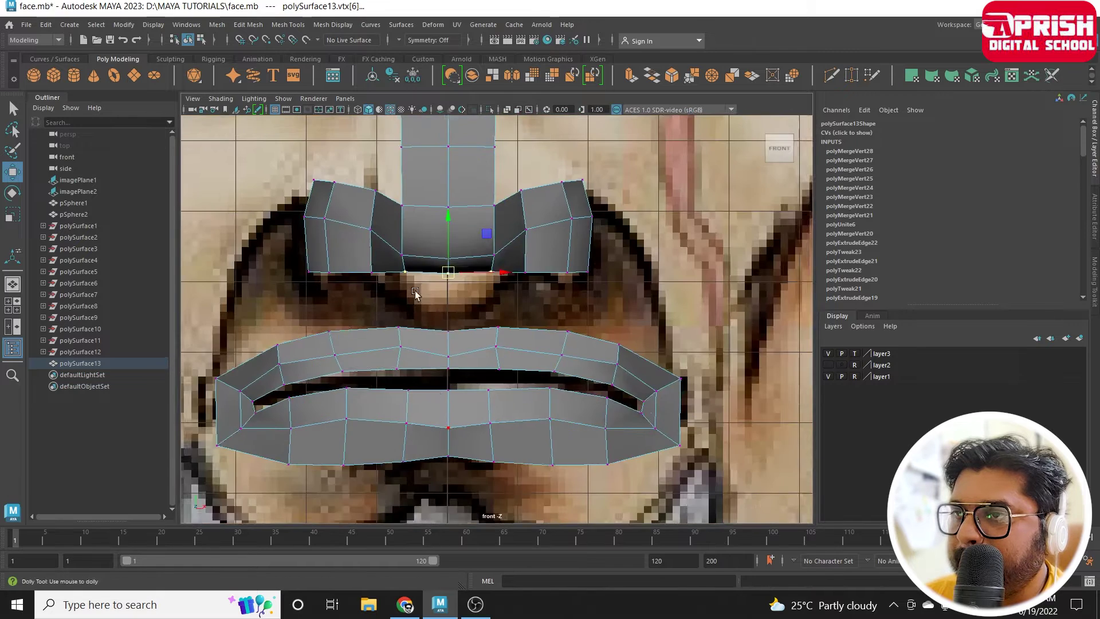
Lower the nose's centre vertex and extrude its bottom edge down toward the lip.
scroll(451, 248, up, 2)
drag(451, 248, 451, 260)
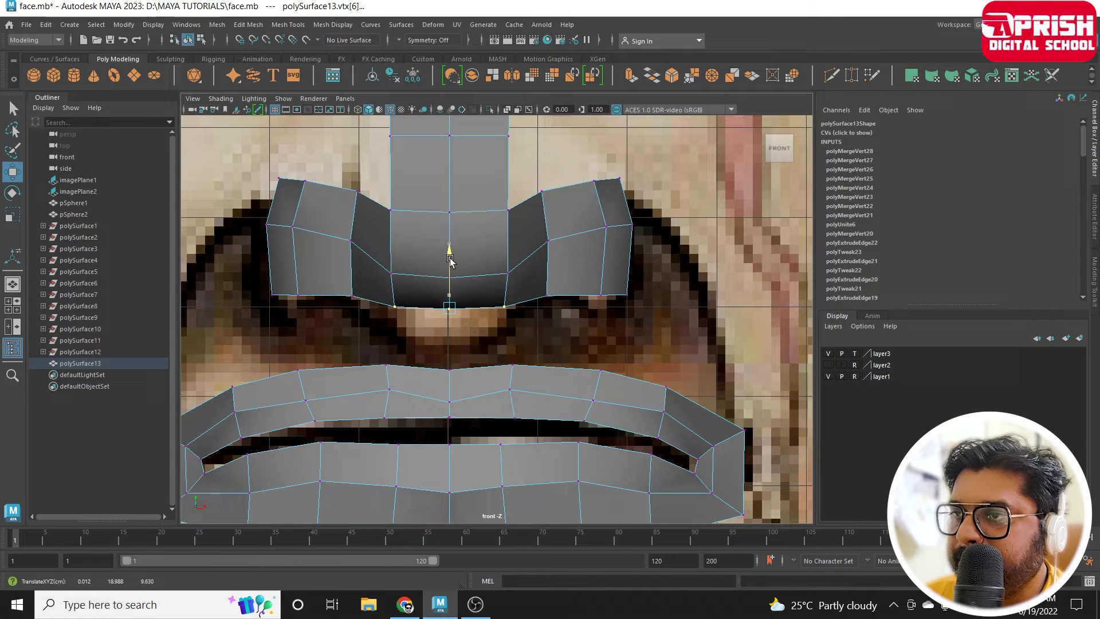
right_drag(437, 296, 429, 229)
click(488, 310)
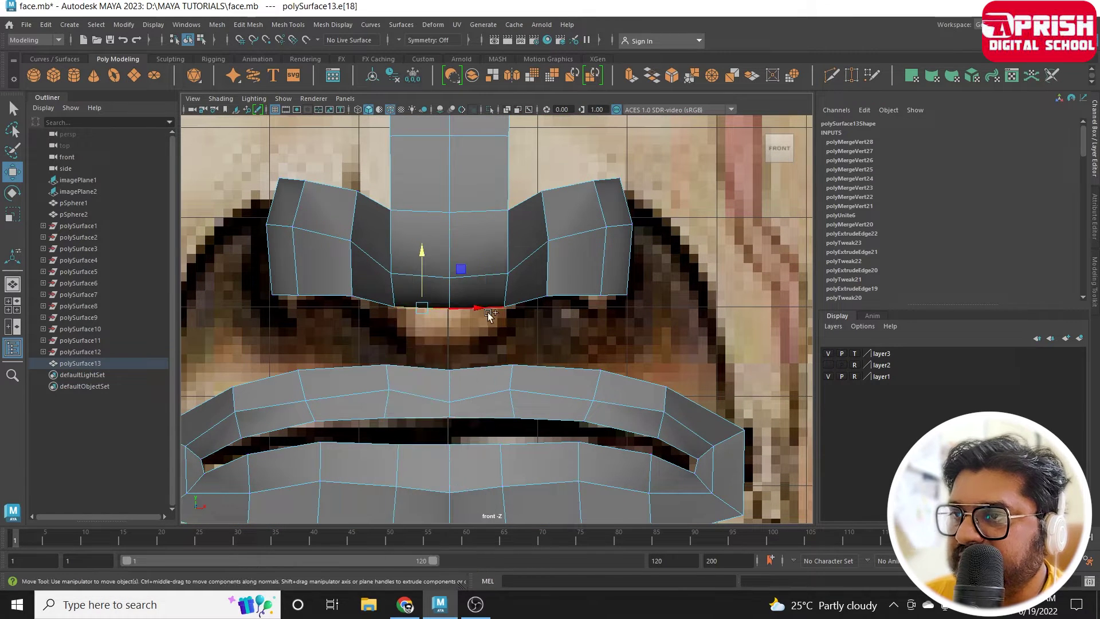
click(630, 78)
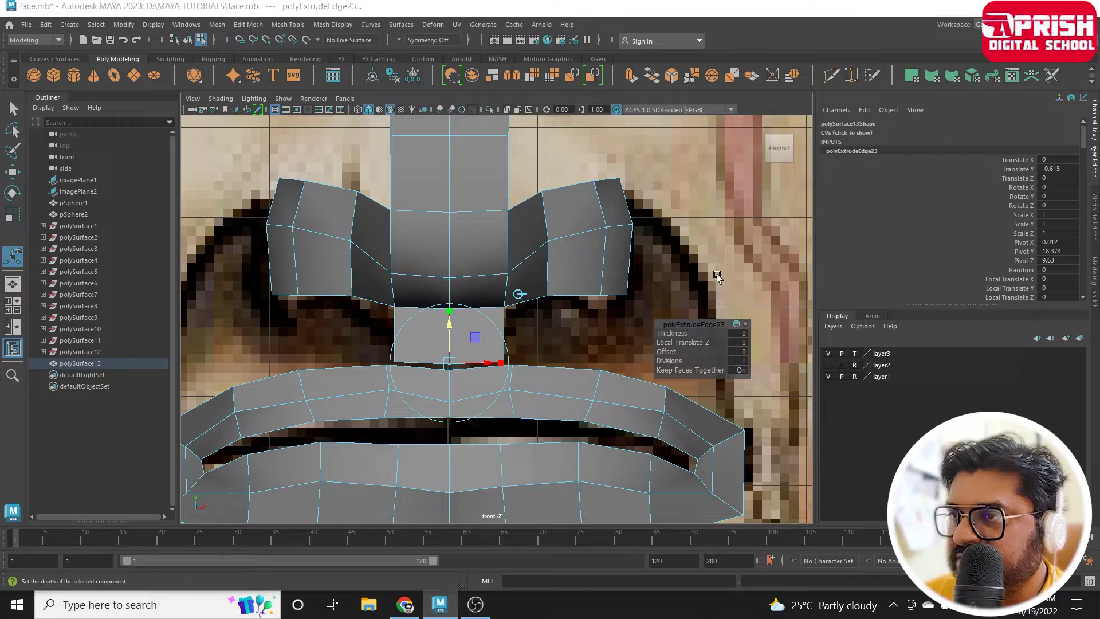
key(space)
key(space)
mouse_move(573, 325)
alt+mouse_down()
mouse_move(699, 332)
mouse_move(614, 386)
mouse_move(601, 298)
mouse_move(528, 321)
mouse_move(527, 354)
mouse_move(525, 325)
mouse_move(686, 367)
mouse_move(641, 344)
mouse_move(596, 374)
mouse_move(531, 342)
mouse_move(499, 442)
alt+mouse_up()
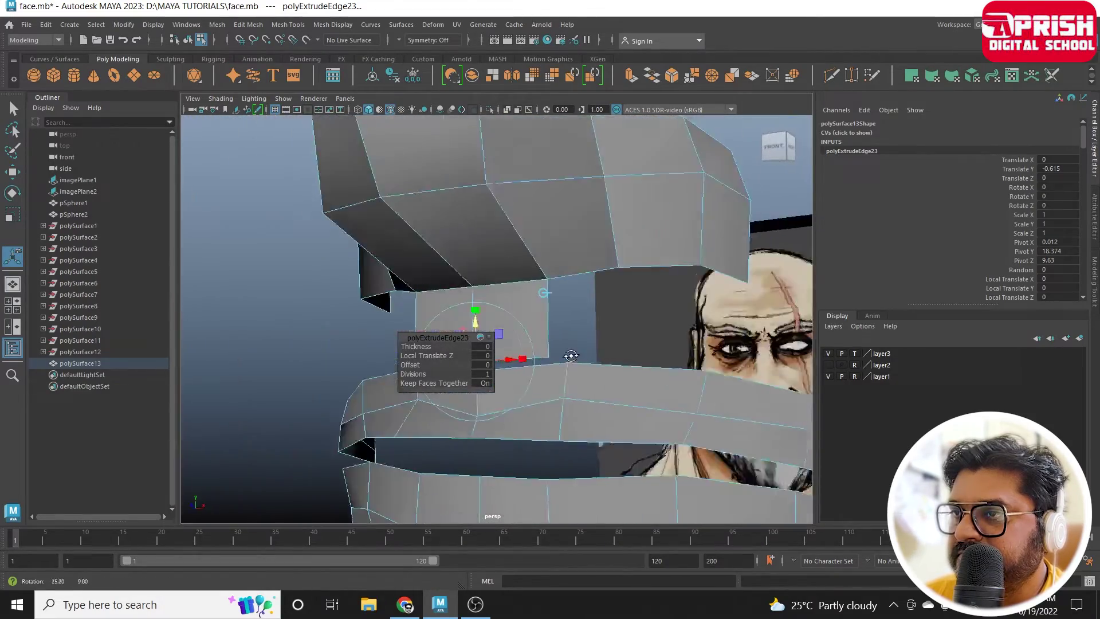
Frame the nose and lips in front view and select the upper lip's top edge.
key(space)
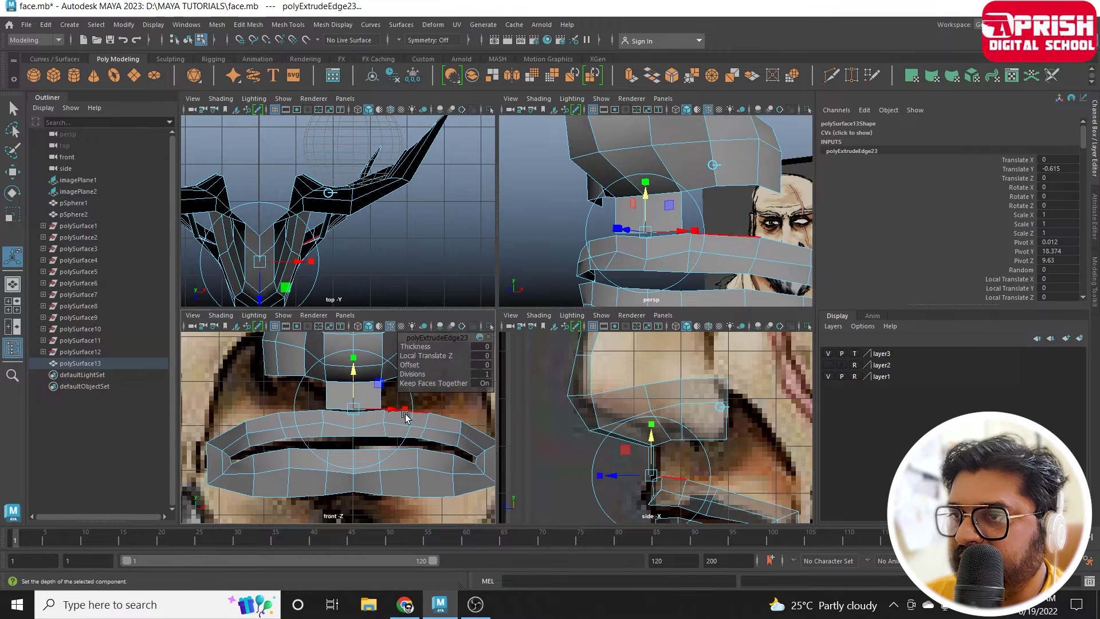
key(space)
alt+middle_drag(459, 401, 557, 358)
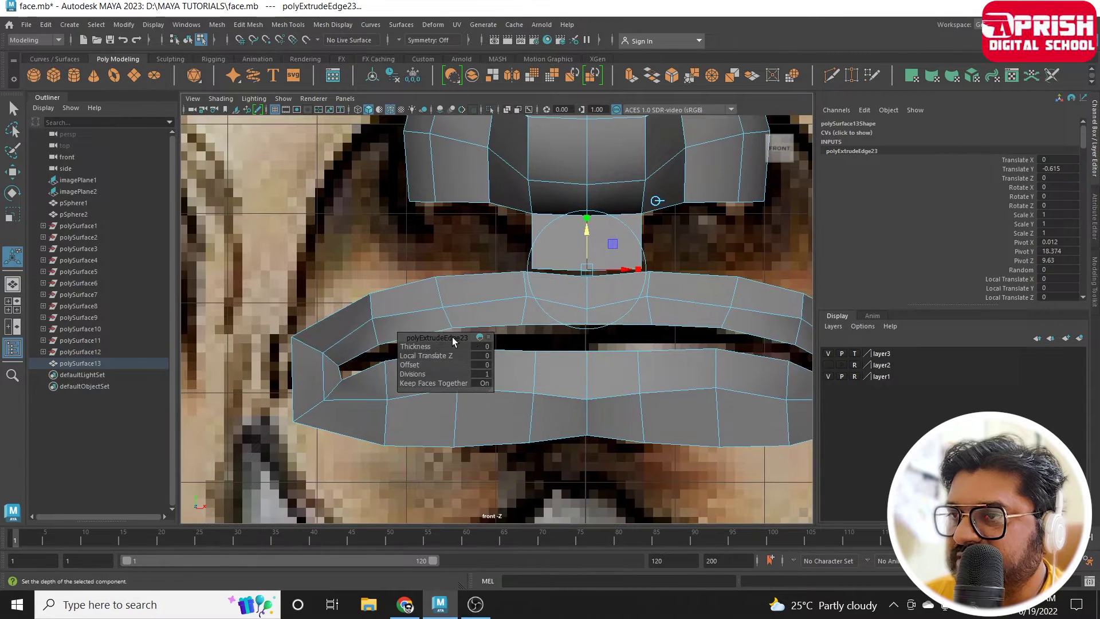
alt+middle_drag(650, 275, 589, 319)
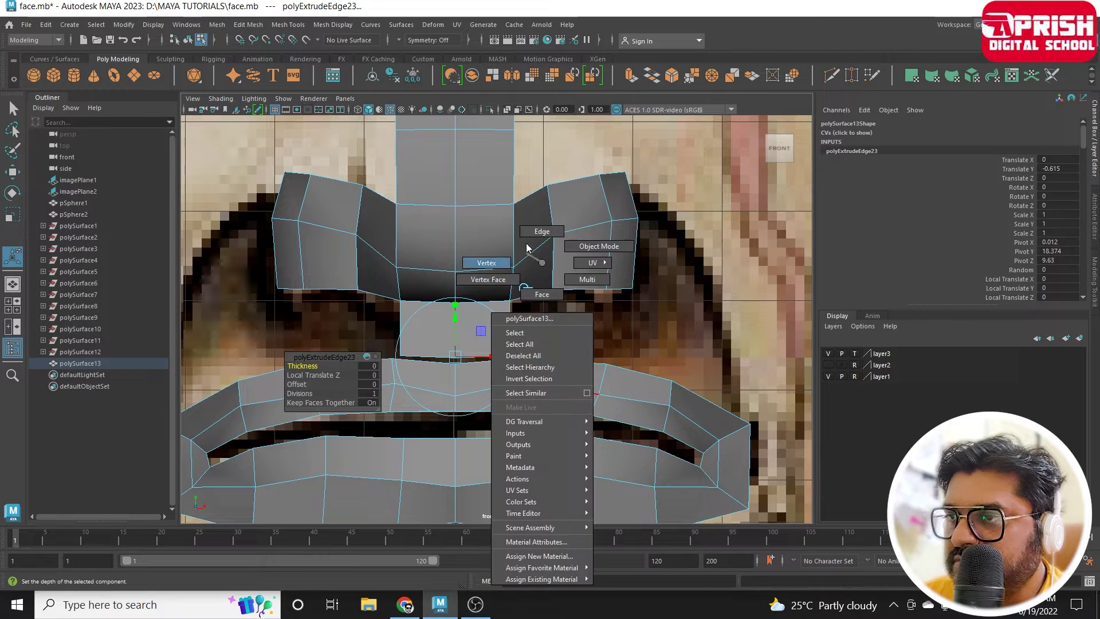
right_drag(530, 258, 536, 230)
click(613, 366)
click(596, 389)
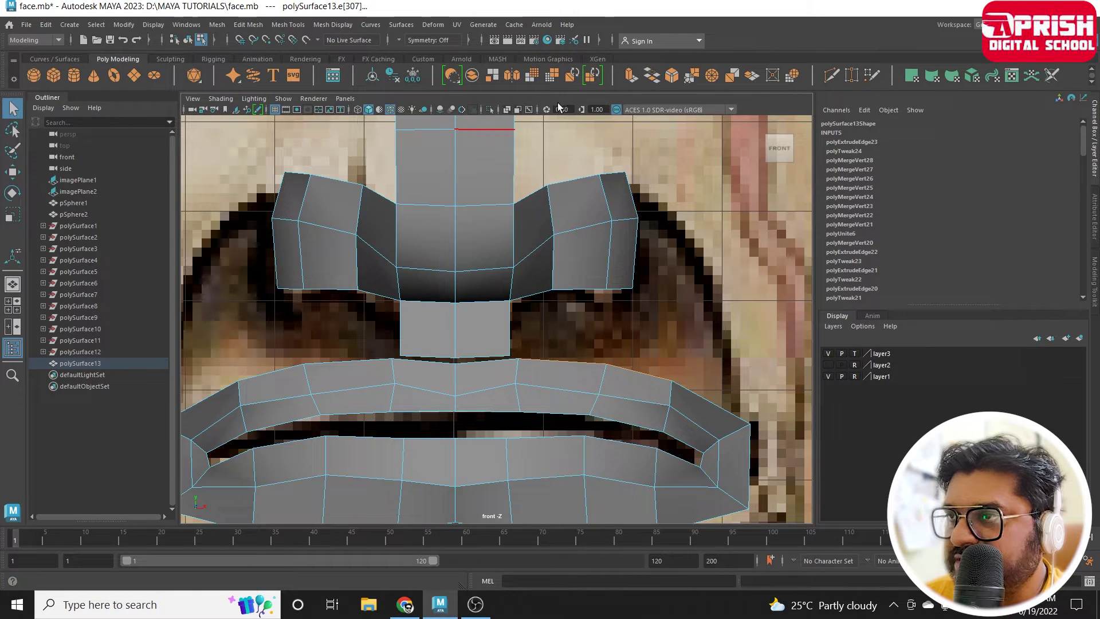
Extrude the upper lip's top edge upward toward the nose strip and check it in perspective.
key(ctrl+e)
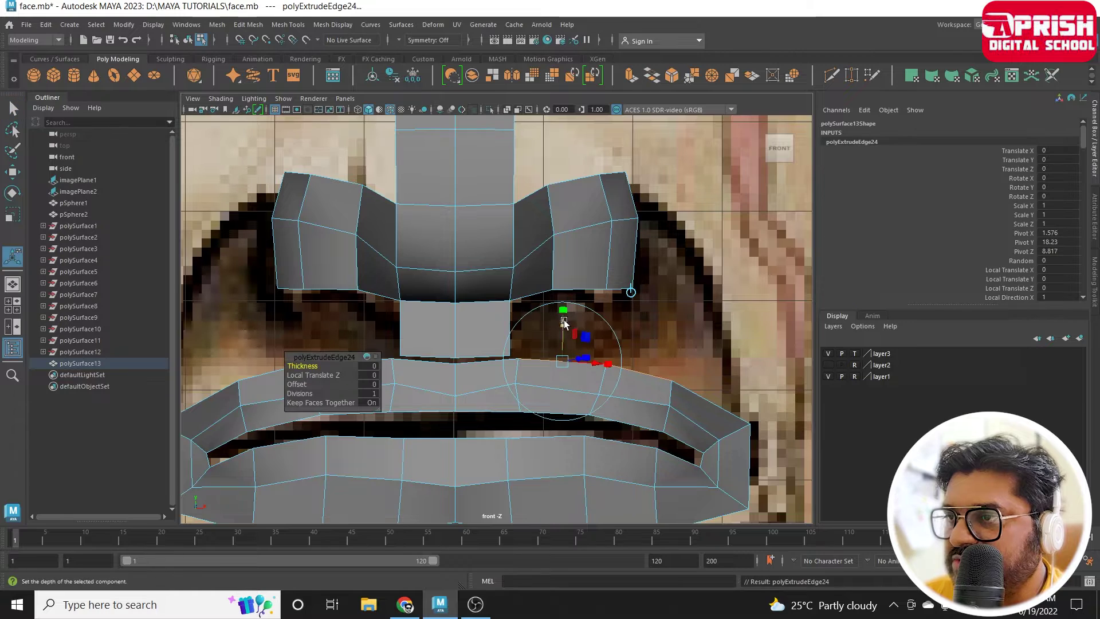
drag(563, 323, 560, 279)
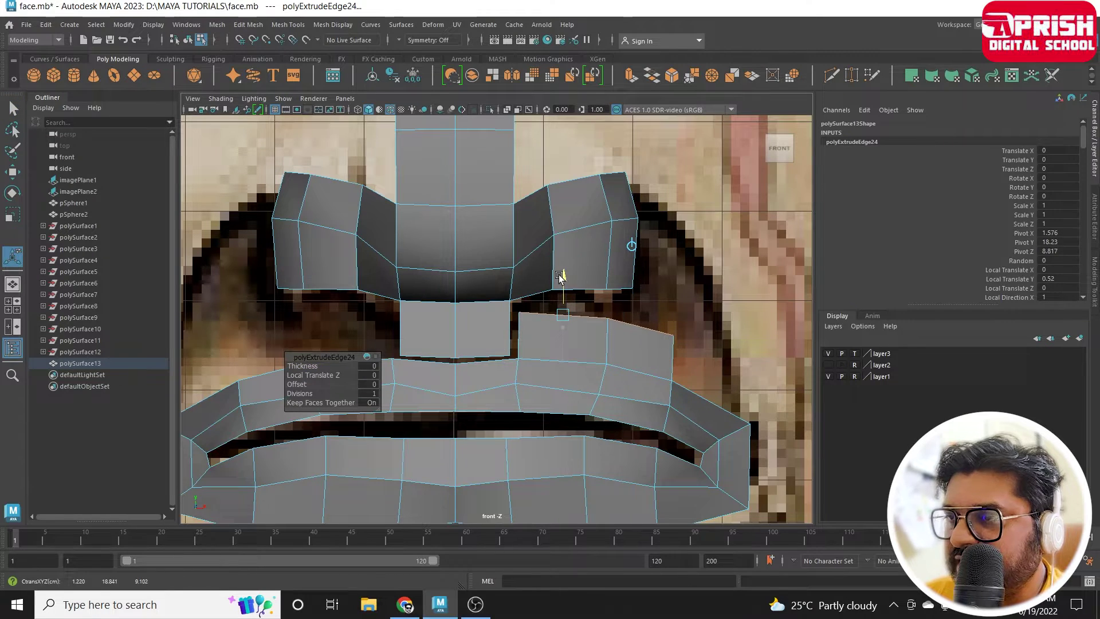
key(space)
key(space)
mouse_move(568, 286)
alt+mouse_down()
mouse_move(589, 309)
mouse_move(515, 302)
mouse_move(585, 281)
mouse_move(604, 292)
mouse_move(601, 307)
mouse_move(533, 343)
mouse_move(535, 361)
mouse_move(523, 324)
mouse_move(484, 339)
mouse_move(535, 369)
alt+mouse_up()
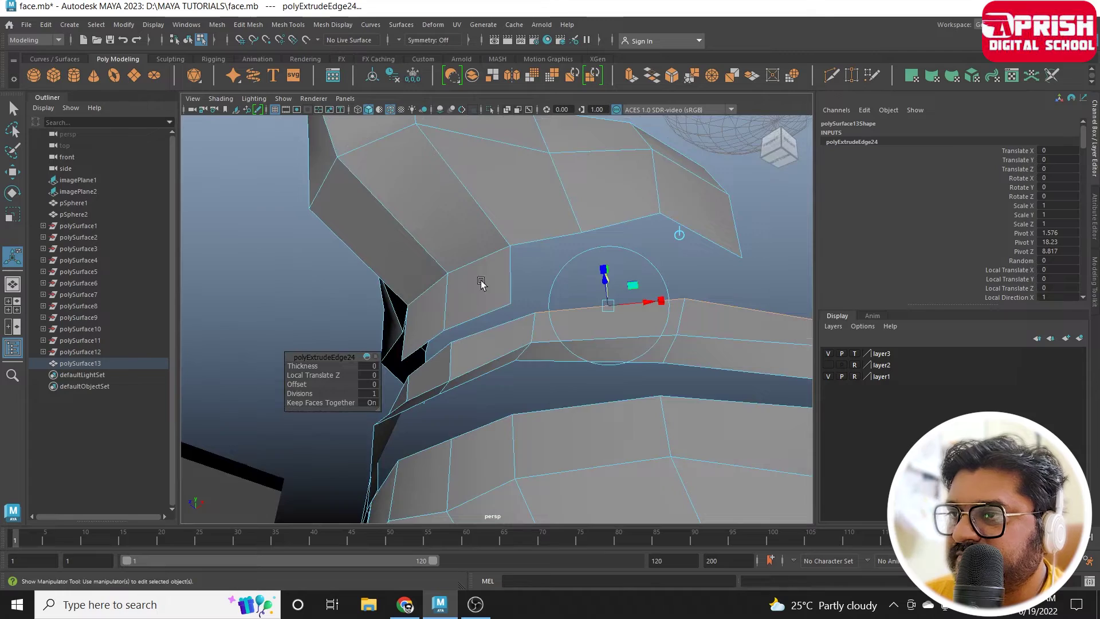
alt+drag(480, 283, 480, 304)
click(579, 280)
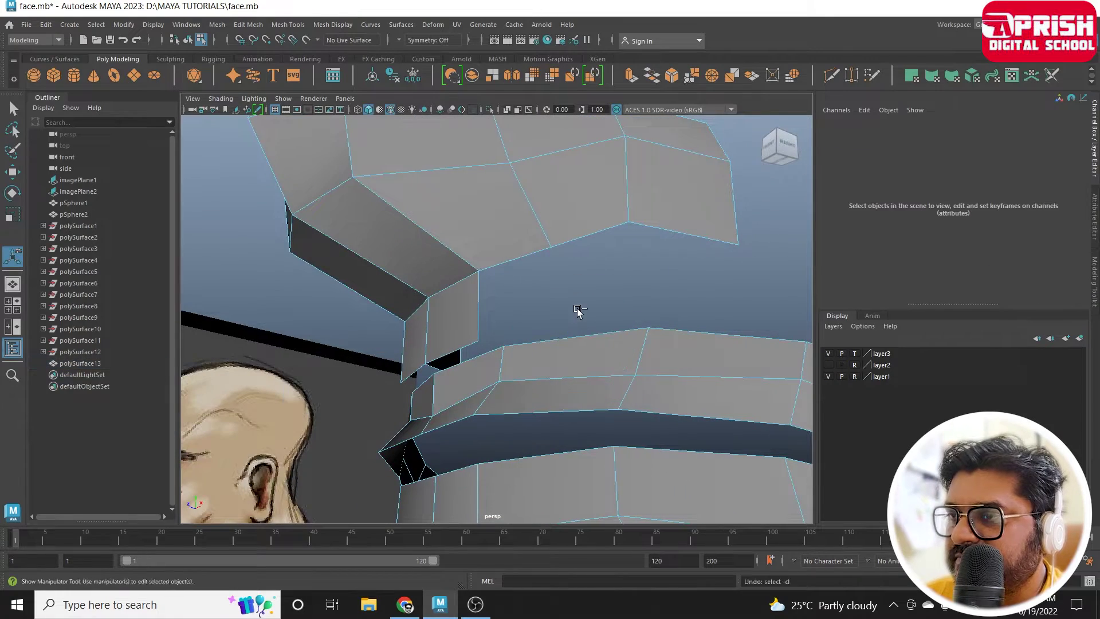
key(ctrl+z)
mouse_move(573, 301)
mouse_down()
mouse_move(572, 283)
mouse_move(596, 334)
mouse_move(645, 317)
mouse_move(626, 359)
mouse_move(594, 364)
mouse_move(457, 322)
mouse_up()
Merge the bridge strip's corner vertices into the matching lip vertices.
right_drag(467, 327, 496, 329)
click(502, 332)
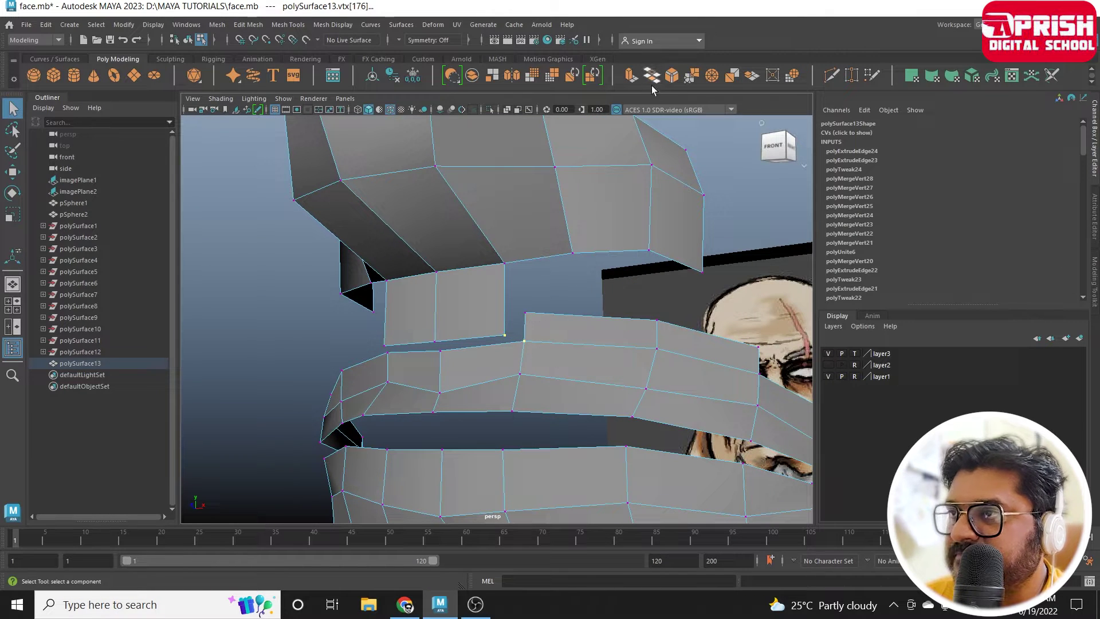
click(690, 76)
drag(424, 330, 447, 364)
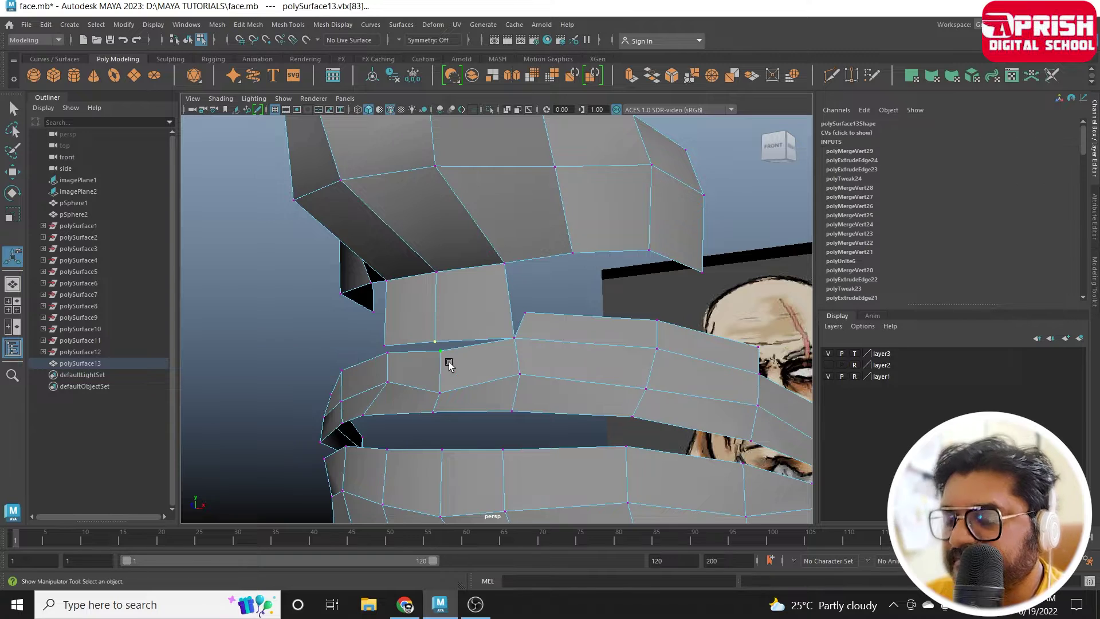
drag(375, 331, 391, 344)
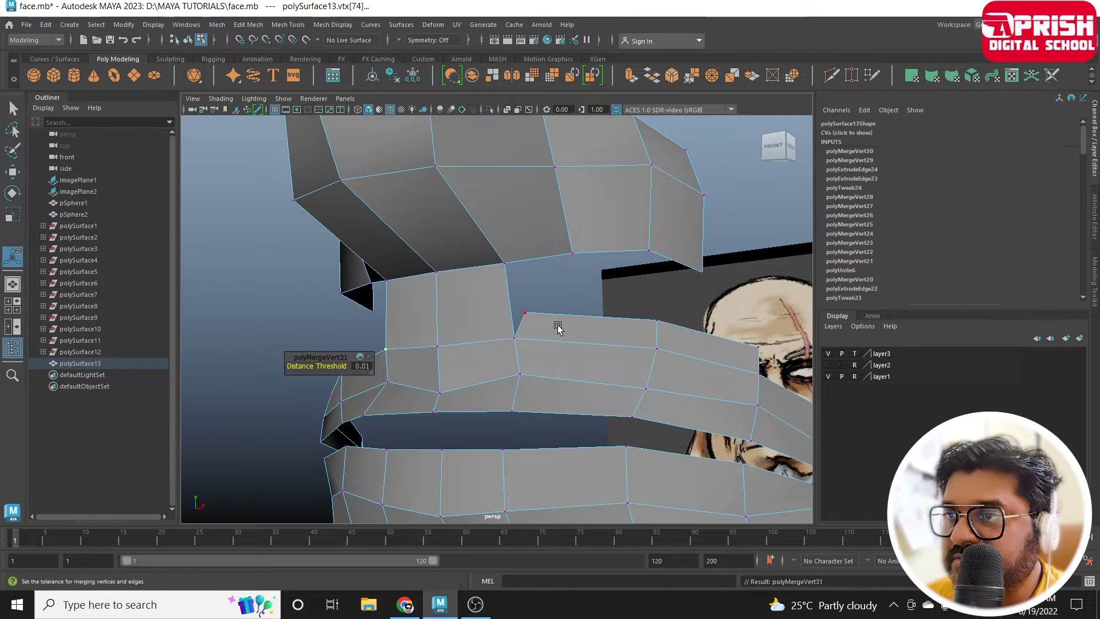
click(525, 316)
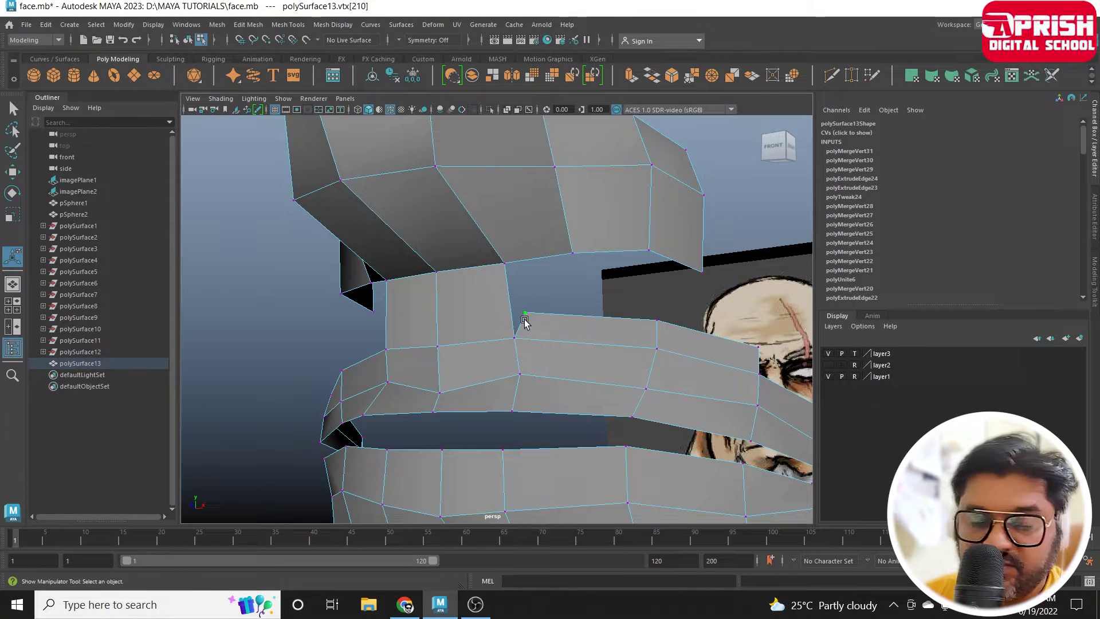
Raise the bridge vertex toward the nose and shift it along the nose bottom.
click(12, 172)
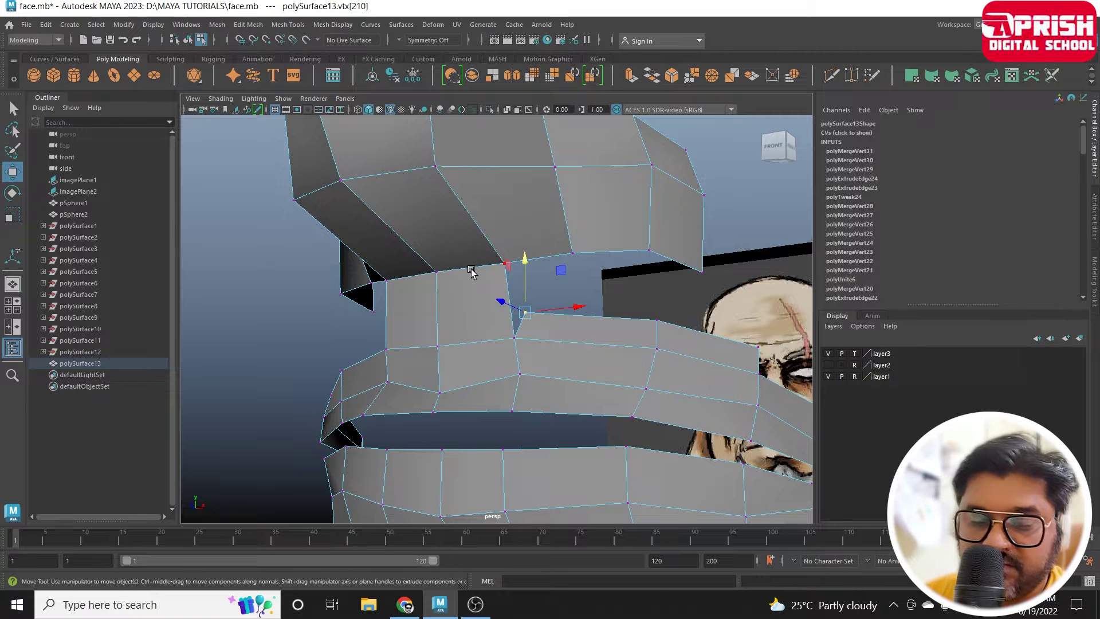
middle_drag(487, 281, 495, 264)
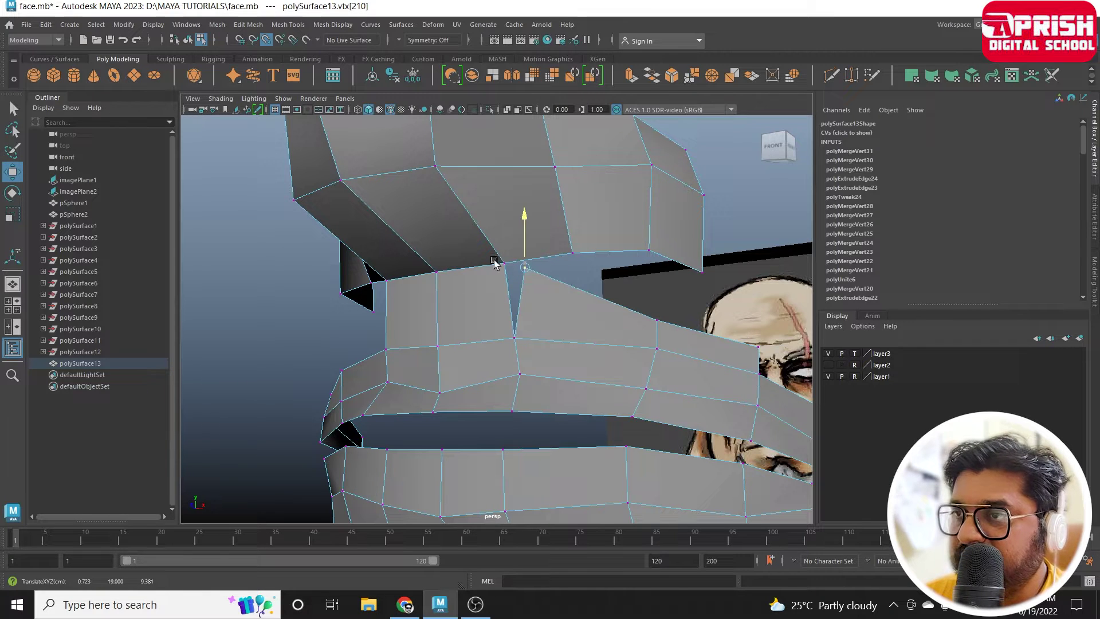
drag(528, 269, 505, 265)
mouse_move(606, 305)
alt+mouse_down()
mouse_move(550, 312)
mouse_move(598, 291)
mouse_move(595, 320)
mouse_move(637, 343)
alt+mouse_up()
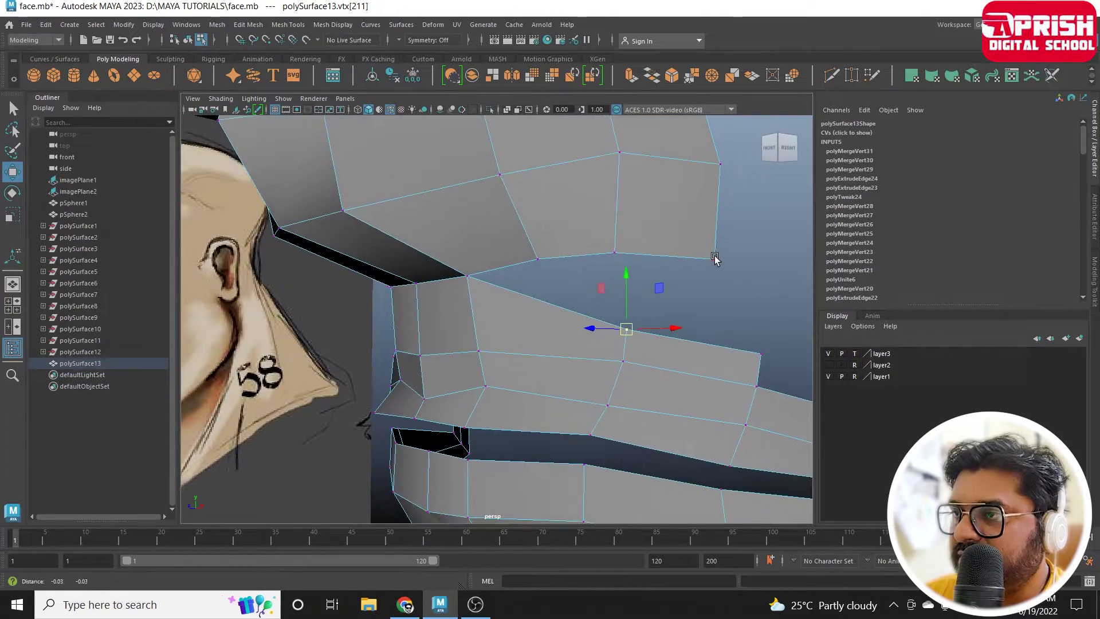
mouse_move(626, 329)
alt+middle_down()
mouse_move(668, 295)
mouse_move(628, 331)
alt+middle_up()
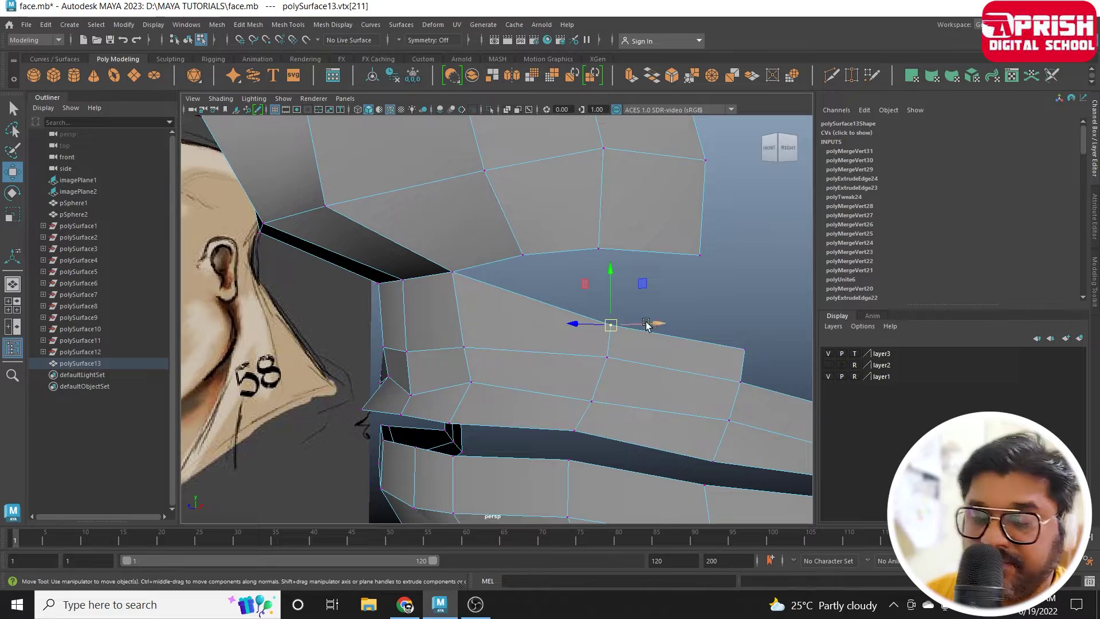
mouse_move(655, 293)
alt+mouse_down()
mouse_move(691, 263)
mouse_move(619, 278)
mouse_move(735, 327)
mouse_move(707, 286)
mouse_move(615, 290)
mouse_move(629, 319)
mouse_move(619, 288)
alt+mouse_up()
Redo the vertex raise toward the nose, adjust its neighbour, and clear the selection.
key(ctrl+z)
alt+middle_drag(614, 286, 615, 276)
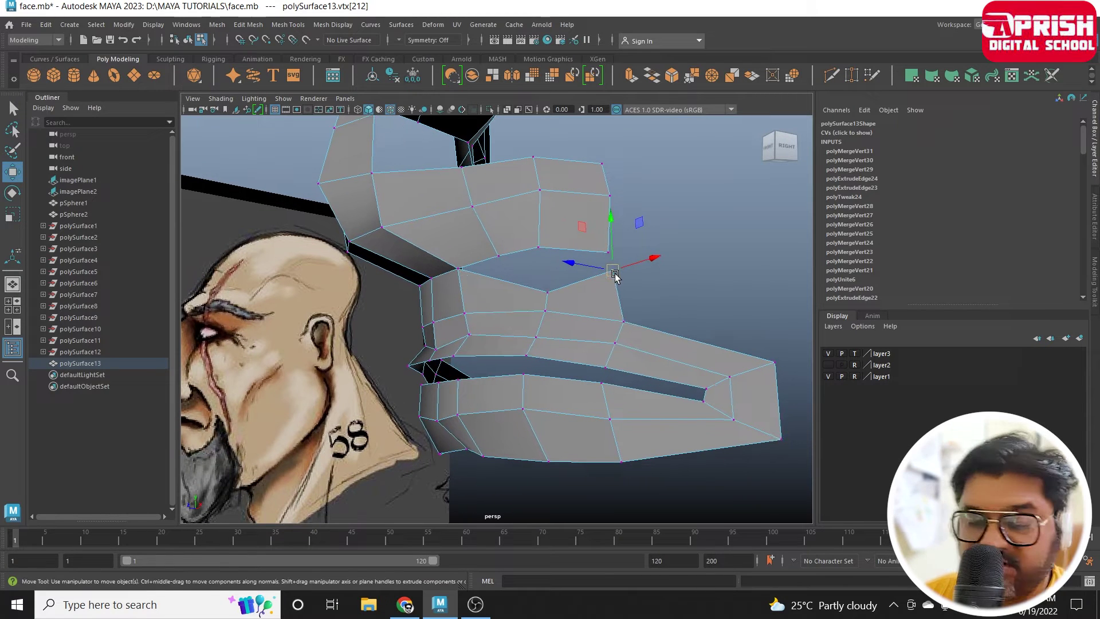
drag(615, 275, 615, 258)
click(543, 290)
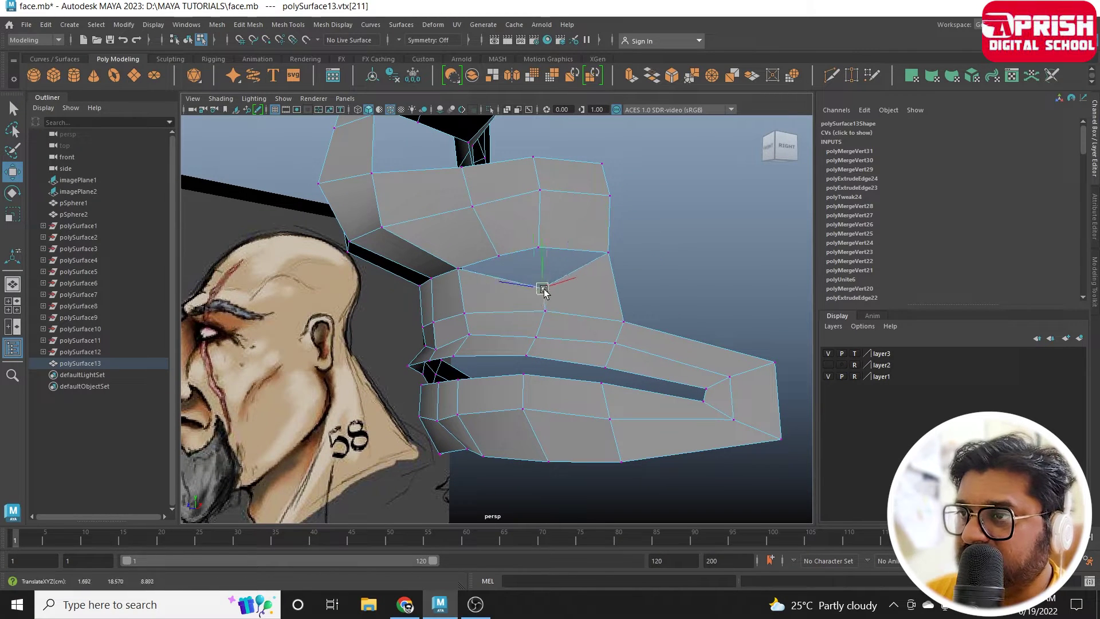
click(535, 283)
click(419, 434)
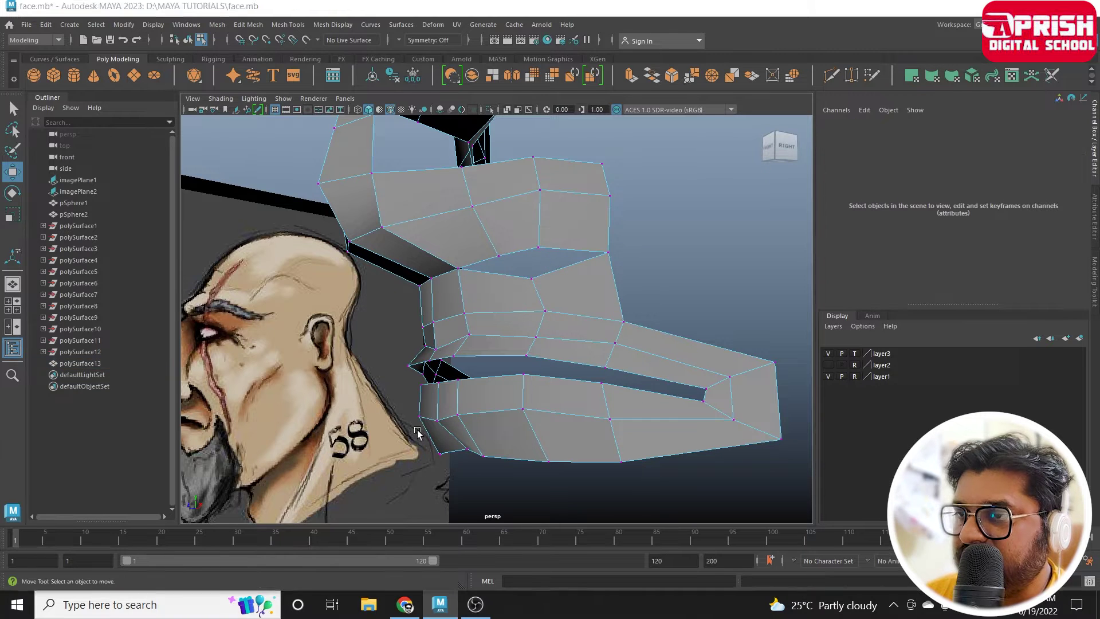
key(space)
key(space)
Pull the nose-corner vertex down-left and try sliding the vertex under the eye.
drag(598, 334, 566, 359)
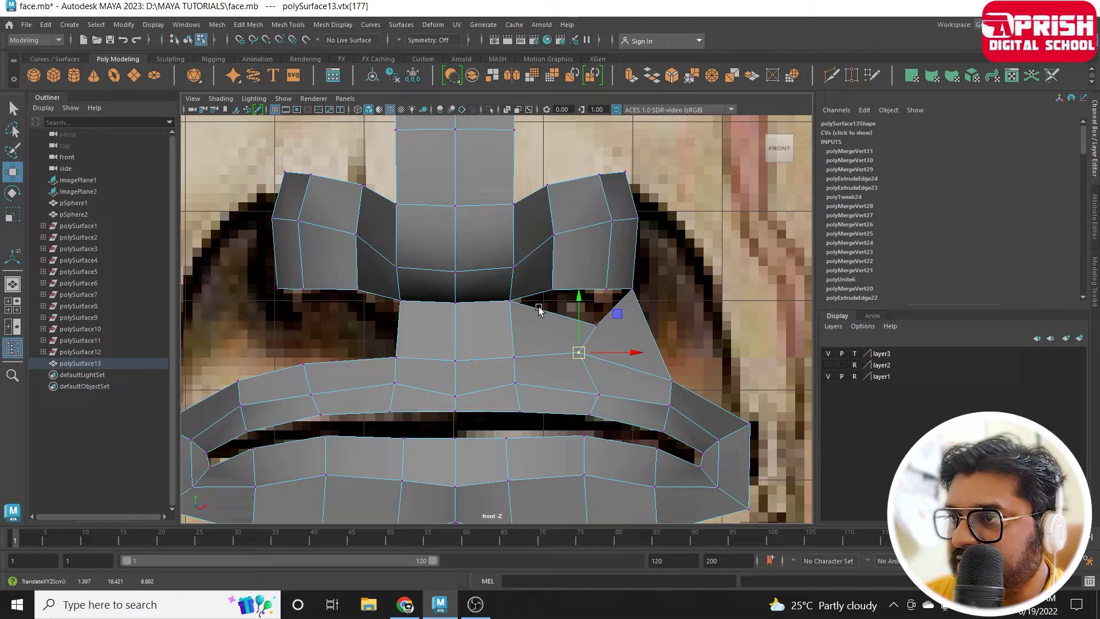
click(579, 290)
drag(579, 290, 605, 288)
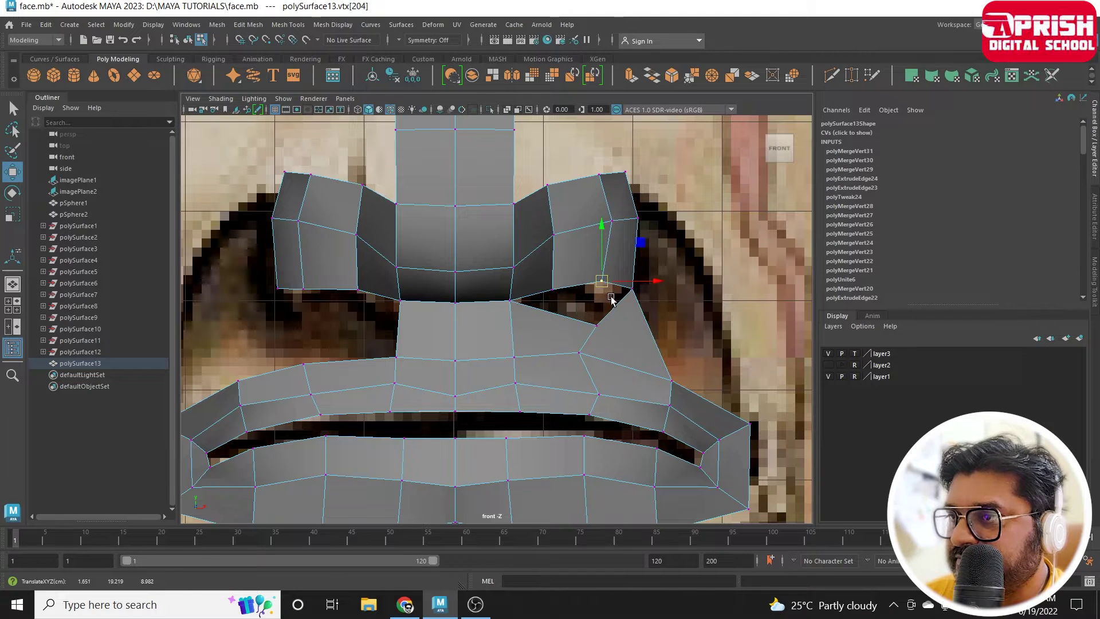
key(ctrl+z)
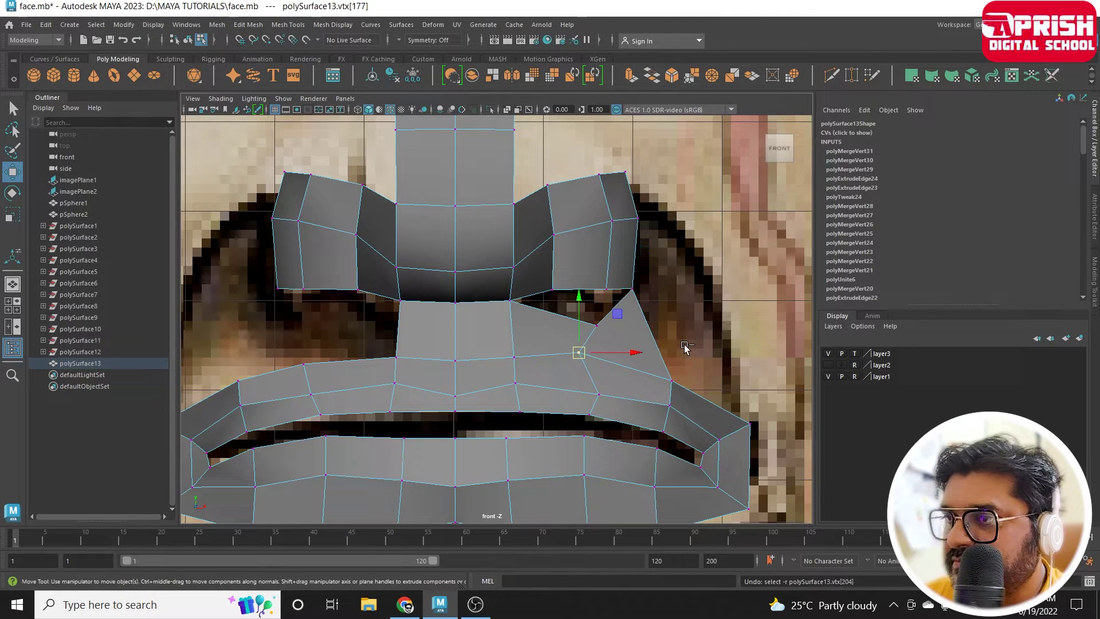
scroll(686, 348, up, 2)
key(space)
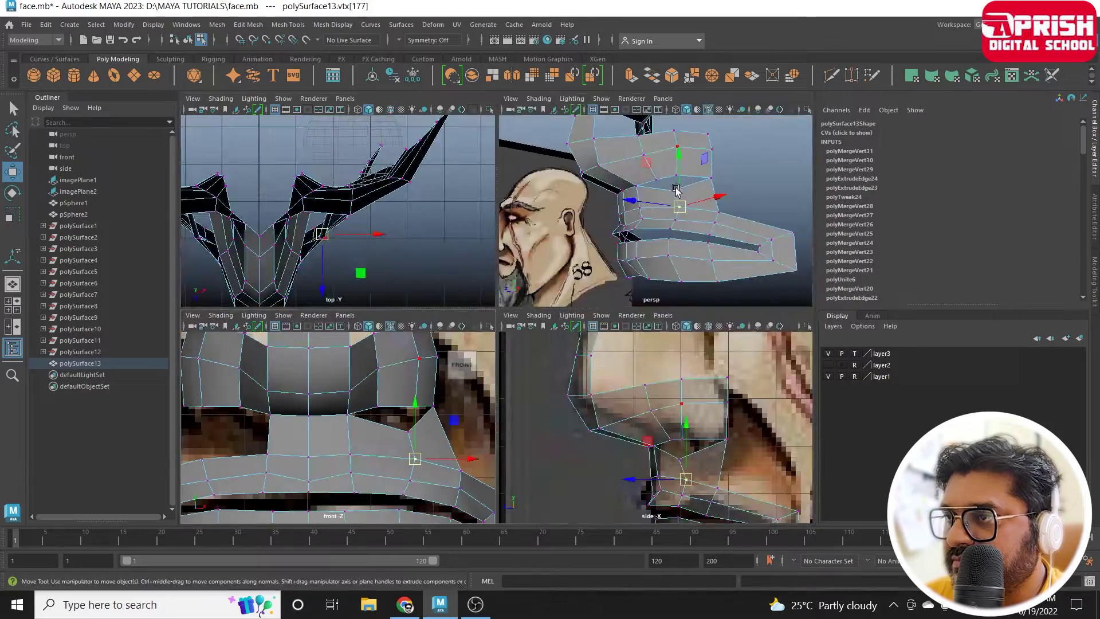
key(space)
In perspective, shift the vertex beside the mouth left and move the nose-corner vertex up-left.
mouse_move(512, 317)
alt+mouse_down()
mouse_move(441, 283)
mouse_move(515, 346)
mouse_move(503, 319)
mouse_move(634, 314)
mouse_move(573, 327)
mouse_move(594, 323)
mouse_move(566, 314)
alt+mouse_up()
click(559, 321)
mouse_move(630, 344)
alt+mouse_down()
mouse_move(474, 348)
mouse_move(562, 325)
mouse_move(537, 314)
alt+mouse_up()
click(551, 369)
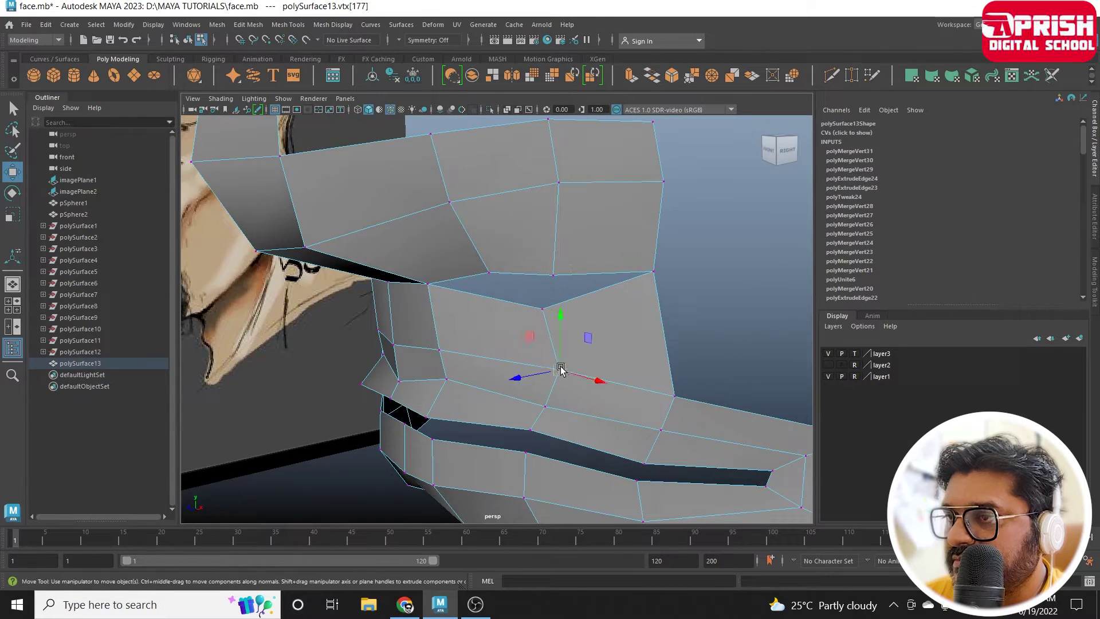
mouse_move(553, 366)
mouse_down()
mouse_move(536, 357)
mouse_move(575, 275)
mouse_move(570, 290)
mouse_move(440, 275)
mouse_move(430, 258)
mouse_move(457, 266)
mouse_up()
Show the mask in smooth preview, return to object mode and deselect it.
key(3)
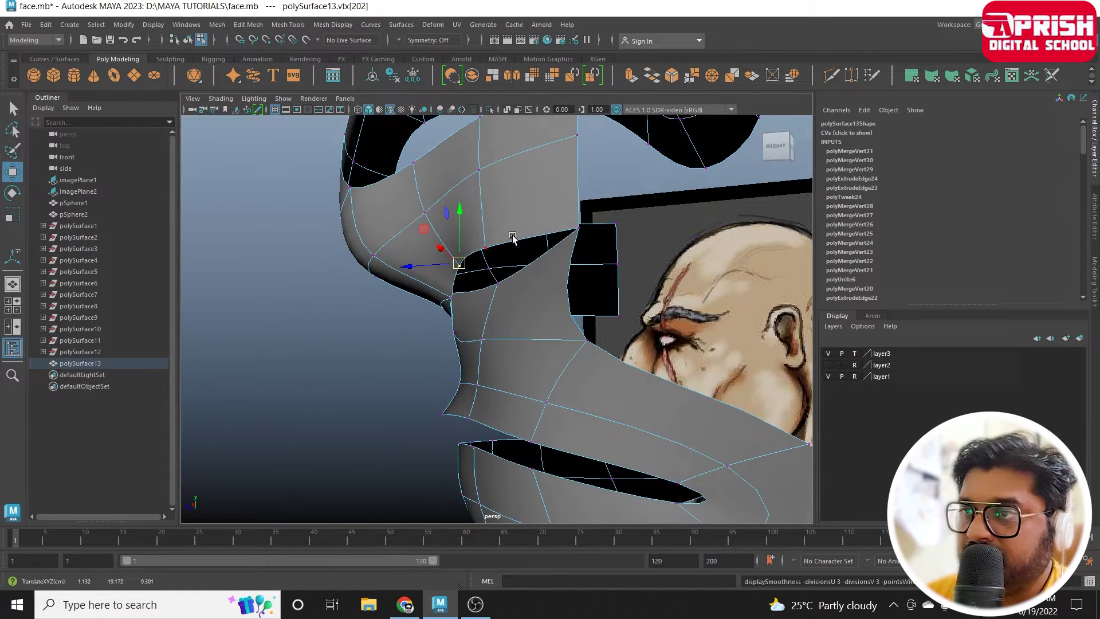
right_drag(504, 232, 567, 215)
click(303, 375)
scroll(422, 332, down, 5)
mouse_move(421, 332)
alt+mouse_down()
mouse_move(590, 334)
mouse_move(559, 335)
mouse_move(610, 391)
mouse_move(375, 457)
alt+mouse_up()
Delete the four faces bridging the nose to the upper lip.
scroll(474, 400, up, 5)
scroll(523, 399, up, 4)
right_drag(523, 399, 534, 349)
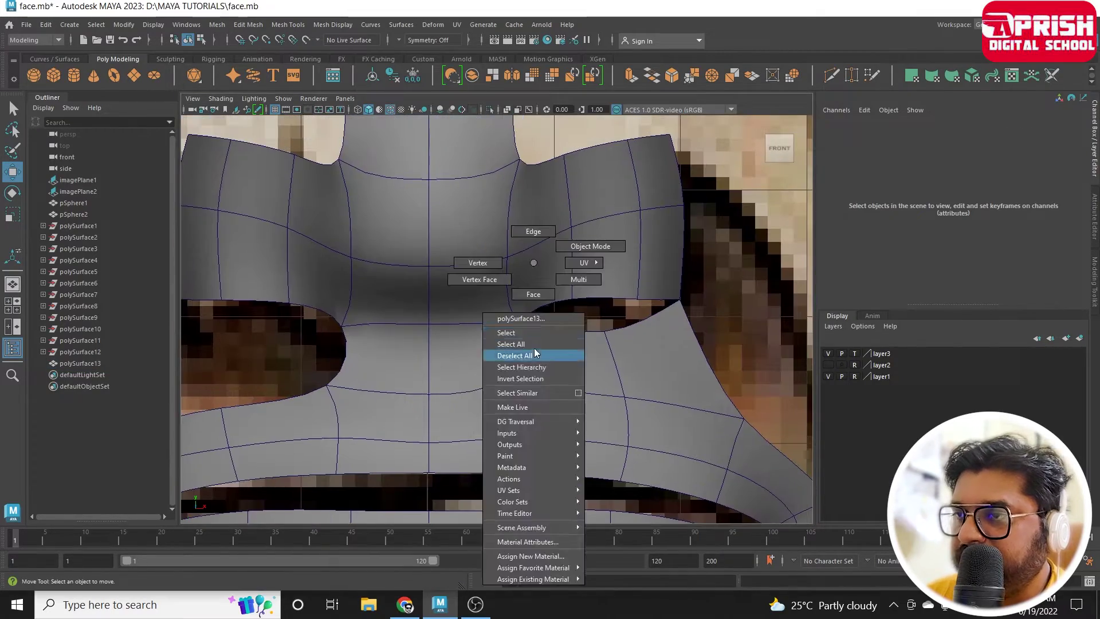
click(569, 363)
key(Delete)
click(619, 352)
key(Delete)
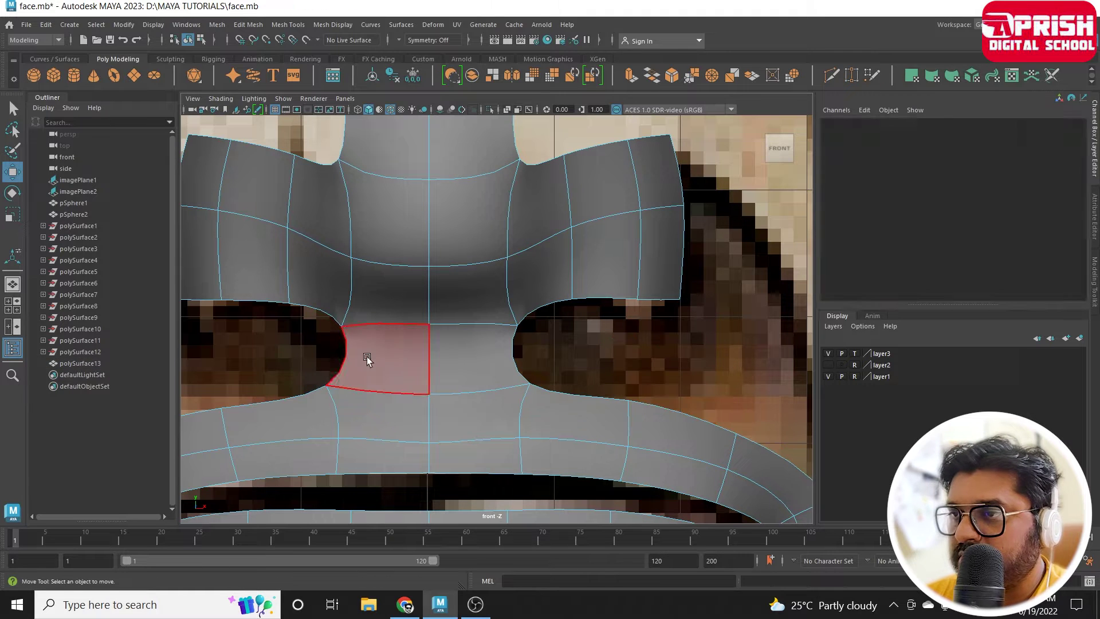
click(423, 361)
shift+click(459, 361)
key(Delete)
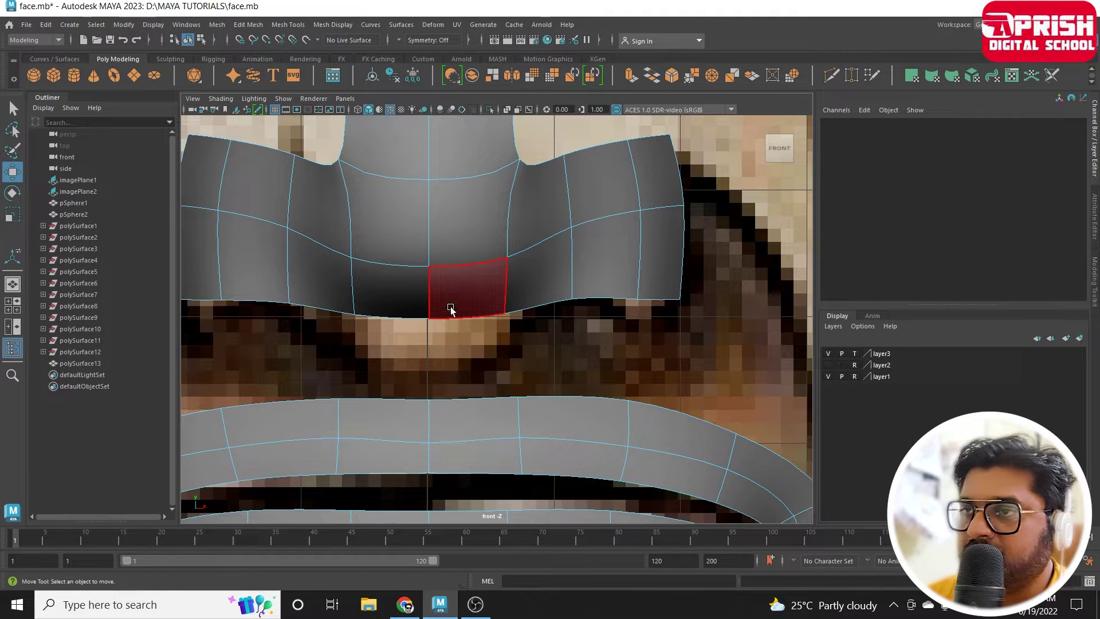
Pull the nose's bottom-centre vertices down to curve its lower edge.
right_drag(430, 297, 412, 324)
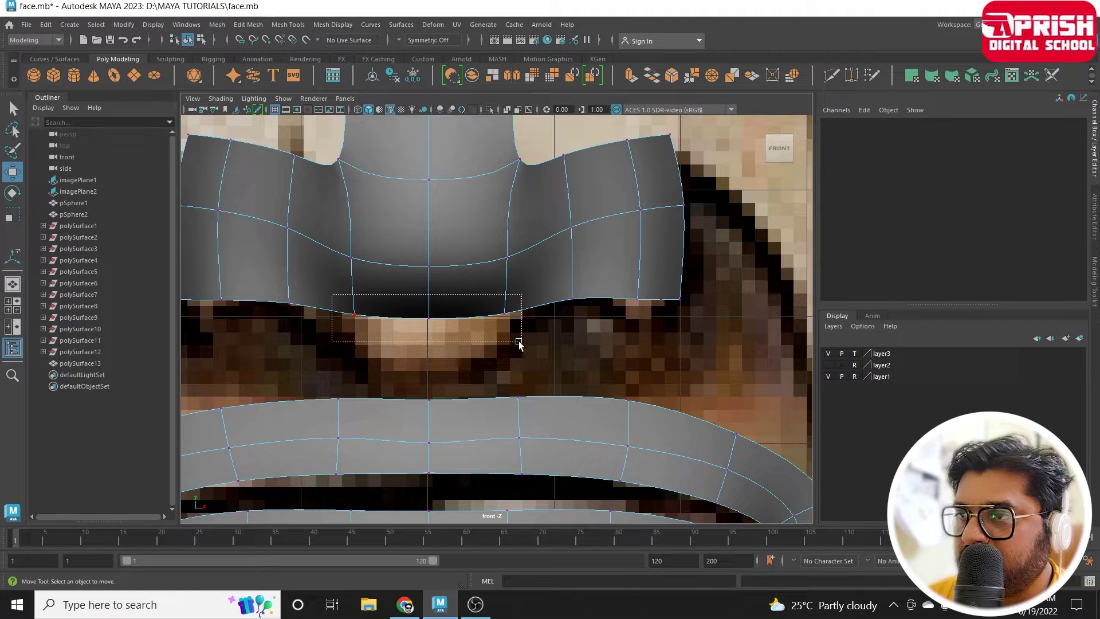
drag(429, 262, 422, 330)
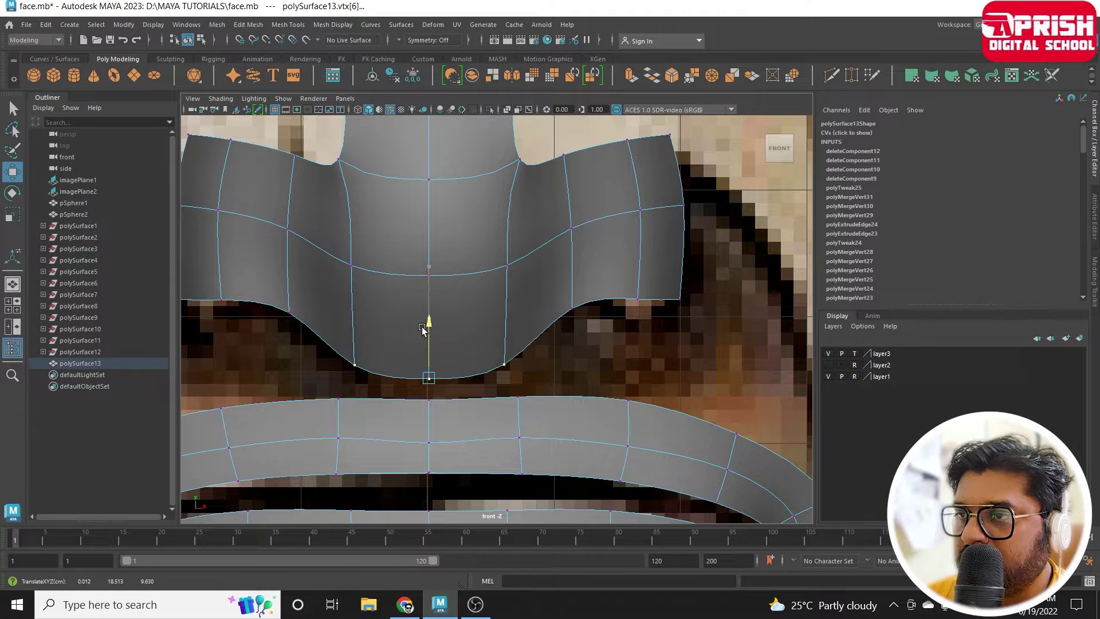
click(351, 267)
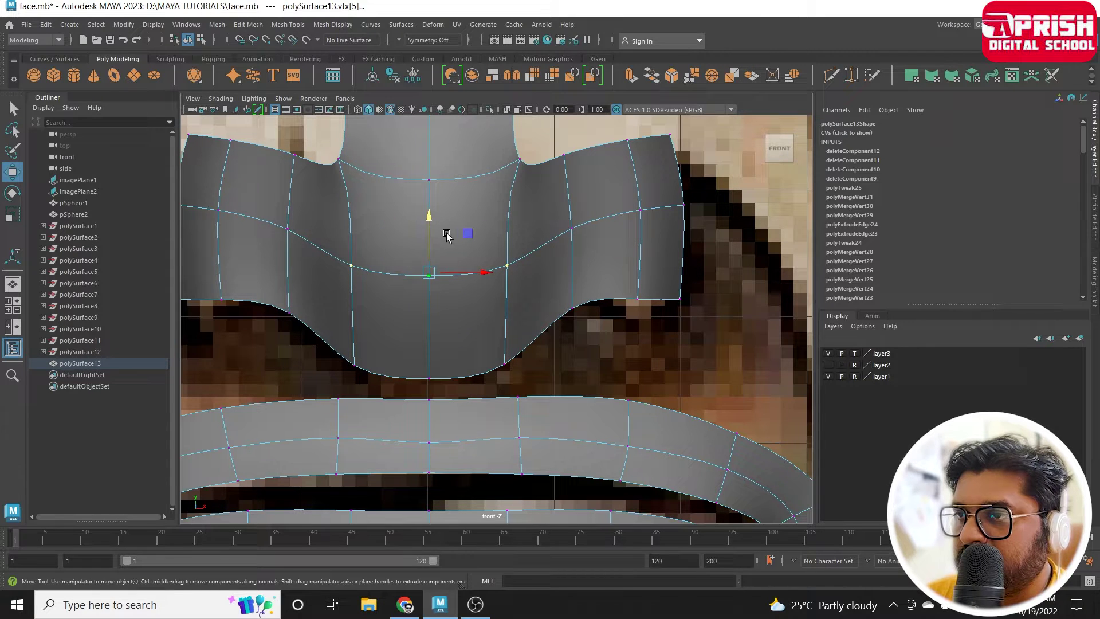
drag(431, 240, 430, 295)
key(space)
key(space)
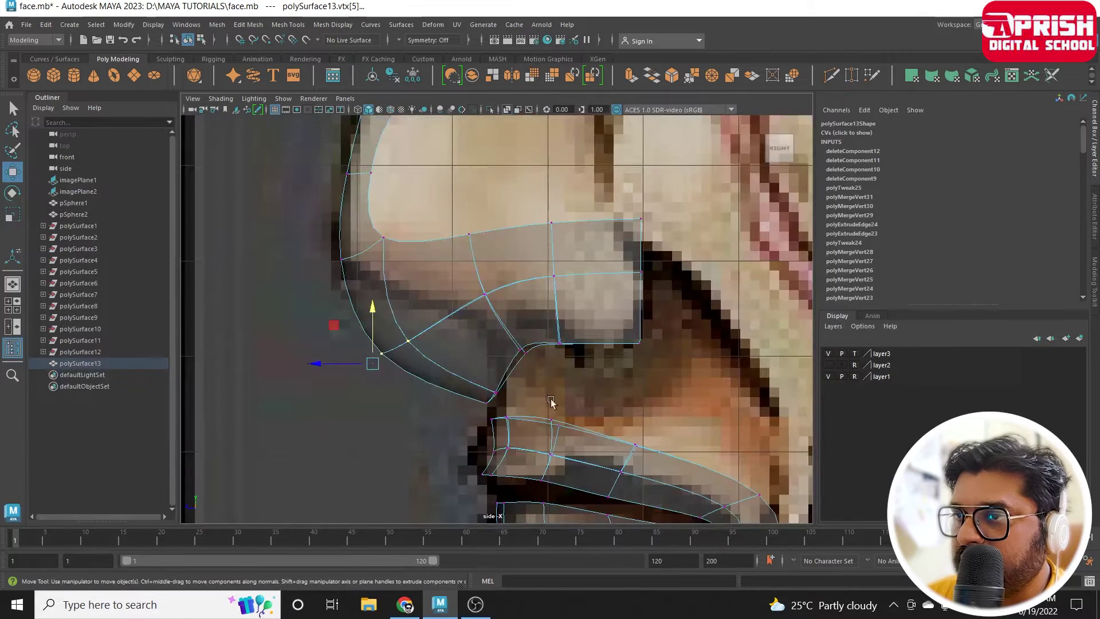
Move the nose tip, nostril-base and neighbouring vertices onto the side reference outline.
alt+middle_drag(552, 401, 587, 390)
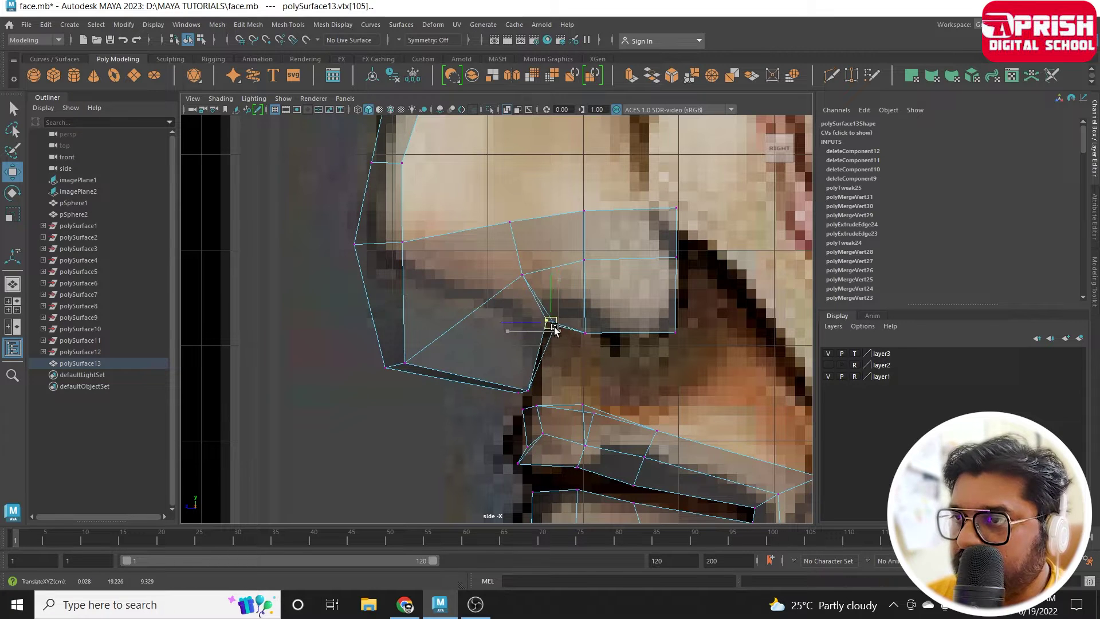
mouse_move(566, 351)
middle_down()
mouse_move(595, 357)
mouse_move(590, 315)
middle_up()
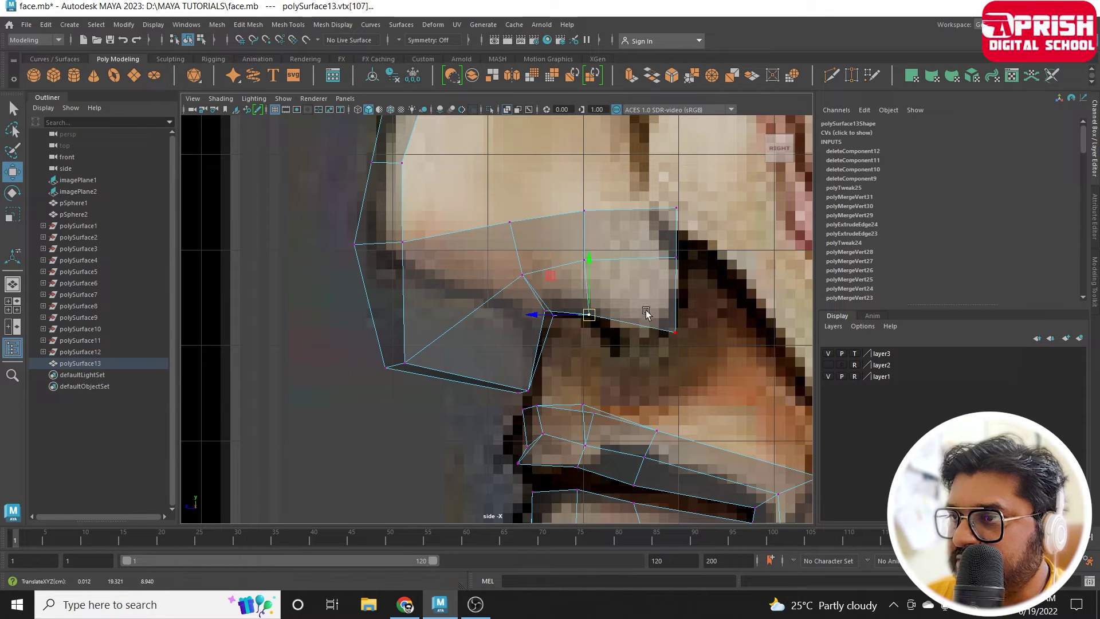
click(675, 332)
middle_drag(675, 331, 675, 321)
click(590, 315)
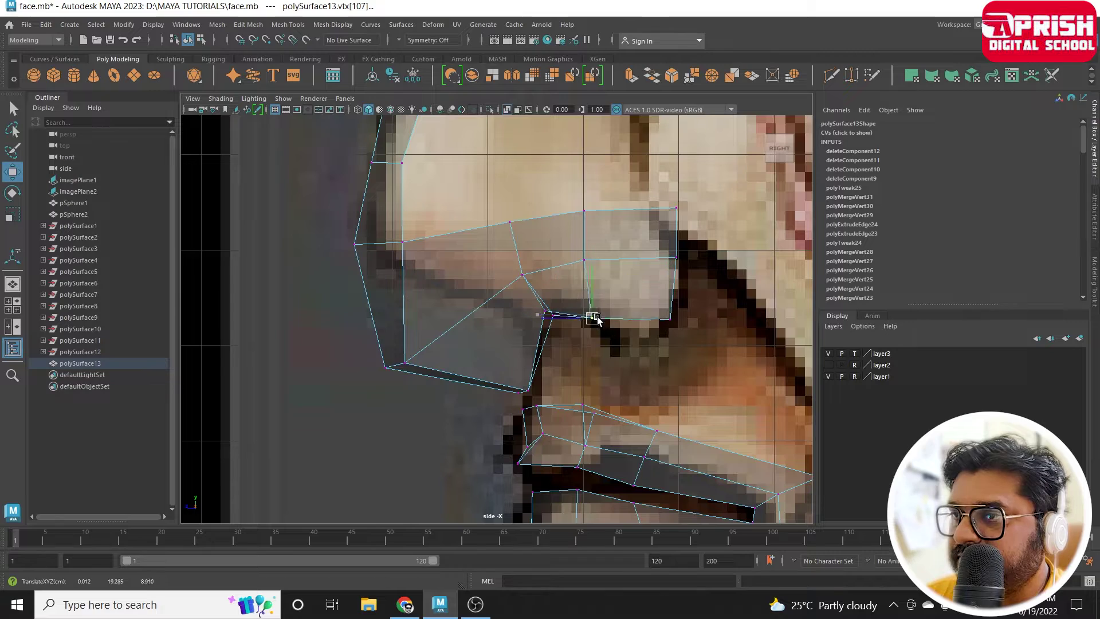
middle_drag(594, 323, 602, 332)
drag(497, 373, 520, 383)
middle_drag(539, 397, 528, 392)
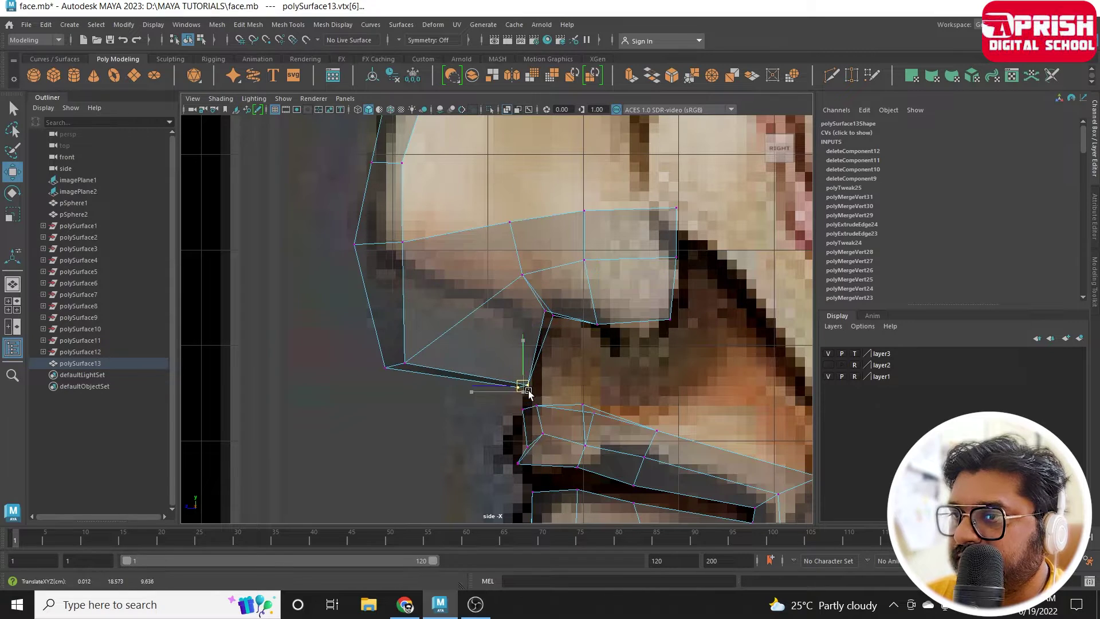
Inspect the nose shape from perspective, side and below.
key(space)
key(space)
mouse_move(643, 238)
alt+mouse_down()
mouse_move(639, 295)
mouse_move(718, 315)
mouse_move(467, 304)
mouse_move(562, 411)
mouse_move(562, 361)
mouse_move(592, 299)
mouse_move(585, 400)
mouse_move(590, 356)
mouse_move(504, 338)
alt+mouse_up()
scroll(455, 308, up, 2)
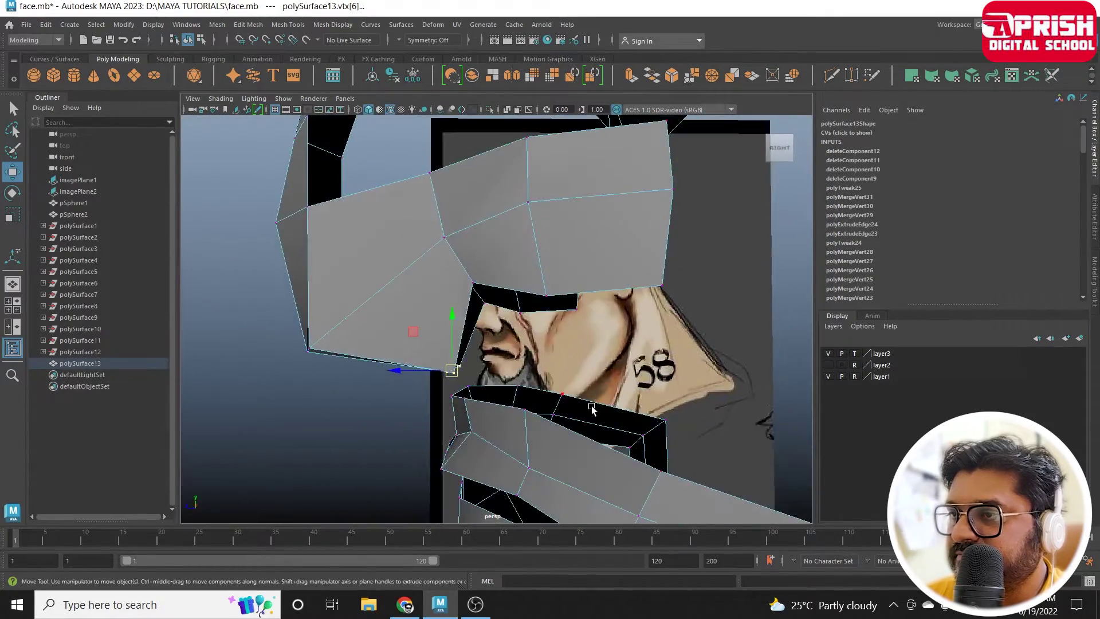
key(space)
key(space)
mouse_move(685, 436)
alt+middle_down()
mouse_move(584, 361)
mouse_move(610, 367)
alt+middle_up()
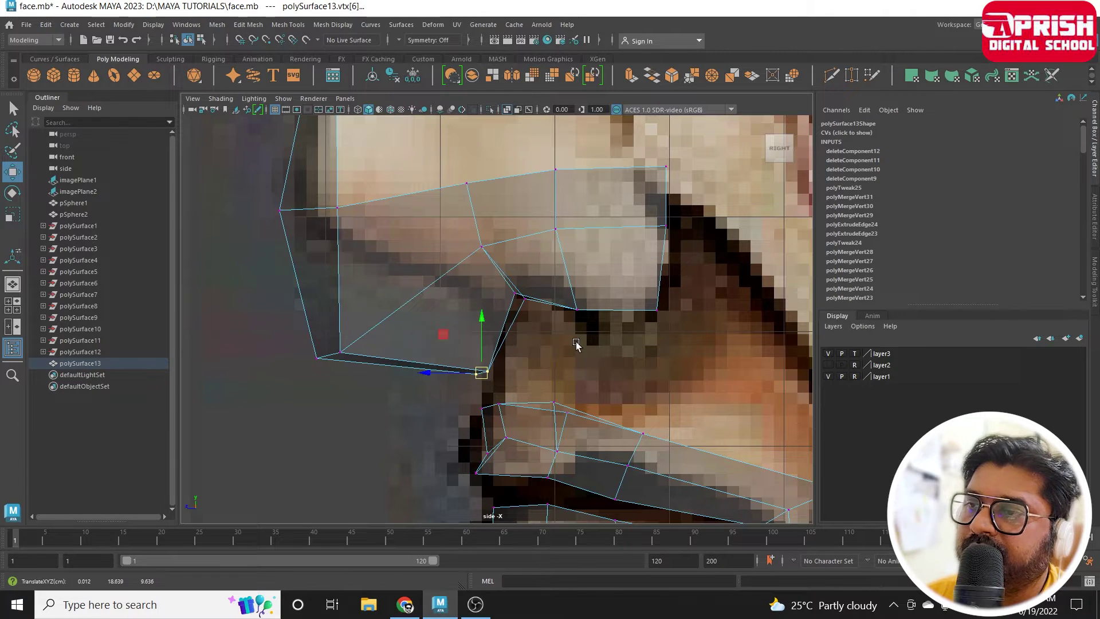
key(space)
key(space)
mouse_move(550, 298)
alt+mouse_down()
mouse_move(621, 314)
mouse_move(543, 189)
mouse_move(618, 315)
mouse_move(577, 302)
mouse_move(522, 319)
mouse_move(530, 325)
mouse_move(496, 363)
mouse_move(514, 361)
mouse_move(489, 307)
mouse_move(429, 376)
mouse_move(488, 376)
mouse_move(506, 351)
mouse_move(454, 351)
mouse_move(484, 400)
mouse_move(560, 332)
alt+mouse_up()
Select the nose underside edge in edge mode and frame it in side view.
right_click(554, 262)
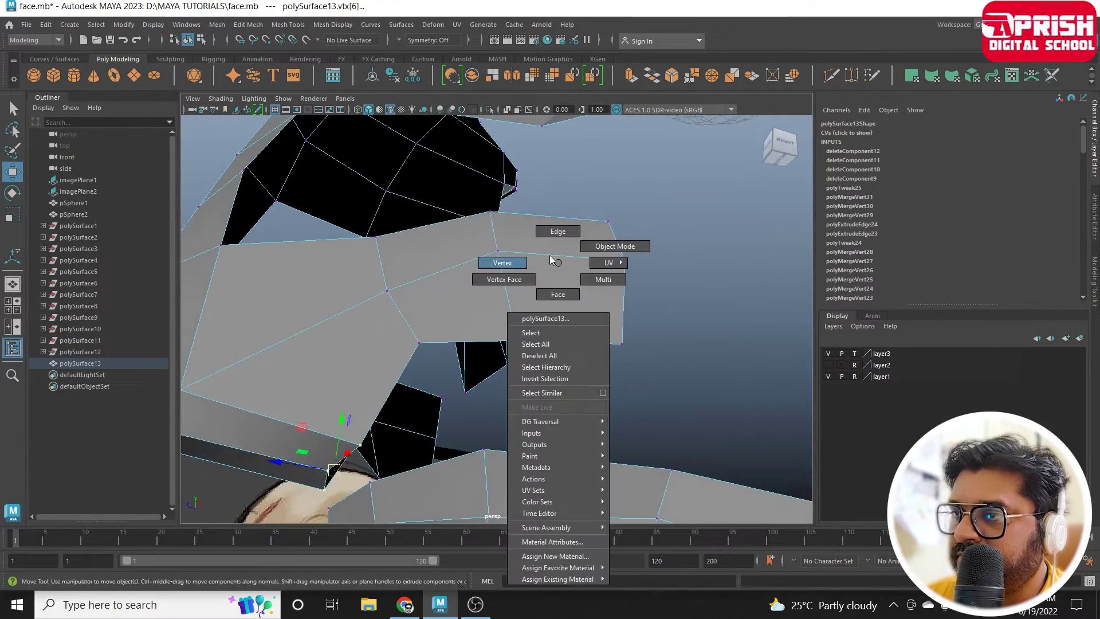
click(558, 231)
click(565, 338)
key(space)
key(space)
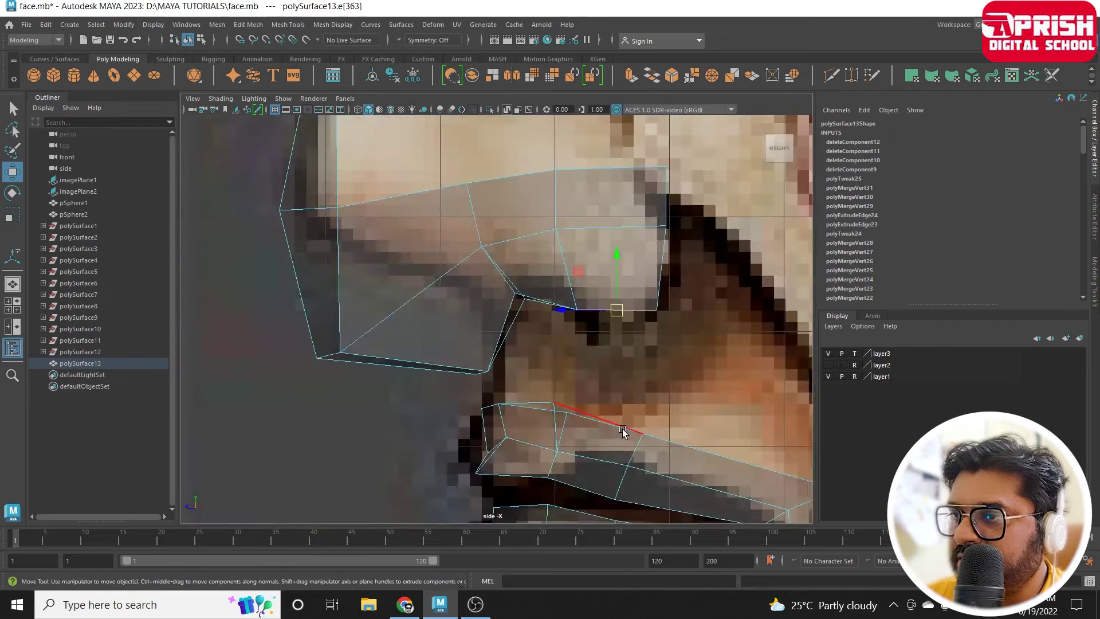
alt+middle_drag(623, 433, 587, 418)
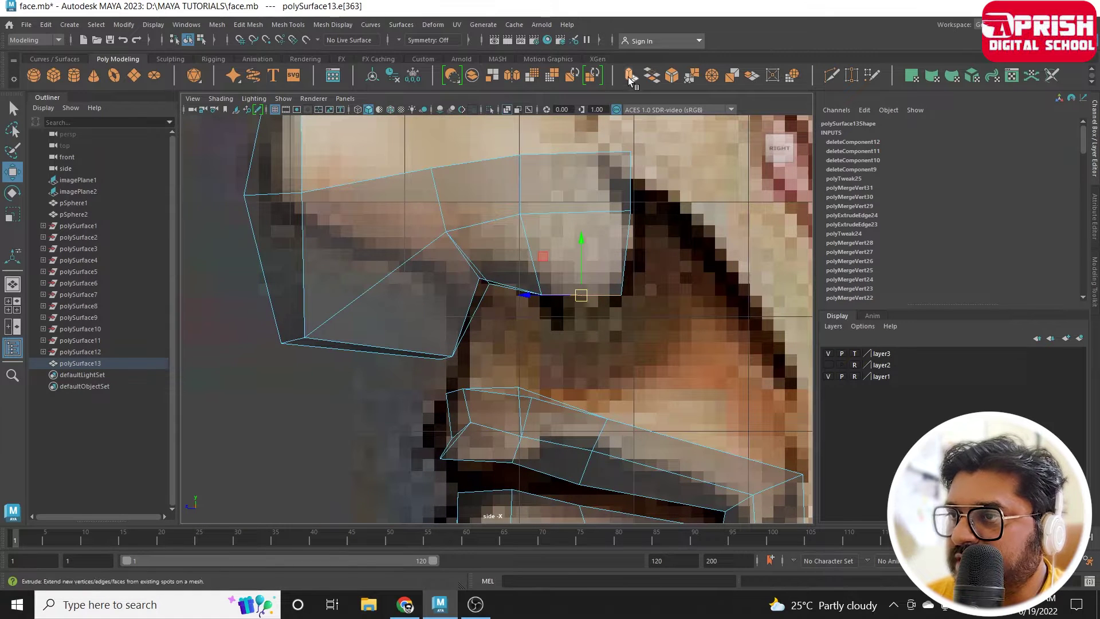
Extrude the selected nose edge down into a new face.
click(630, 77)
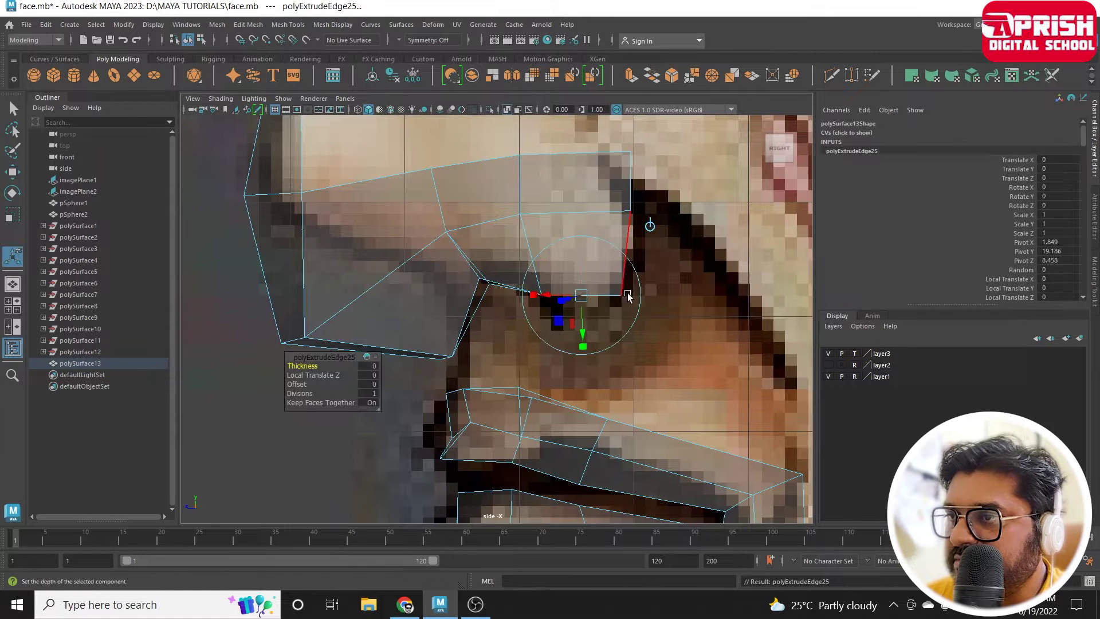
drag(579, 291, 580, 339)
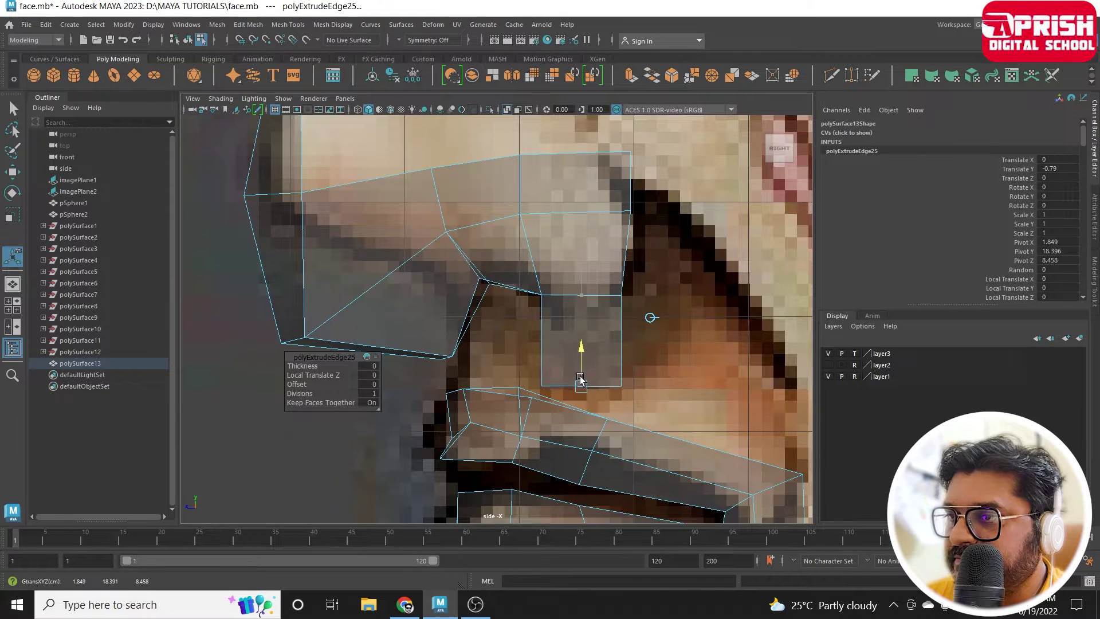
key(space)
mouse_move(580, 379)
mouse_down()
mouse_move(654, 270)
mouse_move(646, 368)
mouse_move(607, 290)
mouse_move(500, 343)
mouse_up()
right_drag(499, 343, 483, 326)
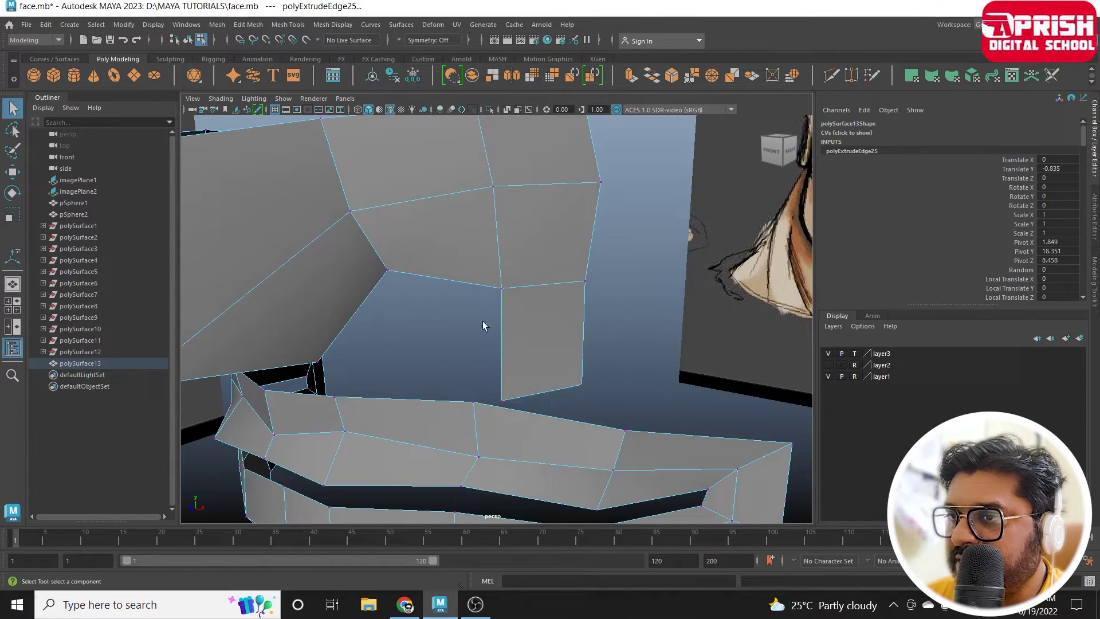
Move the new face's lower corner vertices down onto the upper lip.
click(509, 401)
click(11, 176)
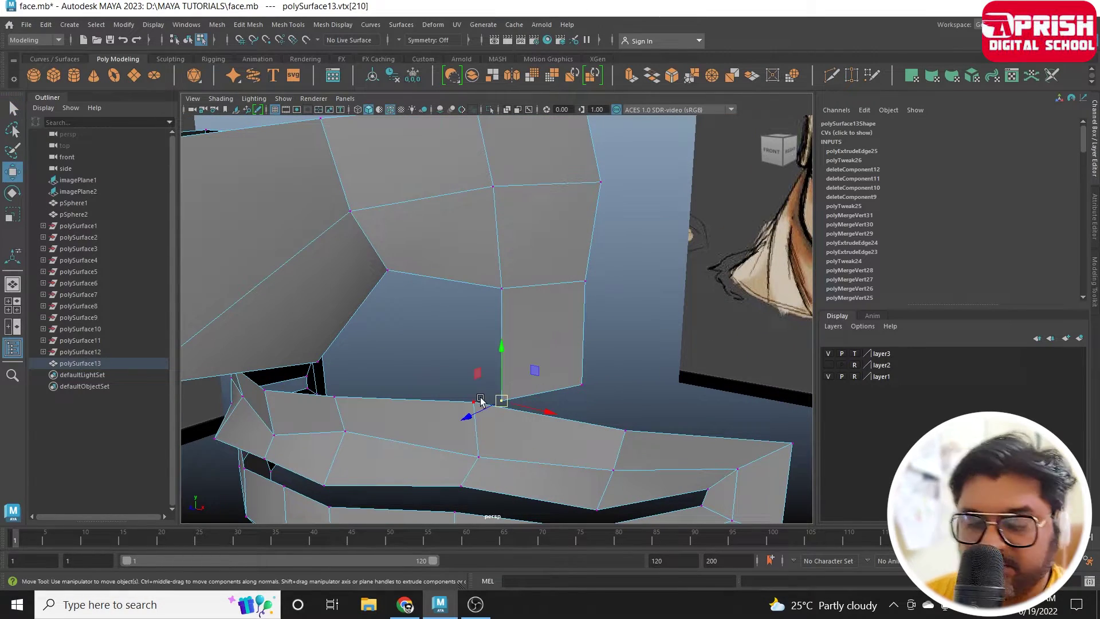
click(582, 384)
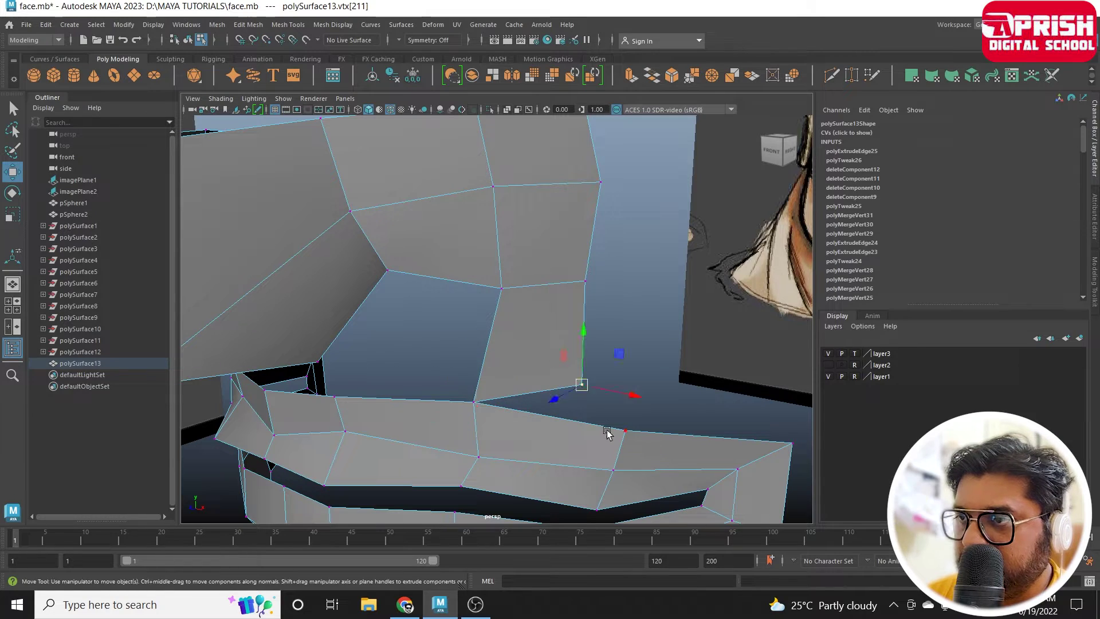
middle_drag(609, 434, 604, 435)
mouse_move(604, 435)
alt+mouse_down()
mouse_move(484, 364)
mouse_move(430, 356)
mouse_move(443, 358)
mouse_move(393, 319)
mouse_move(336, 327)
alt+mouse_up()
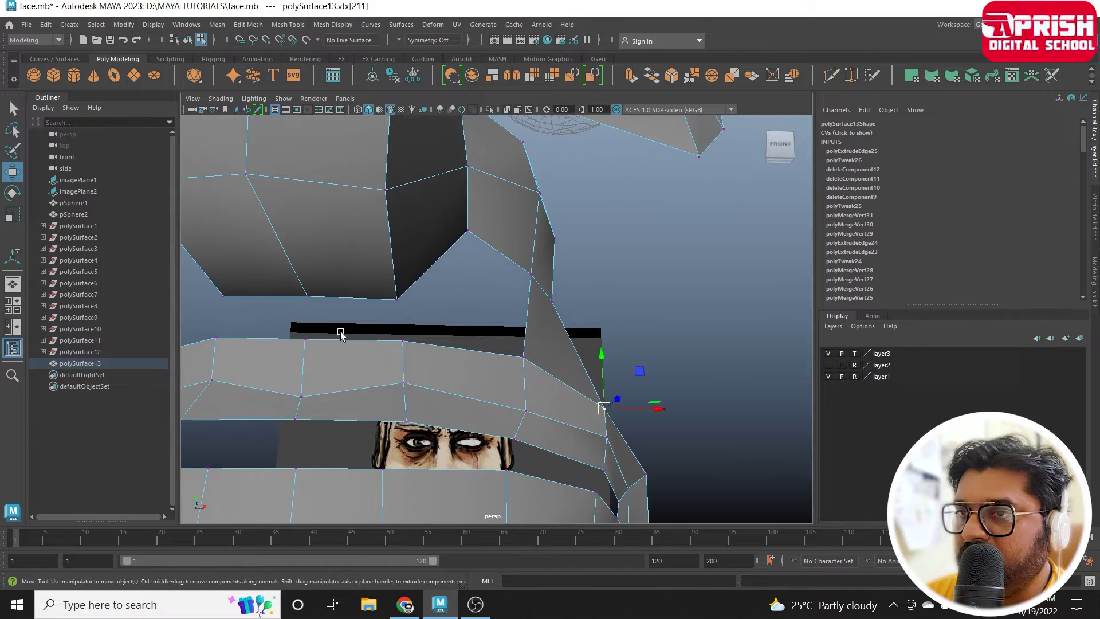
right_drag(321, 291, 323, 231)
Bridge the nose-lip gap with an appended polygon between opposite border edges.
click(288, 24)
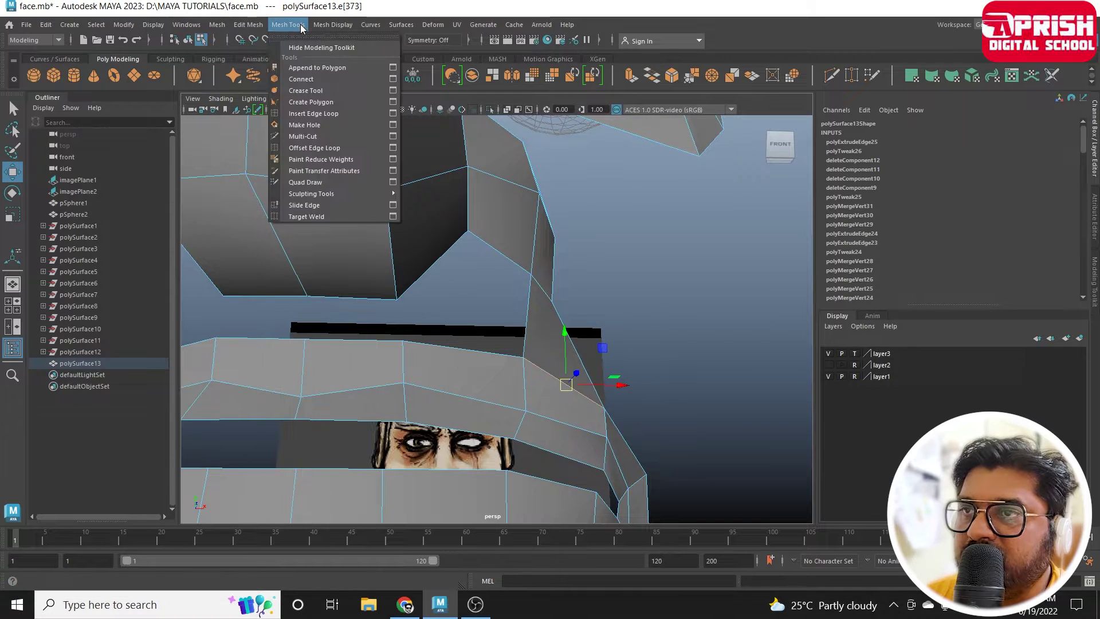
click(323, 63)
click(349, 296)
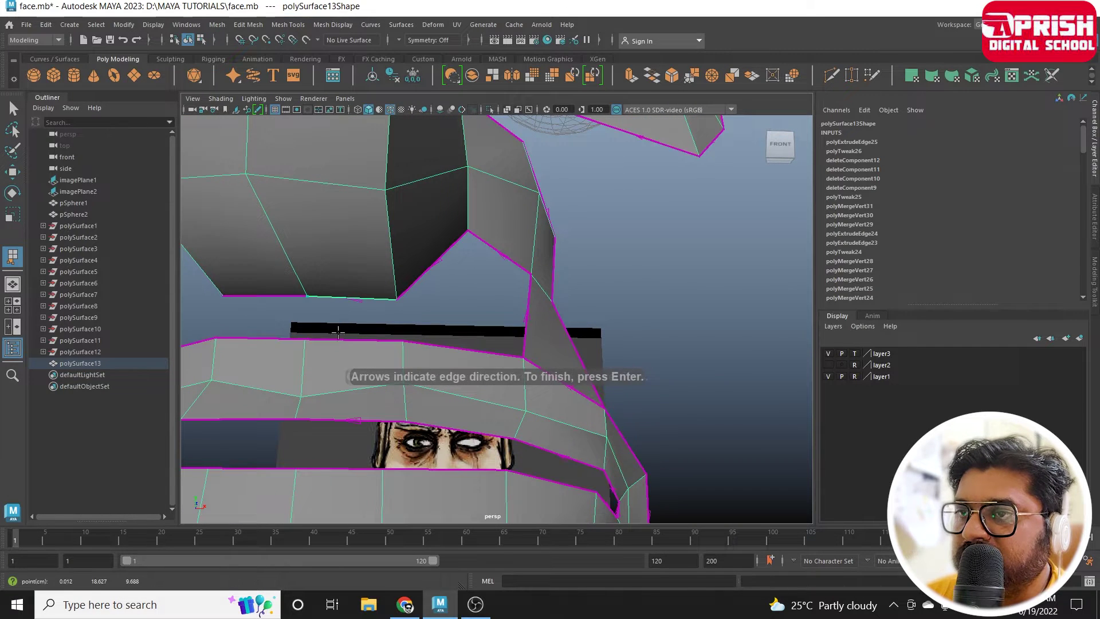
click(347, 342)
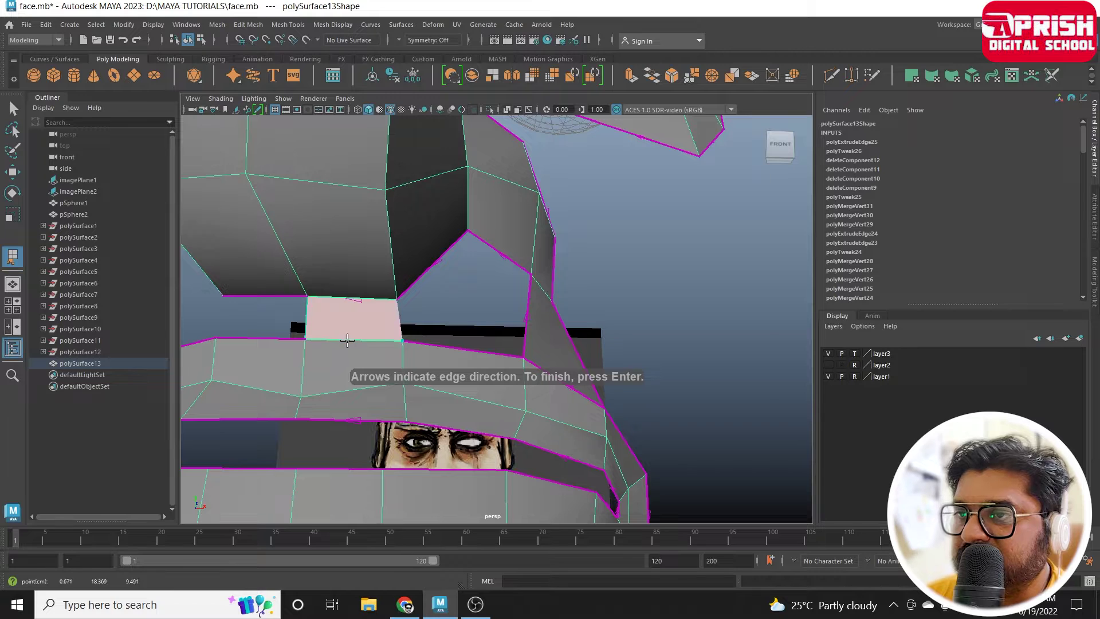
key(Return)
key(w)
mouse_move(543, 312)
alt+mouse_down()
mouse_move(427, 392)
mouse_move(484, 332)
alt+mouse_up()
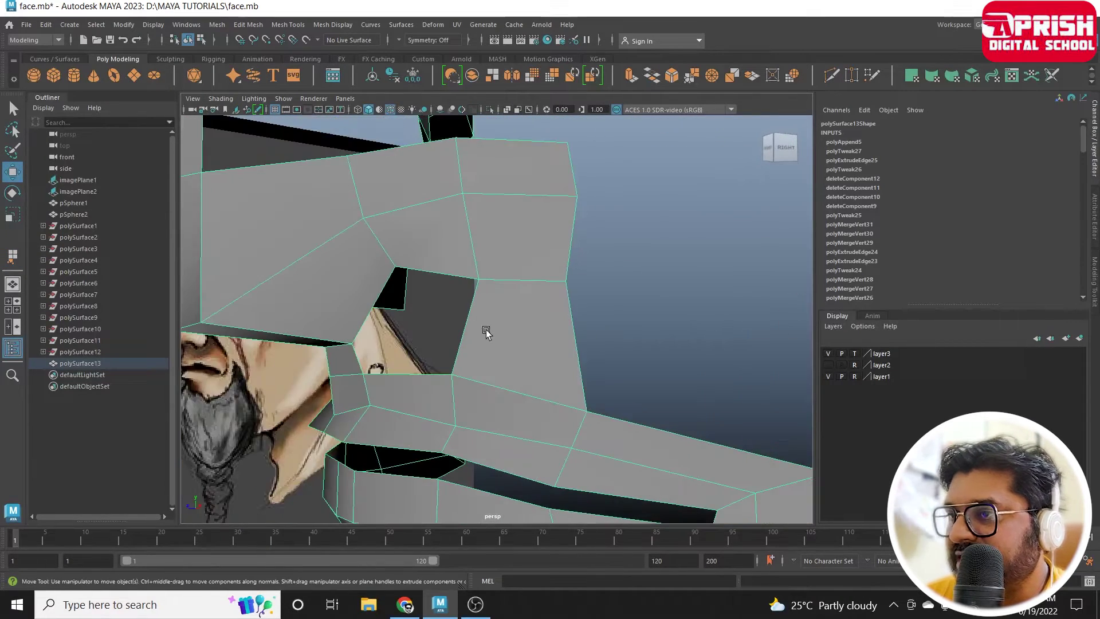
Insert an edge loop across the nose bridge.
click(288, 24)
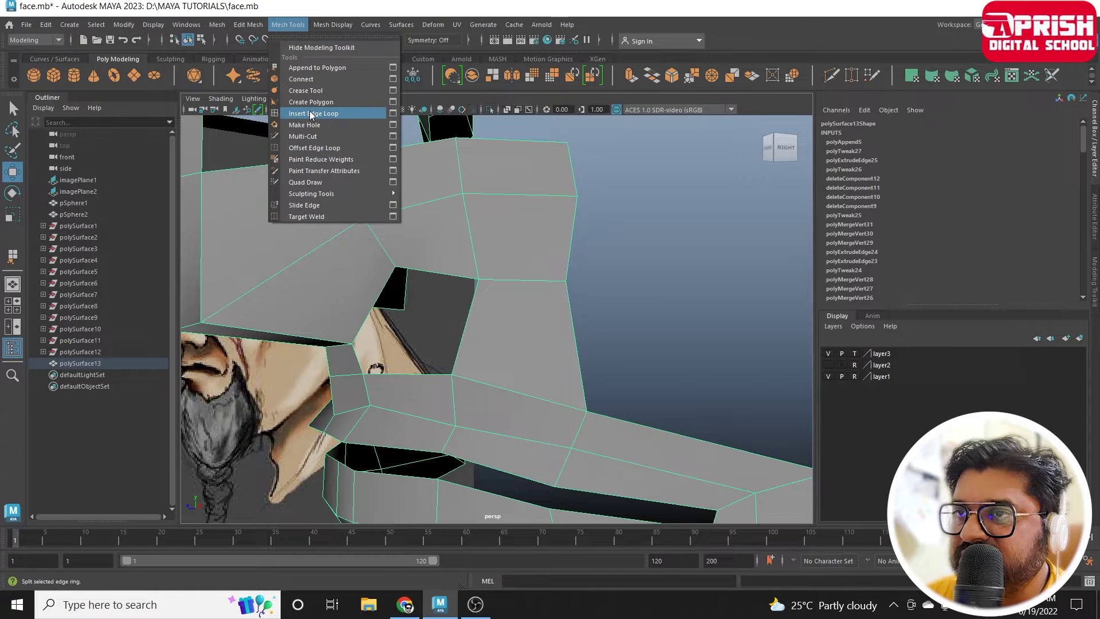
click(332, 114)
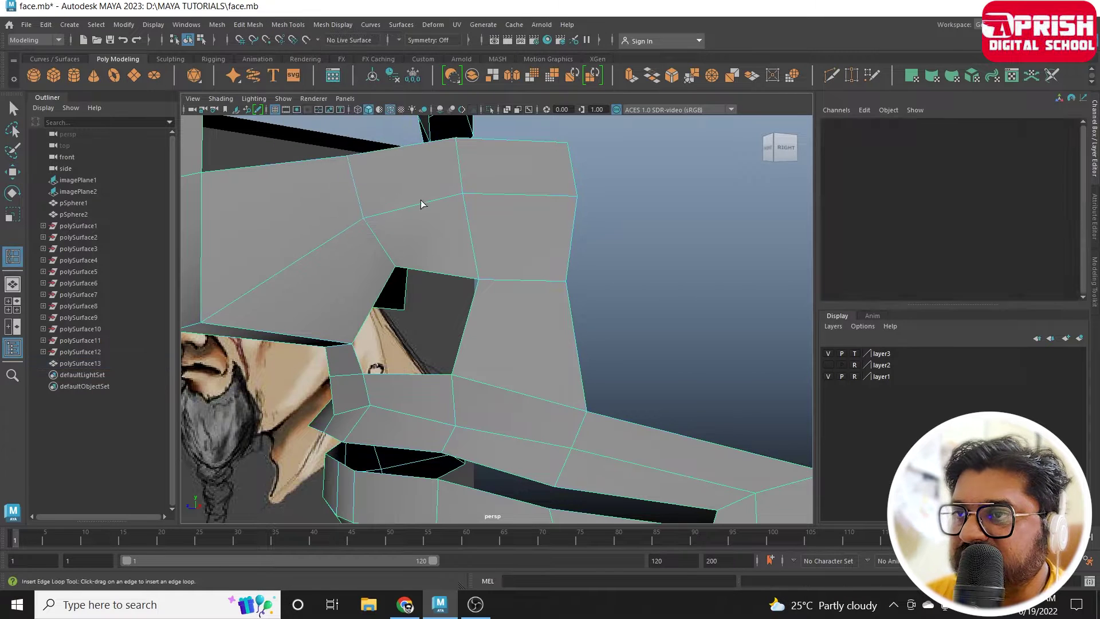
click(467, 333)
alt+drag(468, 333, 367, 92)
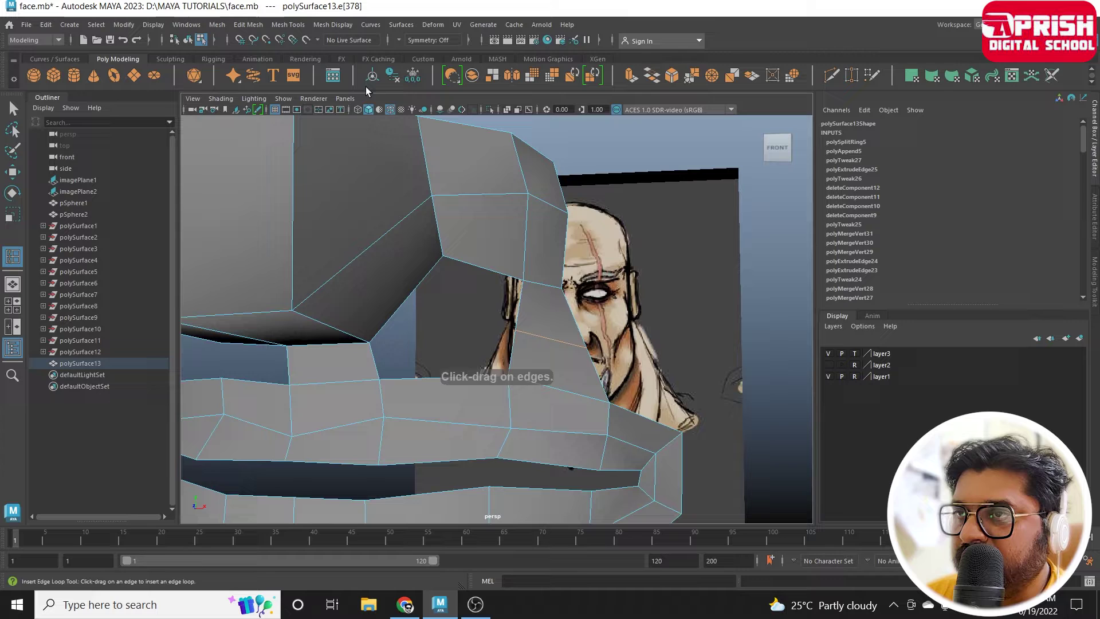
Append a second polygon to fill the remaining hole below the nose.
click(305, 27)
click(319, 67)
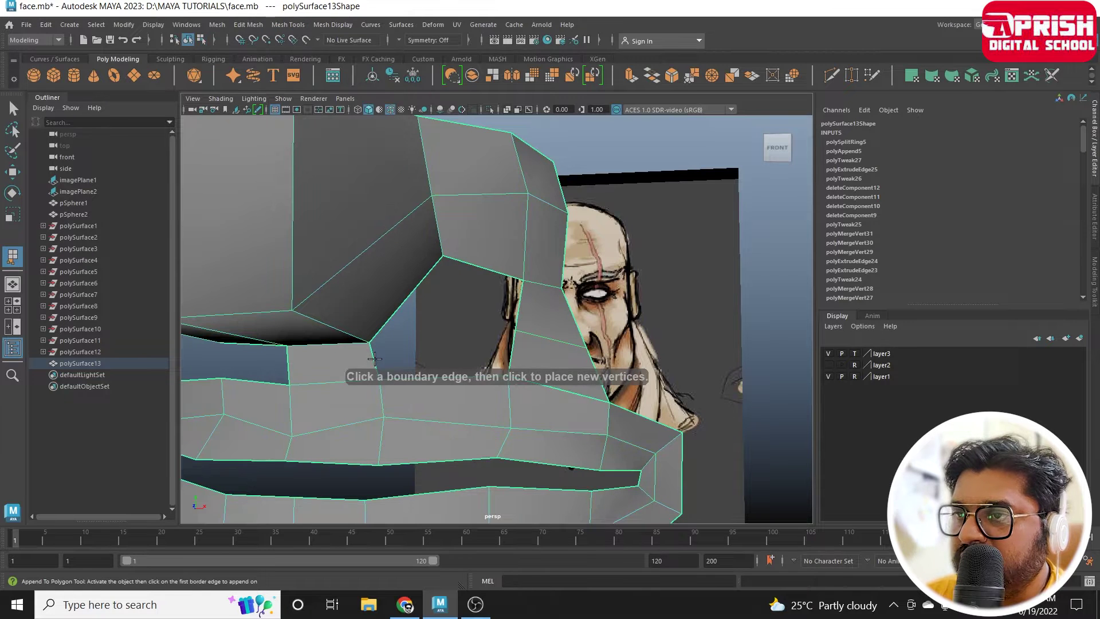
click(374, 359)
click(512, 354)
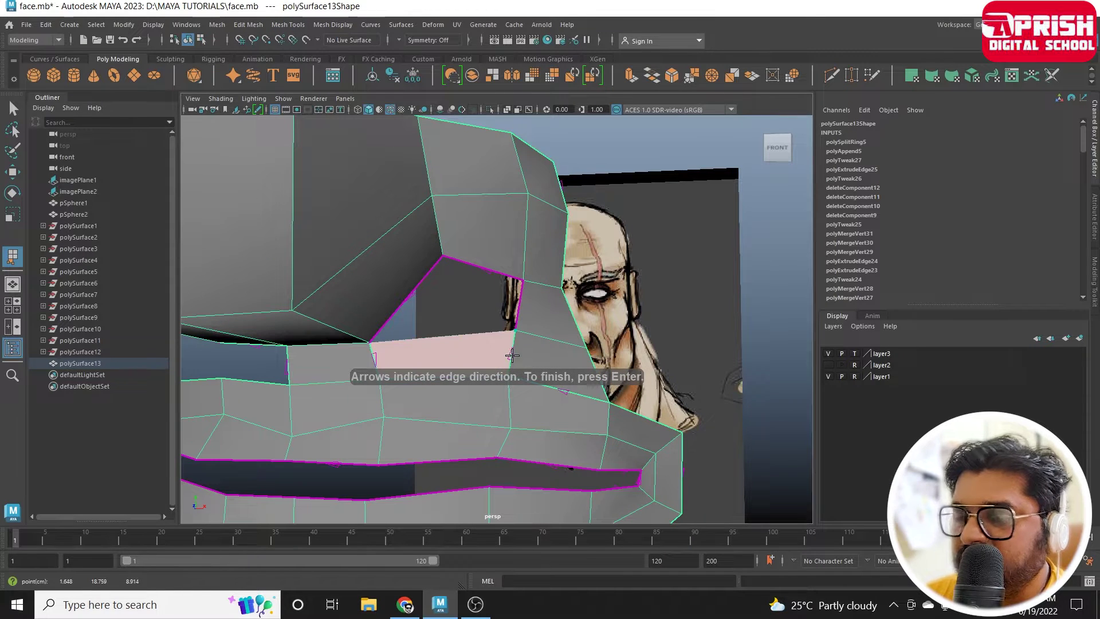
key(Return)
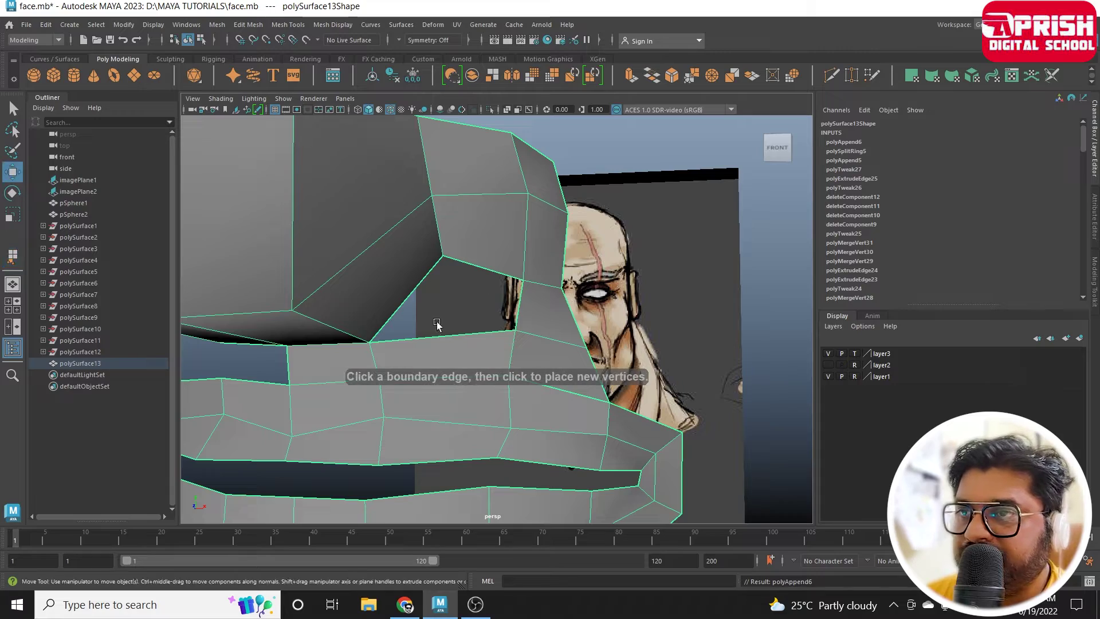
mouse_move(372, 247)
alt+mouse_down()
mouse_move(545, 244)
mouse_move(659, 328)
alt+mouse_up()
mouse_move(469, 243)
alt+mouse_down()
mouse_move(446, 252)
mouse_move(516, 275)
mouse_move(573, 344)
alt+mouse_up()
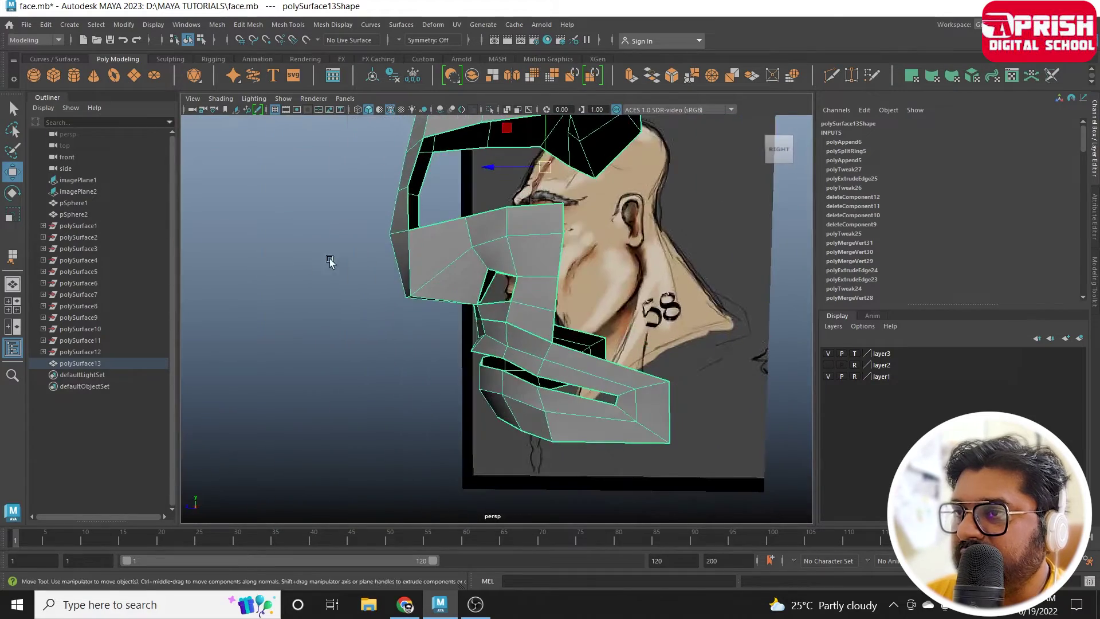
In side view, move the nose corner and nostril vertices onto the reference outline.
key(space)
key(space)
alt+middle_drag(596, 428, 596, 415)
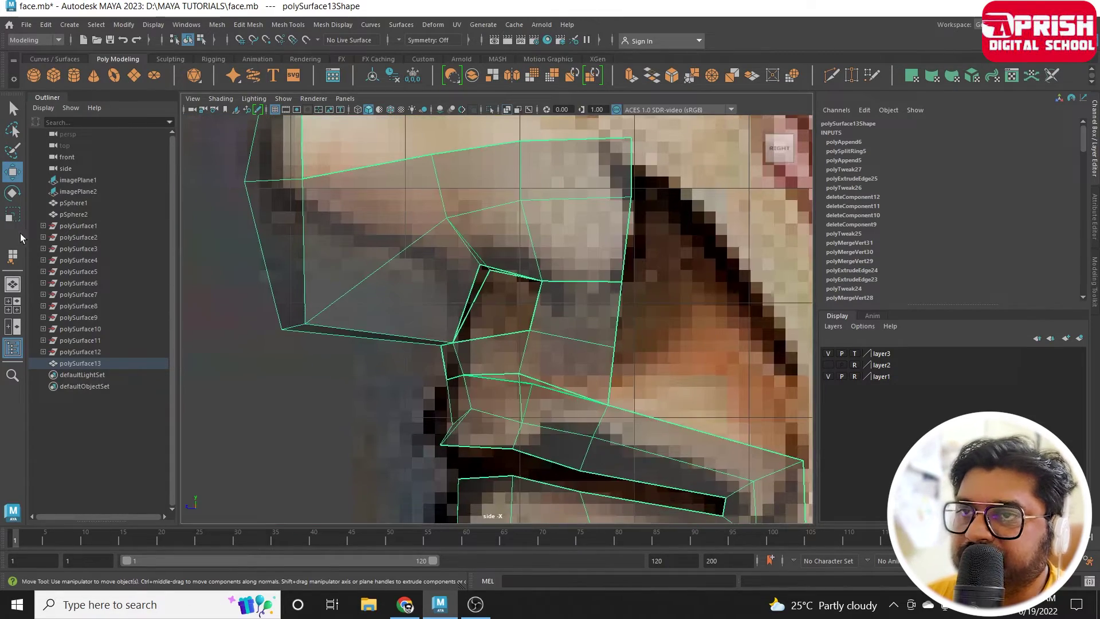
right_drag(499, 270, 417, 323)
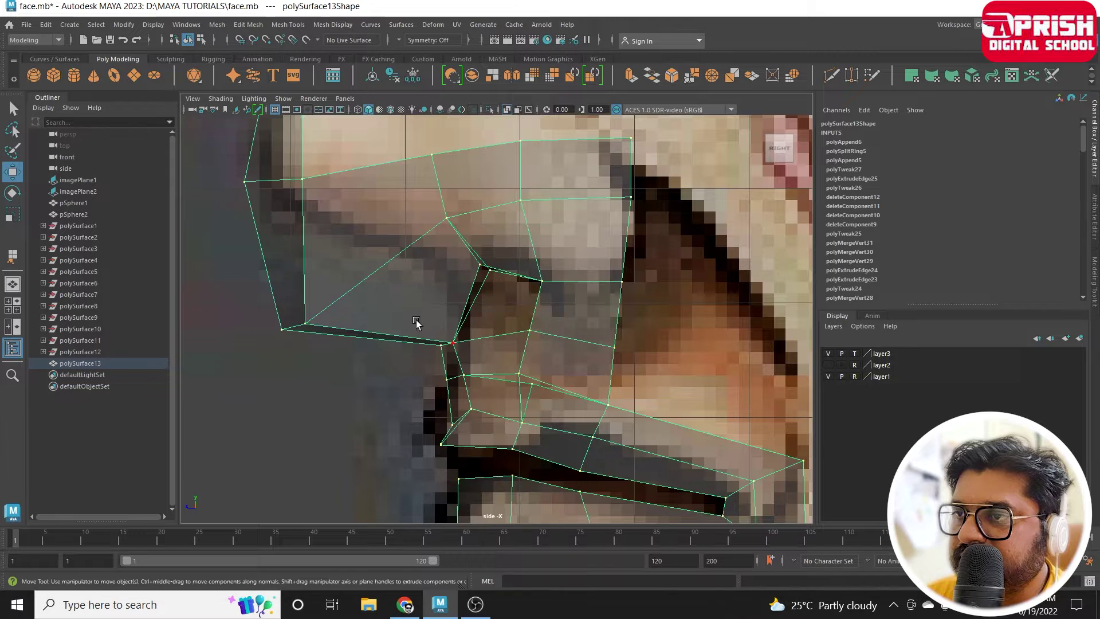
click(453, 343)
drag(452, 342, 435, 325)
click(482, 267)
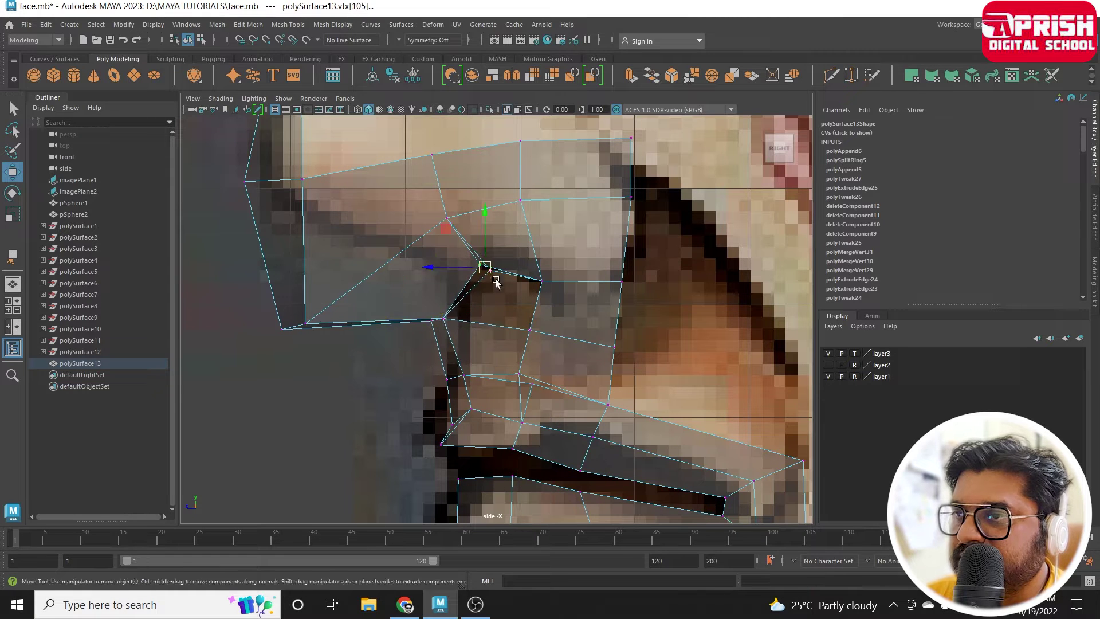
drag(483, 267, 480, 277)
drag(532, 344, 531, 342)
drag(527, 330, 529, 323)
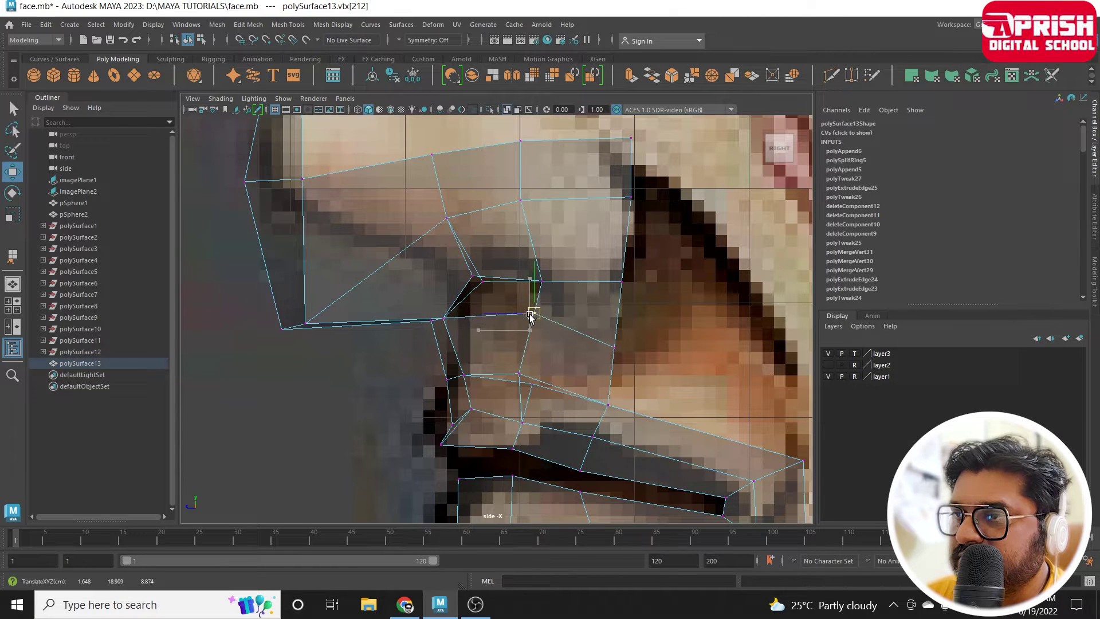
Nudge the nose's edge vertices outward to follow the side drawing.
click(613, 347)
drag(613, 347, 631, 339)
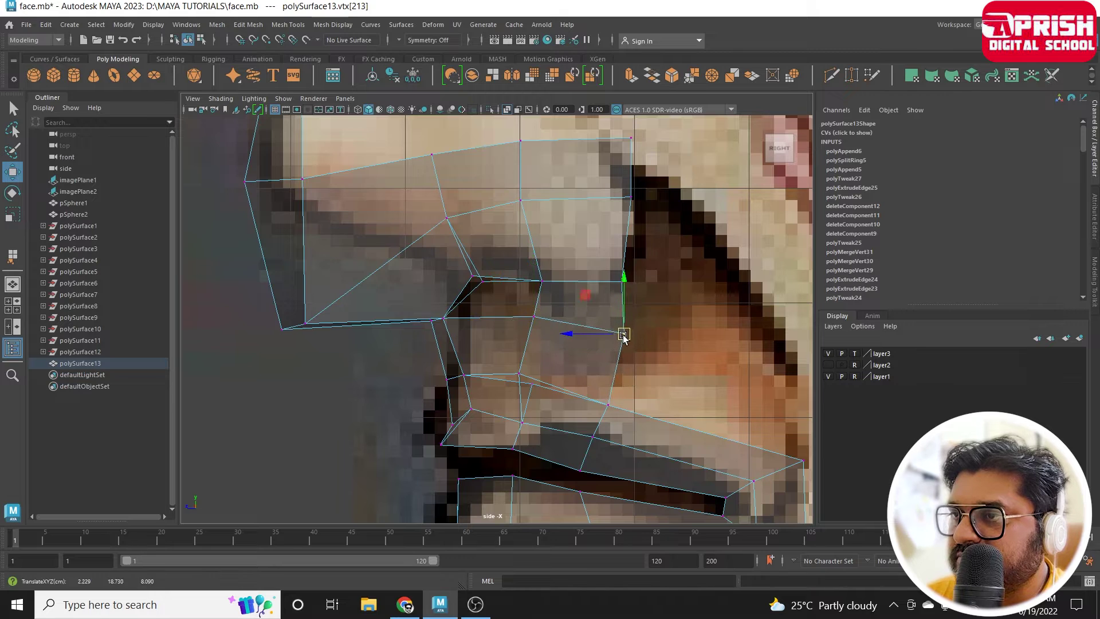
click(483, 278)
drag(482, 279, 482, 279)
drag(519, 307, 553, 337)
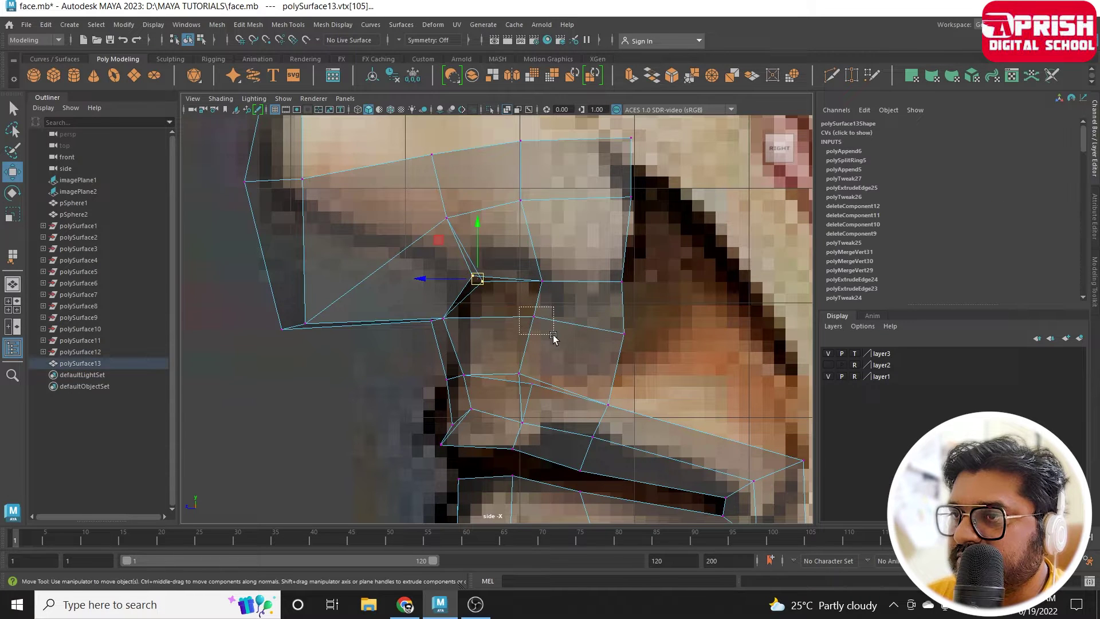
drag(438, 323, 444, 322)
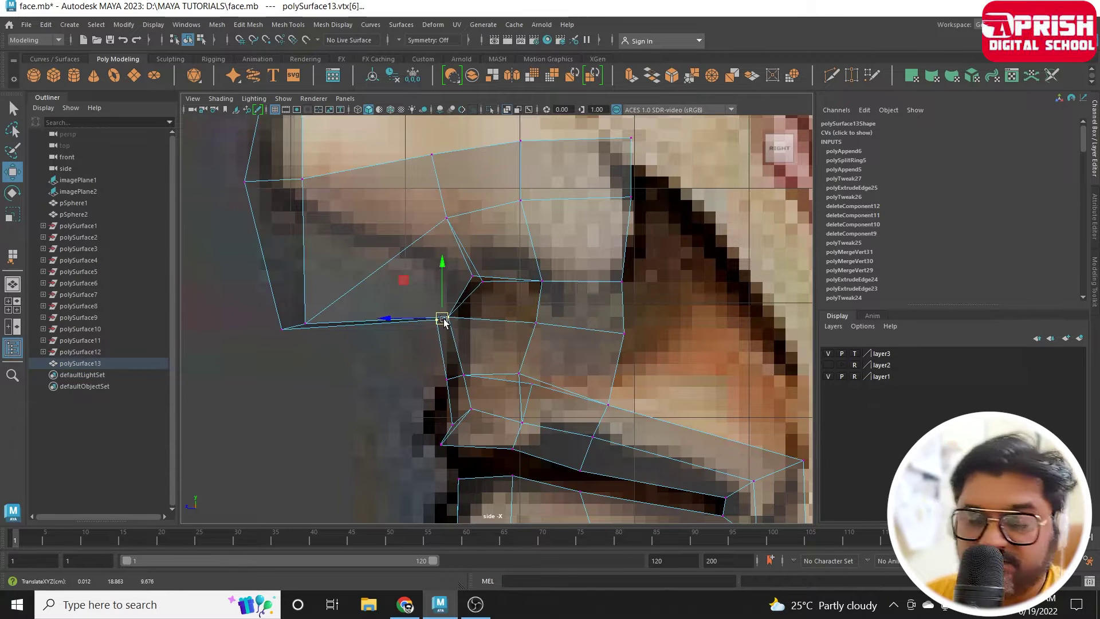
scroll(444, 321, down, 3)
Return to perspective with faceted display and undo the last vertex move.
key(space)
key(space)
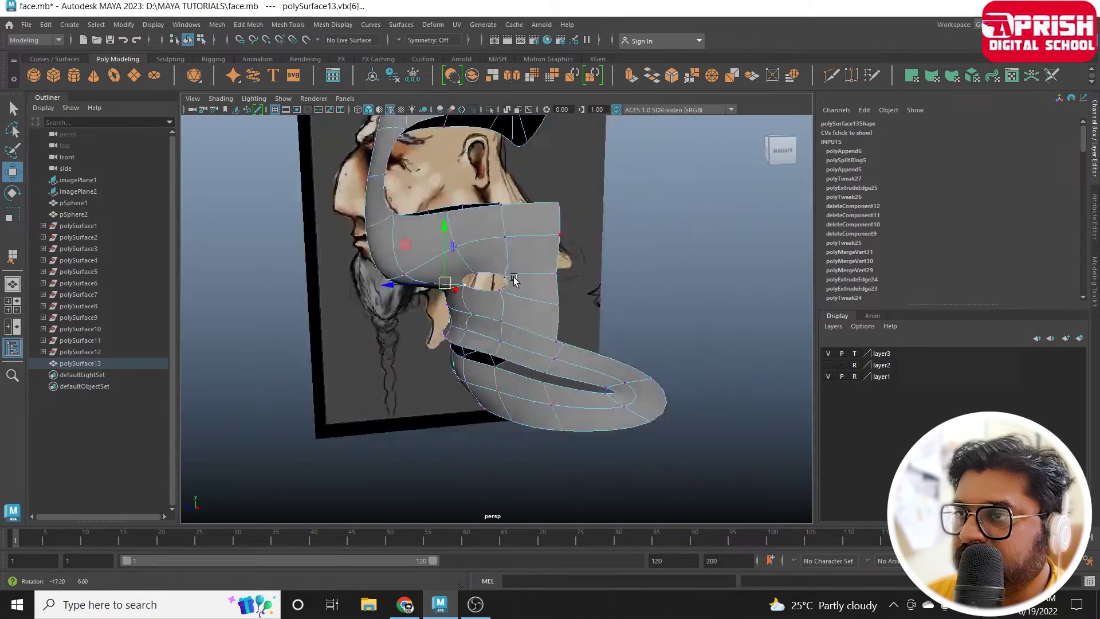
mouse_move(562, 269)
alt+mouse_down()
mouse_move(624, 270)
mouse_move(548, 396)
mouse_move(479, 369)
alt+mouse_up()
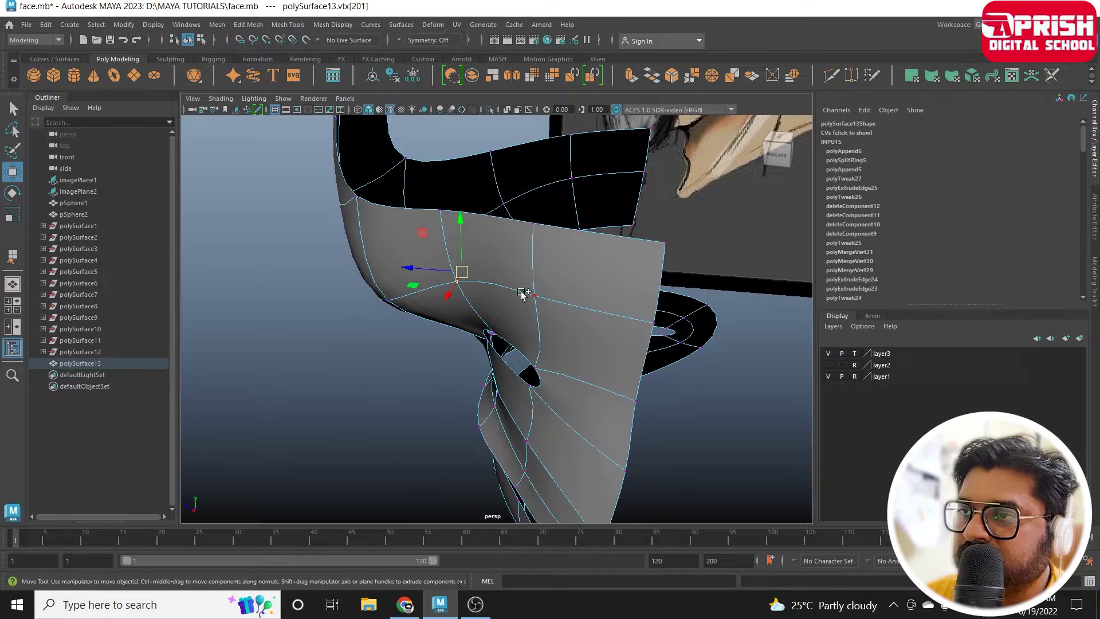
mouse_move(529, 339)
alt+mouse_down()
mouse_move(484, 290)
mouse_move(438, 349)
mouse_move(423, 355)
mouse_move(415, 335)
mouse_move(469, 340)
alt+mouse_up()
key(1)
key(ctrl+z)
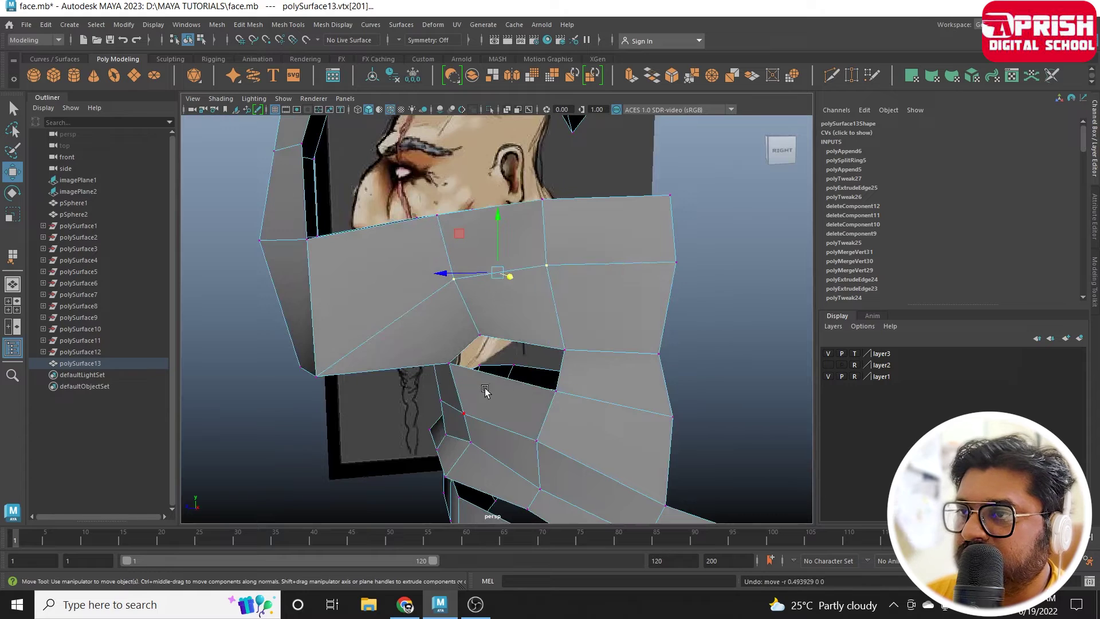
mouse_move(485, 390)
alt+mouse_down()
mouse_move(550, 373)
mouse_move(559, 336)
alt+mouse_up()
Extrude two faces on the nose side outward by 0.282 units.
key(F11)
click(507, 293)
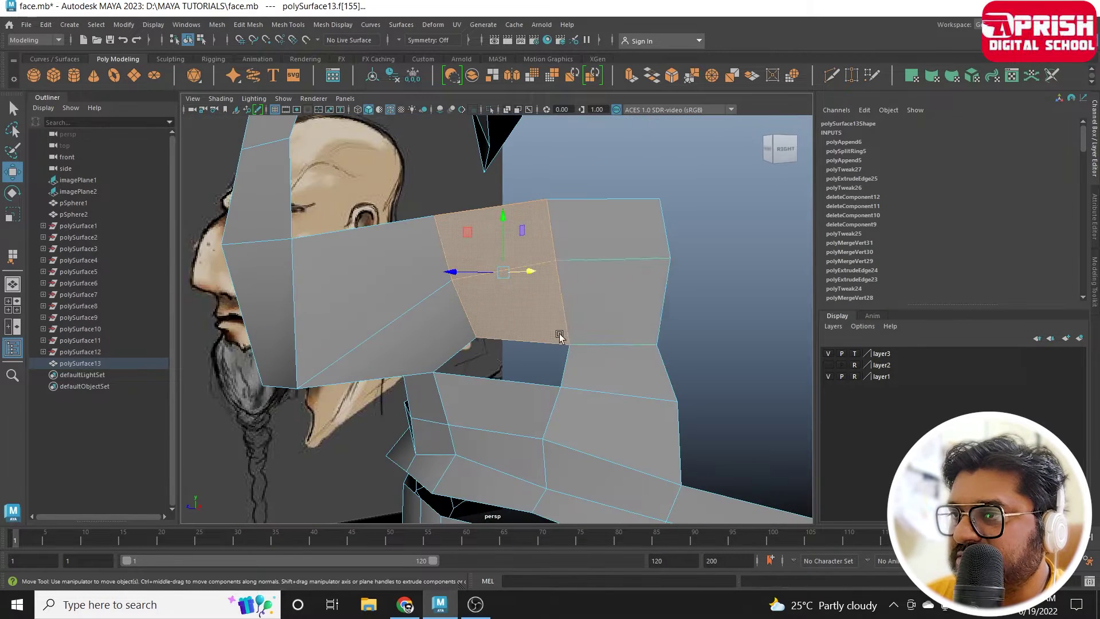
shift+click(589, 239)
alt+drag(589, 239, 550, 345)
click(389, 309)
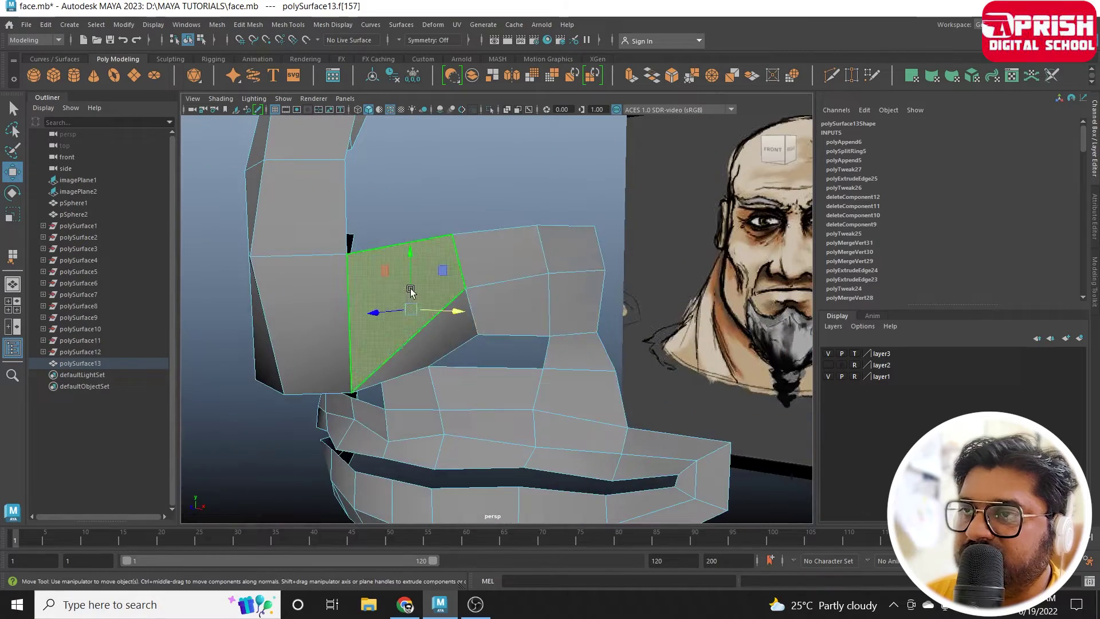
shift+click(482, 265)
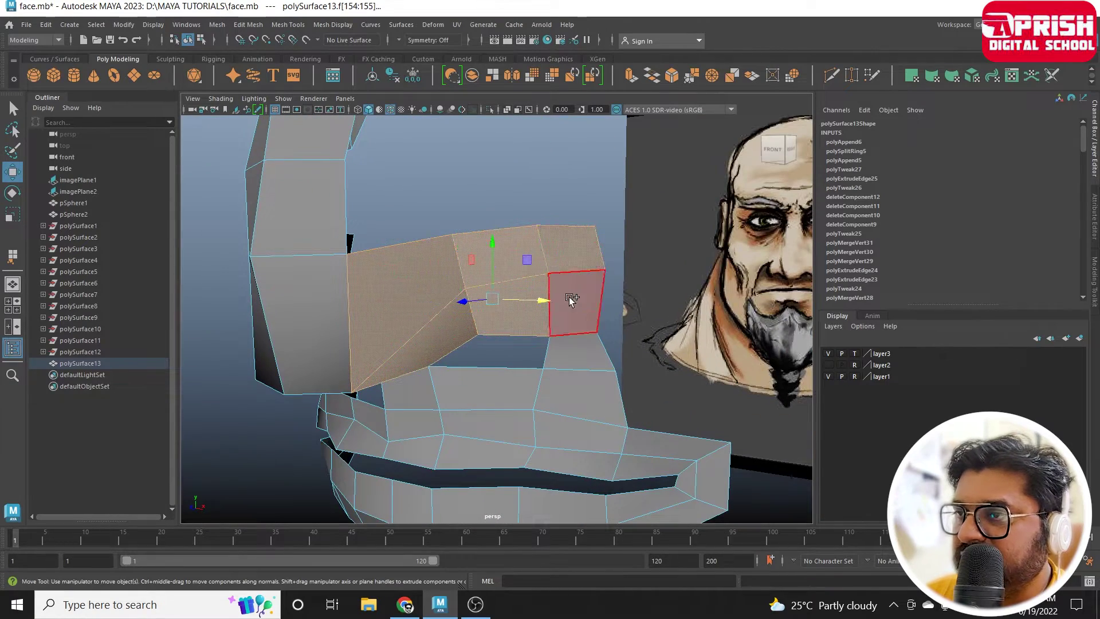
alt+drag(594, 385, 474, 401)
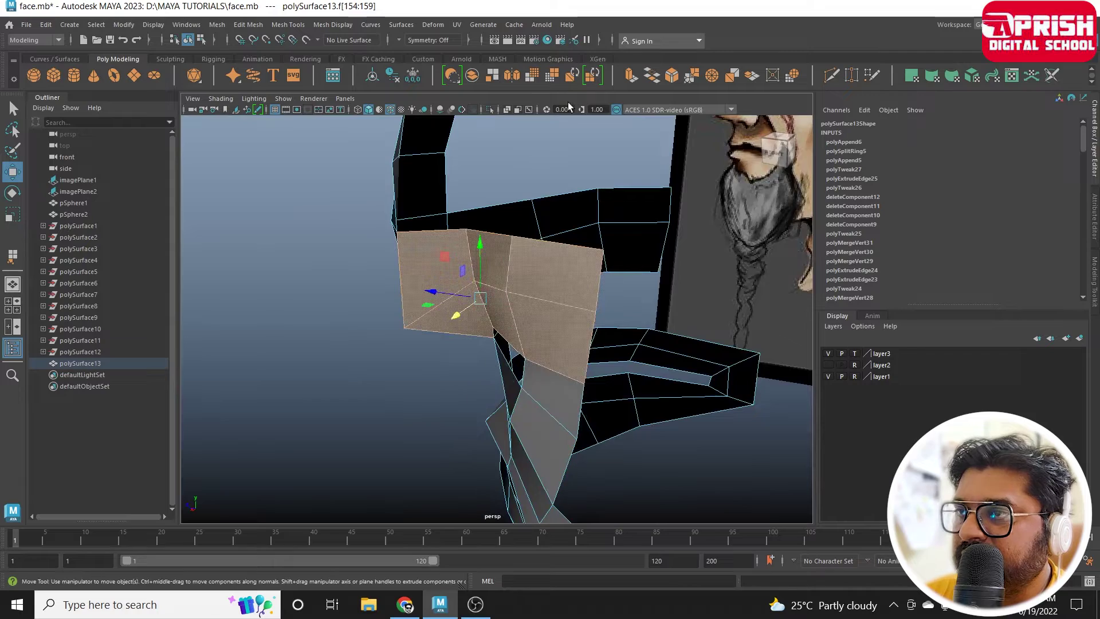
click(631, 76)
mouse_move(442, 319)
alt+mouse_down()
mouse_move(548, 216)
mouse_move(448, 352)
mouse_move(420, 351)
mouse_move(420, 380)
mouse_move(465, 321)
mouse_move(522, 367)
mouse_move(470, 240)
alt+mouse_up()
Scale the extruded block's vertices together and lower them.
key(F9)
click(472, 229)
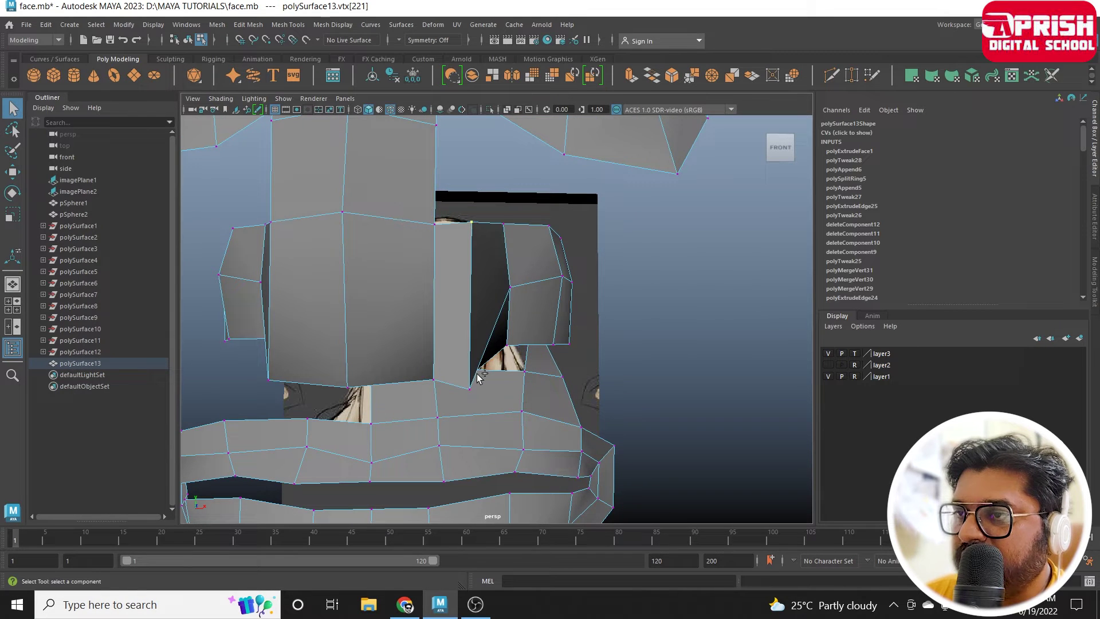
alt+drag(477, 370, 377, 368)
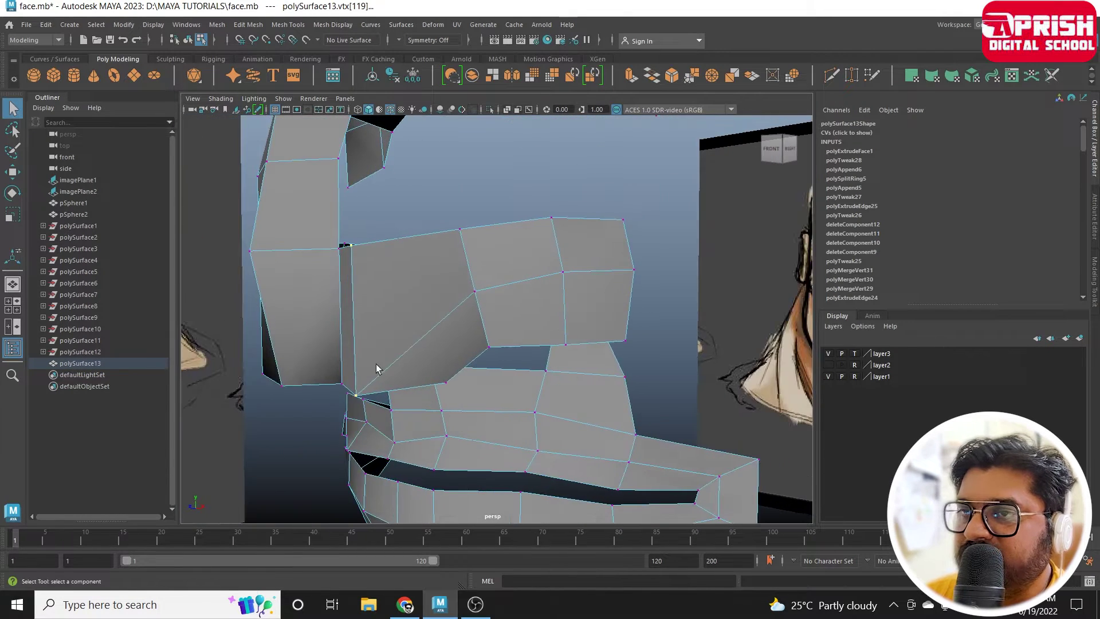
click(13, 216)
mouse_move(394, 319)
mouse_down()
mouse_move(349, 335)
mouse_move(510, 287)
mouse_up()
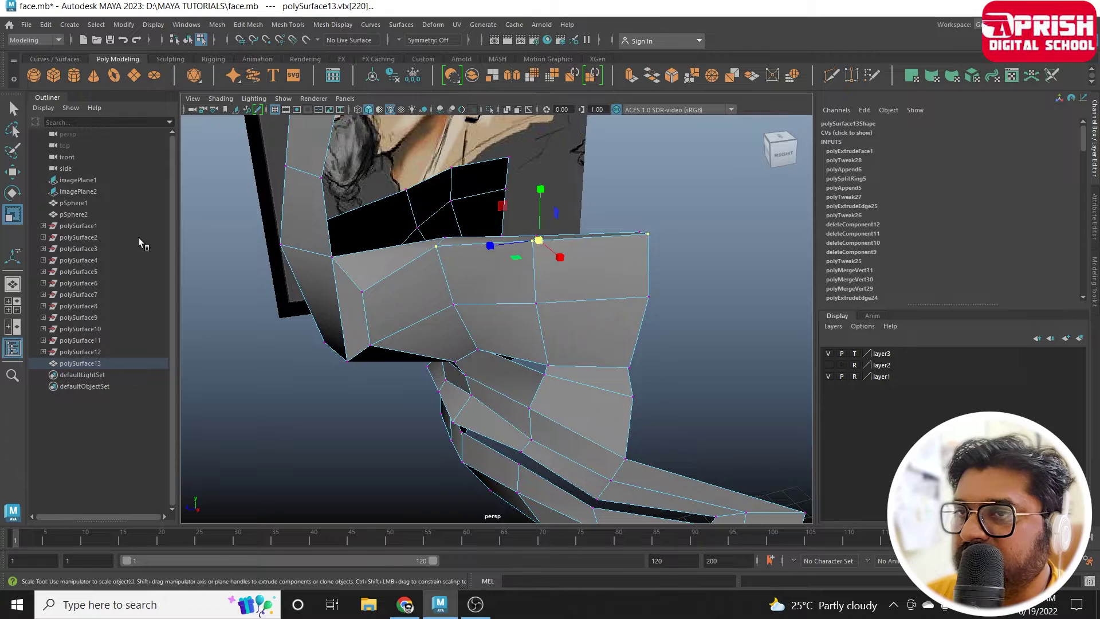
click(16, 175)
drag(539, 186, 538, 210)
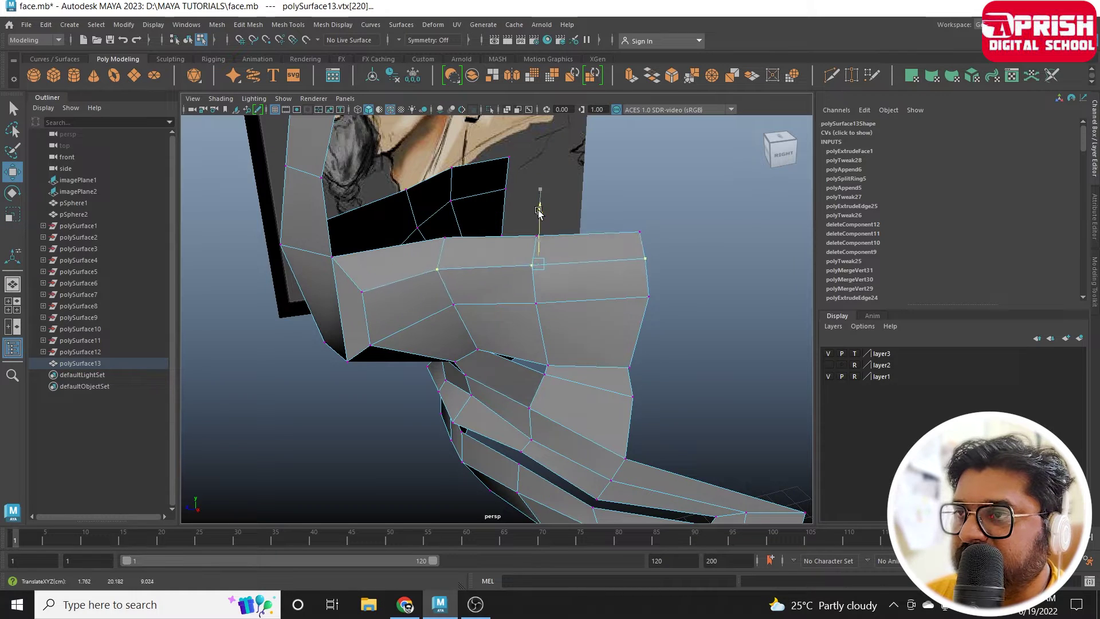
Lower the vertex under the nose toward the upper lip, with smooth preview on.
alt+drag(576, 301, 562, 247)
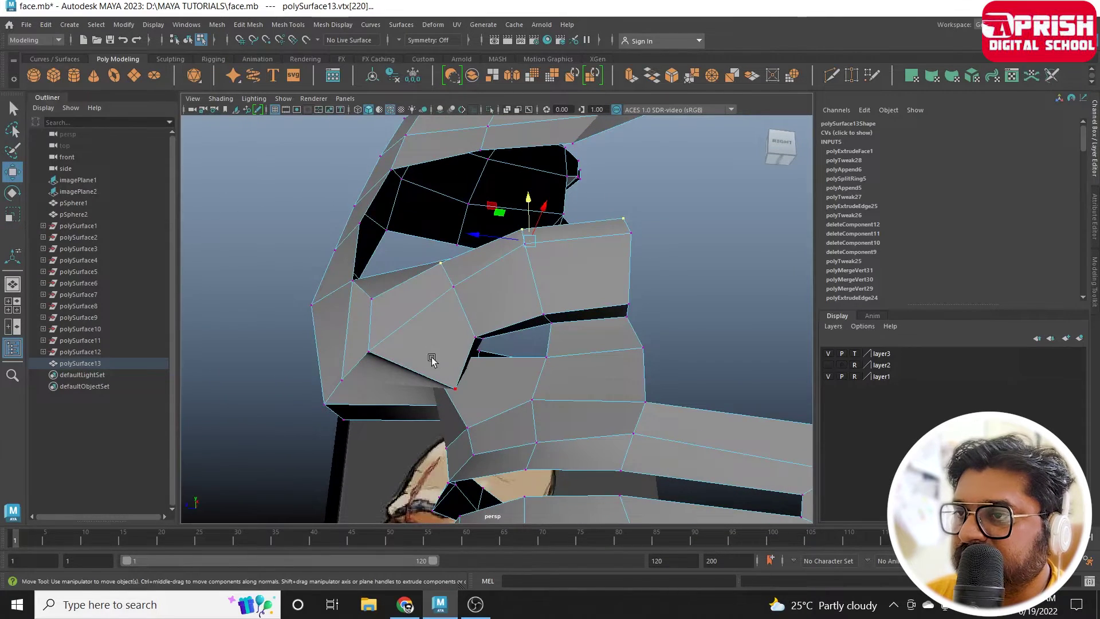
mouse_move(432, 360)
alt+mouse_down()
mouse_move(474, 327)
mouse_move(468, 274)
mouse_move(493, 298)
mouse_move(393, 368)
mouse_move(473, 381)
mouse_move(435, 344)
mouse_move(577, 331)
mouse_move(528, 325)
mouse_move(541, 327)
mouse_move(462, 343)
mouse_move(474, 330)
mouse_move(471, 350)
mouse_move(441, 349)
alt+mouse_up()
click(471, 329)
key(ctrl+z)
key(3)
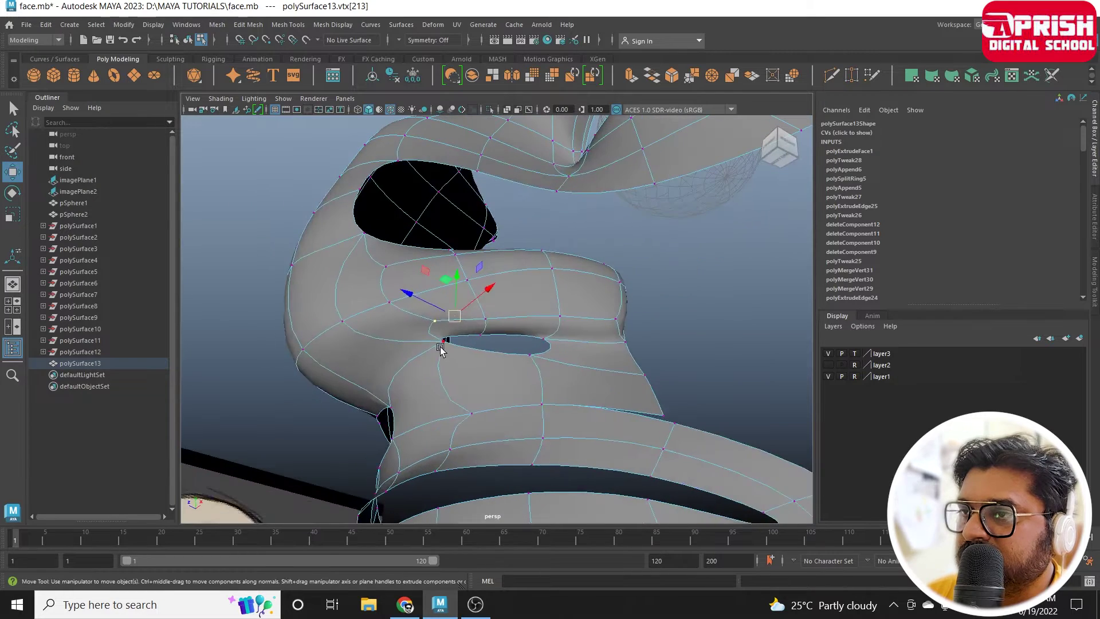
mouse_move(425, 300)
mouse_down()
mouse_move(420, 330)
mouse_move(499, 413)
mouse_move(470, 401)
mouse_move(474, 423)
mouse_move(498, 381)
mouse_move(638, 386)
mouse_move(463, 317)
mouse_up()
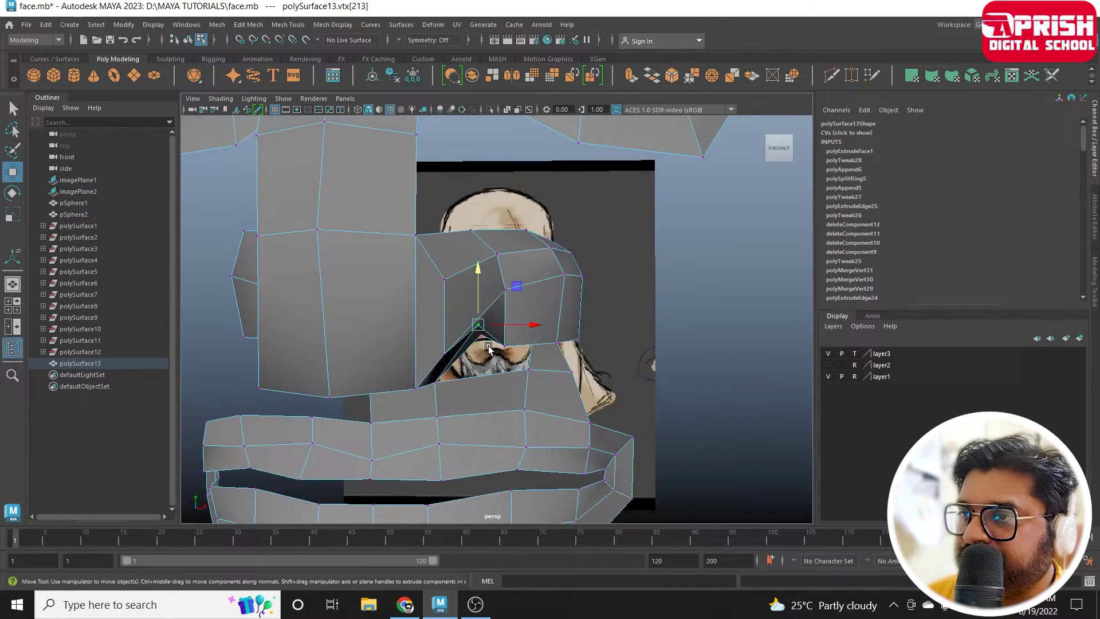
mouse_move(463, 367)
alt+mouse_down()
mouse_move(437, 361)
mouse_move(392, 380)
mouse_move(499, 326)
mouse_move(560, 315)
mouse_move(408, 287)
mouse_move(514, 388)
mouse_move(518, 285)
mouse_move(562, 364)
mouse_move(511, 352)
mouse_move(507, 367)
mouse_move(422, 371)
mouse_move(533, 373)
mouse_move(442, 385)
alt+mouse_up()
Delete the small triangular face and the face between nose and upper lip.
right_click(461, 394)
click(456, 295)
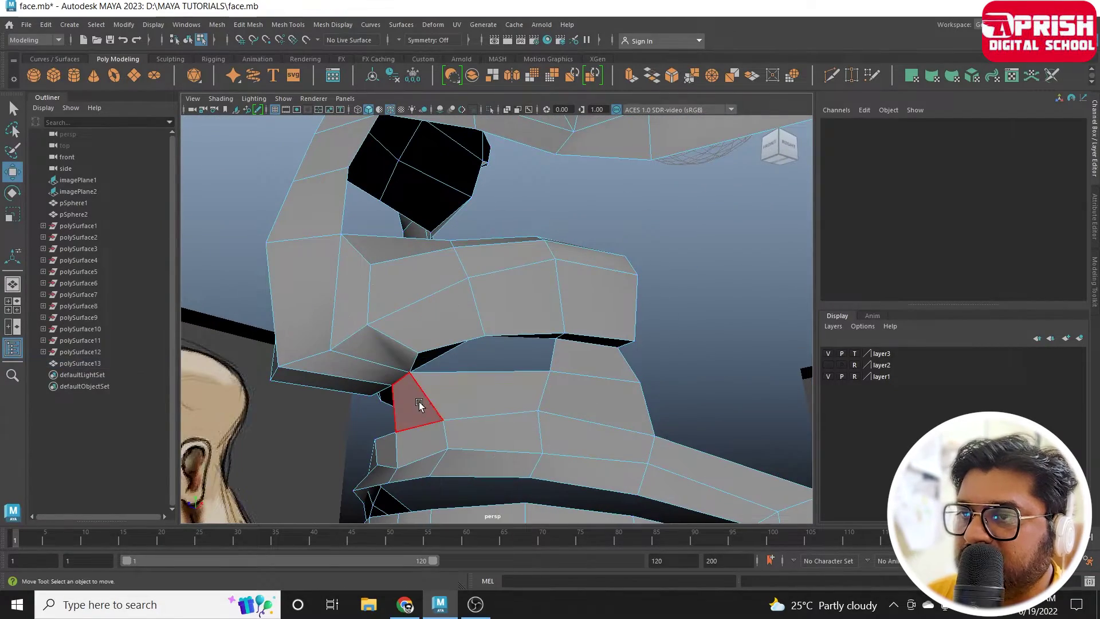
click(405, 393)
key(Delete)
click(592, 381)
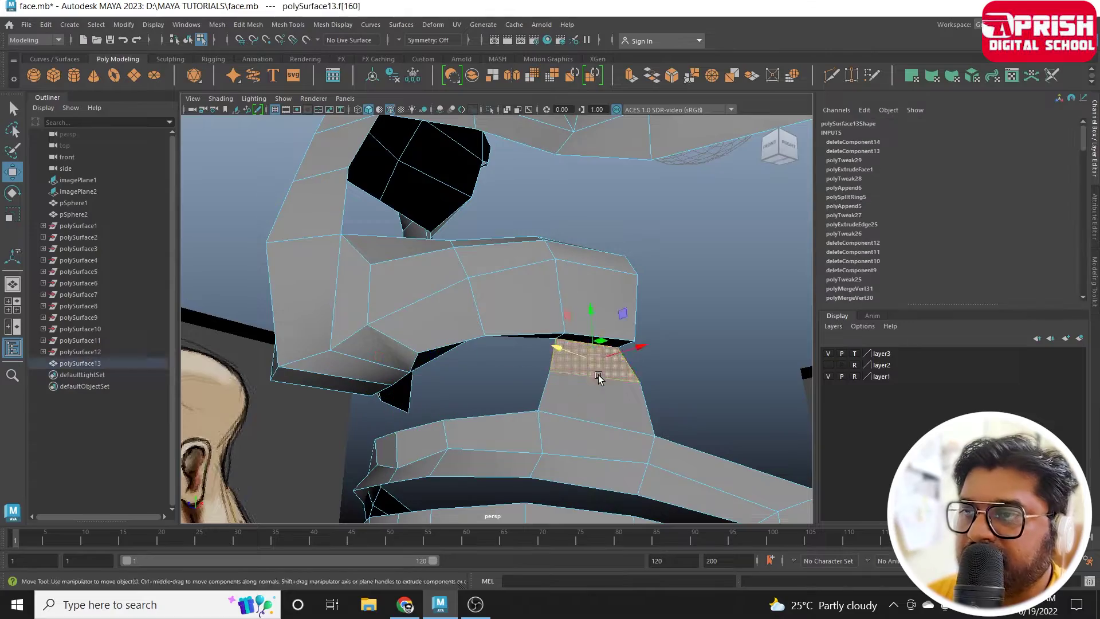
key(Delete)
mouse_move(508, 412)
alt+mouse_down()
mouse_move(469, 341)
mouse_move(562, 329)
mouse_move(612, 356)
mouse_move(495, 371)
mouse_move(447, 412)
mouse_move(473, 393)
mouse_move(468, 344)
mouse_move(601, 307)
alt+mouse_up()
Select vertices along the nose side edge.
right_drag(599, 280, 544, 278)
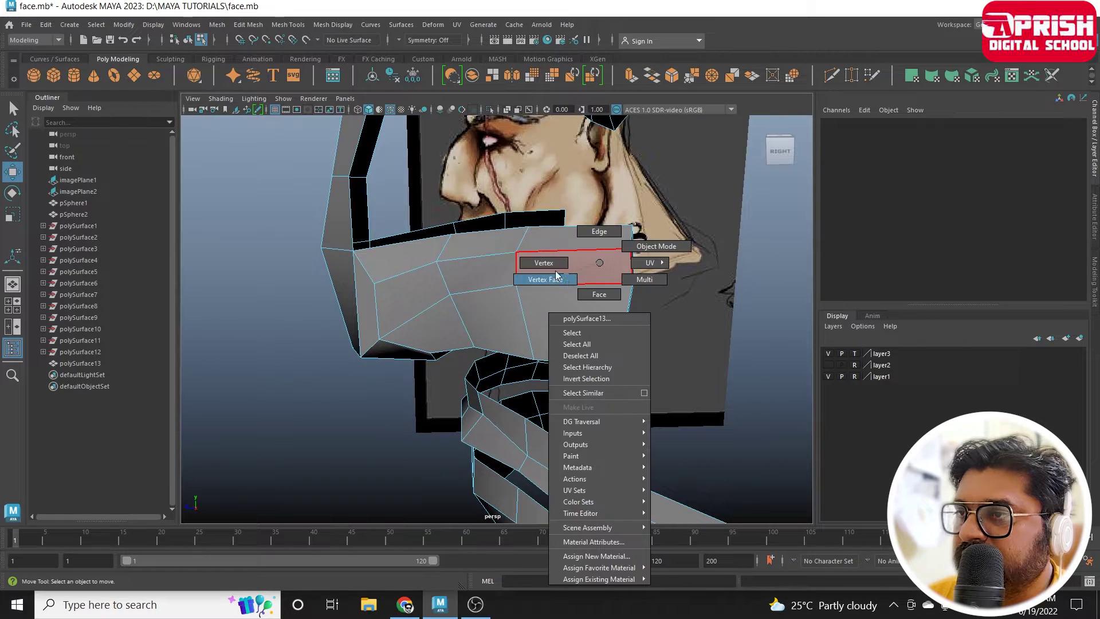
click(631, 249)
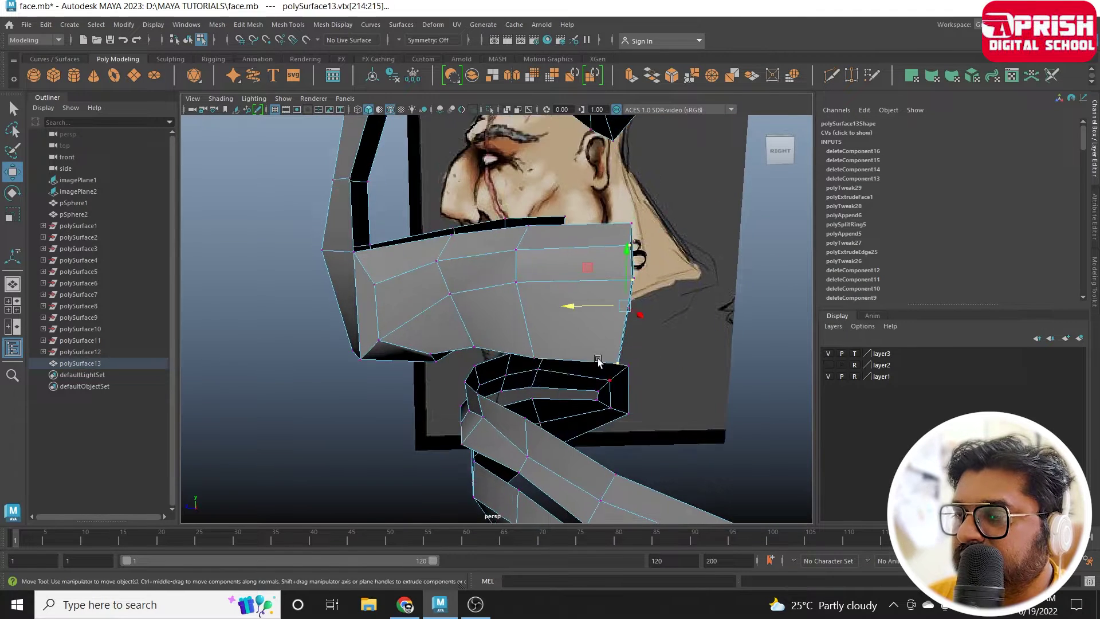
mouse_move(611, 358)
alt+mouse_down()
mouse_move(616, 290)
mouse_move(545, 290)
mouse_move(608, 281)
alt+mouse_up()
shift+click(615, 279)
alt+drag(507, 306, 533, 314)
click(525, 316)
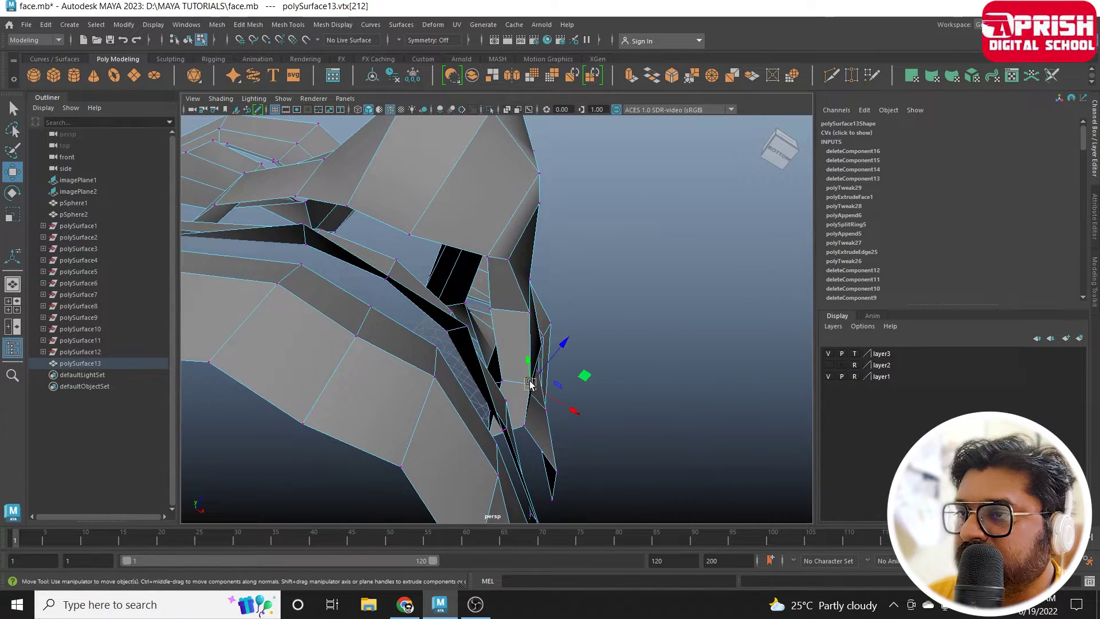
Preview the mask smoothed and view it from the front camera.
key(3)
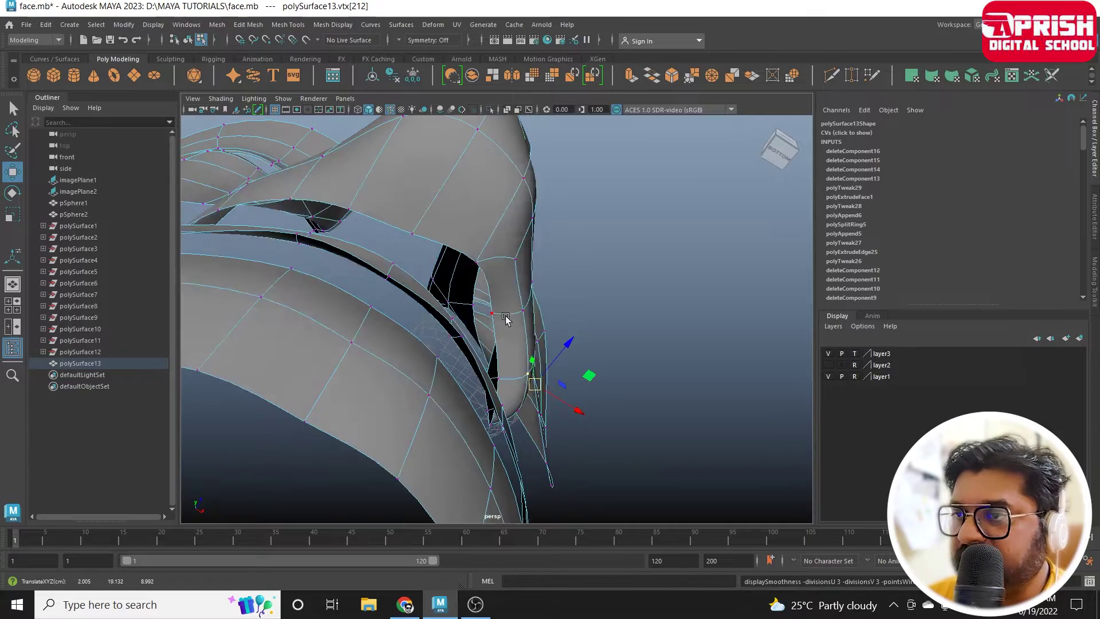
right_drag(505, 320, 559, 246)
click(645, 329)
mouse_move(536, 384)
alt+mouse_down()
mouse_move(393, 399)
mouse_move(456, 362)
mouse_move(566, 383)
alt+mouse_up()
key(space)
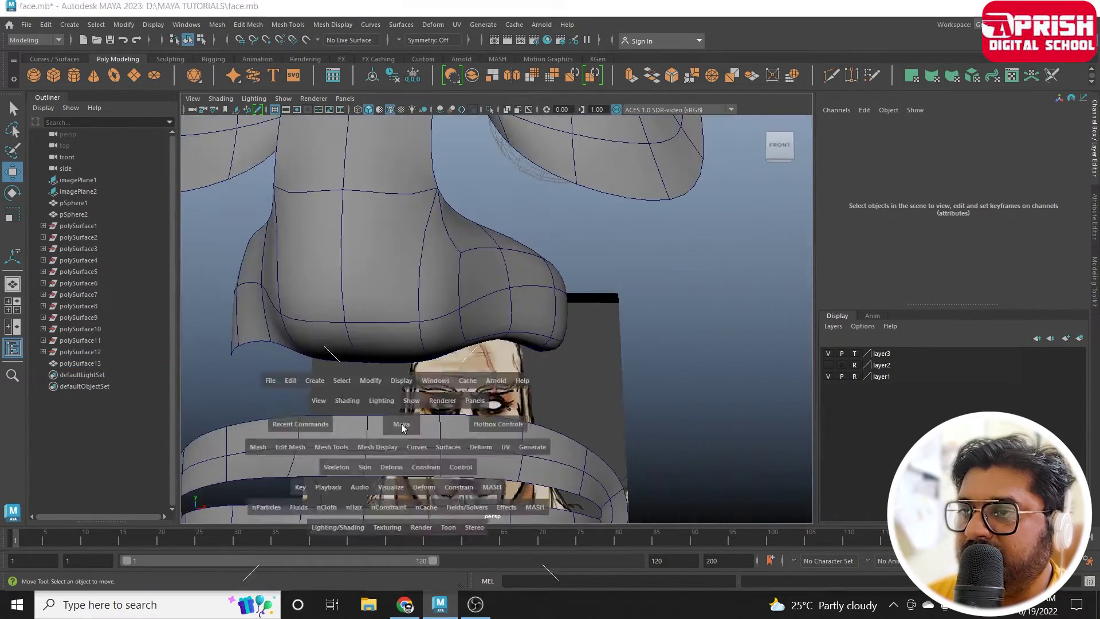
drag(401, 422, 400, 452)
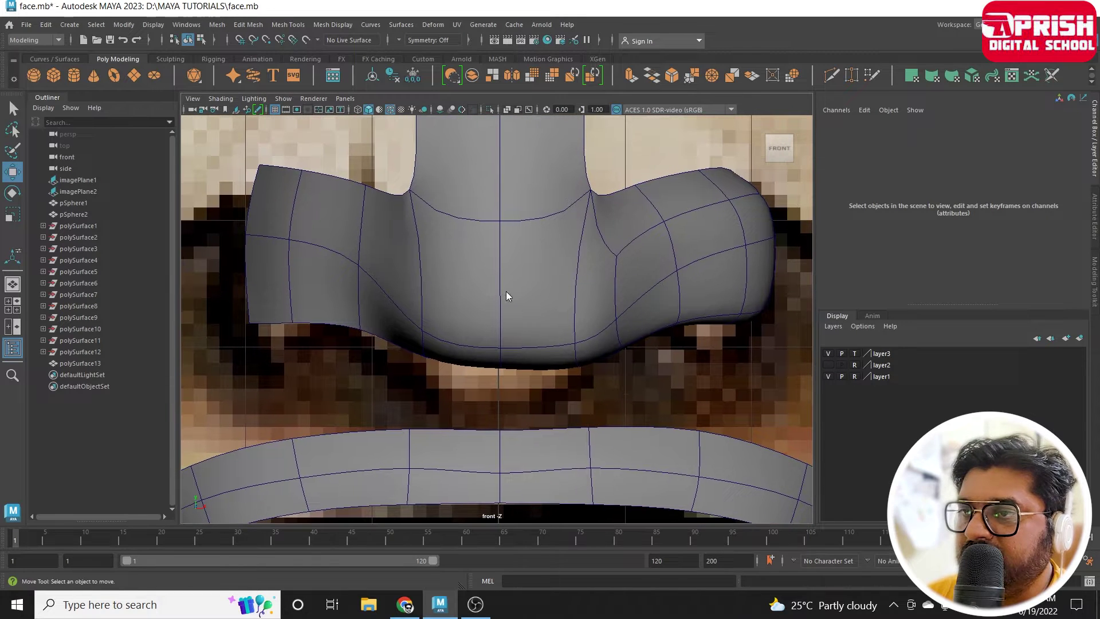
key(F9)
Pull the nose's bottom vertices down and the nostril corner down-left.
drag(588, 388, 588, 388)
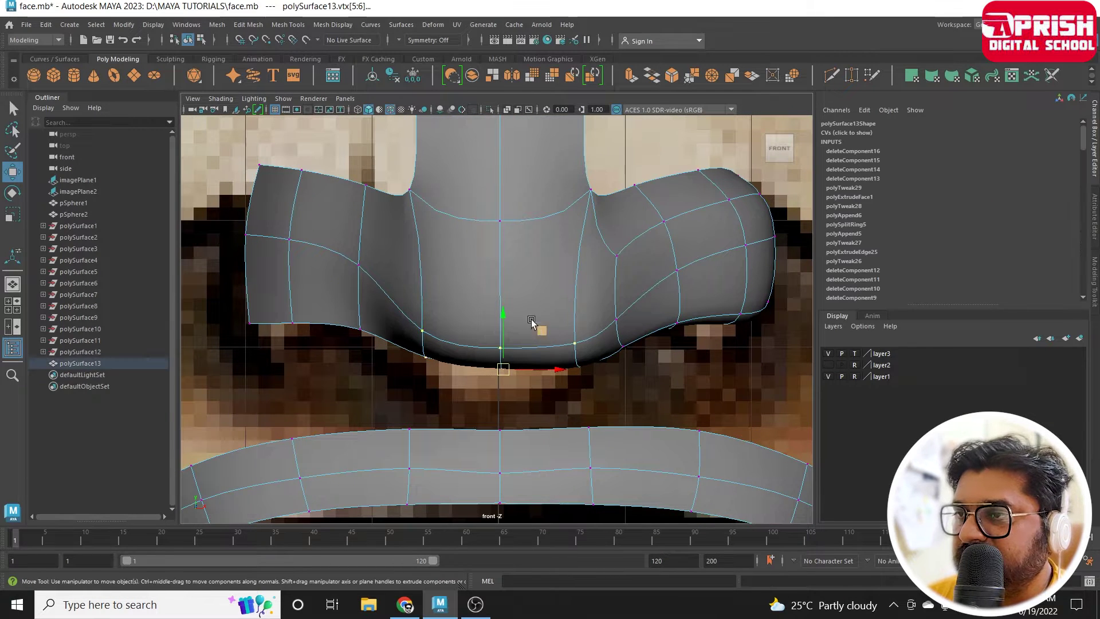
drag(504, 314, 504, 338)
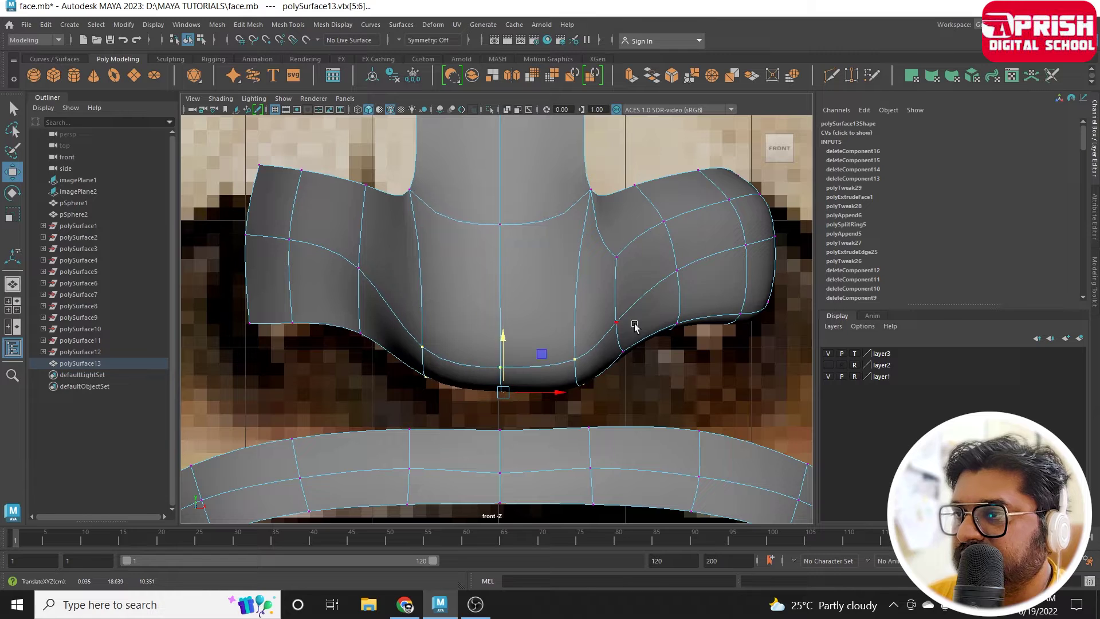
alt+middle_drag(649, 331, 554, 358)
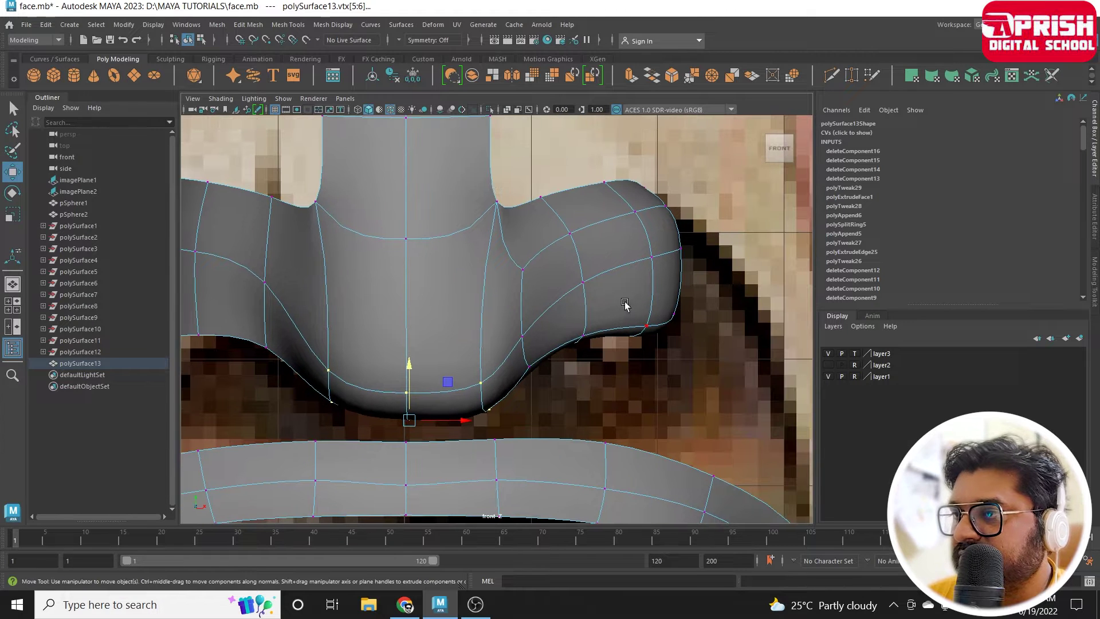
drag(671, 348, 661, 365)
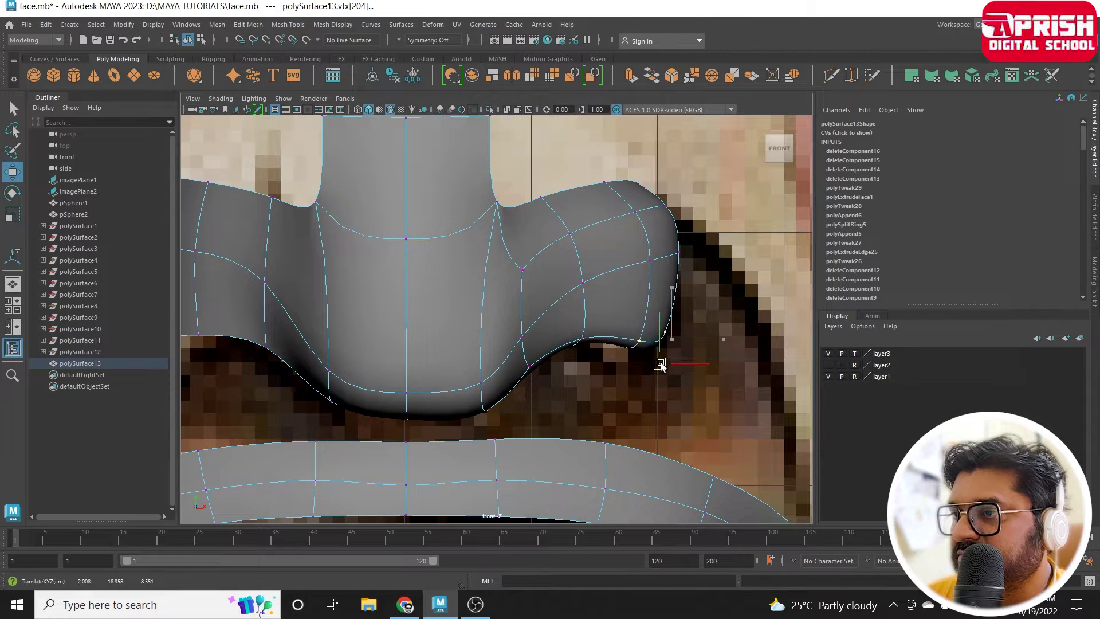
Select another nostril vertex and return to faceted perspective display.
click(606, 287)
key(space)
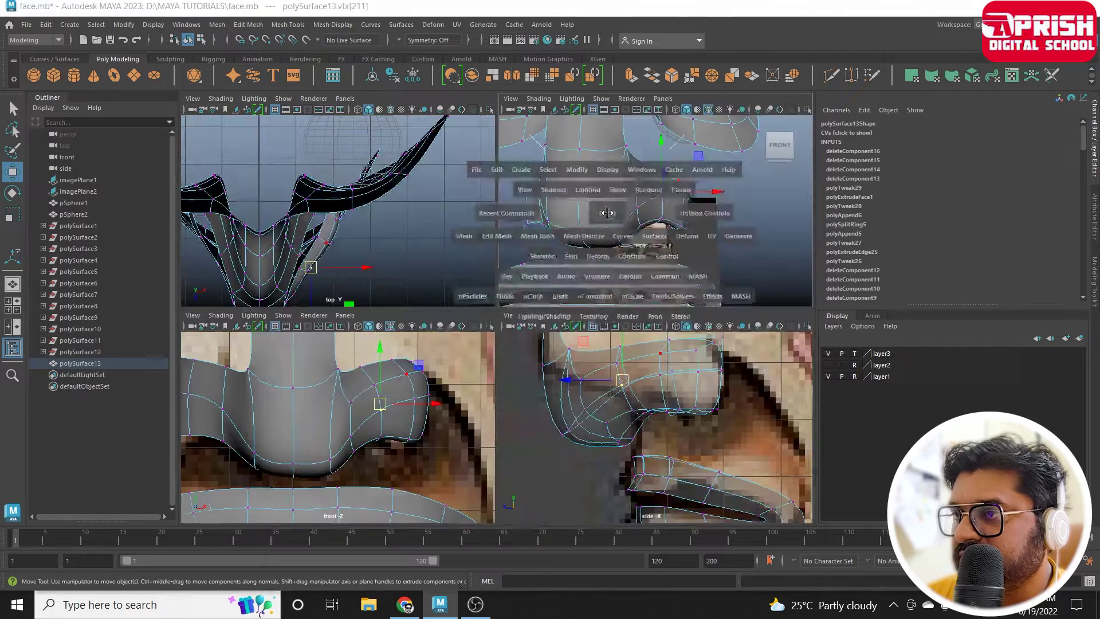
key(space)
mouse_move(516, 321)
alt+mouse_down()
mouse_move(430, 365)
mouse_move(536, 339)
mouse_move(577, 373)
mouse_move(619, 353)
mouse_move(608, 284)
mouse_move(592, 279)
mouse_move(483, 320)
mouse_move(550, 326)
mouse_move(544, 279)
mouse_move(536, 321)
mouse_move(616, 319)
mouse_move(644, 354)
mouse_move(590, 287)
mouse_move(562, 347)
mouse_move(464, 351)
mouse_move(452, 319)
mouse_move(435, 312)
mouse_move(474, 324)
mouse_move(468, 337)
mouse_move(543, 350)
alt+mouse_up()
key(1)
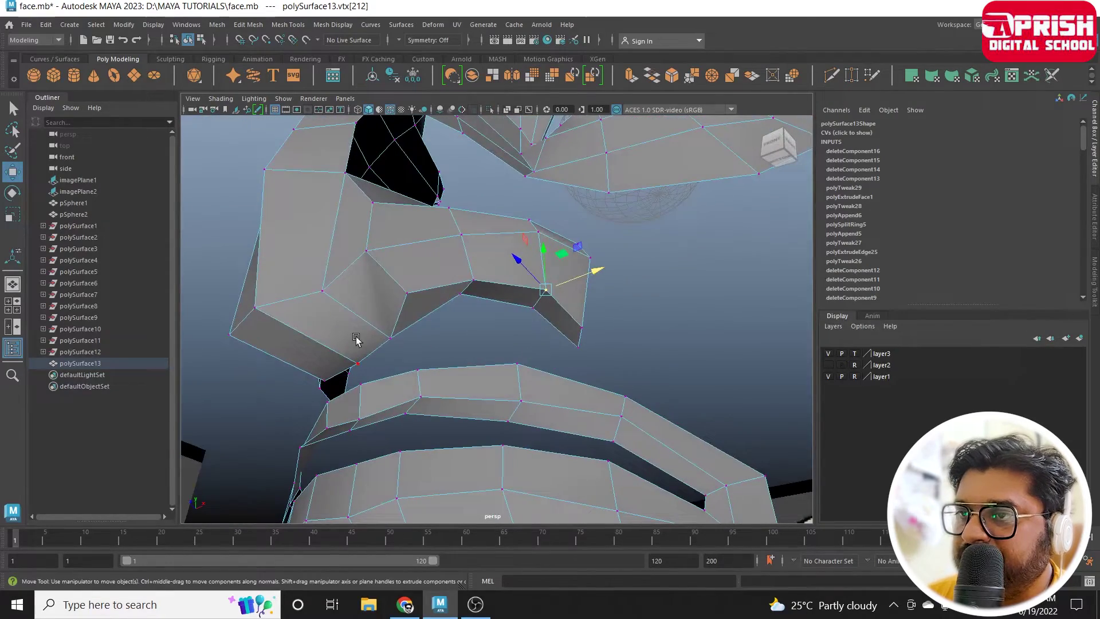
right_drag(363, 264, 366, 229)
click(379, 352)
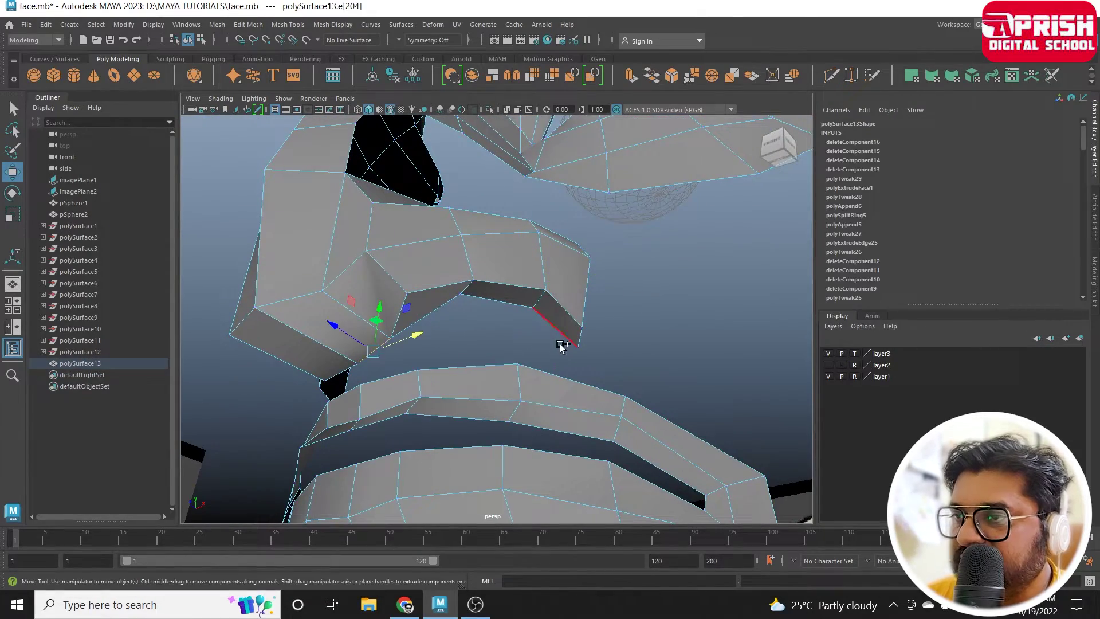
click(288, 25)
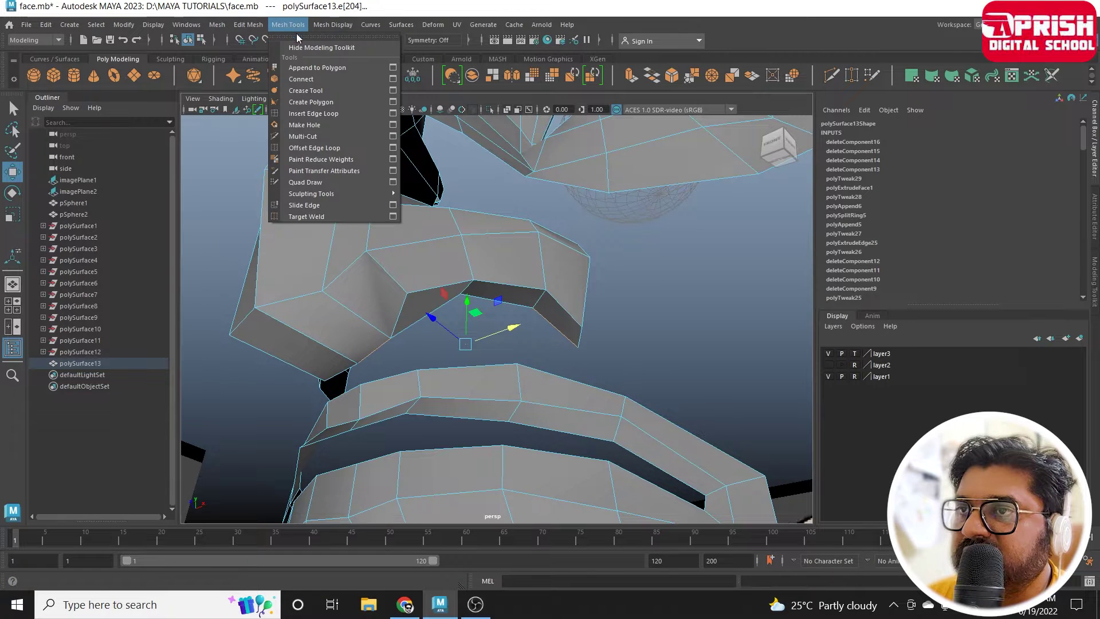
click(248, 25)
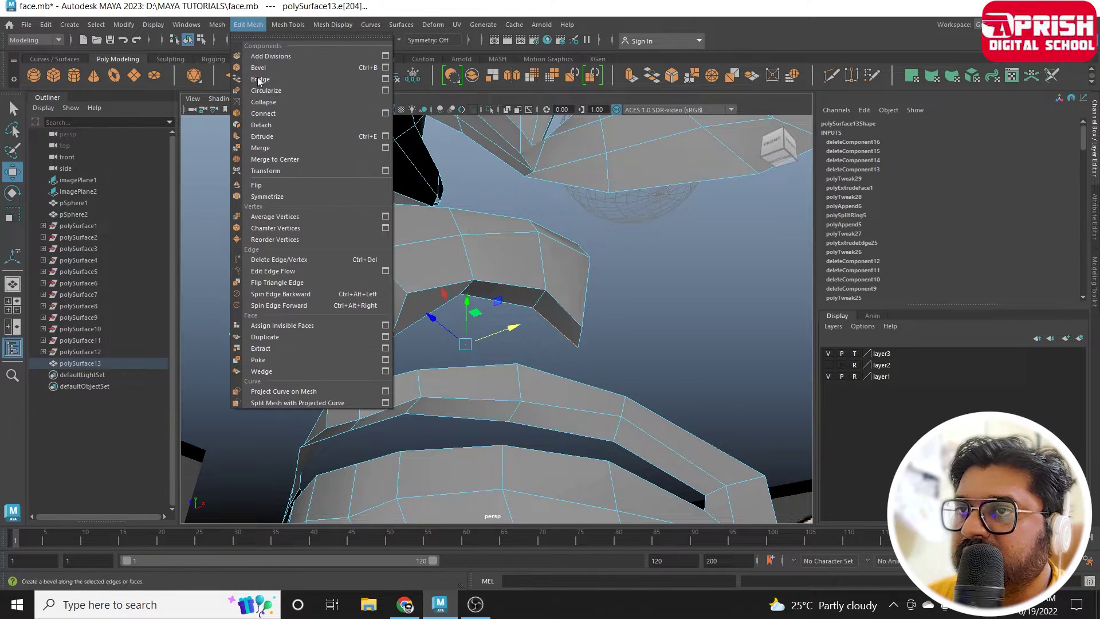
click(267, 79)
mouse_move(303, 119)
alt+mouse_down()
mouse_move(483, 342)
mouse_move(619, 373)
alt+mouse_up()
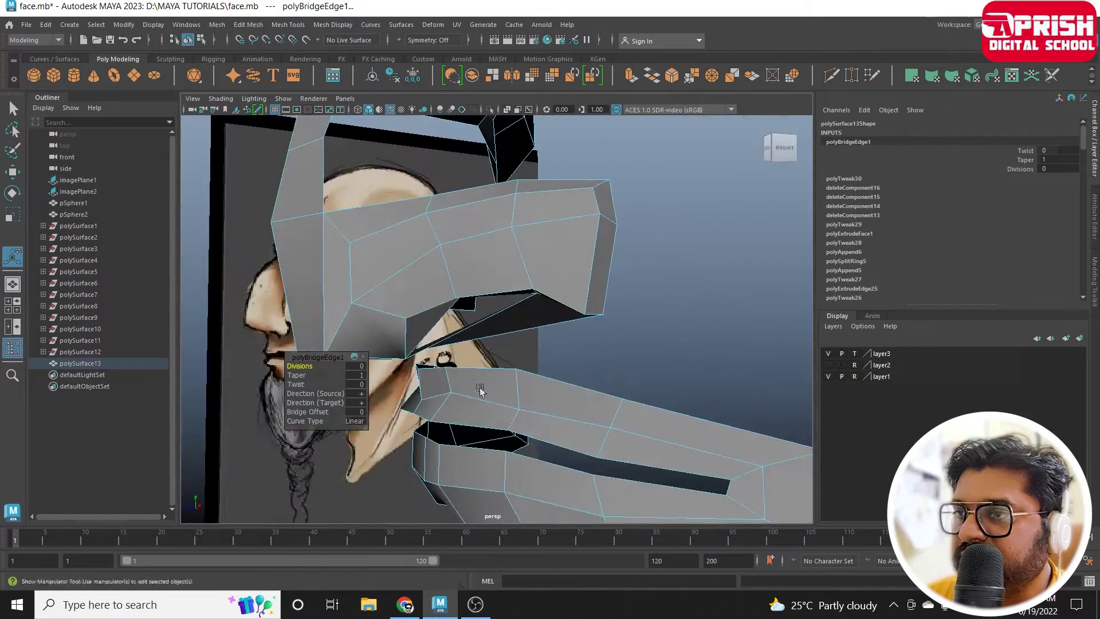
key(ctrl+z)
mouse_move(456, 359)
alt+mouse_down()
mouse_move(565, 294)
mouse_move(466, 304)
mouse_move(452, 335)
alt+mouse_up()
mouse_move(565, 381)
alt+mouse_down()
mouse_move(455, 368)
mouse_move(564, 318)
mouse_move(533, 386)
mouse_move(584, 380)
mouse_move(554, 373)
mouse_move(573, 362)
alt+mouse_up()
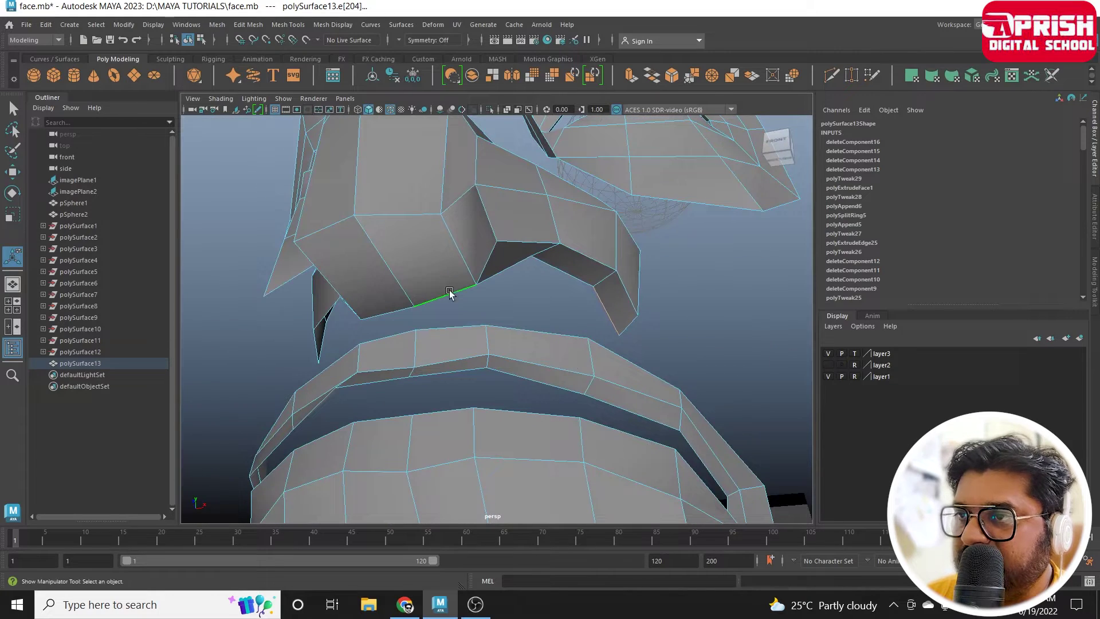
Raise the two middle upper-lip top vertices until they touch the nose underside.
click(324, 27)
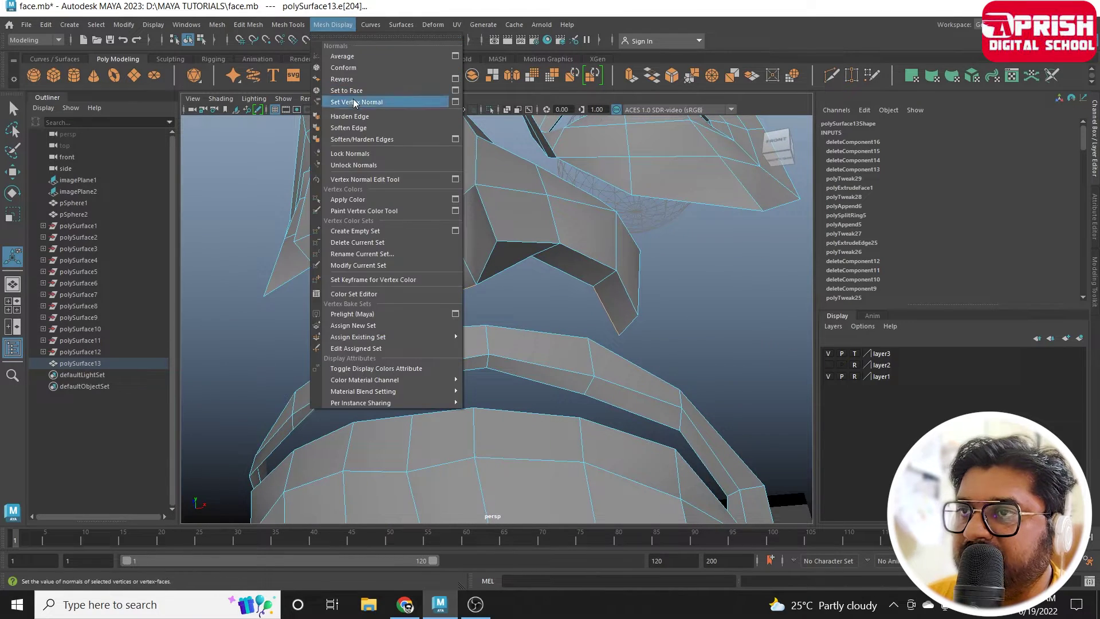
click(292, 27)
mouse_move(471, 208)
alt+mouse_down()
mouse_move(442, 221)
mouse_move(417, 262)
alt+mouse_up()
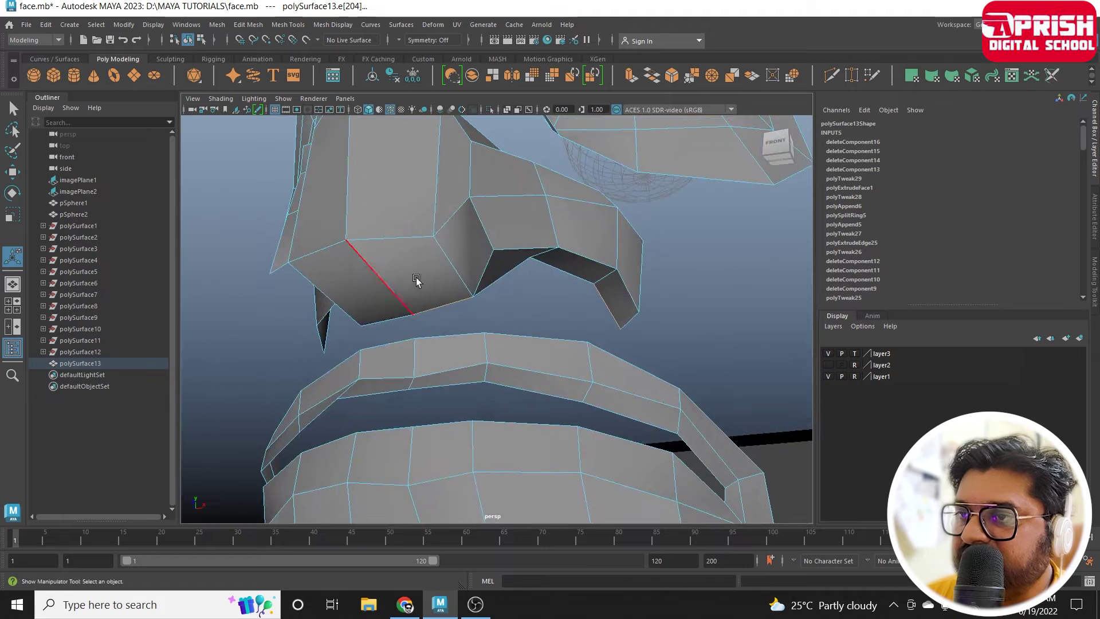
right_drag(417, 262, 370, 269)
key(q)
mouse_move(369, 270)
alt+mouse_down()
mouse_move(462, 376)
mouse_move(467, 348)
alt+mouse_up()
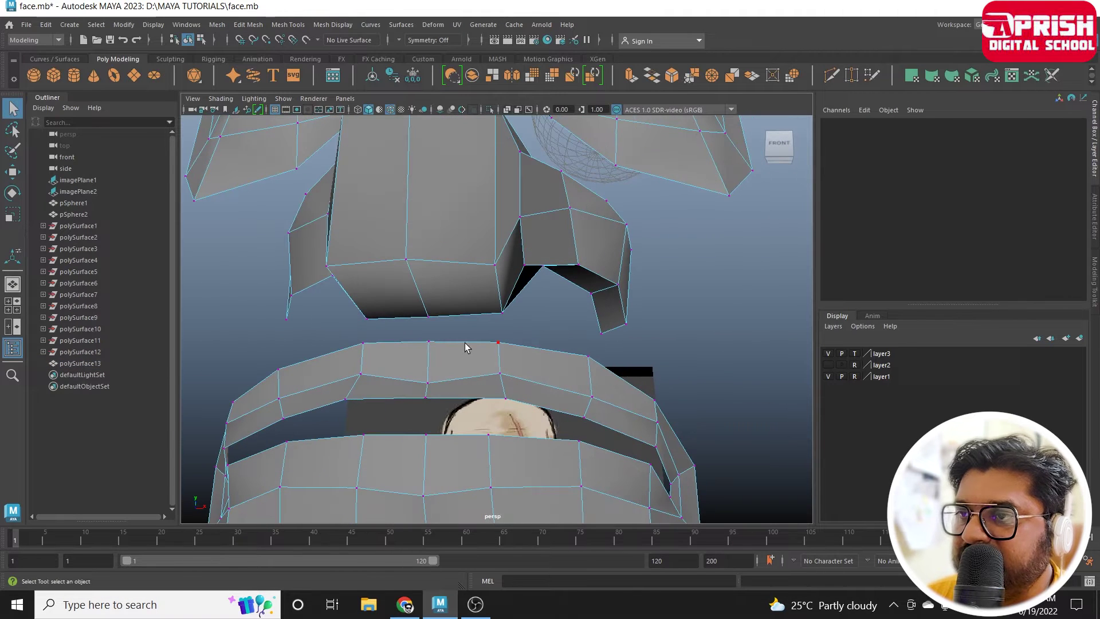
click(430, 345)
click(12, 172)
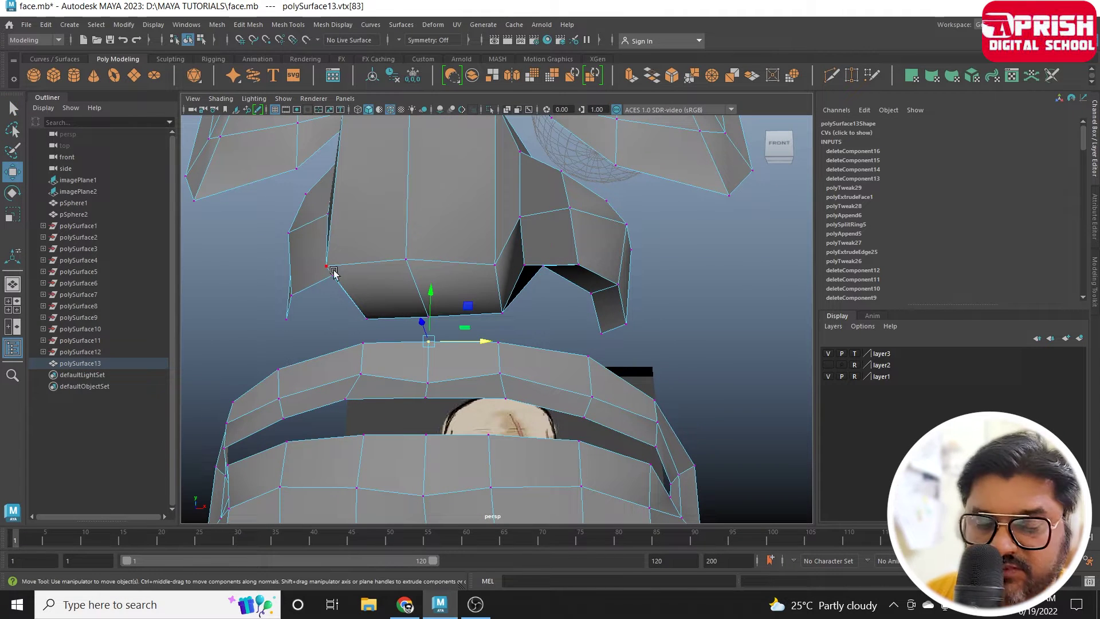
drag(433, 338, 432, 314)
click(498, 342)
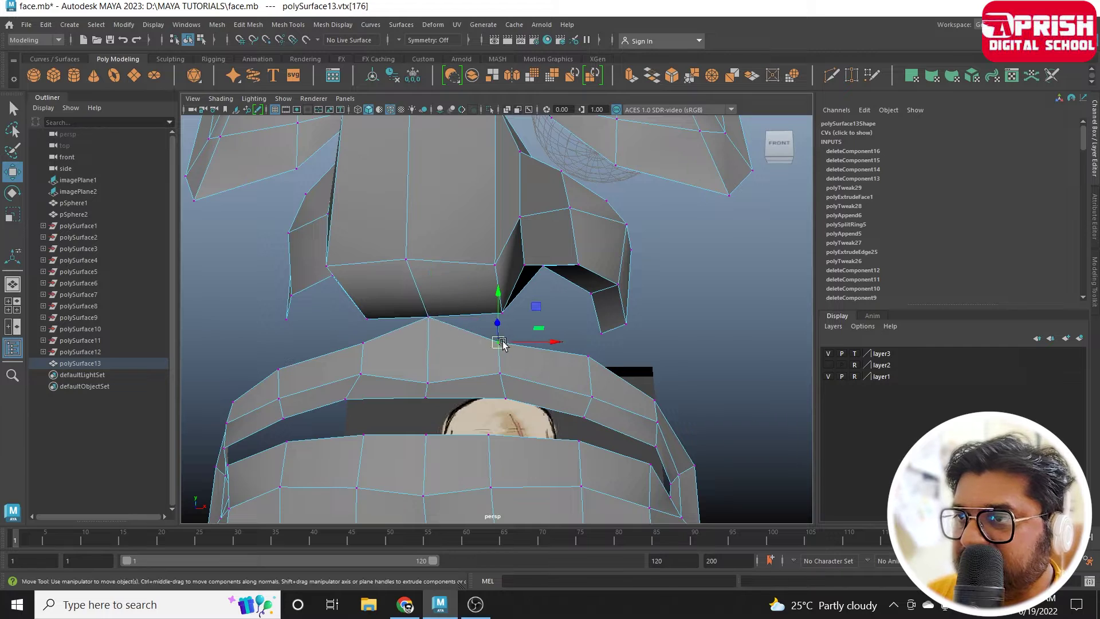
mouse_move(499, 338)
mouse_down()
mouse_move(498, 322)
mouse_move(594, 400)
mouse_move(588, 373)
mouse_move(570, 373)
mouse_move(625, 383)
mouse_move(600, 370)
mouse_move(606, 280)
mouse_up()
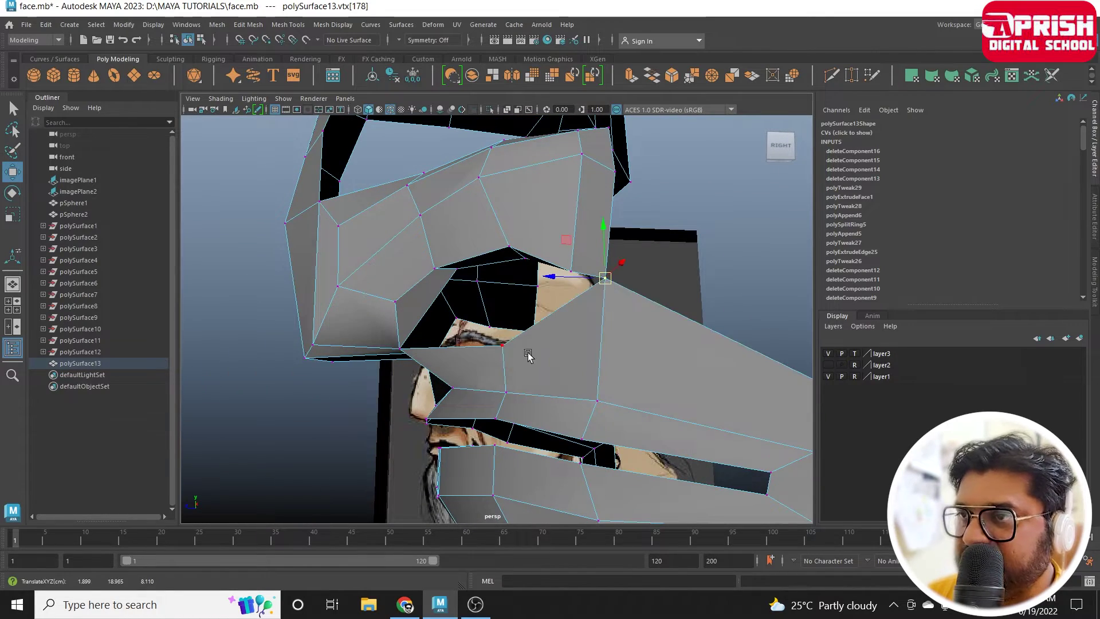
In front view, move the lip and mouth corner vertices onto the drawn mouth.
mouse_move(528, 355)
alt+mouse_down()
mouse_move(627, 344)
mouse_move(646, 356)
mouse_move(593, 371)
alt+mouse_up()
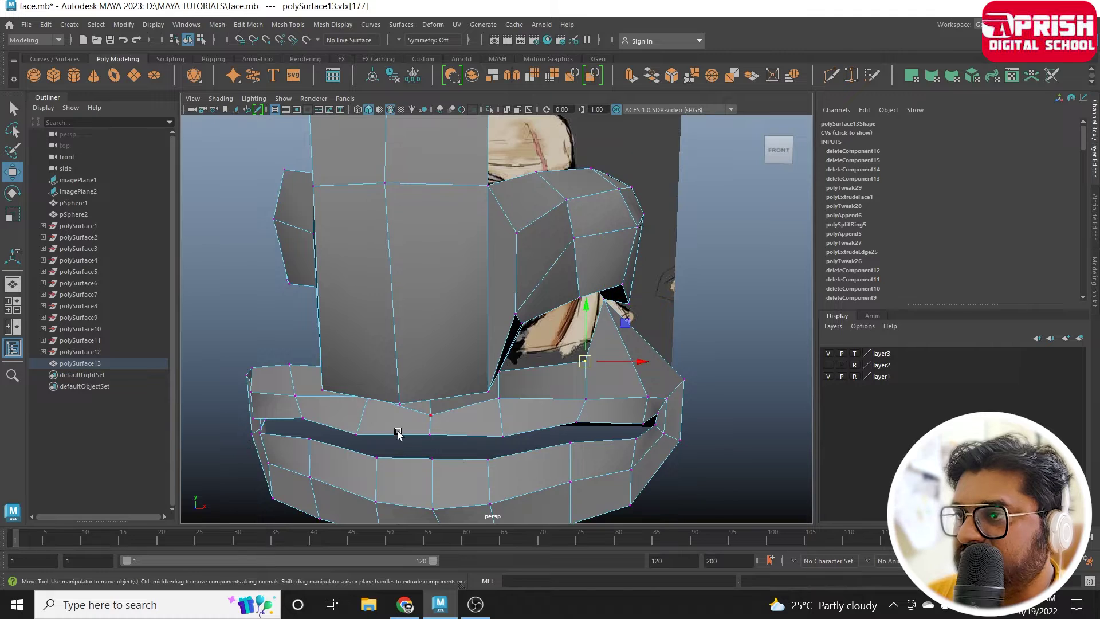
key(space)
key(space)
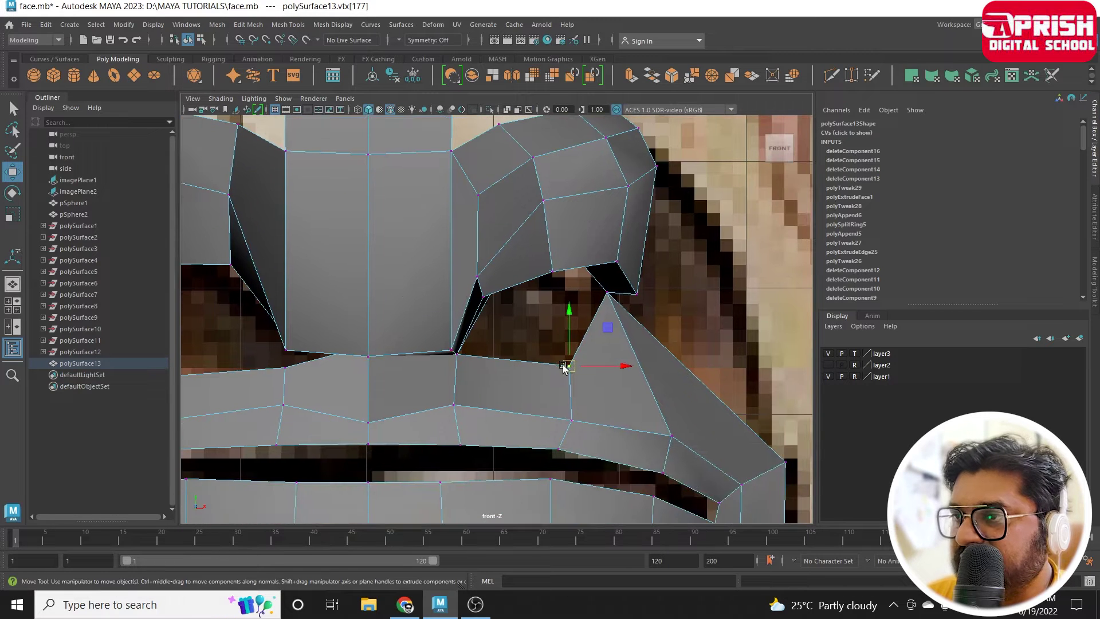
drag(563, 367, 537, 325)
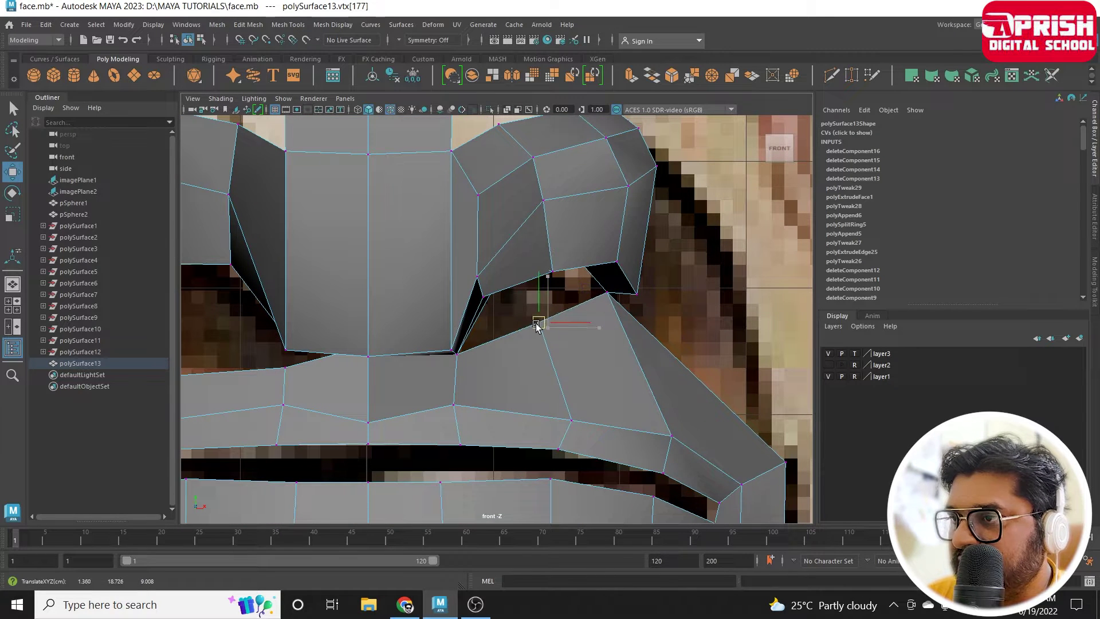
click(785, 461)
drag(785, 461, 783, 387)
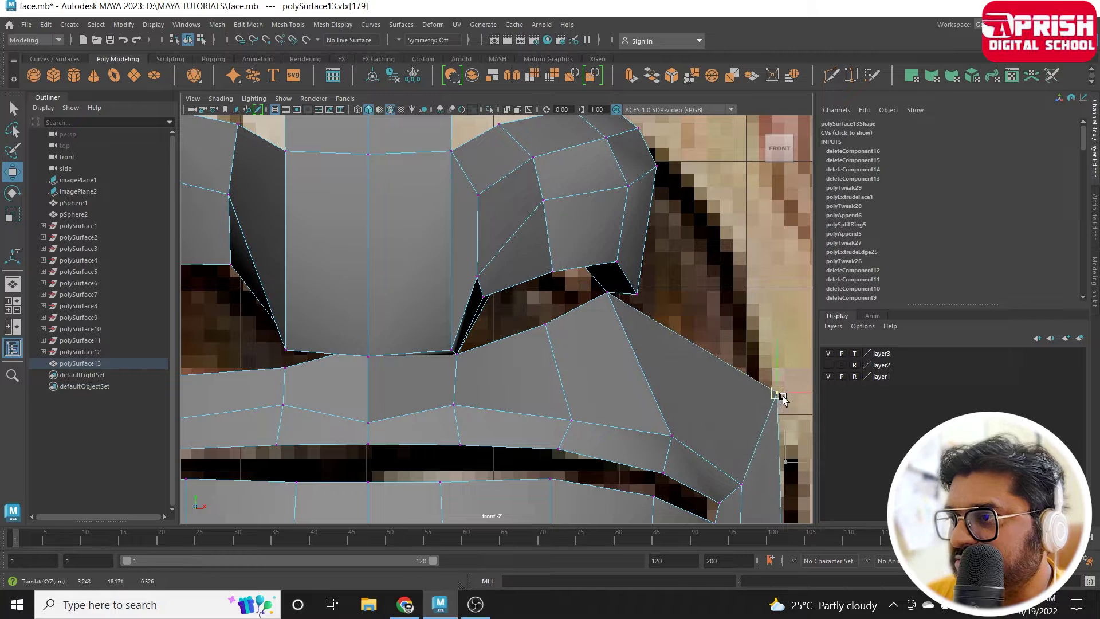
alt+middle_drag(783, 387, 596, 301)
drag(605, 278, 592, 282)
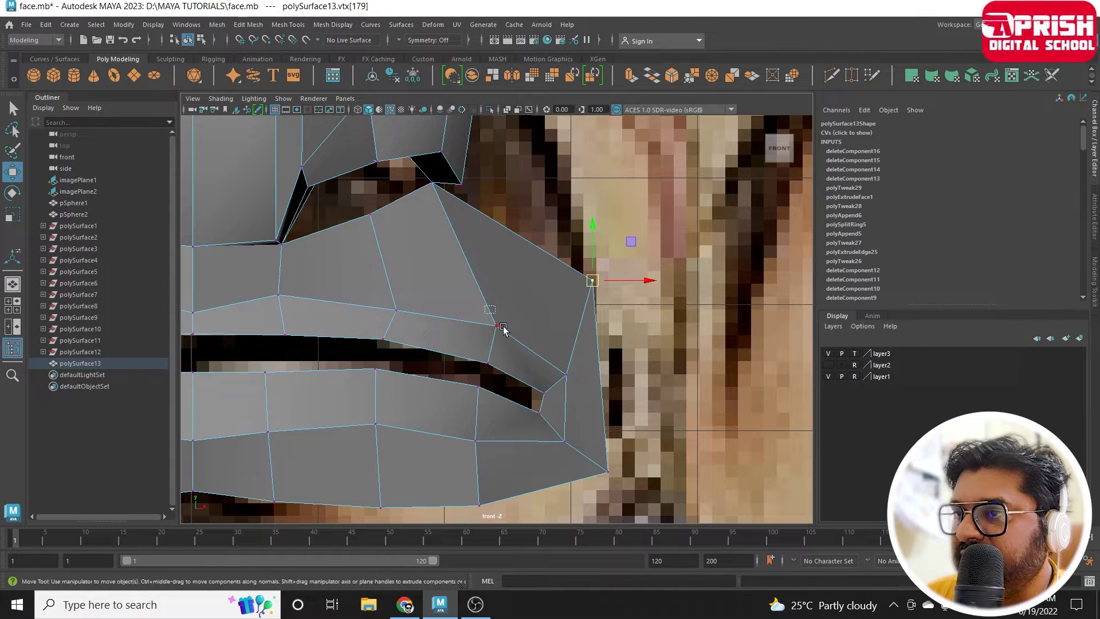
Raise three lip-edge vertices to follow the reference lip line.
click(496, 325)
drag(496, 326, 480, 302)
click(566, 374)
drag(566, 374, 563, 348)
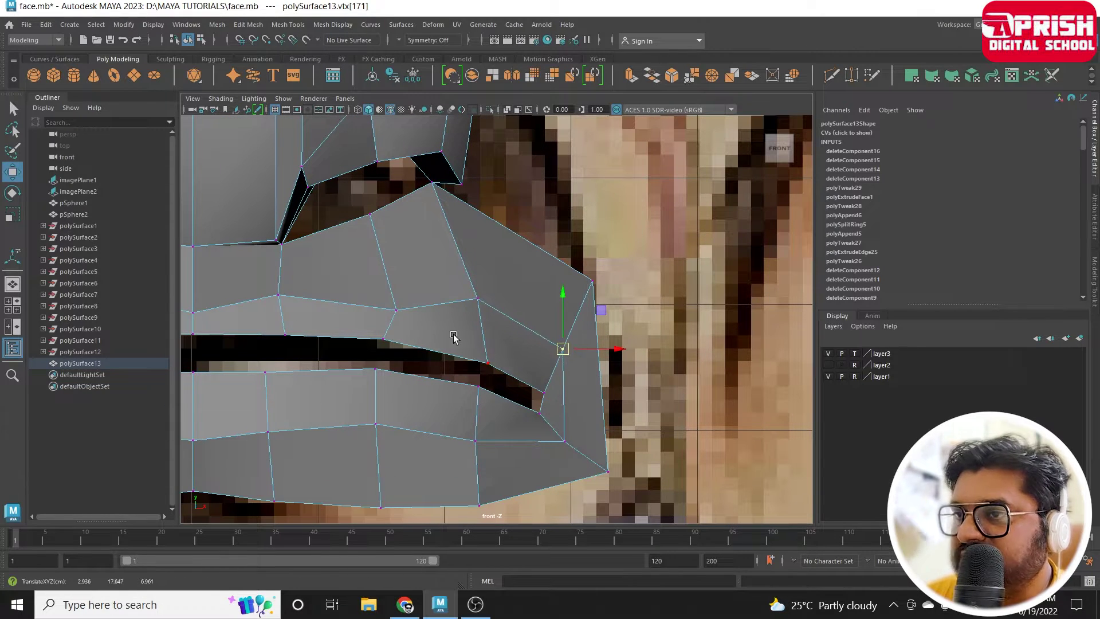
click(396, 310)
drag(396, 309, 393, 284)
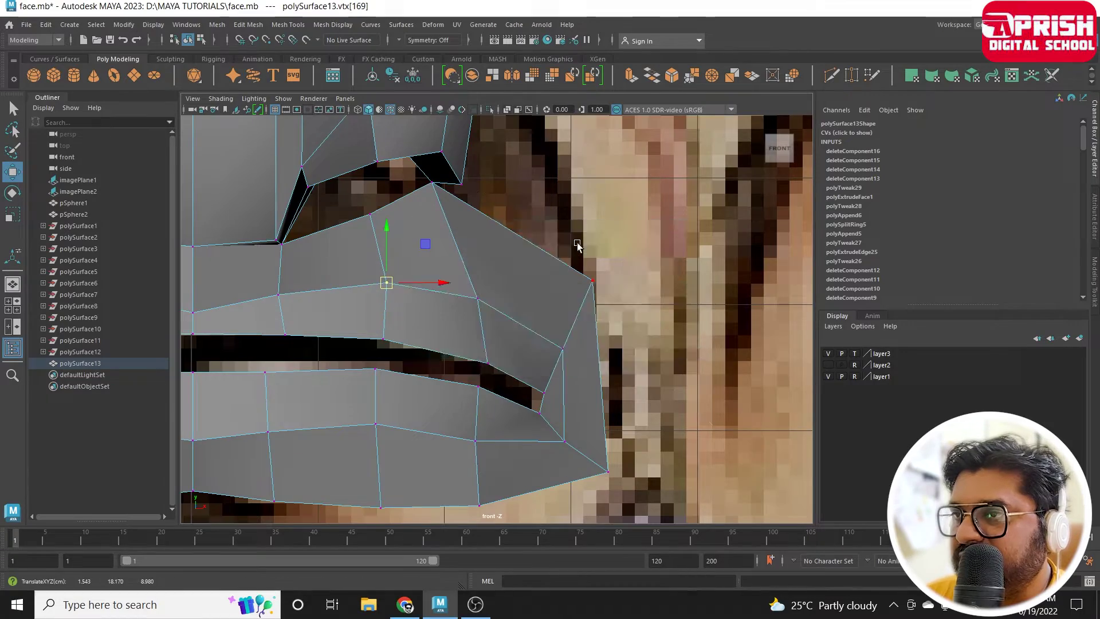
Select two neighbouring mouth-edge vertices in perspective.
mouse_move(577, 245)
alt+mouse_down()
mouse_move(544, 261)
mouse_move(627, 242)
mouse_move(574, 238)
alt+mouse_up()
click(555, 289)
click(576, 274)
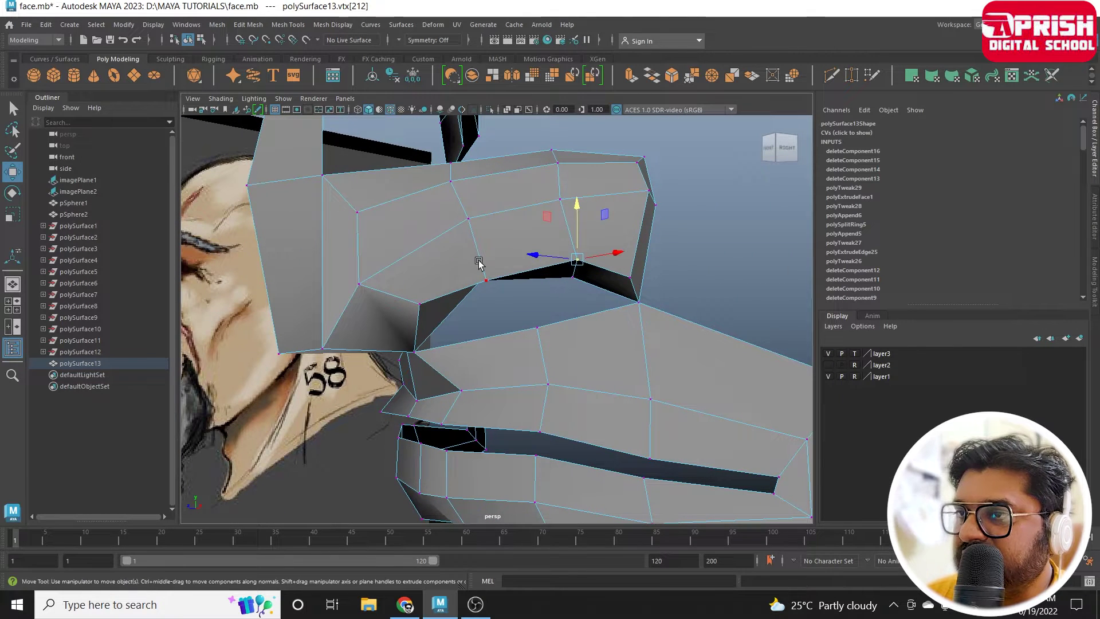
click(487, 279)
drag(485, 252, 486, 235)
alt+drag(595, 319, 572, 325)
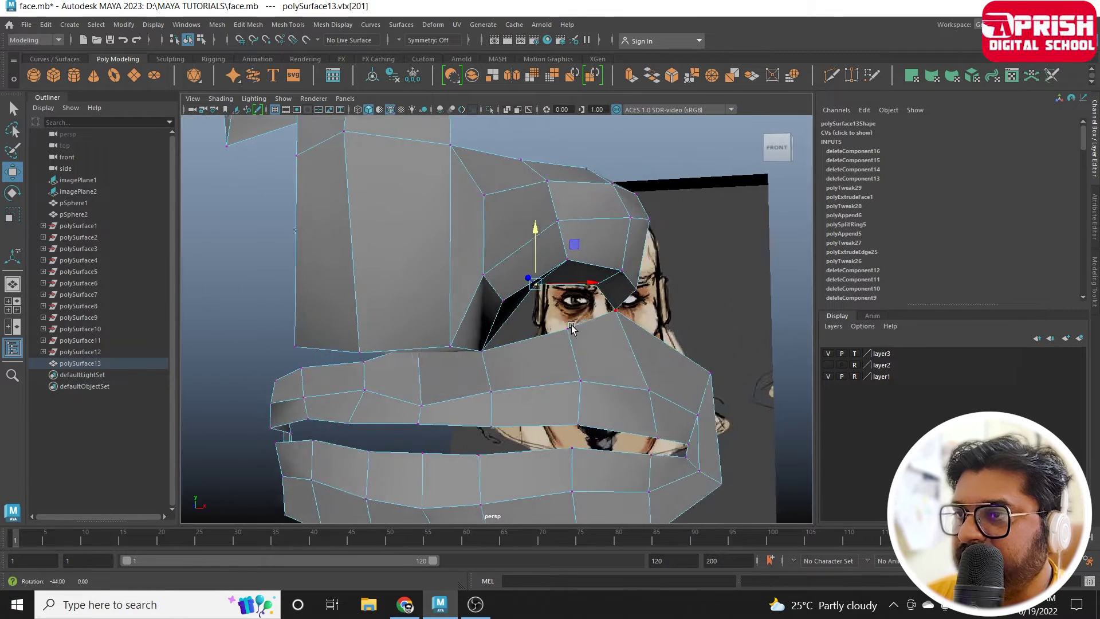
key(3)
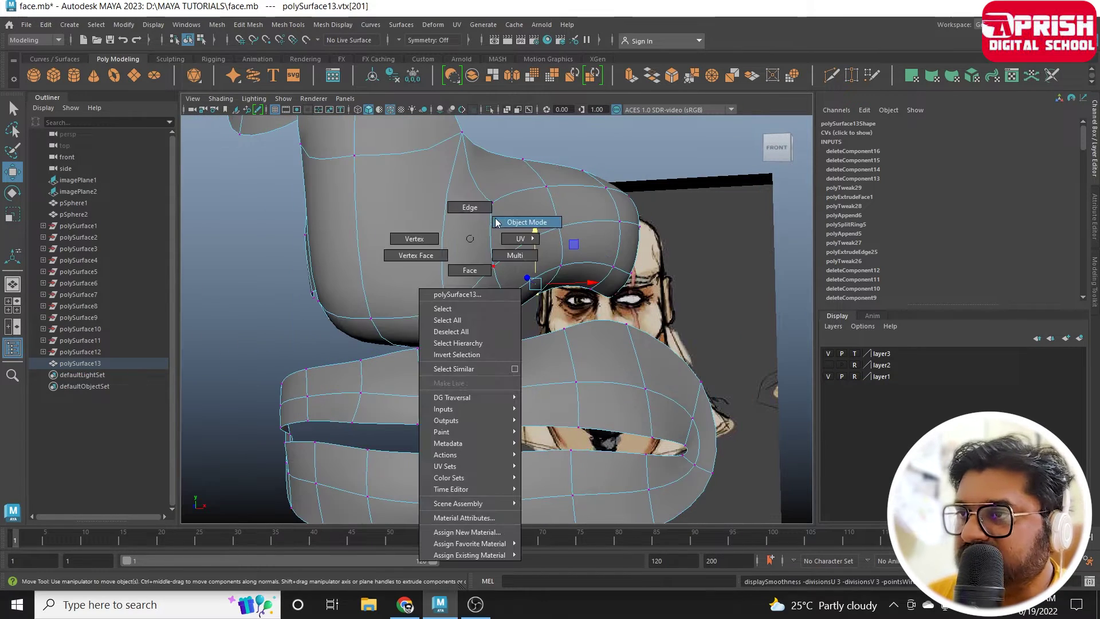
right_drag(476, 262, 533, 222)
scroll(682, 361, down, 3)
mouse_move(682, 361)
alt+mouse_down()
mouse_move(606, 345)
mouse_move(683, 354)
alt+mouse_up()
scroll(582, 404, up, 3)
mouse_move(583, 404)
alt+mouse_down()
mouse_move(518, 338)
mouse_move(448, 295)
alt+mouse_up()
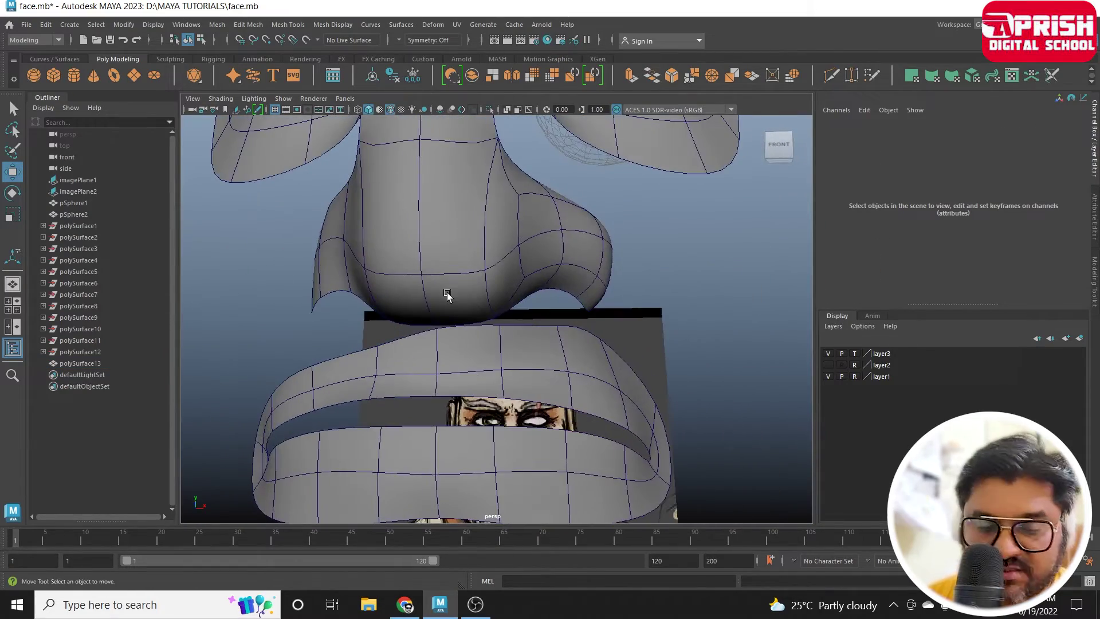
click(447, 294)
key(1)
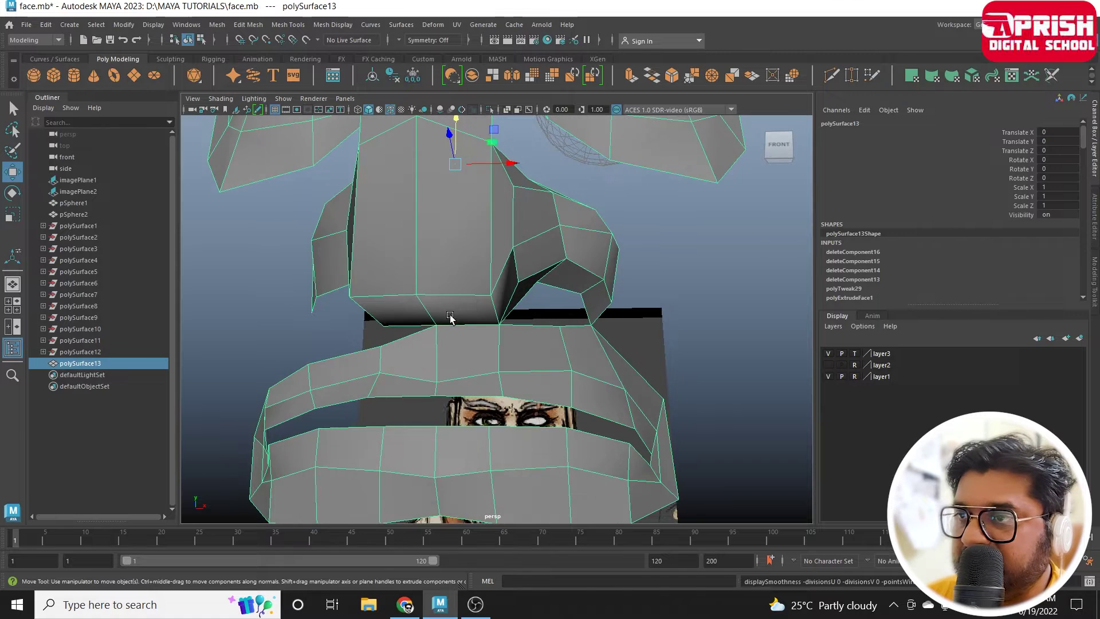
scroll(447, 294, up, 2)
right_drag(450, 261, 393, 260)
Merge three nose-base vertices into their matching upper-lip vertices to close the gaps.
click(436, 321)
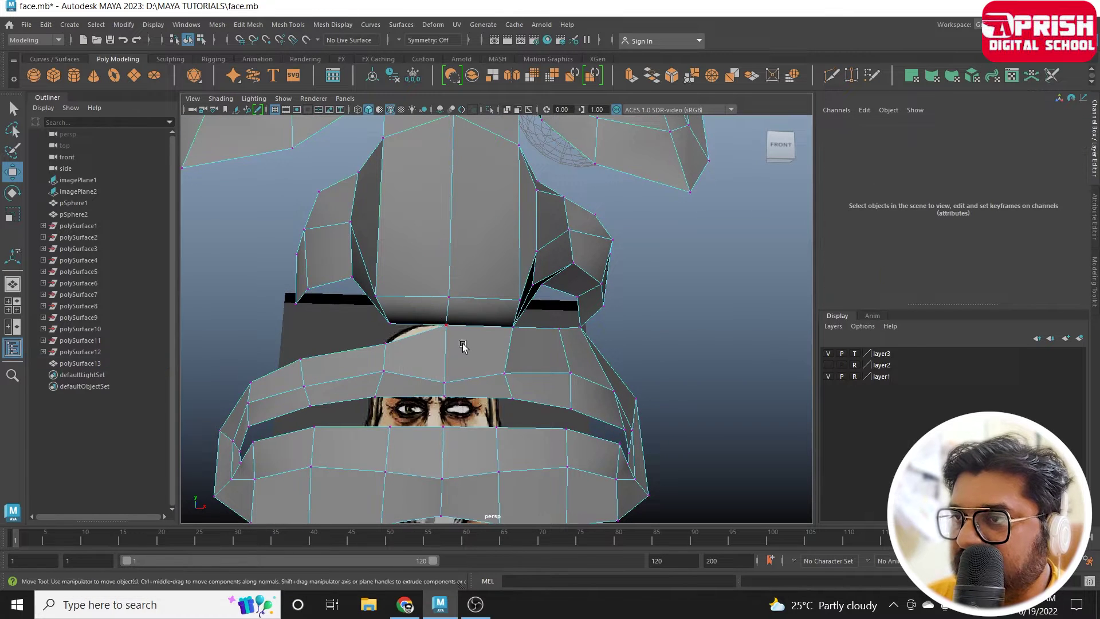
click(691, 75)
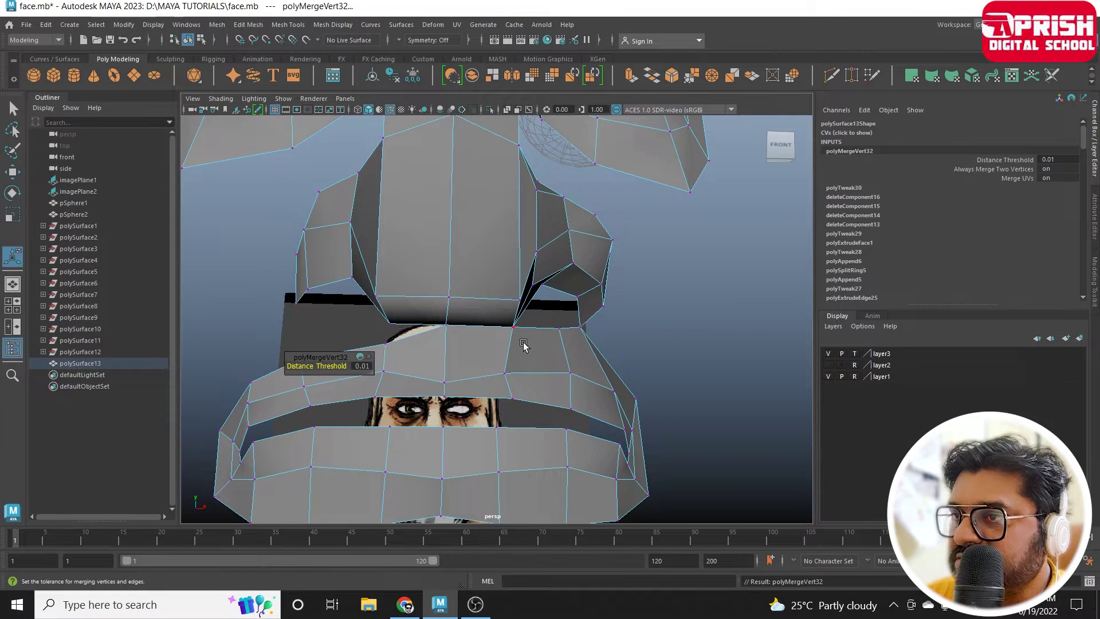
drag(524, 342, 508, 323)
key(g)
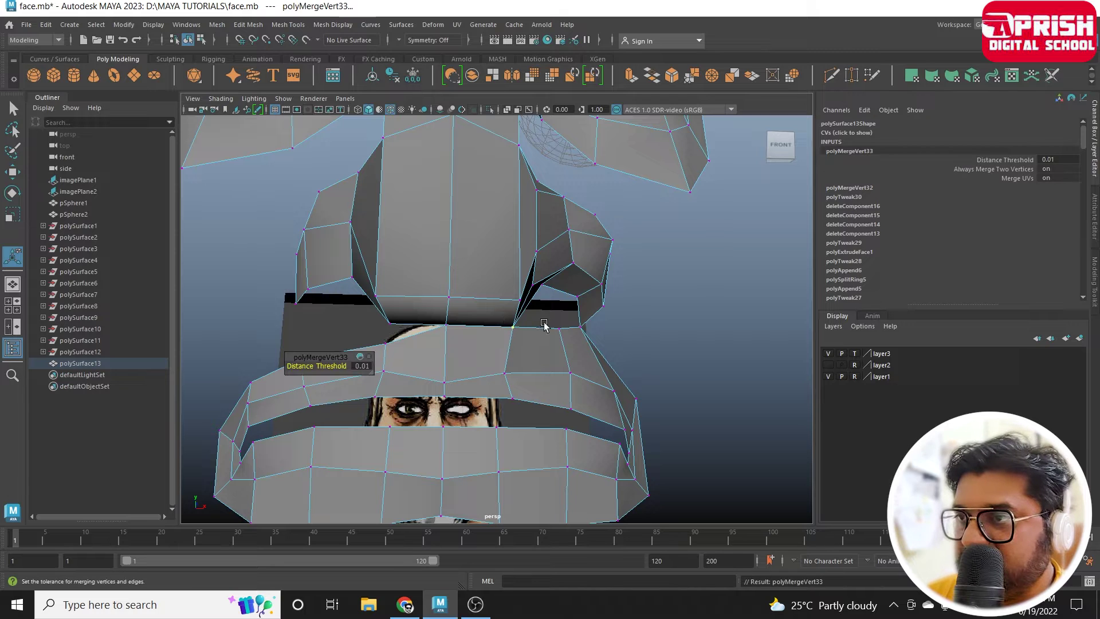
key(g)
mouse_move(575, 315)
mouse_down()
mouse_move(589, 331)
mouse_move(417, 322)
mouse_up()
In the front view, delete the left-half faces of the mask.
alt+drag(587, 319, 410, 258)
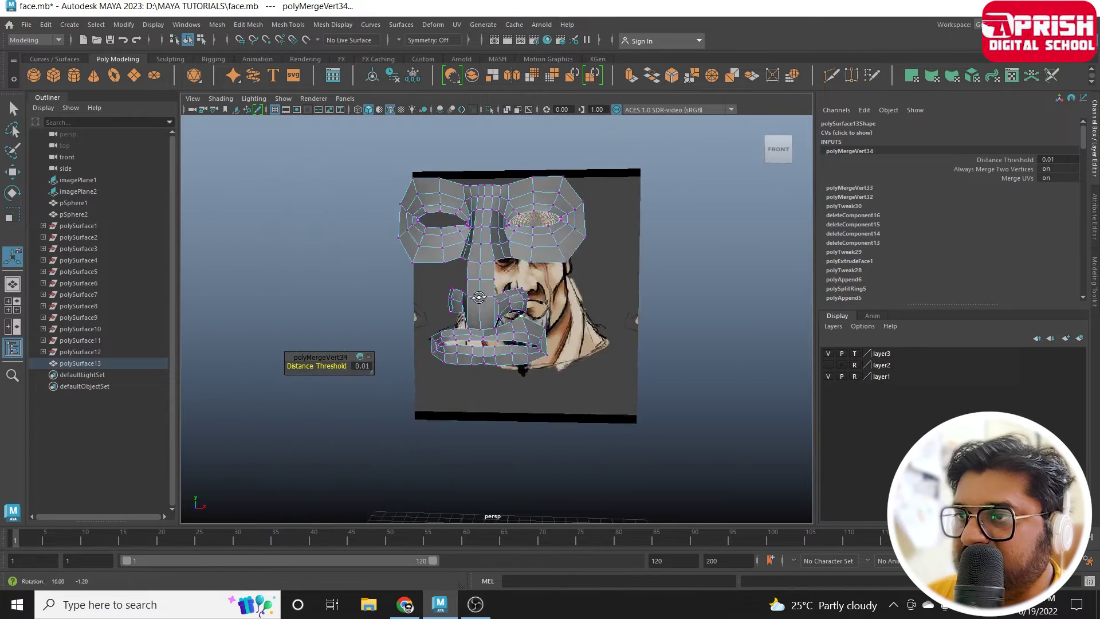
key(space)
key(space)
scroll(492, 370, down, 10)
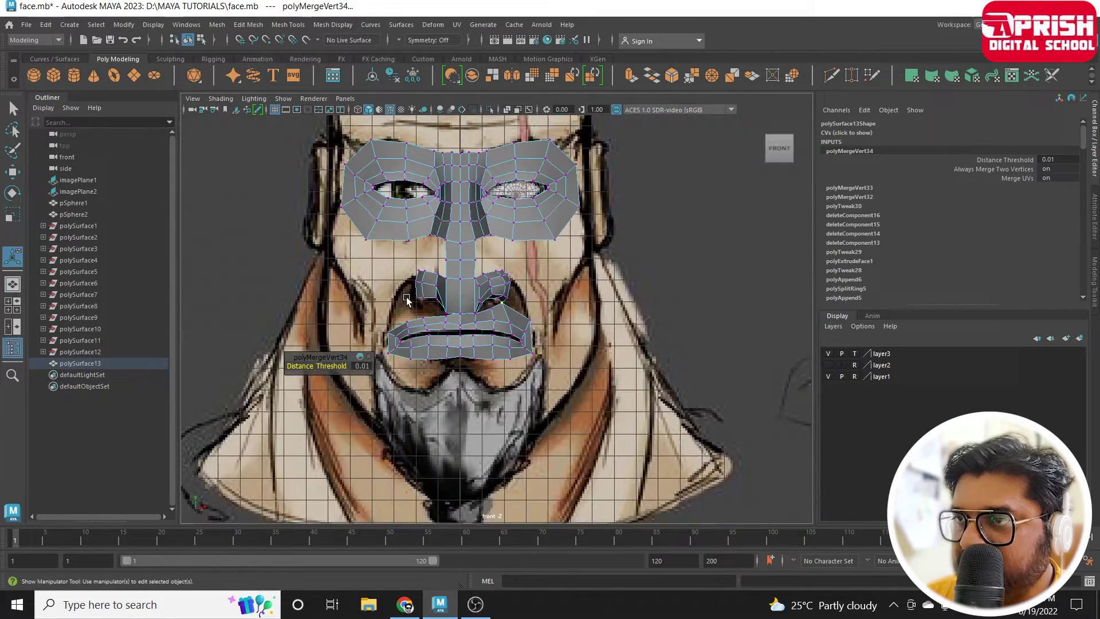
right_drag(372, 223, 332, 184)
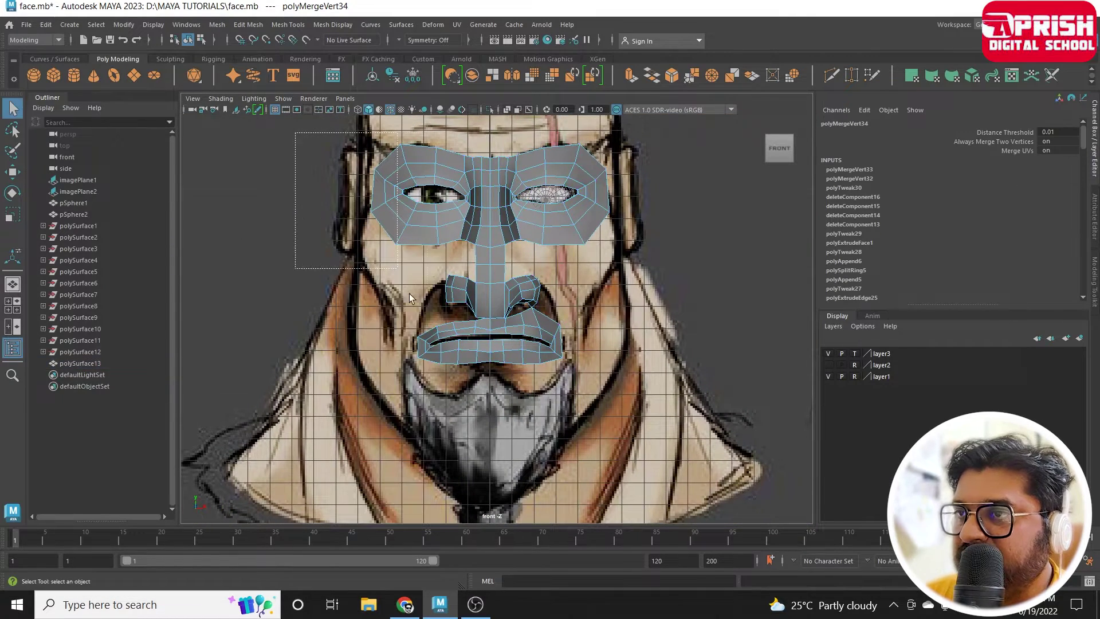
drag(477, 427, 483, 433)
key(Delete)
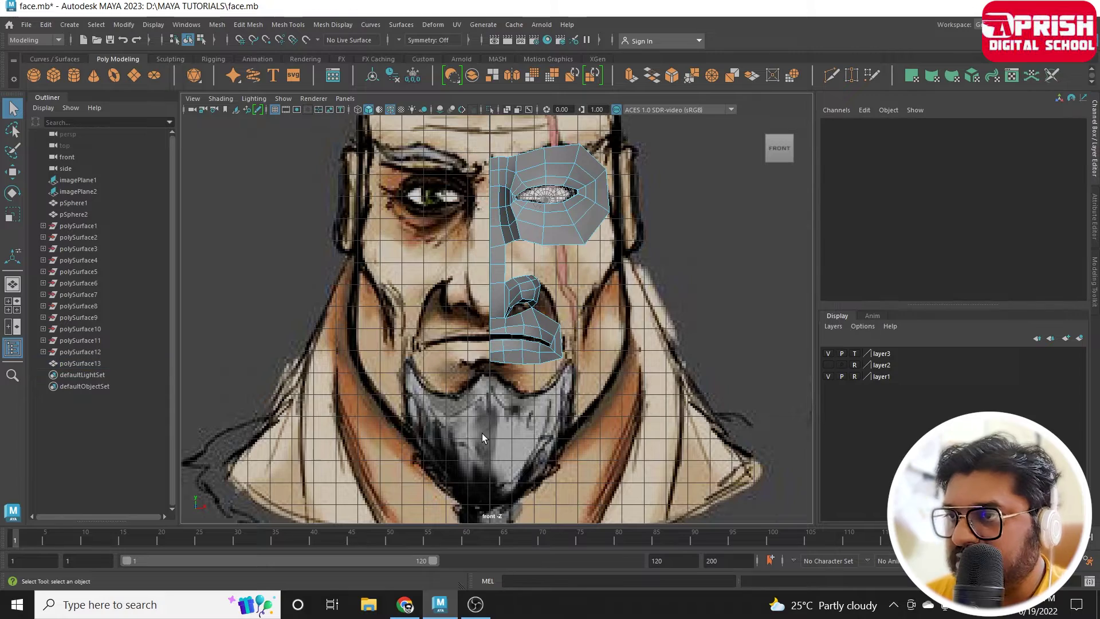
key(space)
key(space)
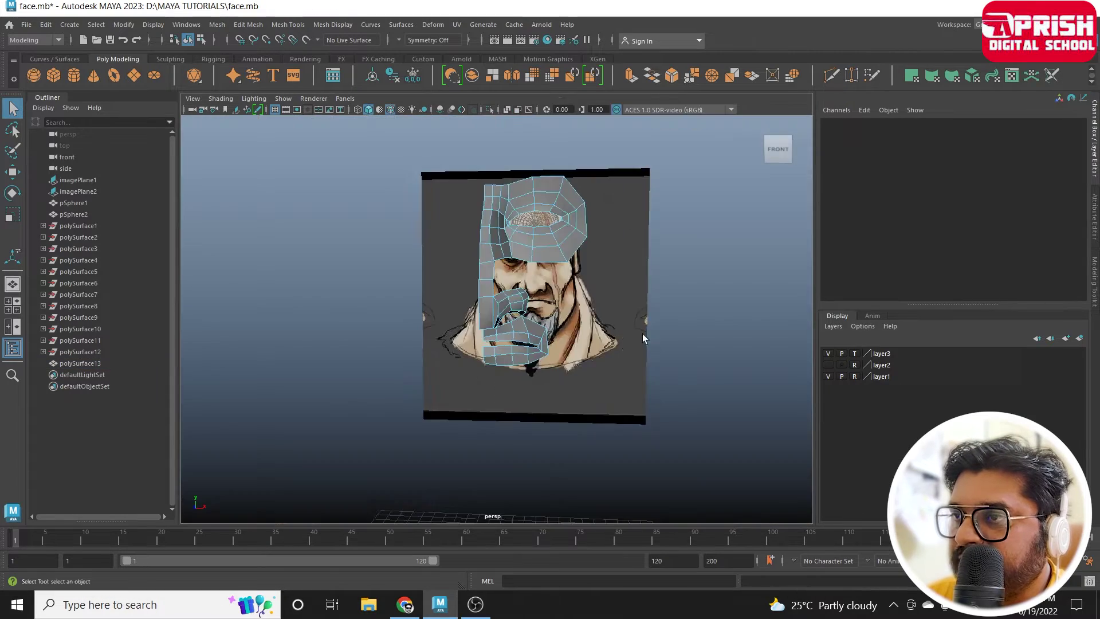
In the side view, insert an edge loop across the upper-lip faces and move it upward.
mouse_move(642, 333)
alt+mouse_down()
mouse_move(551, 381)
mouse_move(609, 383)
alt+mouse_up()
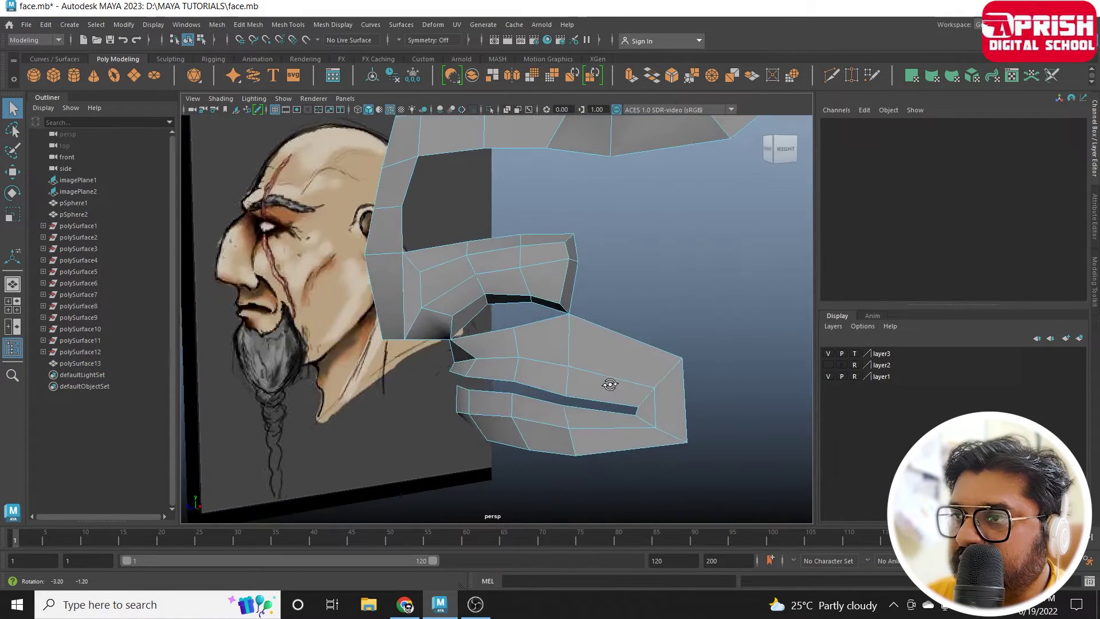
key(space)
drag(647, 471, 657, 481)
scroll(541, 426, down, 3)
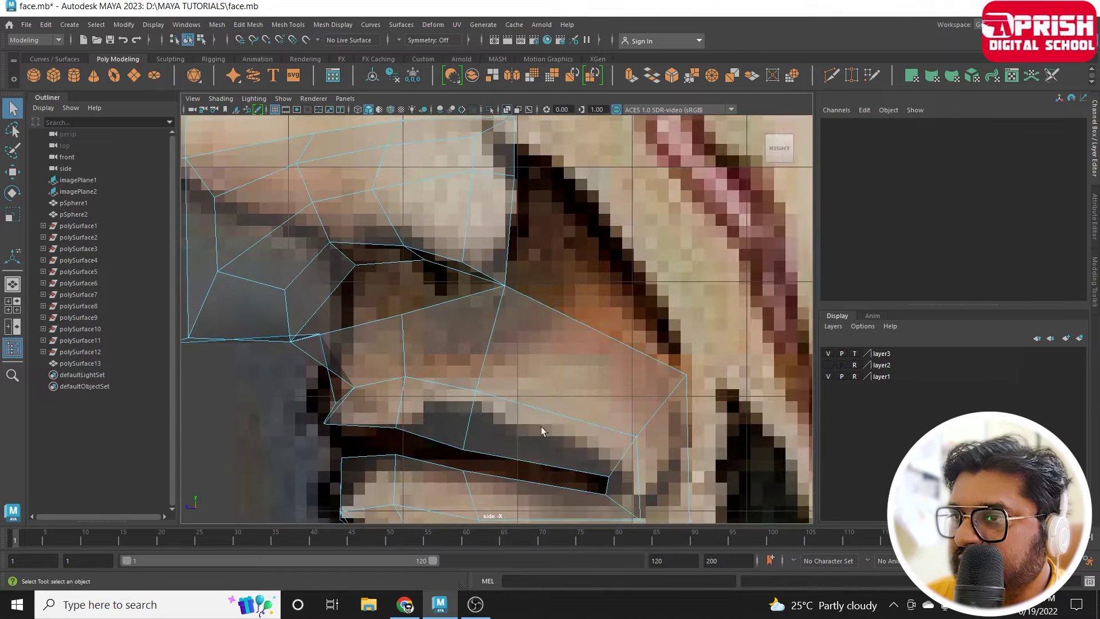
scroll(516, 401, down, 3)
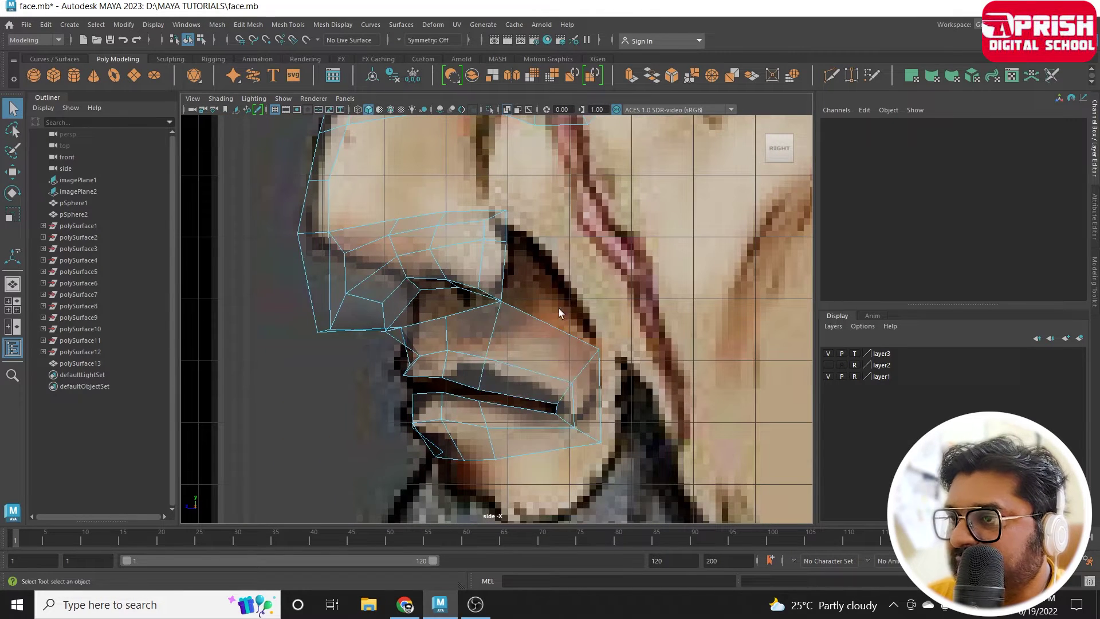
click(288, 25)
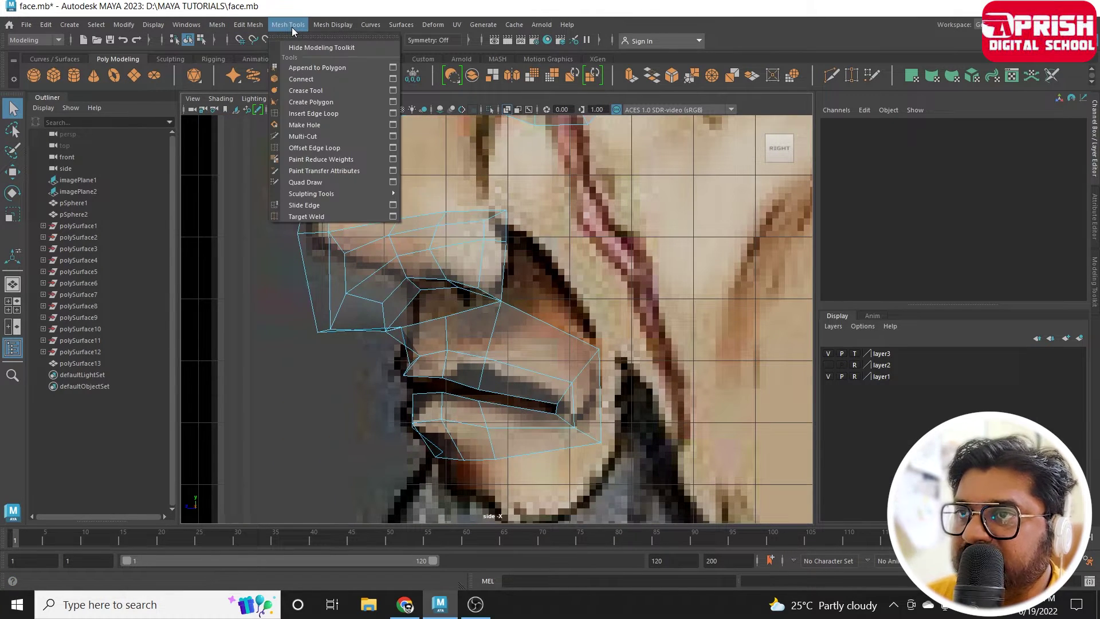
click(312, 116)
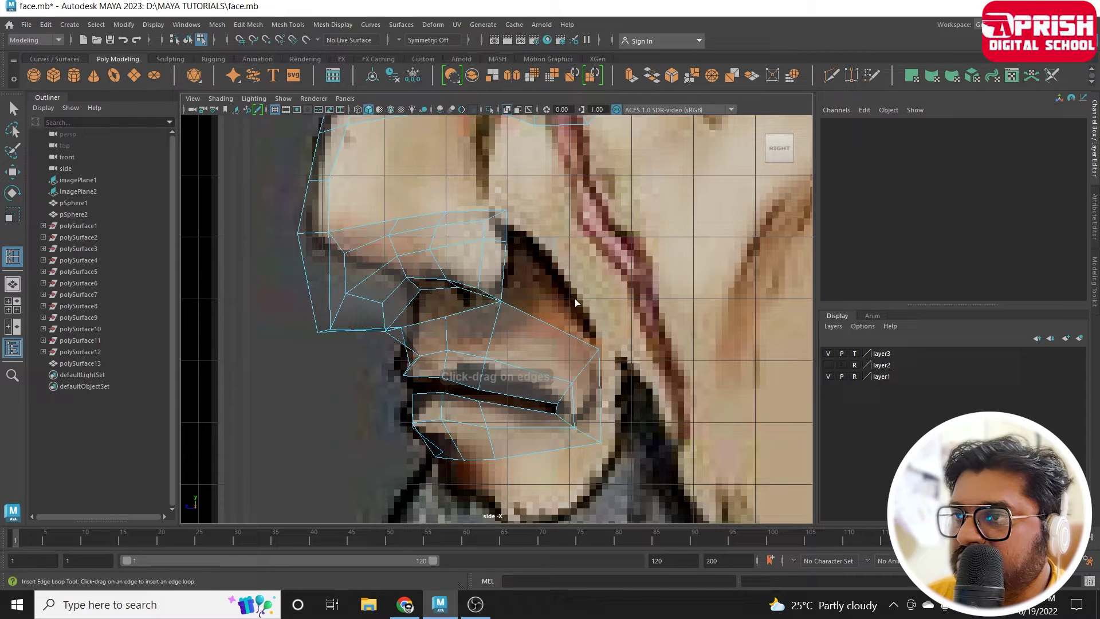
click(551, 322)
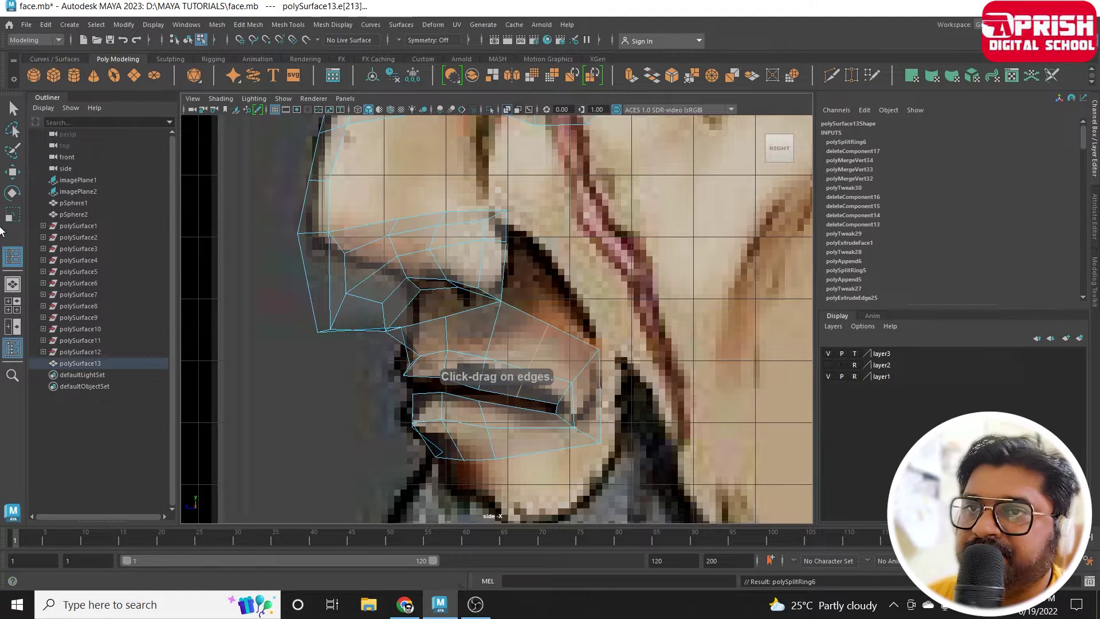
key(w)
right_drag(526, 319, 525, 272)
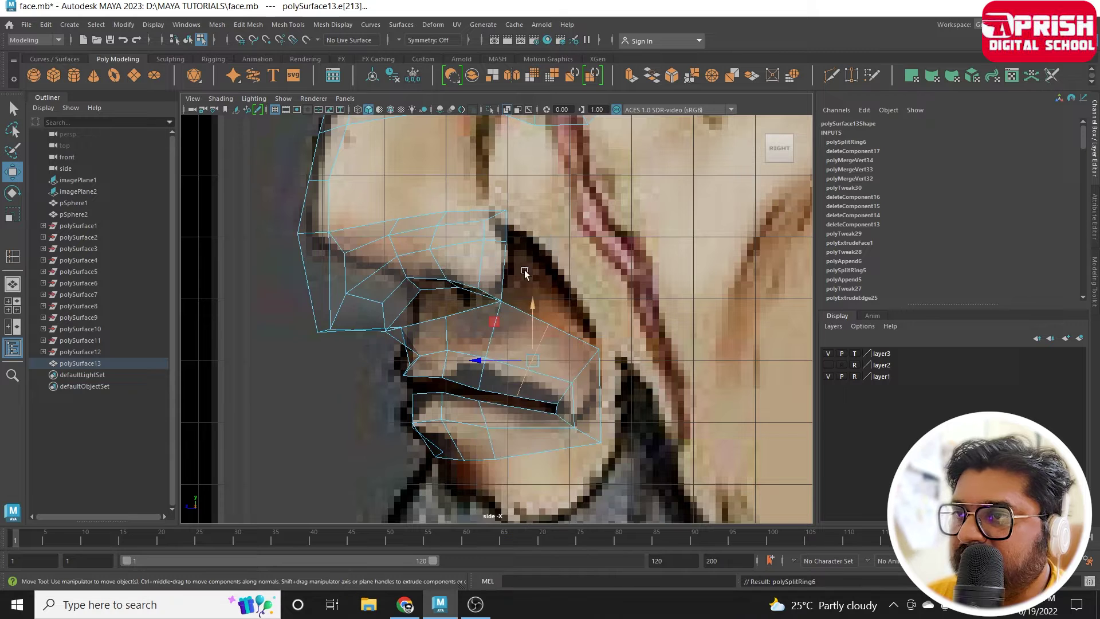
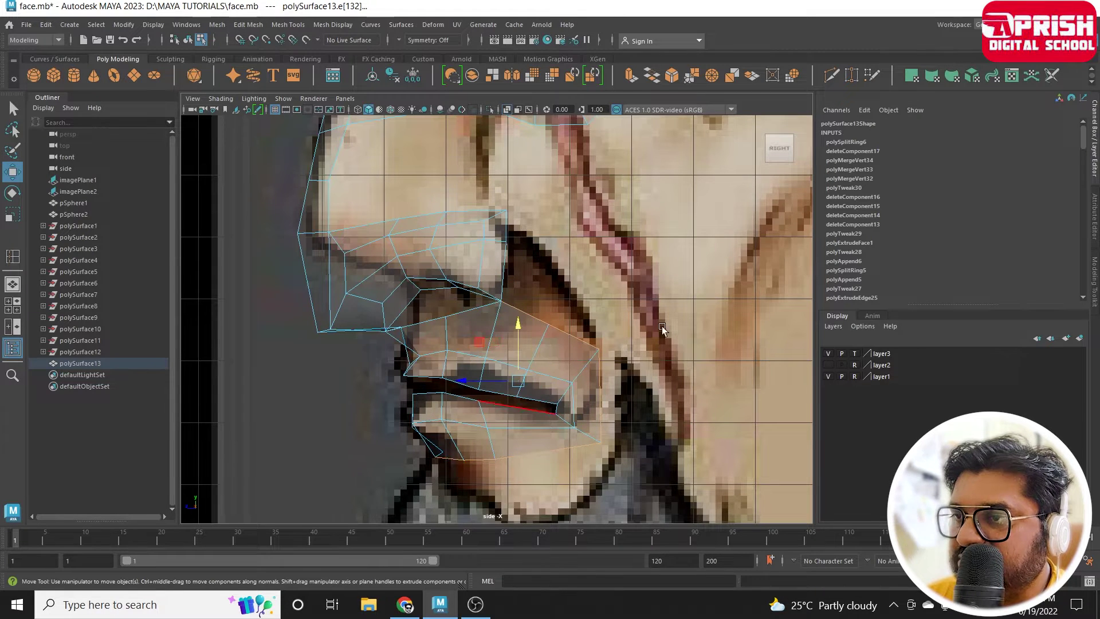
Extrude the mouth strip's top edge and pull it up toward the nose.
key(space)
key(space)
mouse_move(656, 226)
alt+mouse_down()
mouse_move(544, 344)
mouse_move(494, 421)
alt+mouse_up()
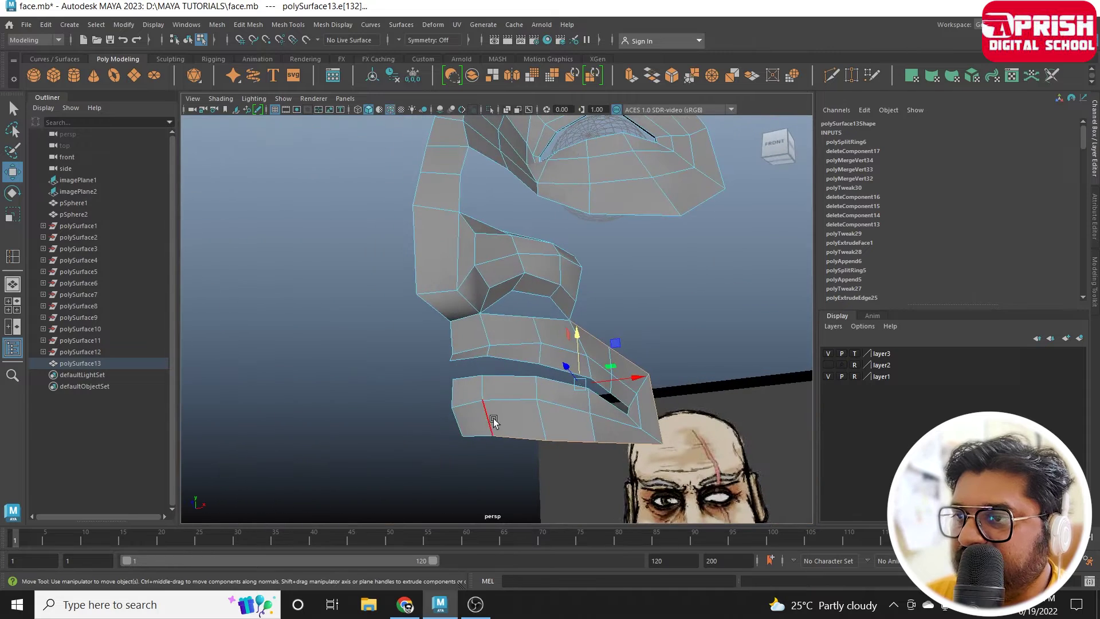
key(space)
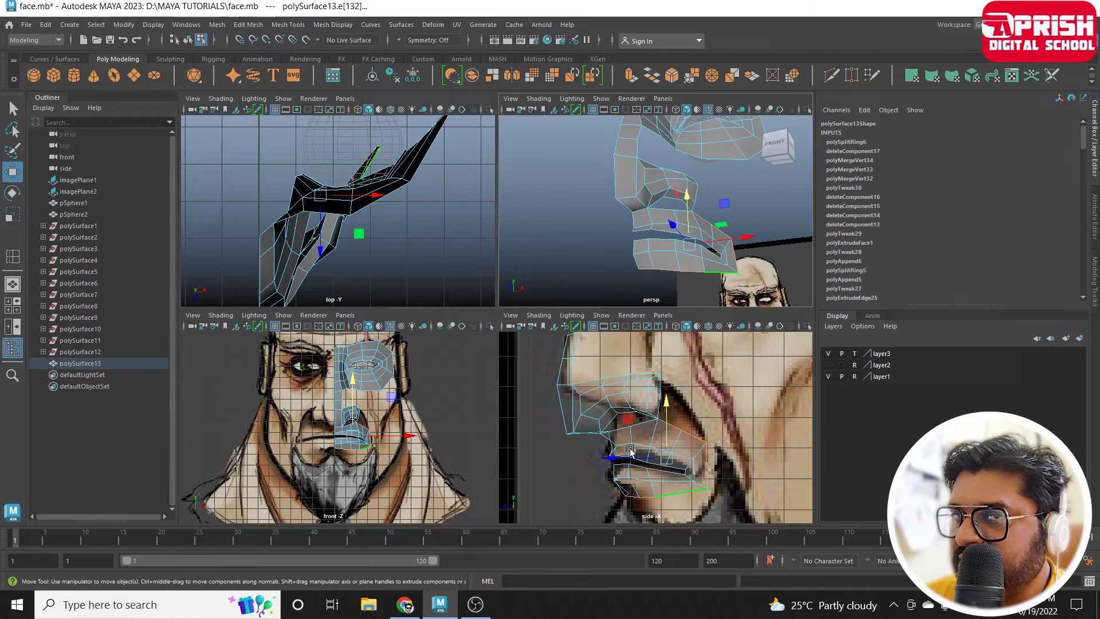
key(space)
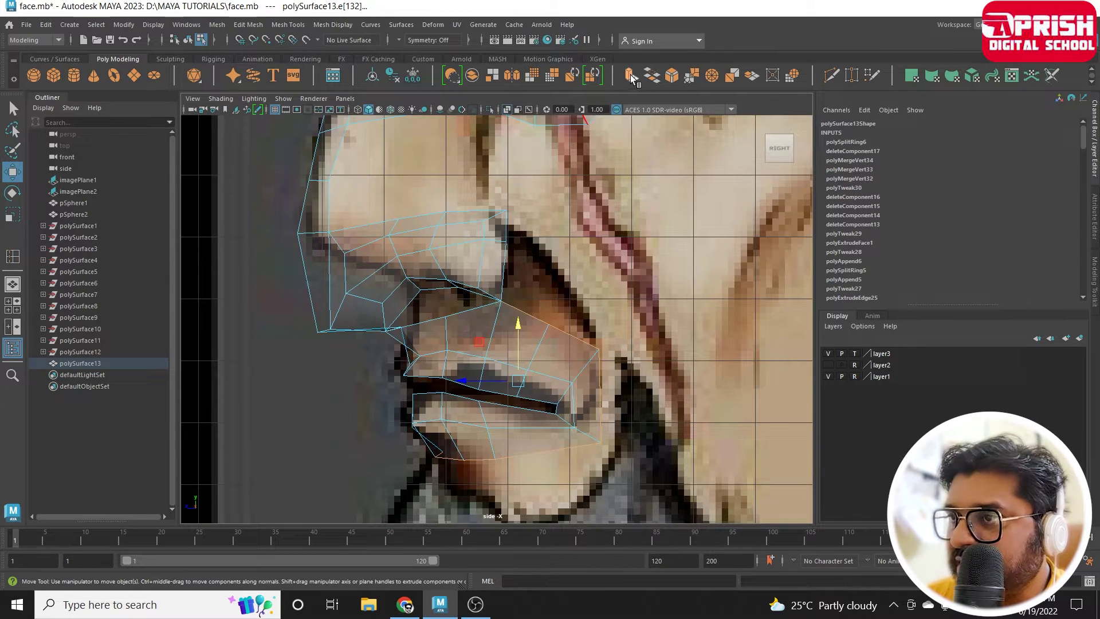
click(631, 77)
drag(544, 283, 579, 226)
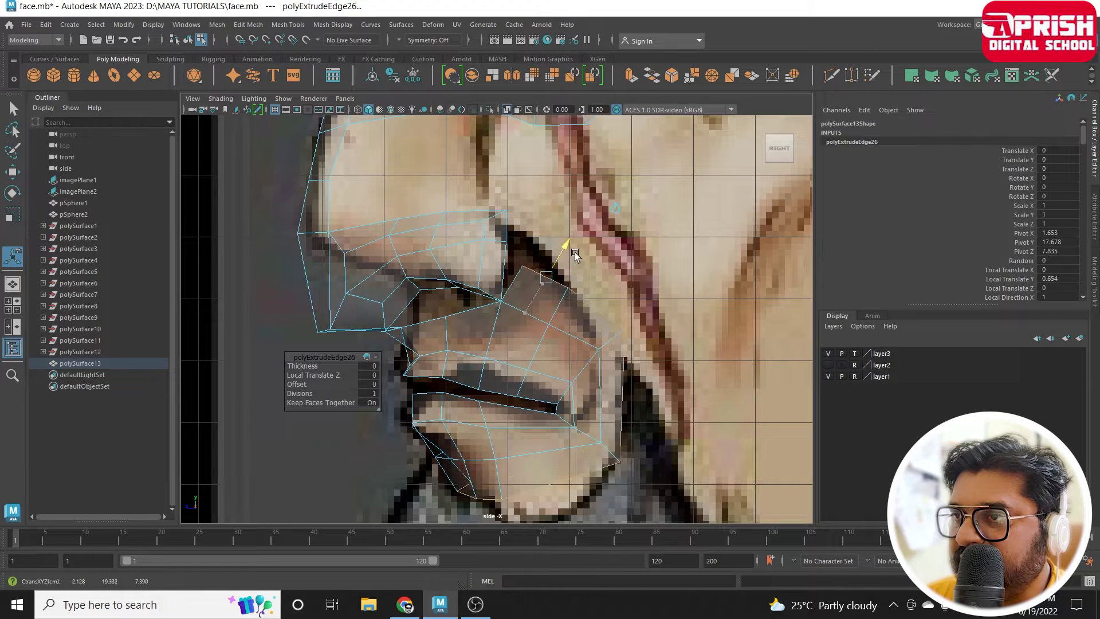
In vertex mode, move the new strip's corner vertex up-left beside the nose.
scroll(505, 296, up, 2)
right_drag(504, 297, 499, 264)
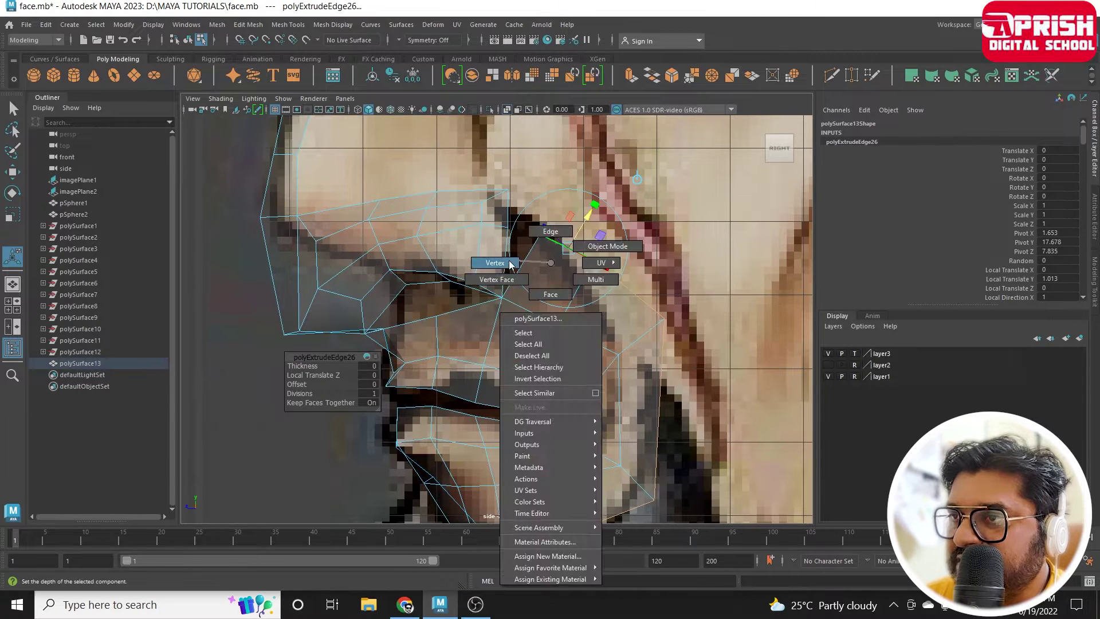
click(12, 172)
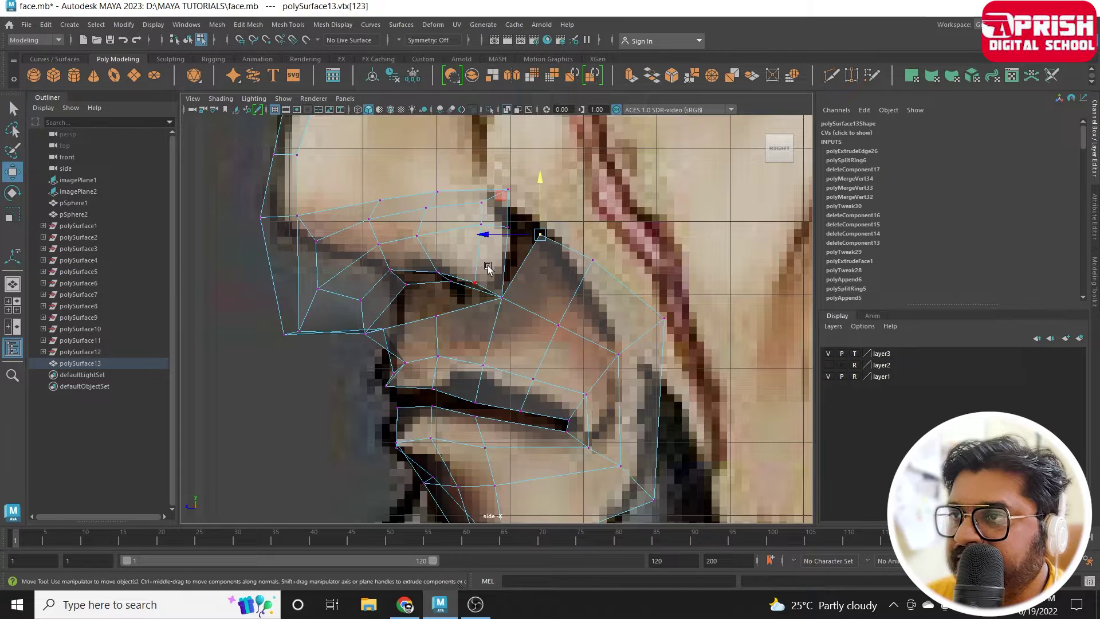
scroll(467, 244, up, 2)
drag(521, 246, 481, 233)
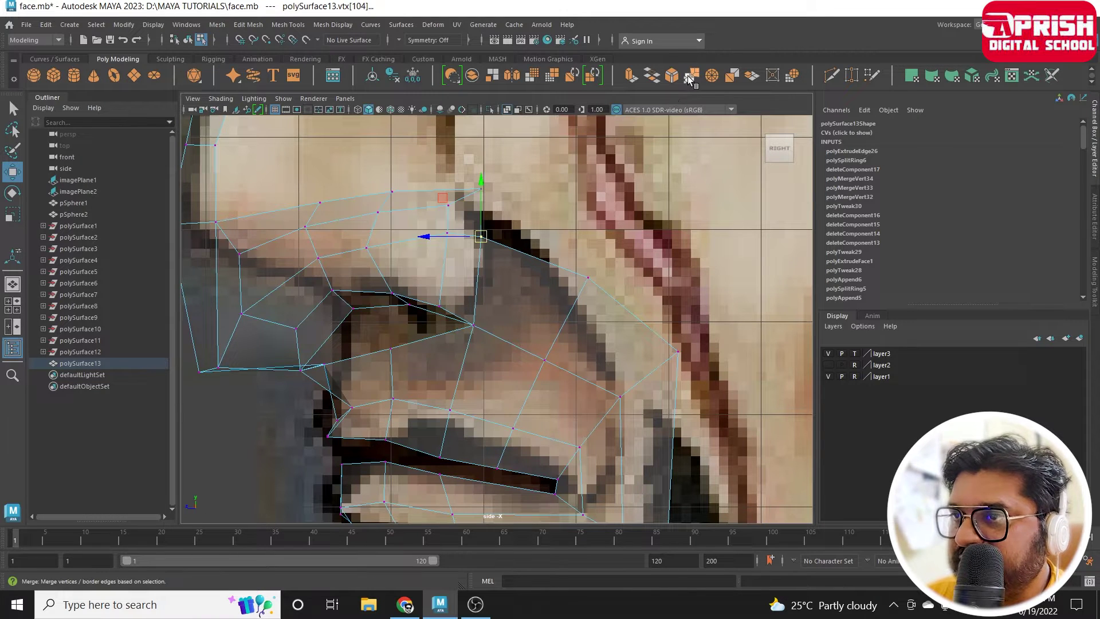
Weld the new corner vertex into the nose vertex and shift the cheek-strip vertices left.
drag(481, 236, 592, 282)
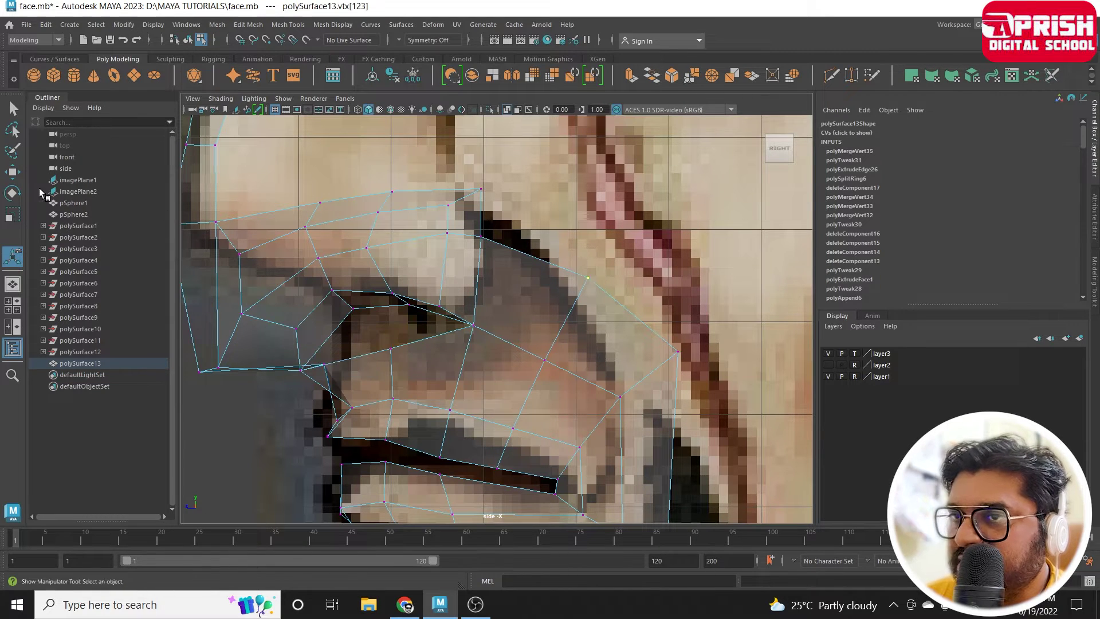
drag(587, 296, 575, 289)
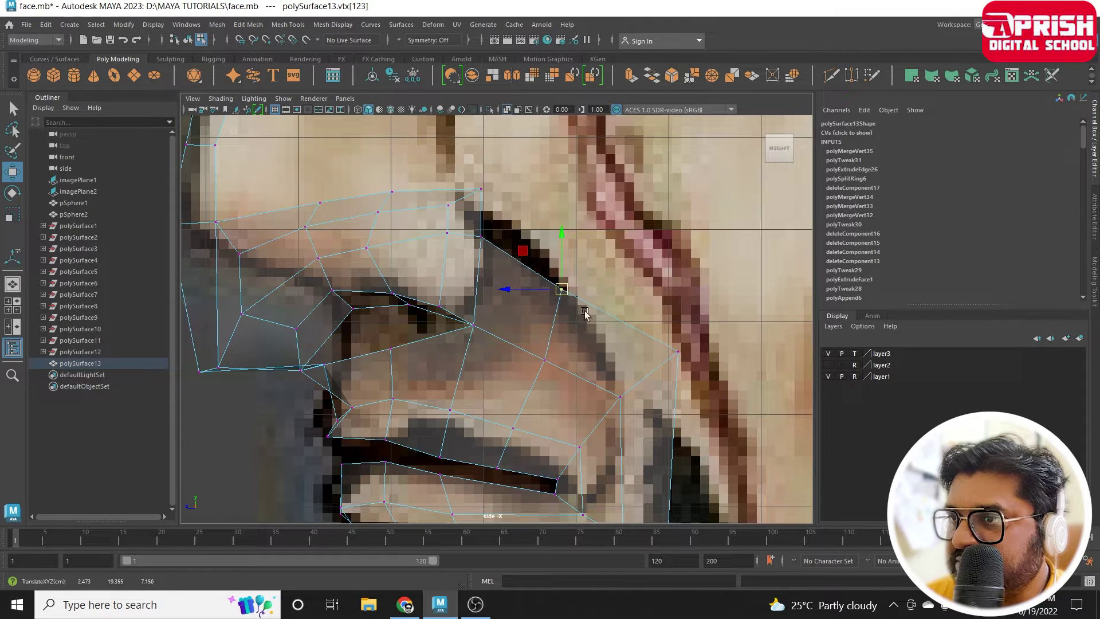
mouse_move(678, 351)
mouse_down()
mouse_move(634, 363)
mouse_move(602, 413)
mouse_up()
click(622, 397)
alt+middle_drag(603, 412, 557, 390)
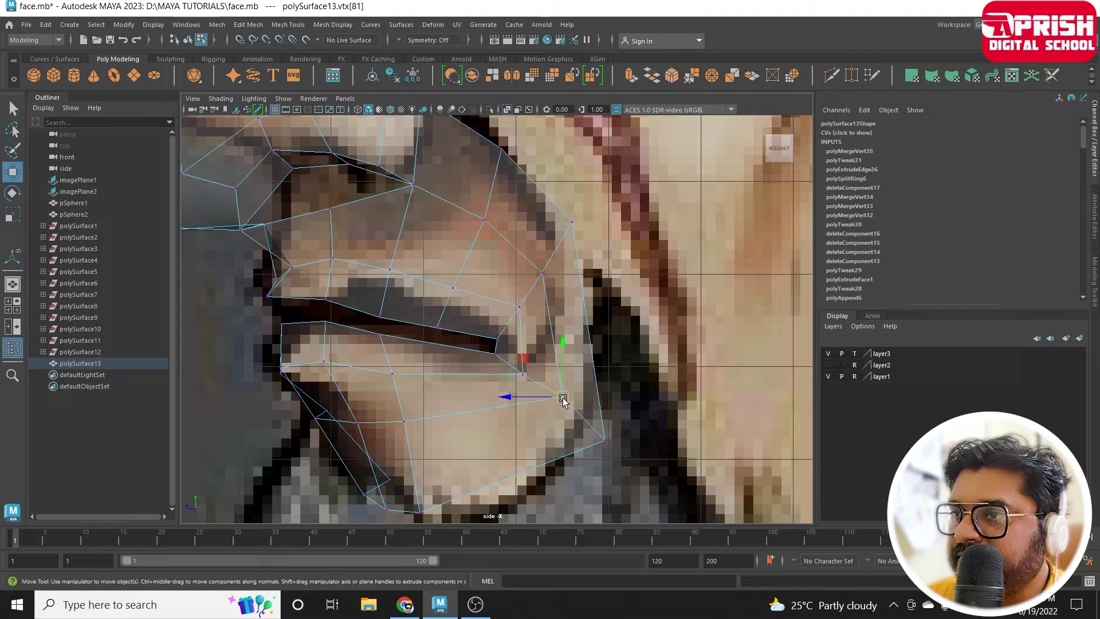
drag(562, 398, 542, 392)
Move the jaw and chin-edge vertices up onto the side reference's jaw outline.
click(605, 441)
drag(605, 441, 586, 402)
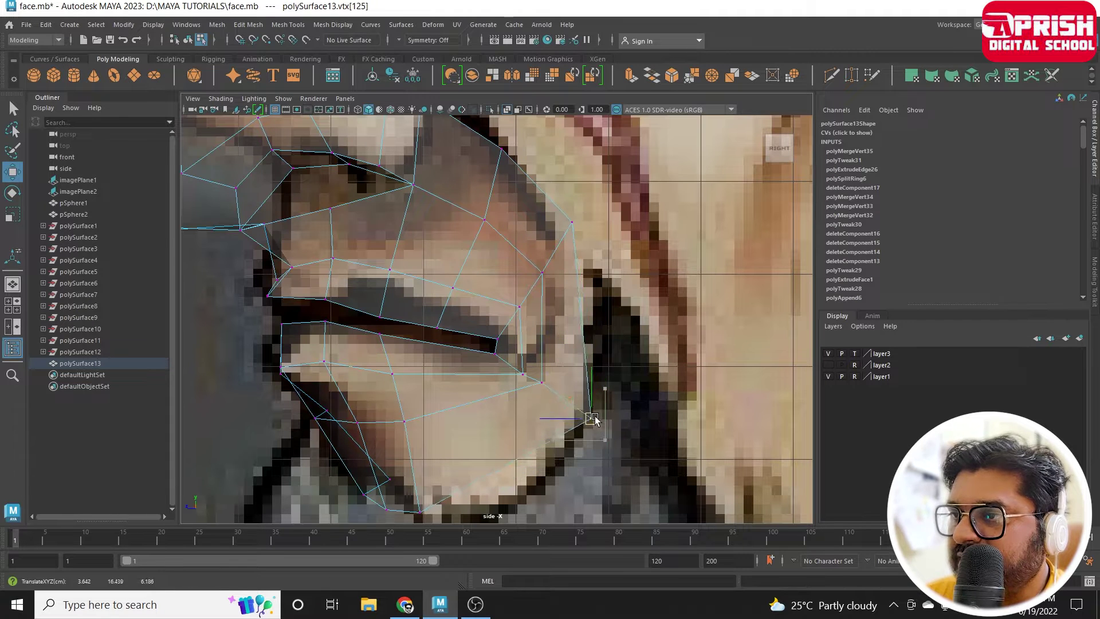
alt+middle_drag(590, 411, 610, 361)
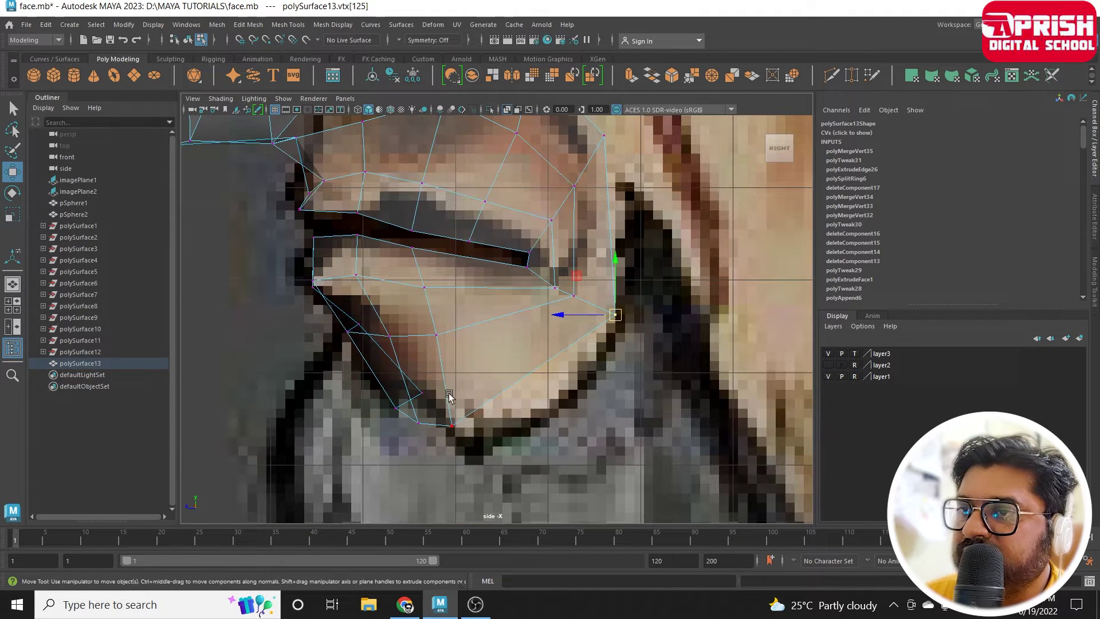
click(452, 425)
drag(462, 427, 483, 415)
click(371, 412)
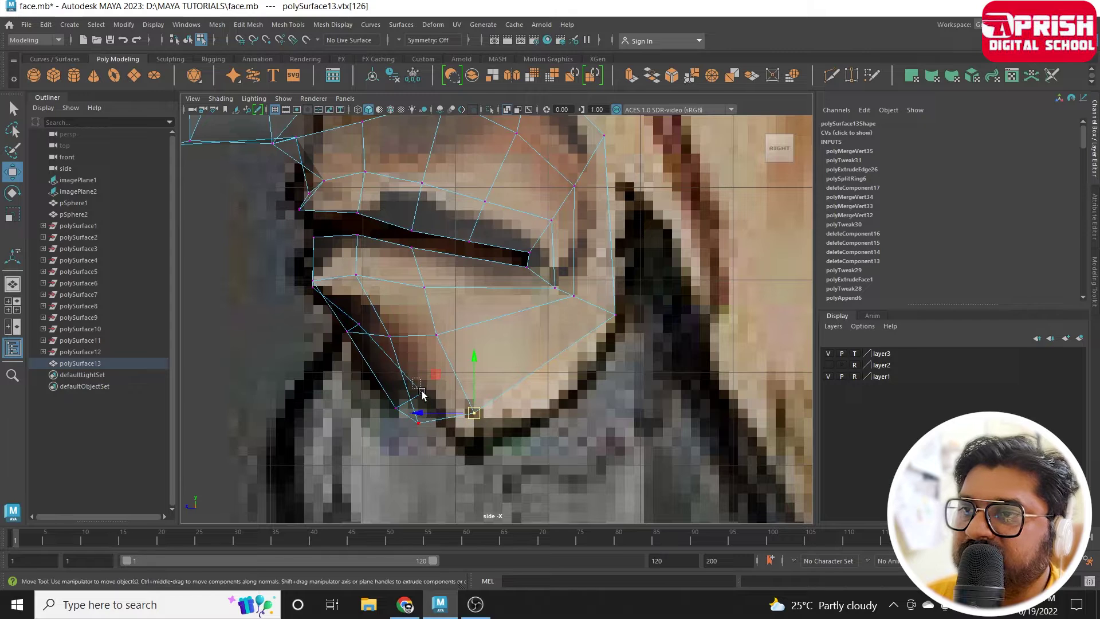
drag(371, 411, 389, 388)
Refine the lower-lip and bottom chin vertices to sit on the side outline.
click(352, 317)
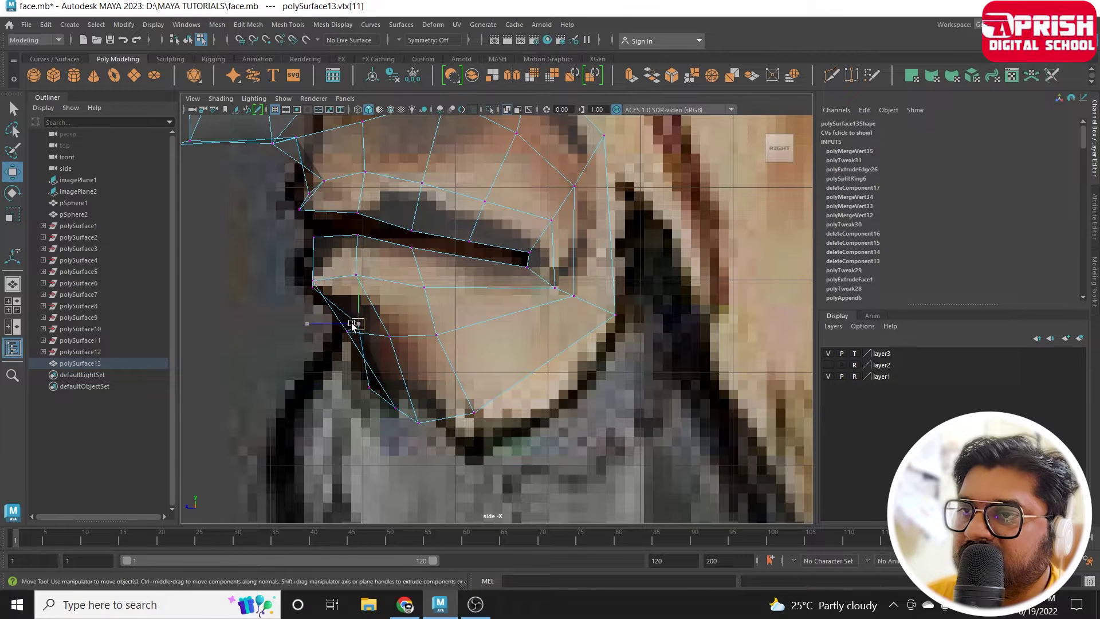
drag(351, 317, 336, 328)
click(418, 422)
drag(420, 423, 427, 415)
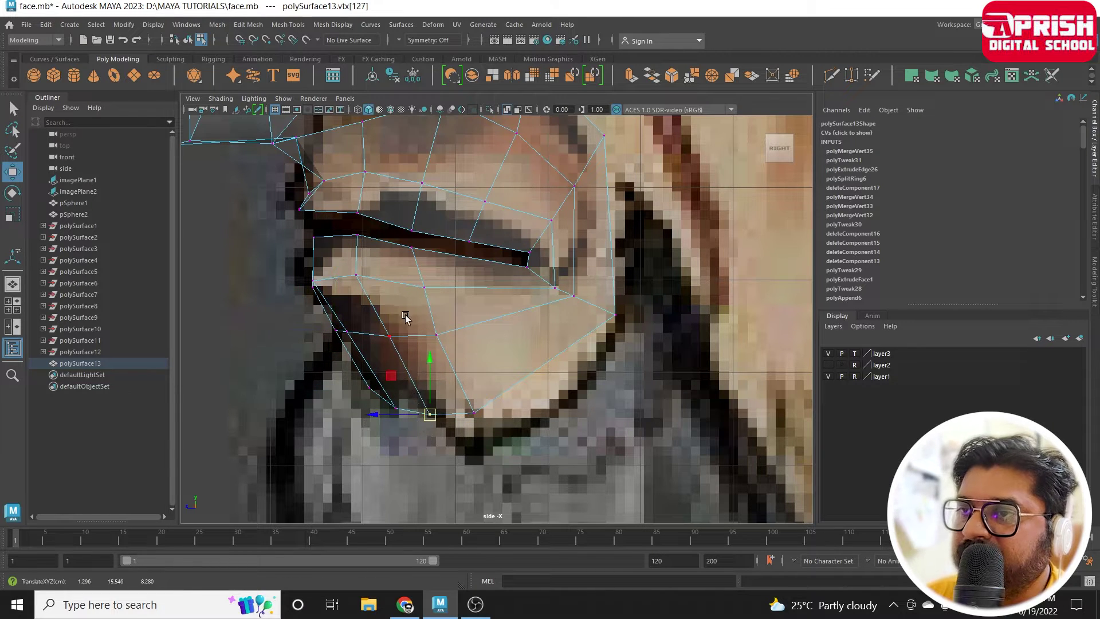
click(437, 335)
drag(437, 335, 453, 334)
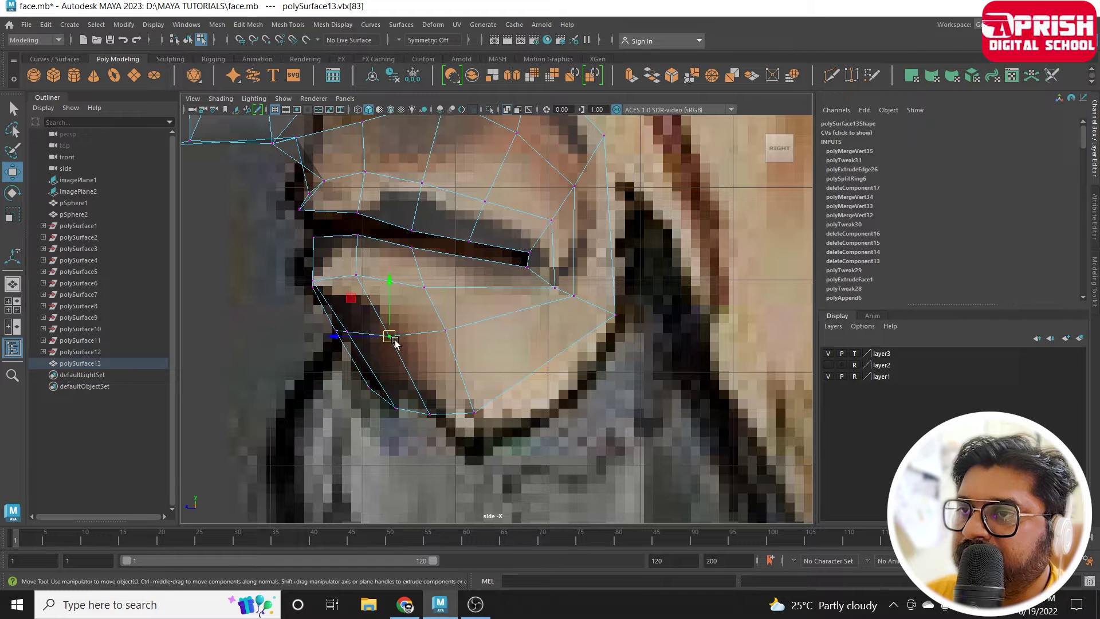
click(467, 426)
drag(460, 427, 468, 428)
Raise the under-lip and neighbouring chin vertices, then check the mask in perspective.
alt+middle_drag(507, 397, 491, 441)
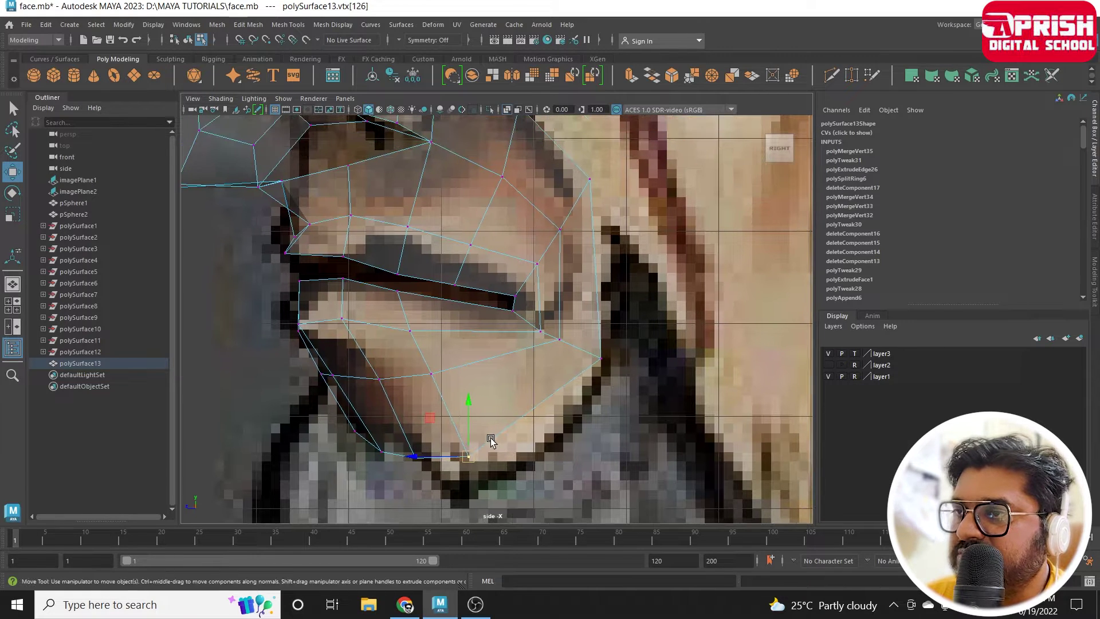
click(431, 374)
drag(435, 379, 328, 368)
click(379, 378)
click(329, 377)
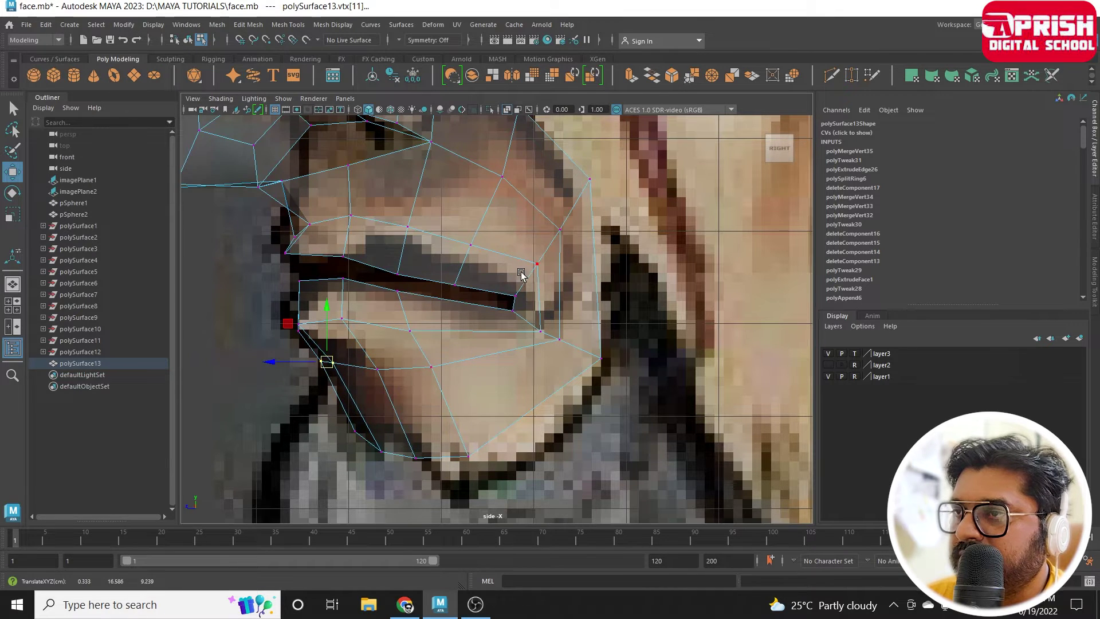
key(space)
key(space)
mouse_move(572, 336)
alt+mouse_down()
mouse_move(411, 388)
mouse_move(365, 383)
mouse_move(403, 376)
mouse_move(508, 413)
alt+mouse_up()
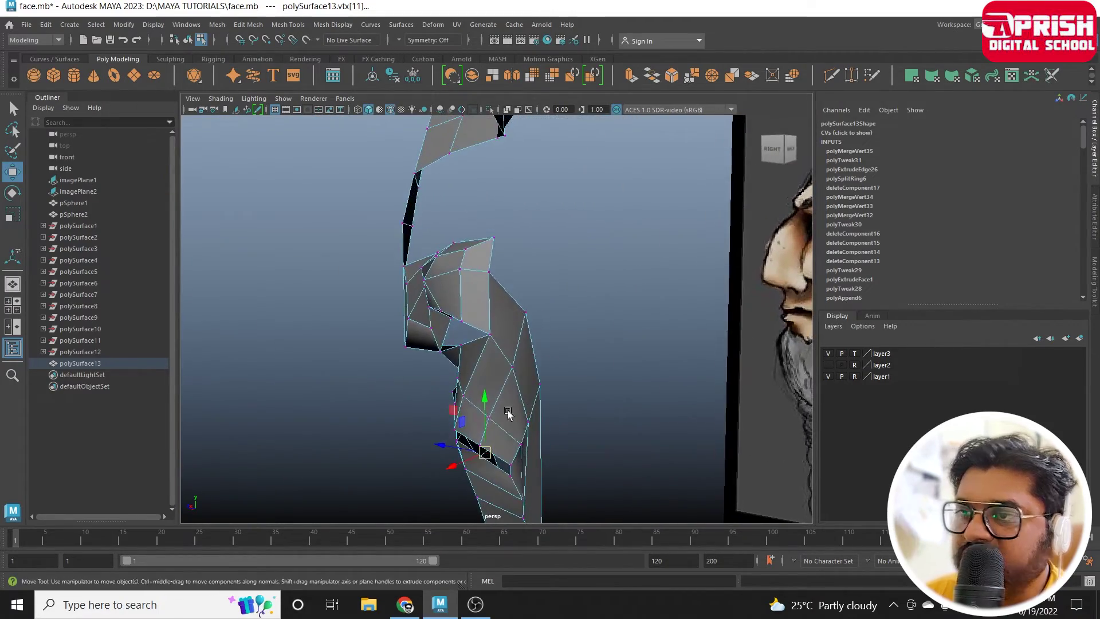
Turn on smooth preview with 3, select the half mask and save the scene.
key(3)
right_drag(482, 265, 536, 246)
click(579, 325)
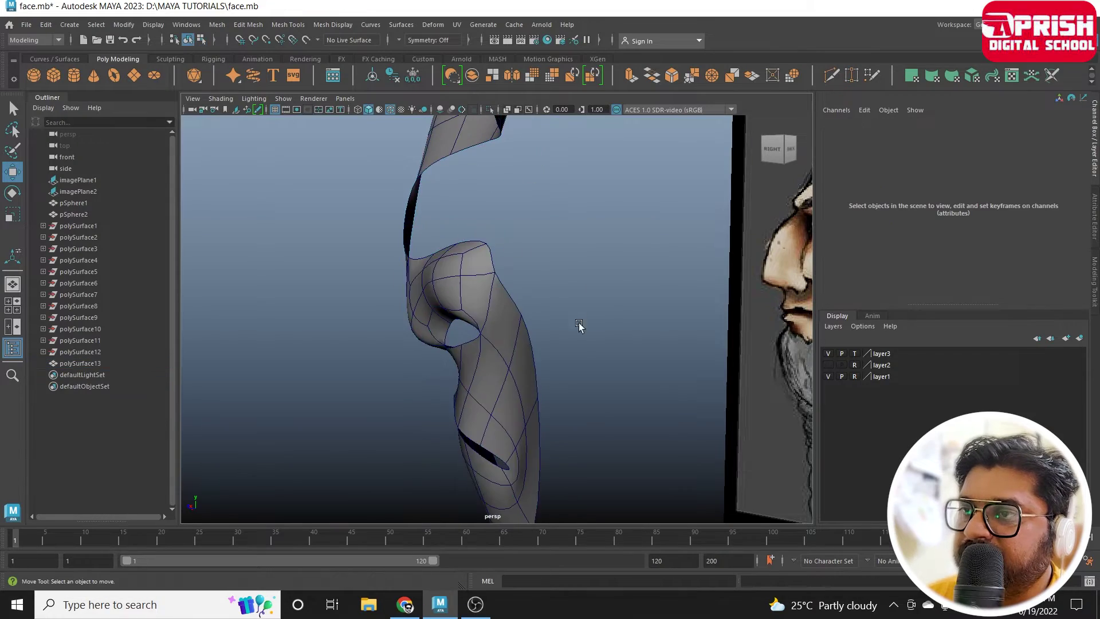
mouse_move(580, 325)
alt+mouse_down()
mouse_move(615, 387)
mouse_move(611, 420)
mouse_move(541, 406)
alt+mouse_up()
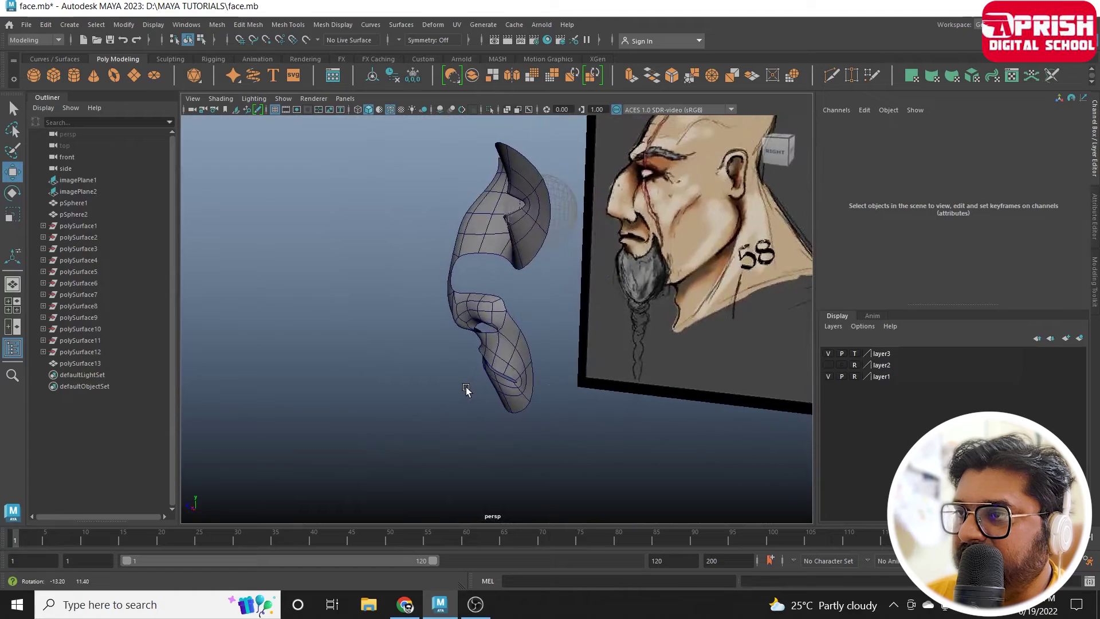
alt+drag(475, 392, 535, 333)
click(535, 334)
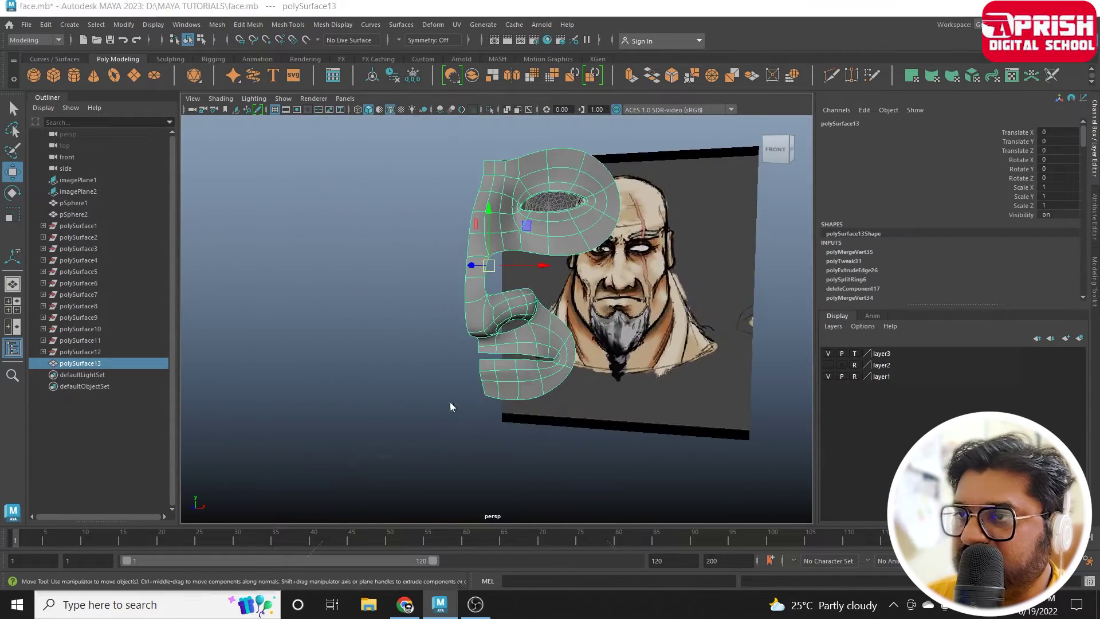
key(ctrl+s)
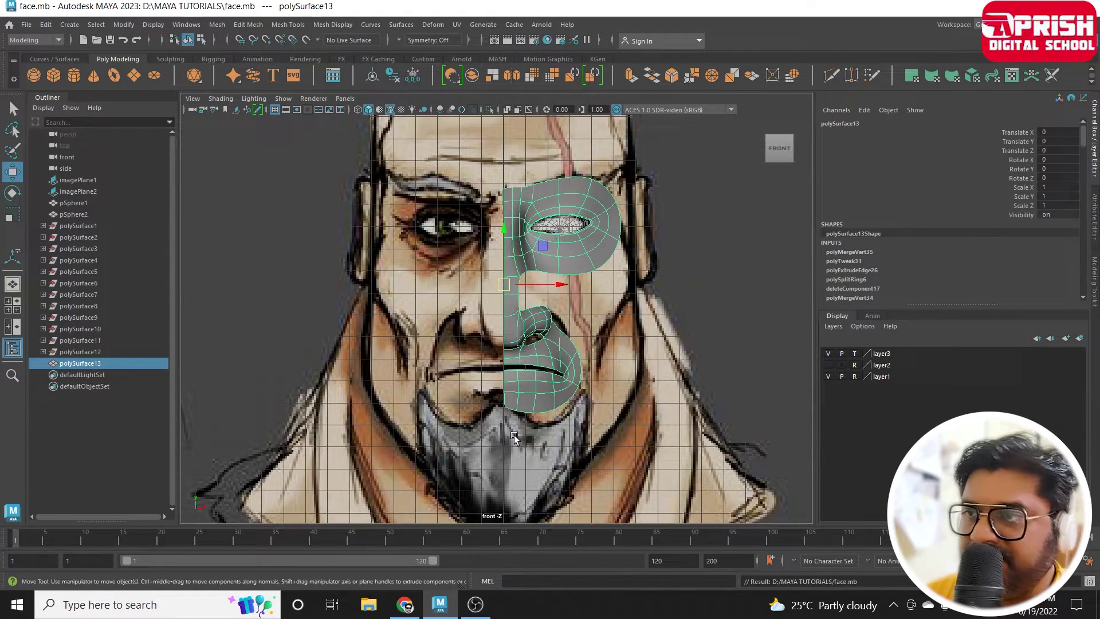
Duplicate the half mask, mirror it with Scale X -1, and combine both halves.
key(ctrl+d)
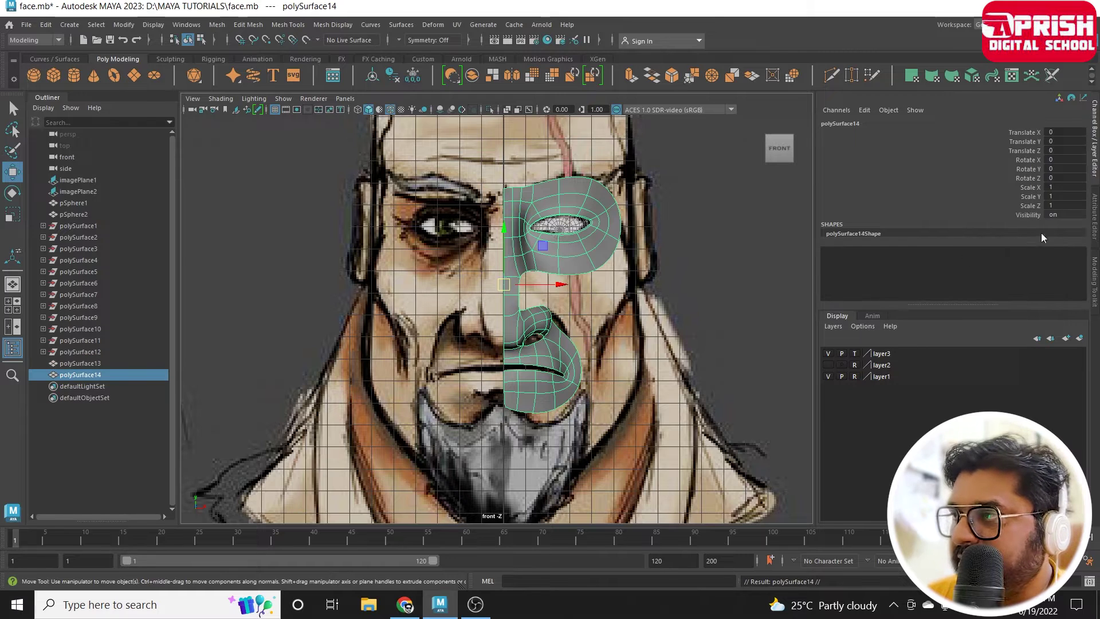
click(1058, 187)
text(-1)
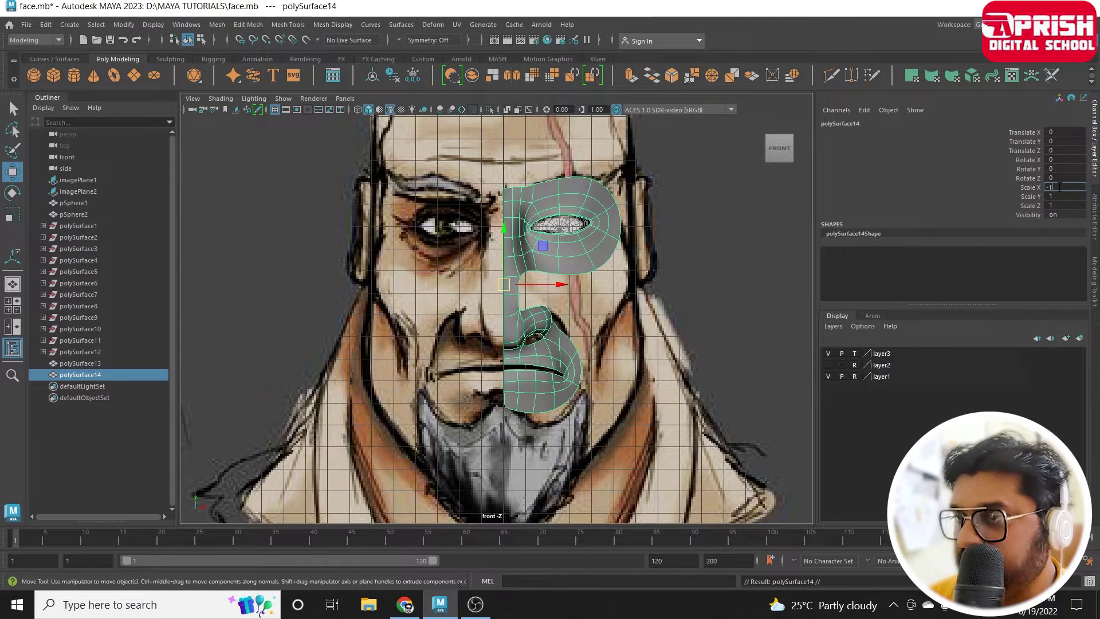
key(Return)
shift+drag(604, 279, 630, 273)
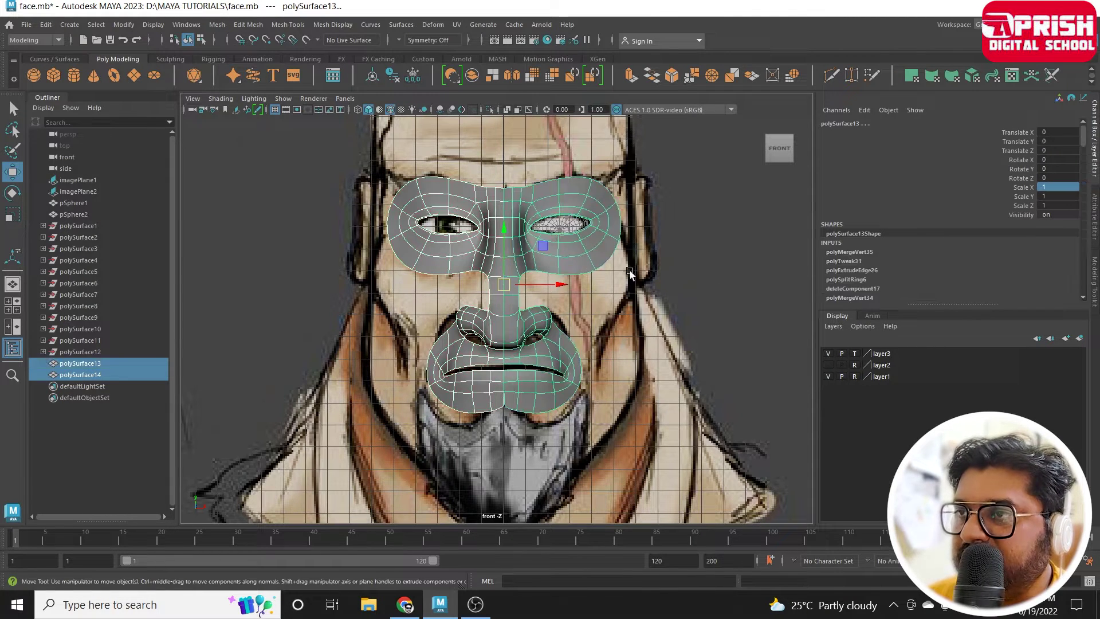
shift+right_drag(508, 132, 509, 193)
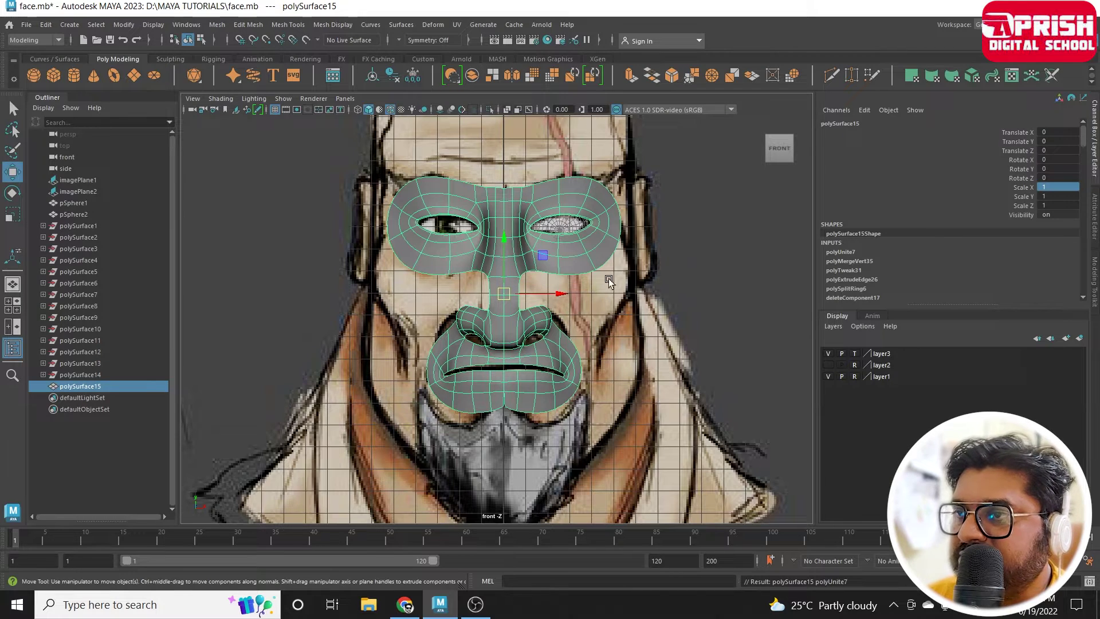
key(space)
key(space)
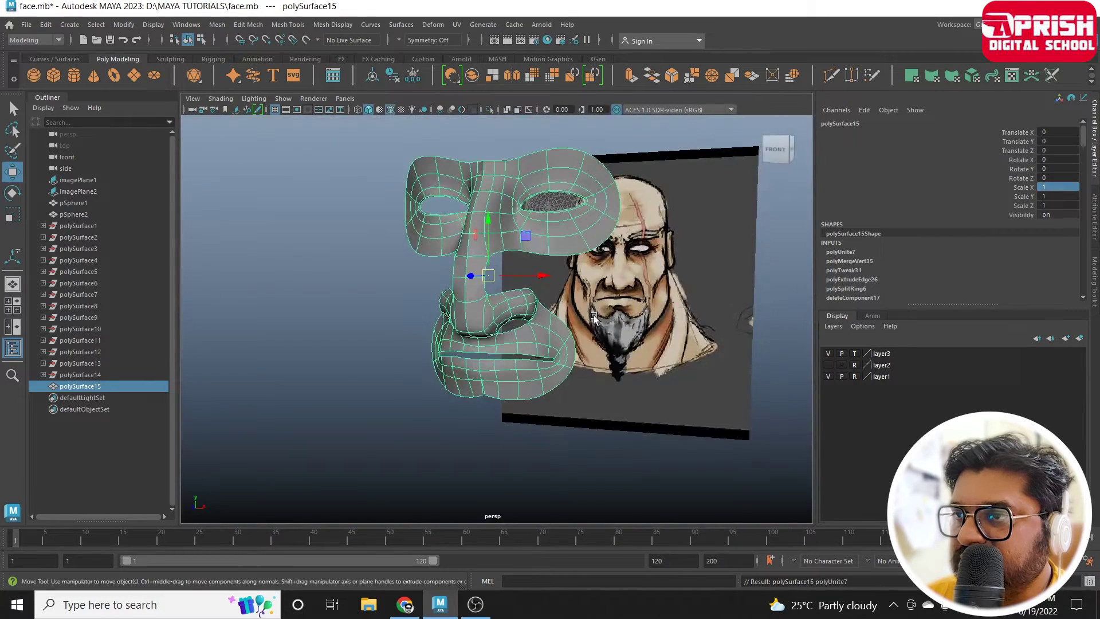
key(space)
key(space)
Select polySurface15, press 1 to show its low-poly cage, and inspect it from around and front.
click(581, 463)
mouse_move(582, 463)
alt+mouse_down()
mouse_move(589, 385)
mouse_move(639, 376)
mouse_move(590, 322)
mouse_move(590, 384)
mouse_move(634, 397)
mouse_move(489, 393)
alt+mouse_up()
alt+right_drag(490, 393, 578, 380)
mouse_move(579, 380)
alt+mouse_down()
mouse_move(521, 357)
mouse_move(472, 300)
mouse_move(460, 329)
alt+mouse_up()
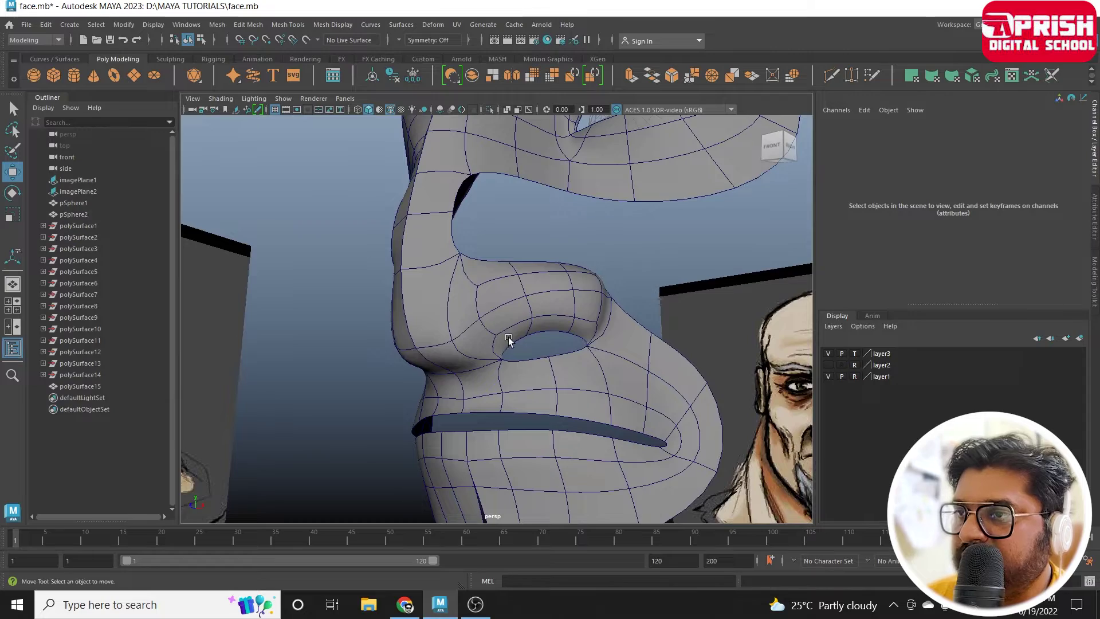
click(527, 334)
key(1)
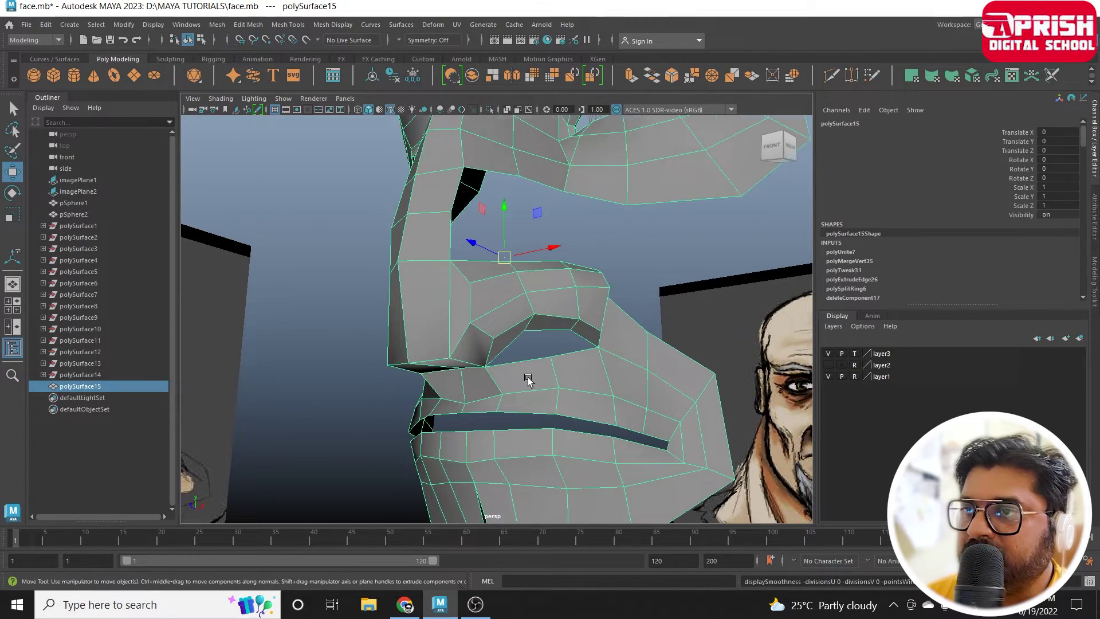
mouse_move(527, 380)
alt+mouse_down()
mouse_move(597, 413)
mouse_move(429, 381)
mouse_move(506, 352)
mouse_move(567, 361)
mouse_move(408, 400)
mouse_move(380, 386)
mouse_move(518, 354)
mouse_move(509, 363)
mouse_move(479, 344)
mouse_move(590, 412)
mouse_move(533, 410)
mouse_move(533, 376)
alt+mouse_up()
right_drag(533, 278, 476, 260)
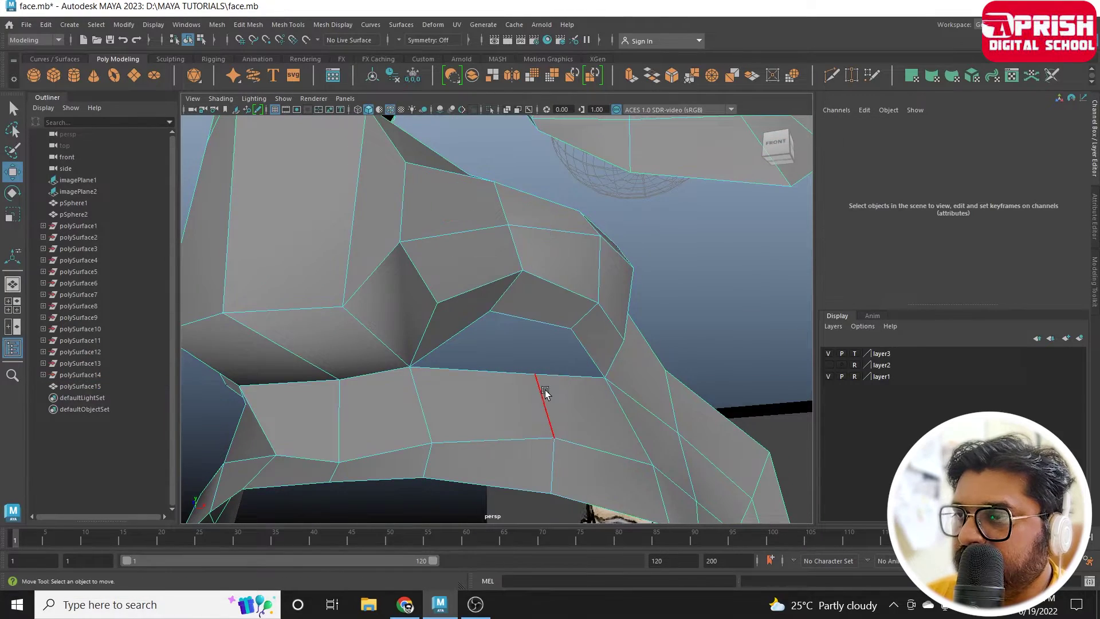
scroll(545, 393, down, 5)
alt+drag(550, 383, 504, 450)
key(space)
key(space)
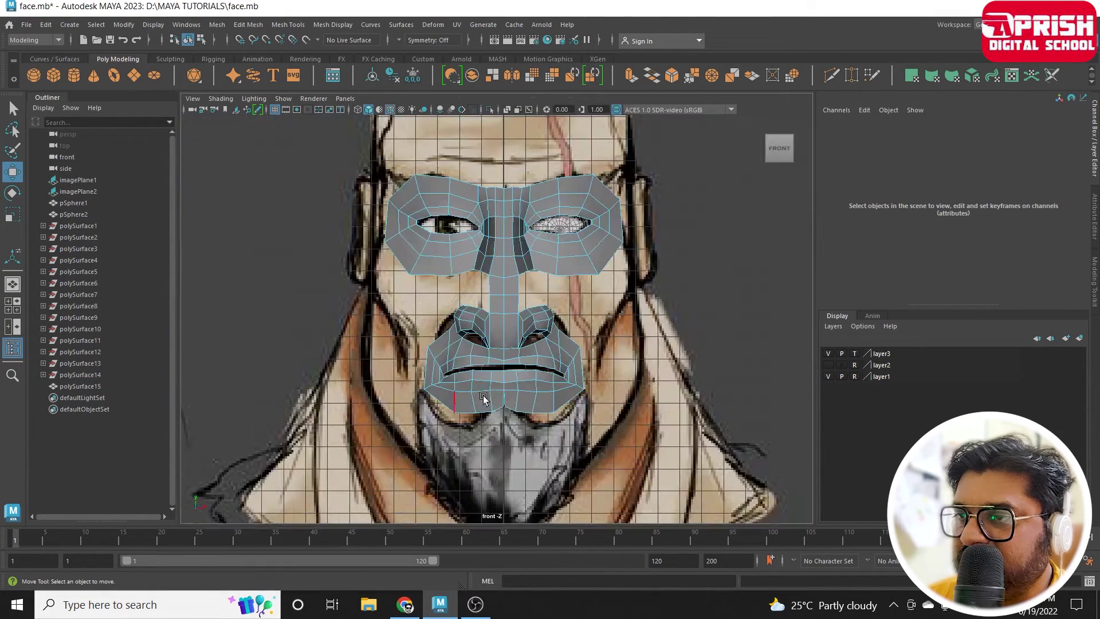
Marquee-select and delete the faces on the mask's left half.
alt+middle_drag(484, 398, 377, 381)
scroll(374, 401, up, 5)
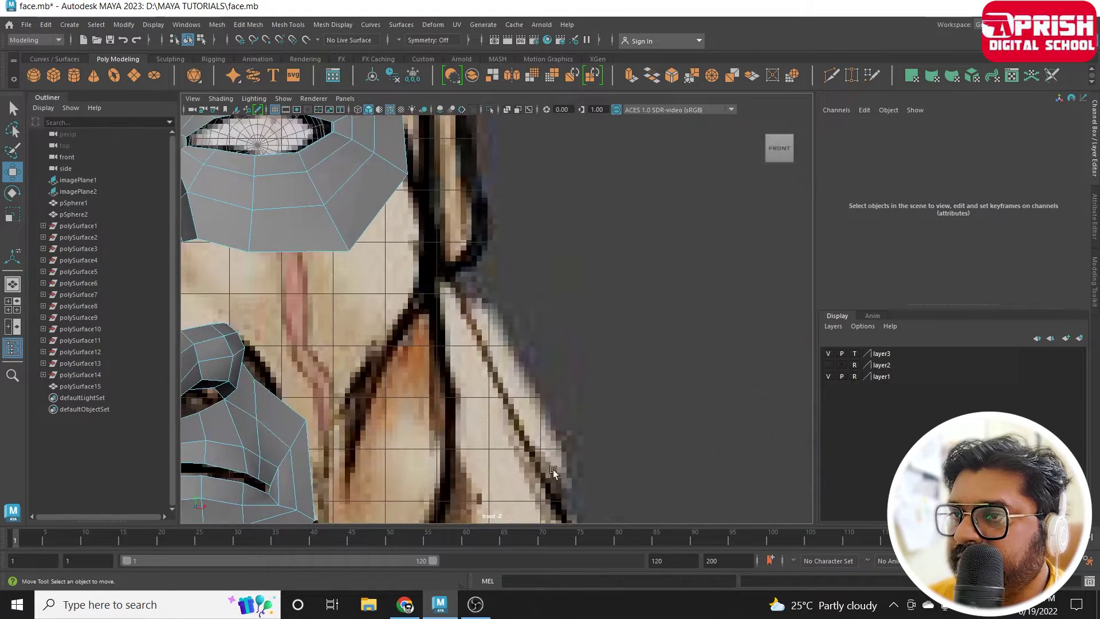
scroll(379, 363, down, 2)
scroll(379, 364, up, 3)
right_drag(405, 263, 405, 338)
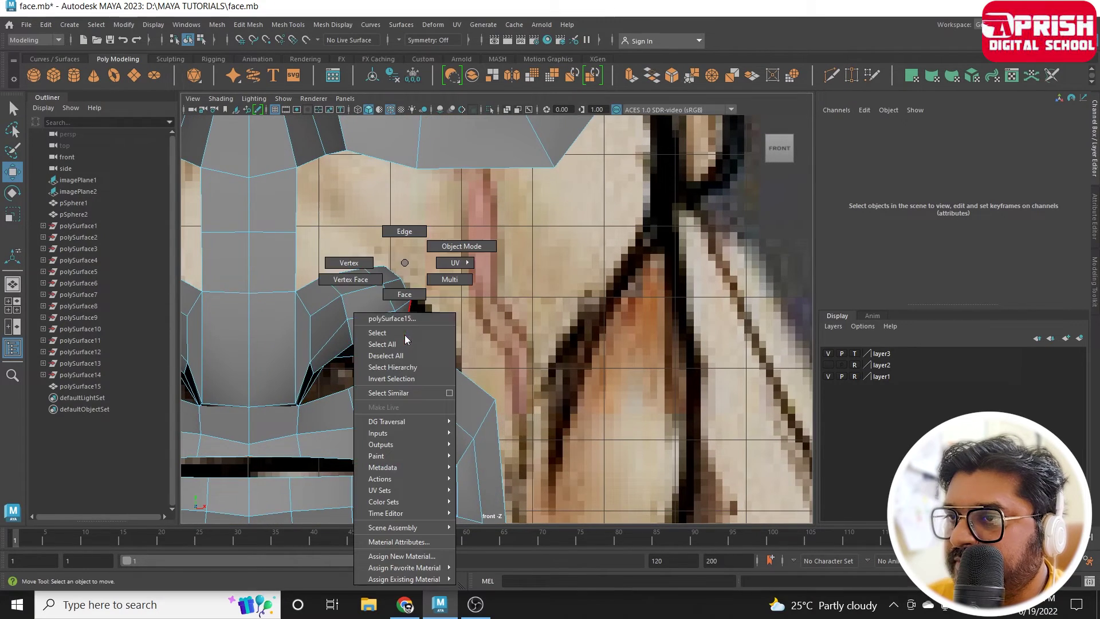
click(365, 263)
scroll(366, 264, down, 4)
scroll(360, 230, down, 1)
right_drag(361, 212, 358, 238)
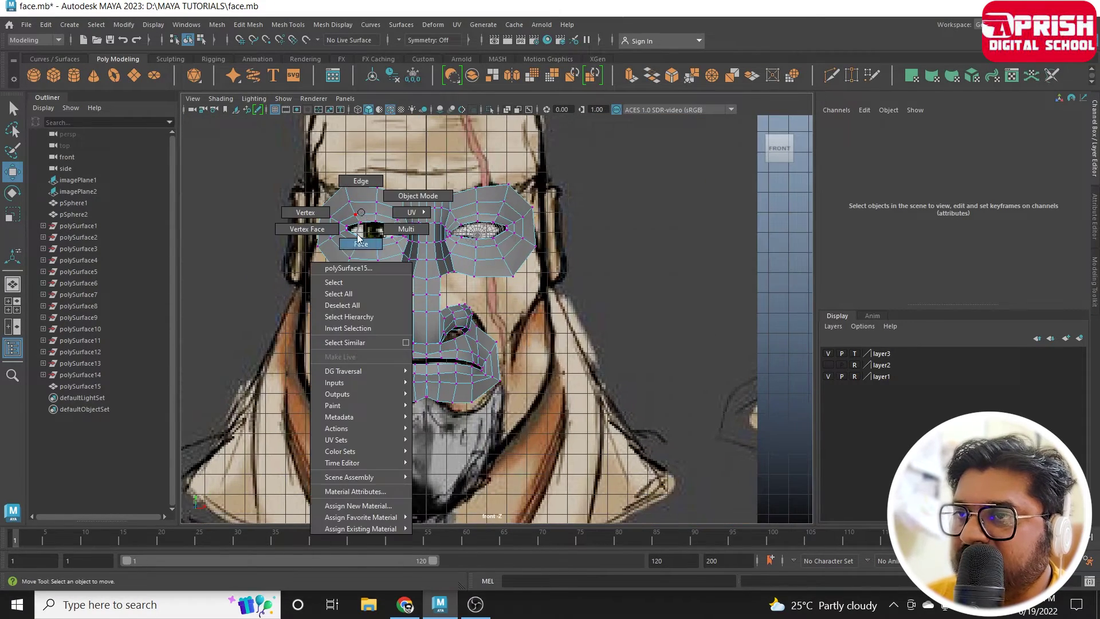
drag(261, 148, 422, 493)
key(Delete)
Enable X-Ray shading so the mesh is see-through over the front reference.
scroll(482, 390, up, 2)
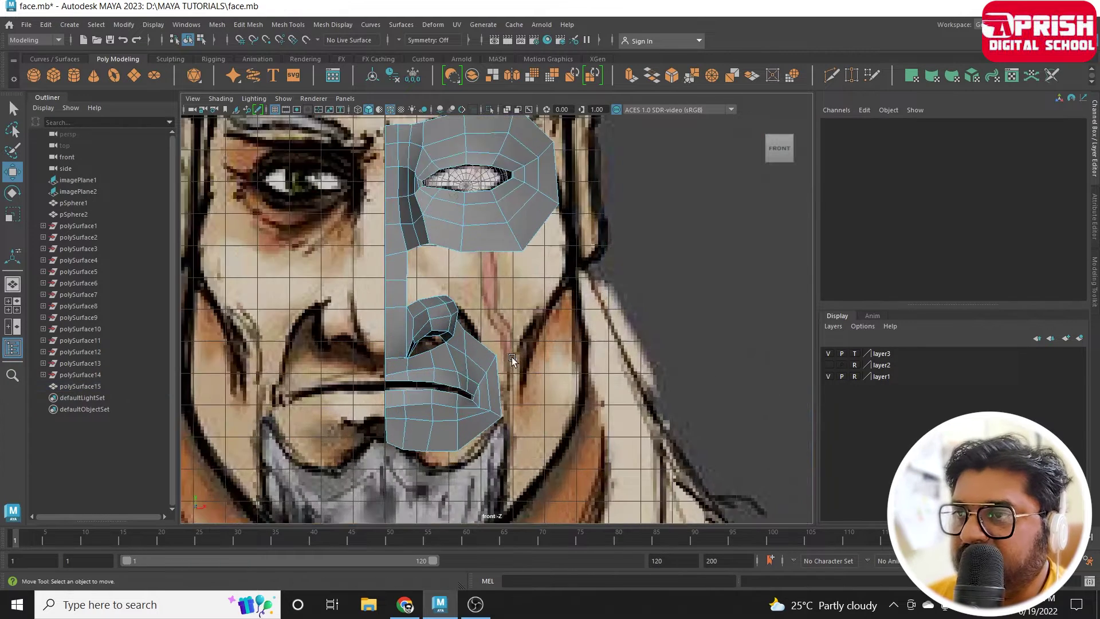
scroll(481, 390, up, 2)
scroll(481, 390, up, 2)
click(221, 99)
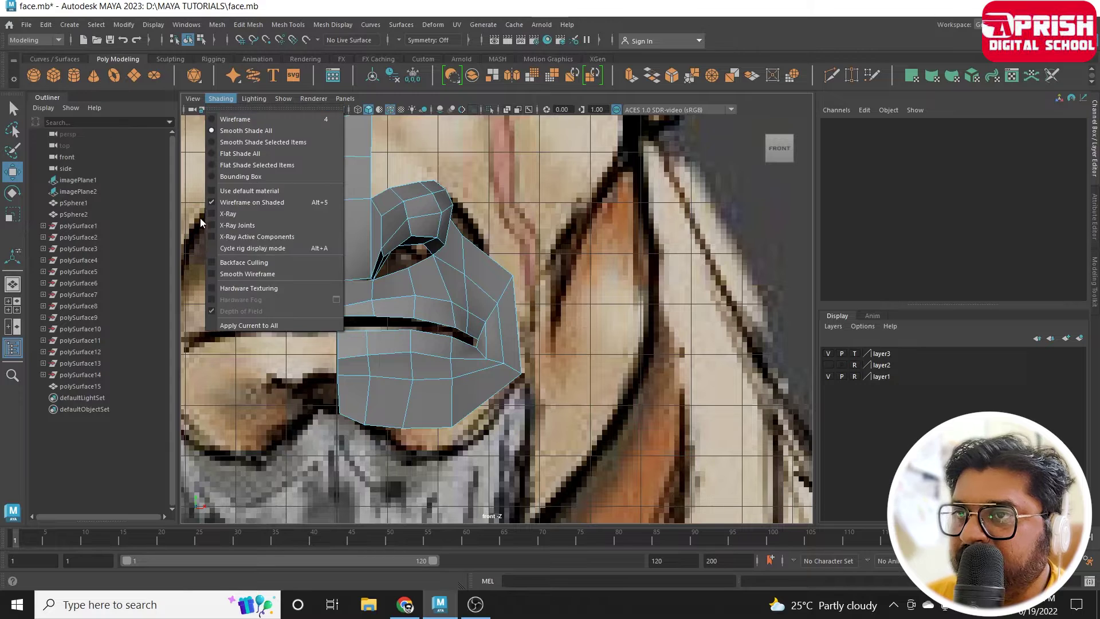
click(229, 218)
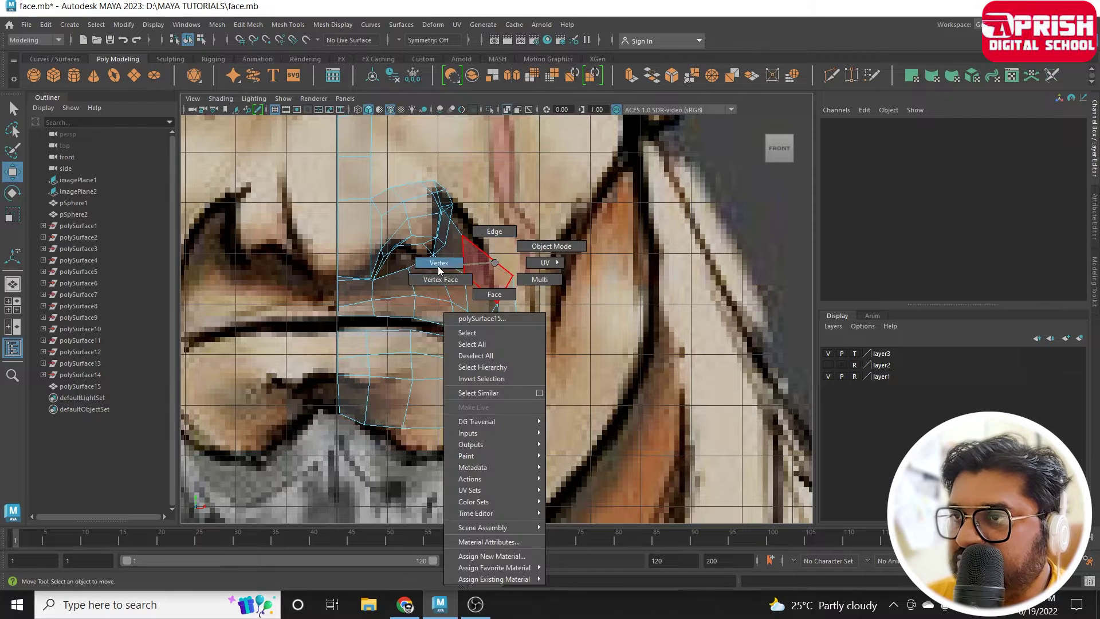
Move the nose-wing and nostril vertices onto the front reference outline.
right_drag(495, 270, 457, 234)
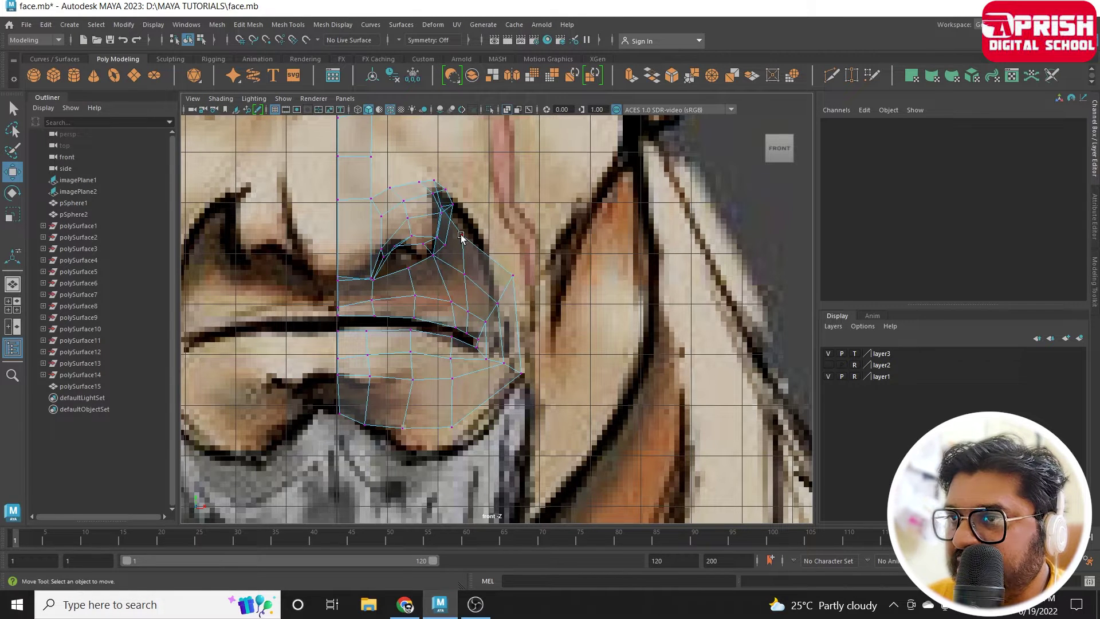
click(461, 237)
drag(462, 236, 510, 274)
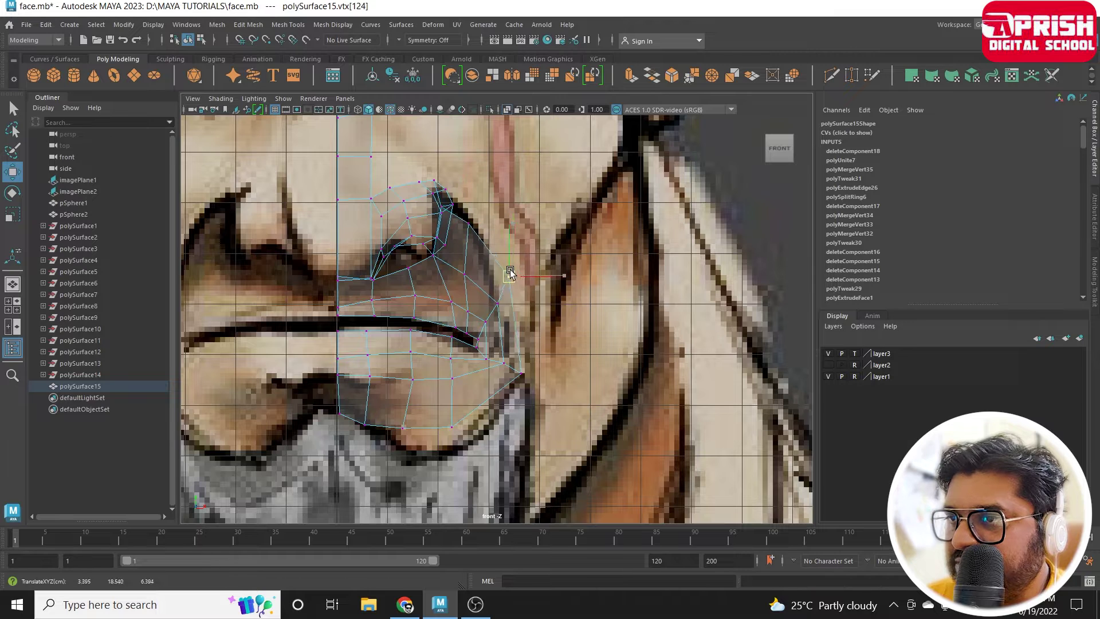
click(496, 304)
scroll(441, 298, up, 3)
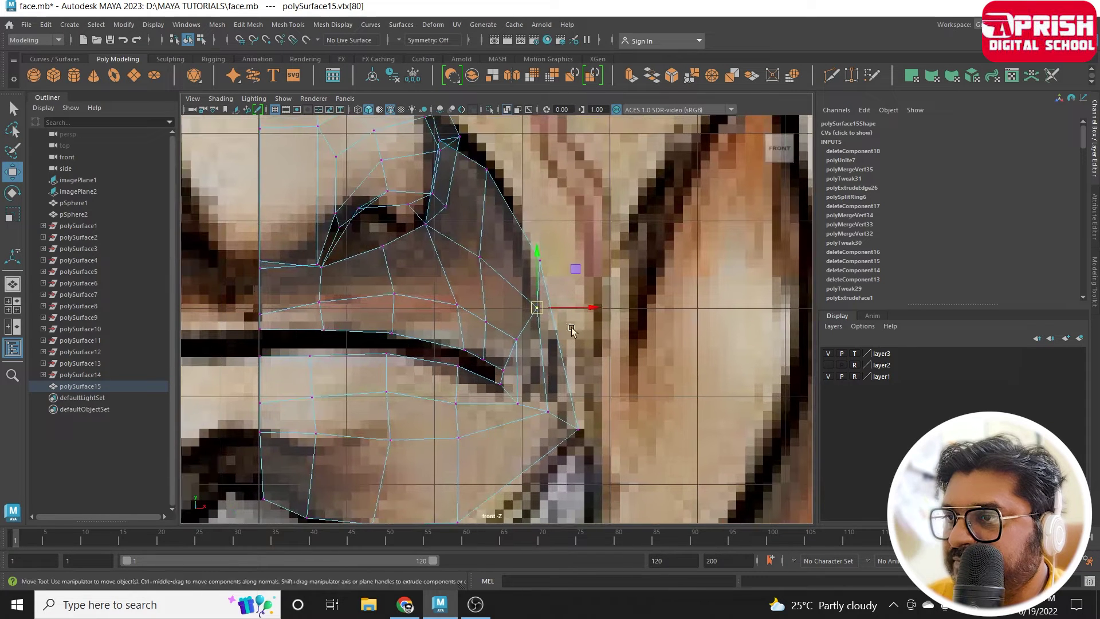
drag(595, 308, 575, 303)
click(547, 351)
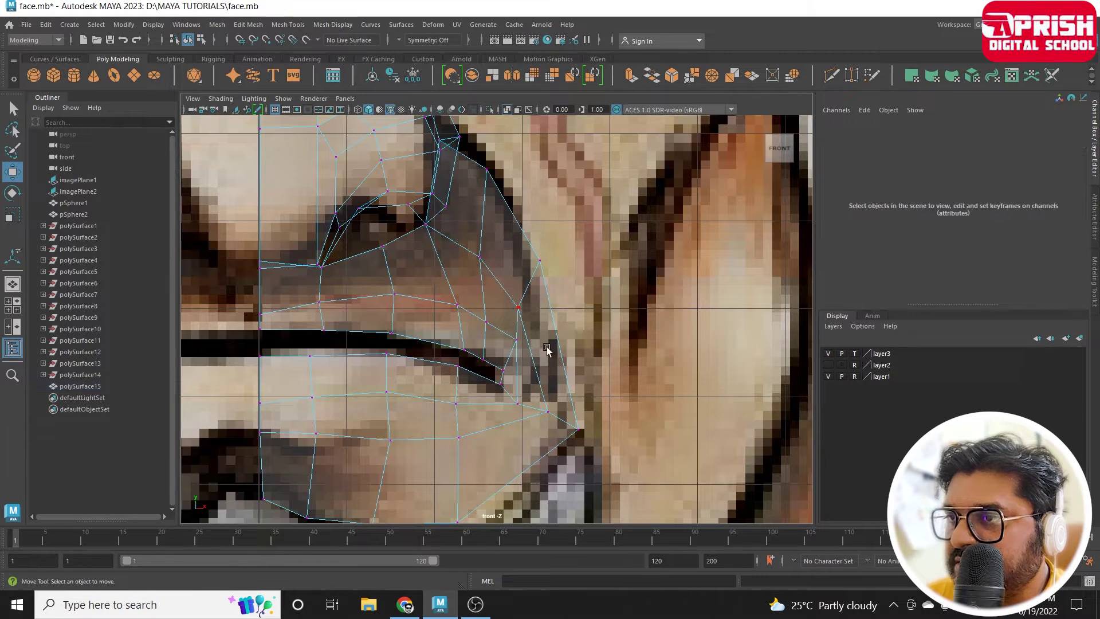
click(519, 341)
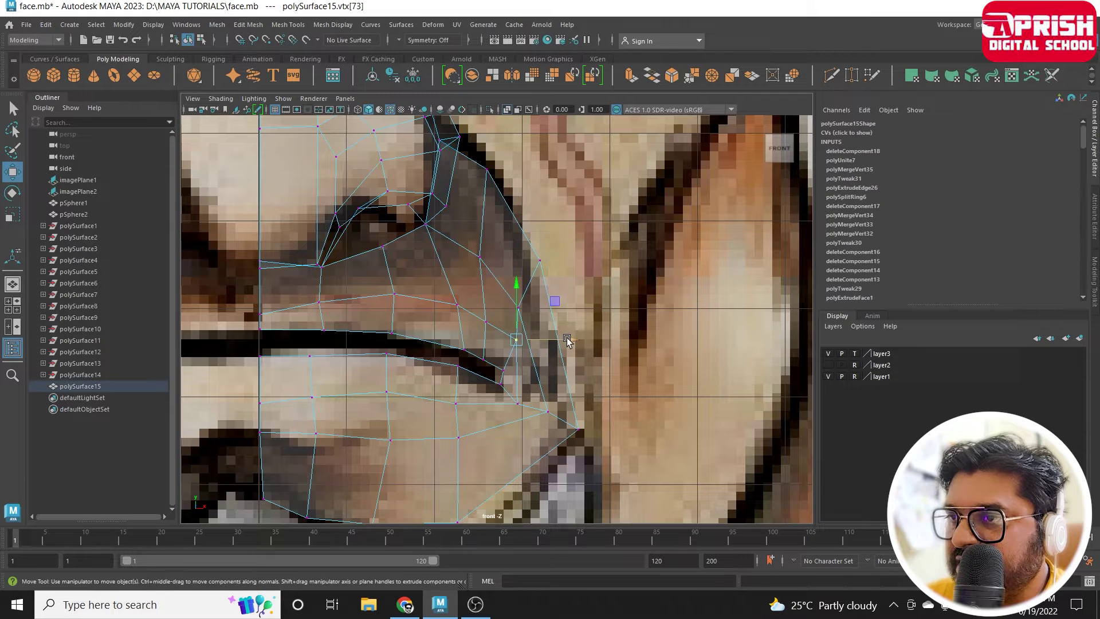
drag(563, 340, 553, 340)
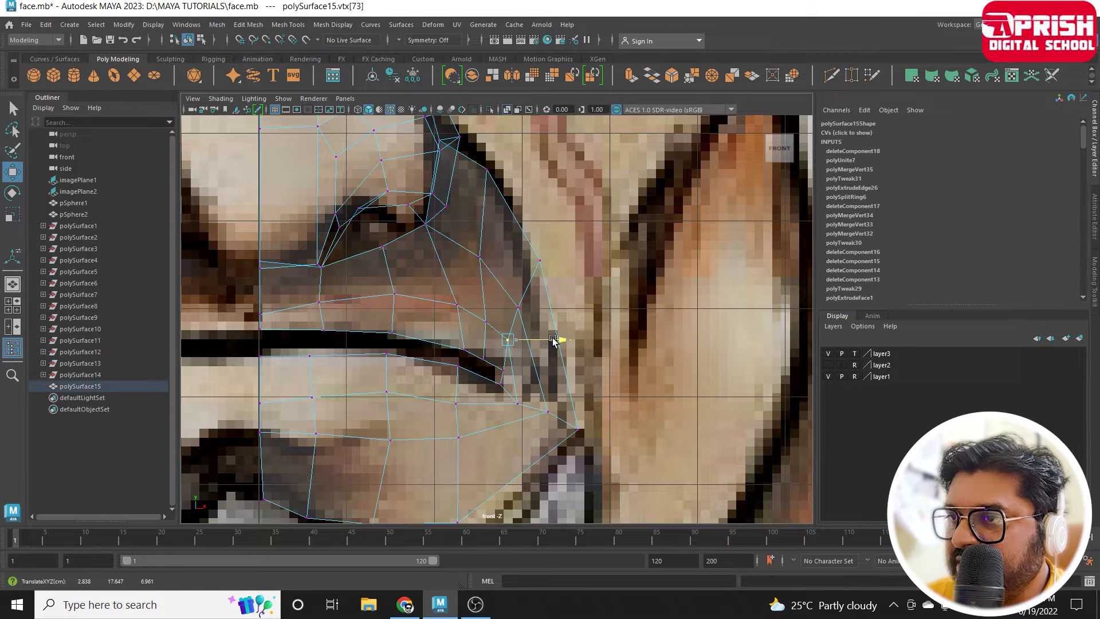
Realign the vertices under the nose and along the nose-wing edge with the front image.
click(450, 350)
click(457, 304)
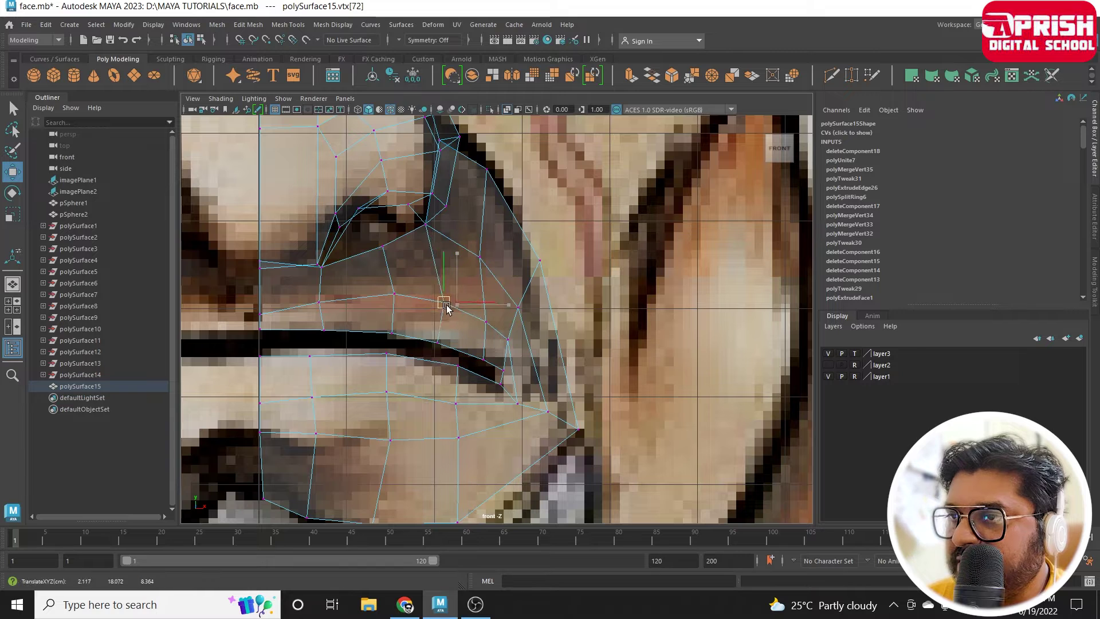
drag(456, 305, 436, 299)
click(488, 277)
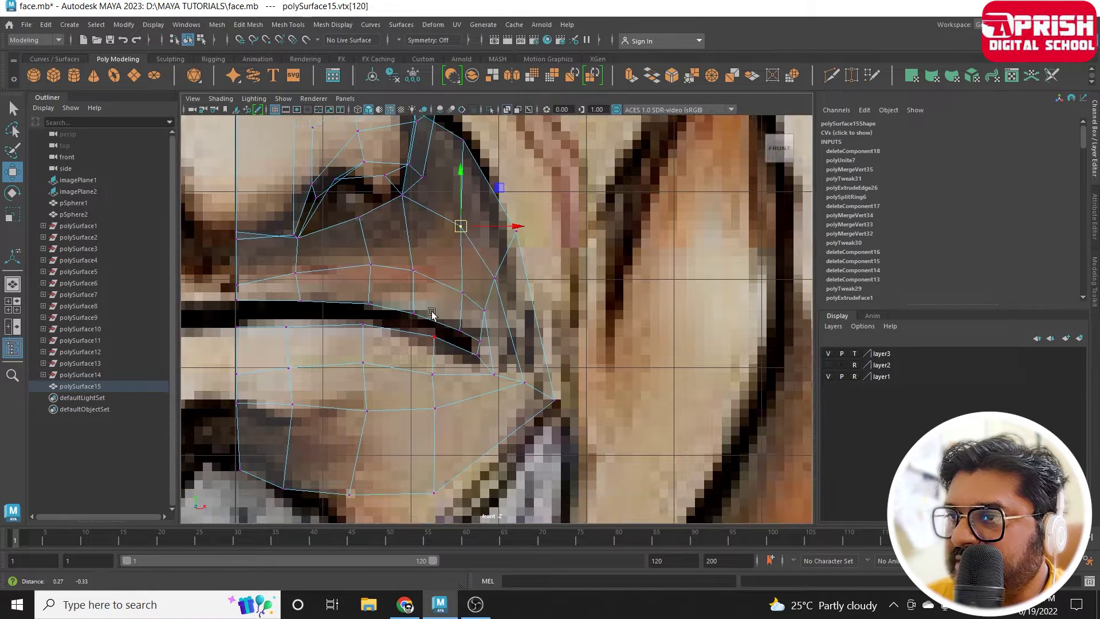
alt+middle_drag(488, 276, 450, 228)
mouse_move(445, 207)
mouse_down()
mouse_move(439, 307)
mouse_move(459, 317)
mouse_up()
click(452, 318)
click(502, 213)
drag(501, 213, 488, 206)
click(480, 261)
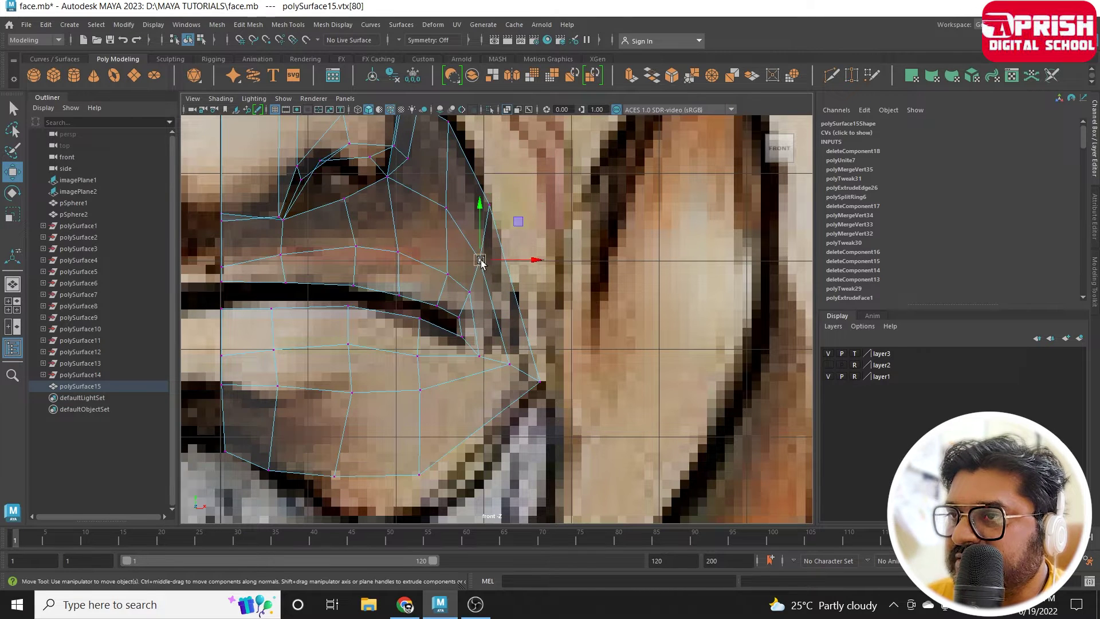
Move the mouth-corner vertices to follow the front reference's lip corner.
click(447, 274)
alt+middle_drag(506, 374, 499, 327)
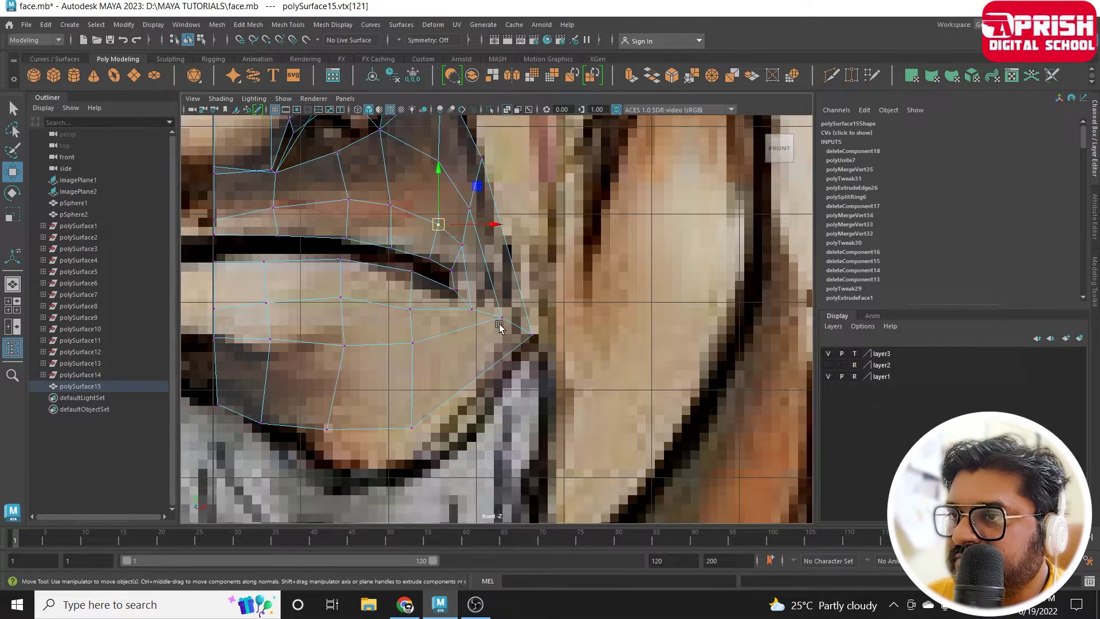
click(469, 302)
drag(469, 304, 516, 332)
click(502, 317)
click(532, 334)
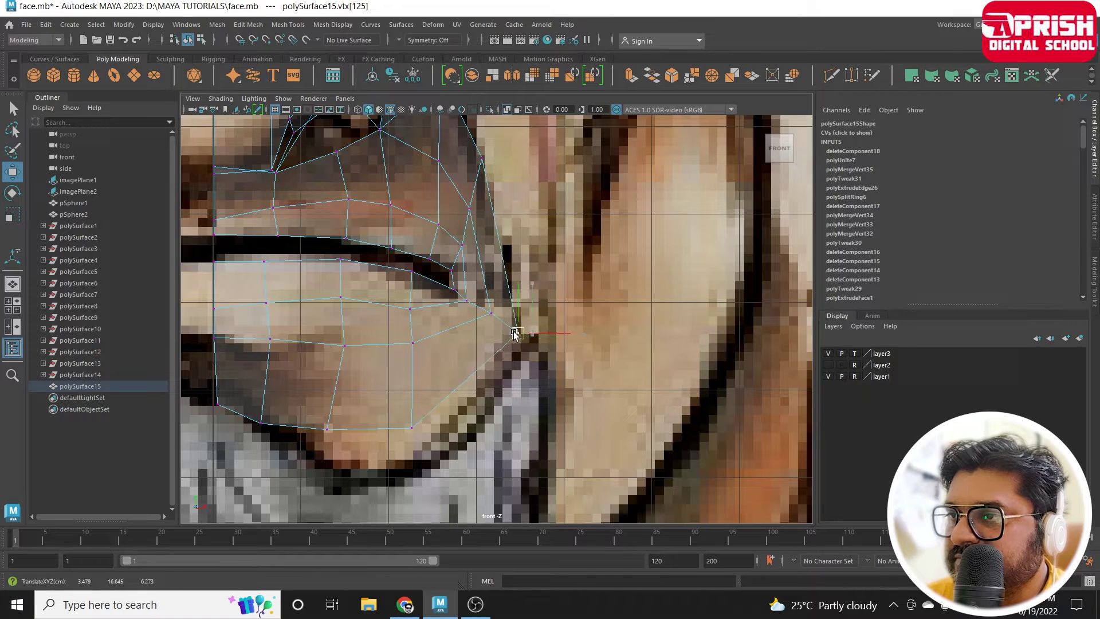
scroll(515, 333, down, 2)
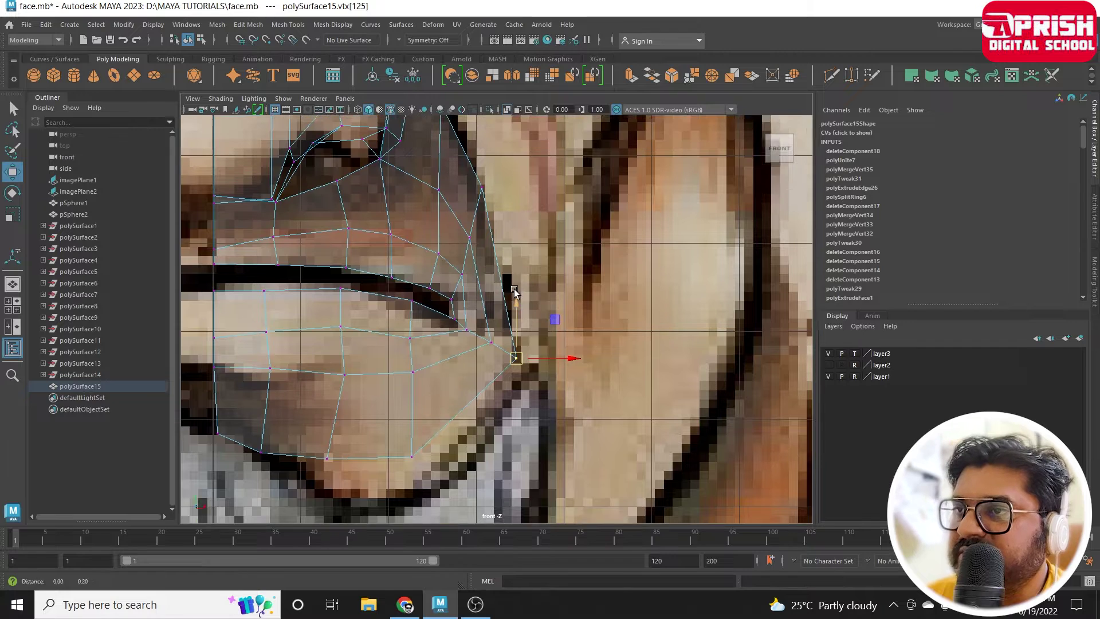
scroll(519, 336, down, 2)
key(space)
key(space)
Nudge a cheek vertex and the nose-wing vertices left in the side view, undoing the last move.
scroll(504, 373, up, 2)
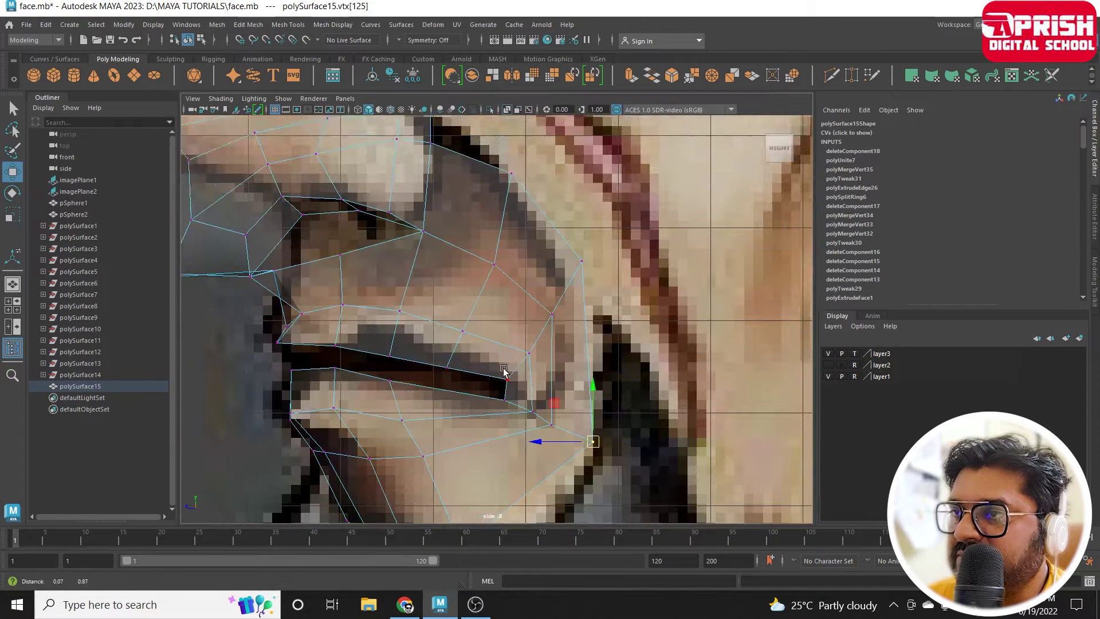
scroll(518, 321, up, 2)
alt+middle_drag(400, 214, 375, 155)
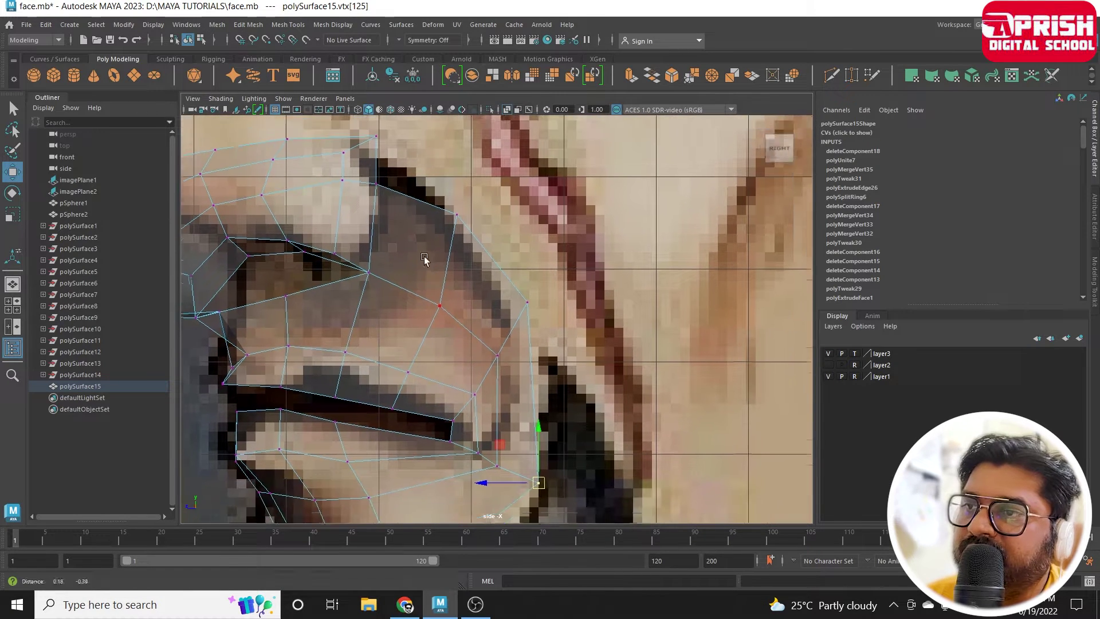
drag(521, 286, 511, 290)
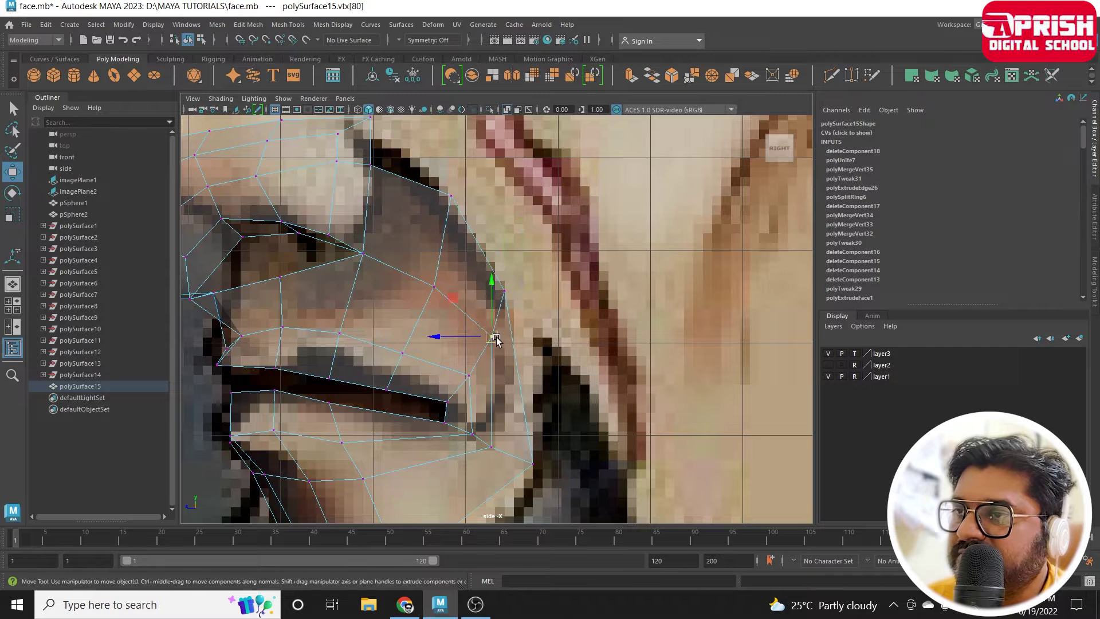
mouse_move(492, 337)
mouse_down()
mouse_move(450, 378)
mouse_move(450, 423)
mouse_up()
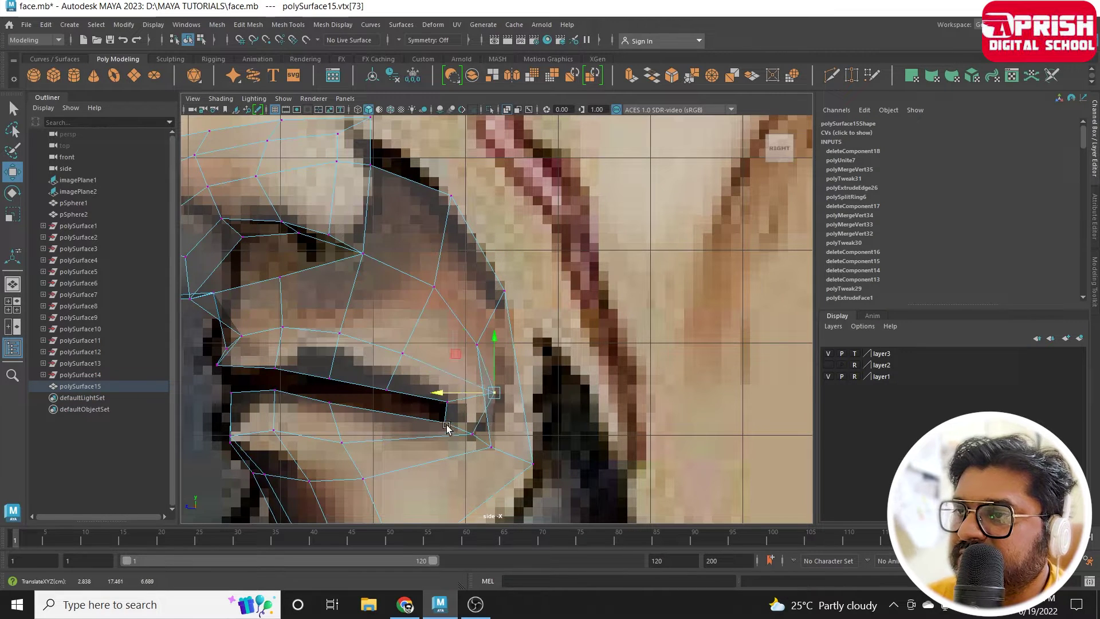
key(ctrl+z)
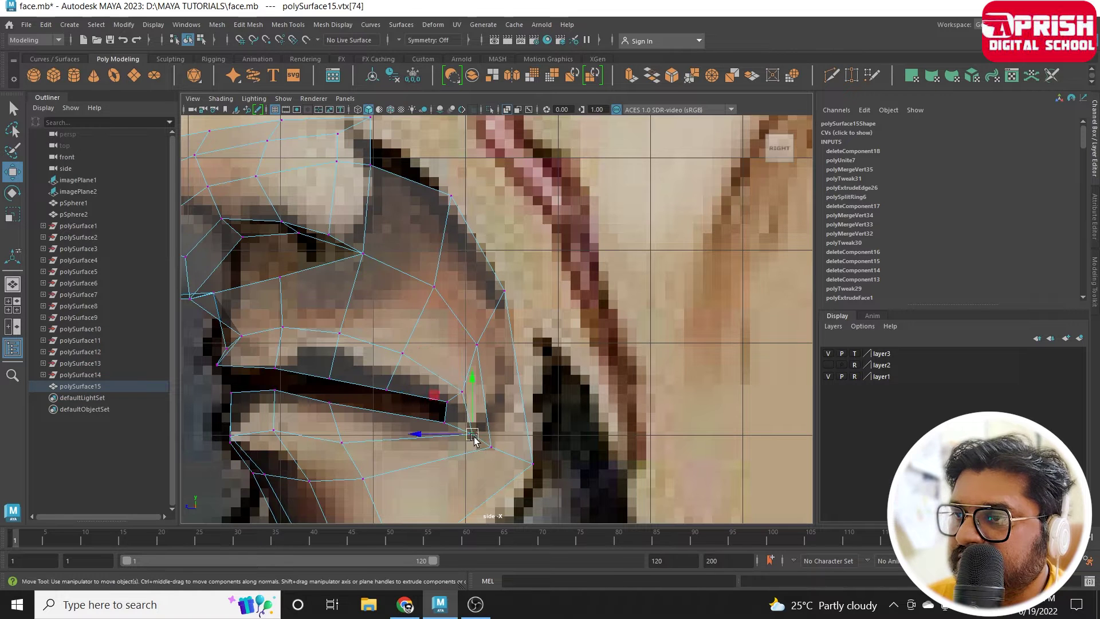
Move the mouth-corner vertex up and back, and lower a vertex on the nose profile.
click(484, 444)
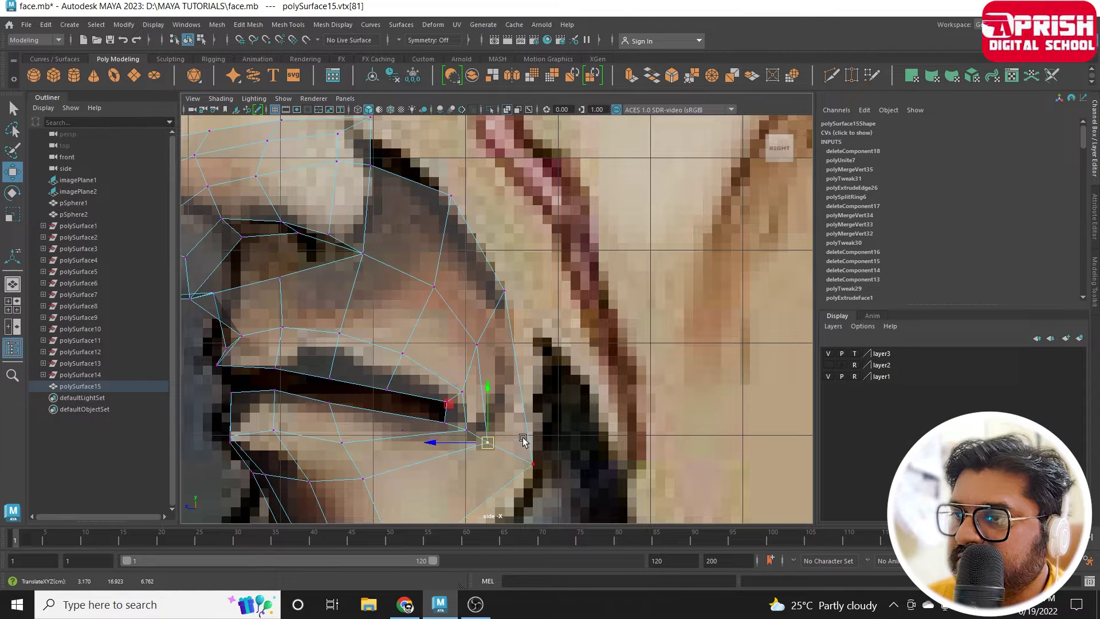
click(533, 463)
drag(533, 463, 514, 449)
click(444, 196)
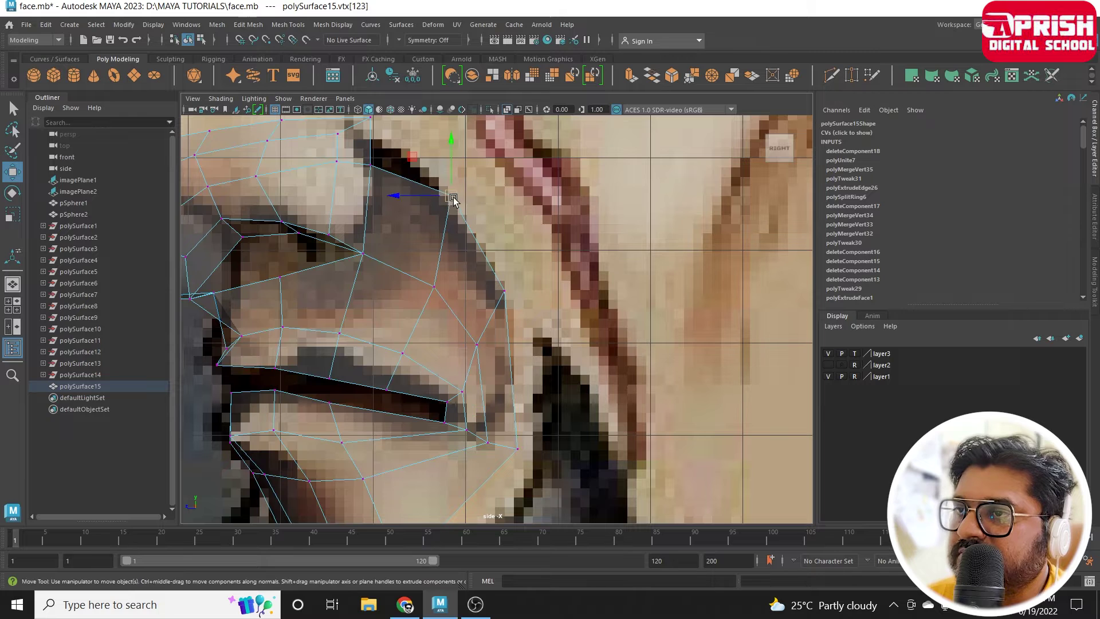
drag(444, 196, 447, 207)
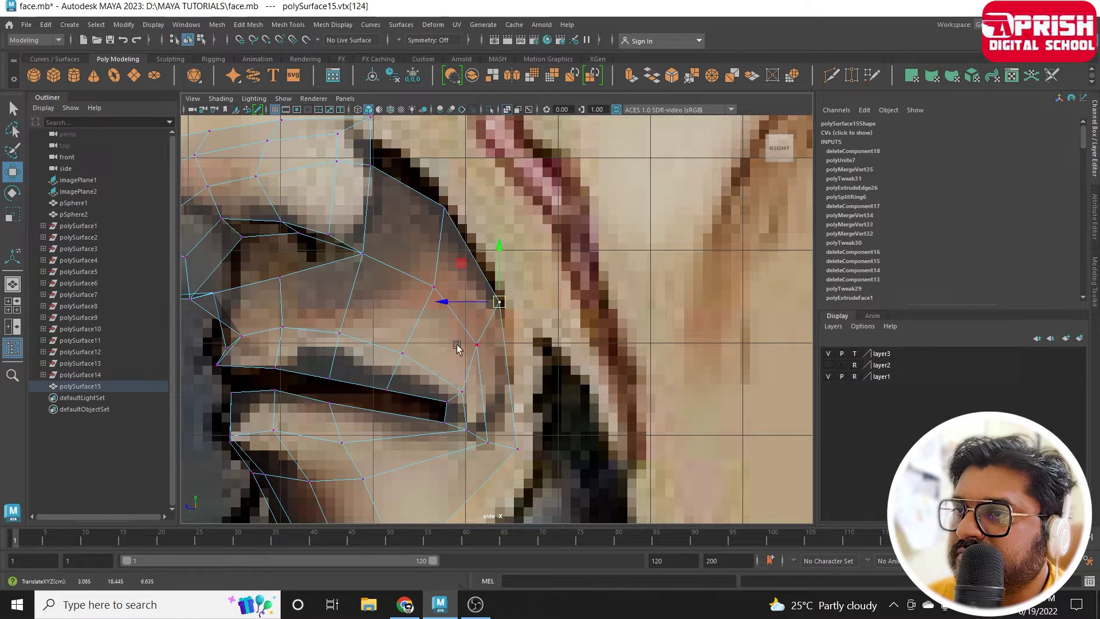
Pull upper lip vertices slightly left onto the side reference's lip outline.
click(477, 345)
click(462, 391)
drag(462, 391, 456, 389)
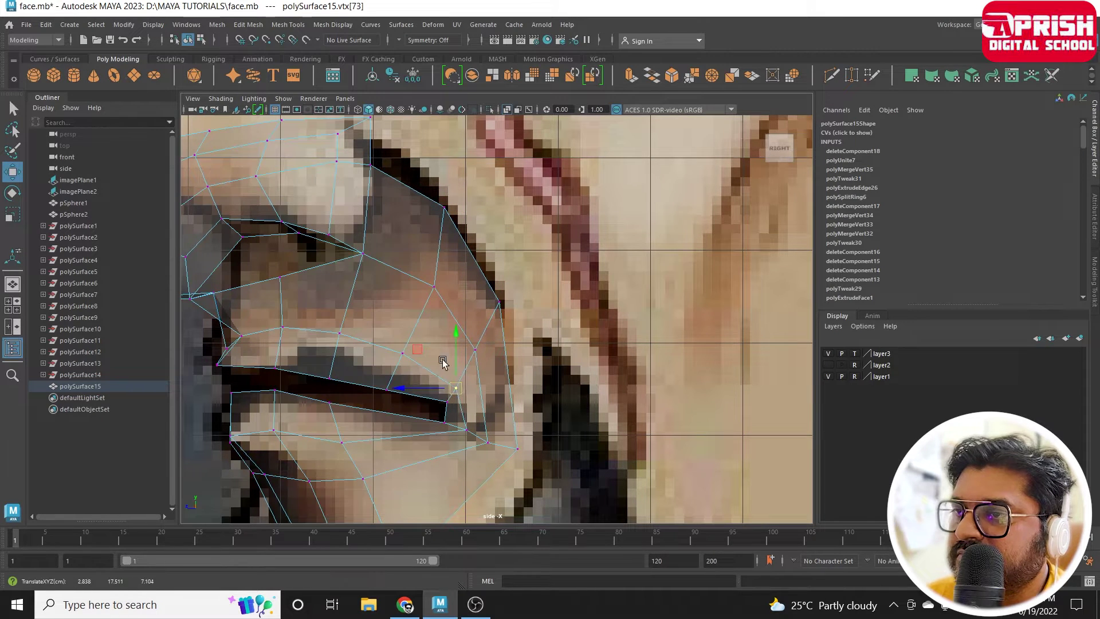
click(434, 286)
drag(434, 286, 430, 291)
click(403, 354)
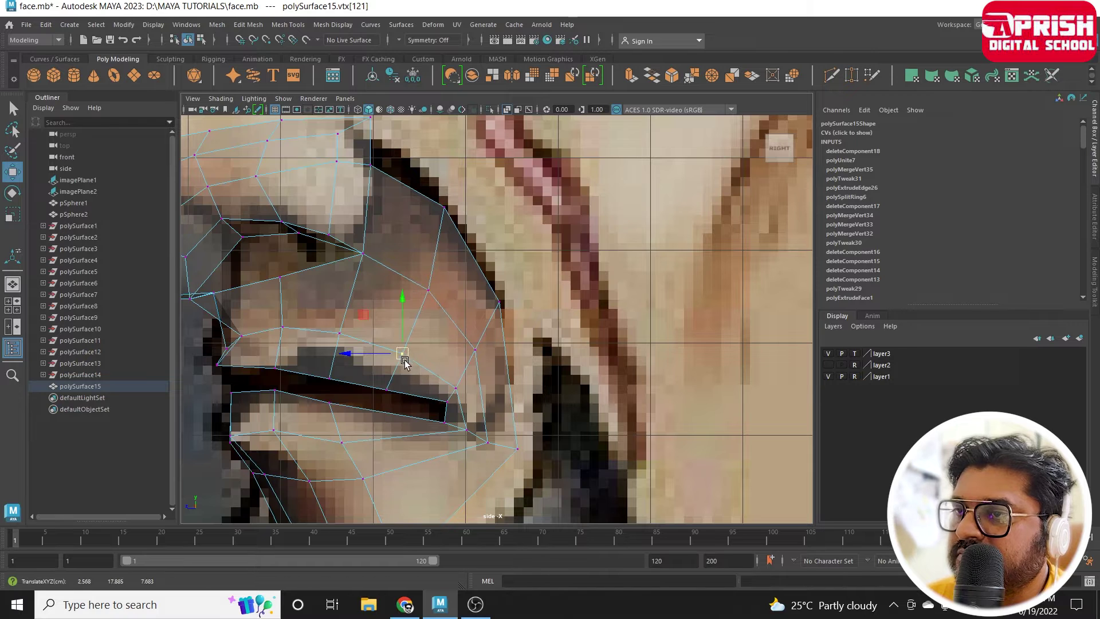
Raise the lower-lip vertices to the lip line and pull the front lip vertex onto the profile.
click(386, 389)
mouse_move(386, 389)
mouse_down()
mouse_move(389, 379)
mouse_move(337, 377)
mouse_move(338, 403)
mouse_up()
click(331, 377)
click(325, 404)
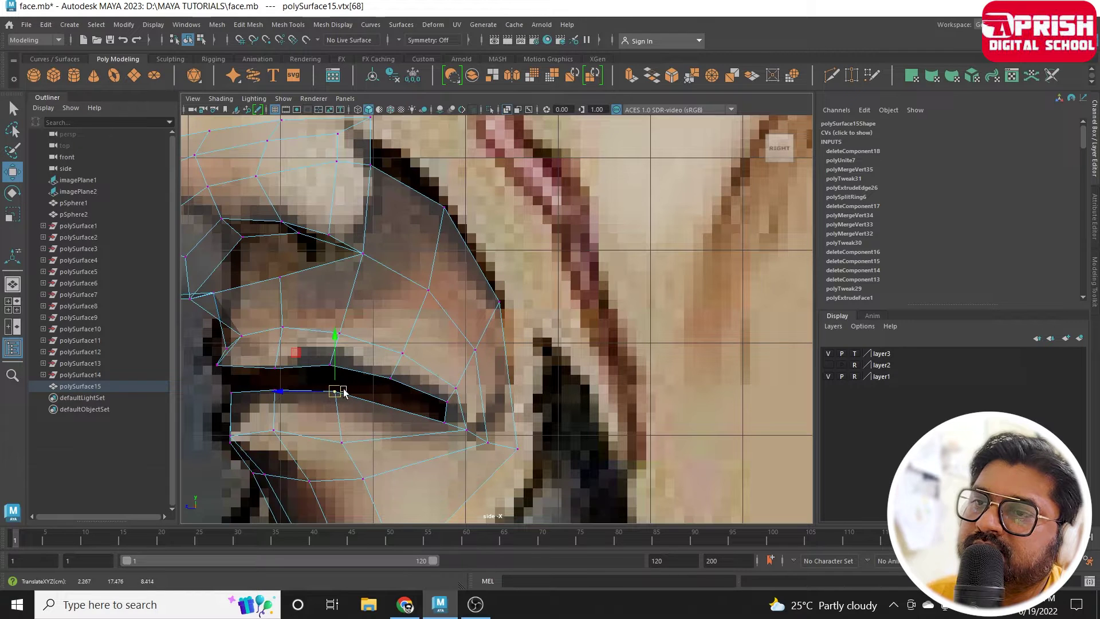
alt+middle_drag(344, 391, 467, 370)
drag(384, 351, 389, 354)
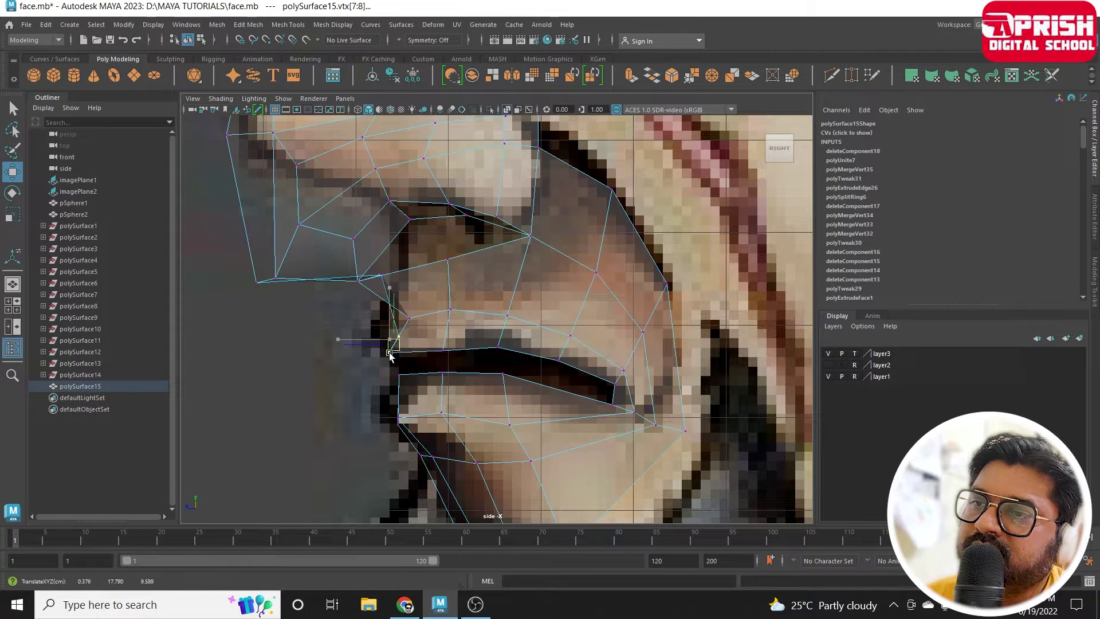
click(409, 318)
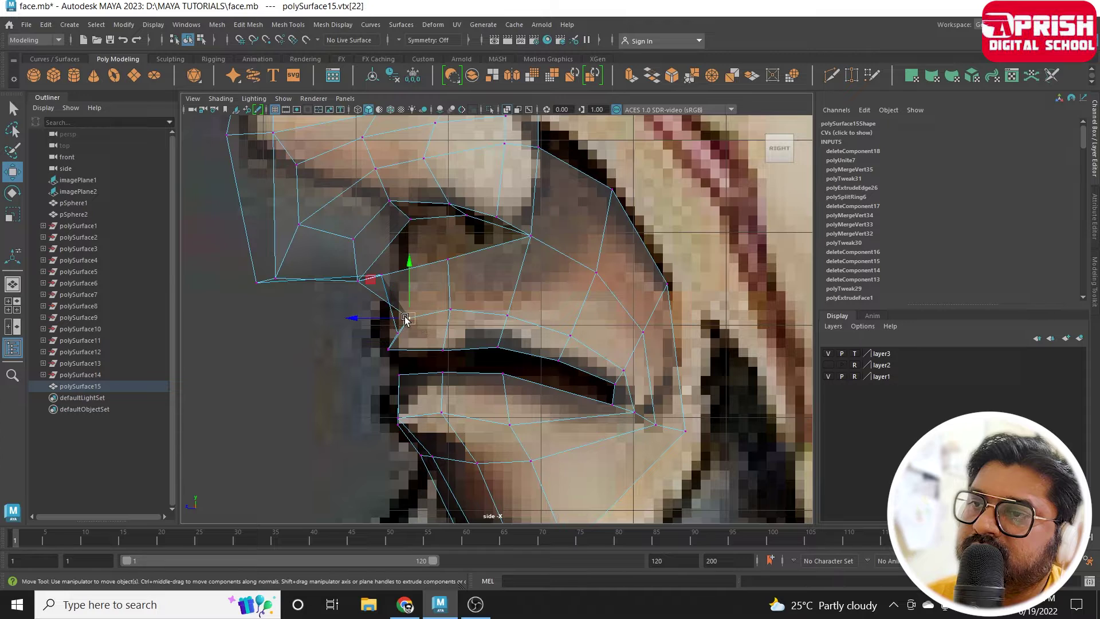
drag(410, 318, 388, 317)
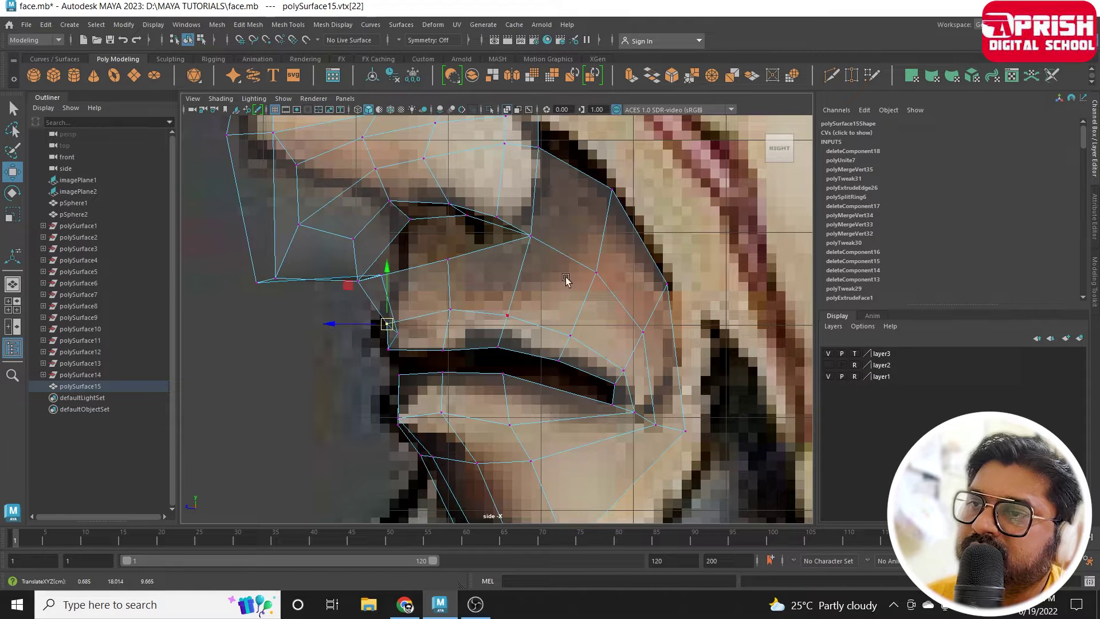
Inspect the new lip shape in the perspective view.
key(space)
key(space)
mouse_move(467, 319)
alt+mouse_down()
mouse_move(581, 375)
mouse_move(436, 301)
mouse_move(361, 358)
alt+mouse_up()
scroll(585, 368, up, 3)
scroll(423, 325, up, 2)
click(358, 361)
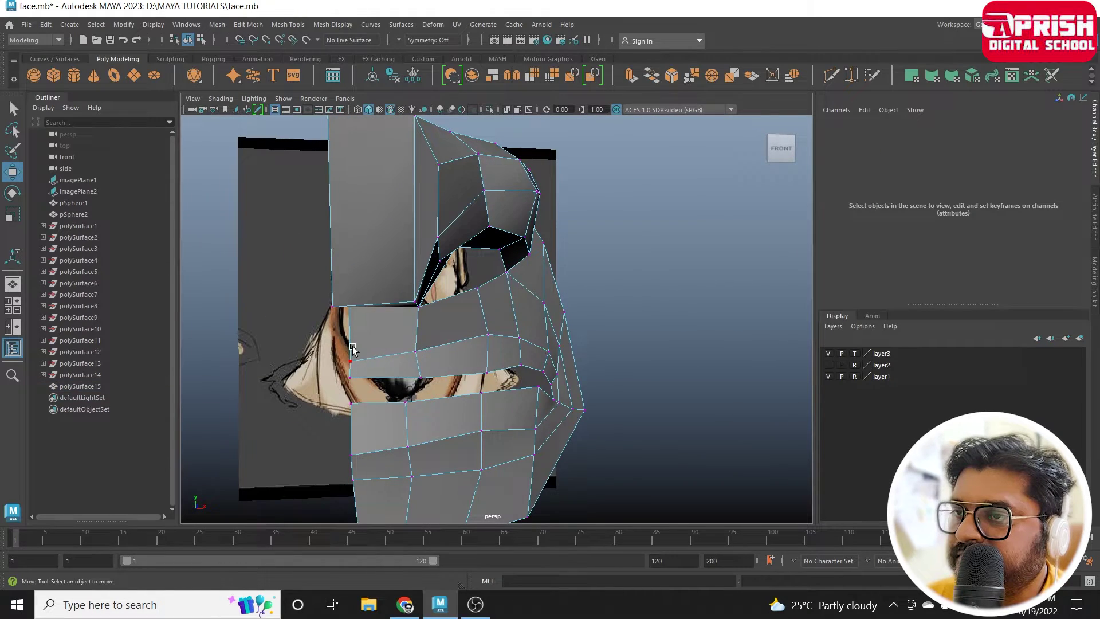
Move another lip vertex left and up in the side view, then recheck it in perspective.
click(351, 351)
key(space)
key(space)
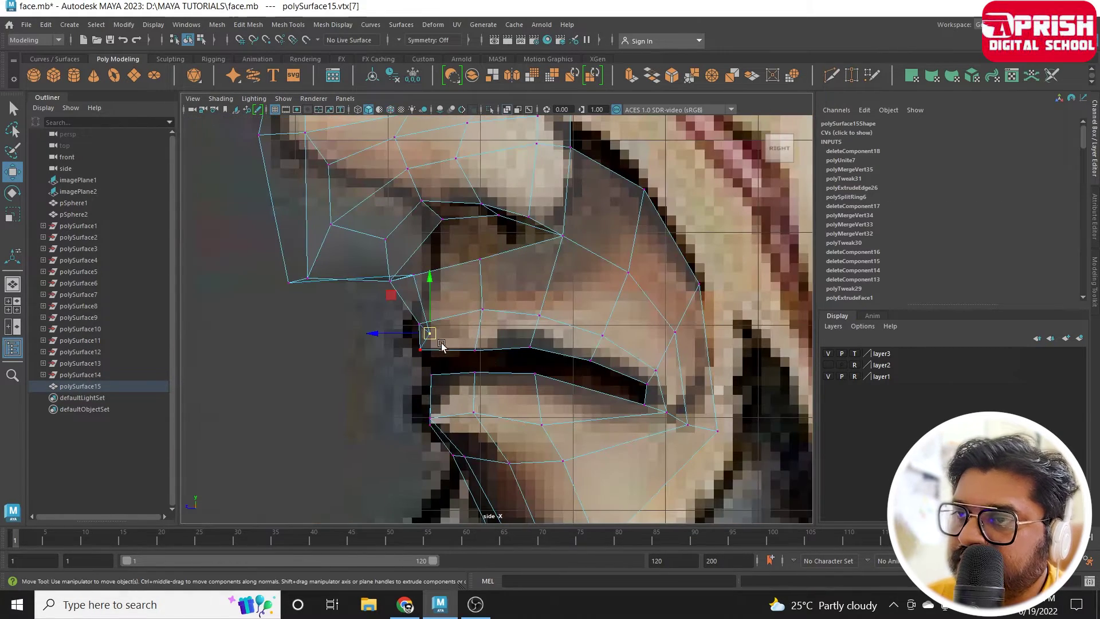
drag(442, 344, 415, 330)
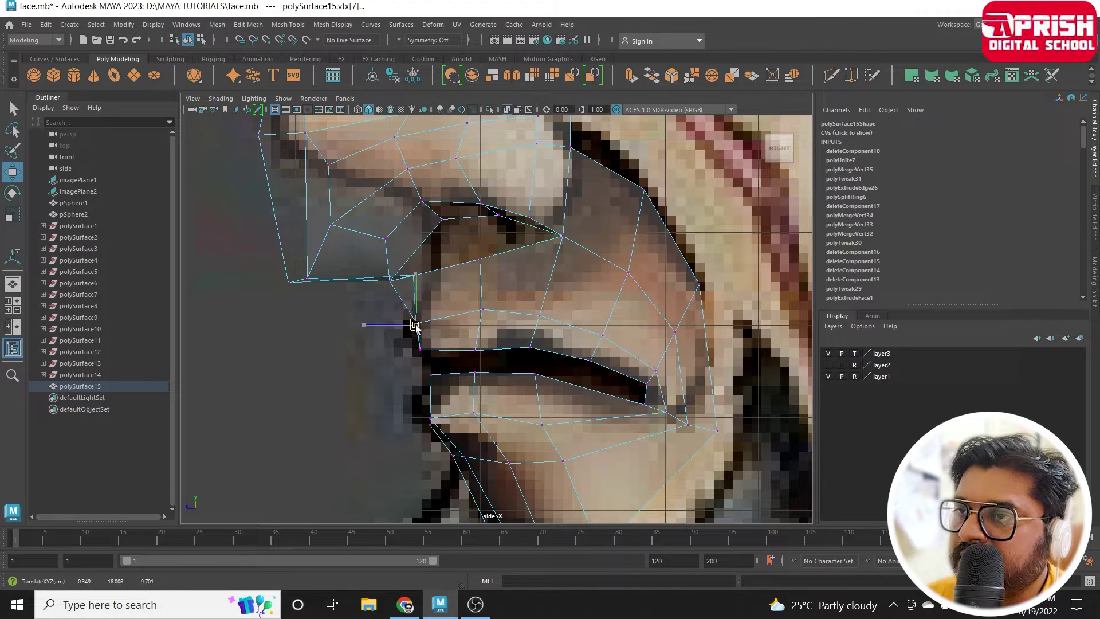
click(477, 348)
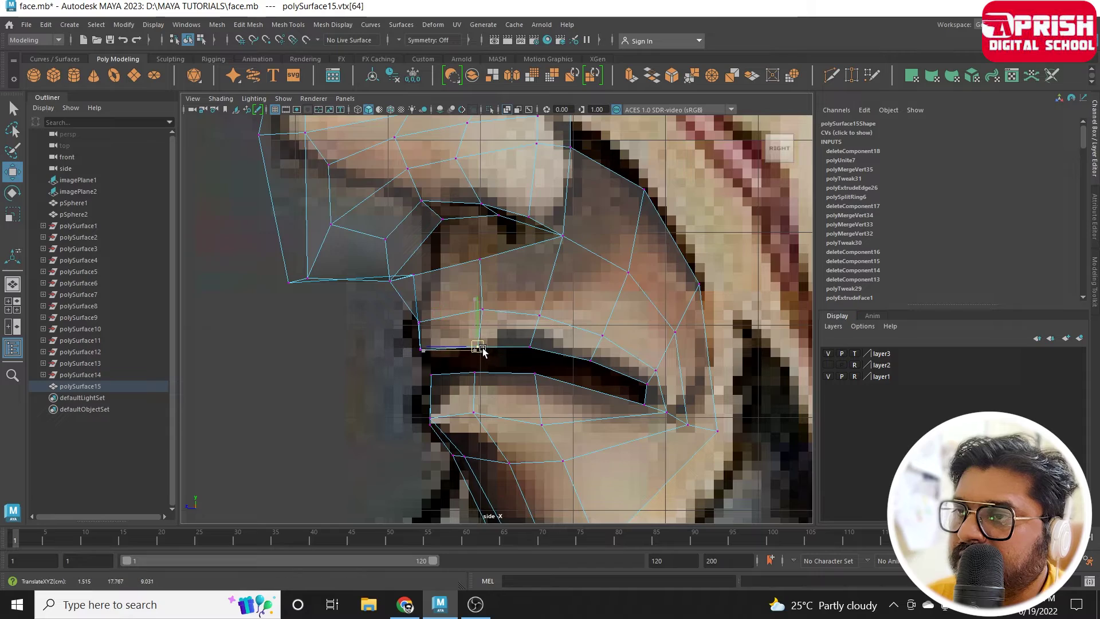
scroll(492, 437, up, 2)
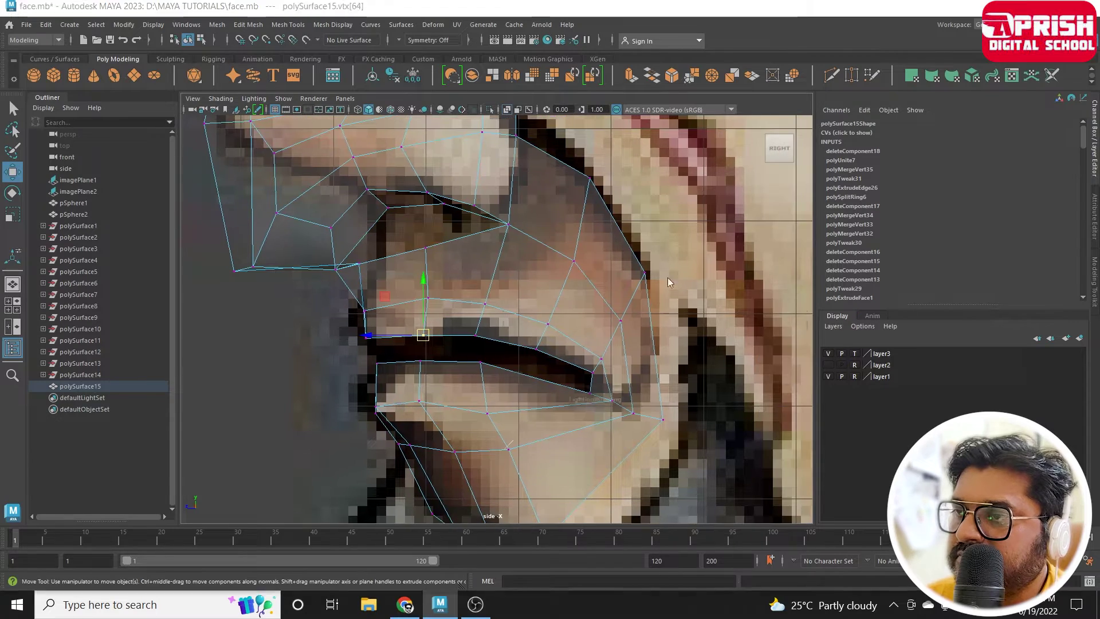
key(space)
key(space)
mouse_move(572, 339)
alt+mouse_down()
mouse_move(633, 336)
mouse_move(545, 356)
mouse_move(646, 347)
mouse_move(523, 320)
mouse_move(573, 372)
mouse_move(671, 386)
mouse_move(591, 363)
mouse_move(523, 385)
mouse_move(636, 386)
mouse_move(700, 410)
mouse_move(577, 410)
alt+mouse_up()
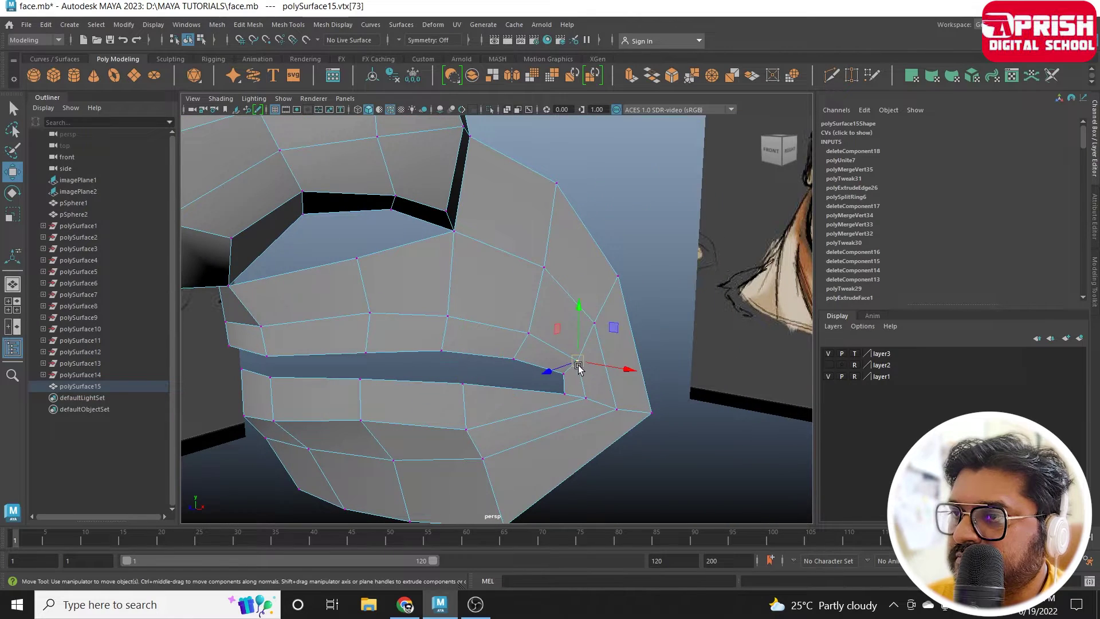
Return the mask to object mode and view the whole face in the front view.
click(579, 366)
right_drag(552, 277, 552, 229)
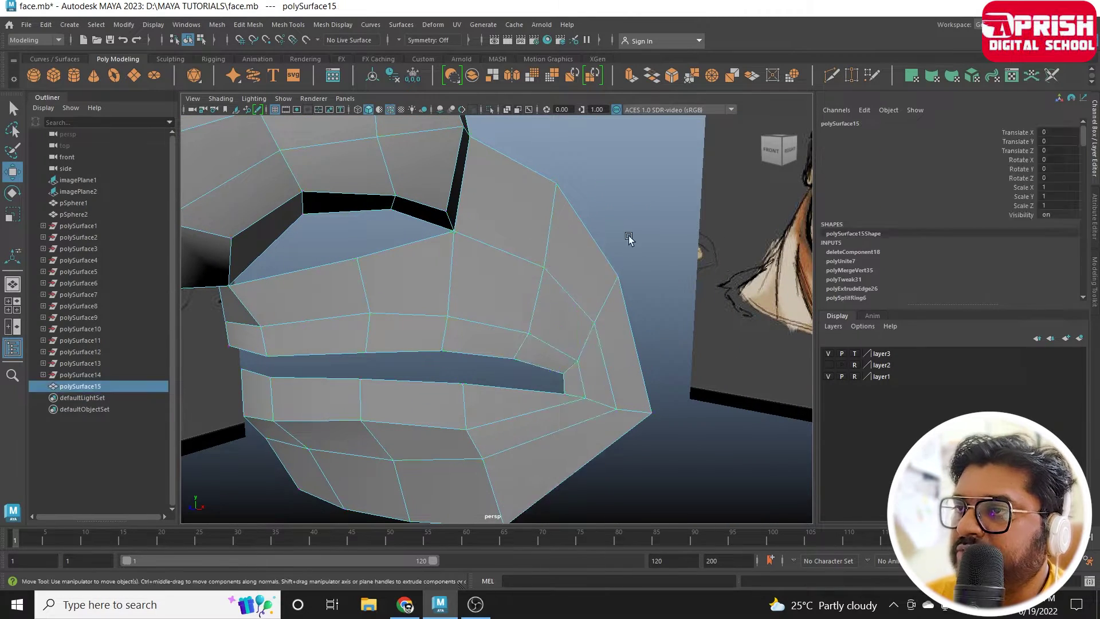
alt+drag(629, 238, 549, 358)
key(space)
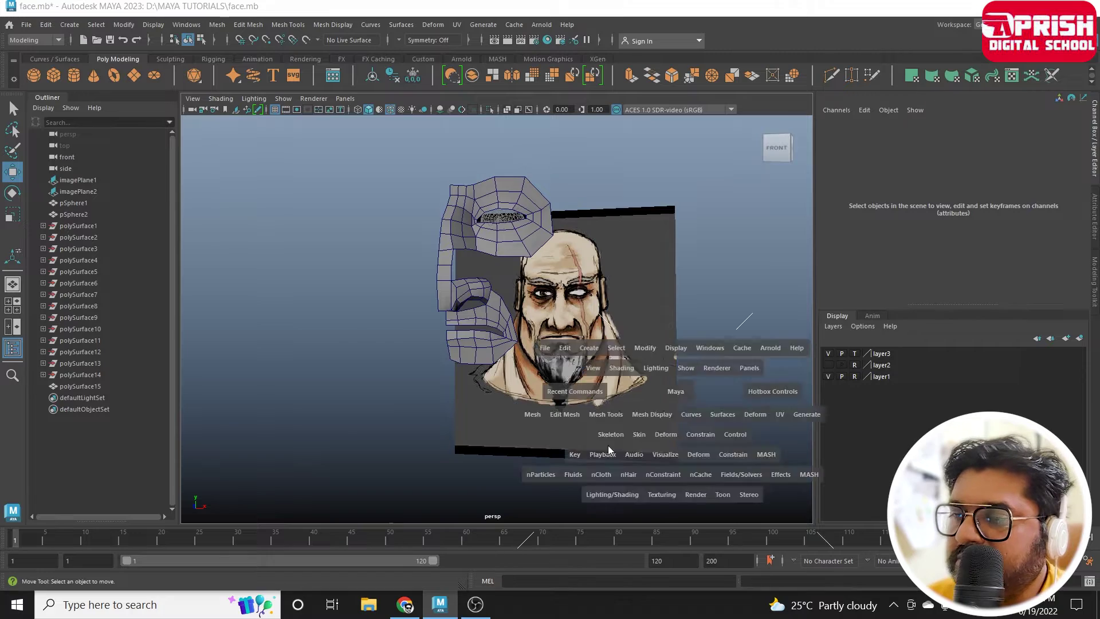
key(space)
alt+middle_drag(313, 419, 430, 442)
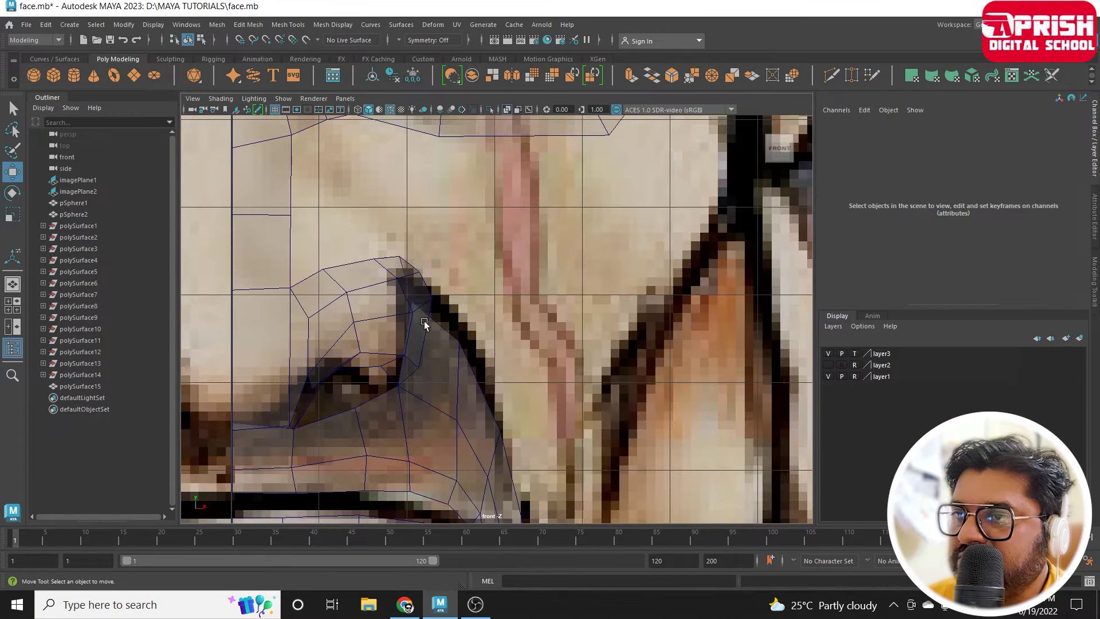
Select the whole mask mesh and orbit around it in the perspective view.
click(449, 300)
scroll(446, 367, up, 2)
key(space)
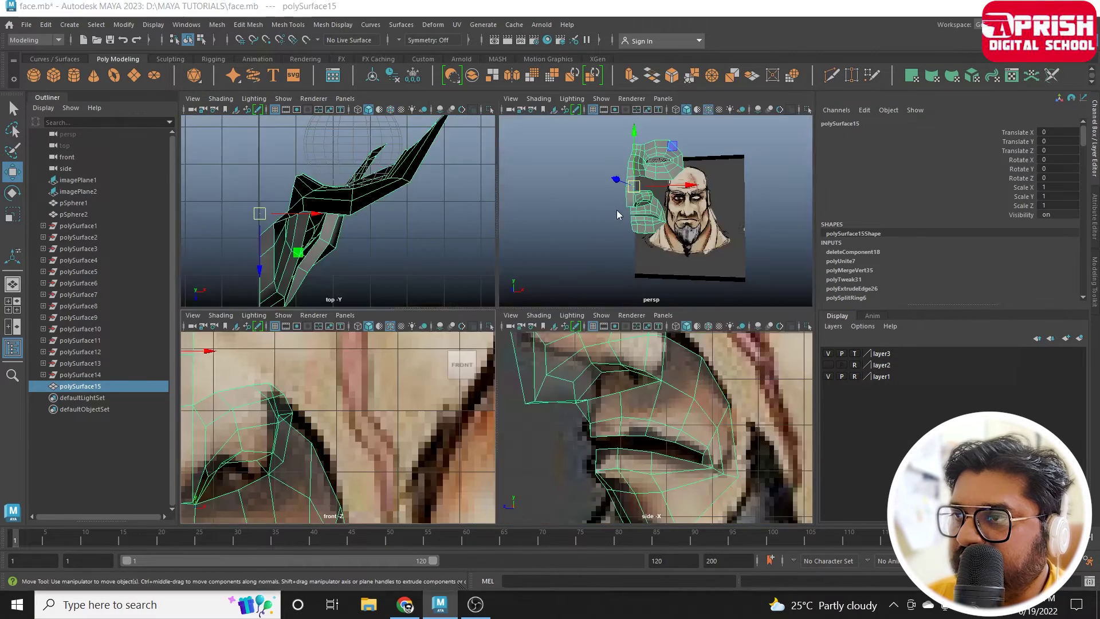
key(space)
scroll(573, 343, up, 3)
alt+drag(644, 380, 540, 364)
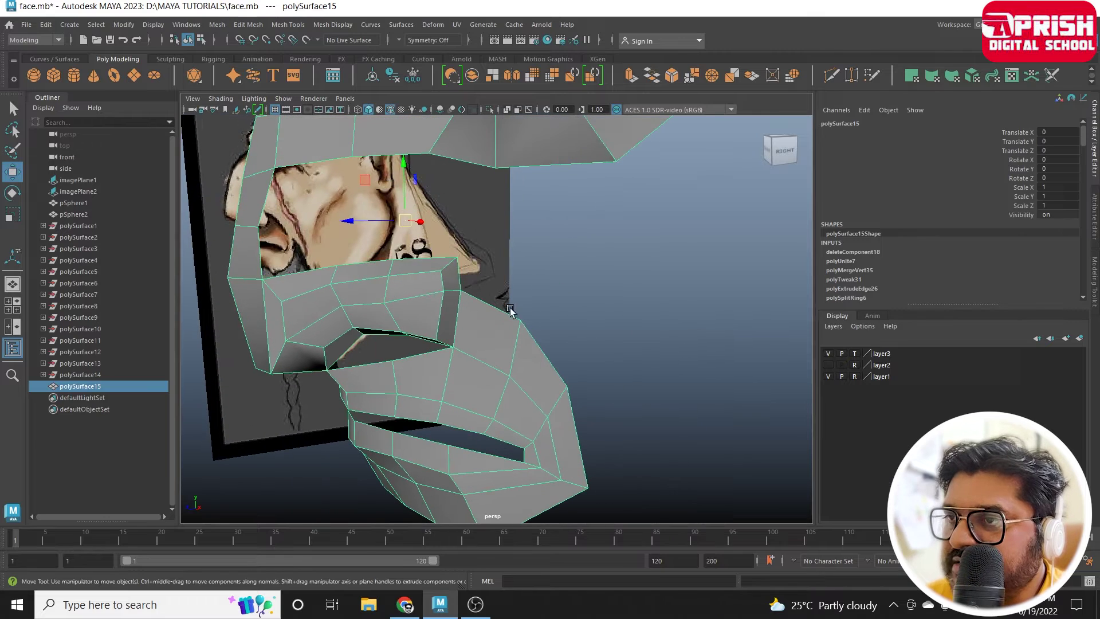
In edge mode, select the jaw border edge and maximise the front view.
right_drag(479, 313, 479, 242)
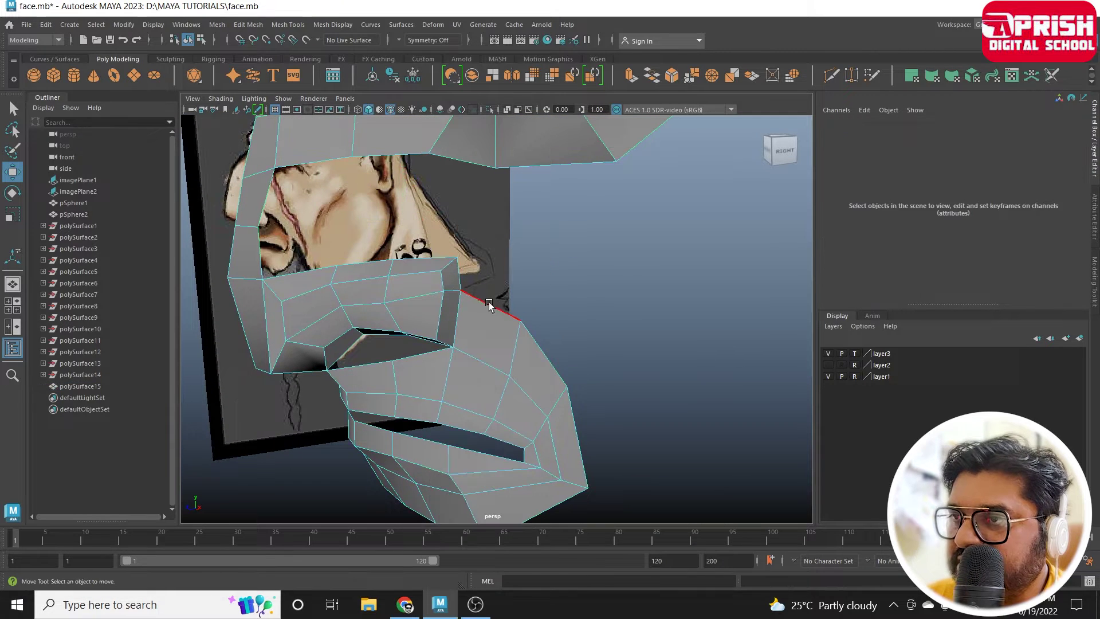
click(576, 438)
alt+drag(585, 482, 555, 405)
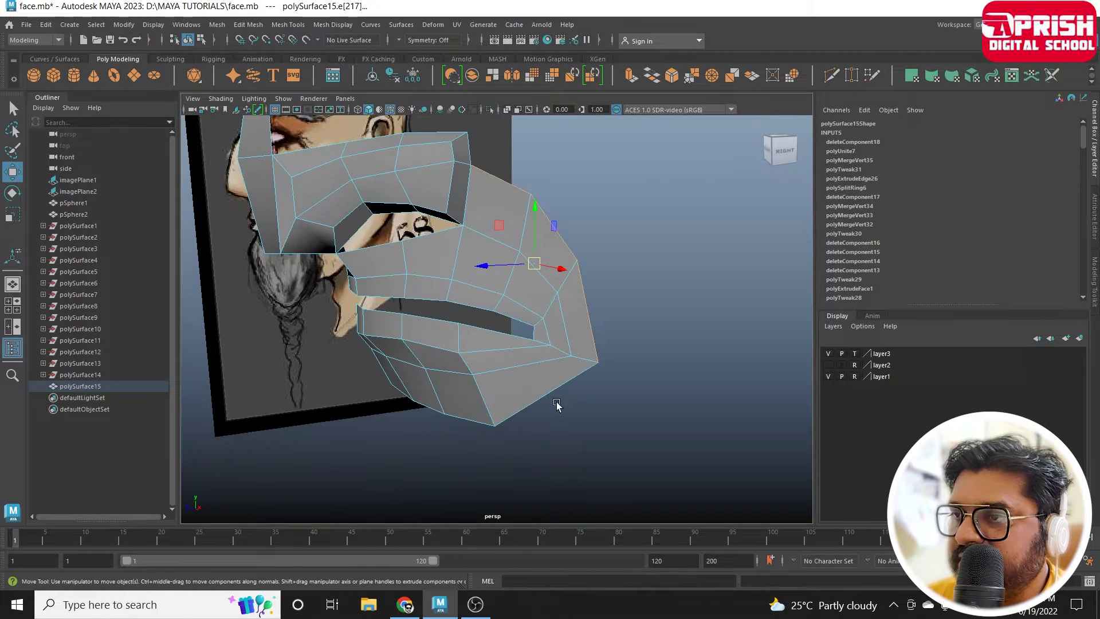
mouse_move(459, 449)
alt+mouse_down()
mouse_move(523, 385)
mouse_move(453, 414)
mouse_move(519, 359)
alt+mouse_up()
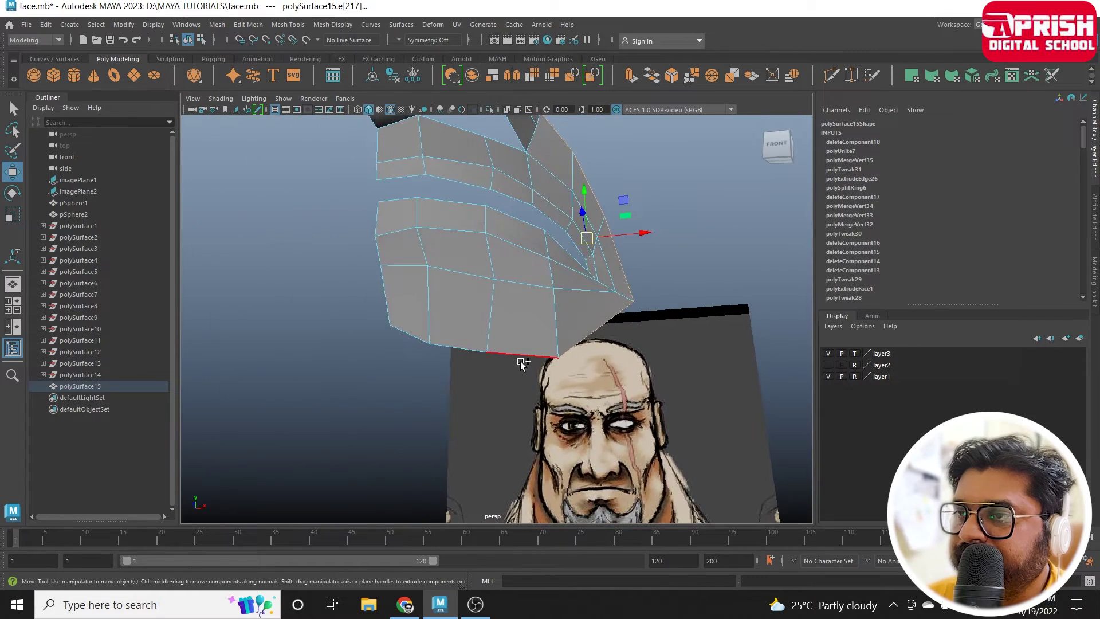
key(space)
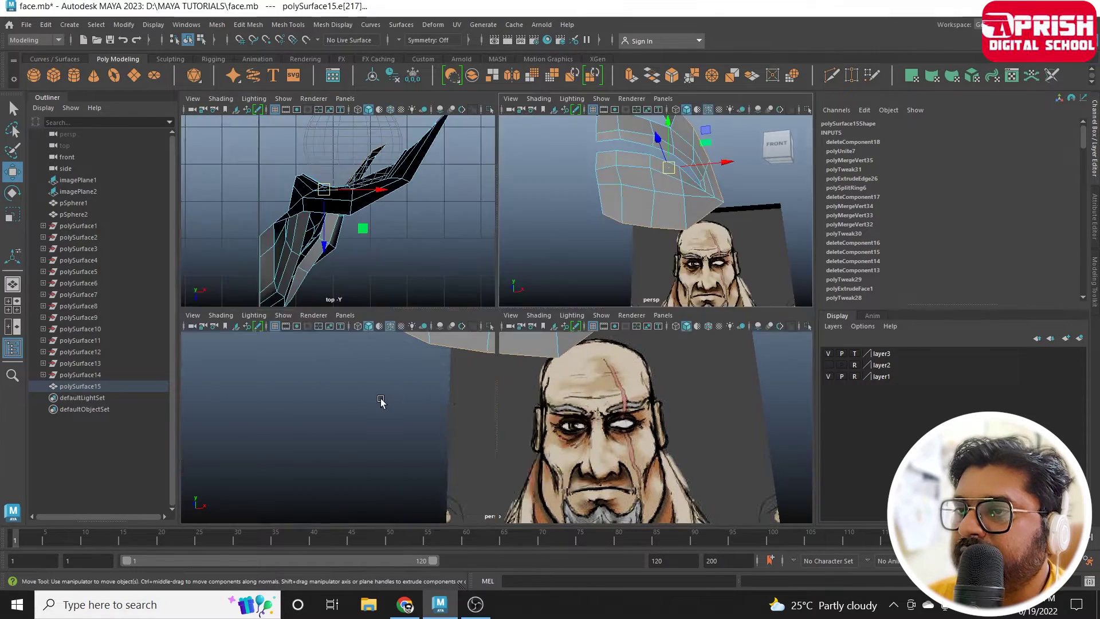
key(space)
scroll(470, 349, down, 3)
Extrude the selected border edges and pull the new edges upward.
alt+middle_drag(470, 350, 480, 316)
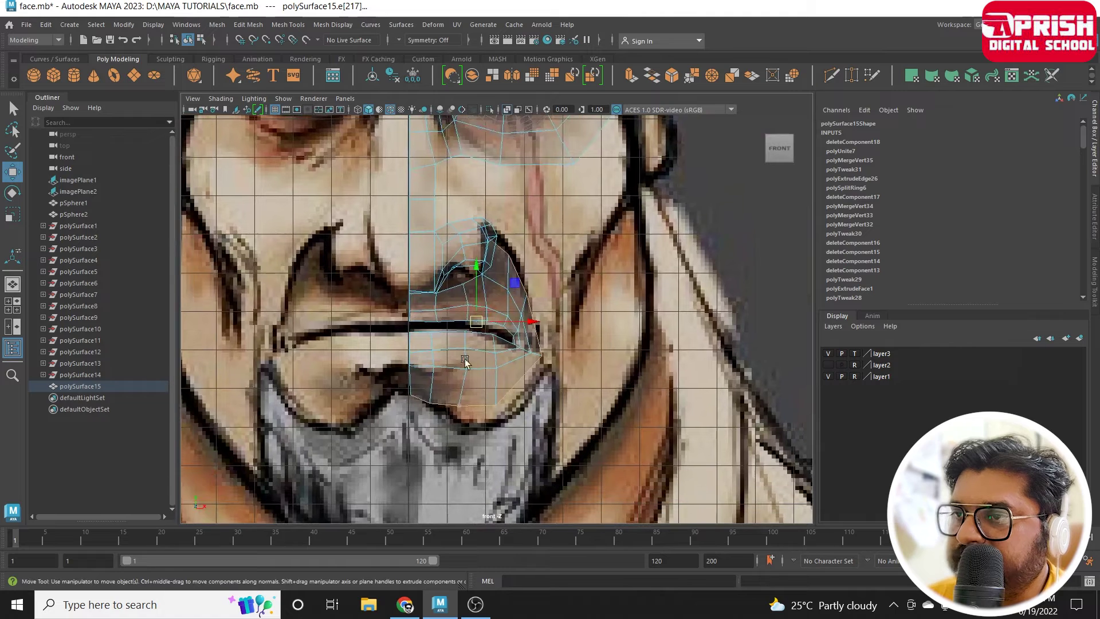
click(631, 79)
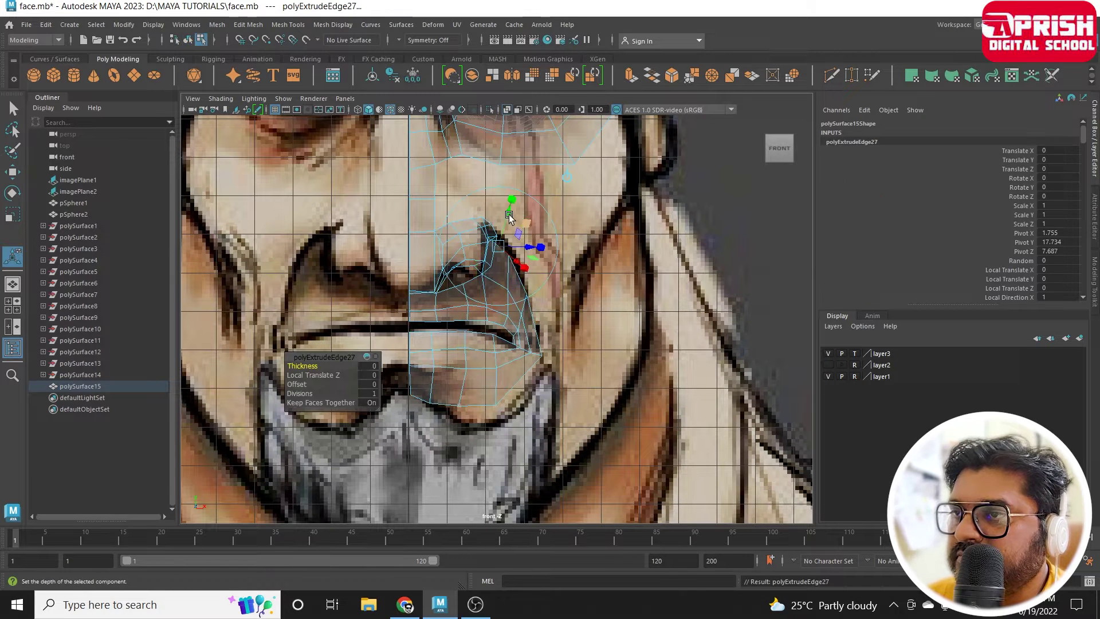
drag(512, 221, 520, 199)
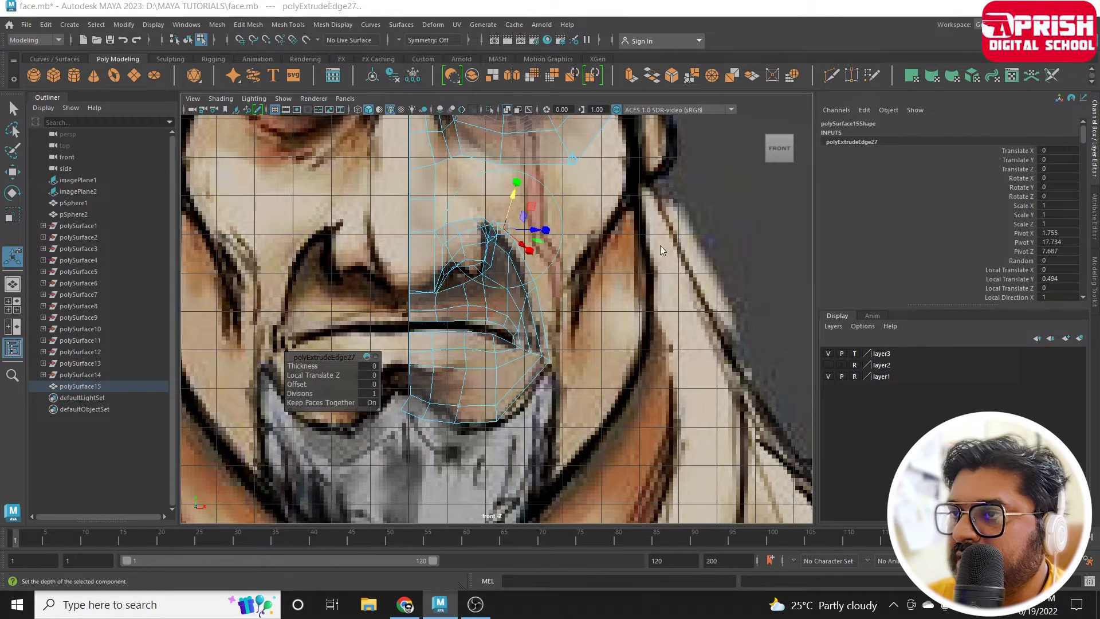
key(space)
key(space)
mouse_move(521, 258)
alt+mouse_down()
mouse_move(558, 327)
mouse_move(535, 394)
mouse_move(510, 241)
alt+mouse_up()
scroll(513, 218, up, 3)
In vertex mode, try Smooth and Reduce (both undone), then merge vertices at 0.01 threshold.
right_click(520, 201)
click(462, 200)
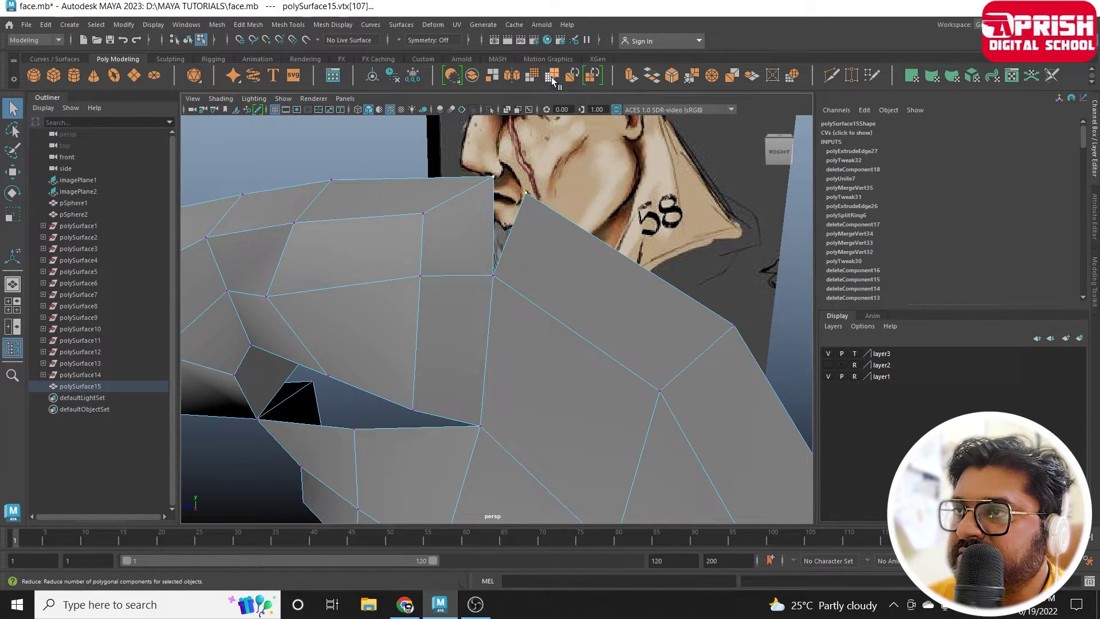
click(532, 76)
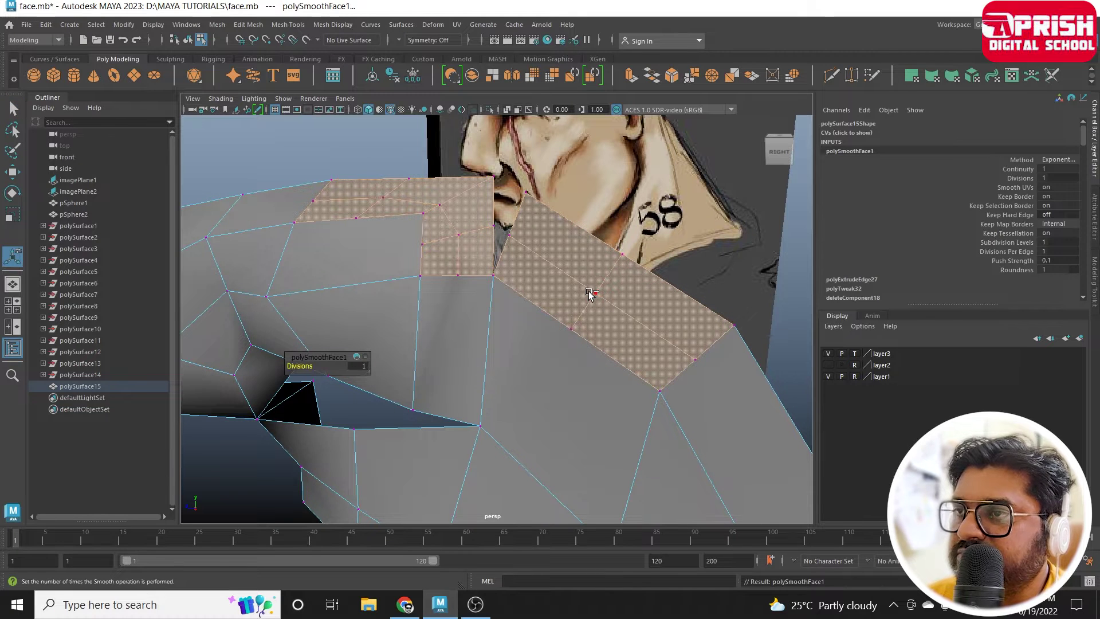
key(ctrl+z)
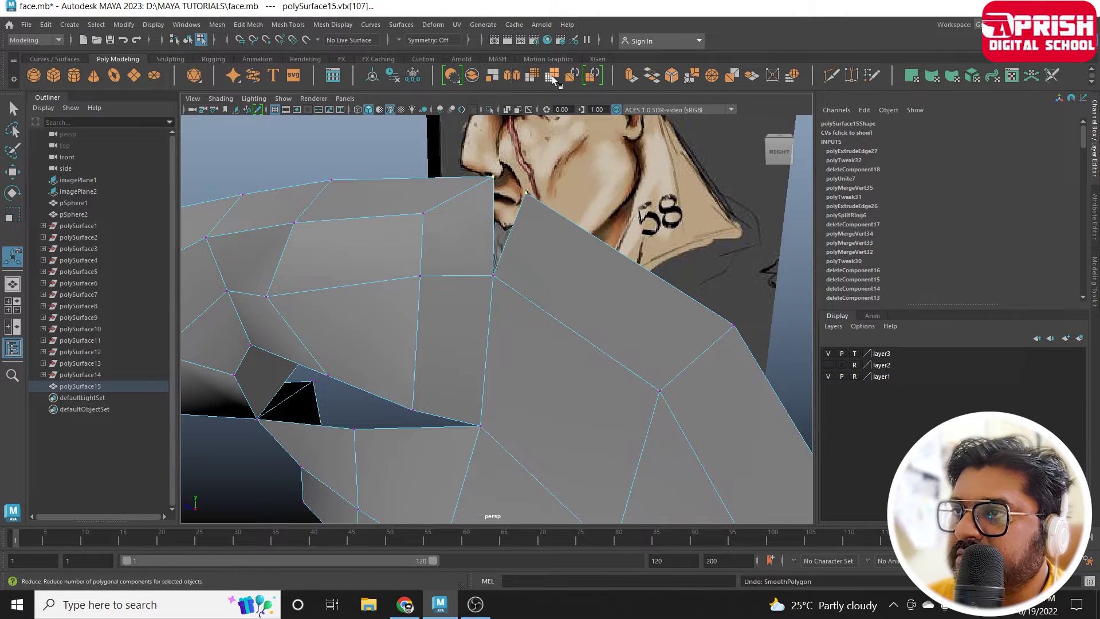
click(551, 76)
key(ctrl+z)
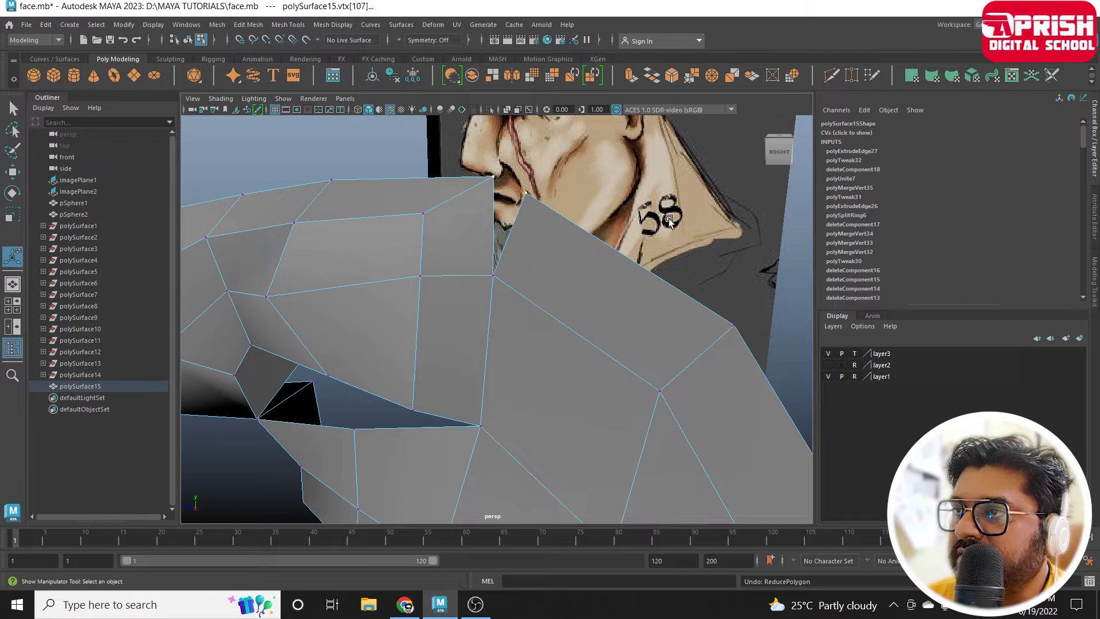
click(692, 76)
Orbit around the merged mesh and return to the four-view layout.
mouse_move(582, 332)
alt+right_down()
mouse_move(561, 282)
mouse_move(480, 294)
alt+right_up()
mouse_move(479, 293)
alt+mouse_down()
mouse_move(613, 346)
mouse_move(520, 361)
mouse_move(582, 418)
alt+mouse_up()
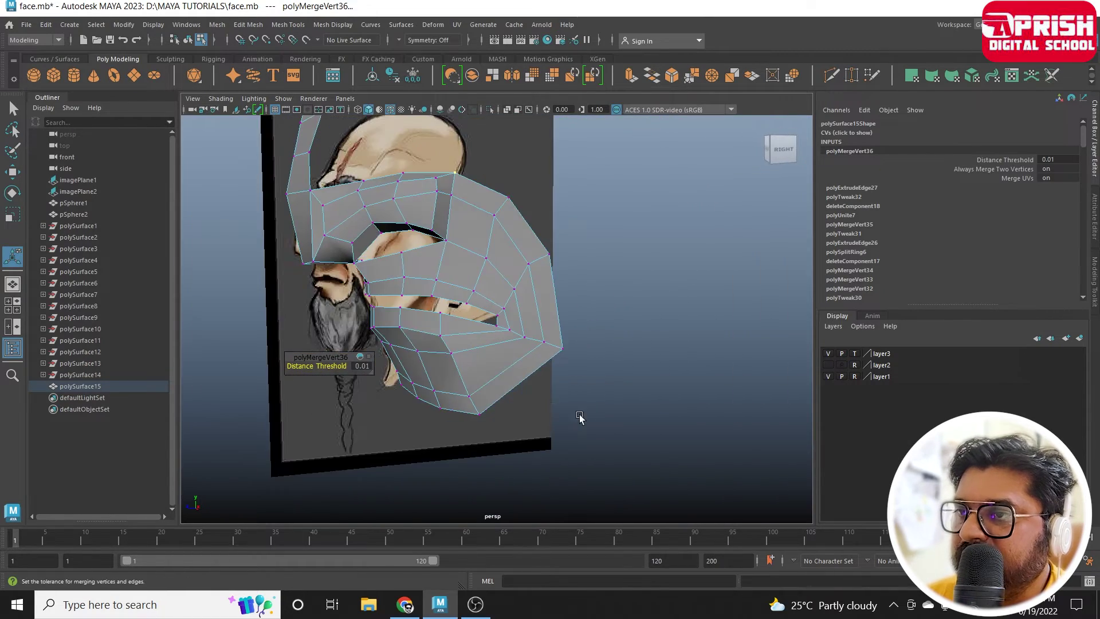
key(space)
key(space)
scroll(614, 297, up, 3)
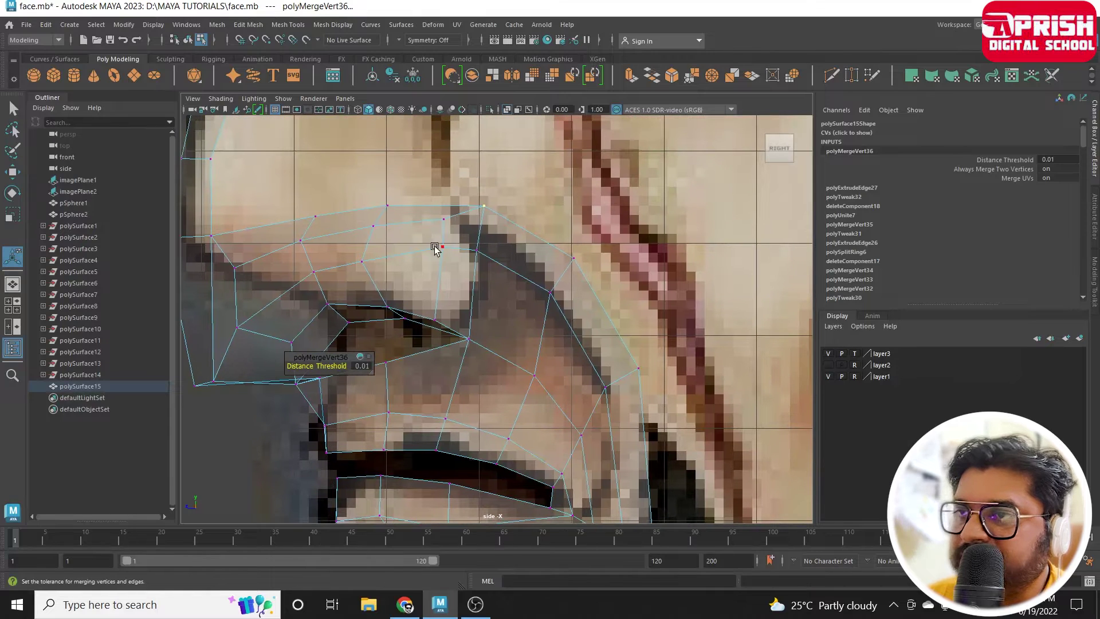
With the Move tool, pull two nose-side vertices left onto the nose outline.
click(13, 175)
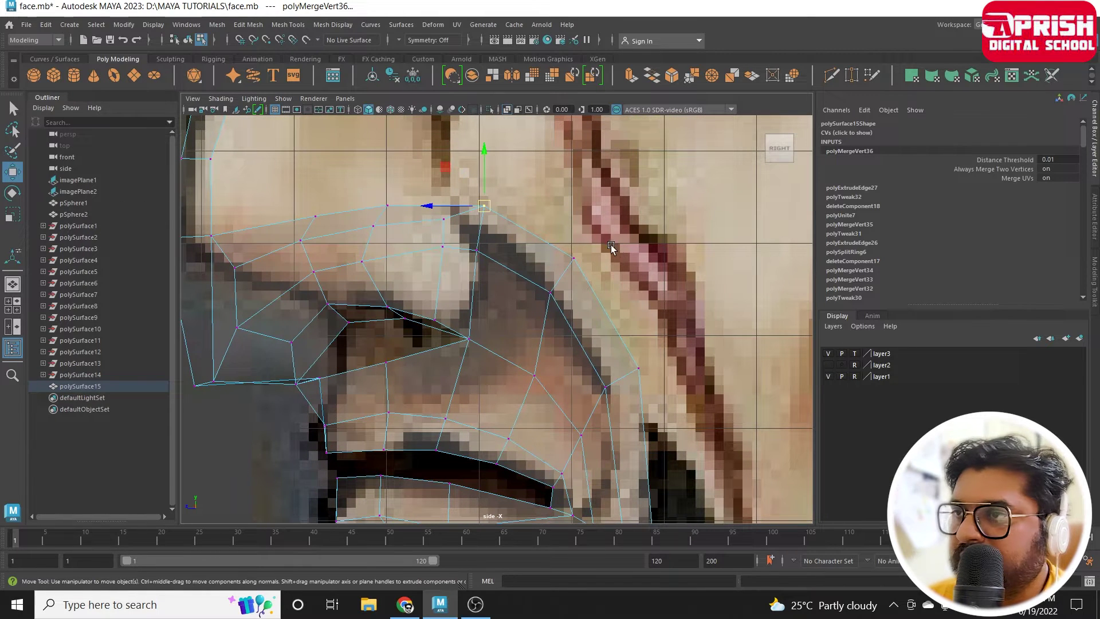
click(583, 269)
drag(573, 259, 556, 258)
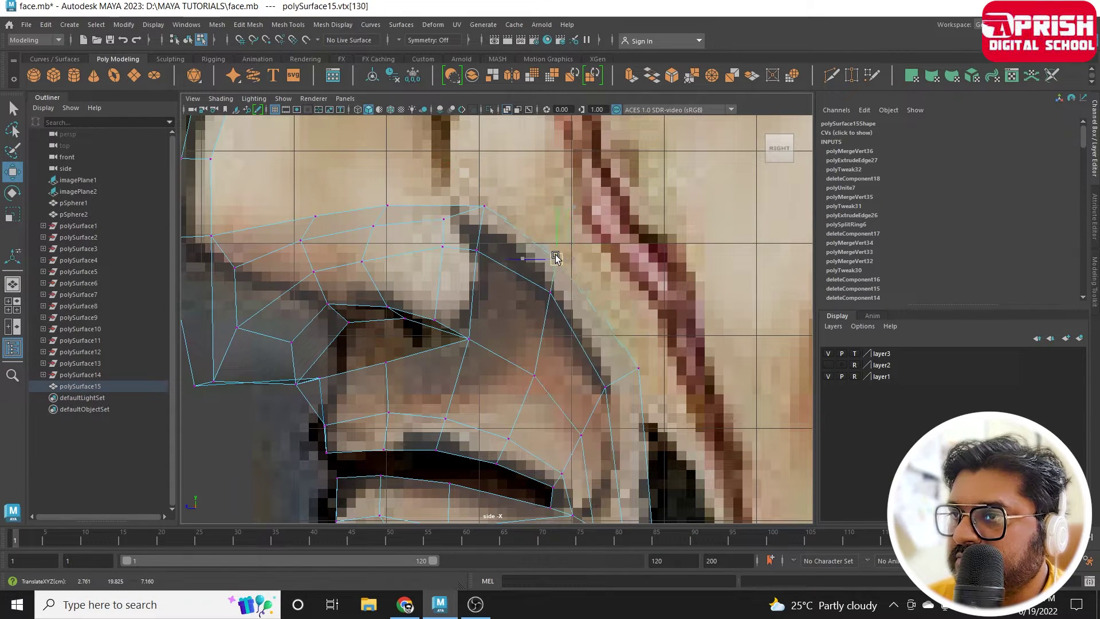
click(639, 369)
drag(638, 368, 631, 366)
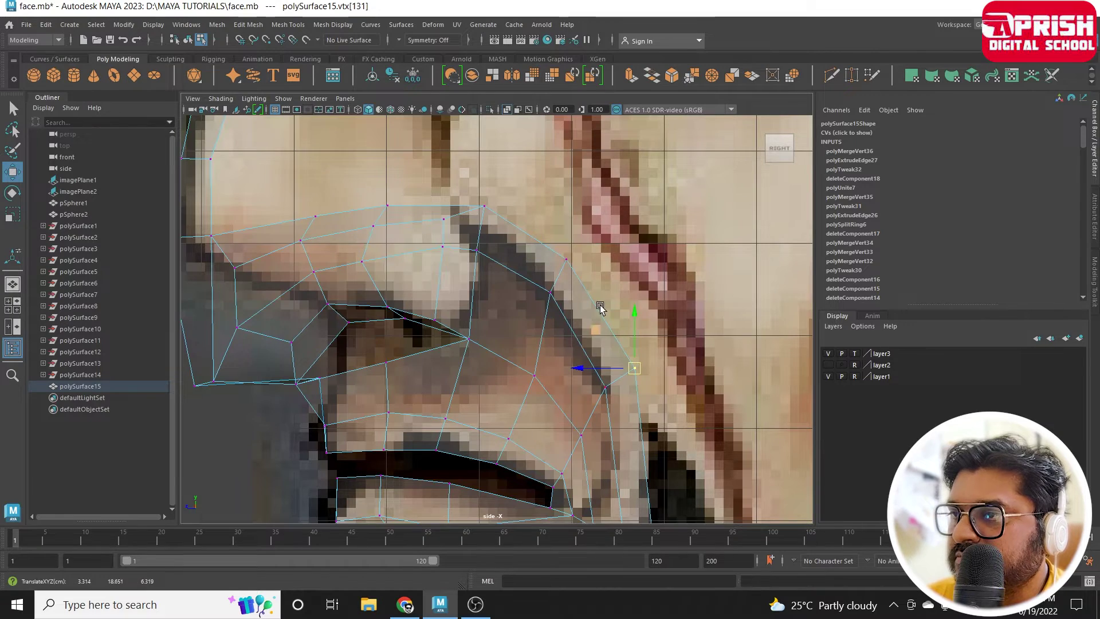
In perspective, move a vertex on the mouth's side edge.
key(space)
key(space)
mouse_move(627, 295)
alt+mouse_down()
mouse_move(612, 337)
mouse_move(619, 358)
alt+mouse_up()
scroll(619, 358, up, 5)
scroll(521, 315, down, 5)
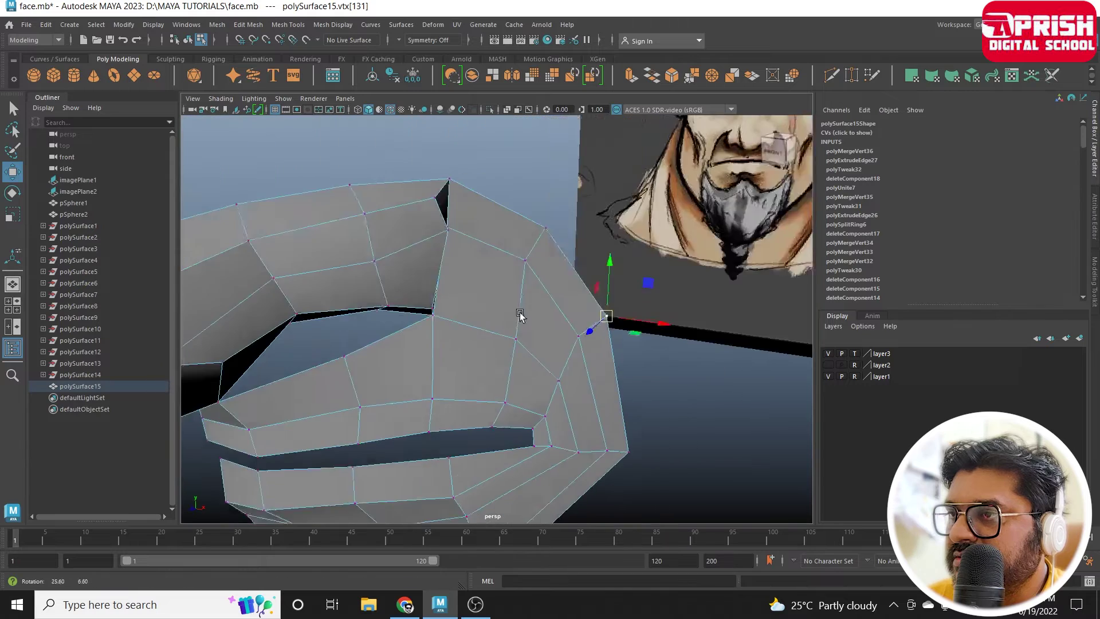
mouse_move(521, 315)
alt+mouse_down()
mouse_move(535, 312)
mouse_move(529, 296)
alt+mouse_up()
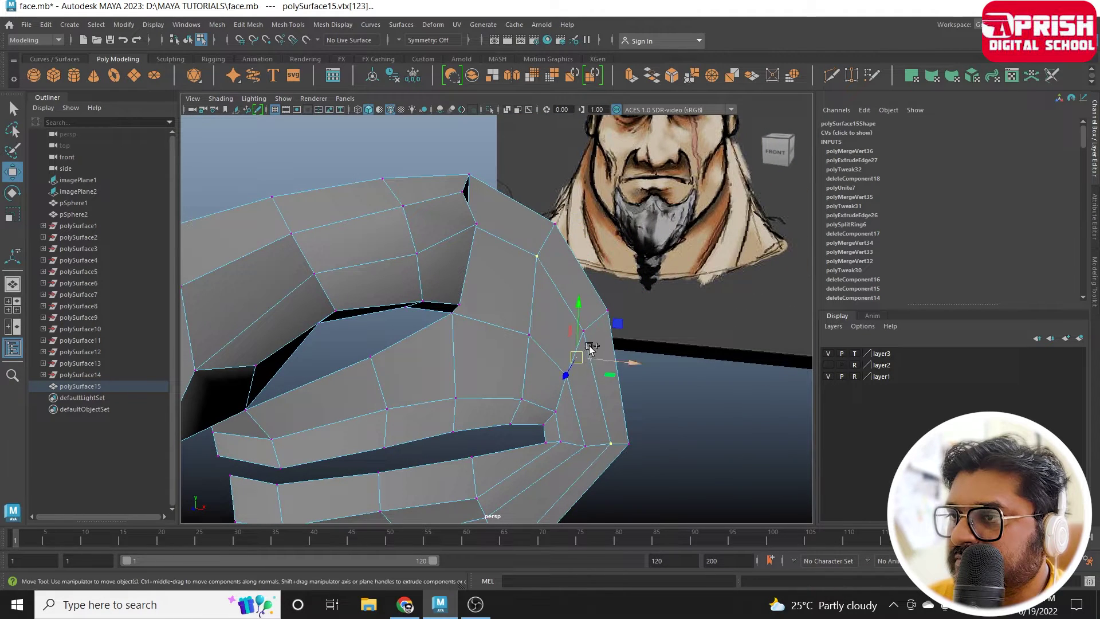
mouse_move(603, 388)
alt+mouse_down()
mouse_move(591, 373)
mouse_move(633, 356)
mouse_move(633, 343)
mouse_move(517, 371)
alt+mouse_up()
alt+drag(474, 380, 514, 351)
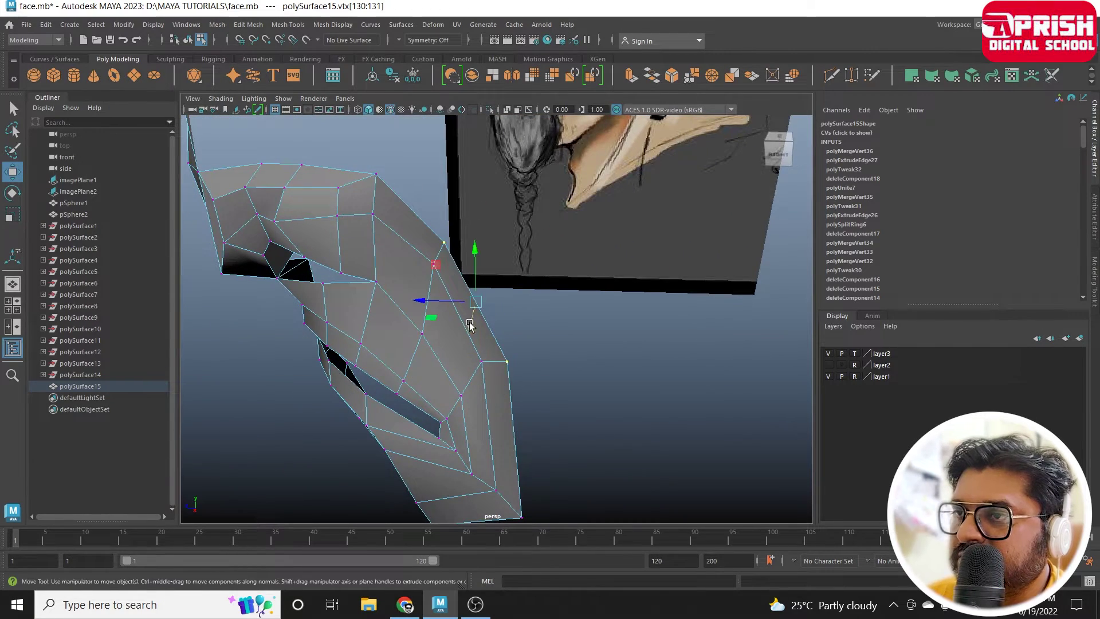
Restore the earlier three-vertex selection and frame it in the enlarged side view.
alt+drag(466, 344, 584, 359)
scroll(593, 405, up, 2)
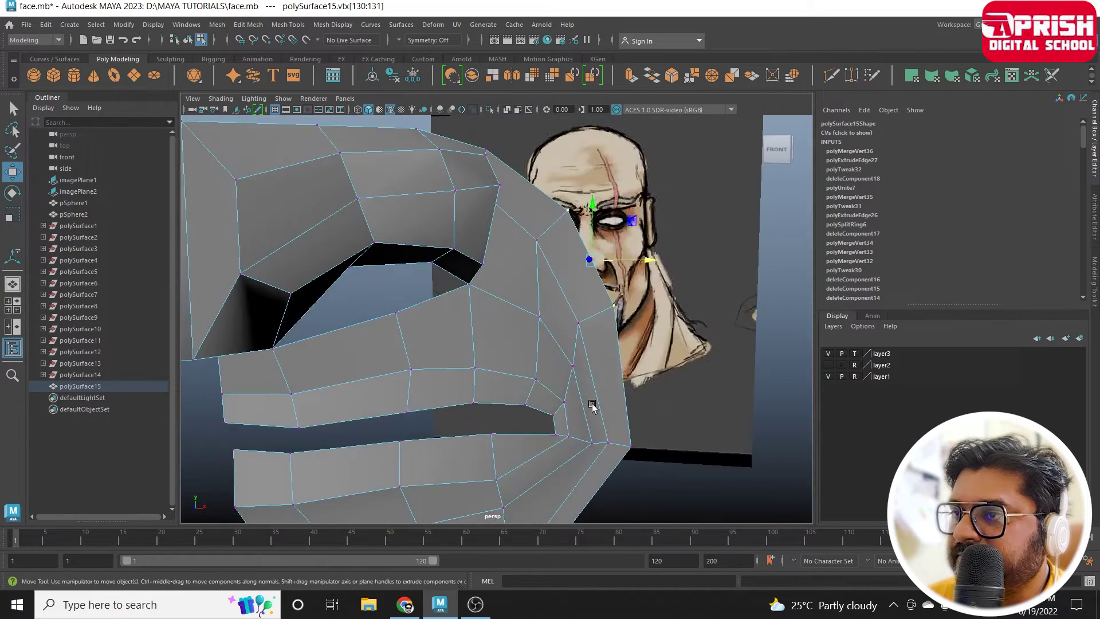
mouse_move(593, 405)
alt+mouse_down()
mouse_move(565, 352)
mouse_move(506, 339)
mouse_move(499, 321)
alt+mouse_up()
key(ctrl+z)
key(space)
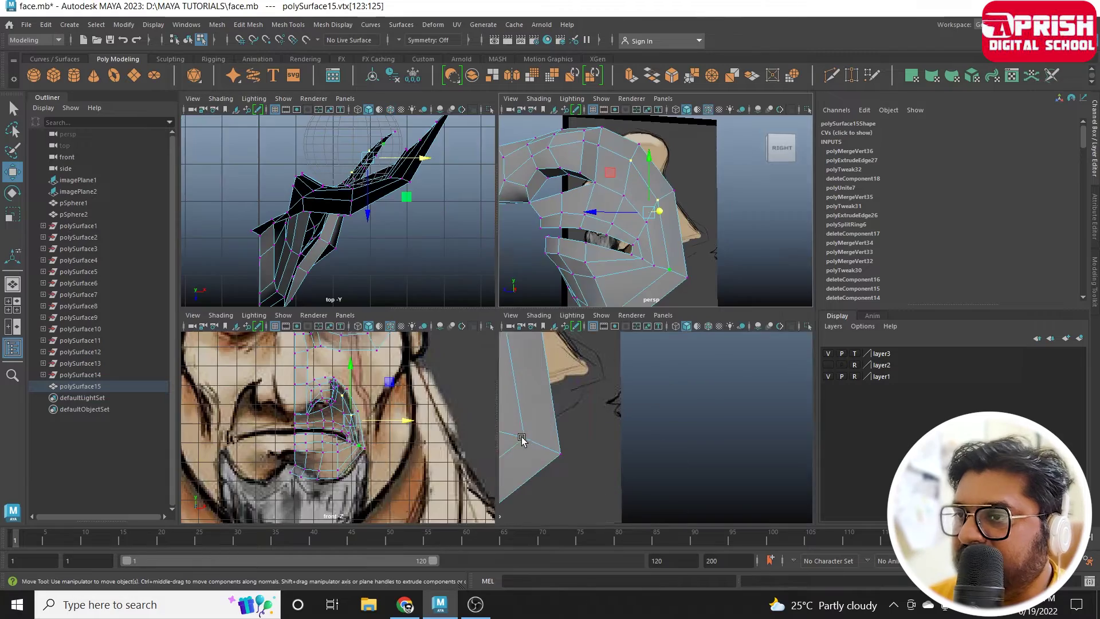
key(f)
key(space)
Zoom and pan the side and front views to frame the nose and mouth.
scroll(627, 362, down, 5)
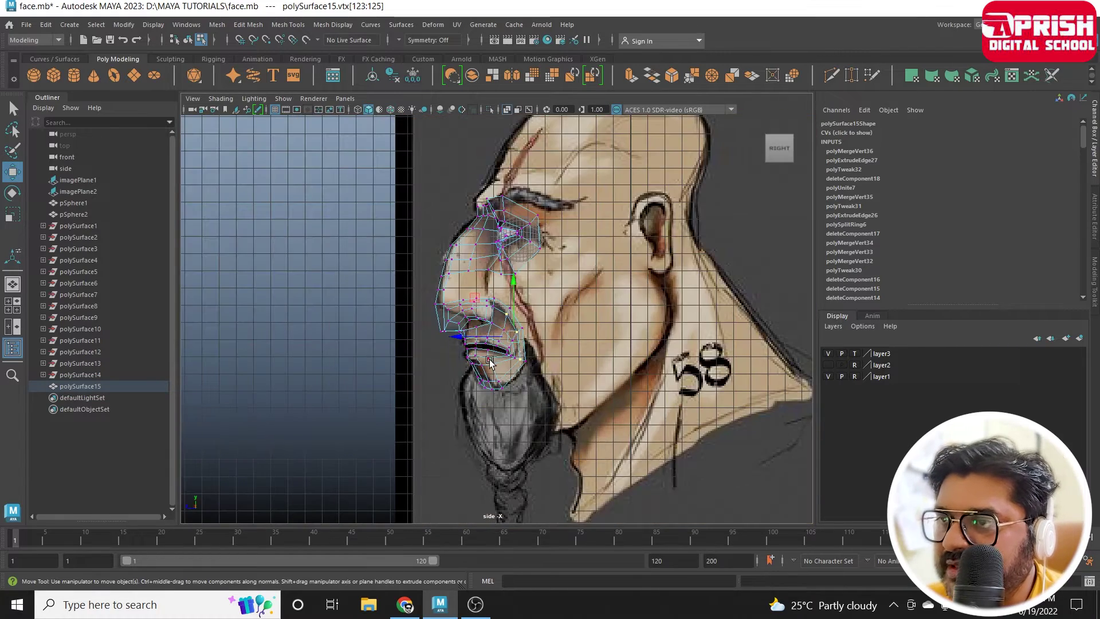
scroll(517, 357, up, 2)
scroll(517, 356, up, 2)
scroll(517, 356, up, 2)
alt+middle_drag(517, 356, 450, 390)
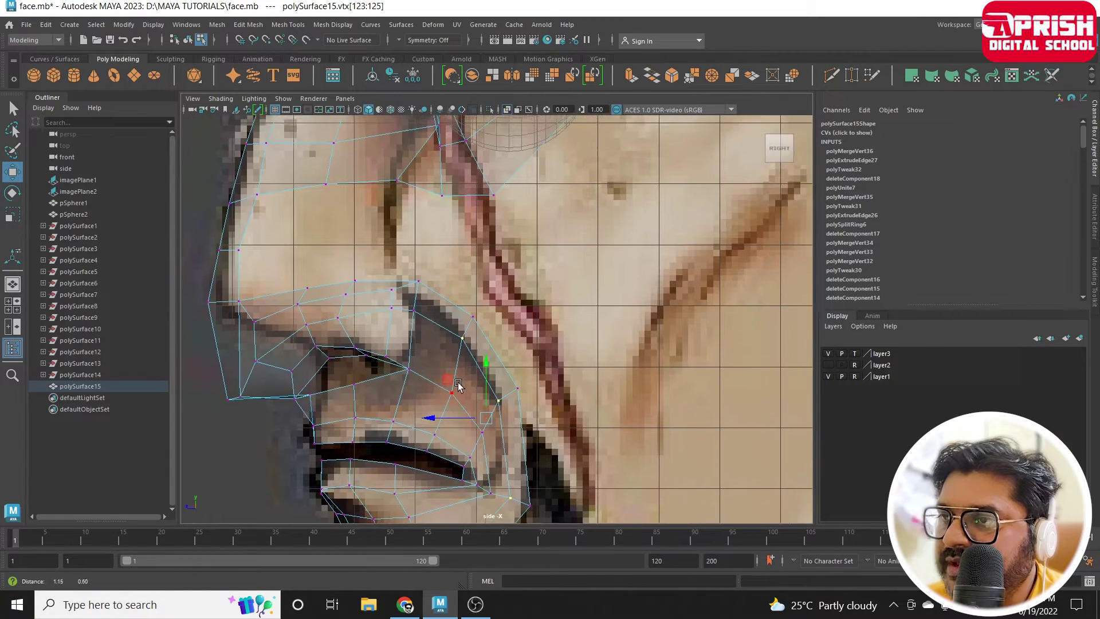
scroll(480, 394, down, 2)
scroll(479, 395, down, 2)
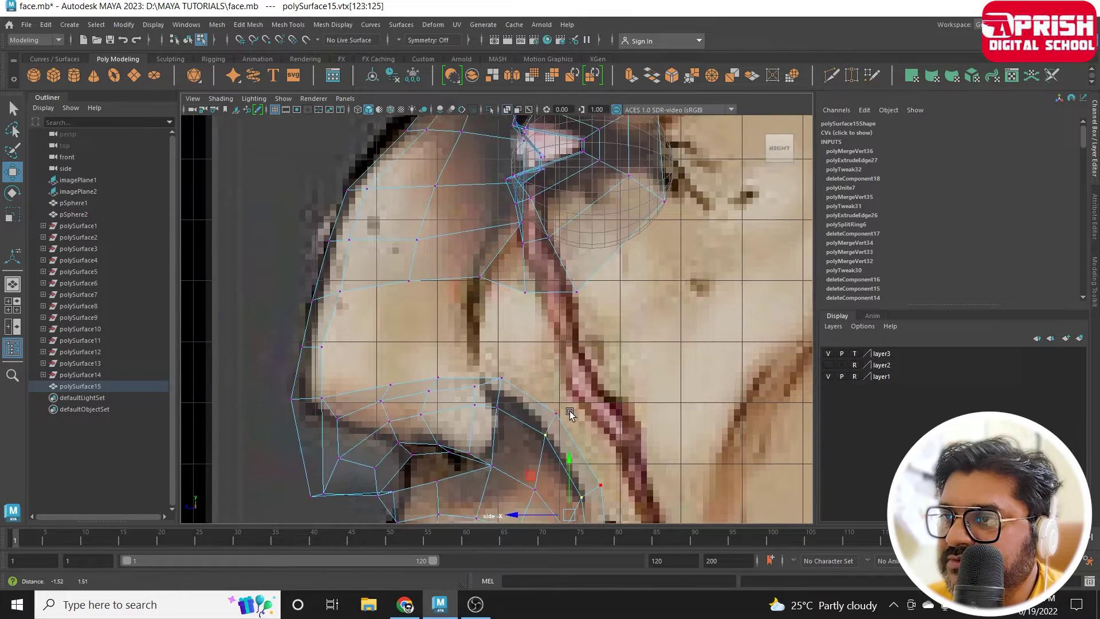
key(space)
key(space)
scroll(493, 367, down, 2)
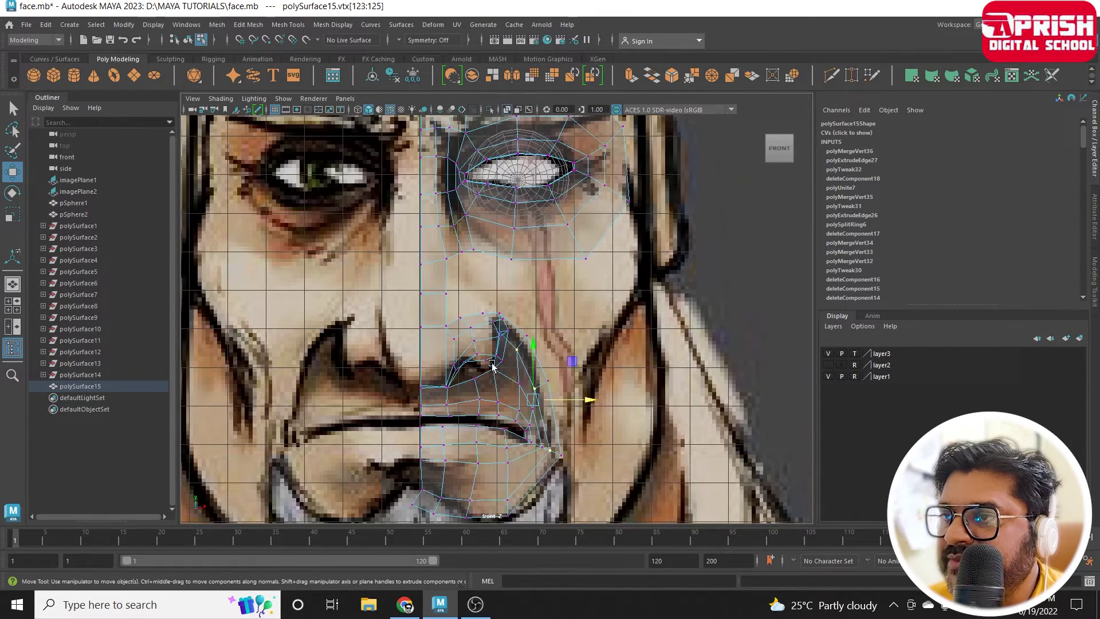
scroll(414, 329, up, 3)
alt+middle_drag(415, 329, 561, 344)
scroll(609, 384, down, 3)
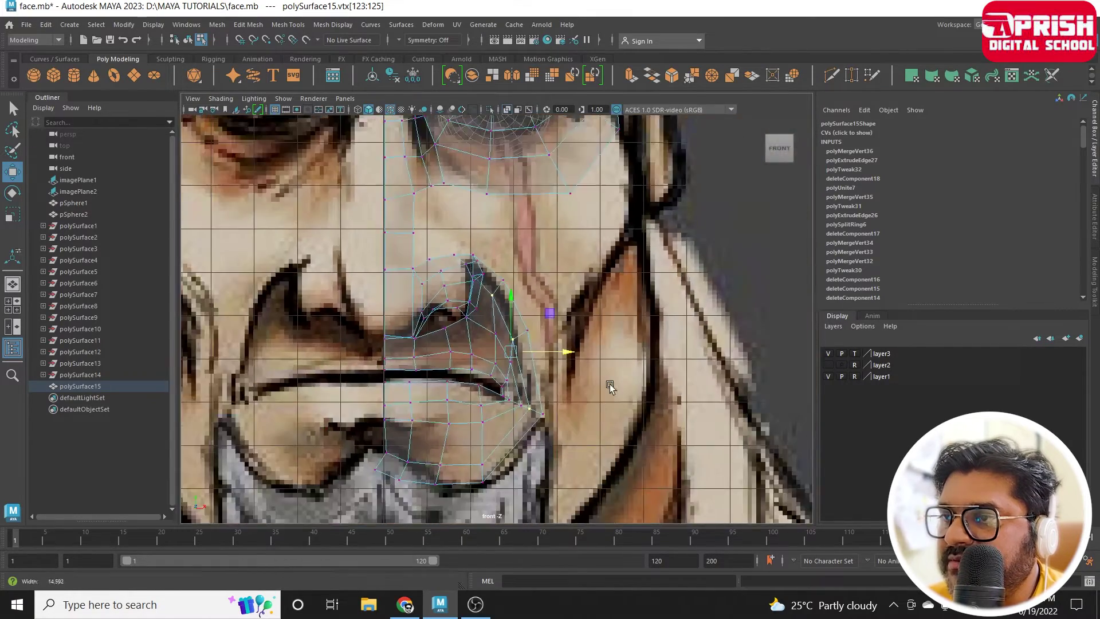
alt+middle_drag(609, 383, 608, 430)
scroll(607, 430, down, 2)
Clear the vertex selection and select an edge below the eye hole.
right_drag(487, 290, 507, 275)
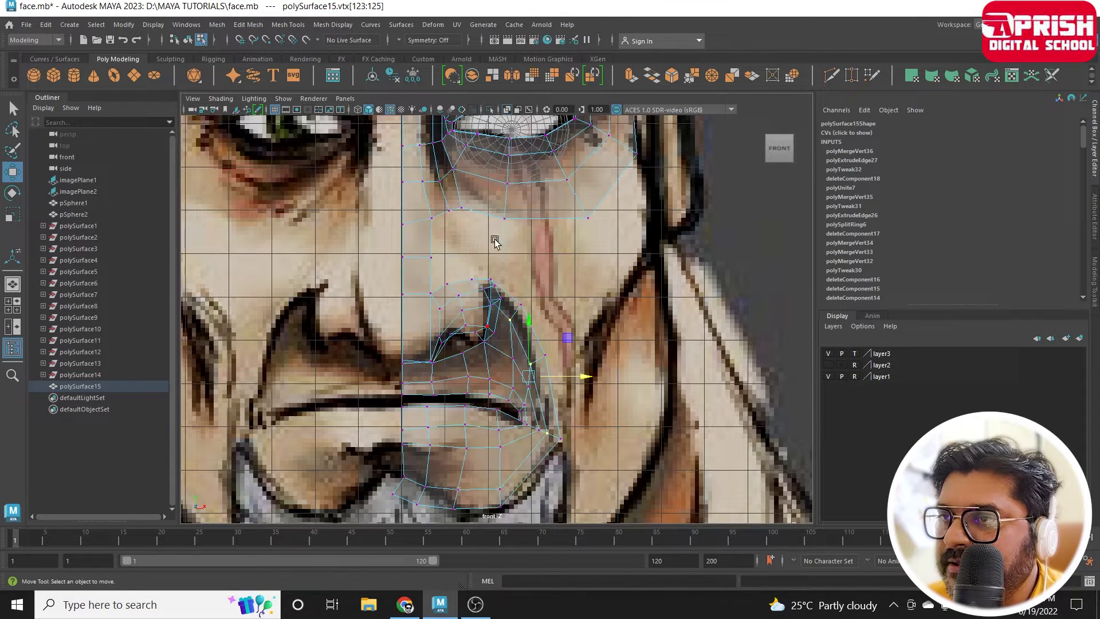
click(494, 239)
scroll(528, 306, up, 3)
scroll(527, 306, down, 2)
scroll(497, 331, up, 2)
alt+middle_drag(498, 327, 504, 381)
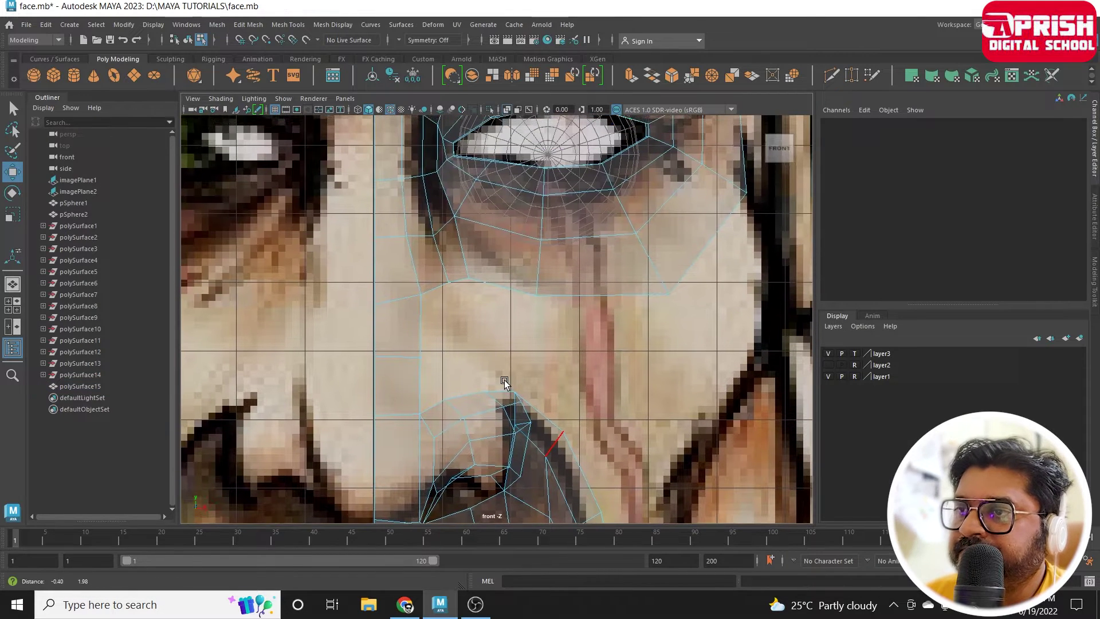
click(584, 284)
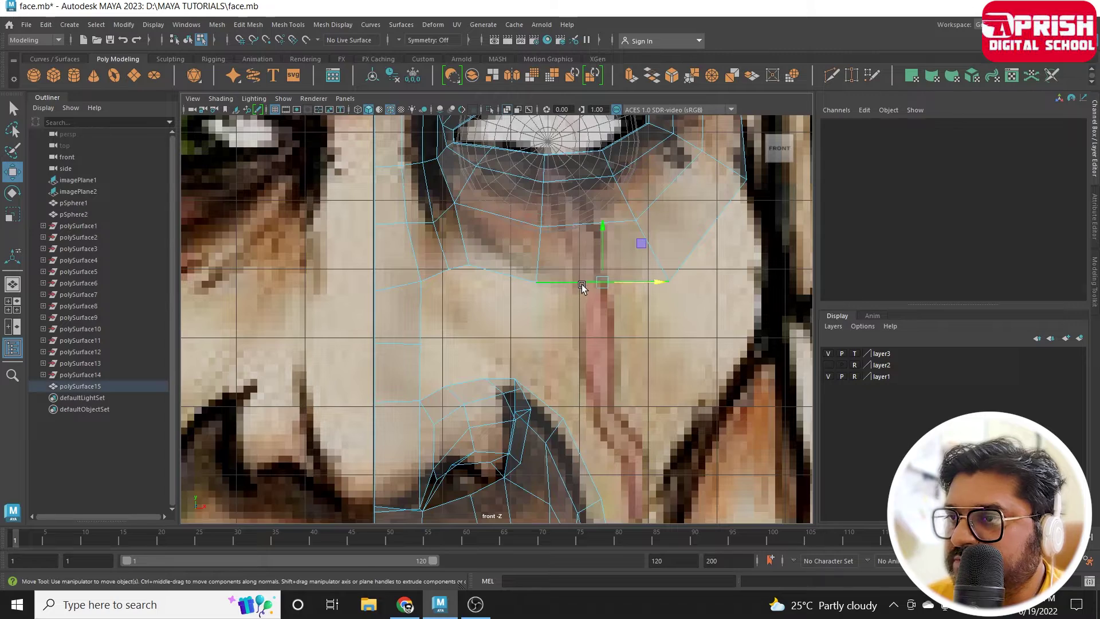
In perspective, select the jaw's outer-corner, lower and bottom border edges, then return to the front view.
key(space)
key(space)
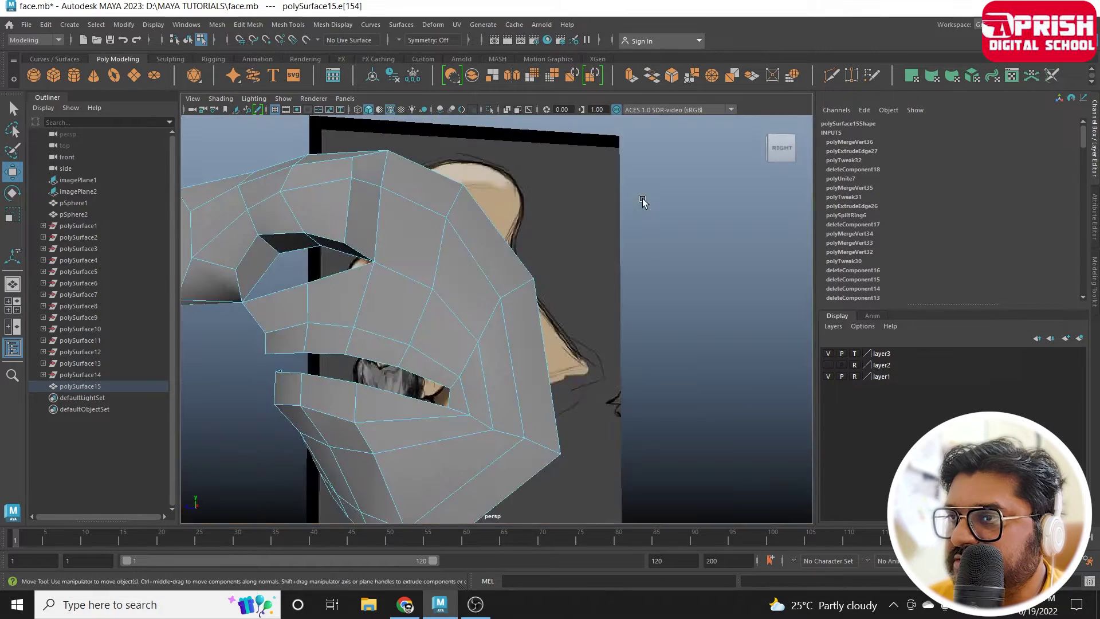
alt+drag(632, 314, 535, 332)
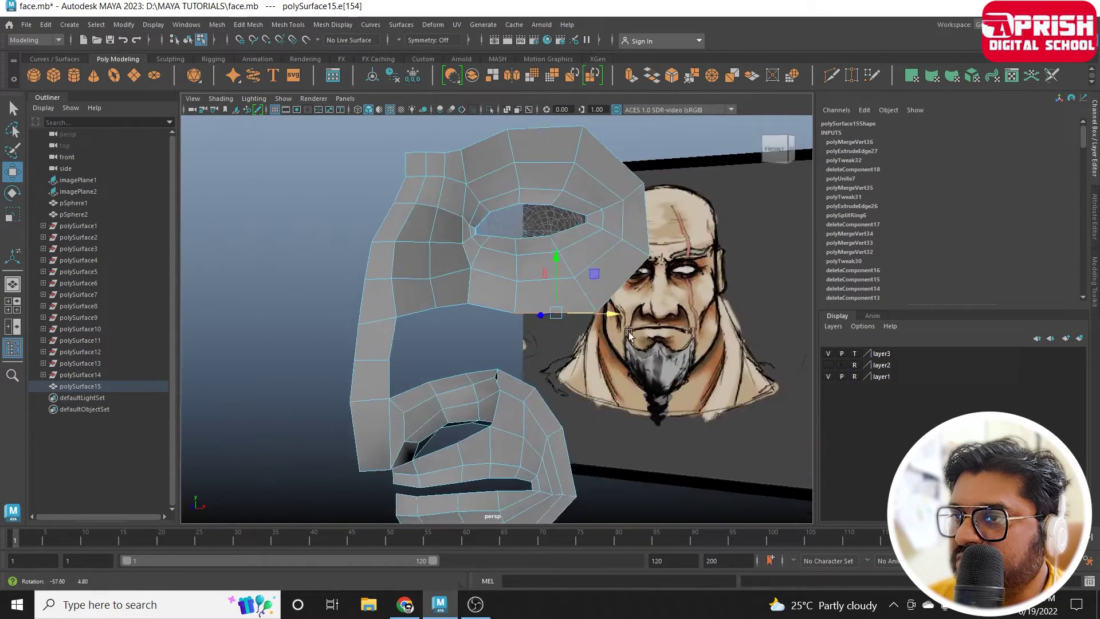
right_drag(536, 333, 528, 232)
alt+drag(528, 232, 536, 321)
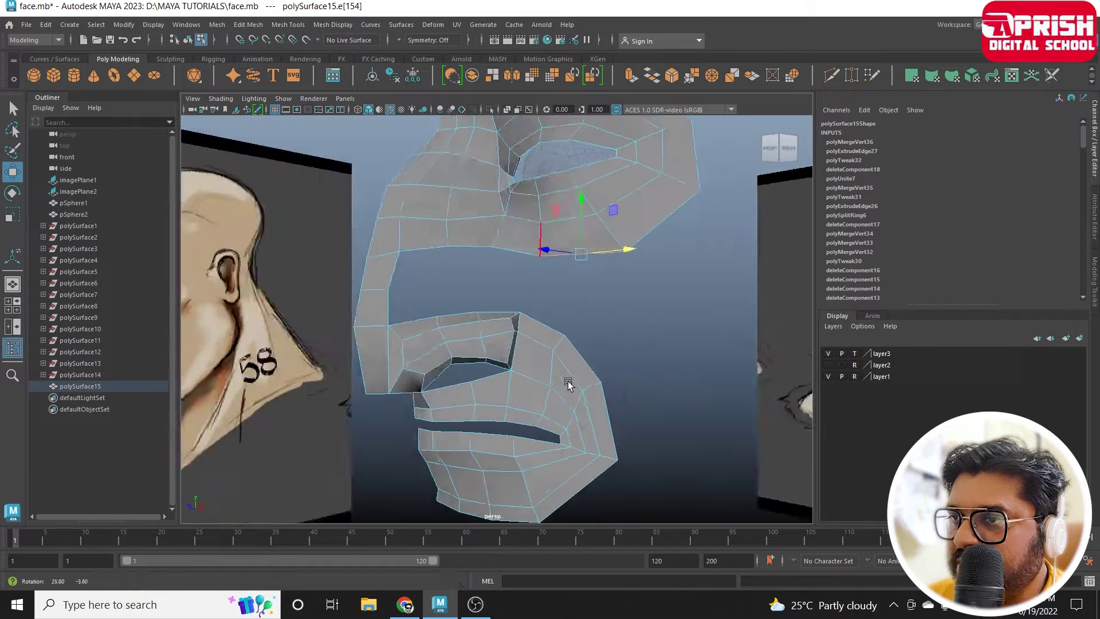
click(484, 305)
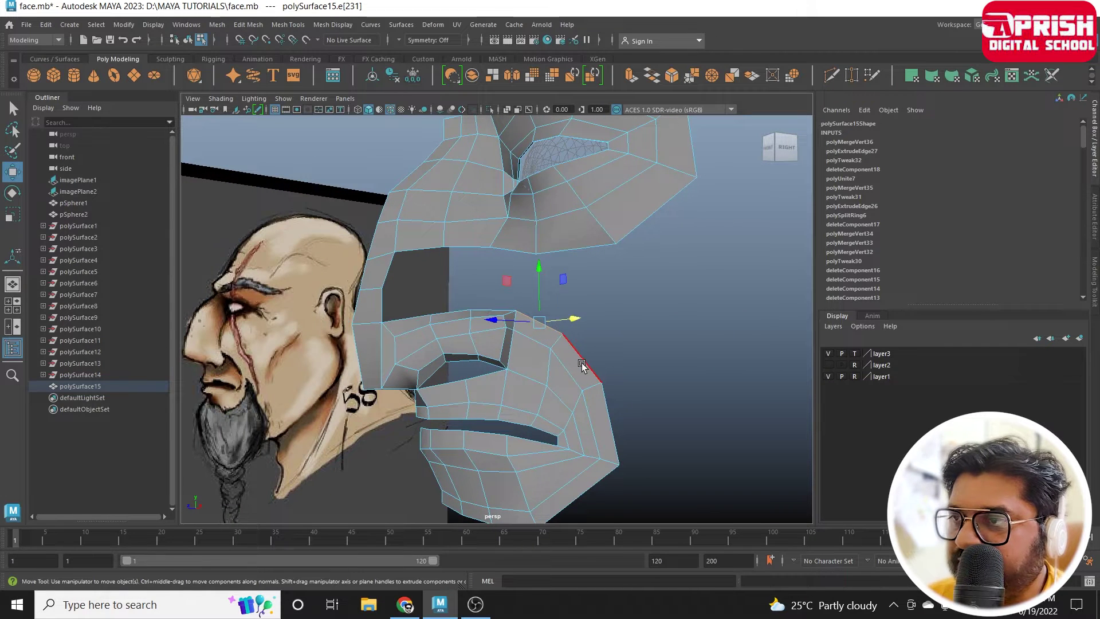
shift+click(609, 413)
shift+click(580, 503)
alt+drag(585, 508, 518, 434)
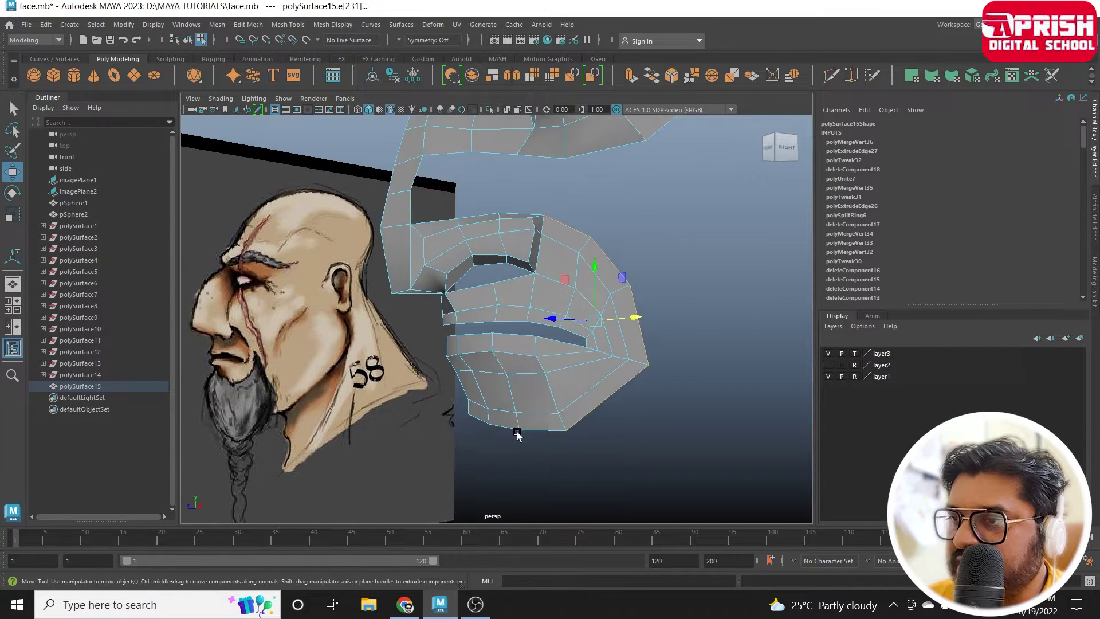
shift+click(510, 434)
shift+click(477, 423)
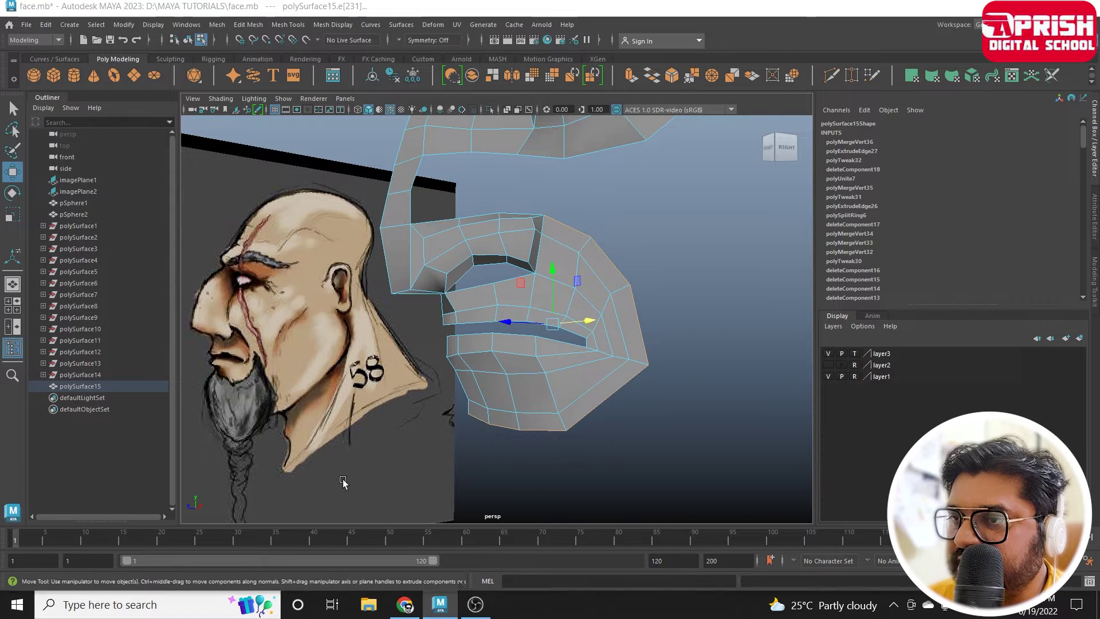
key(space)
key(space)
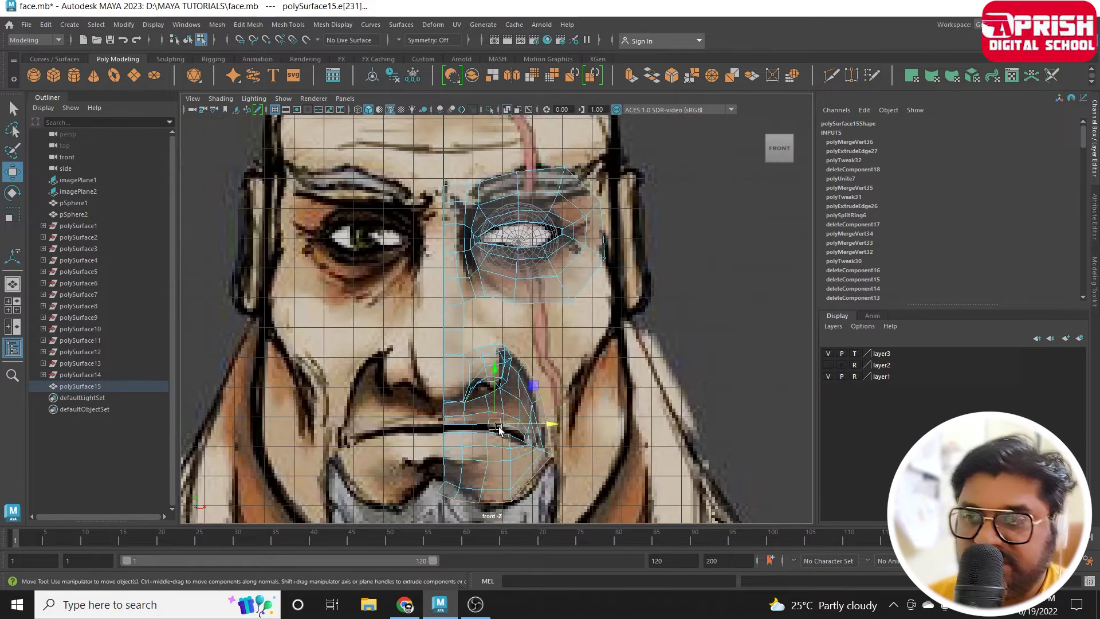
alt+middle_drag(498, 430, 459, 375)
Extrude the selected jaw edges and pull the new strip outward.
click(631, 75)
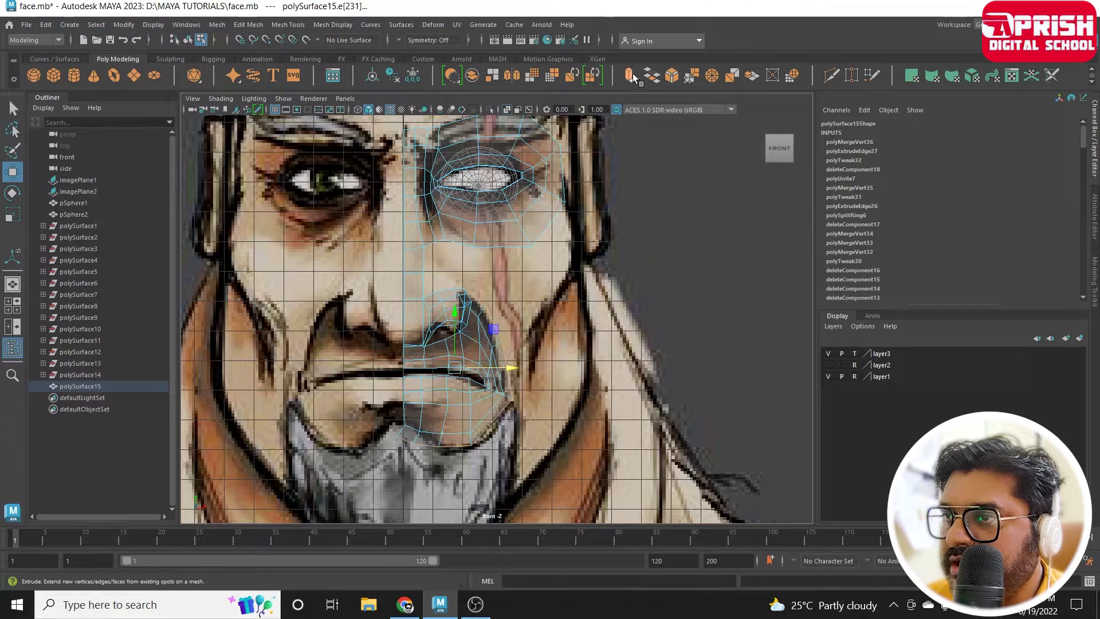
drag(485, 262, 516, 248)
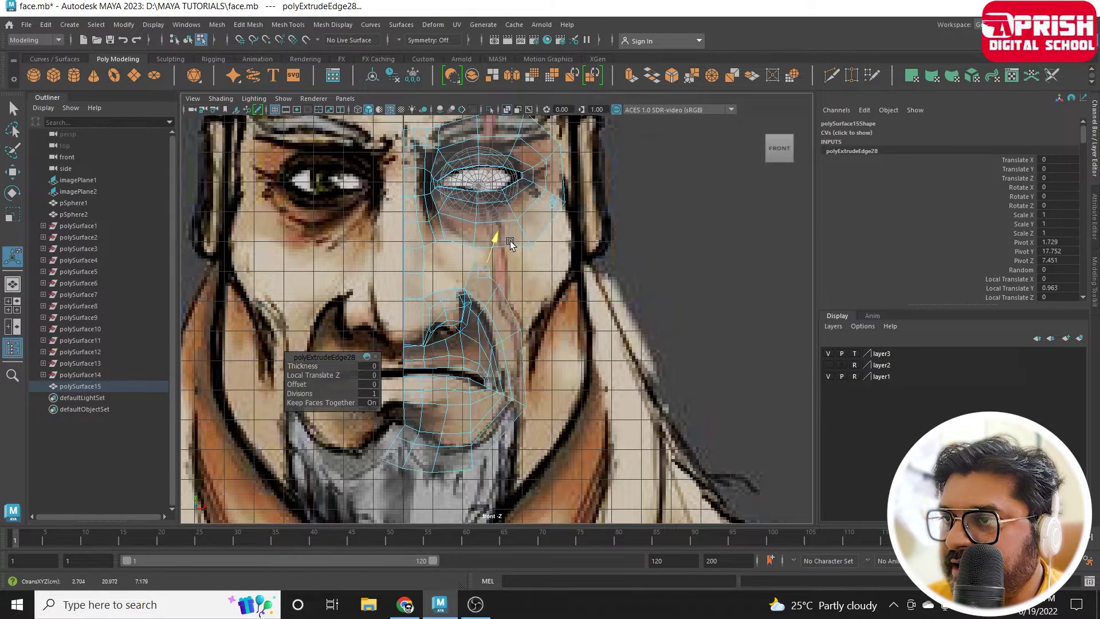
key(space)
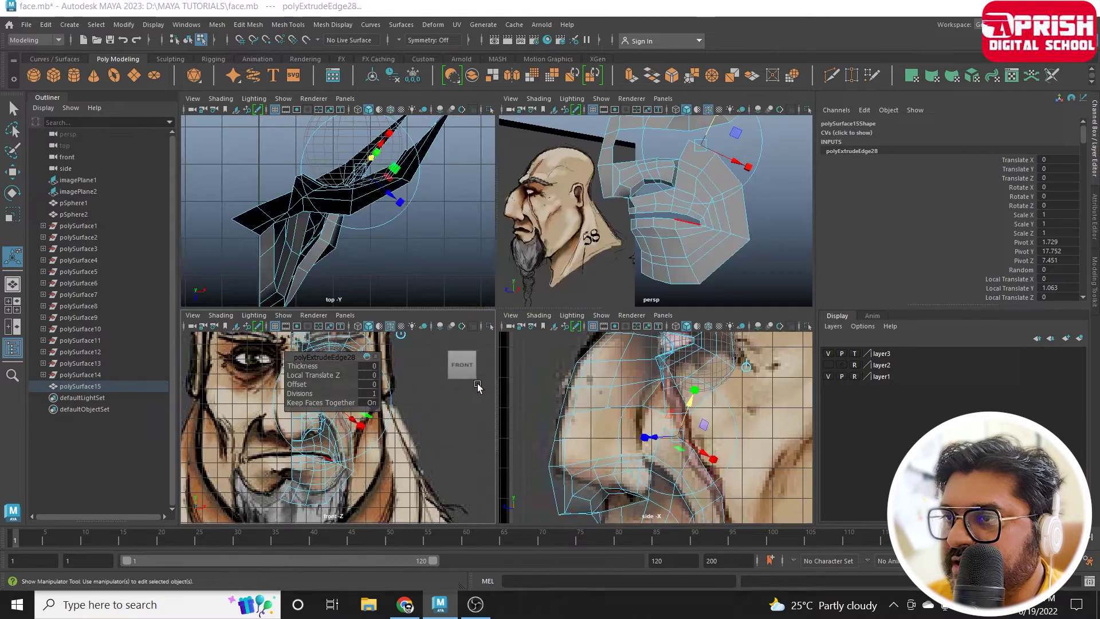
key(space)
Turn off X-Ray so the mask shades solid grey.
click(220, 100)
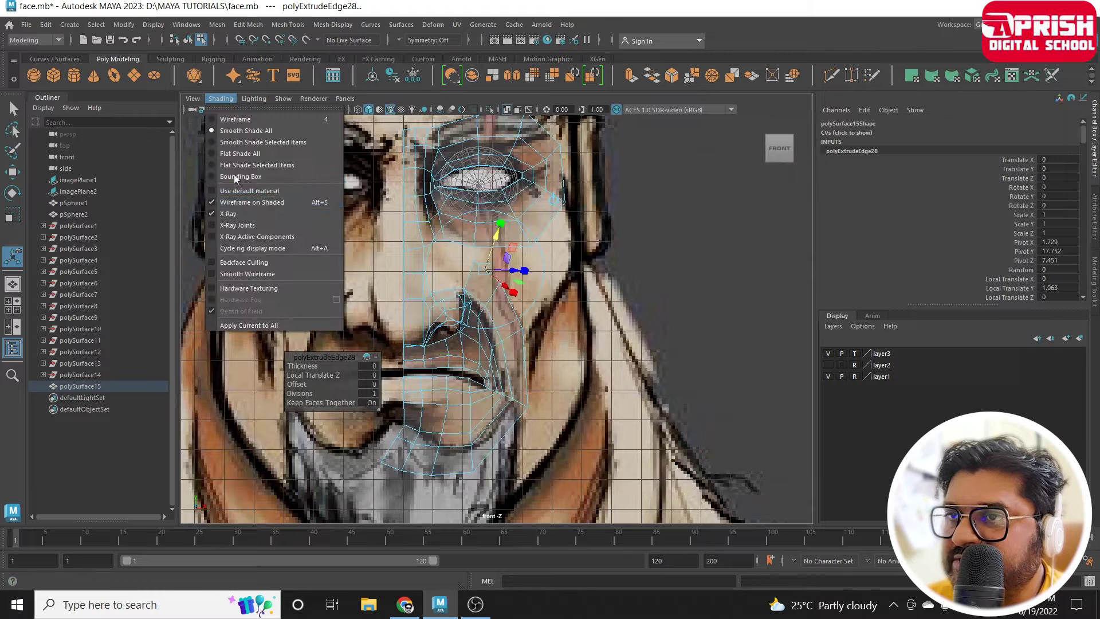
click(247, 212)
scroll(427, 267, up, 3)
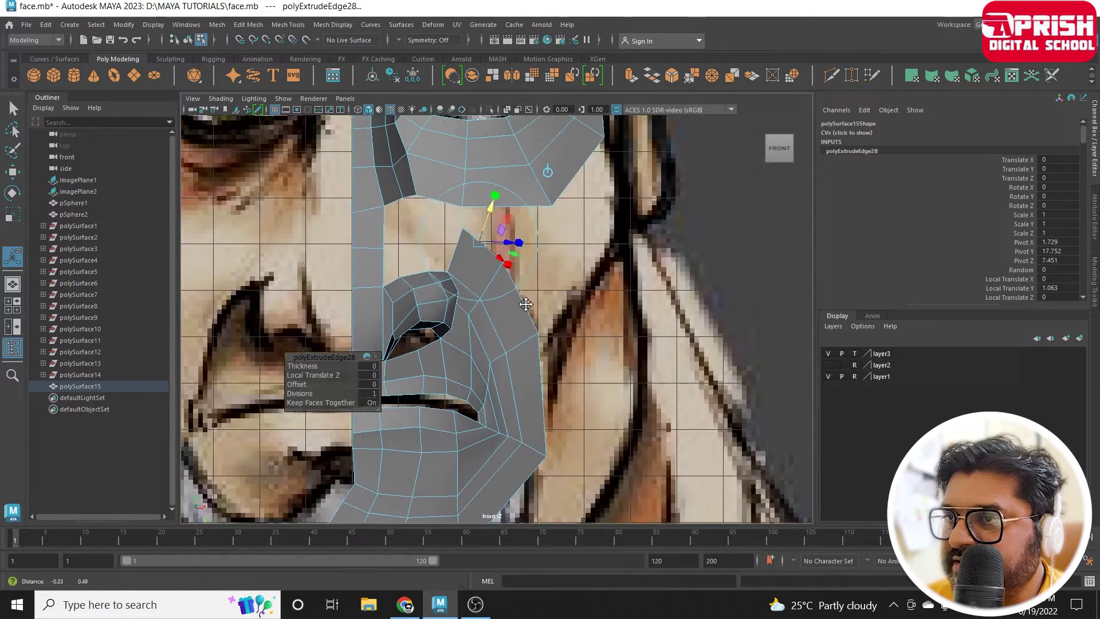
scroll(426, 267, up, 2)
Move the vertex below the eye region down toward the nose top, then pick the next nose-side vertex.
right_drag(492, 275, 452, 269)
click(486, 275)
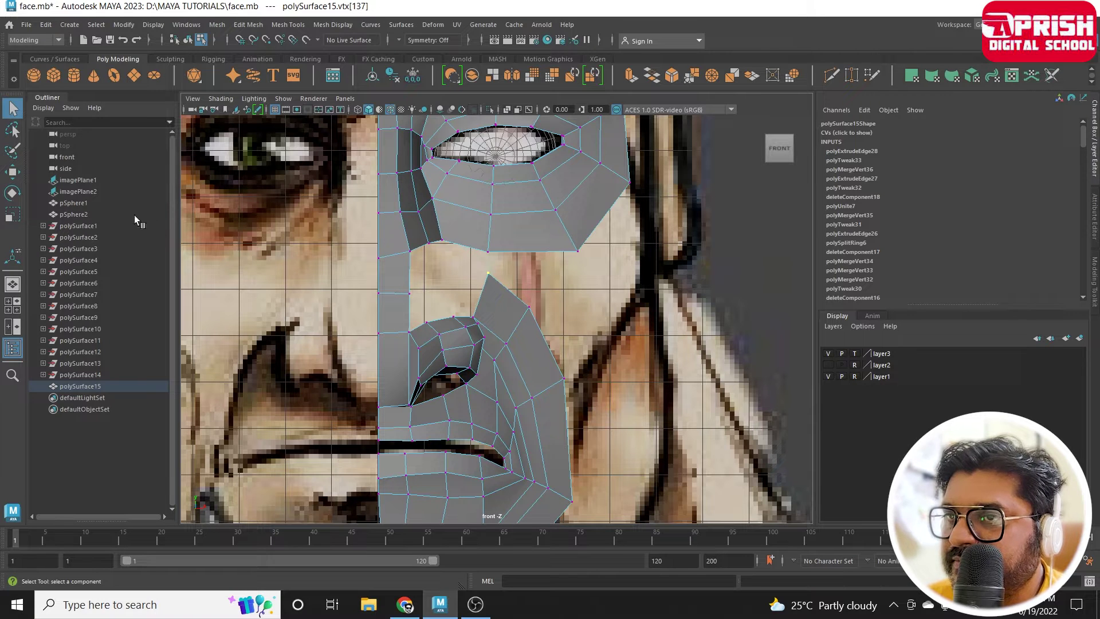
click(13, 172)
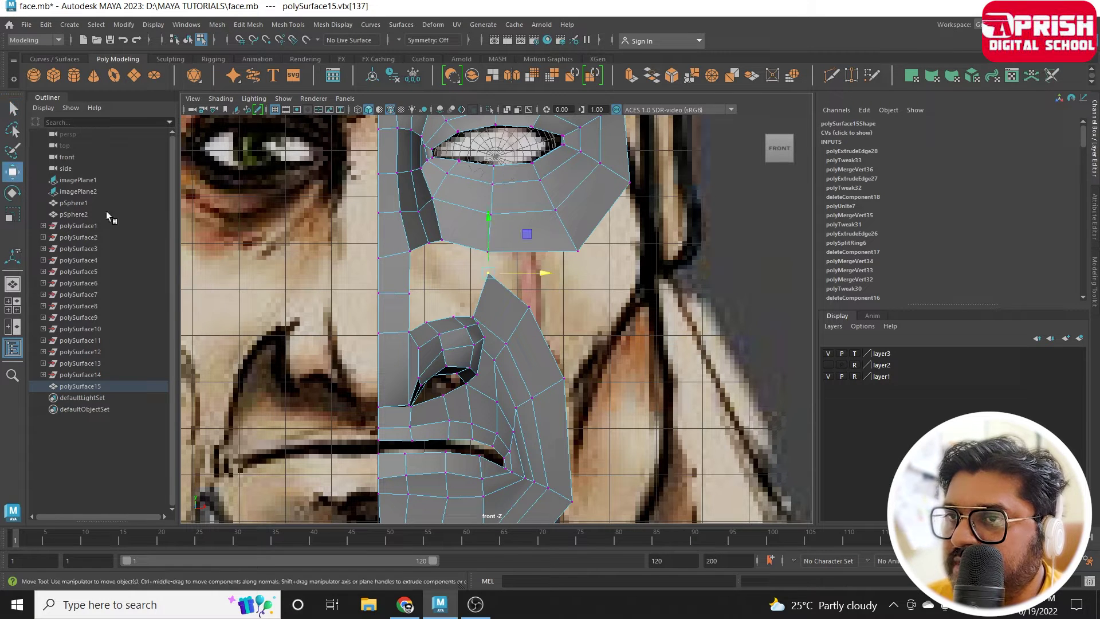
drag(490, 278, 480, 287)
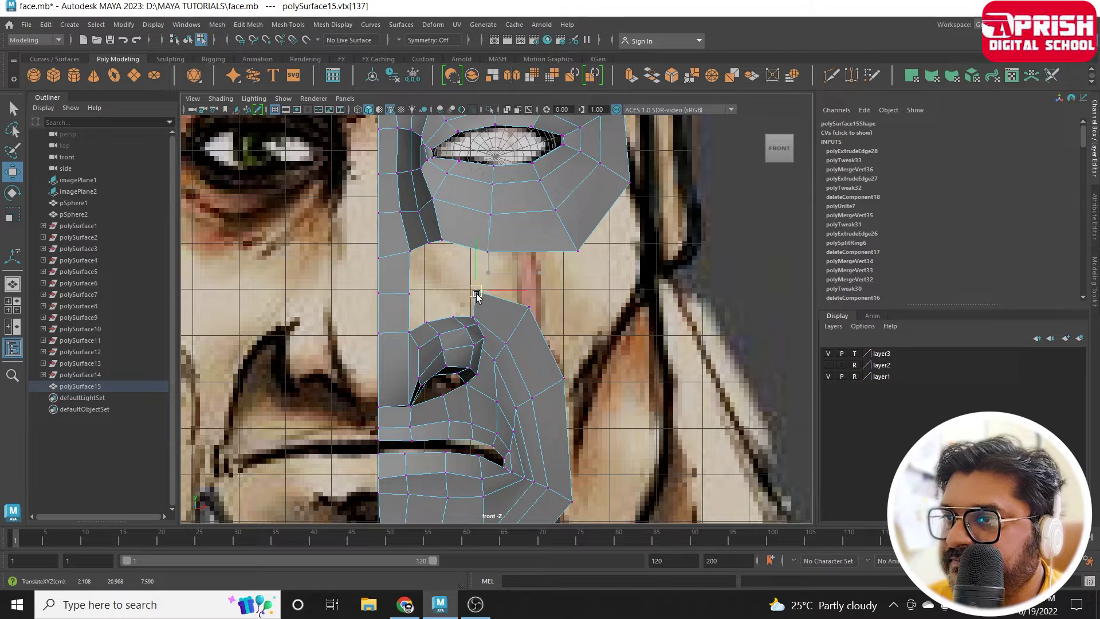
click(533, 312)
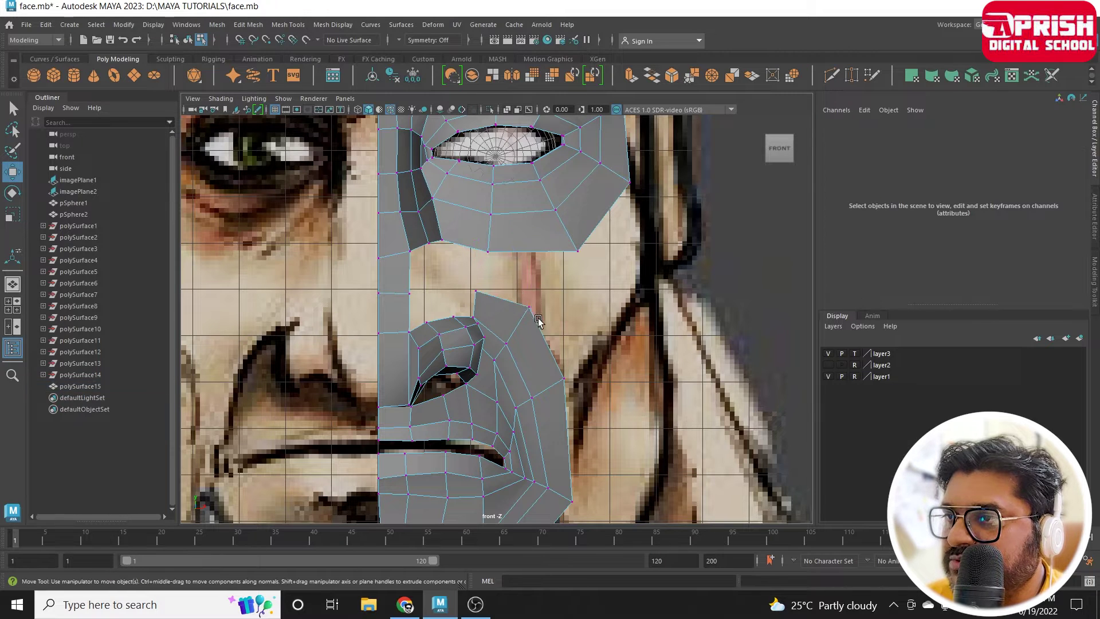
Move the nose-side and cheek vertices right onto the front reference outline.
click(530, 316)
drag(533, 319, 545, 317)
click(565, 378)
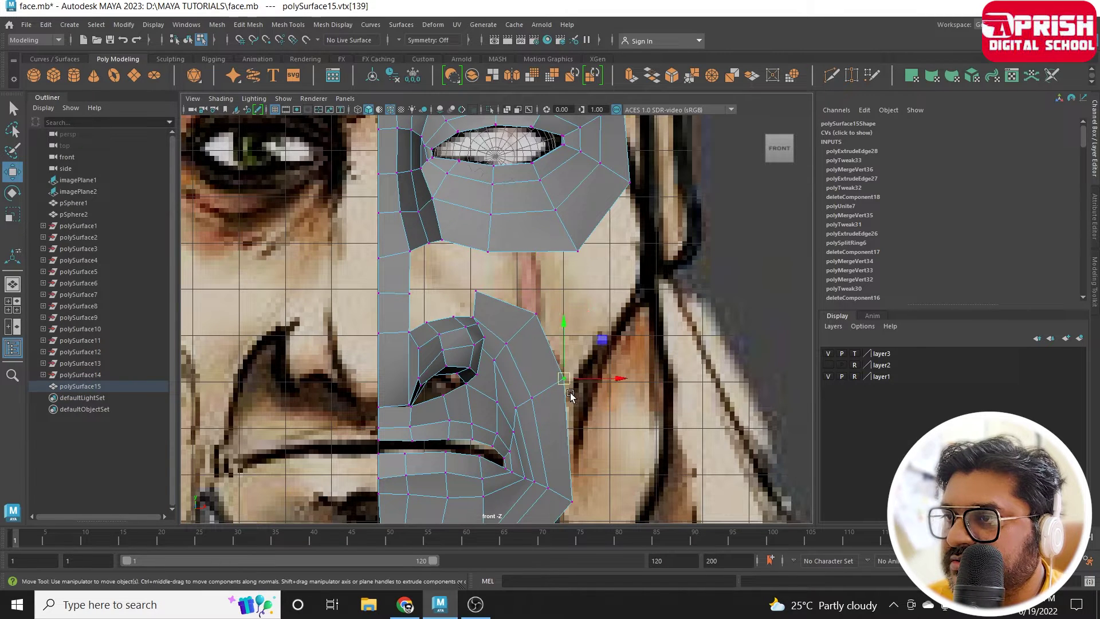
drag(564, 378, 583, 364)
alt+middle_drag(566, 496, 559, 375)
click(558, 375)
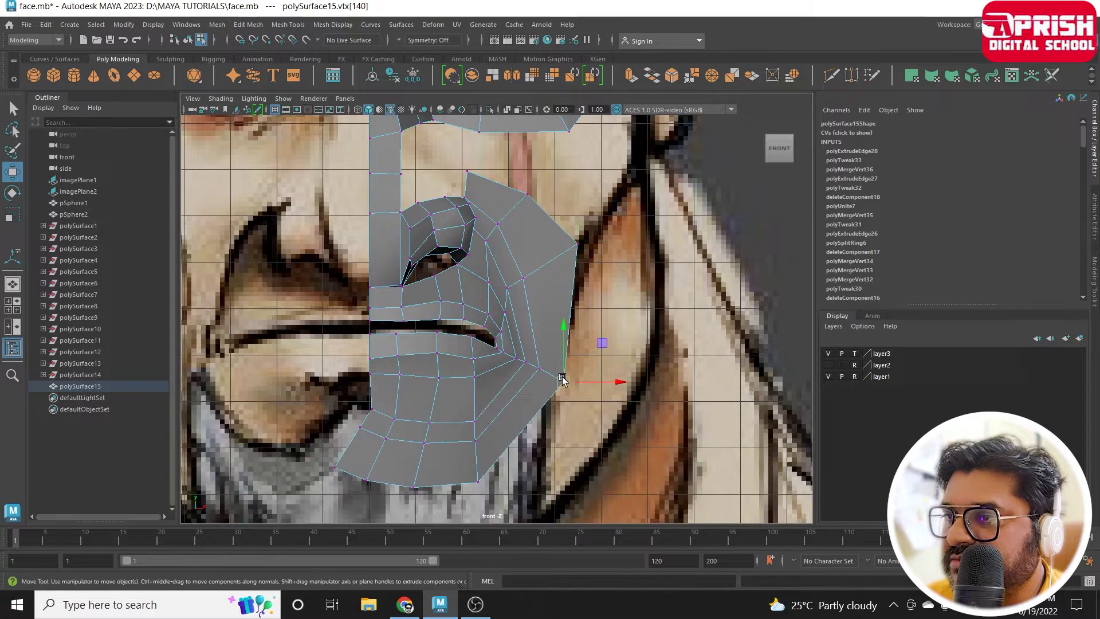
drag(559, 376, 580, 356)
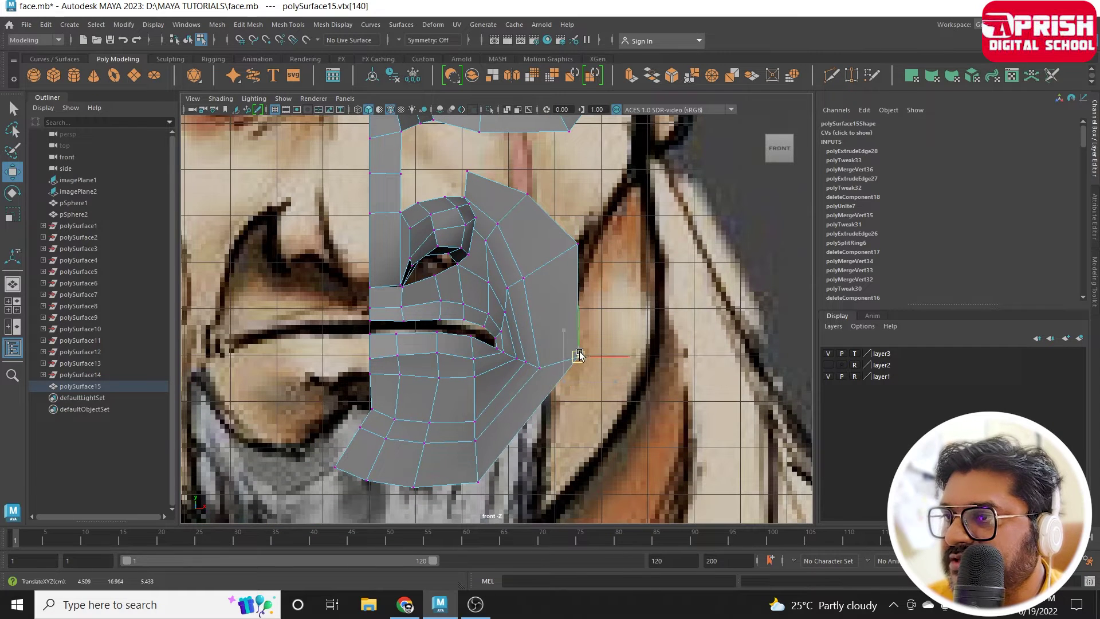
Shift the lower-right jaw corner right and raise the lower-lip vertices below the mouth.
click(478, 482)
drag(478, 482, 499, 480)
click(471, 422)
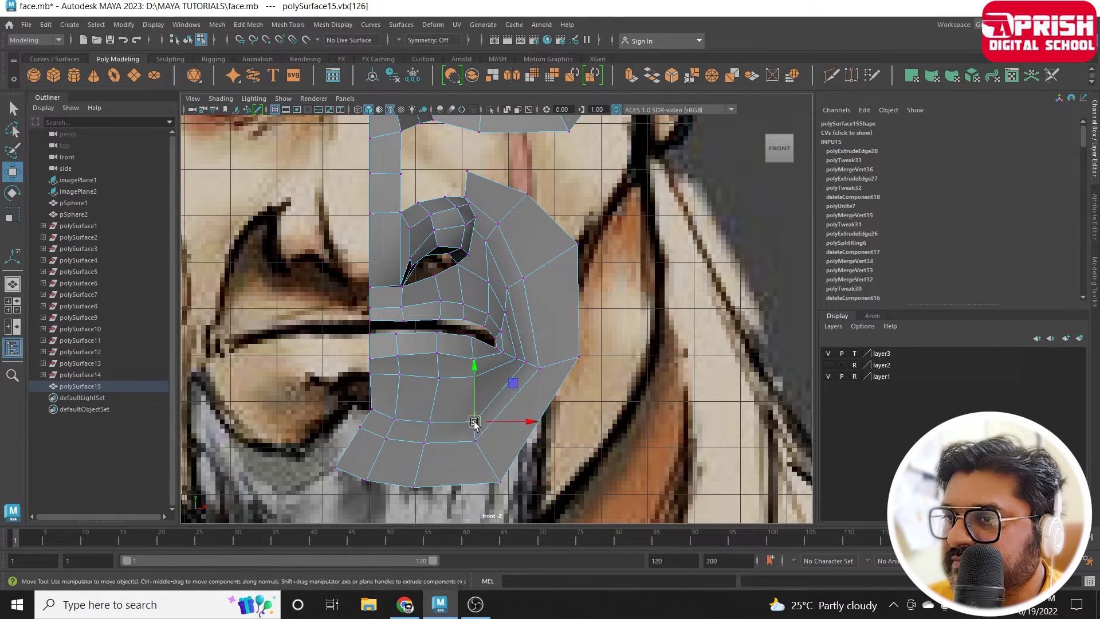
mouse_move(471, 421)
mouse_down()
mouse_move(474, 407)
mouse_move(402, 411)
mouse_up()
click(429, 422)
click(399, 420)
alt+middle_drag(443, 486, 410, 406)
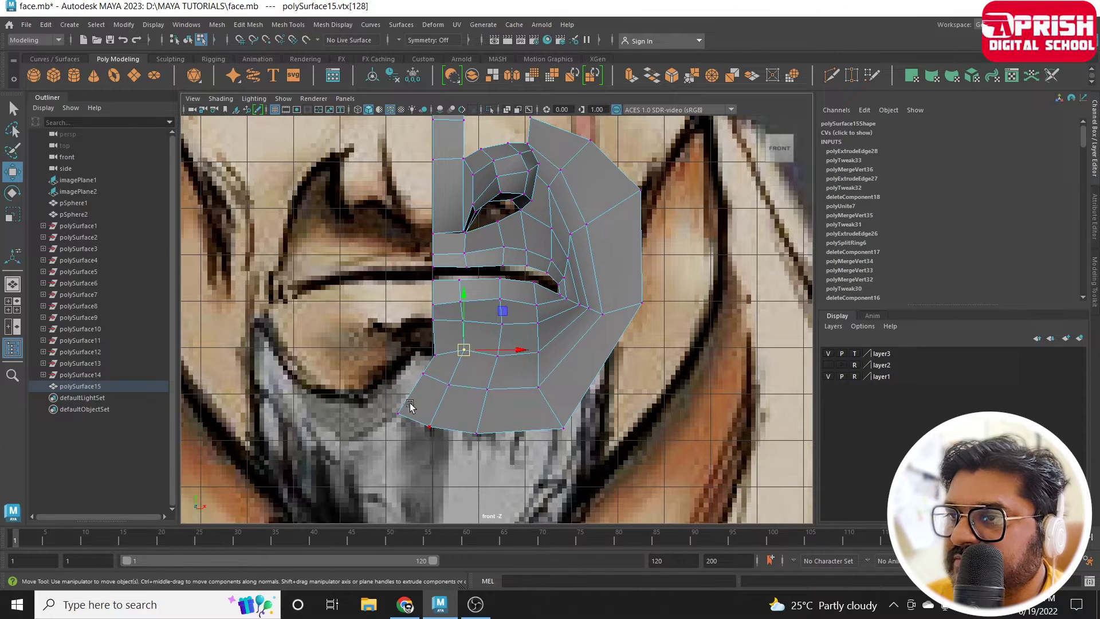
Adjust the chin and lower cheek vertices to follow the front reference jaw line.
click(539, 387)
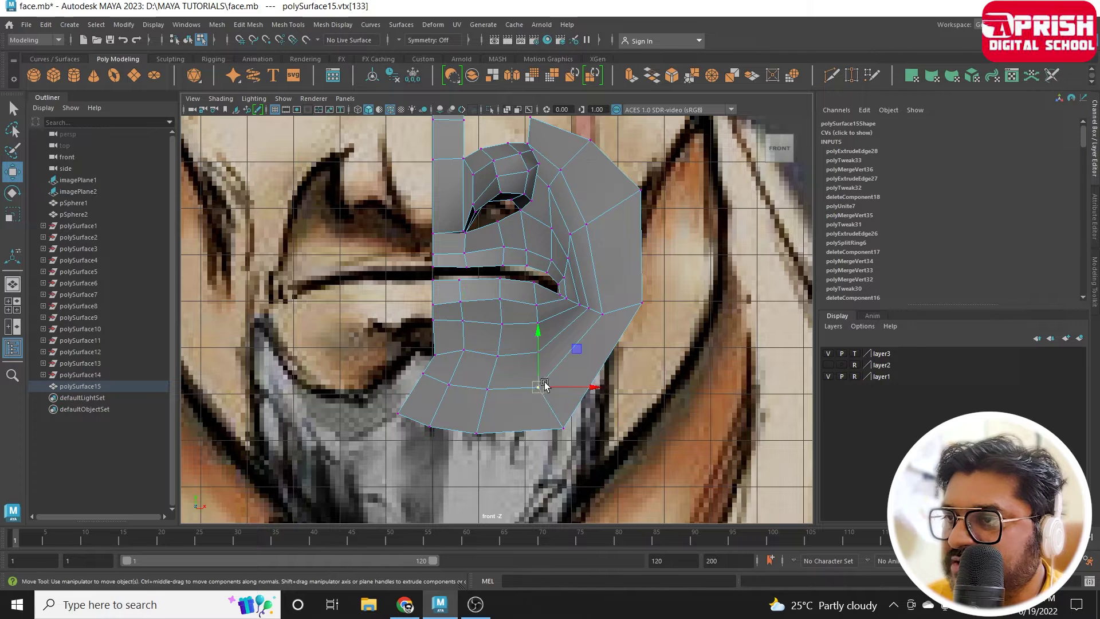
mouse_move(539, 387)
mouse_down()
mouse_move(549, 375)
mouse_move(500, 353)
mouse_move(492, 448)
mouse_move(500, 424)
mouse_up()
click(497, 356)
click(487, 388)
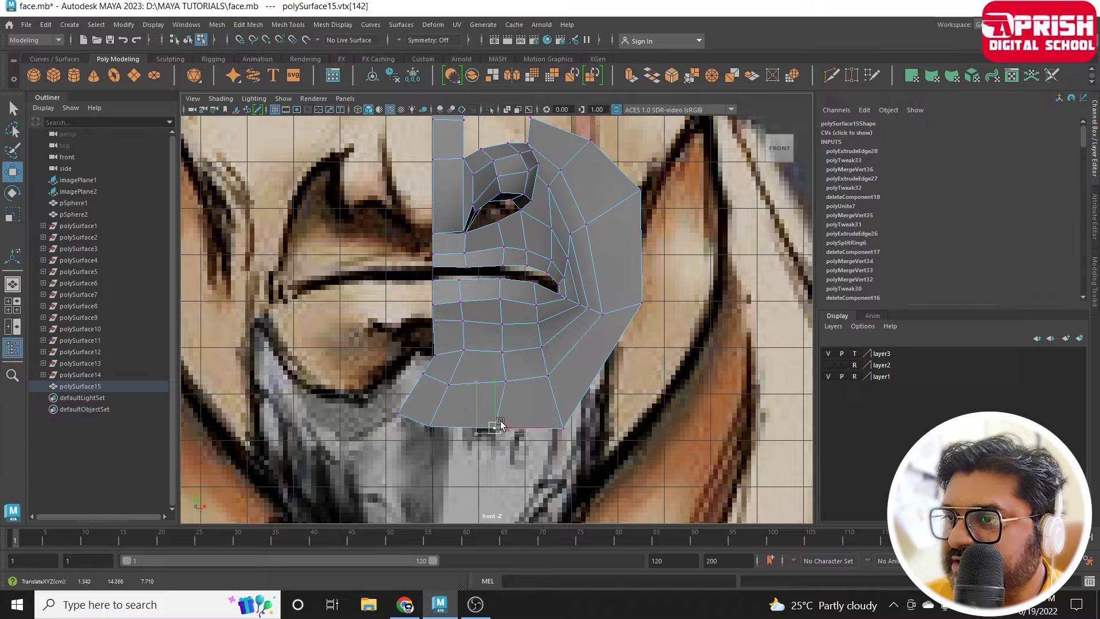
click(430, 426)
drag(485, 426, 517, 427)
Pull the inner-edge and chin-corner vertices toward the centre line.
mouse_move(448, 376)
mouse_down()
mouse_move(464, 395)
mouse_move(488, 385)
mouse_up()
mouse_move(418, 359)
mouse_down()
mouse_move(431, 383)
mouse_move(481, 379)
mouse_up()
click(392, 410)
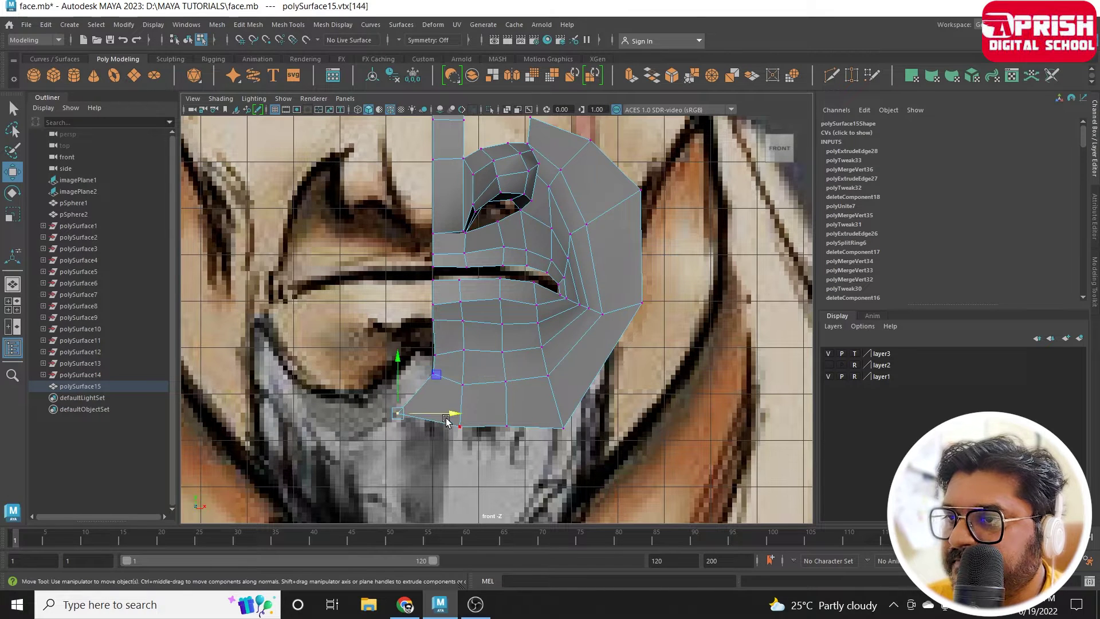
mouse_move(448, 412)
mouse_down()
mouse_move(476, 419)
mouse_move(434, 425)
mouse_up()
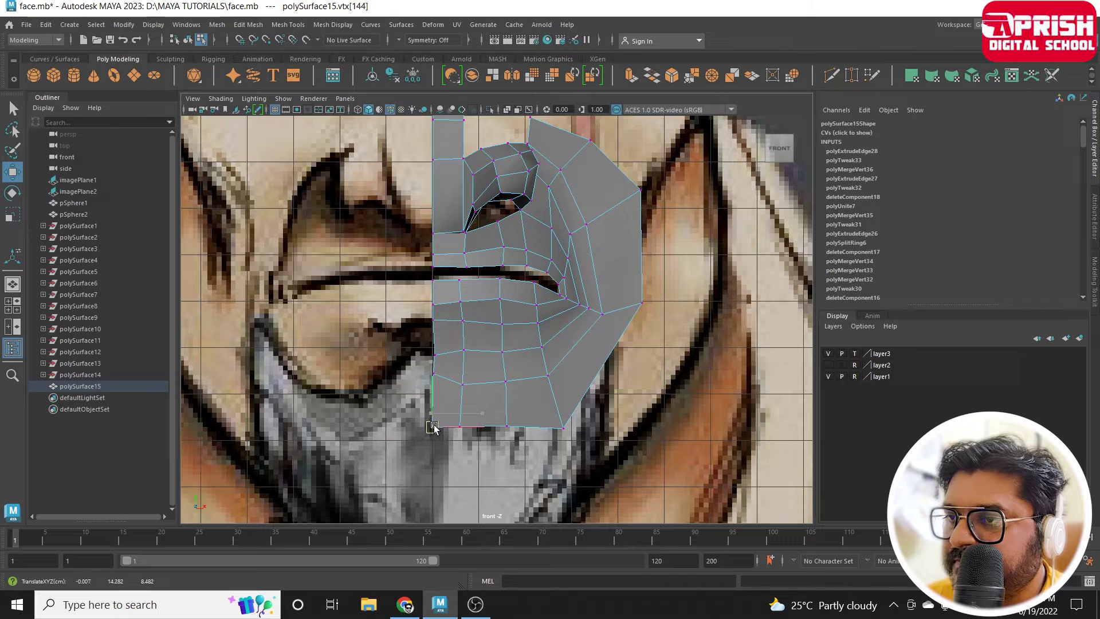
click(556, 425)
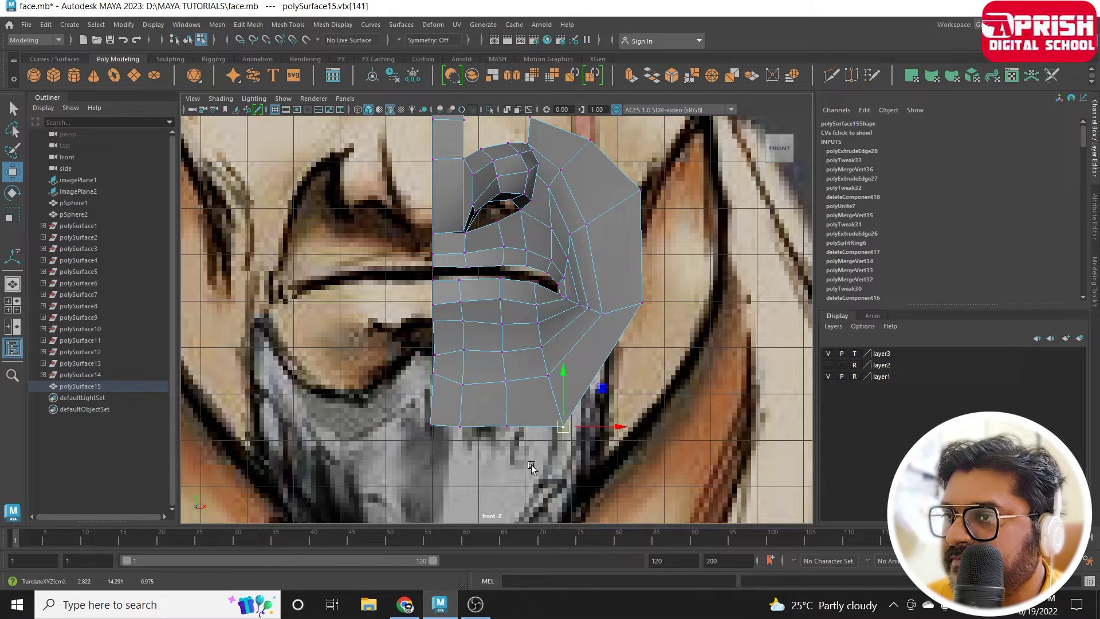
click(548, 377)
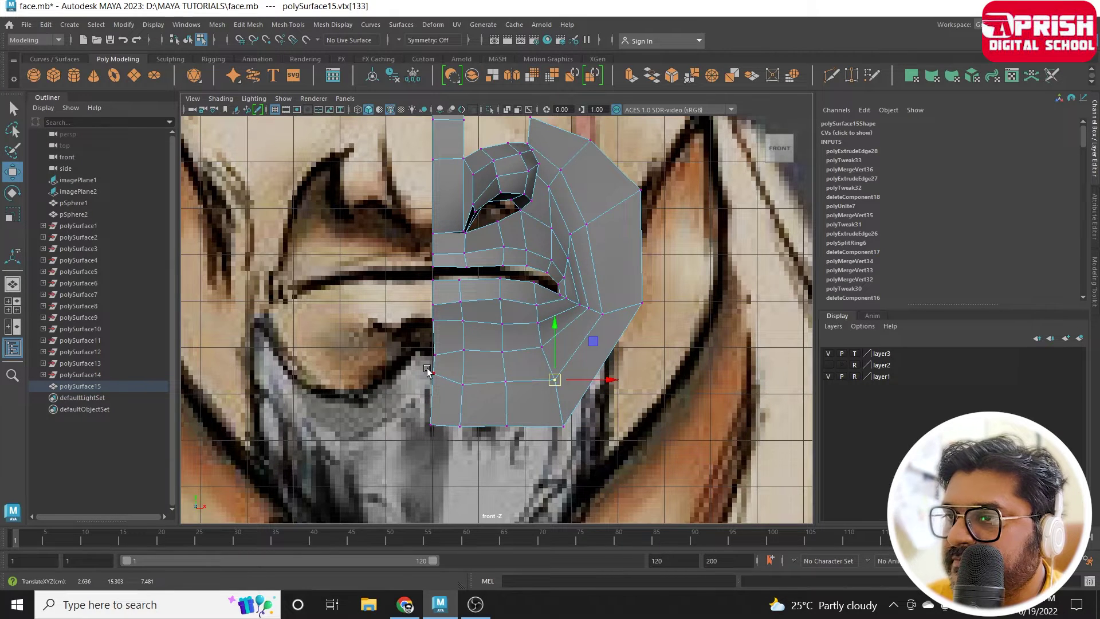
Scale the inner-edge vertices to 0 in X so they form a straight centre line.
drag(427, 369, 453, 436)
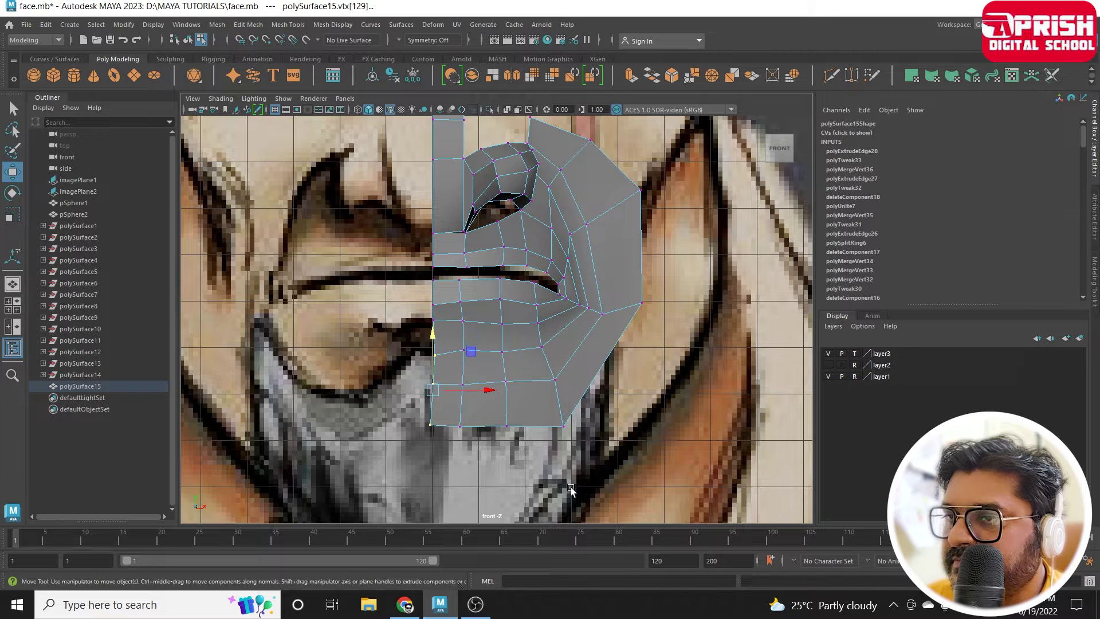
key(r)
drag(485, 393, 353, 402)
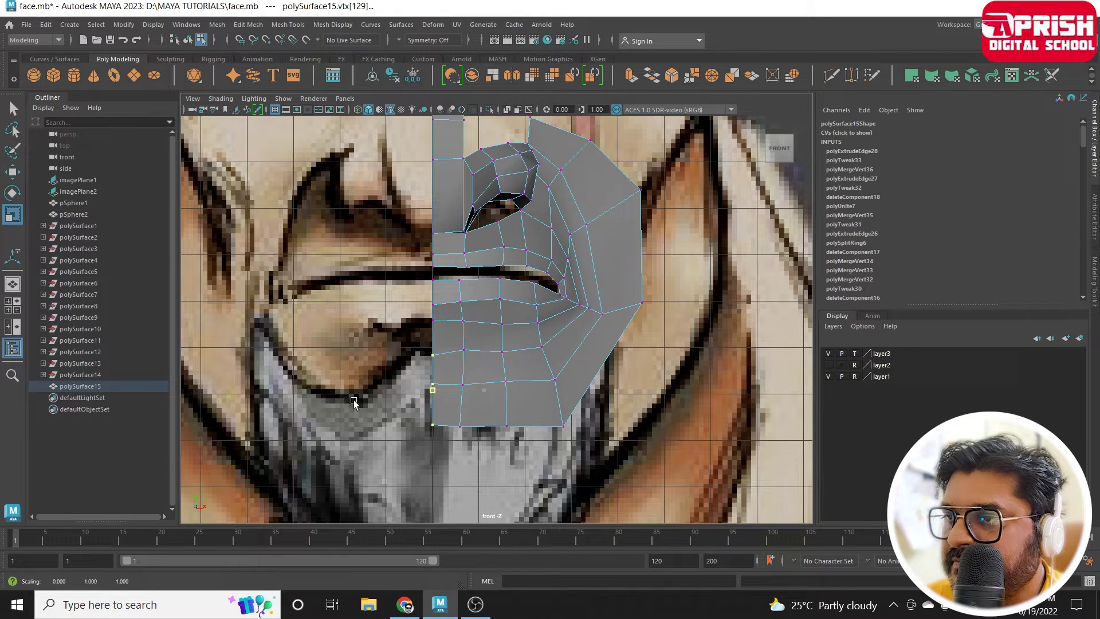
click(12, 172)
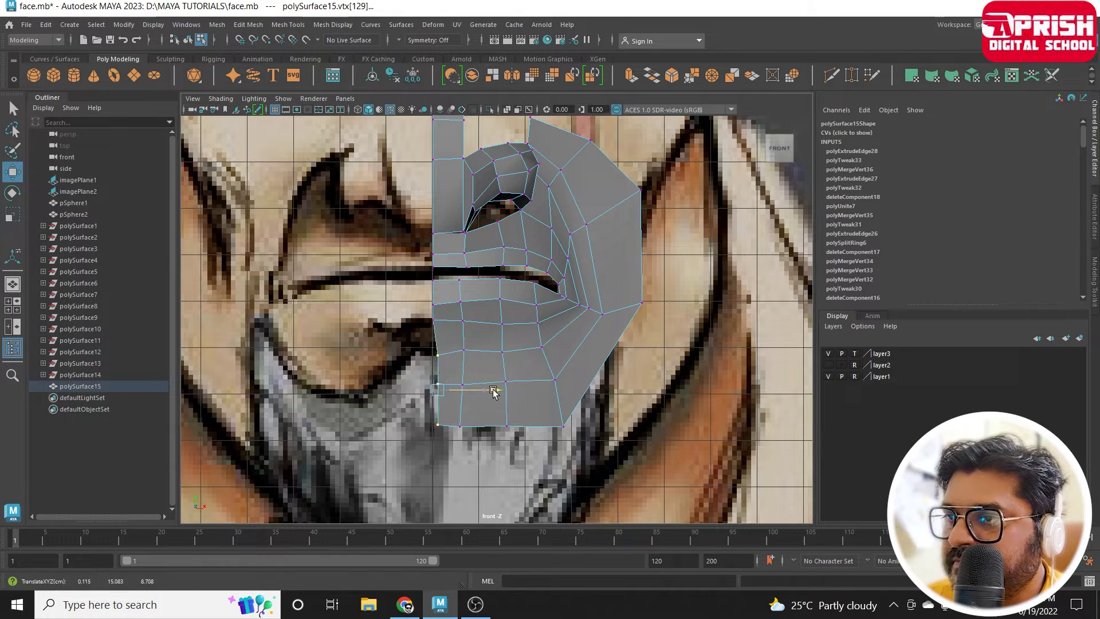
drag(490, 393, 489, 393)
key(ctrl+z)
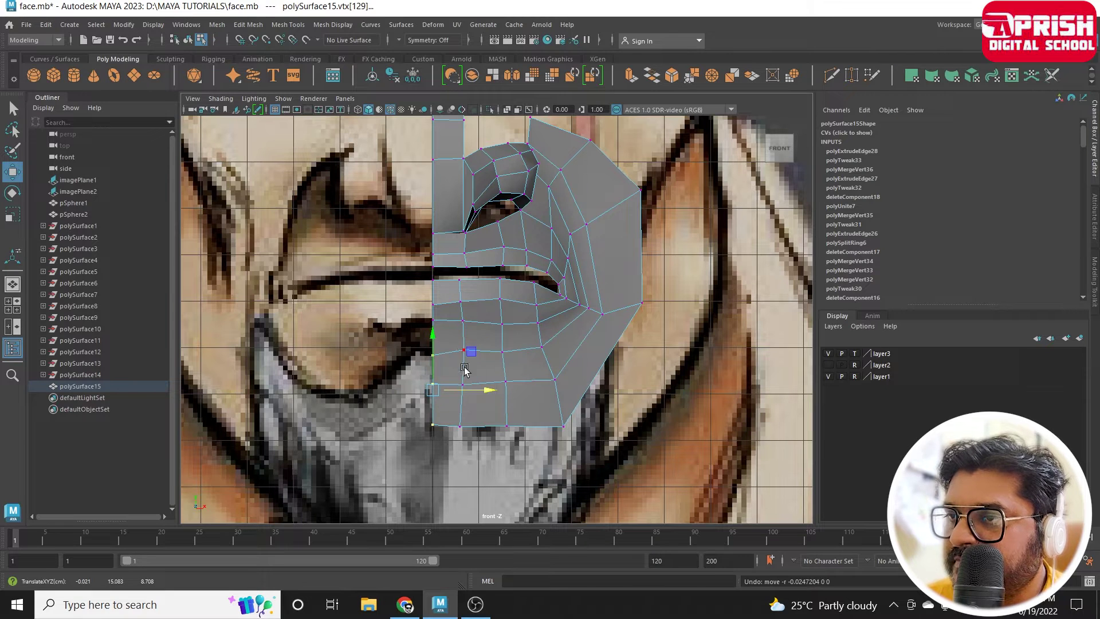
Raise the lower lip vertices slightly and lower the two bottom chin vertices.
click(433, 353)
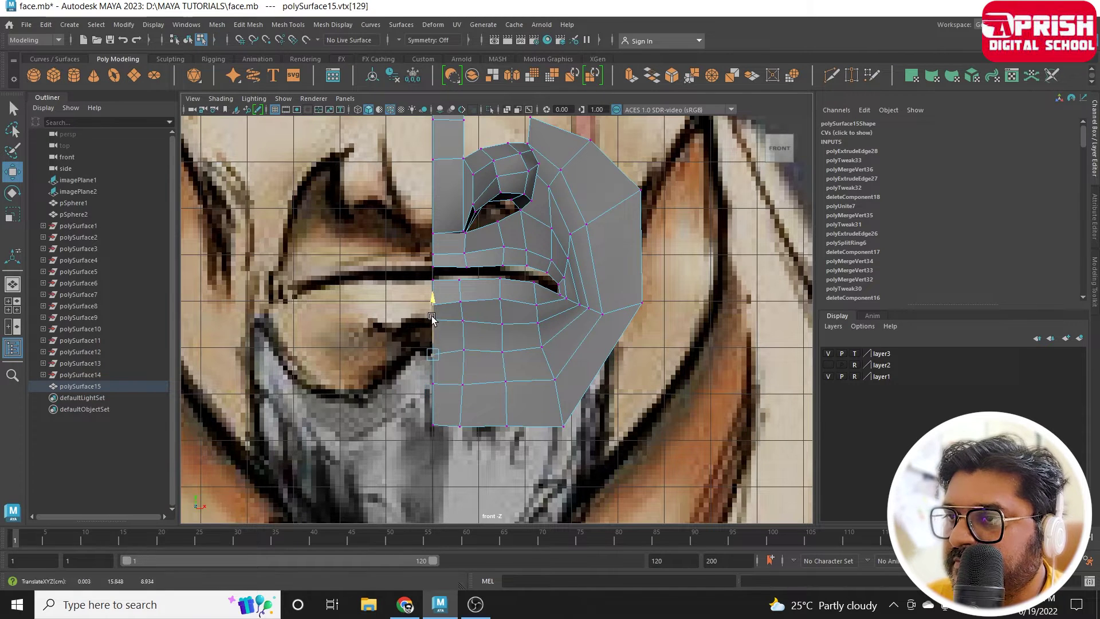
click(543, 346)
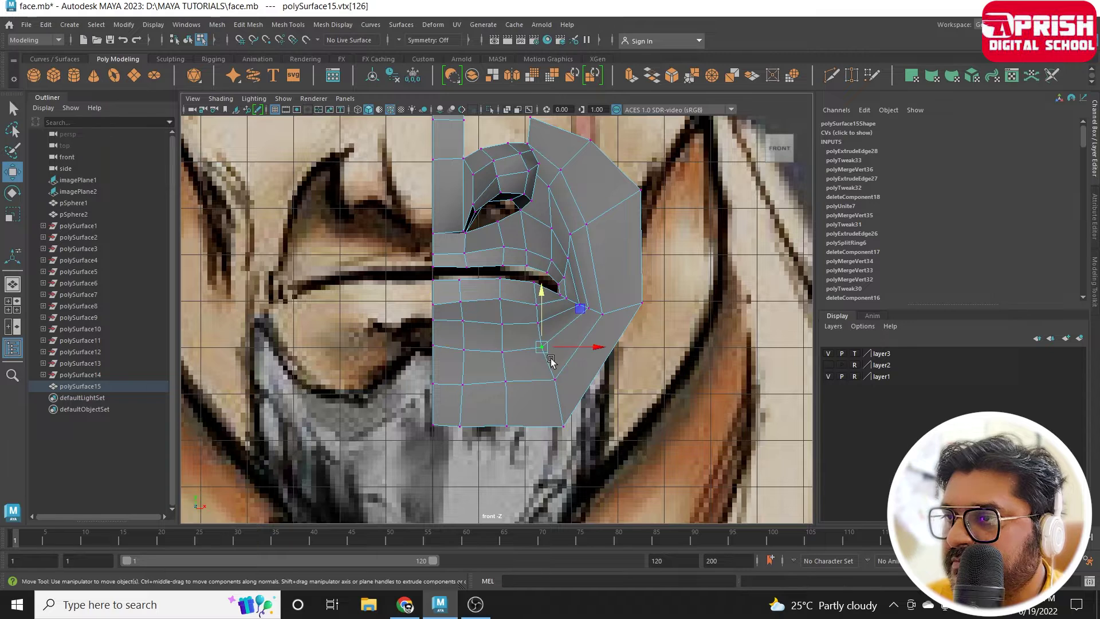
click(504, 352)
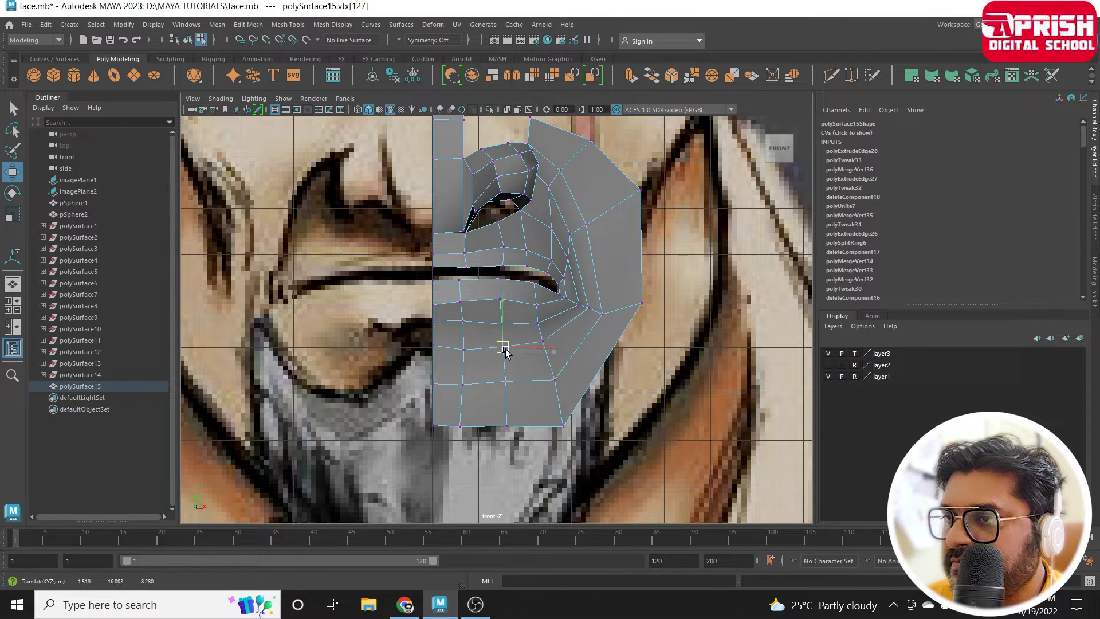
drag(504, 352, 504, 347)
drag(462, 313, 463, 306)
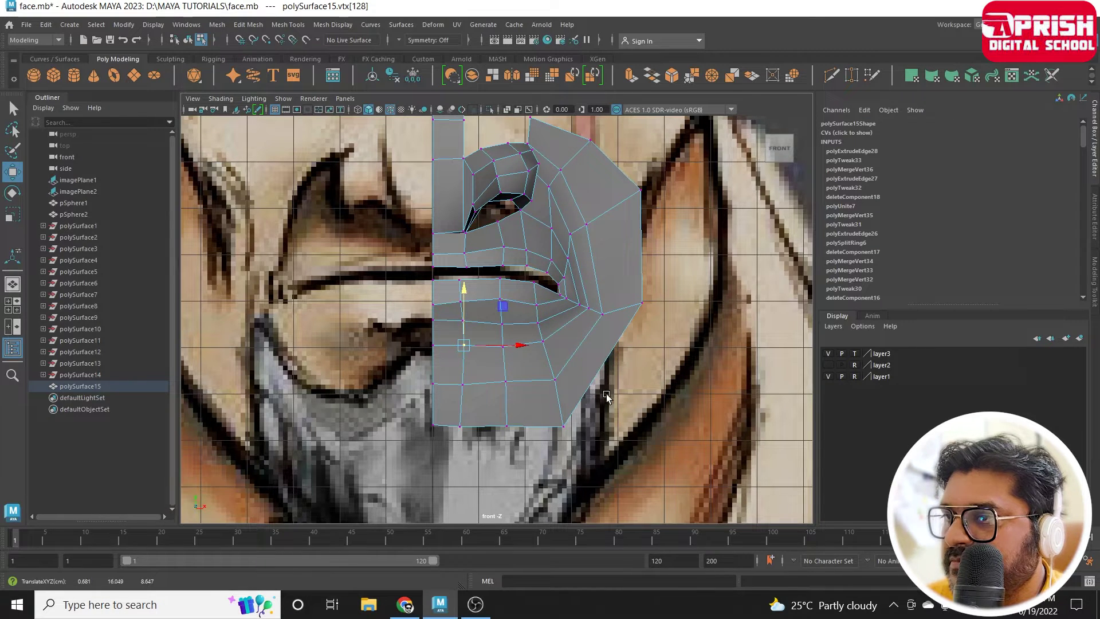
click(564, 426)
drag(527, 444, 527, 444)
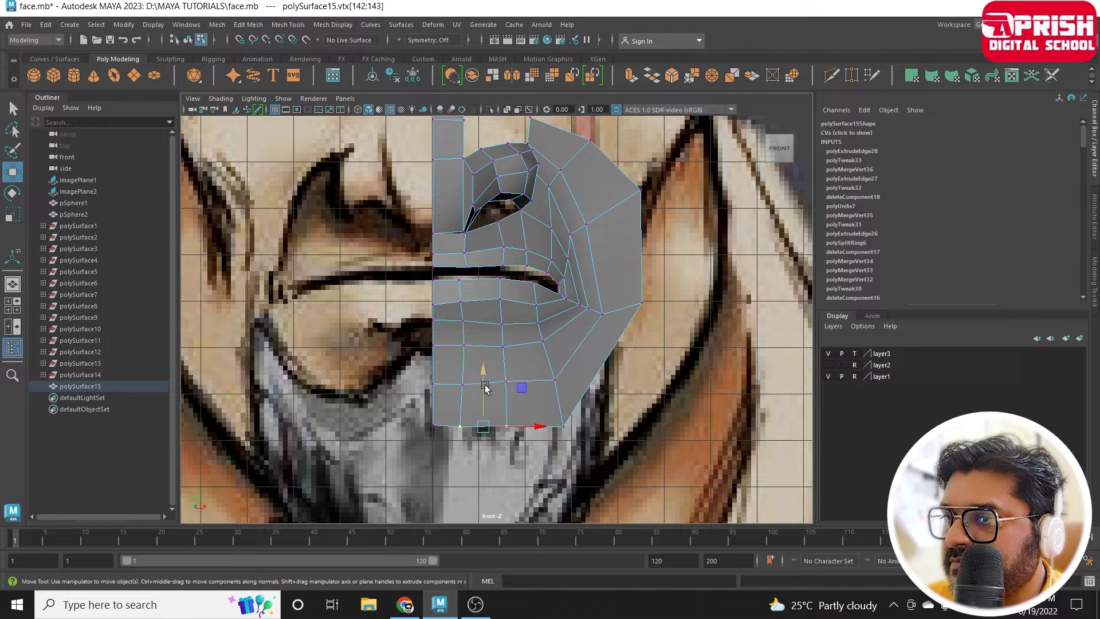
drag(486, 380, 486, 392)
In the side view, fit the lower cheek and bottom chin vertices to the side profile.
scroll(636, 411, down, 2)
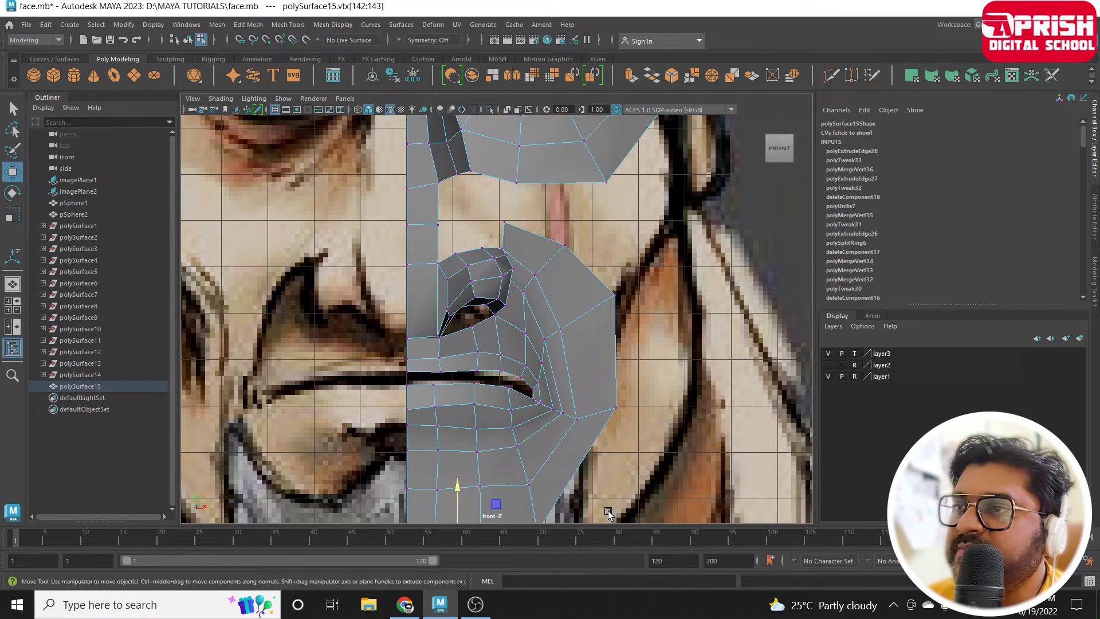
key(space)
mouse_move(611, 368)
alt+middle_down()
mouse_move(585, 250)
mouse_move(633, 344)
alt+middle_up()
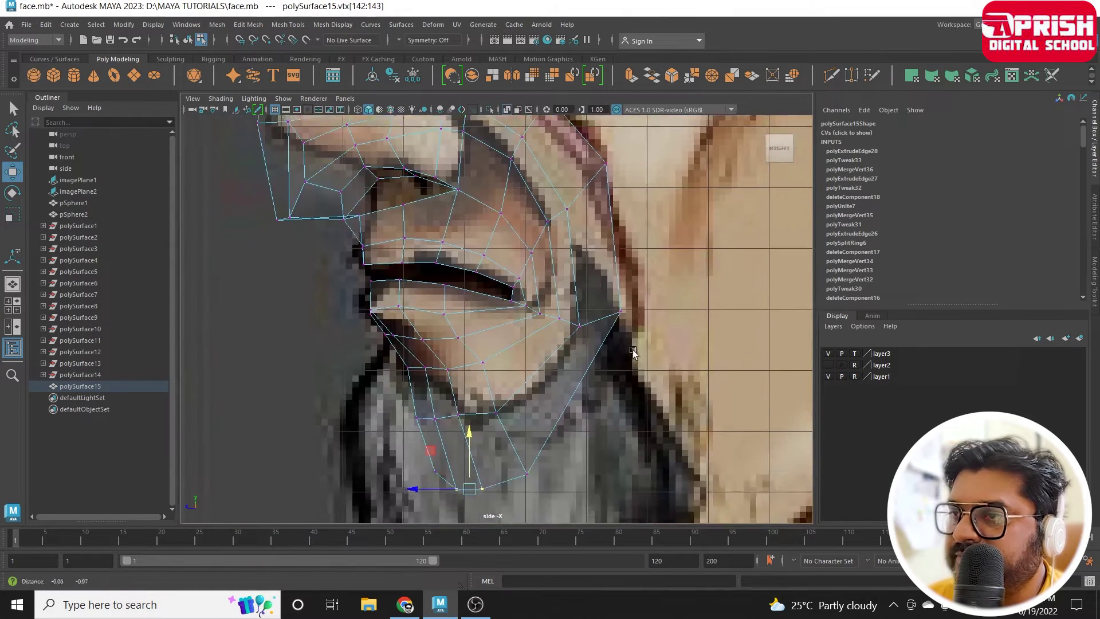
mouse_move(646, 417)
alt+right_down()
mouse_move(584, 393)
mouse_move(402, 374)
mouse_move(489, 401)
mouse_move(491, 348)
alt+right_up()
mouse_move(493, 372)
mouse_down()
mouse_move(512, 390)
mouse_move(495, 383)
mouse_up()
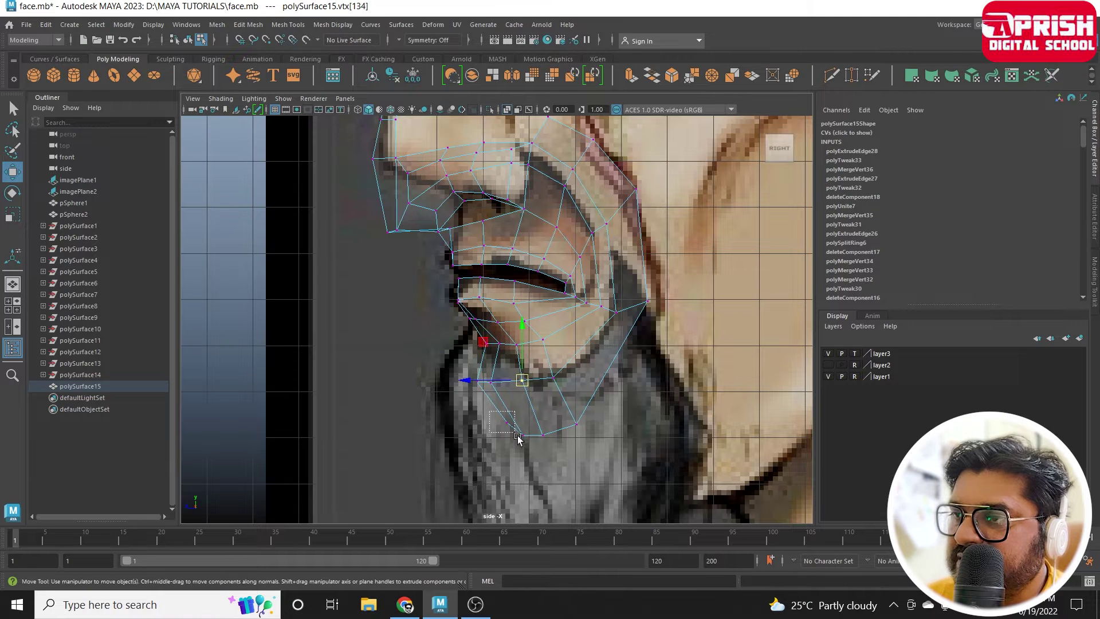
mouse_move(484, 424)
mouse_down()
mouse_move(496, 438)
mouse_move(486, 434)
mouse_move(530, 441)
mouse_up()
click(542, 435)
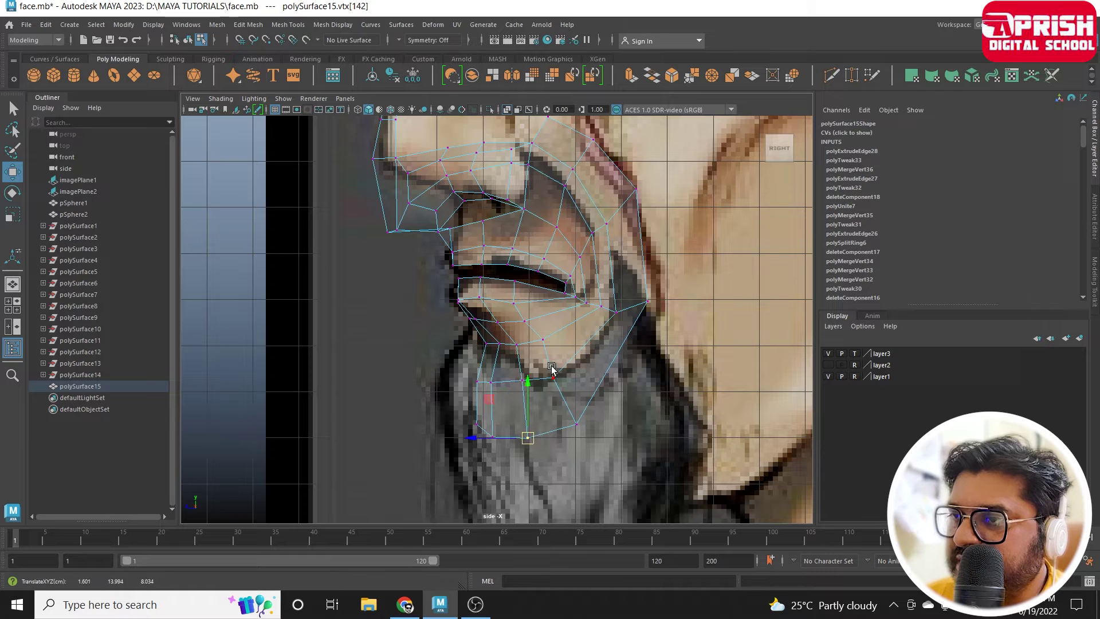
click(577, 426)
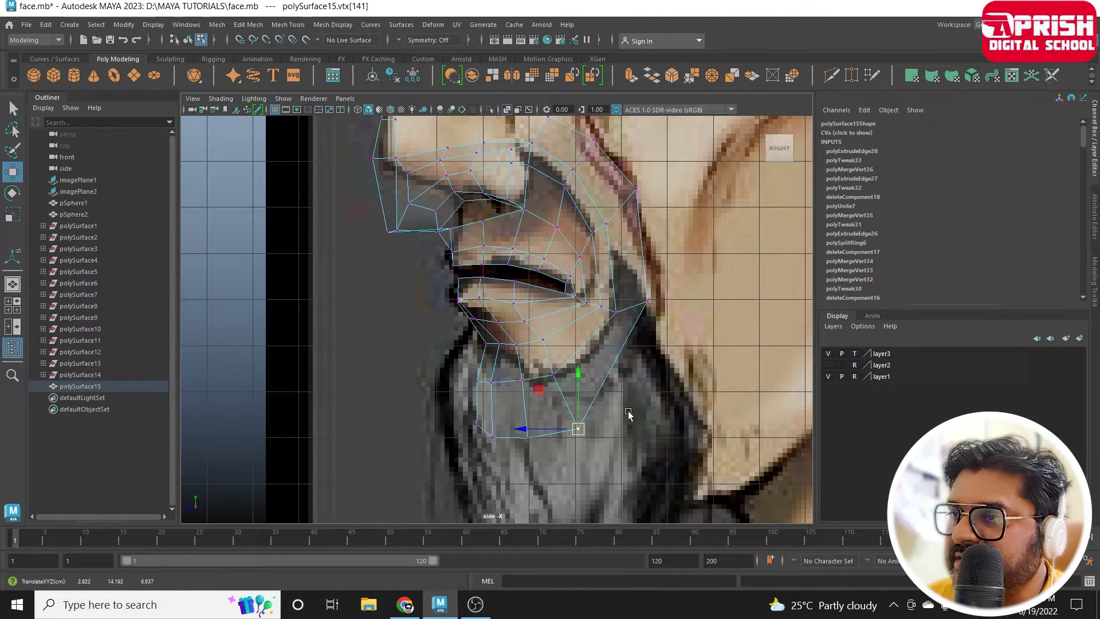
Lower the jaw corner vertex slightly to match the side reference.
alt+middle_drag(629, 414, 602, 400)
drag(590, 363, 604, 395)
alt+middle_drag(573, 321, 590, 398)
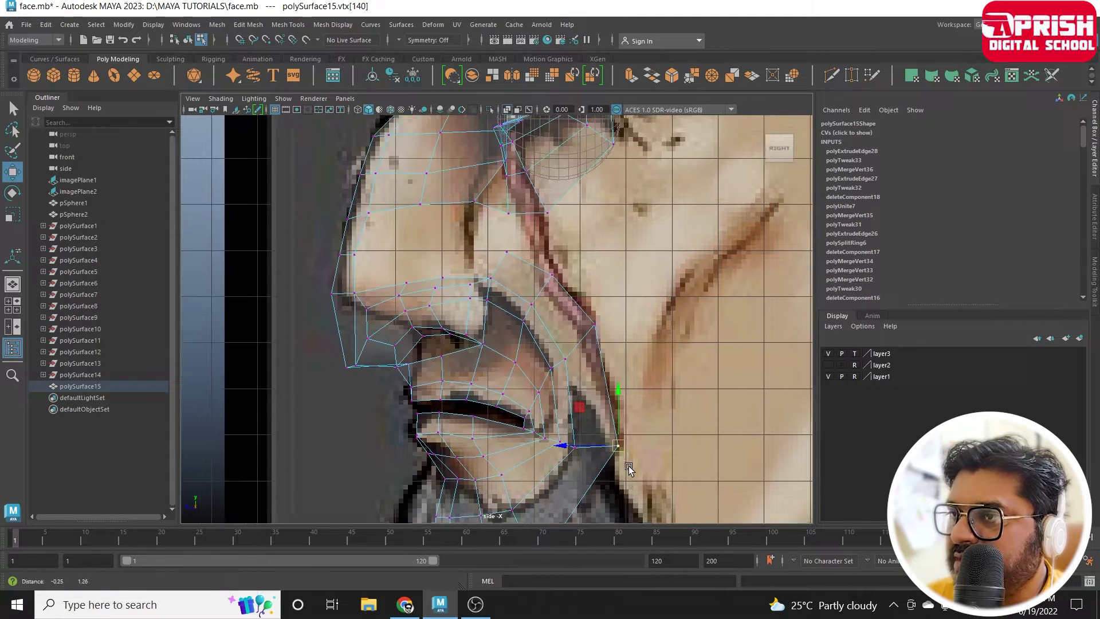
click(554, 290)
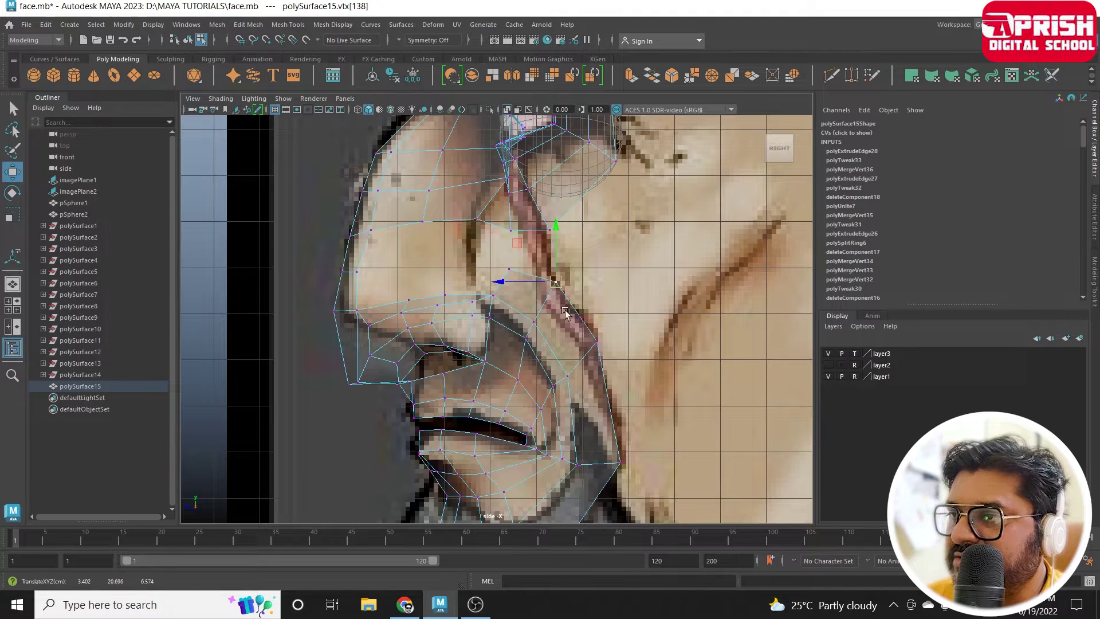
alt+middle_drag(616, 483, 612, 375)
click(599, 343)
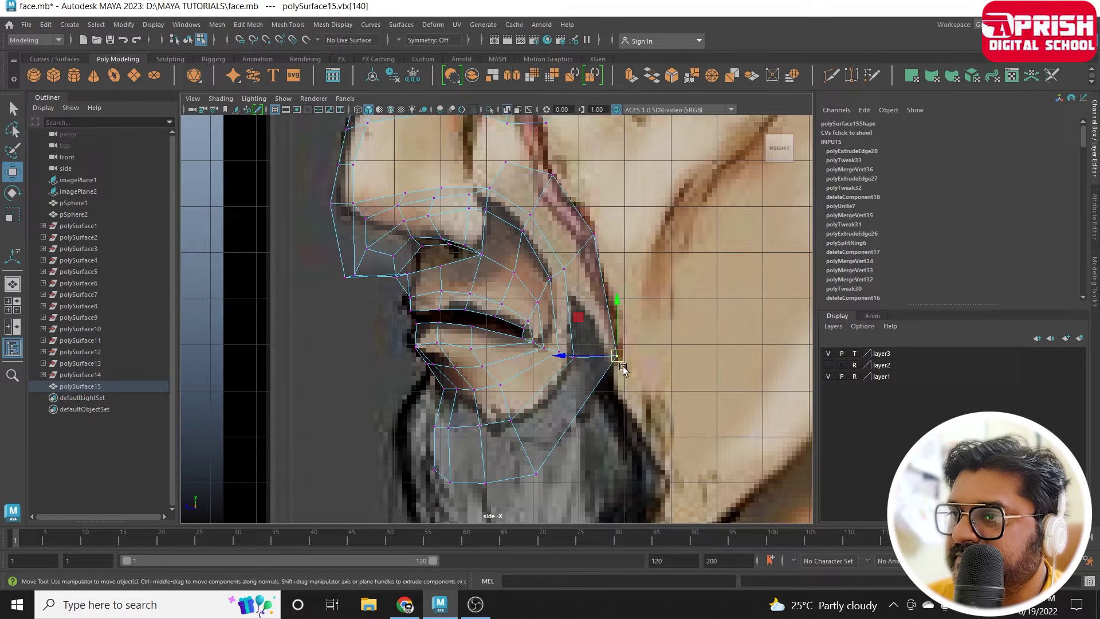
mouse_move(618, 356)
mouse_down()
mouse_move(616, 370)
mouse_move(578, 357)
mouse_up()
Nudge the remaining jaw and chin vertices onto the profile, then show all four views.
click(573, 357)
click(510, 419)
drag(520, 427, 528, 423)
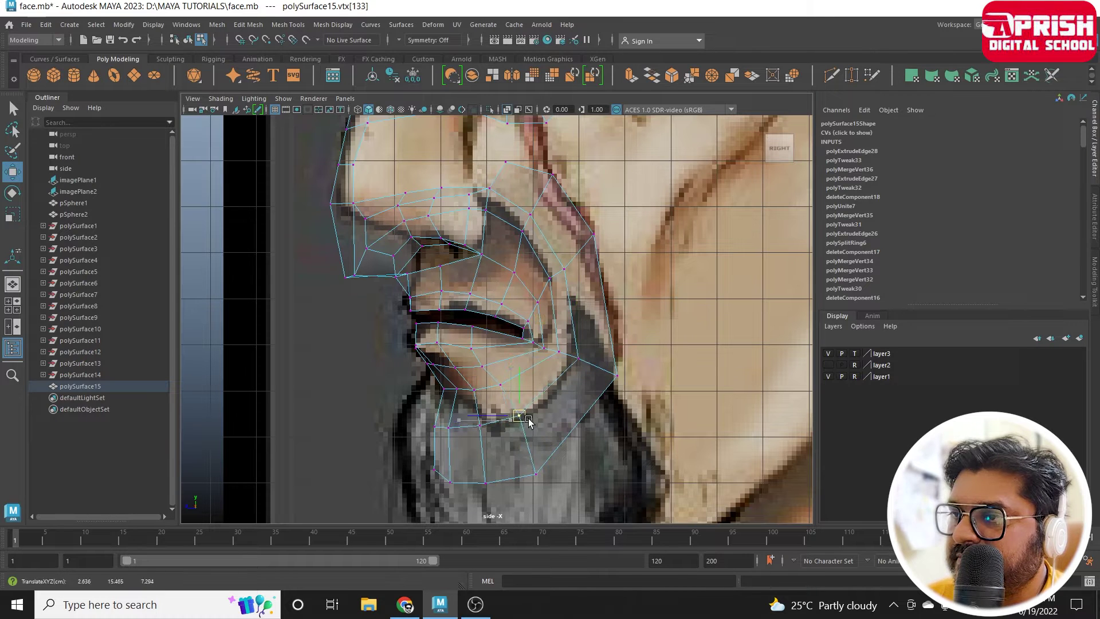
click(527, 471)
drag(535, 473, 551, 471)
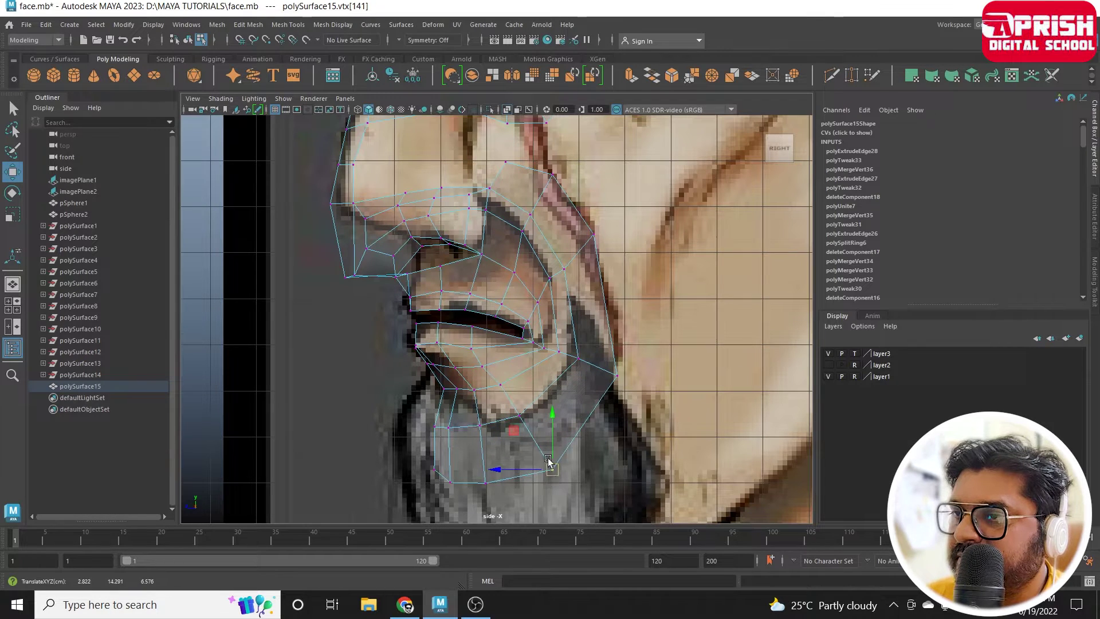
scroll(548, 462, down, 2)
key(space)
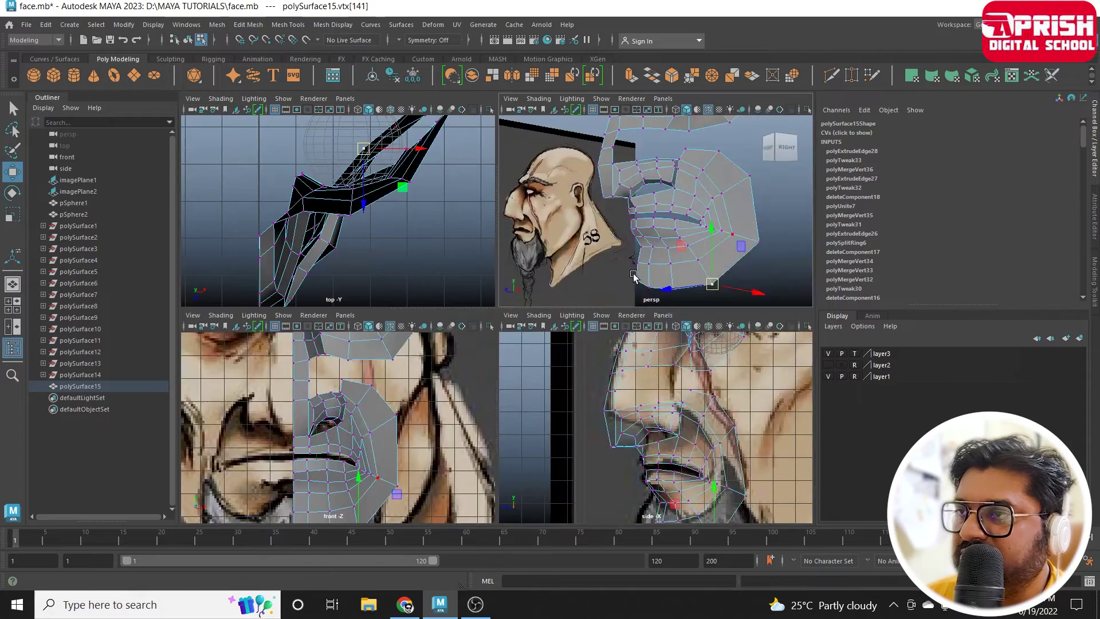
Maximise the perspective view and select the whole mask object to inspect it.
key(space)
mouse_move(633, 276)
alt+mouse_down()
mouse_move(604, 307)
mouse_move(636, 322)
mouse_move(592, 274)
alt+mouse_up()
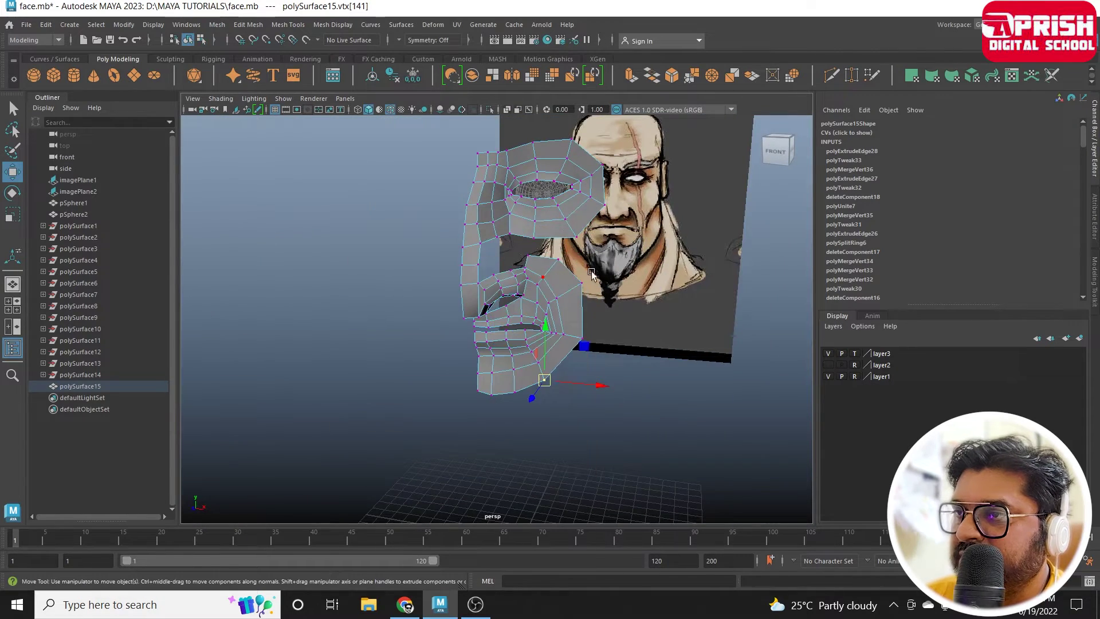
key(F8)
click(534, 289)
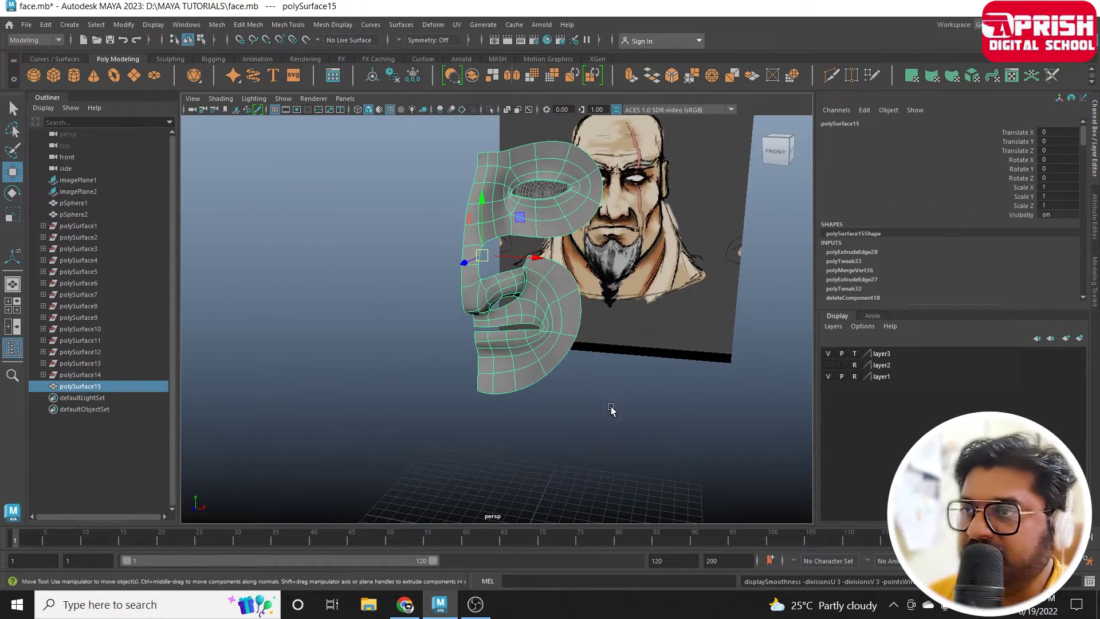
click(550, 367)
mouse_move(550, 366)
alt+mouse_down()
mouse_move(589, 405)
mouse_move(474, 385)
mouse_move(504, 362)
mouse_move(626, 381)
mouse_move(653, 397)
mouse_move(634, 416)
mouse_move(592, 405)
mouse_move(601, 400)
mouse_move(522, 400)
alt+mouse_up()
Inspect the nose and mouth up close, then set the mask back to low-poly display (1).
alt+right_drag(522, 400, 682, 410)
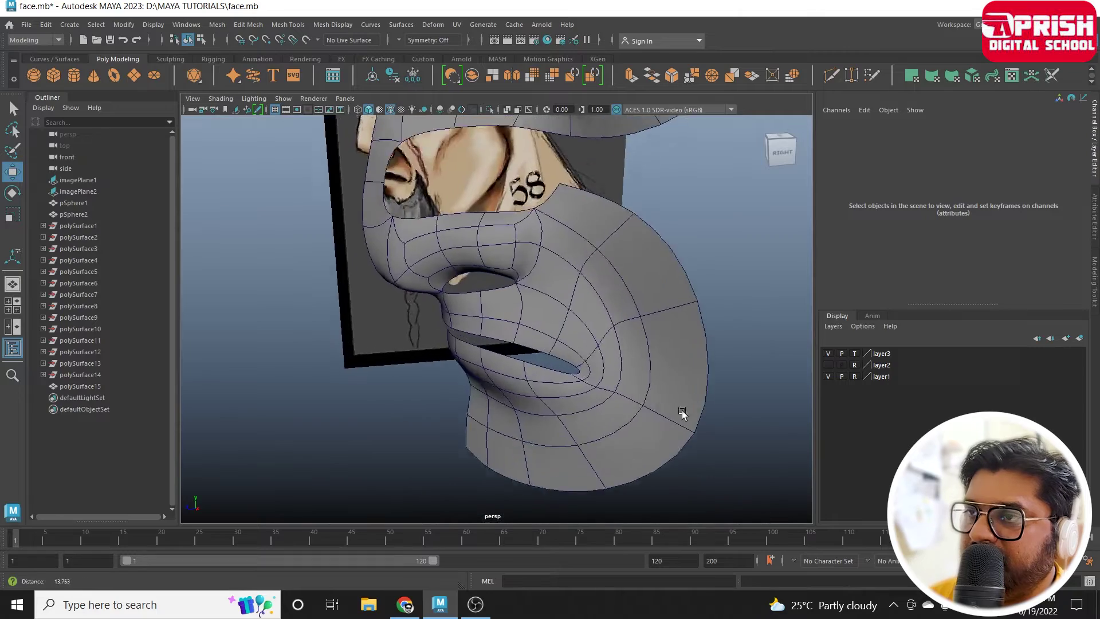
mouse_move(682, 410)
alt+mouse_down()
mouse_move(581, 336)
mouse_move(591, 344)
mouse_move(542, 262)
alt+mouse_up()
click(581, 336)
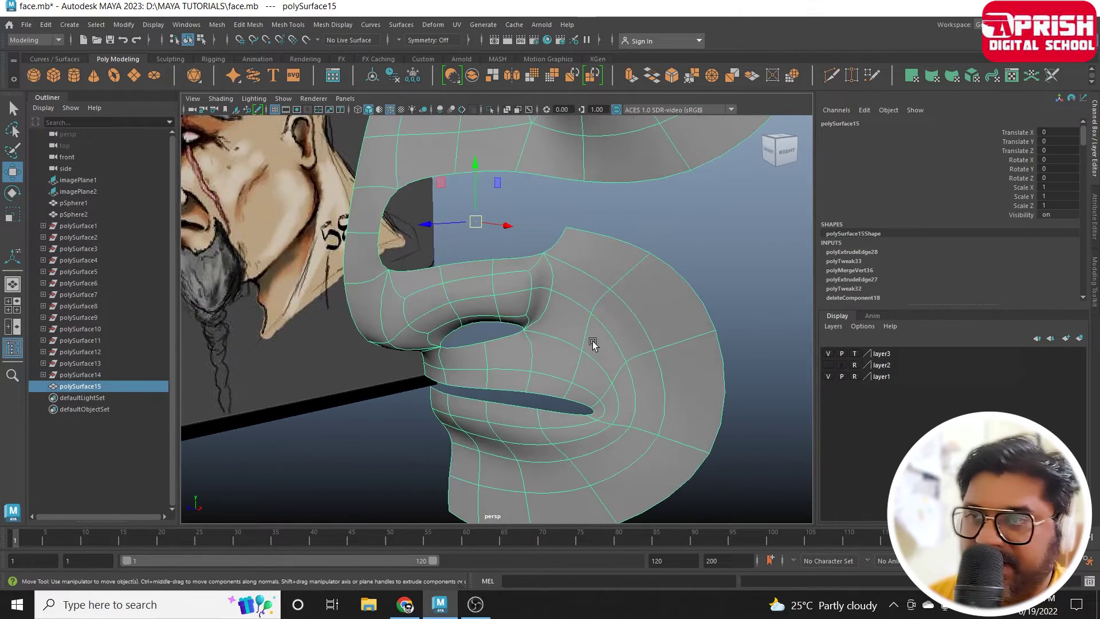
key(1)
mouse_move(552, 319)
alt+mouse_down()
mouse_move(523, 329)
mouse_move(540, 335)
mouse_move(550, 314)
mouse_move(596, 319)
mouse_move(590, 337)
mouse_move(608, 341)
alt+mouse_up()
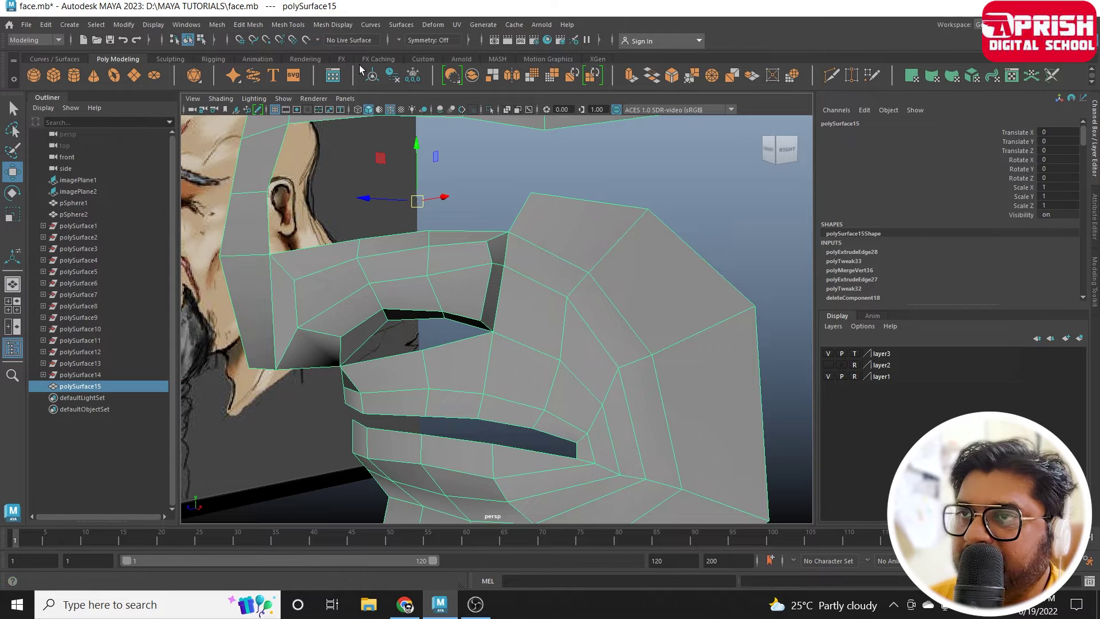
Insert a new edge loop around the mouth corner with Insert Edge Loop.
click(289, 25)
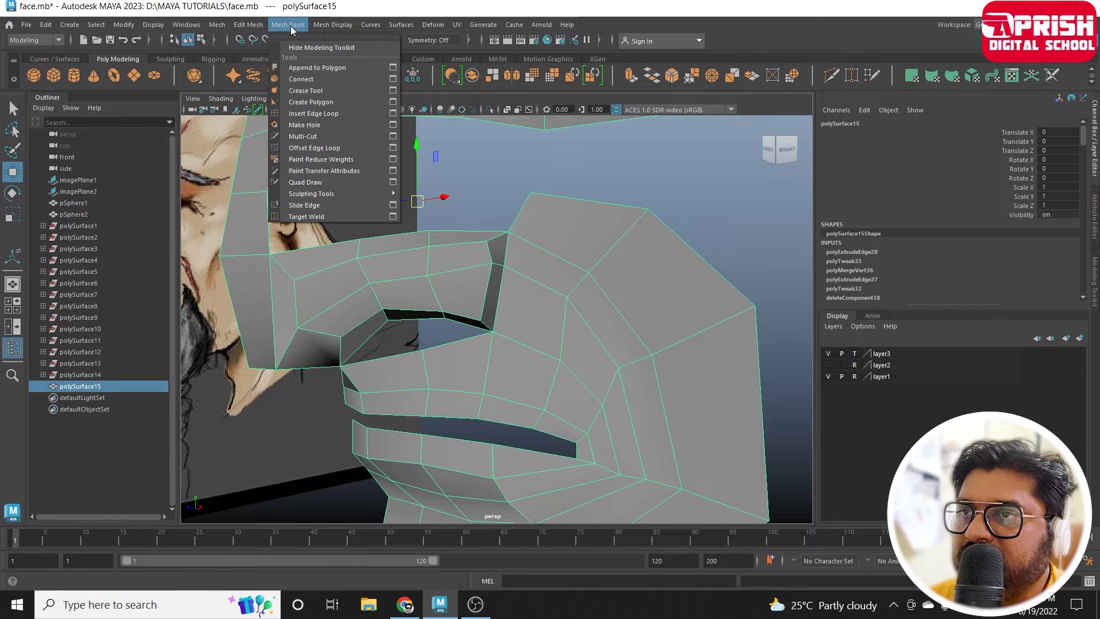
click(305, 113)
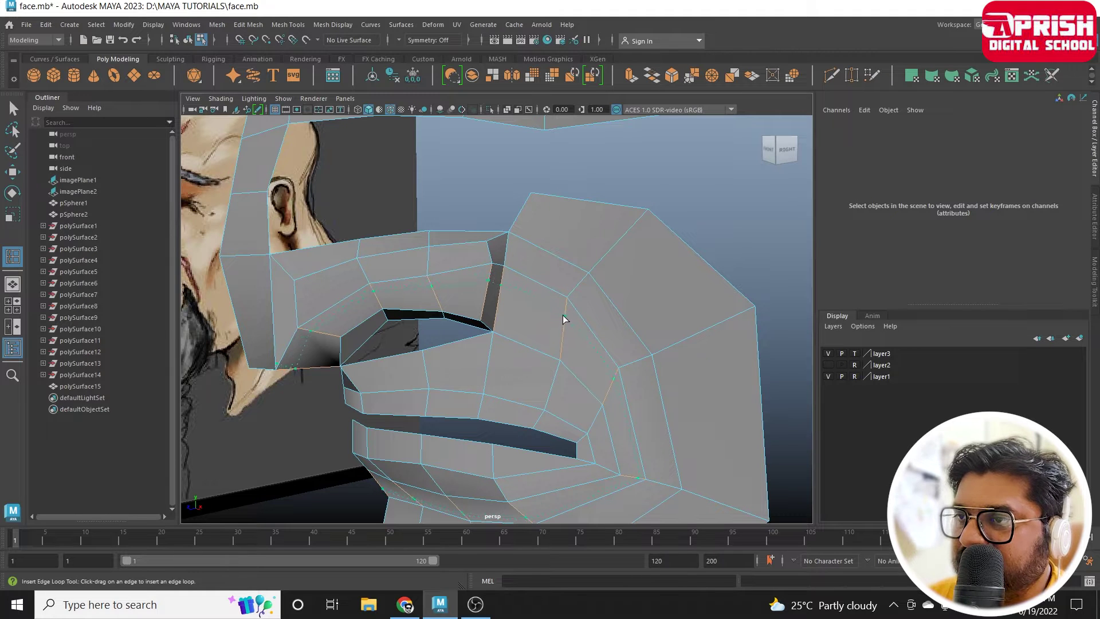
click(567, 322)
mouse_move(594, 364)
alt+mouse_down()
mouse_move(618, 333)
mouse_move(470, 325)
alt+mouse_up()
Move the new loop's vertices upward and sideways to shape the mouth corner.
key(w)
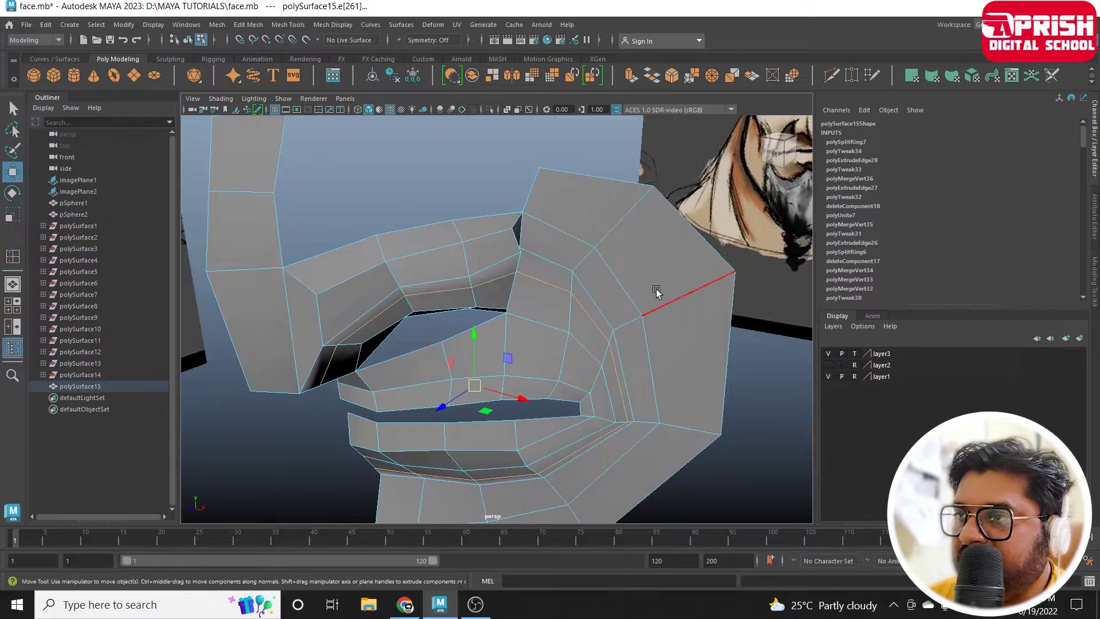
right_drag(612, 263, 561, 285)
click(573, 272)
shift+click(614, 331)
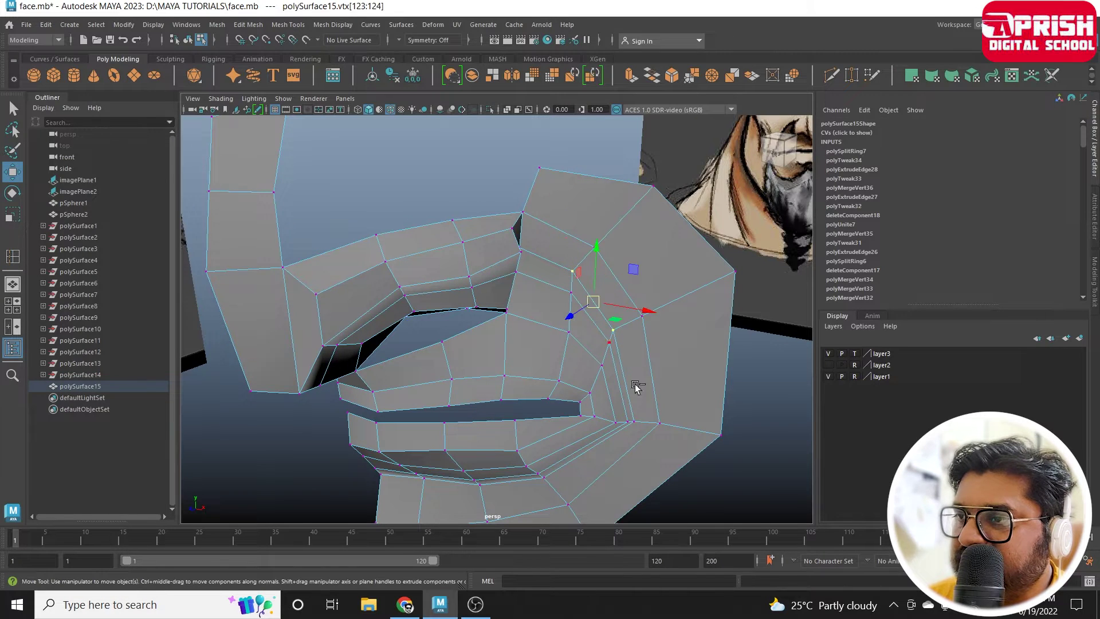
shift+click(634, 423)
mouse_move(640, 431)
alt+mouse_down()
mouse_move(527, 452)
mouse_move(522, 464)
alt+mouse_up()
mouse_move(480, 415)
mouse_down()
mouse_move(635, 356)
mouse_move(533, 344)
mouse_up()
click(560, 309)
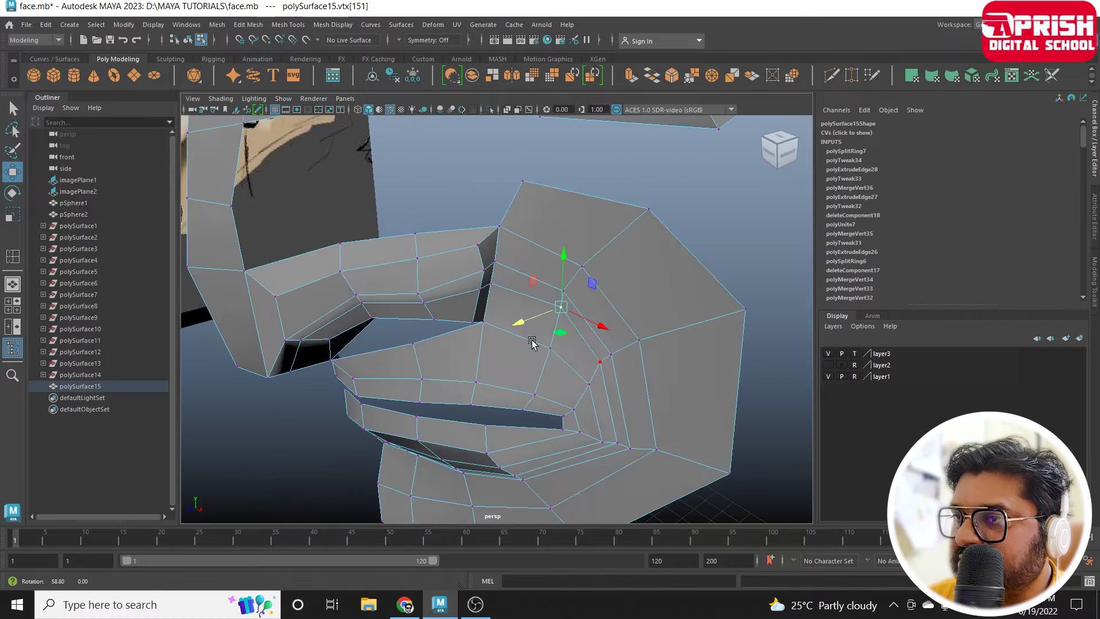
click(600, 362)
alt+drag(601, 373, 592, 378)
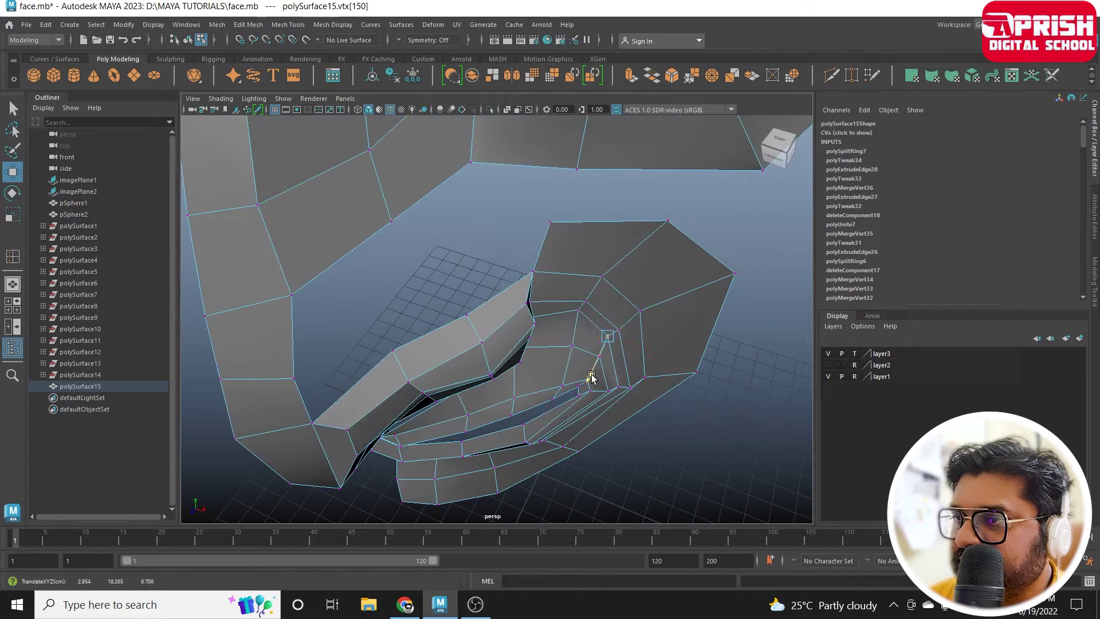
Nudge the upper mouth-corner crease vertex slightly outward.
mouse_move(649, 353)
alt+mouse_down()
mouse_move(627, 417)
mouse_move(624, 390)
mouse_move(510, 312)
alt+mouse_up()
click(641, 420)
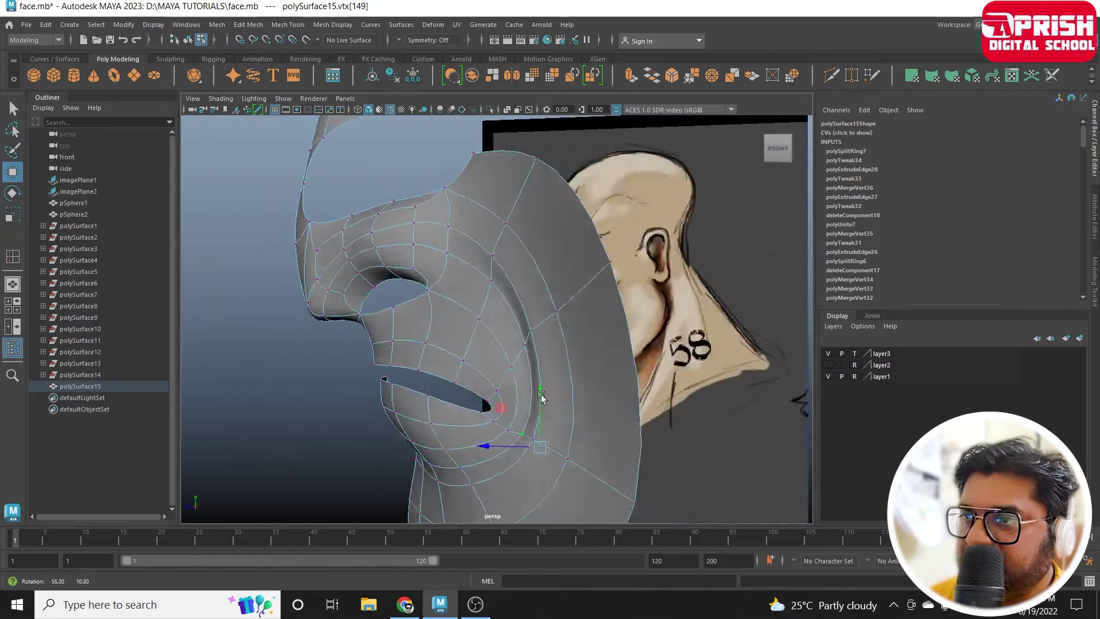
click(493, 344)
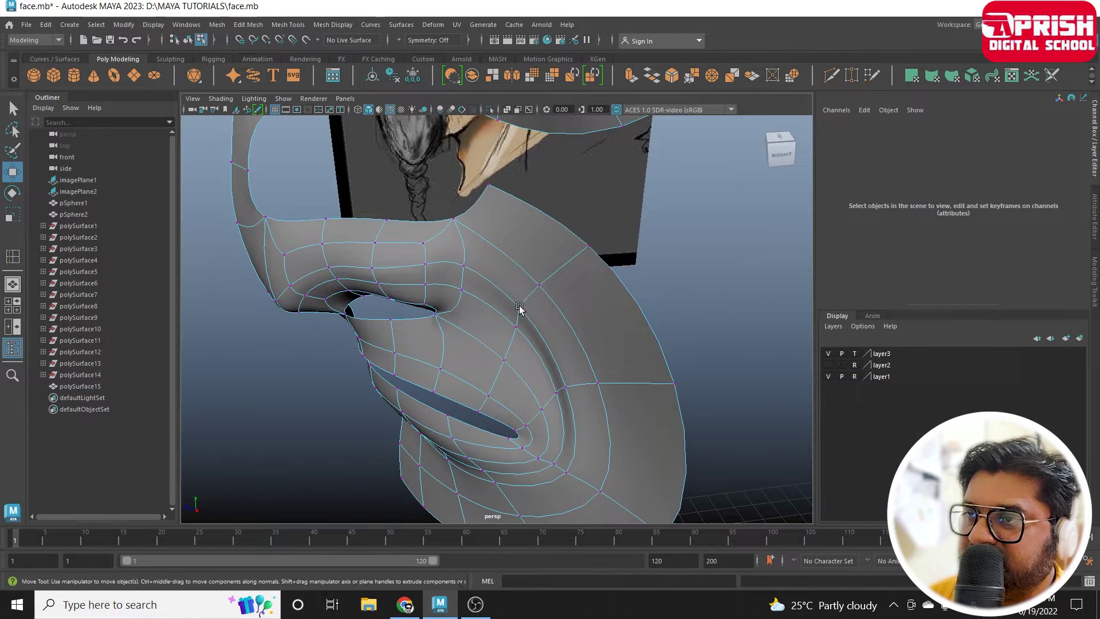
click(520, 309)
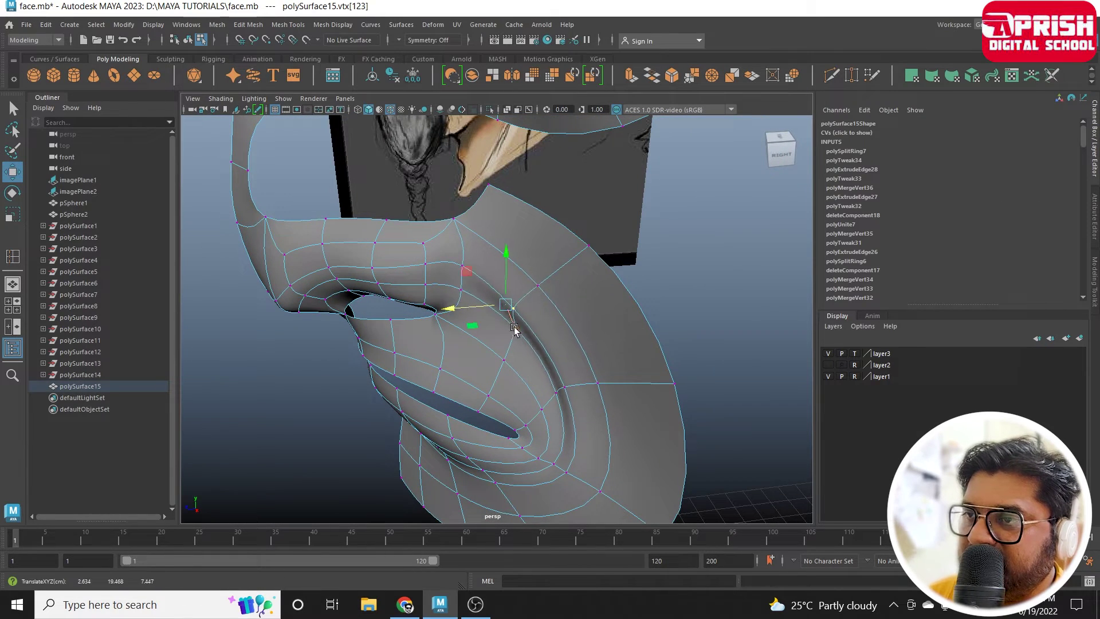
middle_drag(514, 329, 514, 337)
click(567, 390)
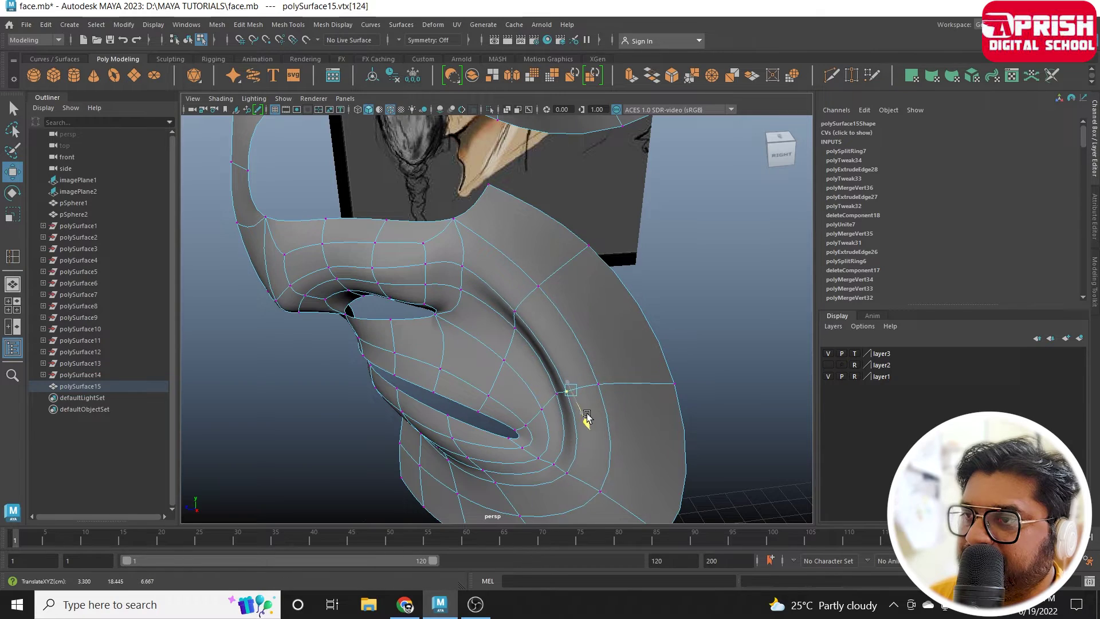
Select the two lower crease vertices together and push them outward to reshape the fold.
mouse_move(585, 417)
alt+mouse_down()
mouse_move(668, 456)
mouse_move(658, 460)
alt+mouse_up()
click(623, 412)
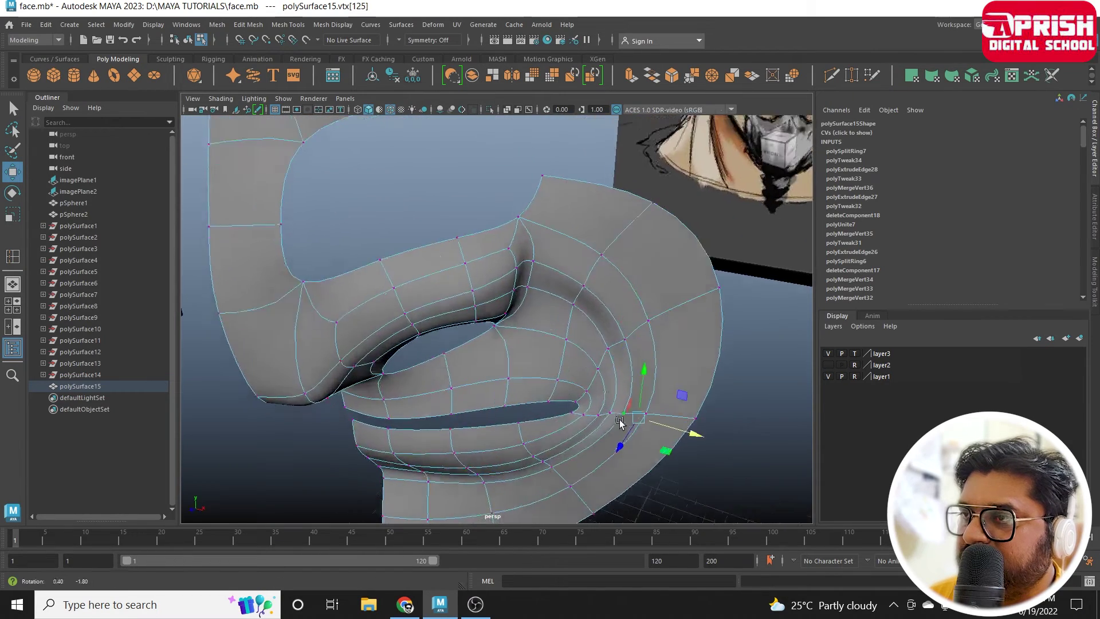
alt+drag(623, 417, 744, 270)
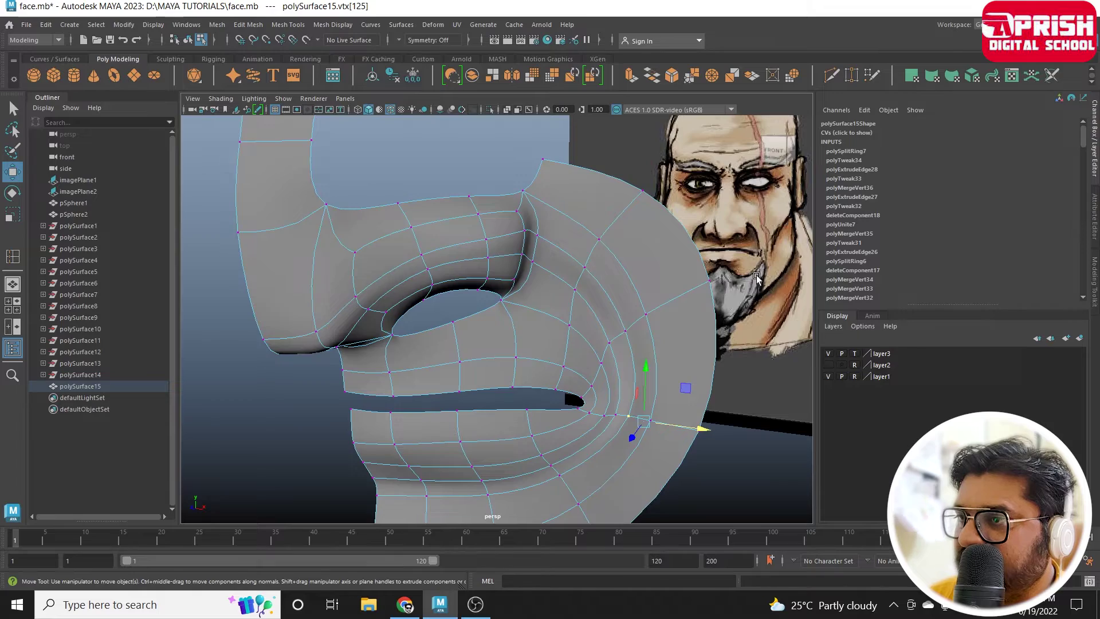
mouse_move(756, 275)
alt+mouse_down()
mouse_move(649, 369)
mouse_move(609, 368)
mouse_move(580, 411)
mouse_move(592, 457)
mouse_move(577, 467)
alt+mouse_up()
key(ctrl+z)
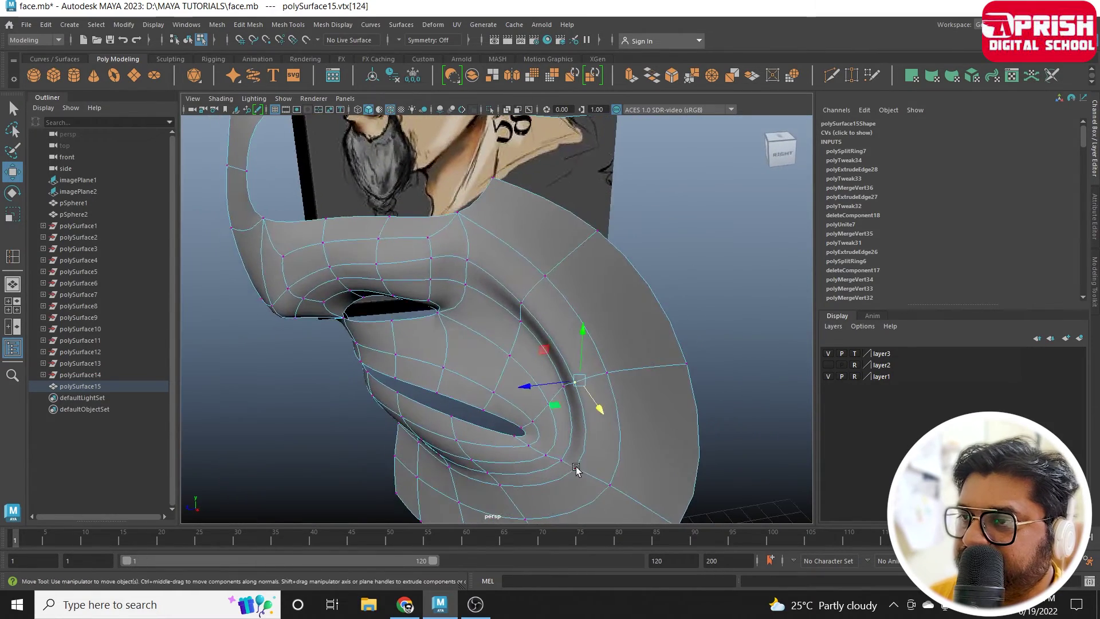
click(575, 468)
mouse_move(513, 289)
mouse_down()
mouse_move(535, 338)
mouse_move(619, 358)
mouse_up()
drag(643, 301, 663, 300)
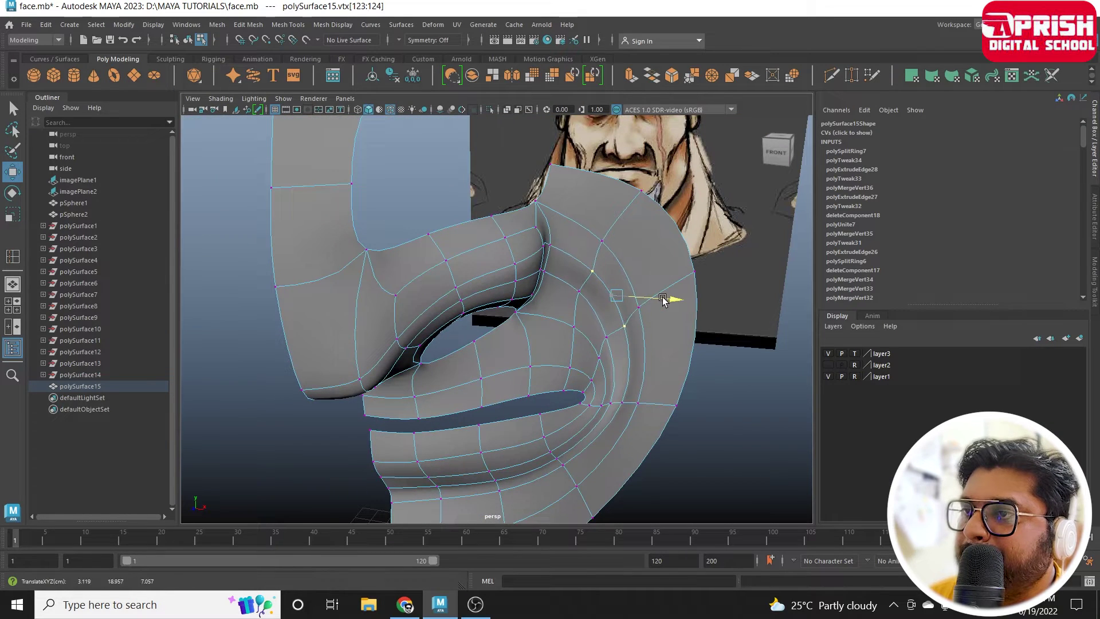
Return to object mode and turn off the wireframe-on-shaded overlay.
key(F8)
alt+drag(602, 249, 637, 374)
click(638, 374)
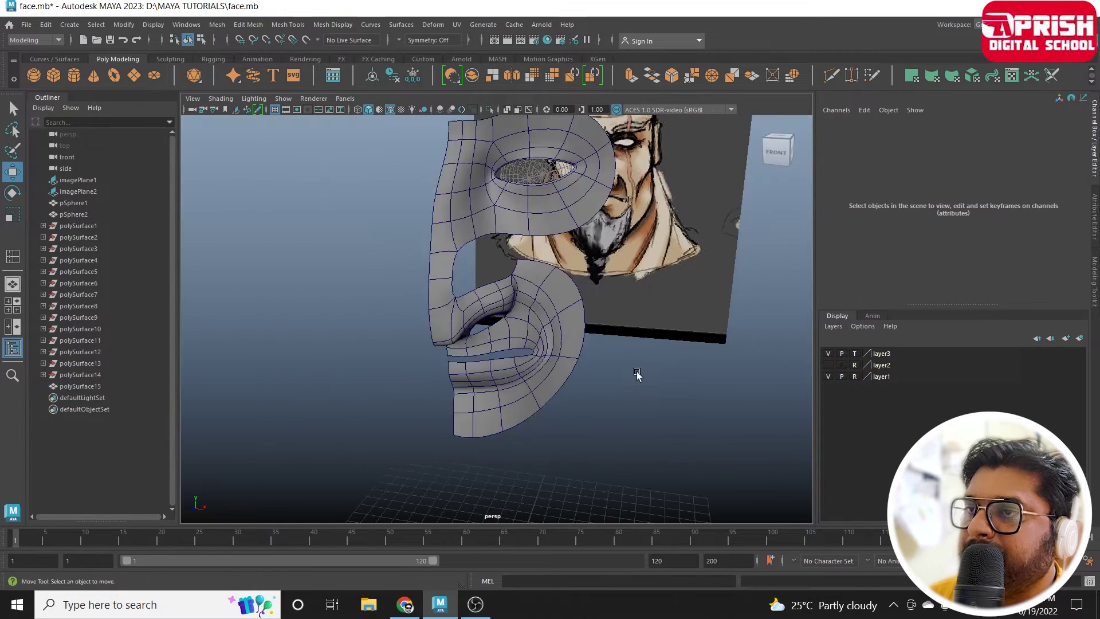
click(390, 113)
mouse_move(422, 327)
alt+mouse_down()
mouse_move(523, 319)
mouse_move(356, 349)
mouse_move(468, 342)
mouse_move(363, 338)
mouse_move(496, 331)
alt+mouse_up()
key(alt+x)
Duplicate polySurface15 and set Scale X to -1 to mirror the copy.
click(502, 352)
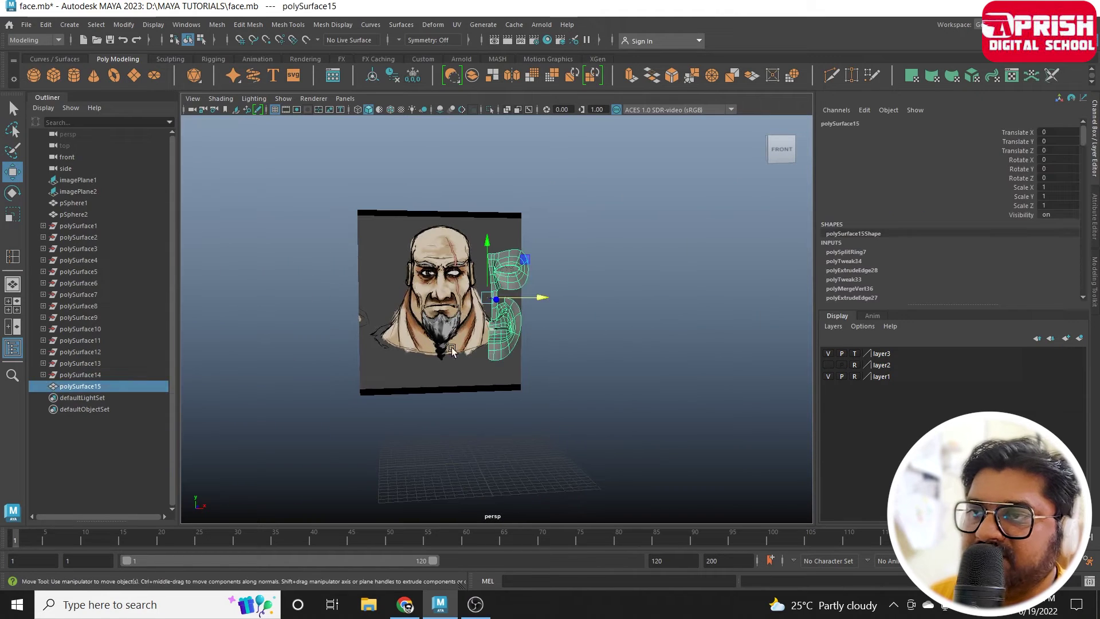
scroll(451, 350, up, 4)
key(ctrl+d)
text(-1)
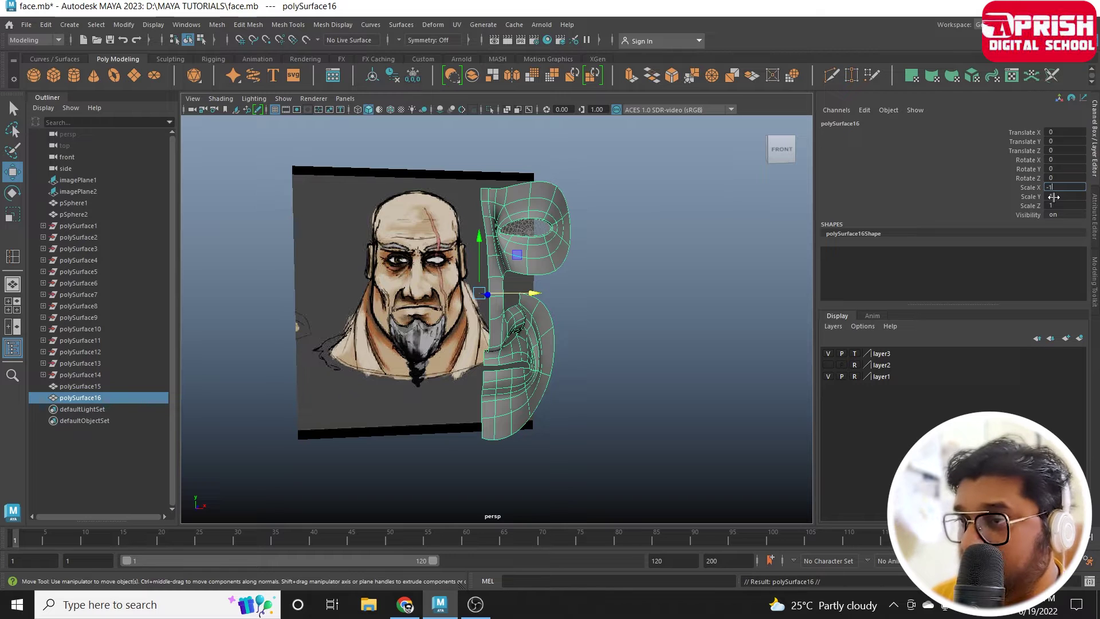
key(Return)
click(608, 400)
mouse_move(574, 410)
alt+mouse_down()
mouse_move(487, 448)
mouse_move(587, 392)
alt+mouse_up()
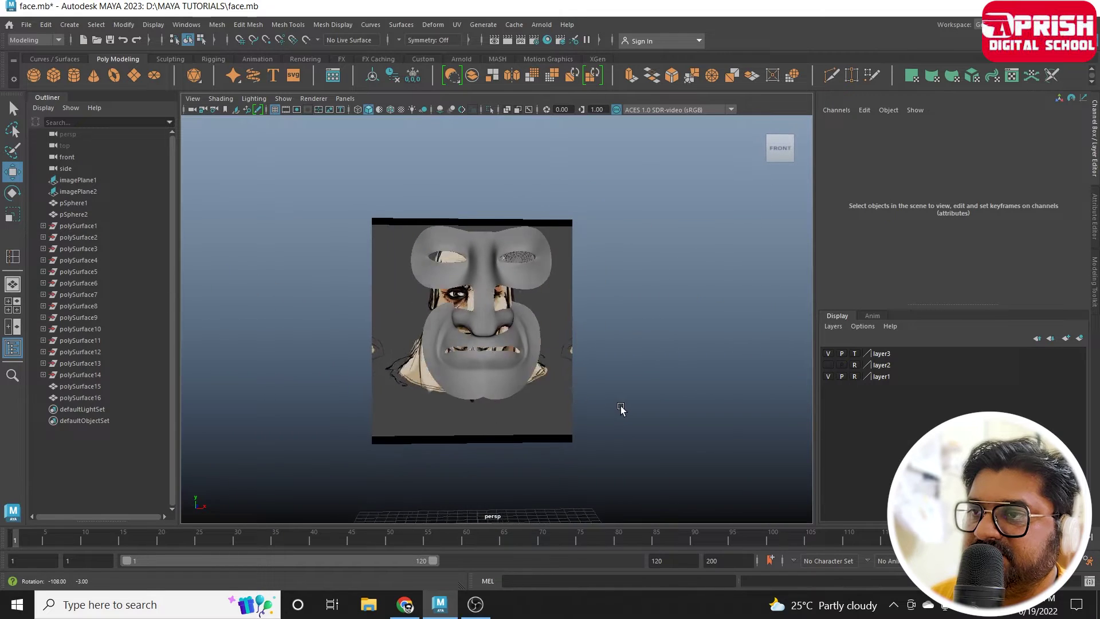
mouse_move(588, 392)
alt+mouse_down()
mouse_move(625, 408)
mouse_move(580, 401)
alt+mouse_up()
scroll(629, 390, up, 5)
click(581, 401)
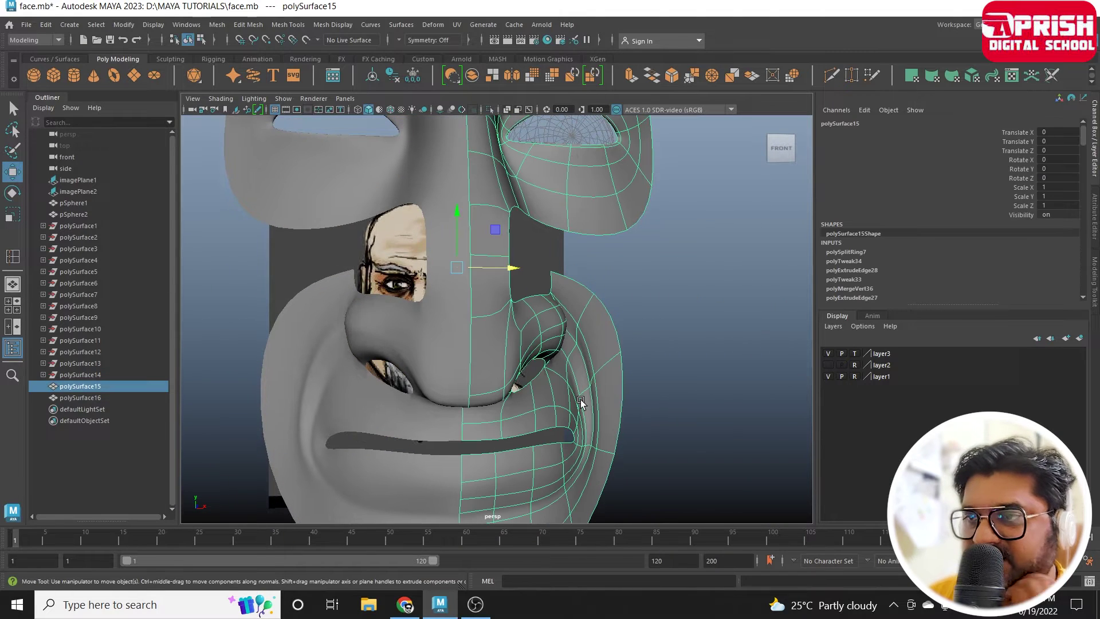
Smooth the low-poly mask with the Smooth sculpting brush, then restore smooth preview (3) and deselect.
click(401, 329)
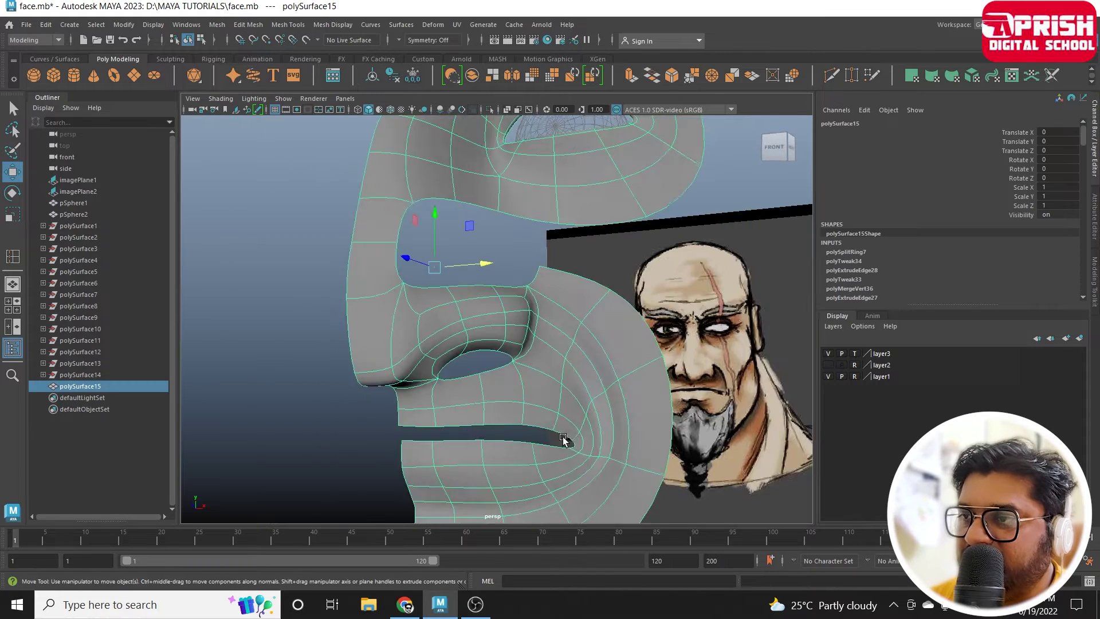
alt+drag(591, 369, 524, 371)
key(1)
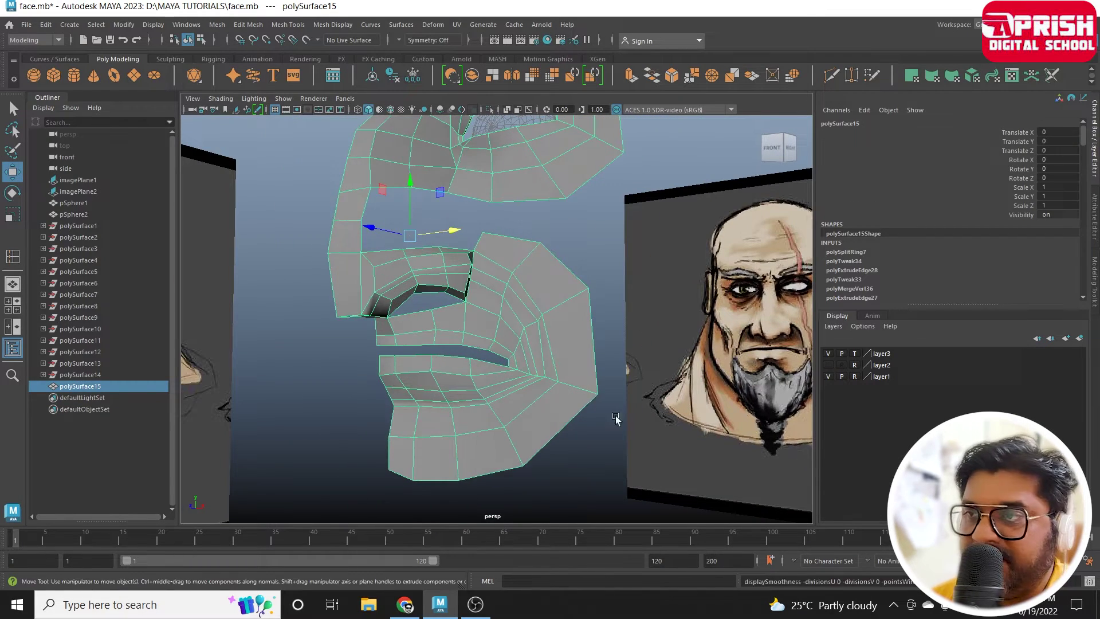
click(289, 26)
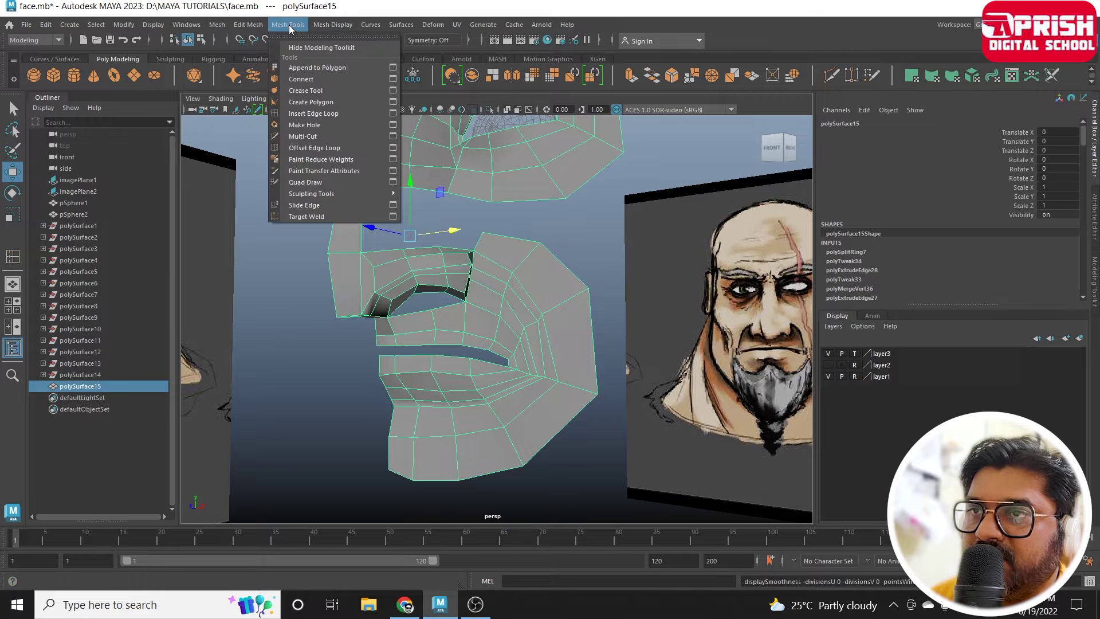
mouse_move(311, 194)
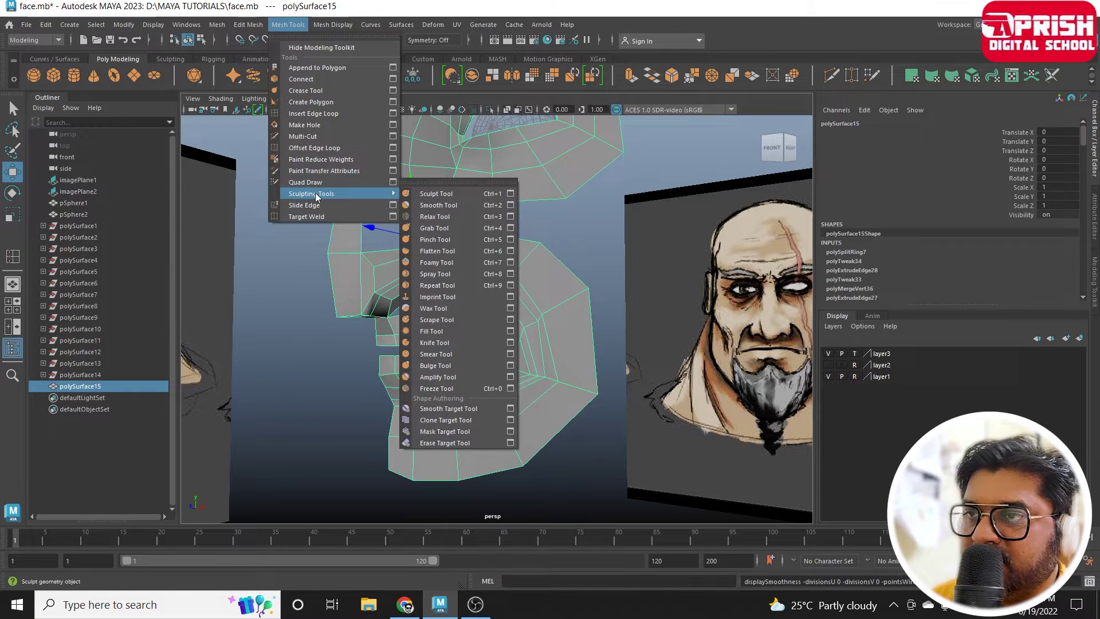
click(438, 206)
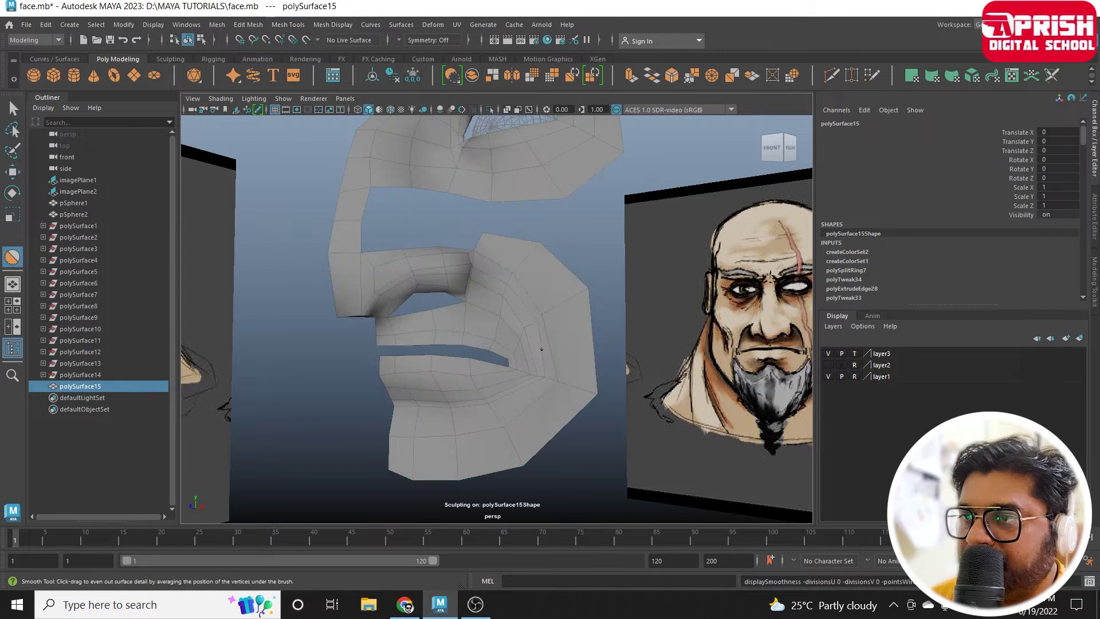
drag(487, 325, 492, 328)
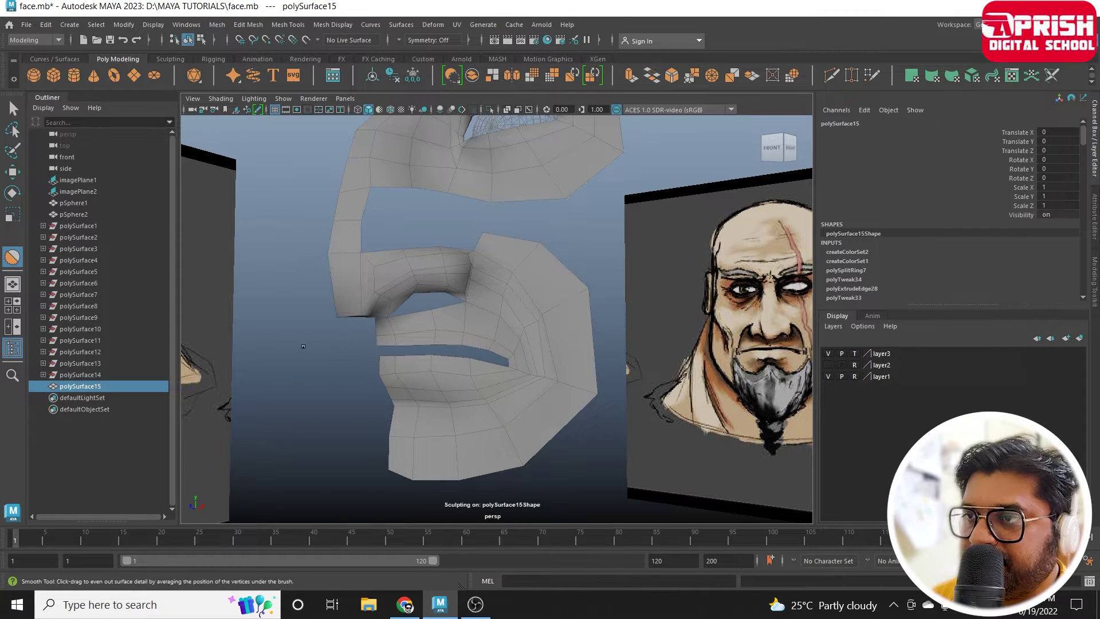
drag(555, 321, 508, 322)
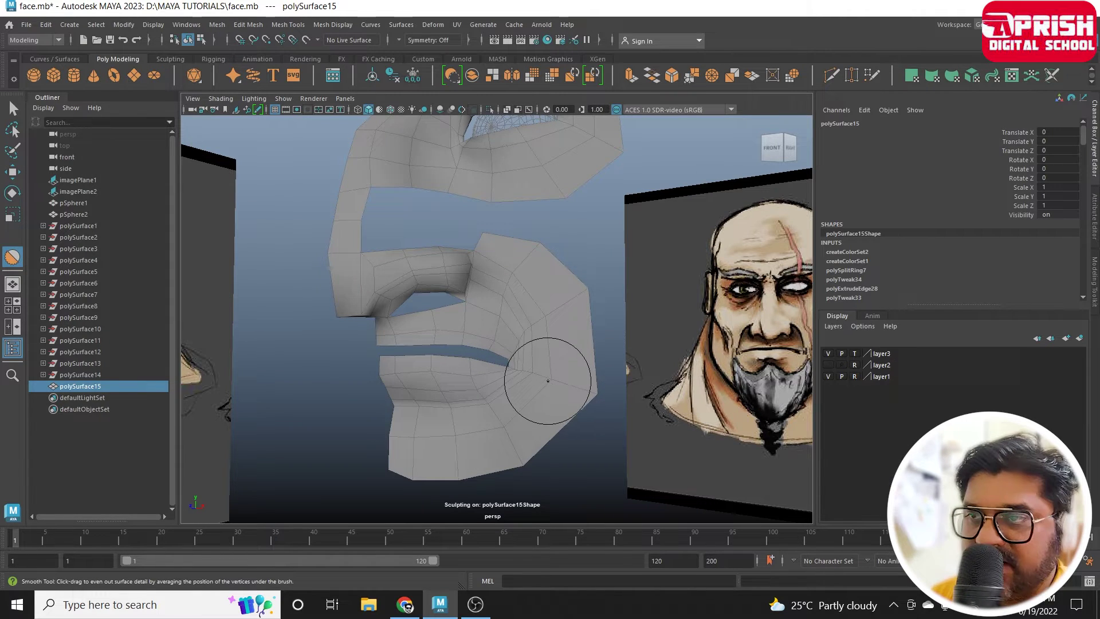
key(3)
key(w)
click(266, 356)
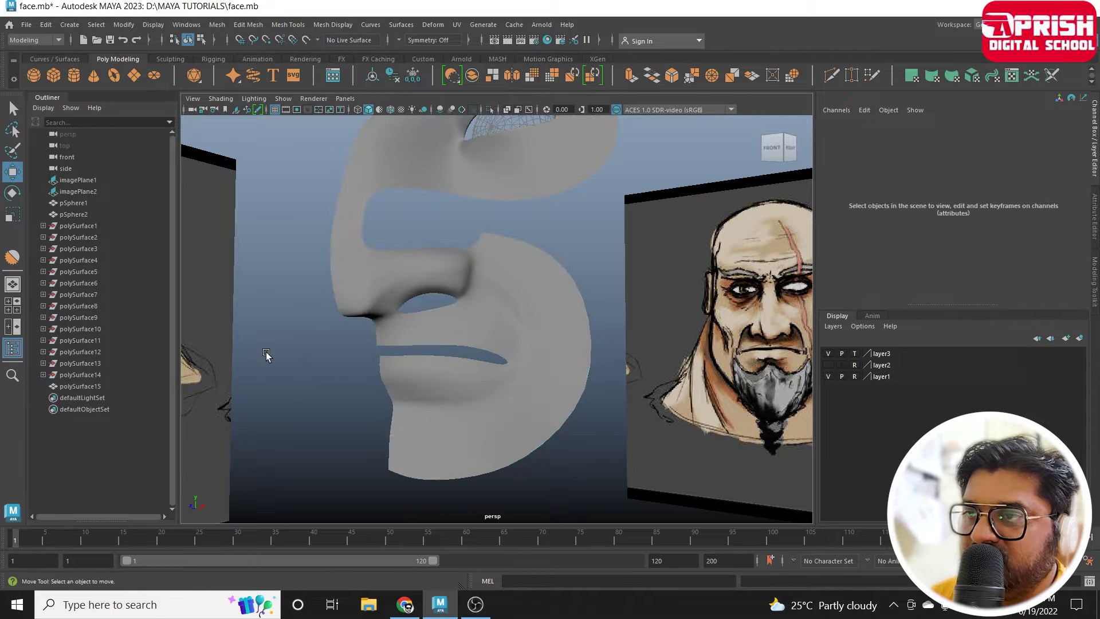
mouse_move(266, 355)
alt+mouse_down()
mouse_move(238, 385)
mouse_move(253, 387)
alt+mouse_up()
Show polySurface15 as its low-poly cage in a maximised side view.
click(504, 356)
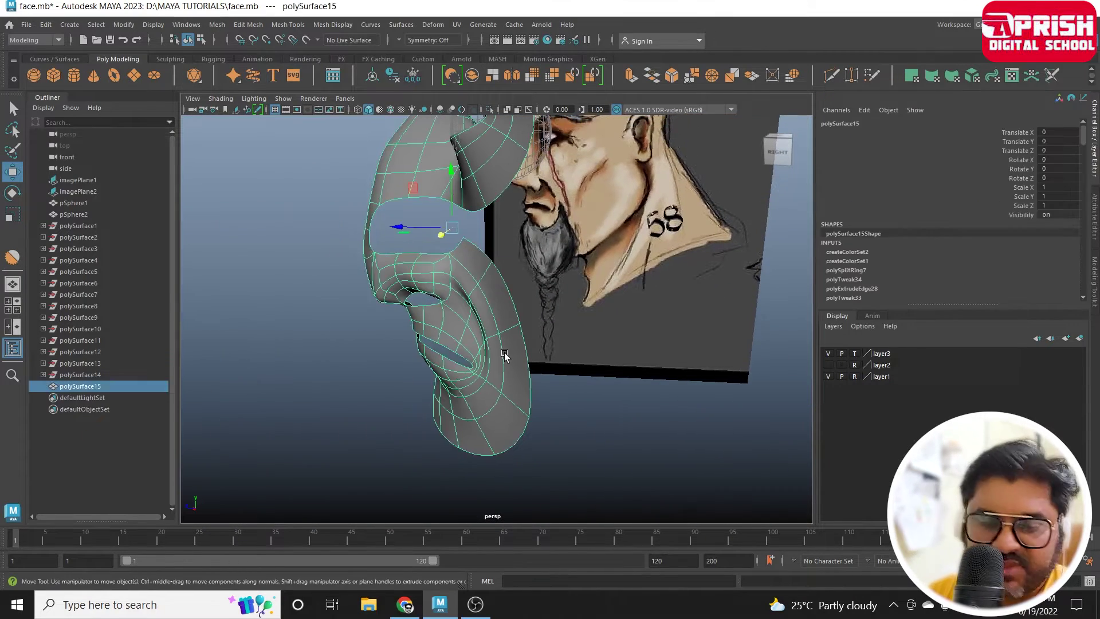
key(1)
key(space)
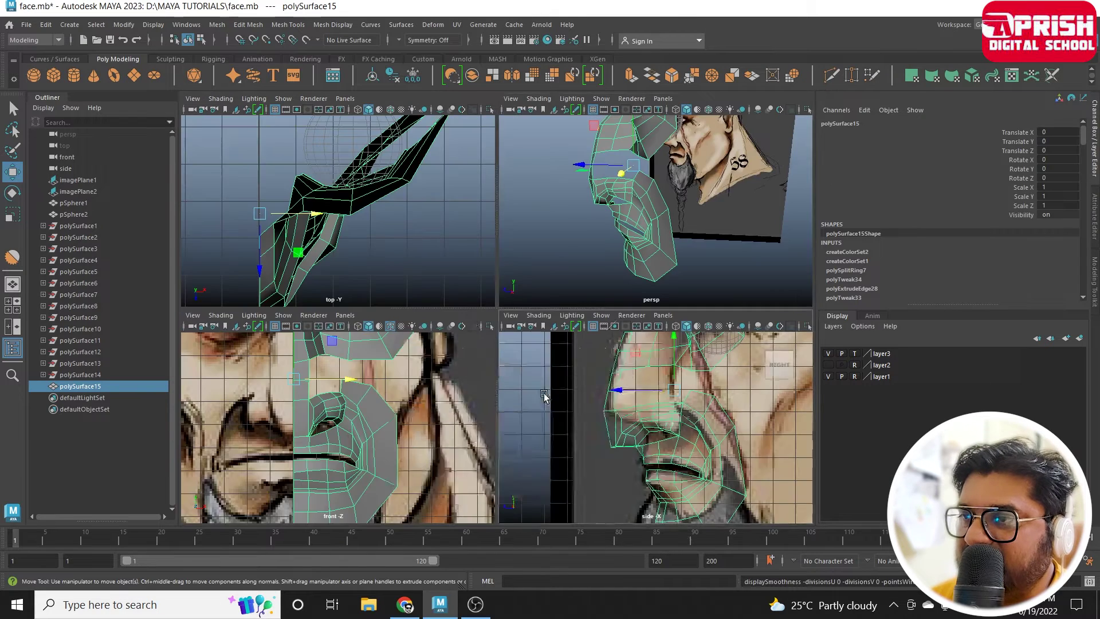
key(space)
mouse_move(593, 381)
alt+middle_down()
mouse_move(450, 447)
mouse_move(525, 369)
alt+middle_up()
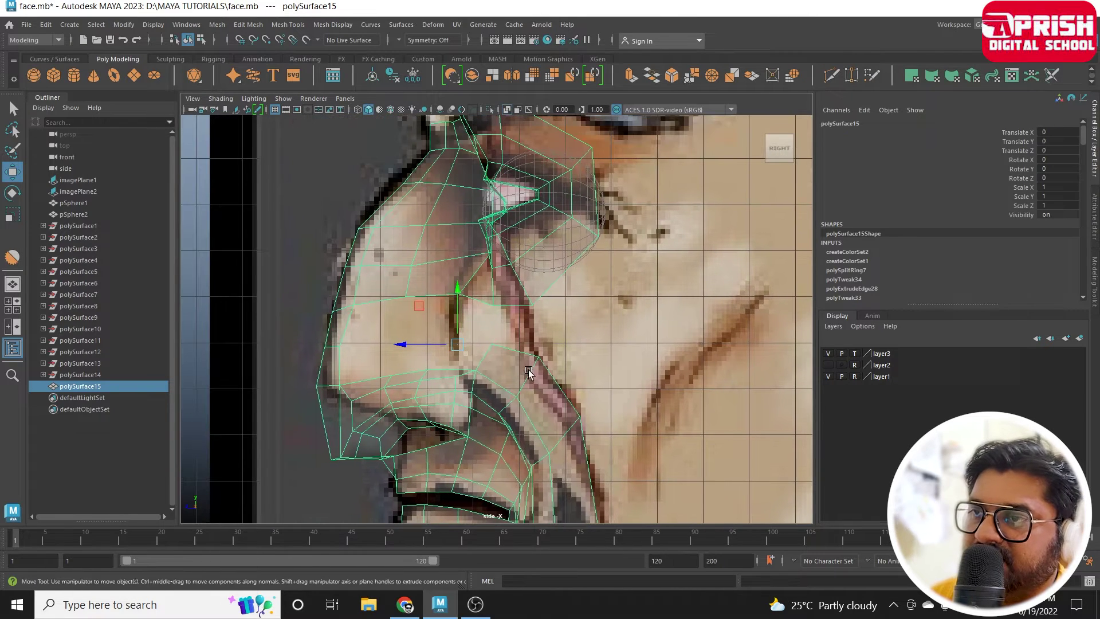
Bridge the nose-side edge to the cheek edge and check the new faces in perspective.
right_drag(503, 258, 503, 235)
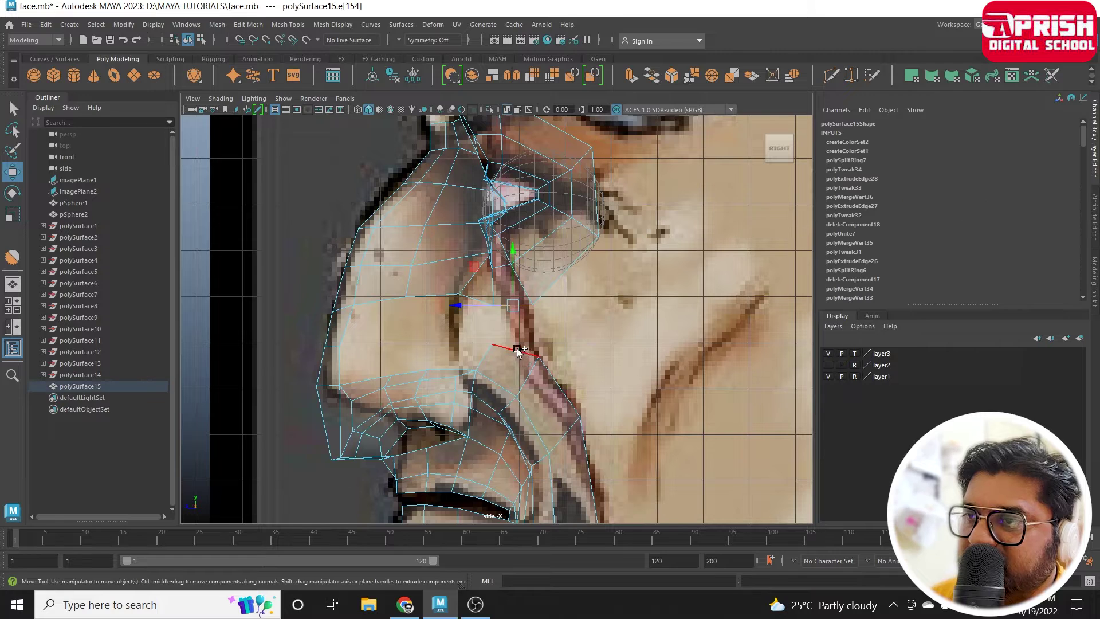
click(468, 455)
click(288, 25)
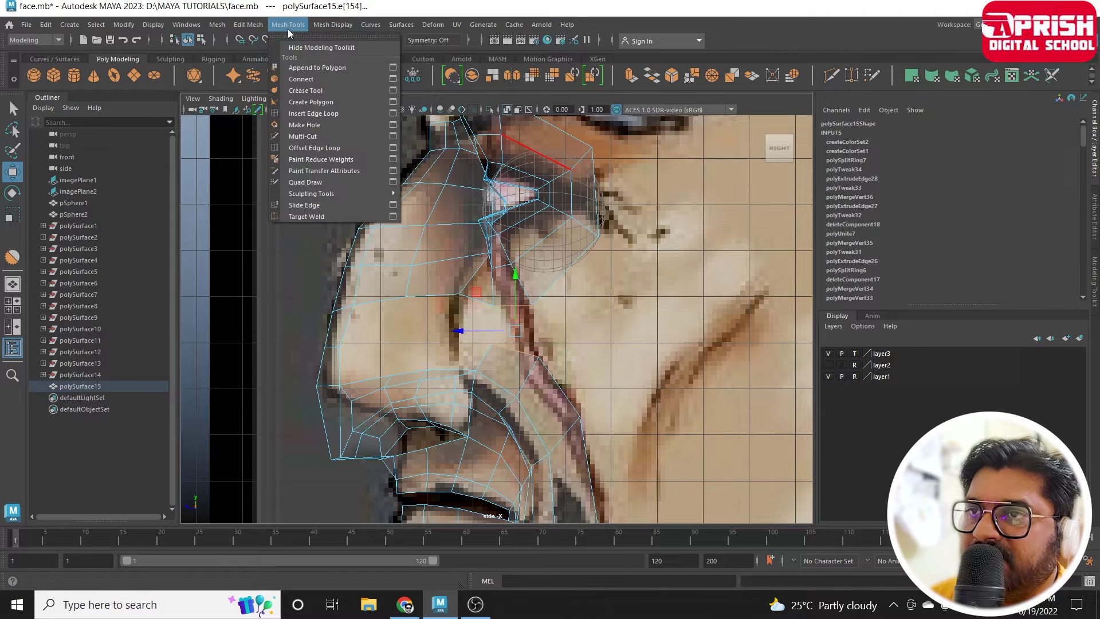
click(260, 78)
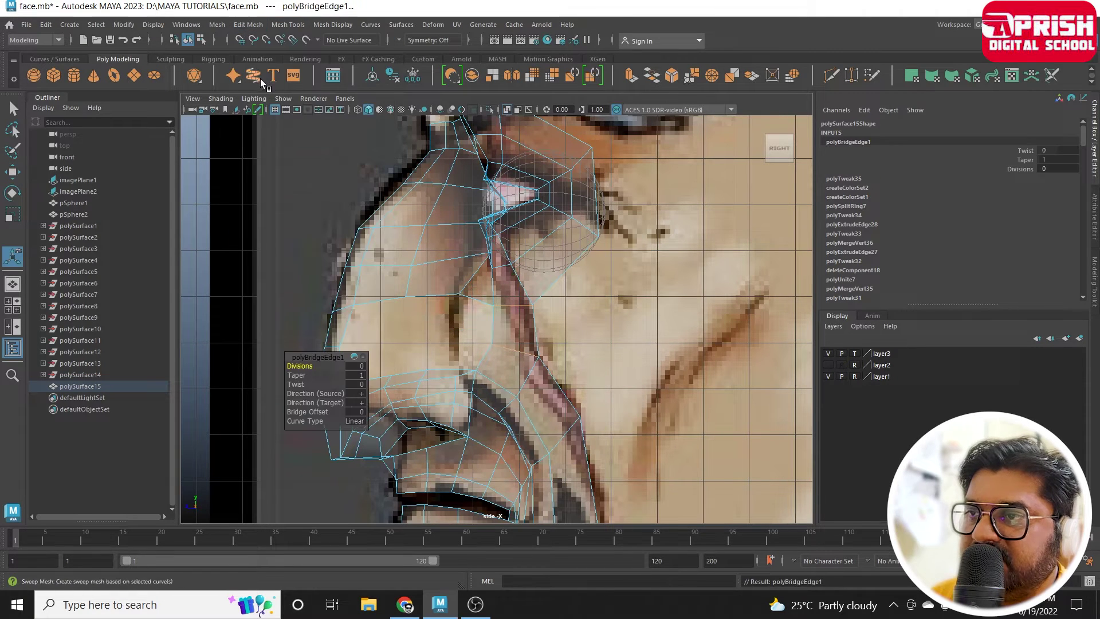
mouse_move(661, 181)
alt+mouse_down()
mouse_move(584, 288)
mouse_move(504, 273)
mouse_move(541, 263)
mouse_move(491, 256)
alt+mouse_up()
Fill the open cheek hole beside the nose from one of its border edges.
right_drag(462, 233, 450, 227)
click(449, 221)
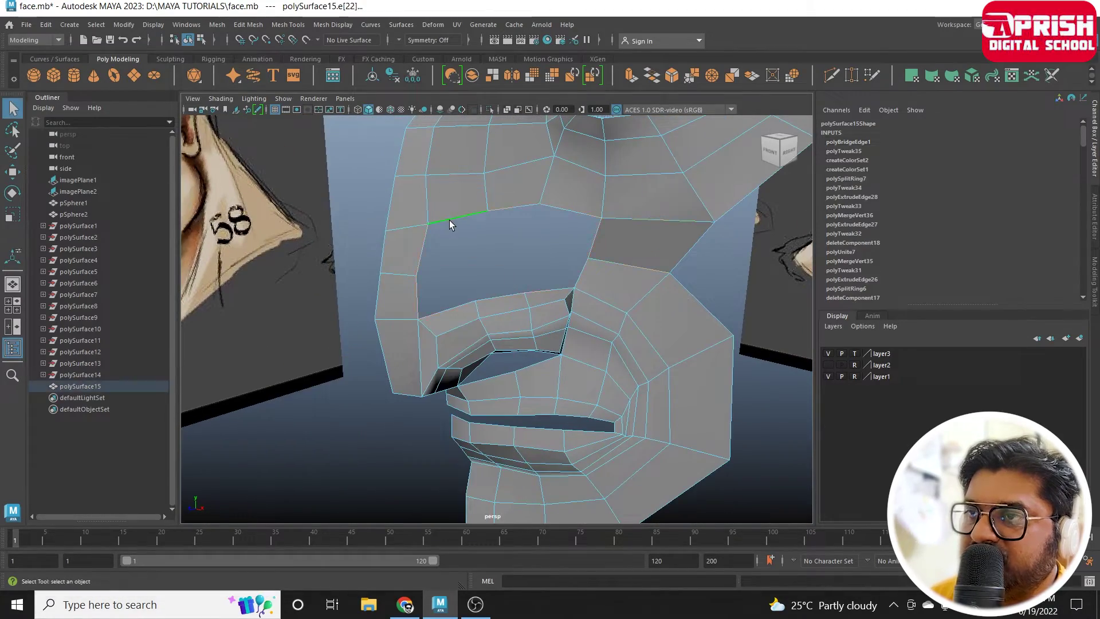
click(248, 25)
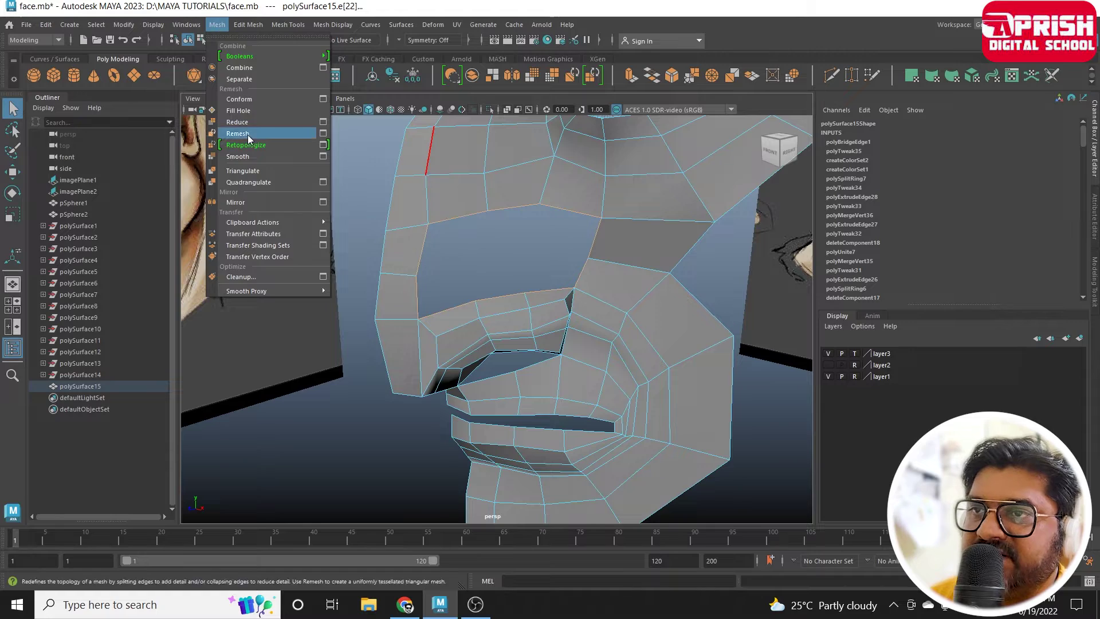
click(238, 110)
alt+drag(401, 286, 523, 304)
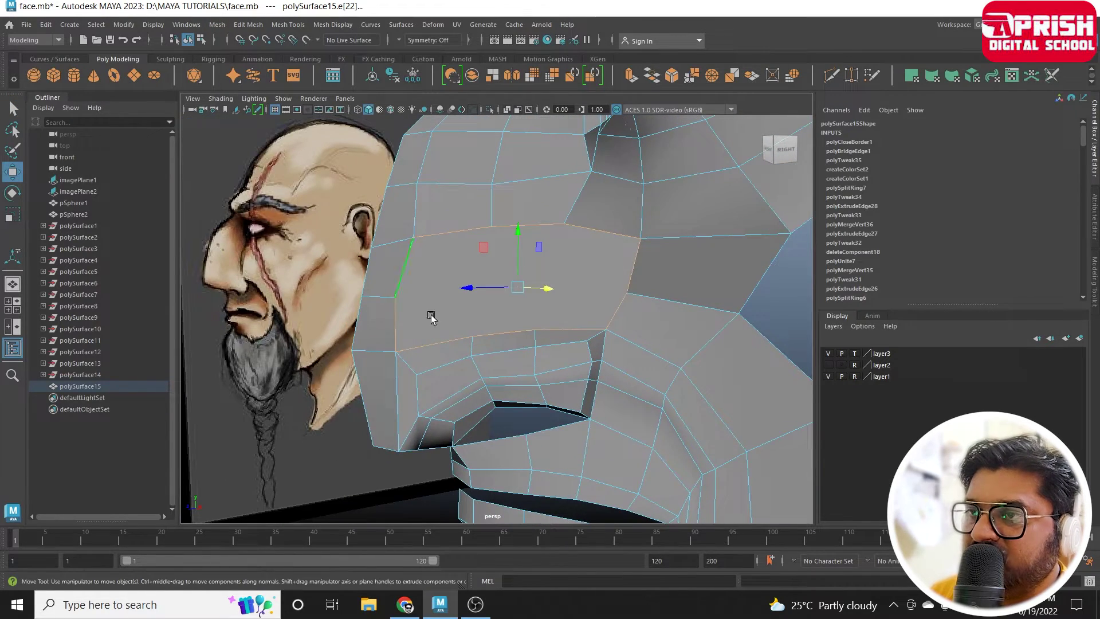
Add new Multi-Cut edges across the filled cheek face, ending at a vertex below.
click(287, 25)
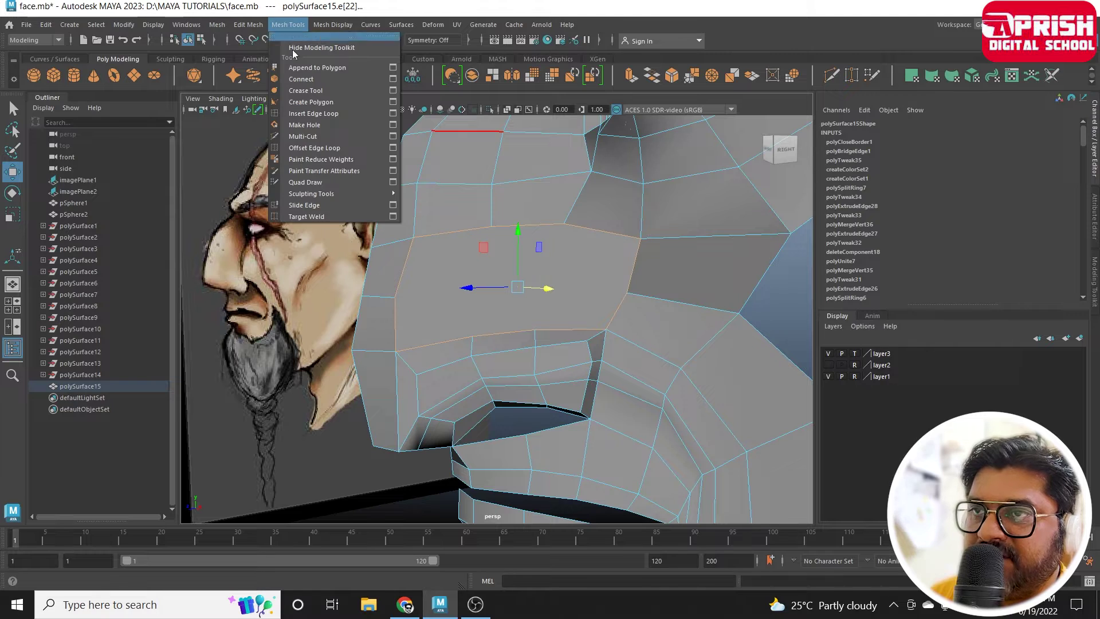
click(301, 136)
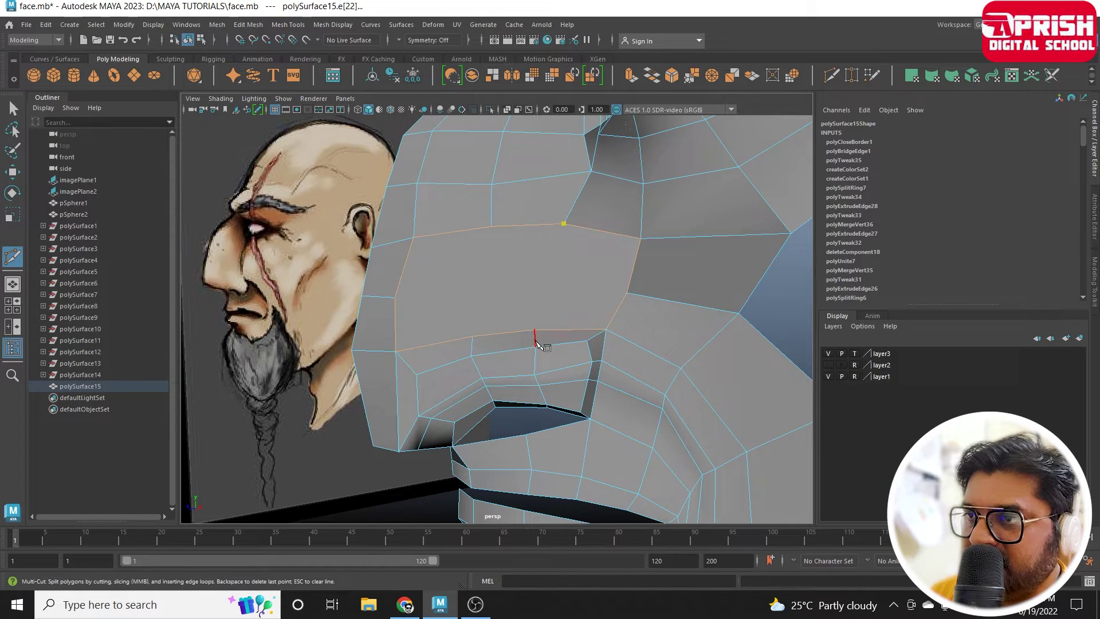
key(Return)
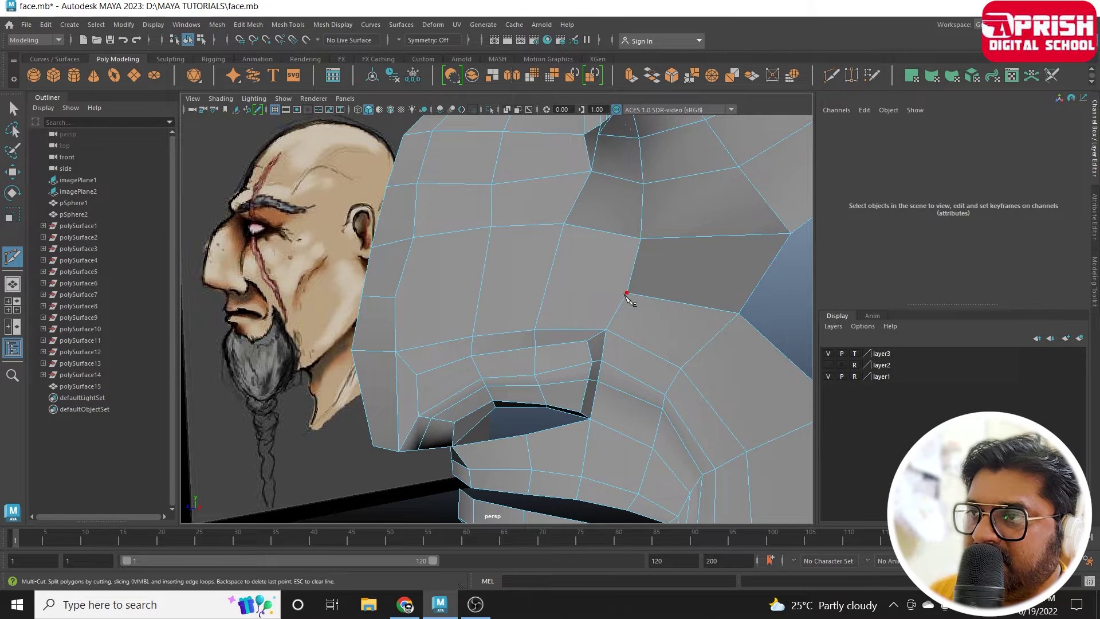
click(549, 282)
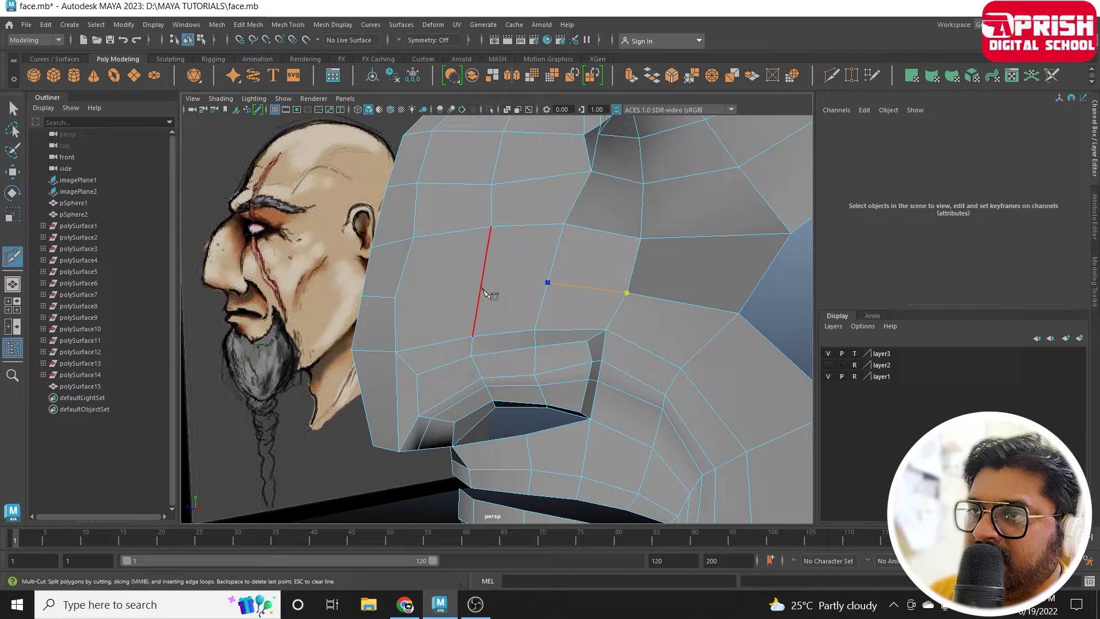
click(395, 299)
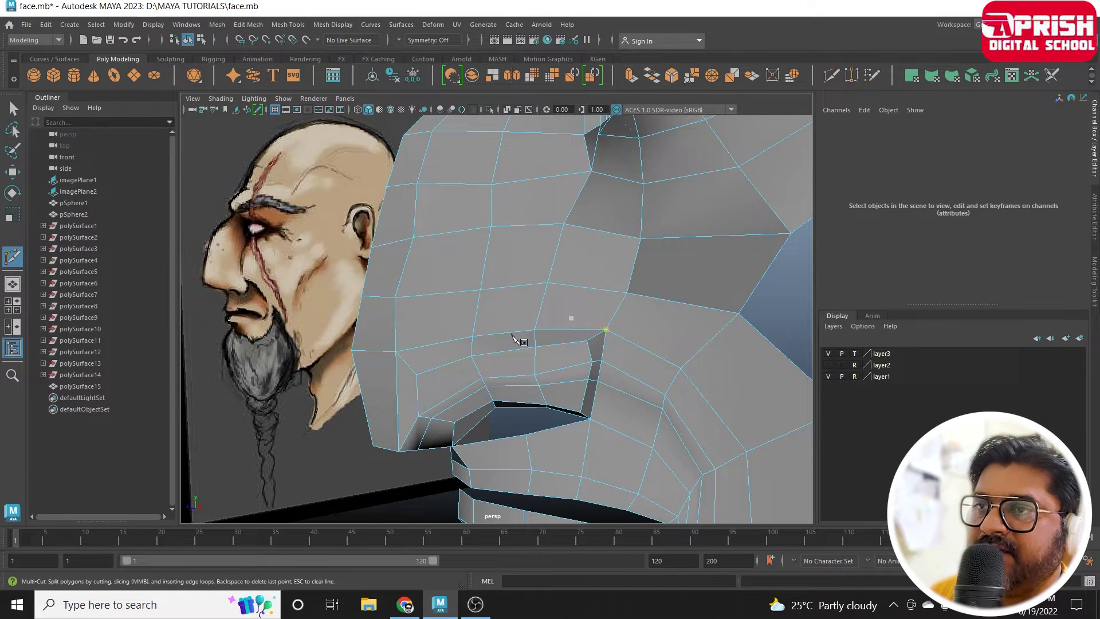
key(w)
mouse_move(513, 335)
alt+mouse_down()
mouse_move(577, 355)
mouse_move(476, 346)
alt+mouse_up()
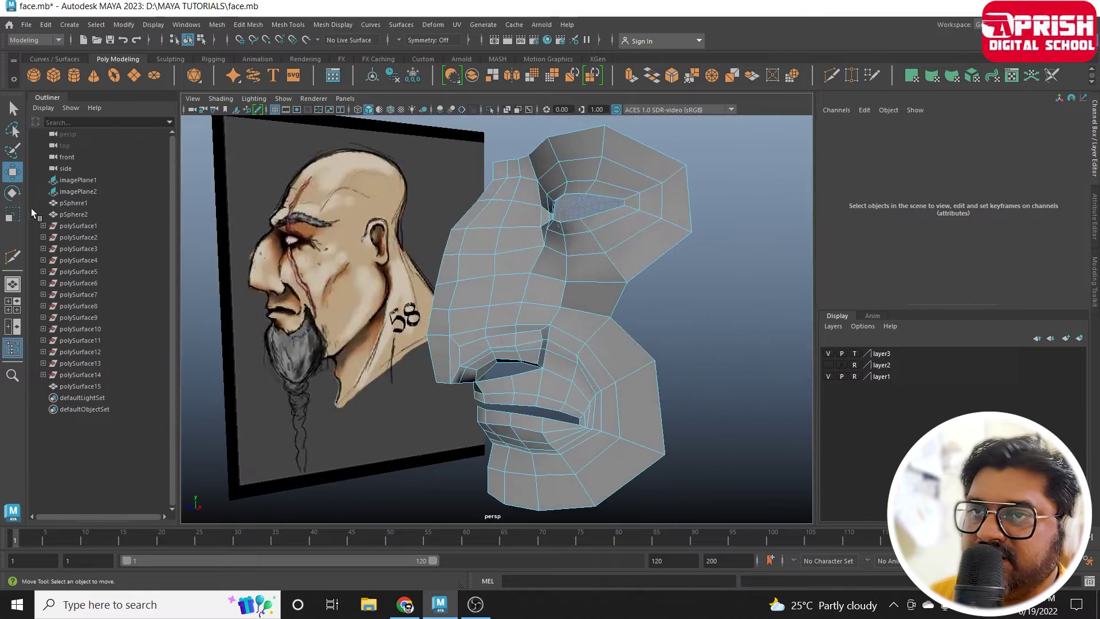
In the side view, nudge the upper cheek vertex to follow the cheek line.
key(space)
scroll(663, 368, up, 1)
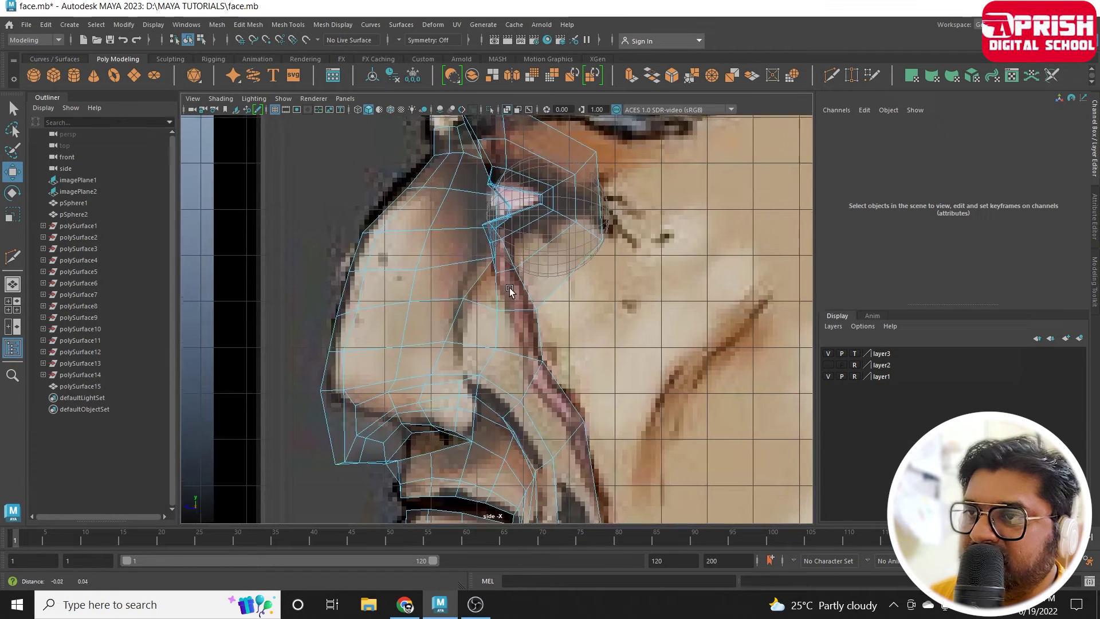
scroll(537, 291, up, 2)
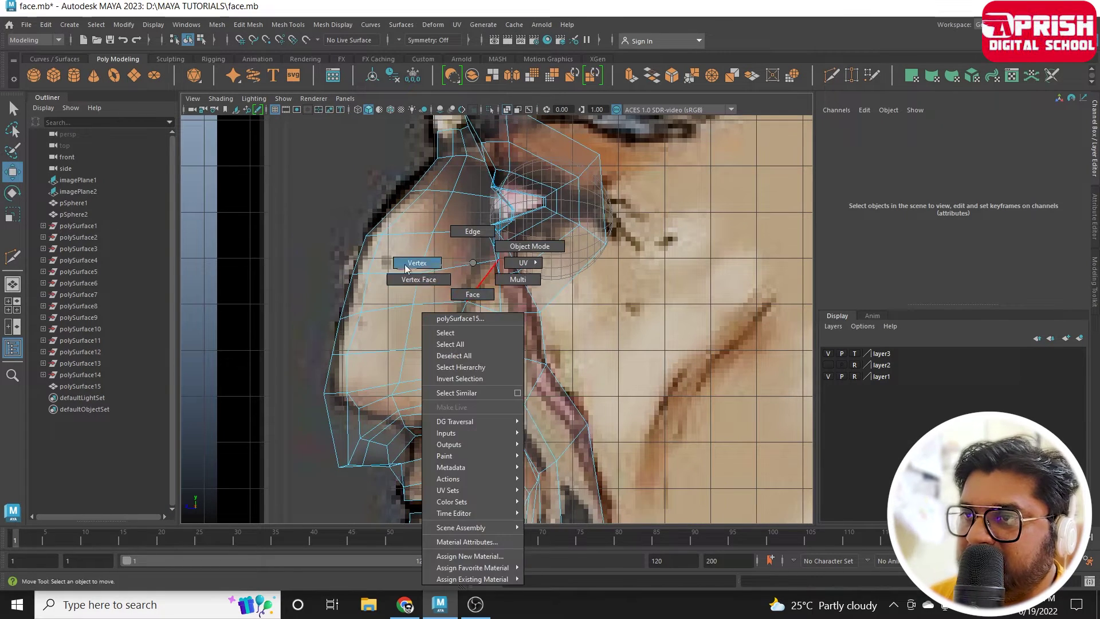
right_drag(473, 293, 429, 258)
scroll(508, 351, up, 1)
scroll(519, 340, up, 1)
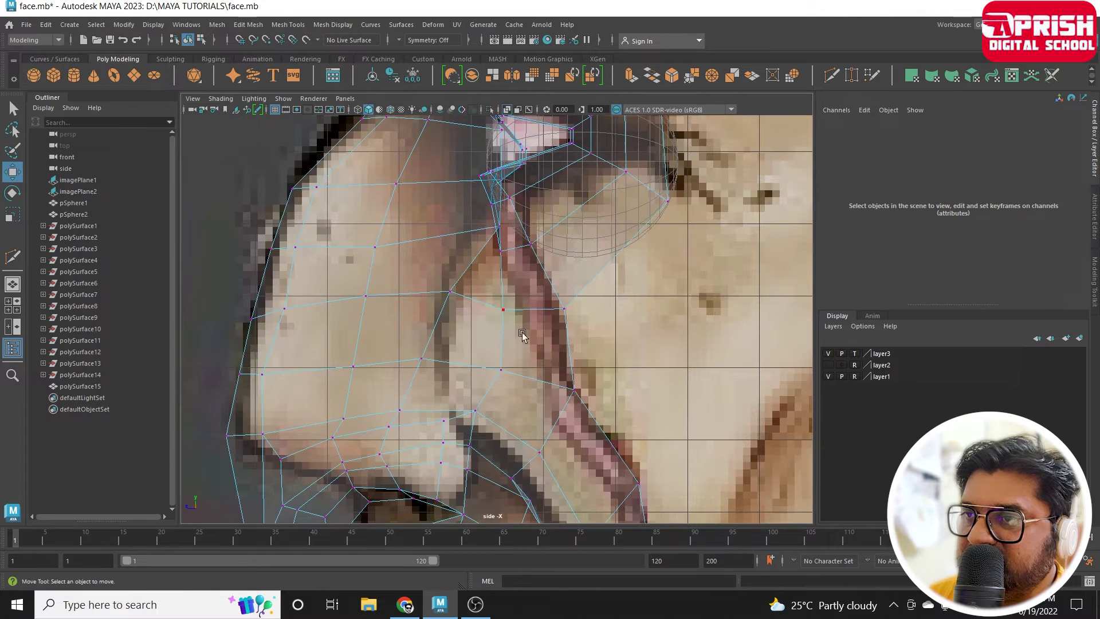
click(433, 281)
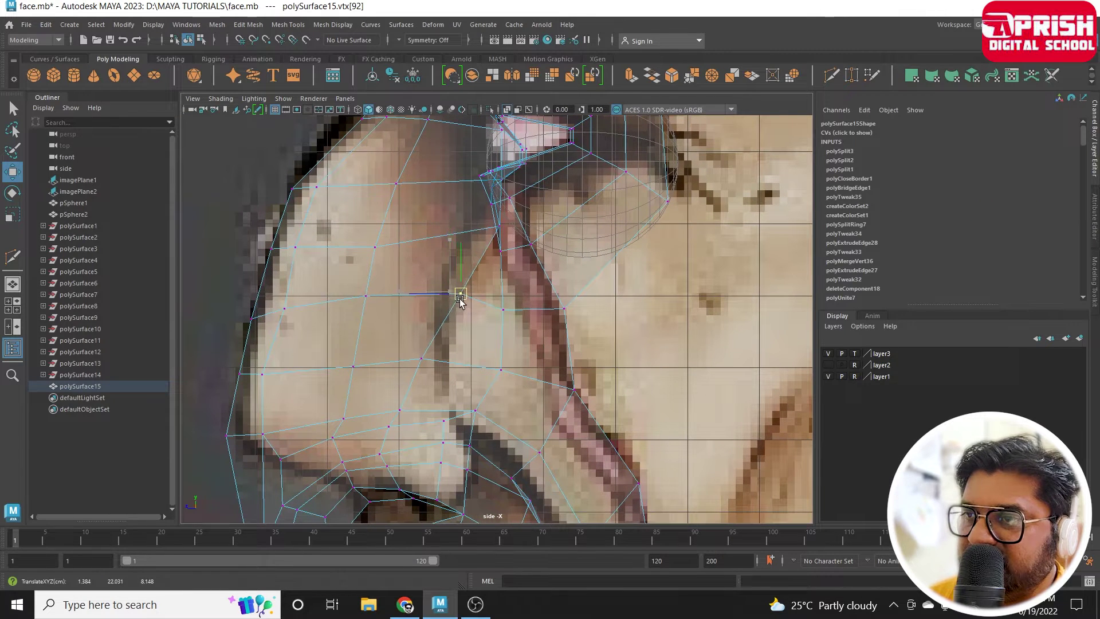
click(421, 358)
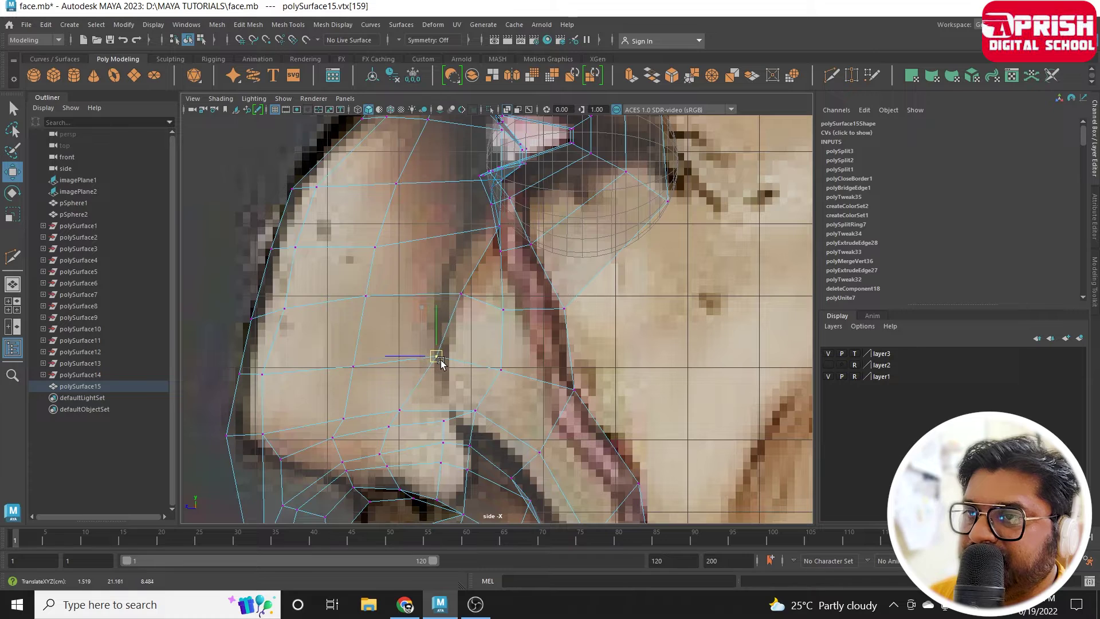
click(457, 314)
drag(460, 295, 457, 310)
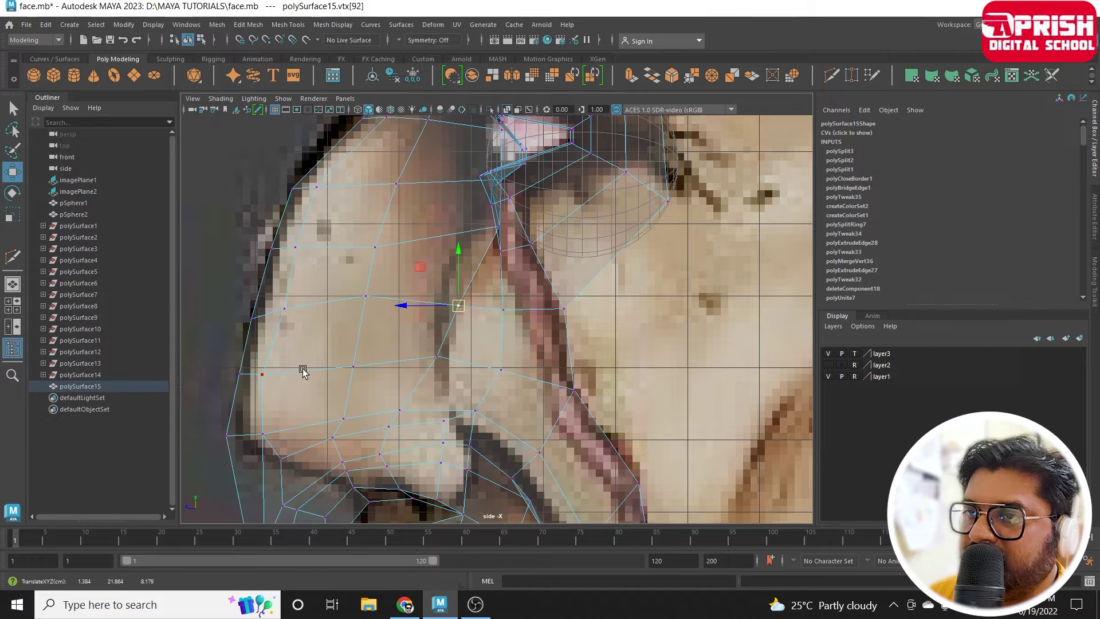
Turn on X-Ray in the front view and slide a cheek vertex onto the reference outline.
key(space)
key(space)
scroll(454, 393, up, 3)
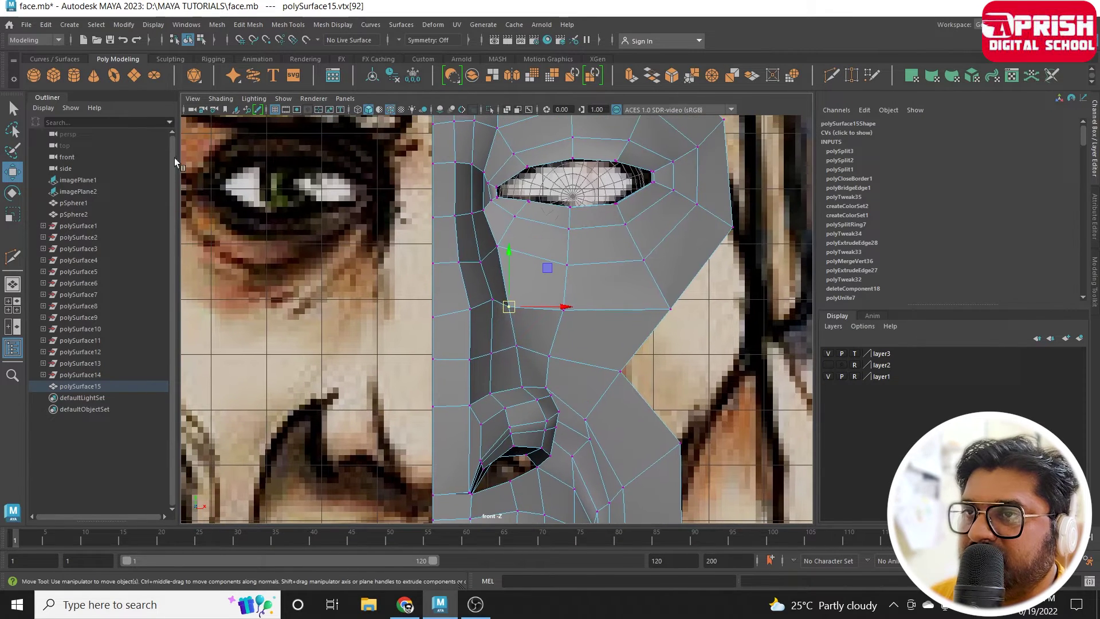
click(221, 98)
click(235, 210)
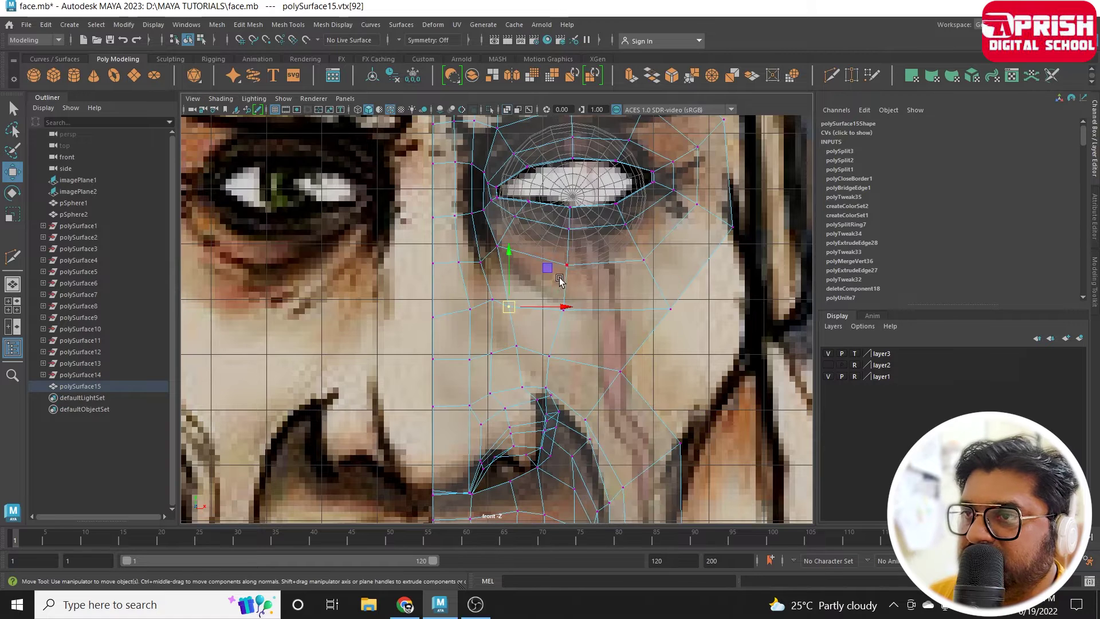
drag(550, 308, 552, 310)
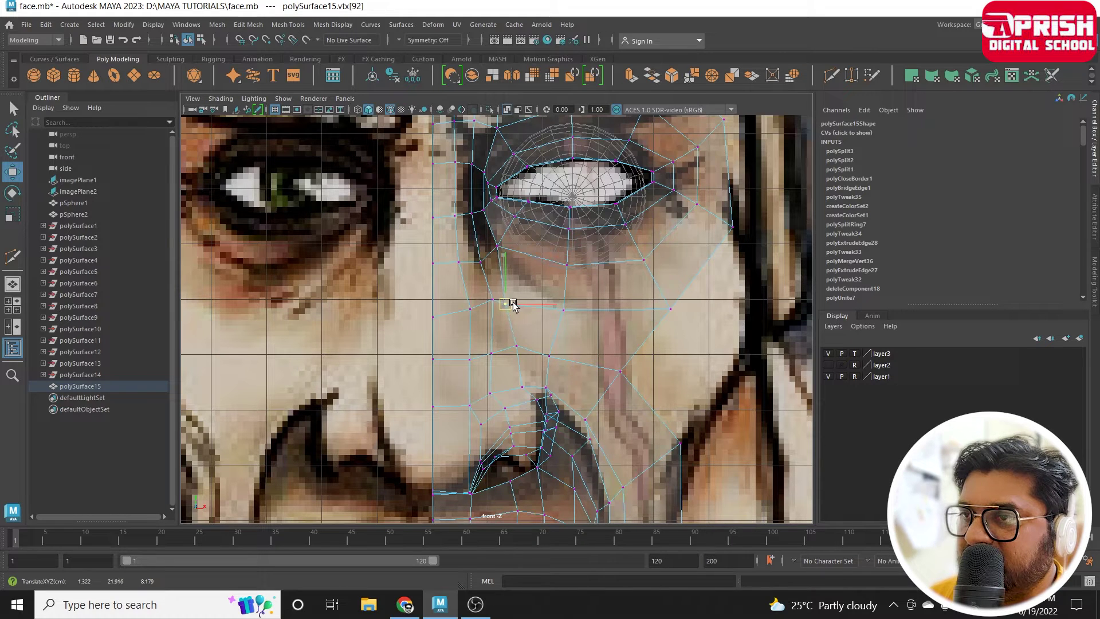
click(489, 300)
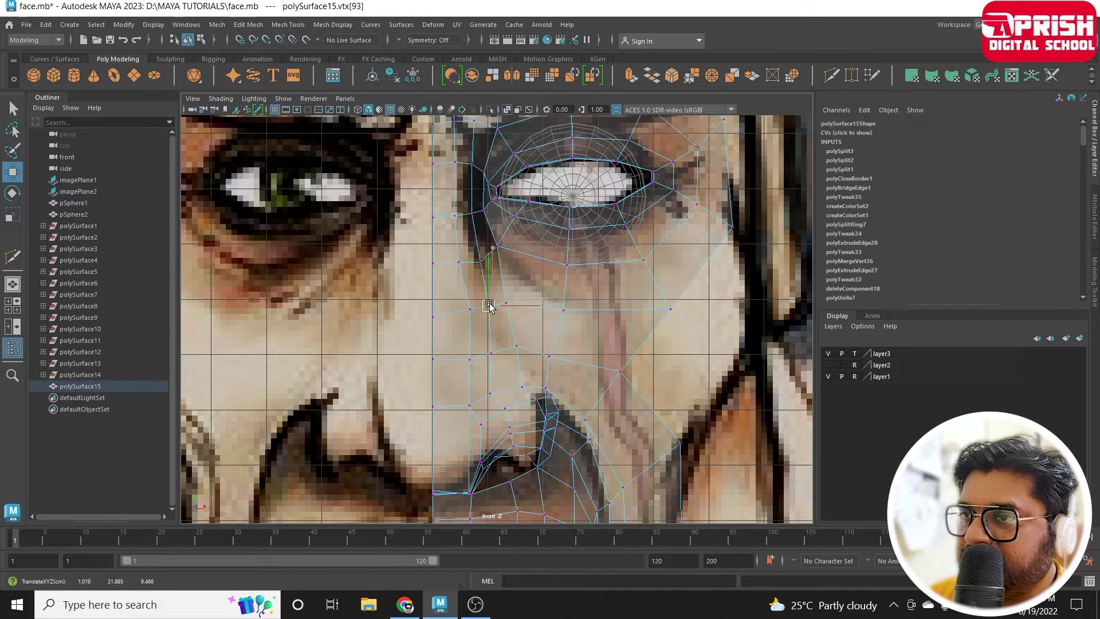
click(503, 301)
Pull the nose-side vertices down to the nostril base left onto the front reference outline.
click(514, 350)
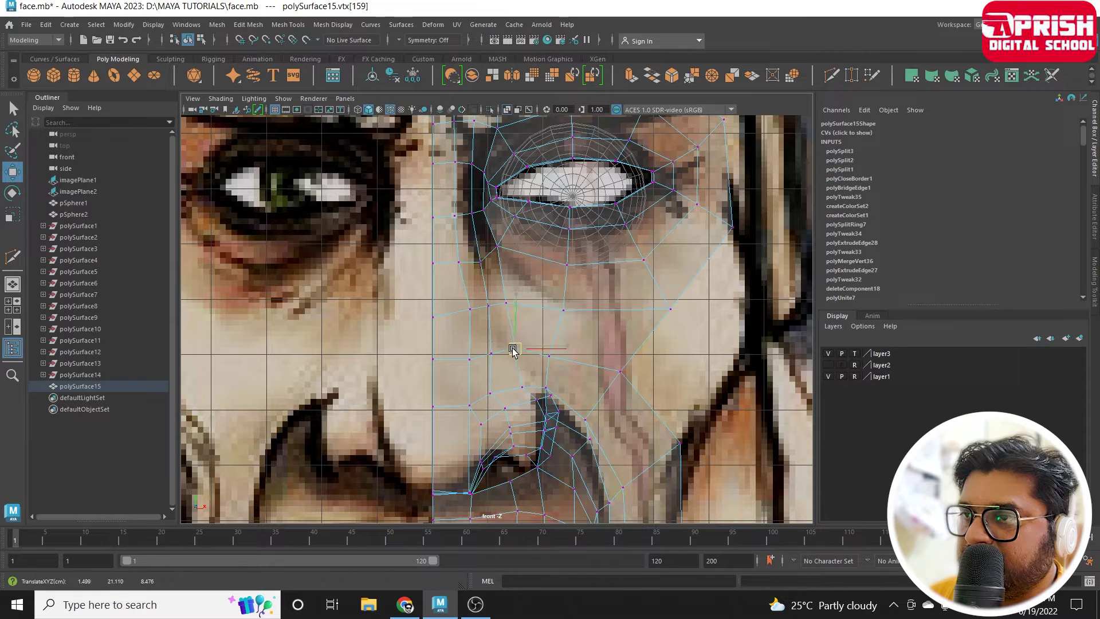
click(468, 312)
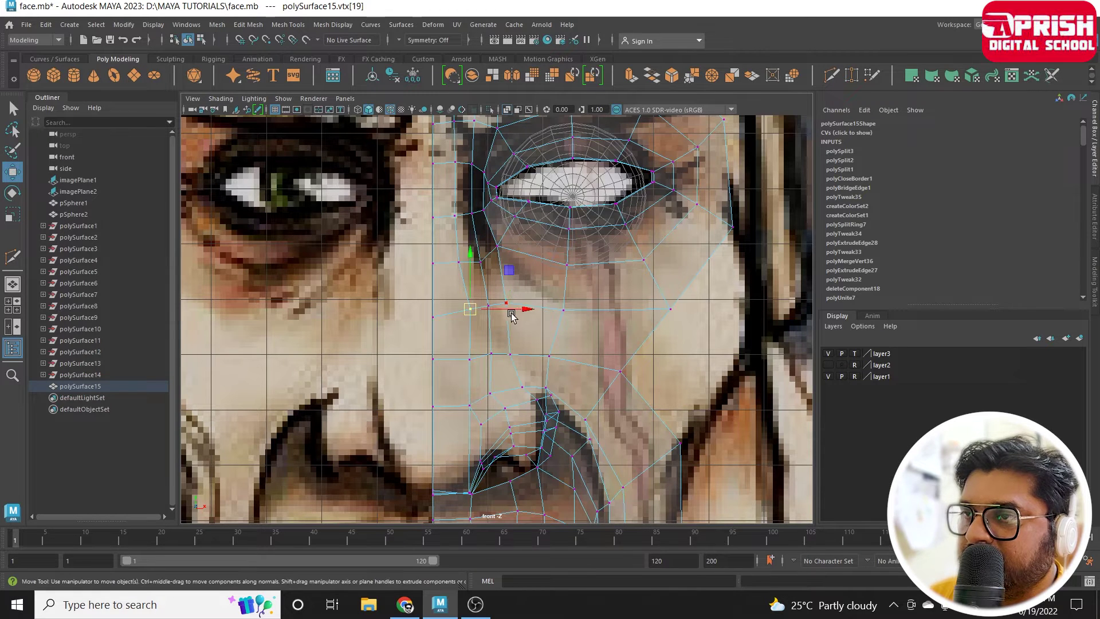
click(469, 362)
drag(521, 361, 507, 362)
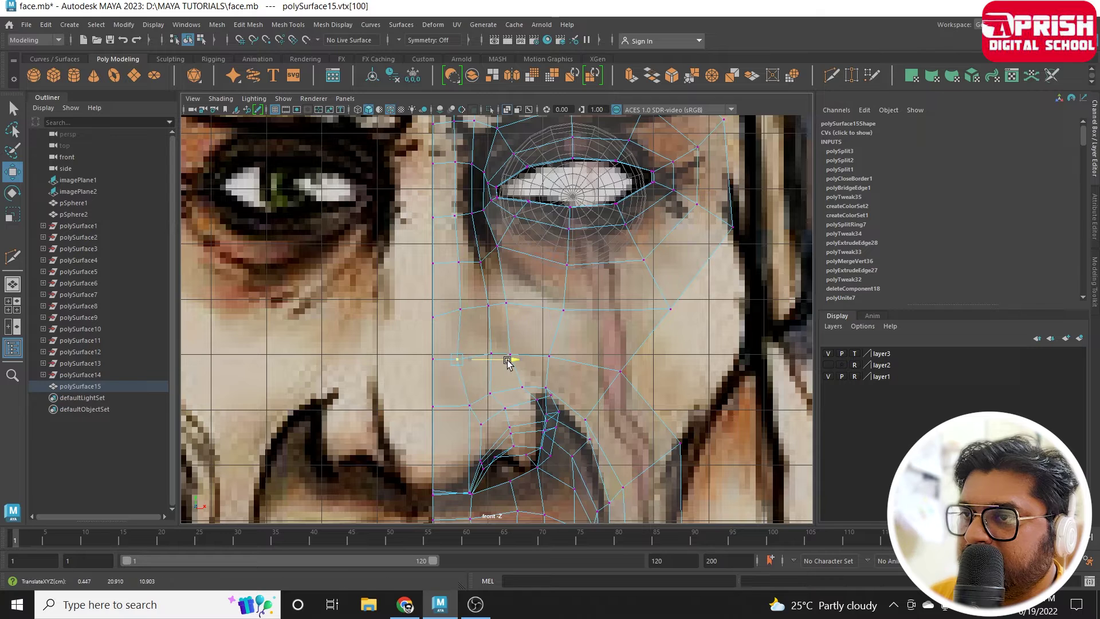
click(468, 407)
drag(500, 408, 496, 408)
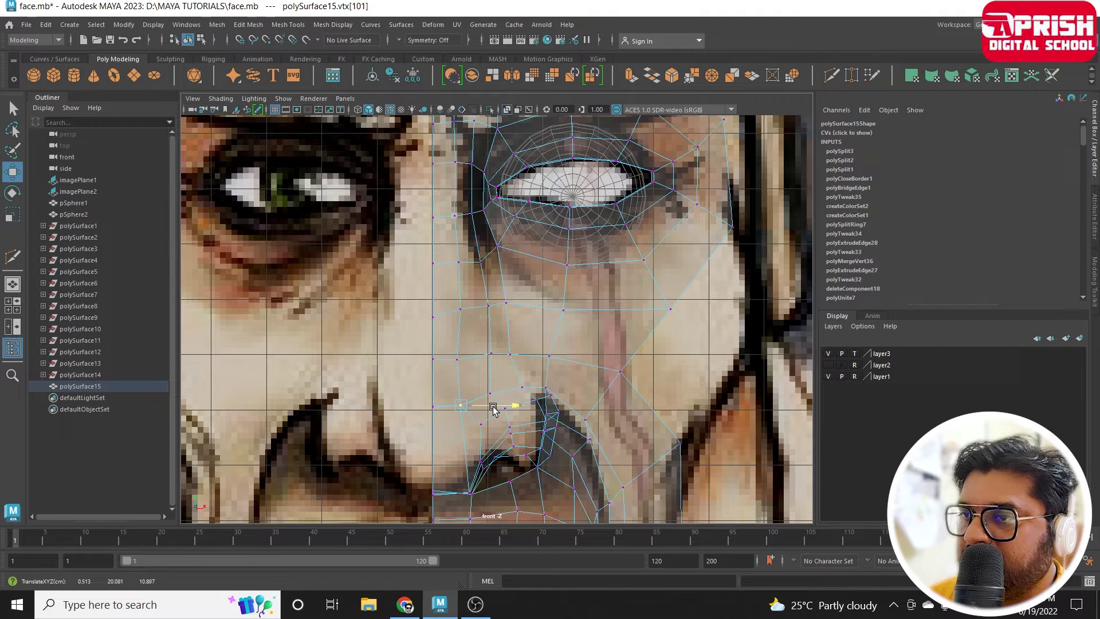
click(470, 492)
drag(509, 494, 502, 496)
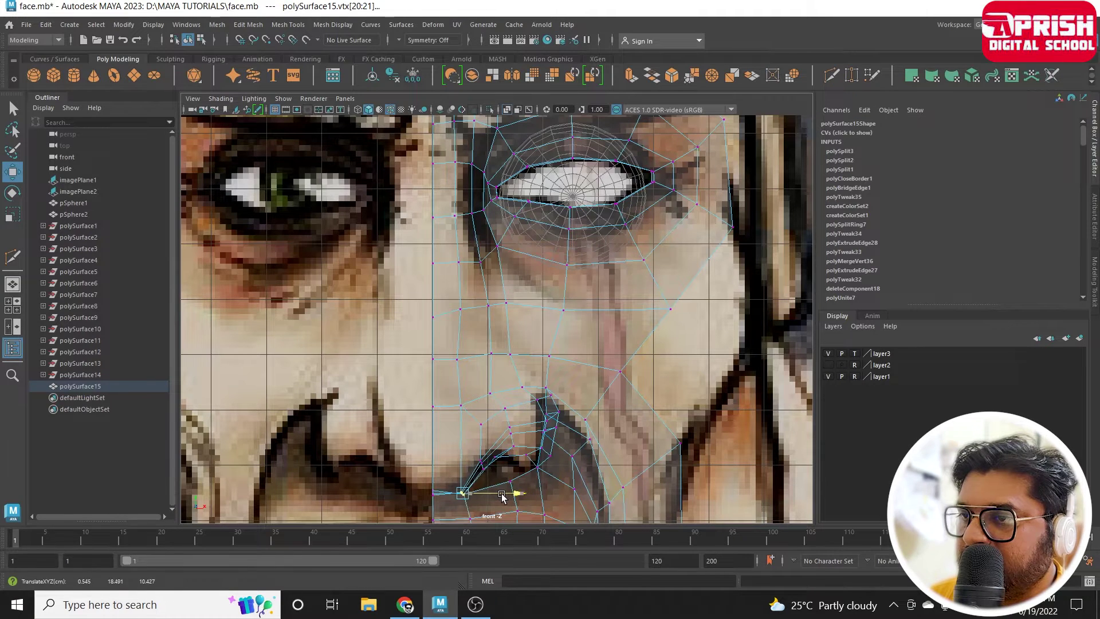
key(space)
key(space)
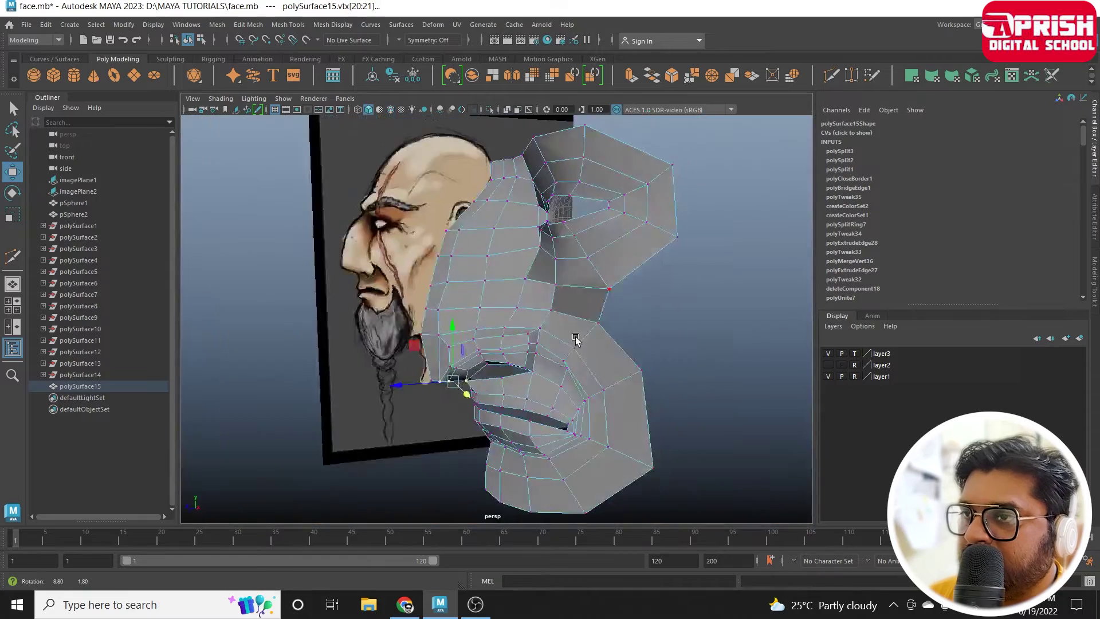
From a side angle, nudge one cheek vertex inward.
alt+drag(577, 337, 483, 344)
scroll(483, 344, up, 5)
scroll(509, 360, up, 2)
click(437, 206)
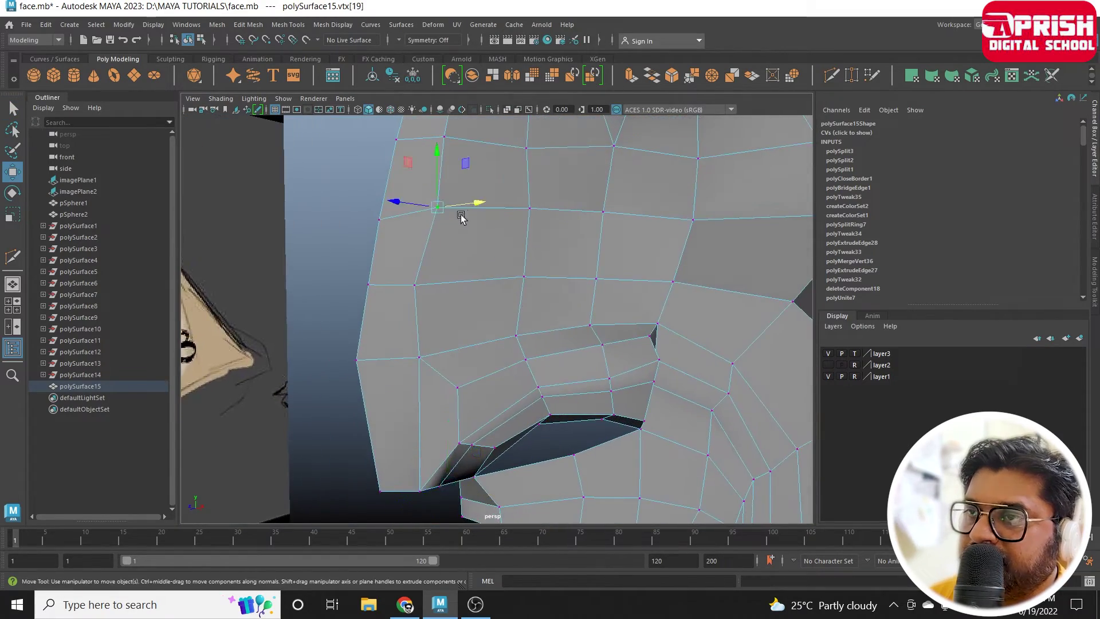
drag(425, 205, 402, 203)
scroll(439, 236, down, 5)
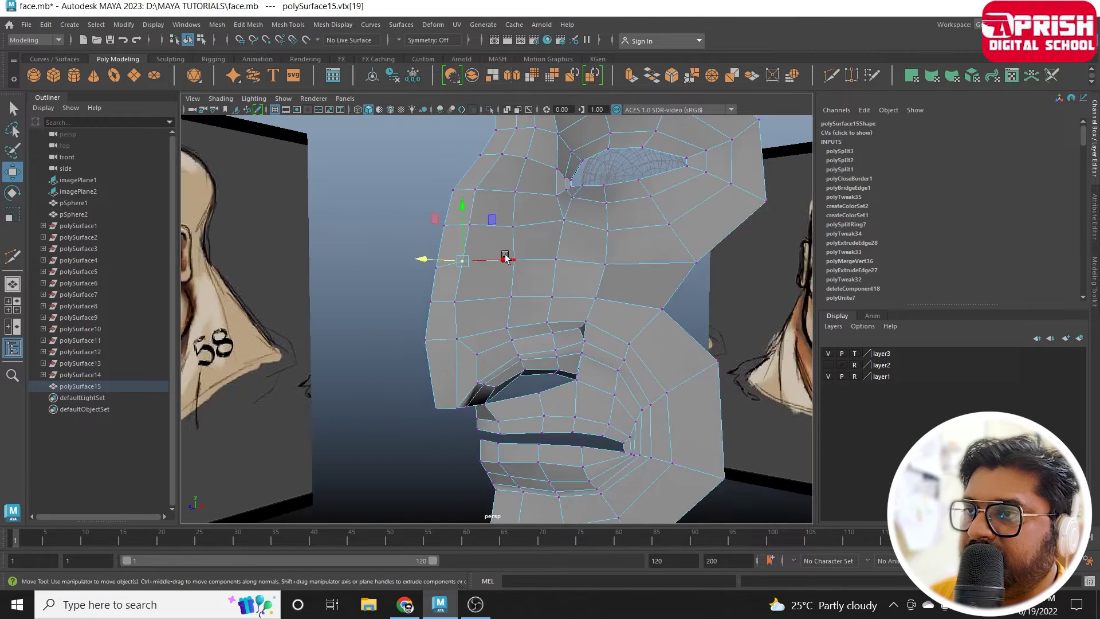
Return to Object Mode, select the whole mask and show it as a smooth preview.
right_drag(504, 250, 565, 234)
scroll(532, 428, down, 5)
click(532, 429)
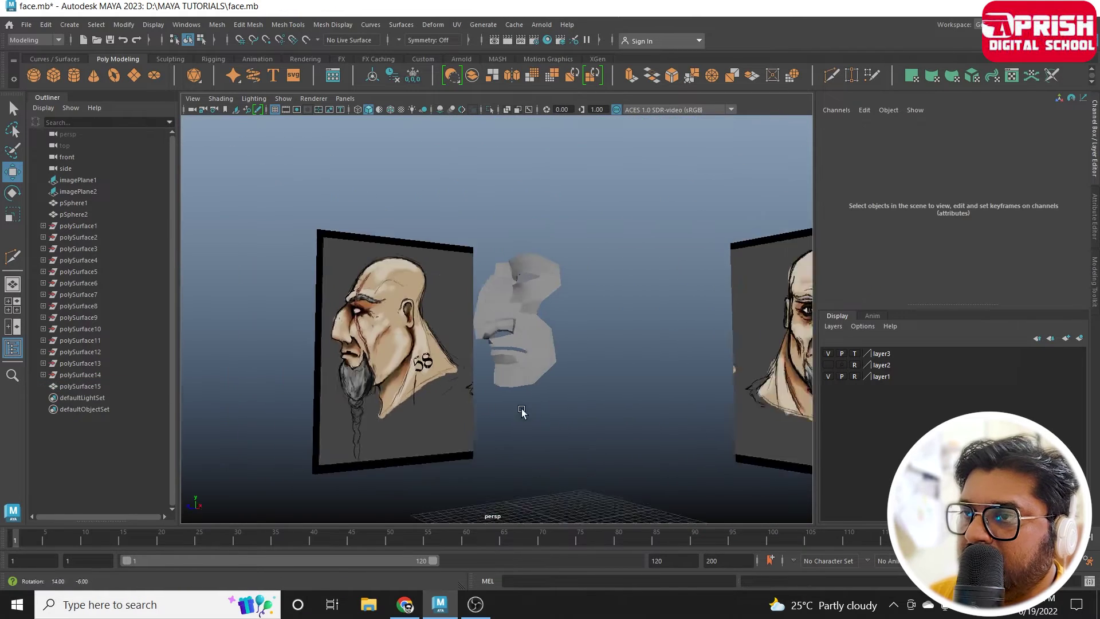
scroll(523, 412, up, 5)
click(624, 403)
key(3)
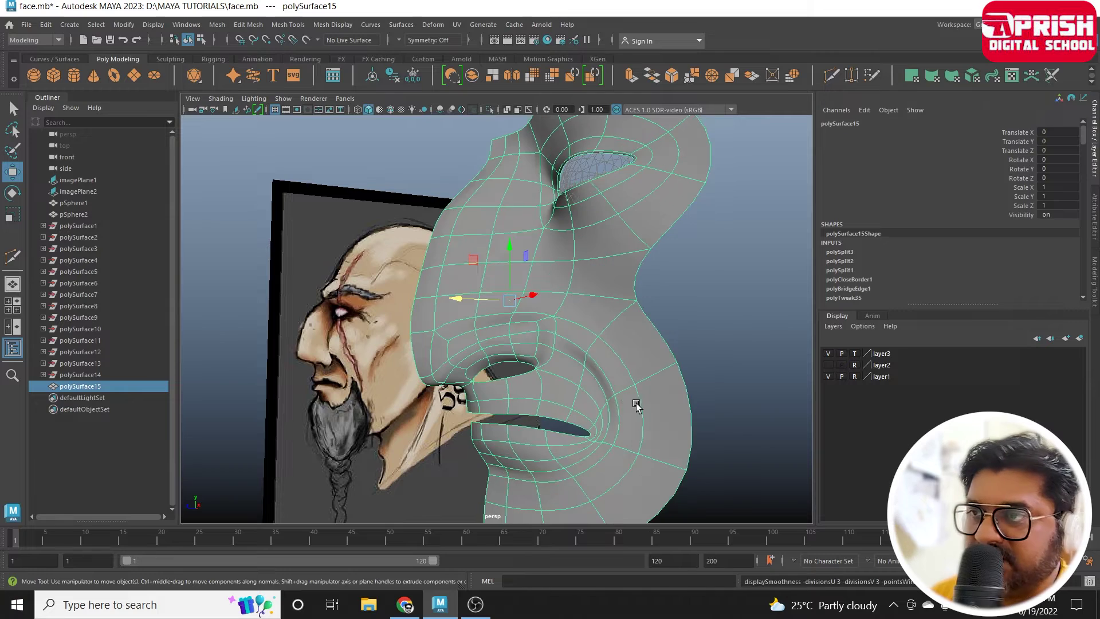
Inspect the smoothed mask from several angles, then reselect it in a close side view.
click(652, 361)
scroll(652, 362, down, 5)
mouse_move(652, 361)
alt+mouse_down()
mouse_move(636, 390)
mouse_move(651, 393)
mouse_move(567, 390)
alt+mouse_up()
alt+right_drag(567, 389, 638, 392)
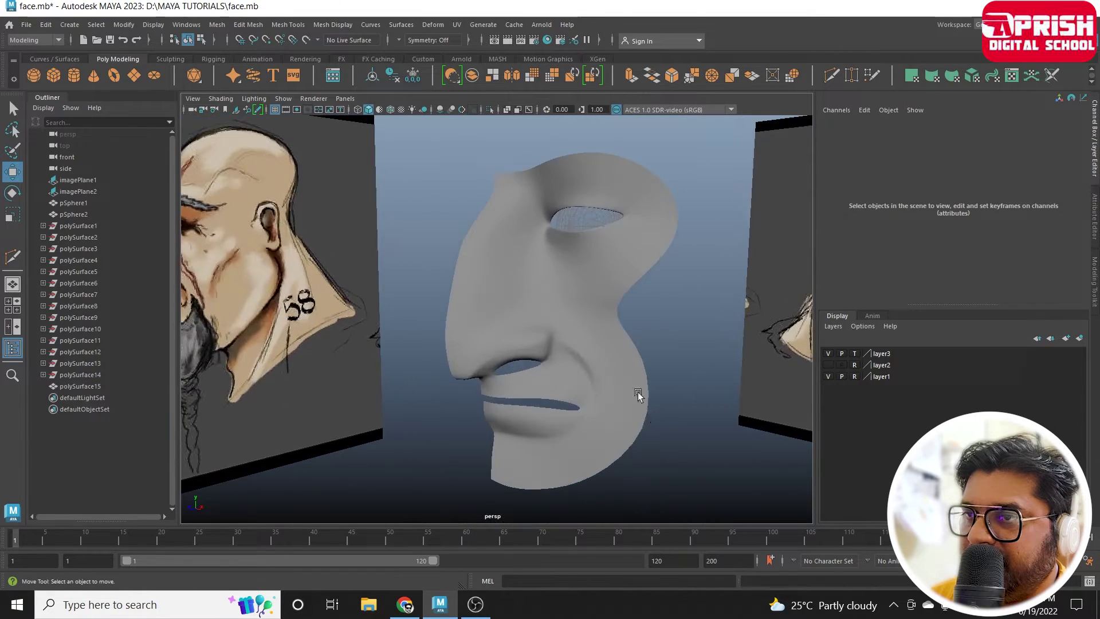
alt+drag(638, 392, 714, 393)
alt+right_drag(397, 318, 263, 270)
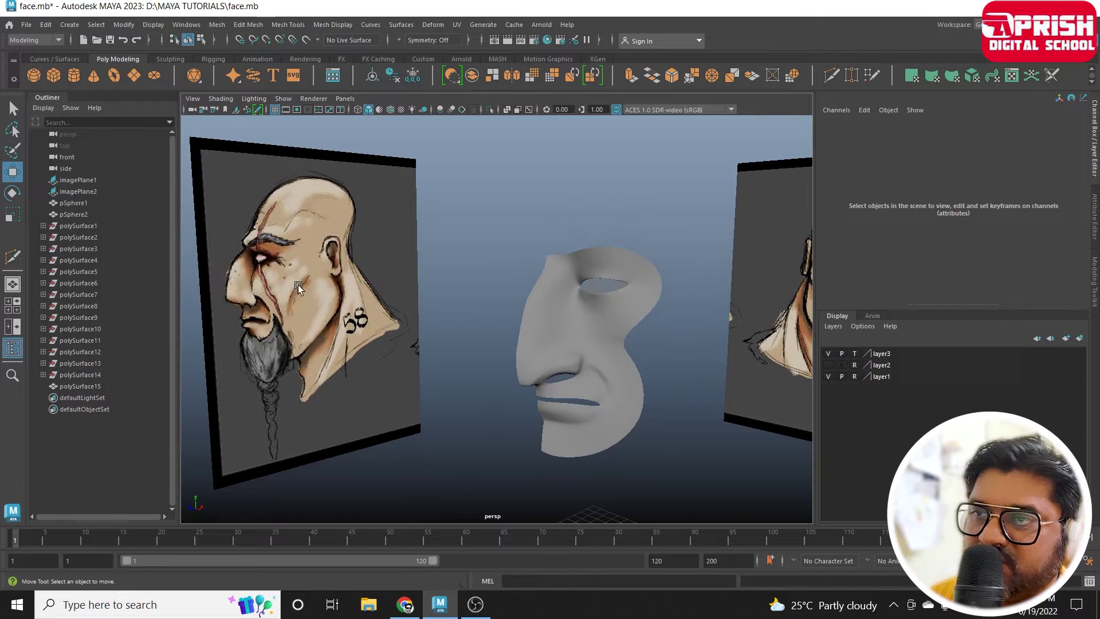
alt+drag(643, 367, 591, 342)
click(575, 318)
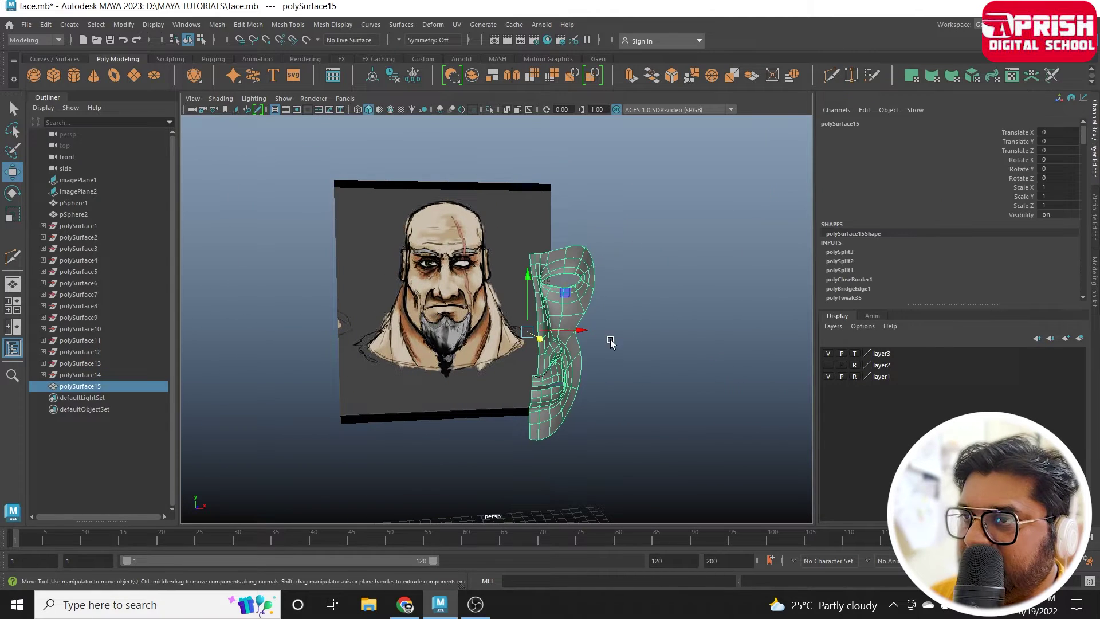
key(space)
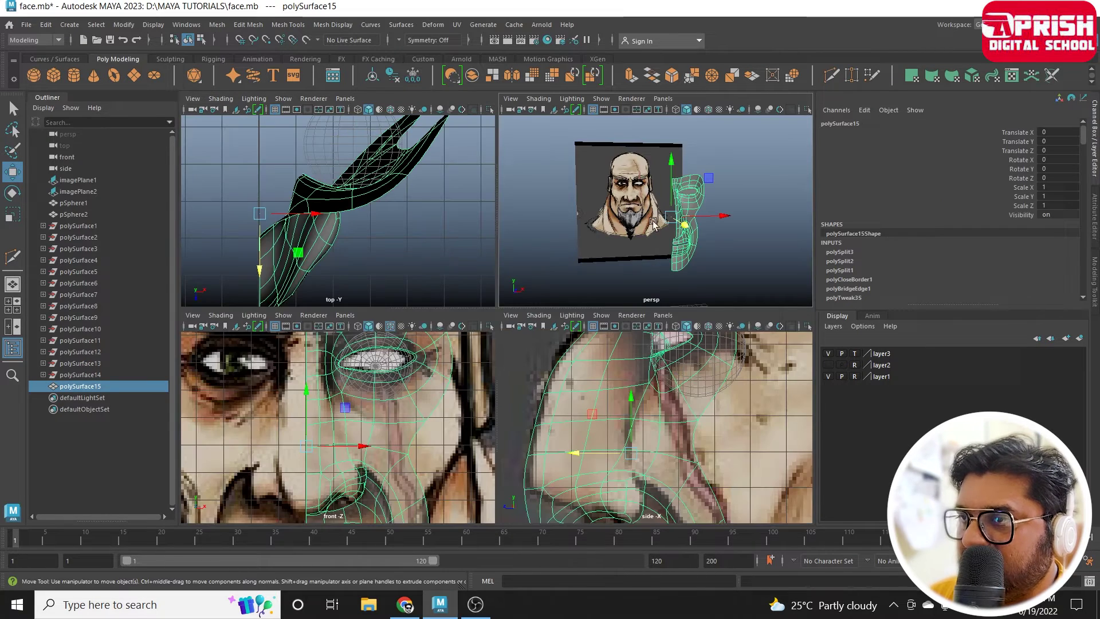
key(space)
scroll(619, 349, up, 5)
mouse_move(619, 349)
alt+mouse_down()
mouse_move(584, 366)
mouse_move(559, 356)
alt+mouse_up()
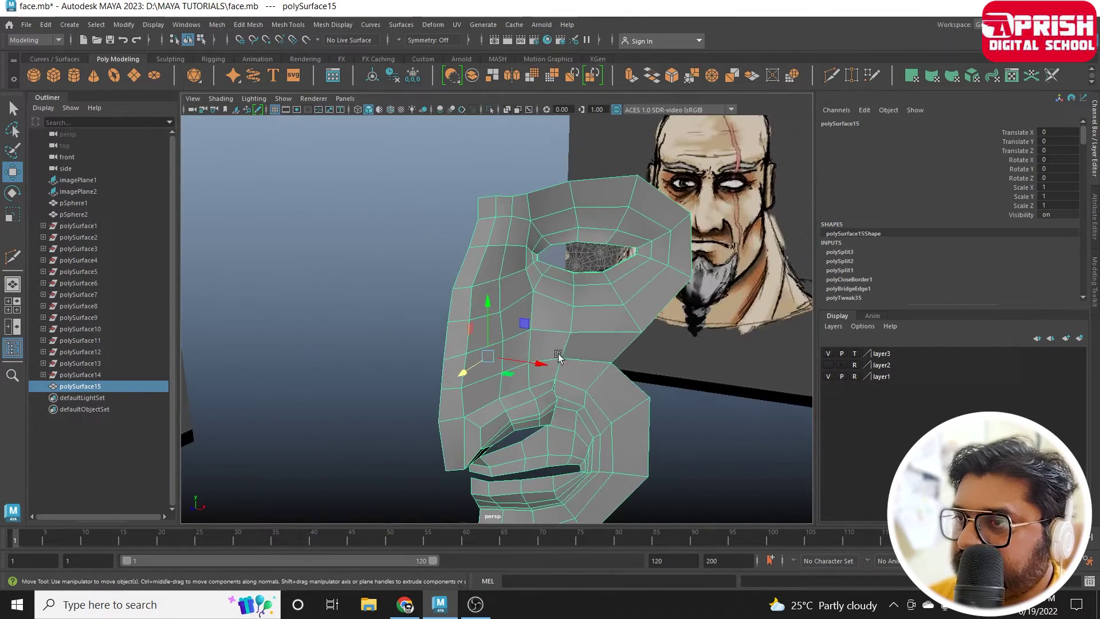
In vertex mode, pull the cheek-edge corner vertex and its neighbour inward.
right_drag(565, 295, 564, 252)
click(571, 332)
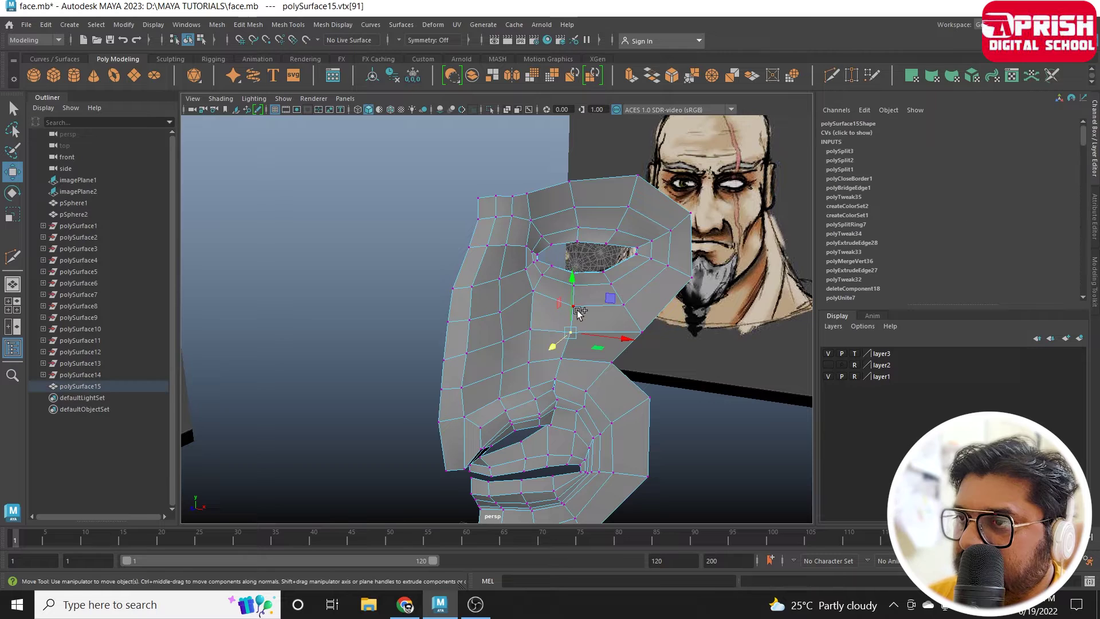
mouse_move(573, 318)
shift+mouse_down()
mouse_move(639, 344)
mouse_move(507, 347)
shift+mouse_up()
click(608, 370)
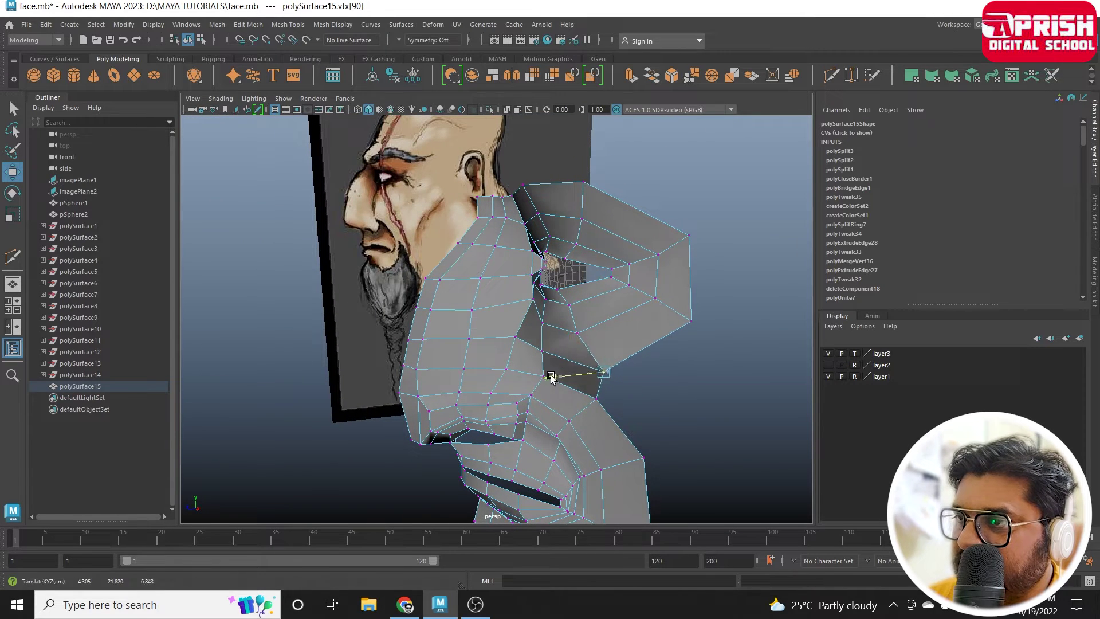
drag(559, 379, 489, 356)
click(545, 351)
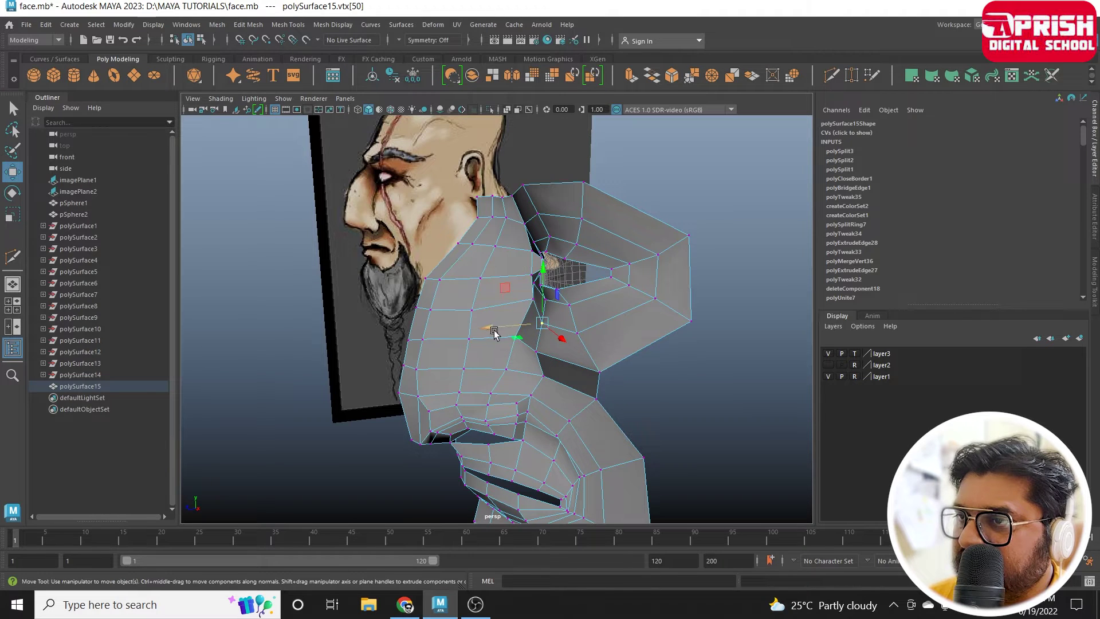
Slide the remaining cheek-edge vertices into place against the side reference.
click(538, 312)
mouse_move(533, 412)
alt+mouse_down()
mouse_move(556, 395)
mouse_move(469, 371)
alt+mouse_up()
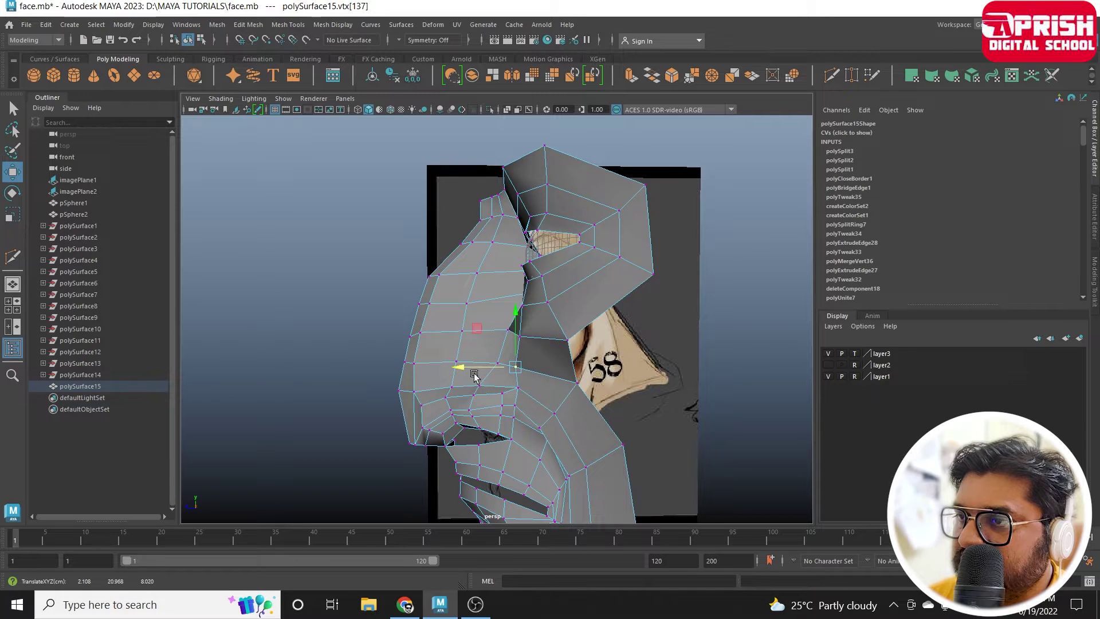
click(517, 388)
alt+drag(498, 385, 623, 407)
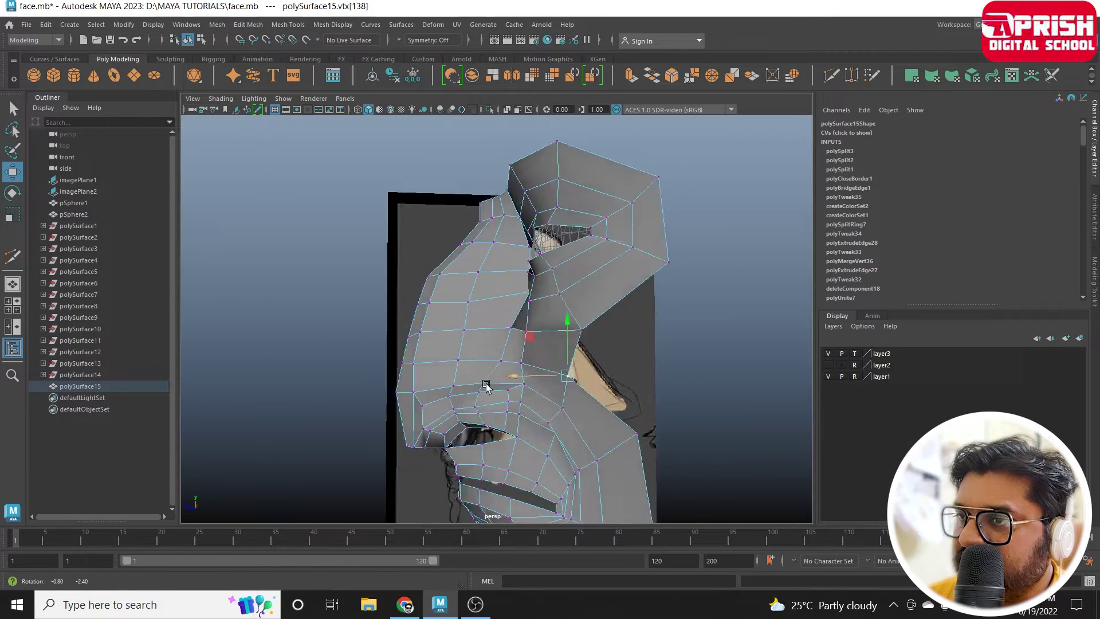
mouse_move(575, 365)
mouse_down()
mouse_move(567, 368)
mouse_move(592, 362)
mouse_move(479, 351)
mouse_move(592, 369)
mouse_up()
click(572, 342)
click(528, 349)
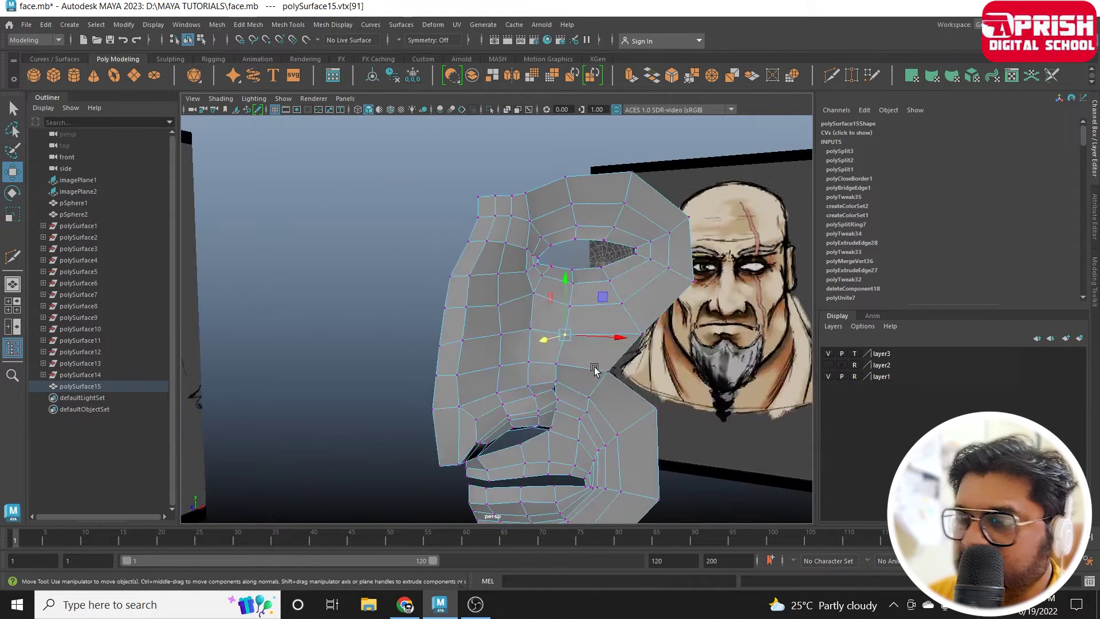
Preview the mask smoothed, back in Object Mode with the mask selected.
key(3)
right_drag(594, 301, 643, 246)
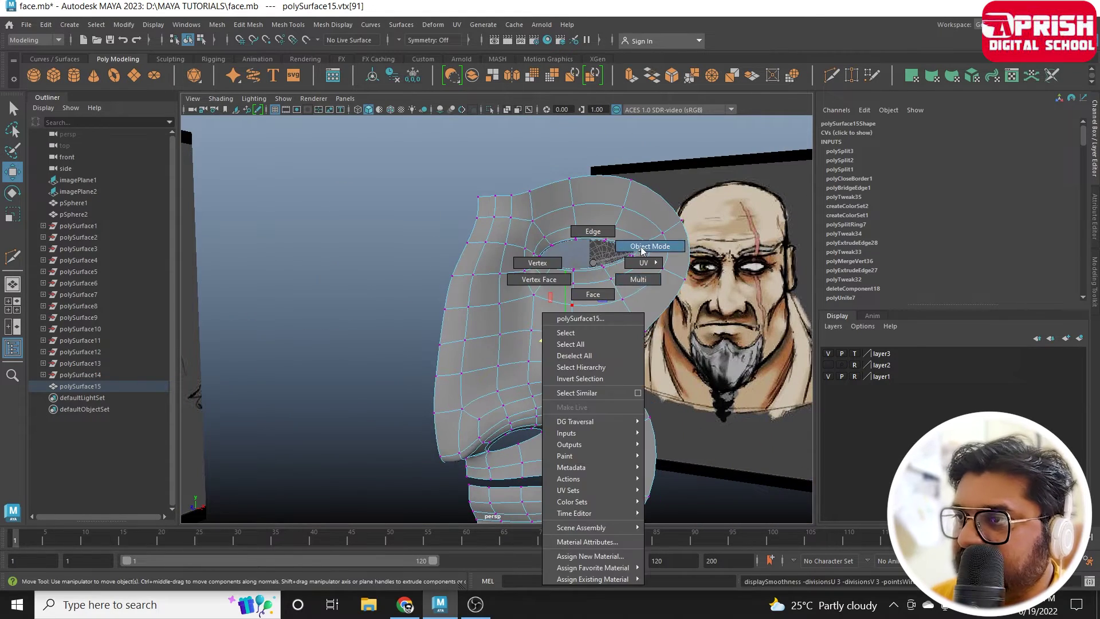
click(677, 391)
mouse_move(519, 383)
alt+mouse_down()
mouse_move(493, 418)
mouse_move(393, 406)
mouse_move(536, 466)
mouse_move(589, 449)
mouse_move(523, 429)
mouse_move(531, 410)
mouse_move(637, 477)
mouse_move(573, 410)
mouse_move(633, 425)
mouse_move(493, 357)
alt+mouse_up()
click(573, 409)
Select the mouth-corner vertices and pull them inward.
right_drag(493, 344, 453, 269)
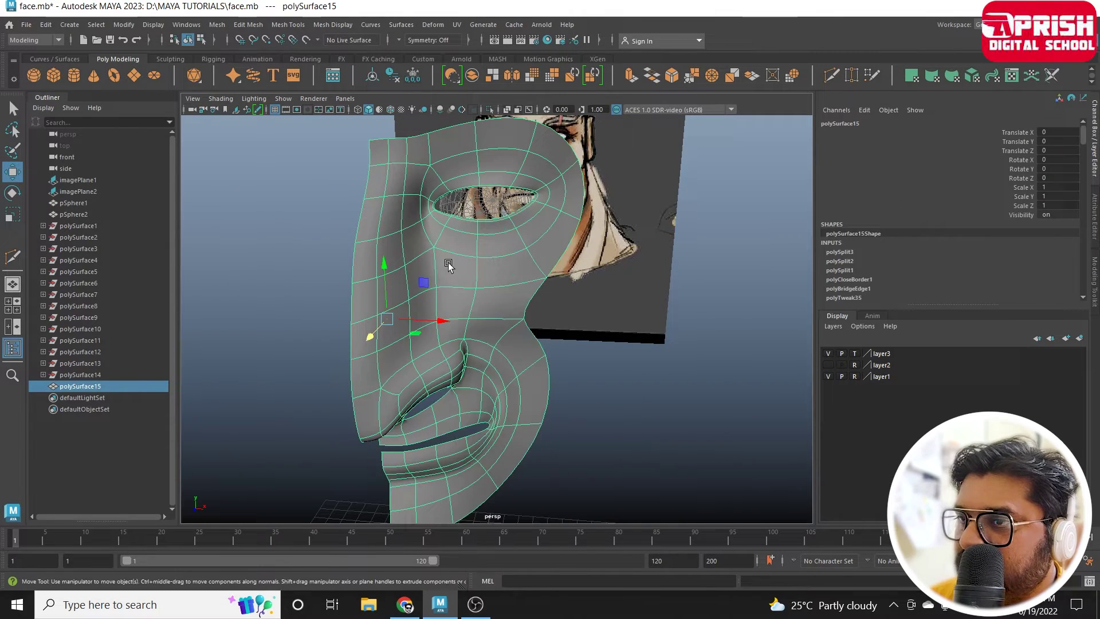
click(494, 347)
shift+click(526, 425)
mouse_move(526, 425)
alt+mouse_down()
mouse_move(511, 417)
mouse_move(533, 434)
alt+mouse_up()
mouse_move(528, 423)
mouse_down()
mouse_move(519, 425)
mouse_move(558, 424)
mouse_move(570, 442)
mouse_move(511, 435)
mouse_up()
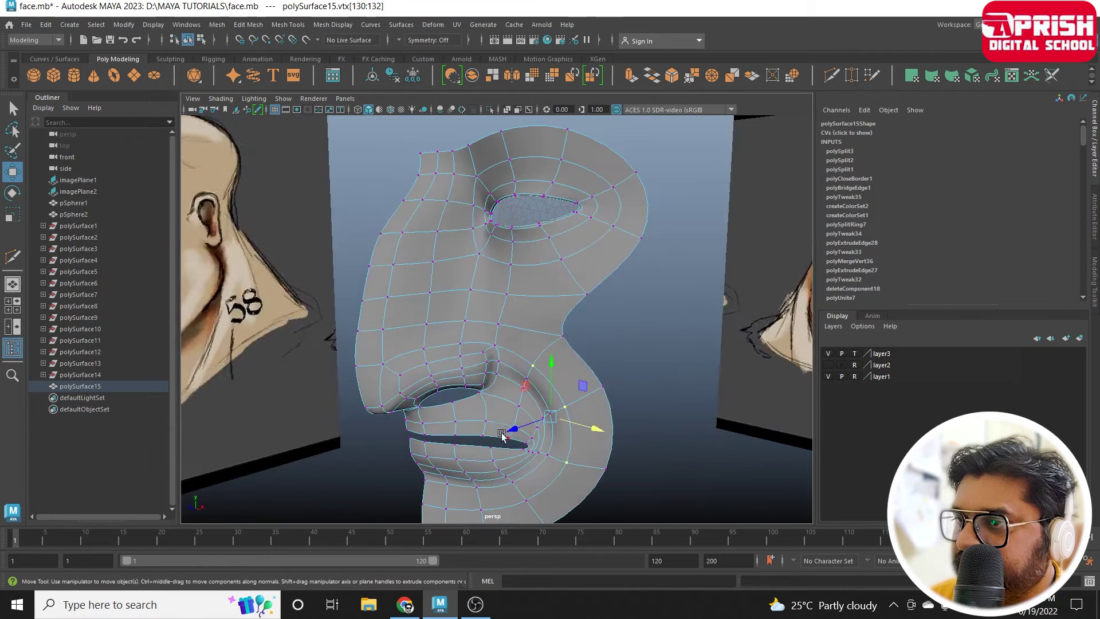
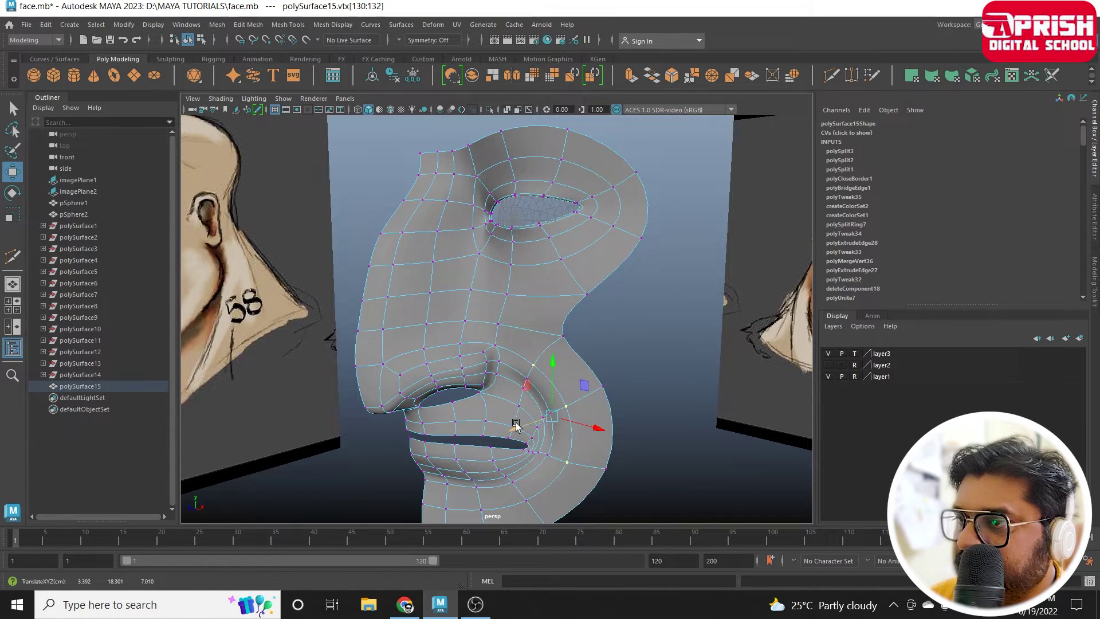
Turn off smooth preview so the face shows as a faceted cage, and orbit around it.
key(3)
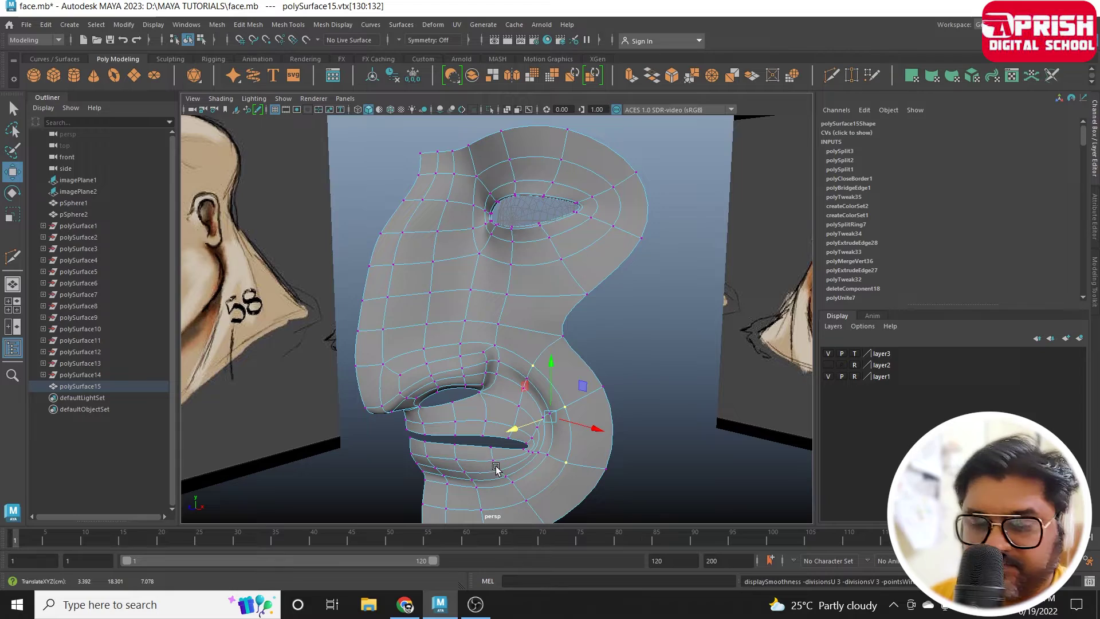
key(1)
mouse_move(496, 468)
alt+mouse_down()
mouse_move(510, 427)
mouse_move(468, 420)
alt+mouse_up()
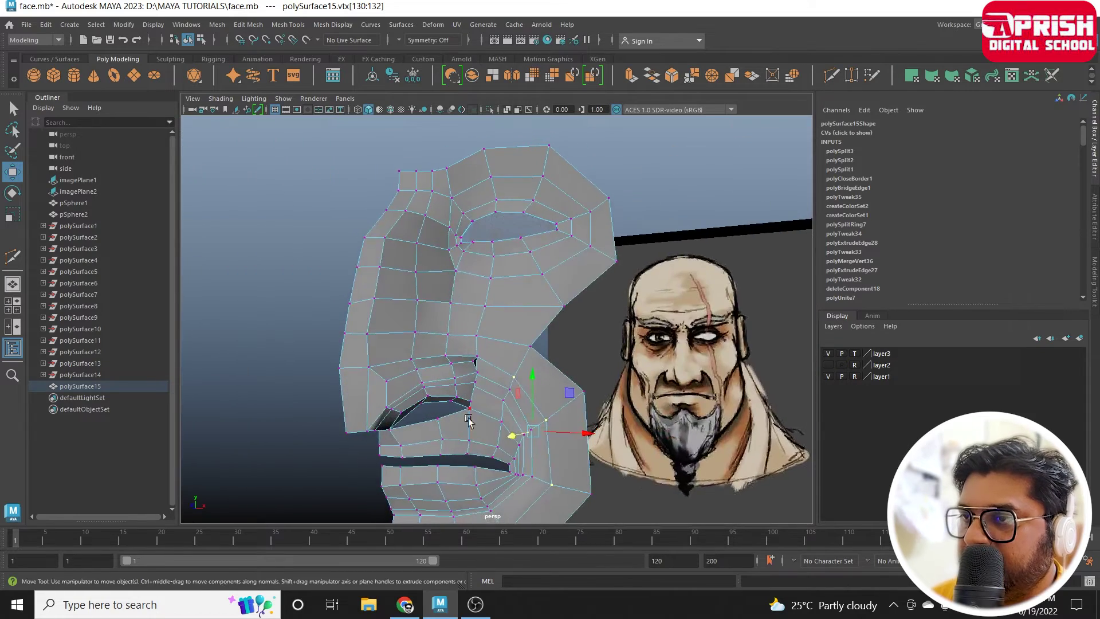
mouse_move(529, 350)
alt+mouse_down()
mouse_move(487, 344)
mouse_move(573, 365)
mouse_move(578, 337)
alt+mouse_up()
click(555, 341)
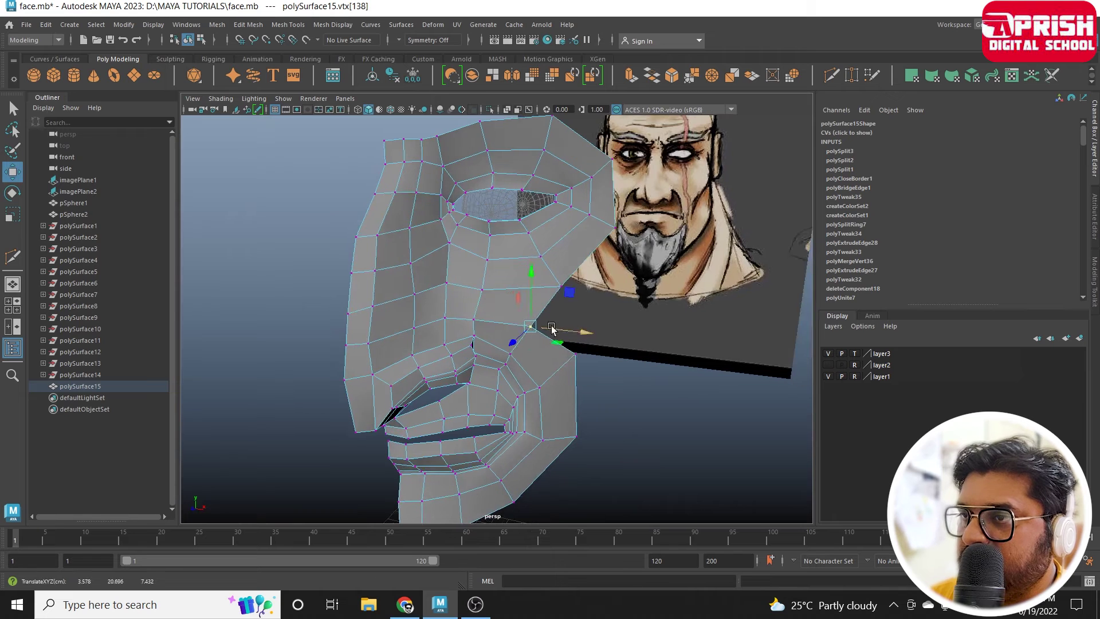
right_drag(504, 263, 553, 251)
mouse_move(552, 251)
alt+mouse_down()
mouse_move(683, 423)
mouse_move(633, 417)
mouse_move(642, 390)
mouse_move(533, 492)
alt+mouse_up()
Orbit around the face and reference, then select the polySurface15 face mesh.
click(480, 342)
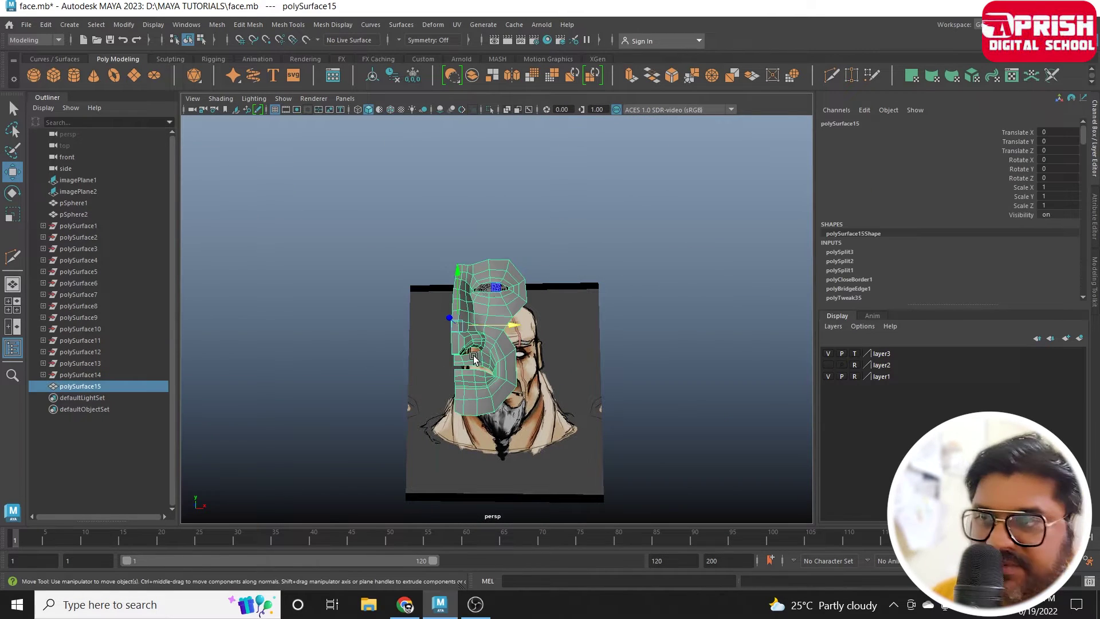
click(430, 372)
mouse_move(430, 373)
alt+mouse_down()
mouse_move(430, 422)
mouse_move(341, 381)
mouse_move(430, 366)
mouse_move(456, 391)
mouse_move(573, 435)
mouse_move(454, 455)
mouse_move(442, 476)
mouse_move(561, 413)
mouse_move(521, 394)
alt+mouse_up()
scroll(599, 460, up, 3)
click(518, 389)
Maximize the side view and save the scene as face.mb.
key(space)
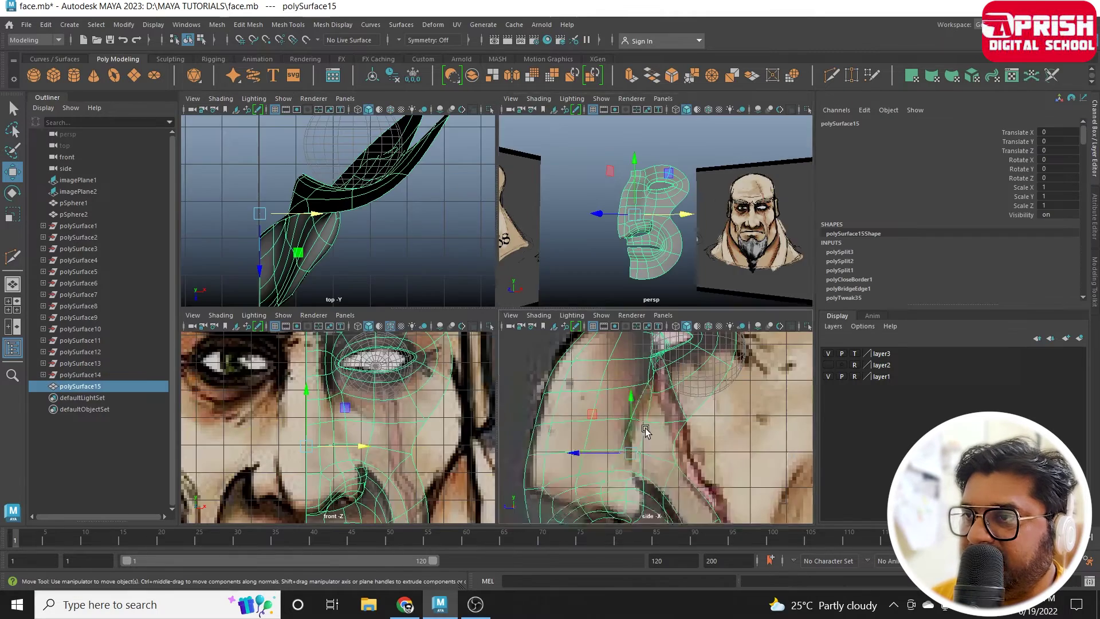
key(space)
scroll(542, 415, down, 3)
key(ctrl+s)
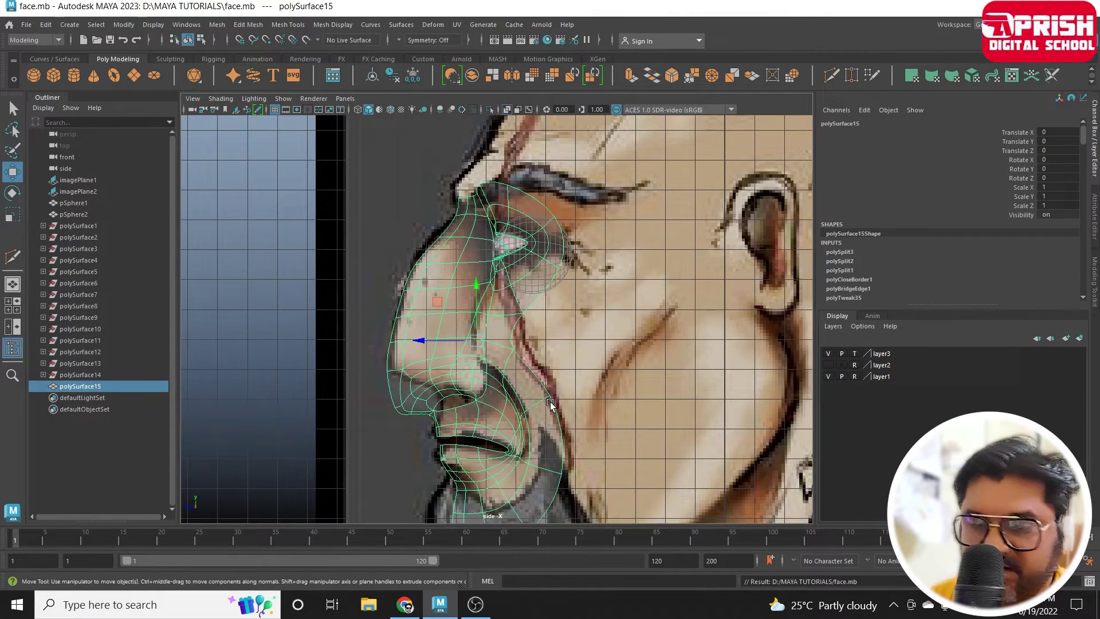
scroll(550, 405, down, 2)
click(659, 372)
click(418, 287)
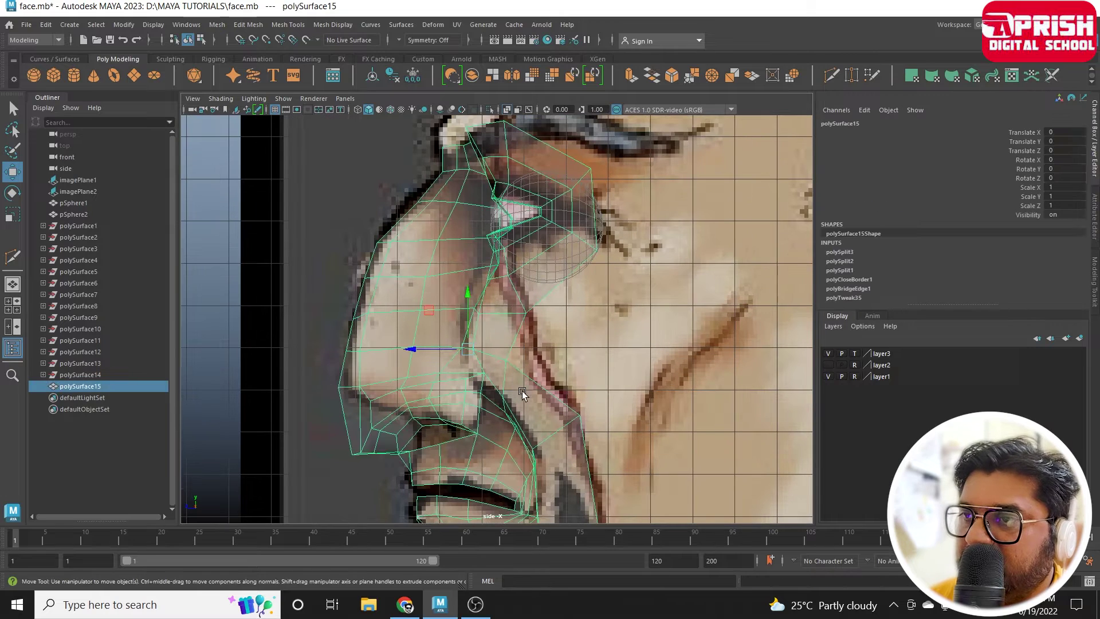
scroll(418, 160, up, 3)
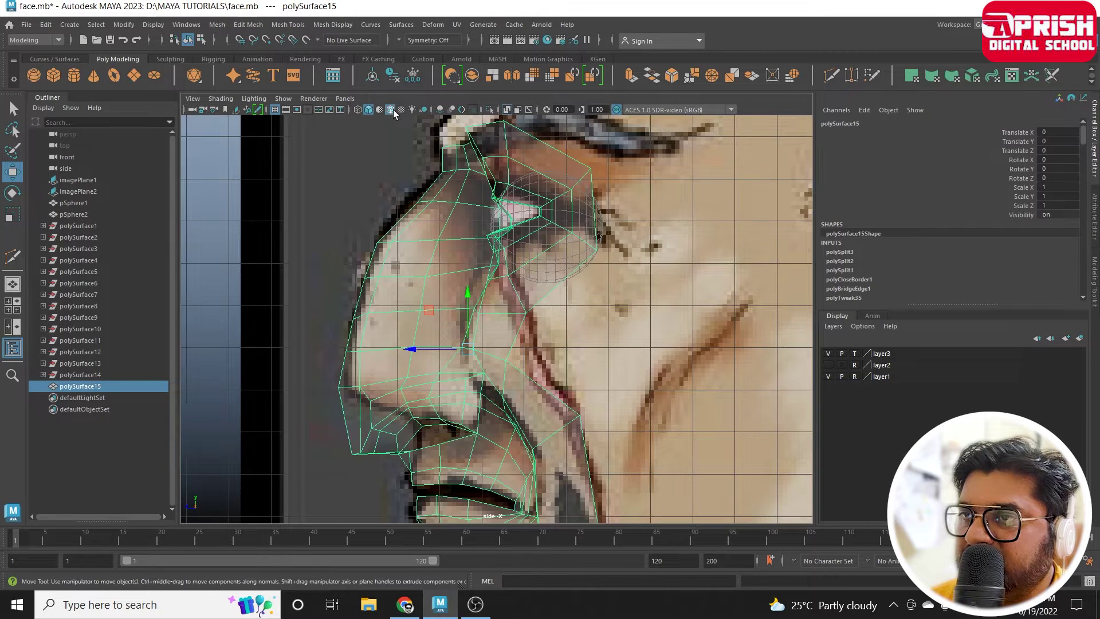
Switch to edge mode and select the edges around the mouth opening.
click(573, 355)
alt+middle_drag(519, 329, 519, 272)
right_click(519, 272)
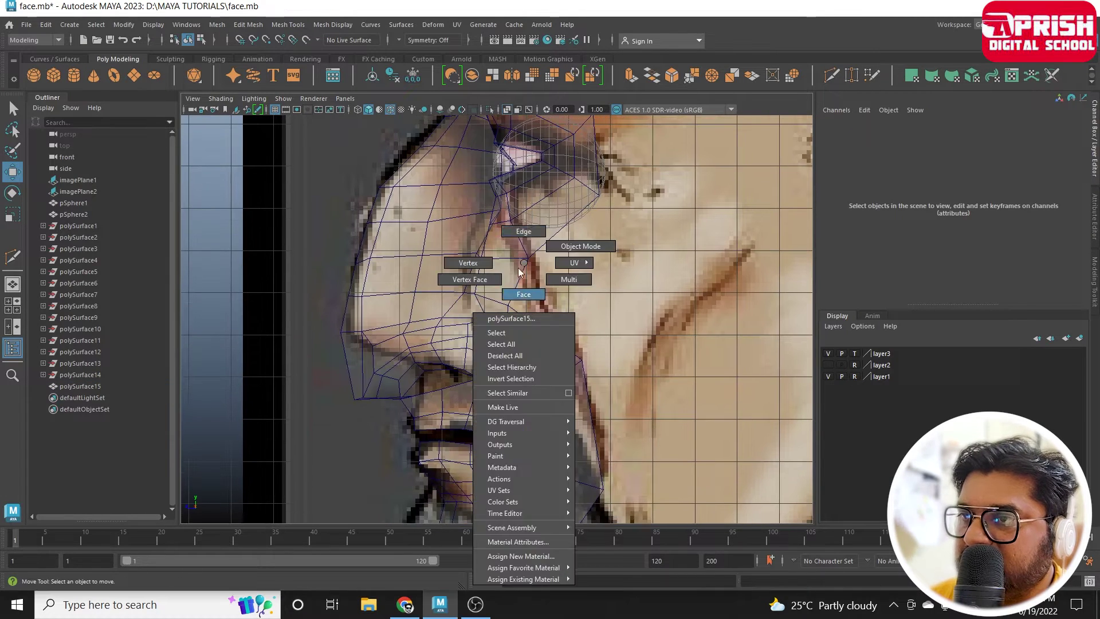
click(523, 232)
click(540, 333)
shift+click(594, 411)
alt+middle_drag(592, 519, 591, 408)
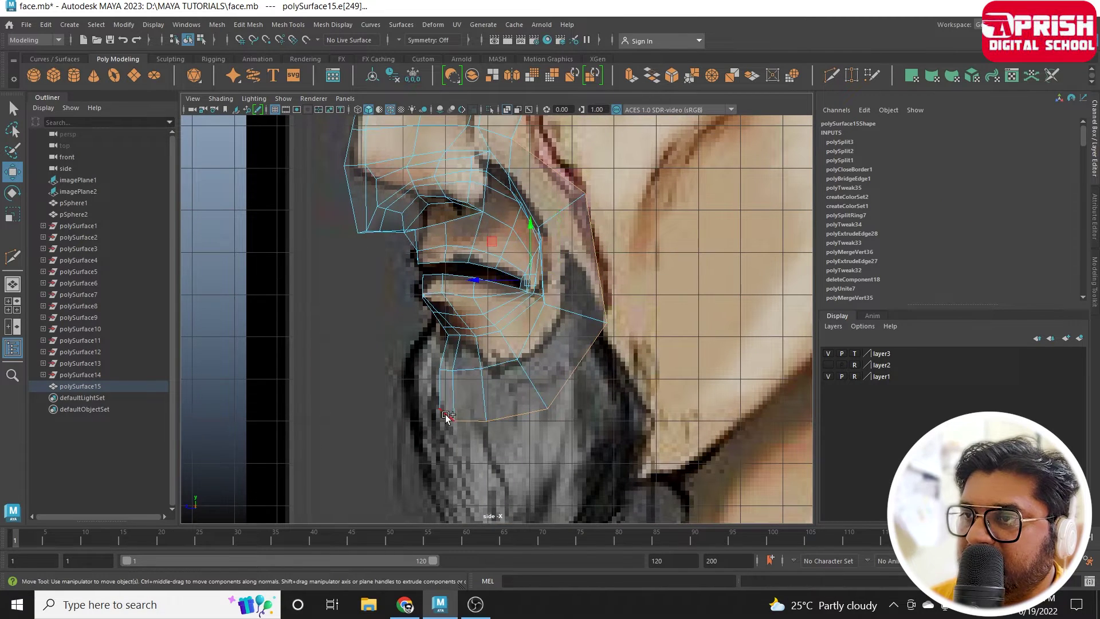
Show the front view, zoomed out to frame the whole face mesh over the reference.
drag(446, 417, 446, 458)
scroll(434, 367, up, 5)
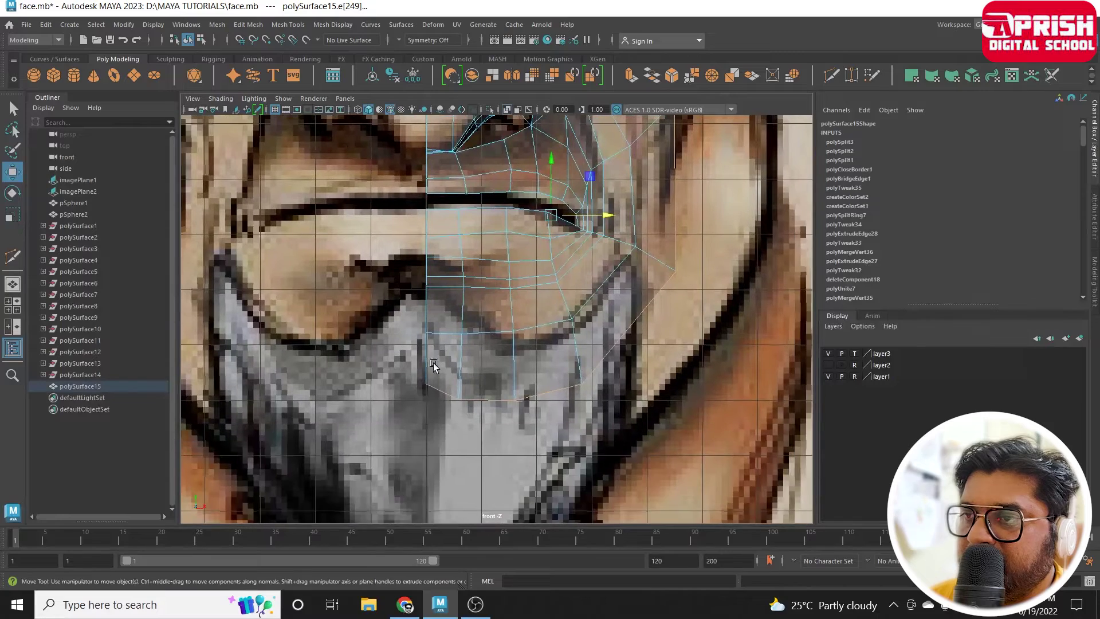
scroll(570, 314, down, 3)
scroll(565, 314, down, 3)
scroll(450, 120, down, 2)
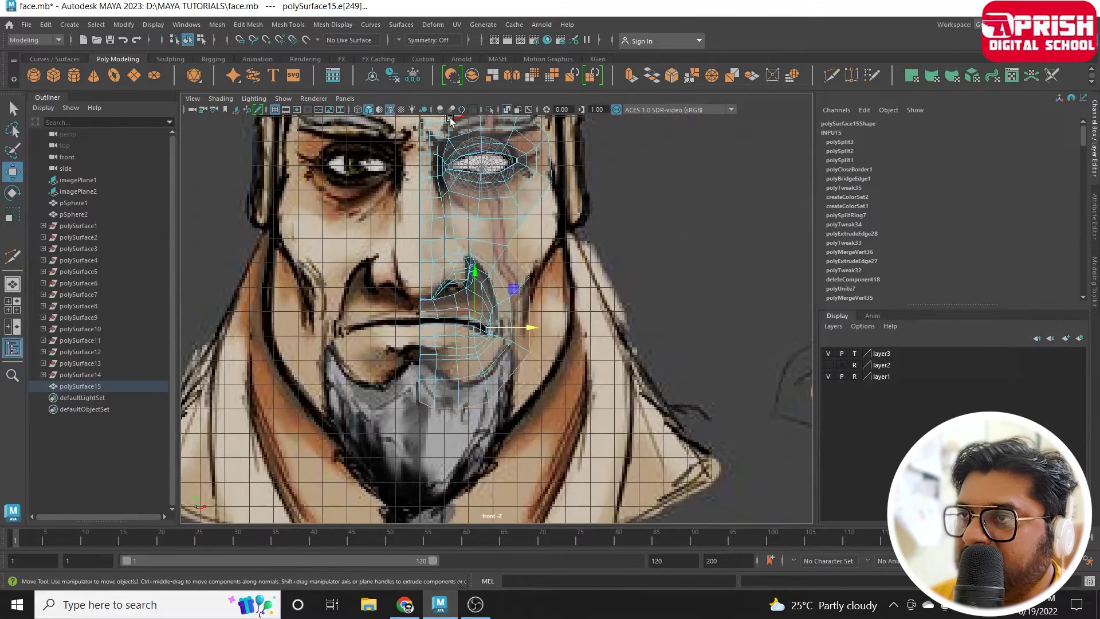
Extrude the selected mouth edges and push the new edges away from the lips.
key(ctrl+e)
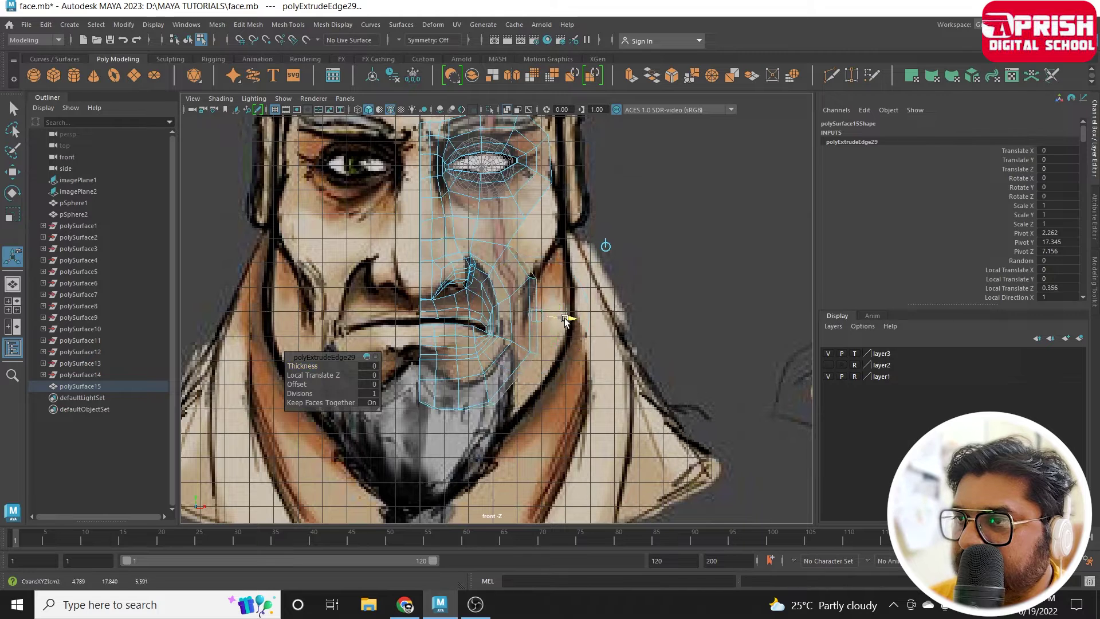
key(ctrl+z)
drag(554, 311, 573, 314)
scroll(573, 314, up, 3)
scroll(567, 312, up, 3)
Merge the overlapping vertices at the mouth corner in vertex mode.
right_click(554, 306)
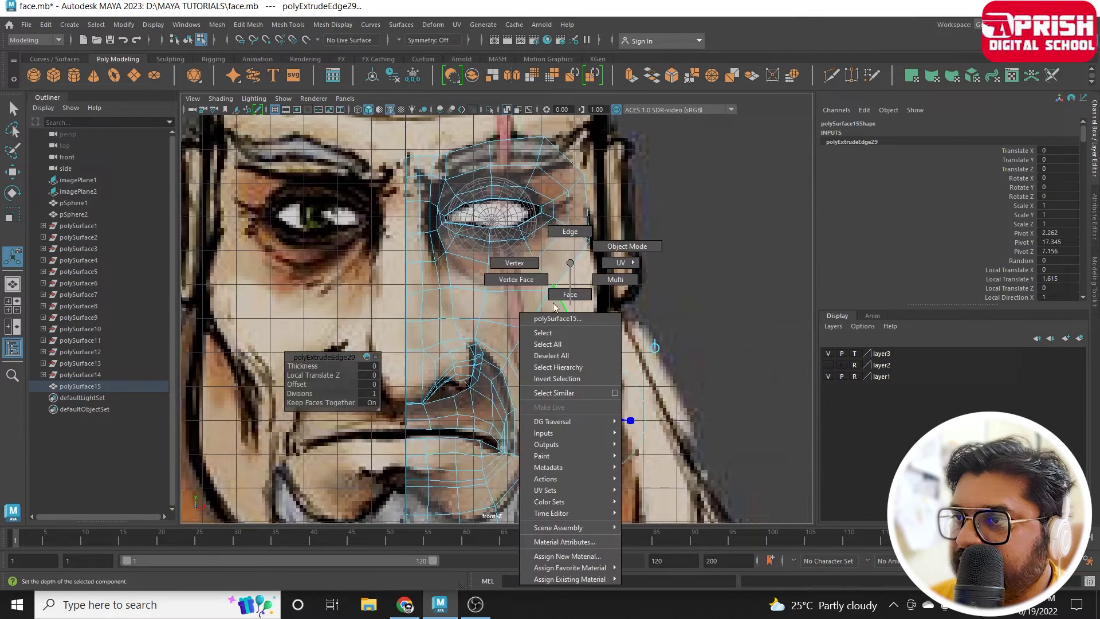
click(515, 262)
click(552, 289)
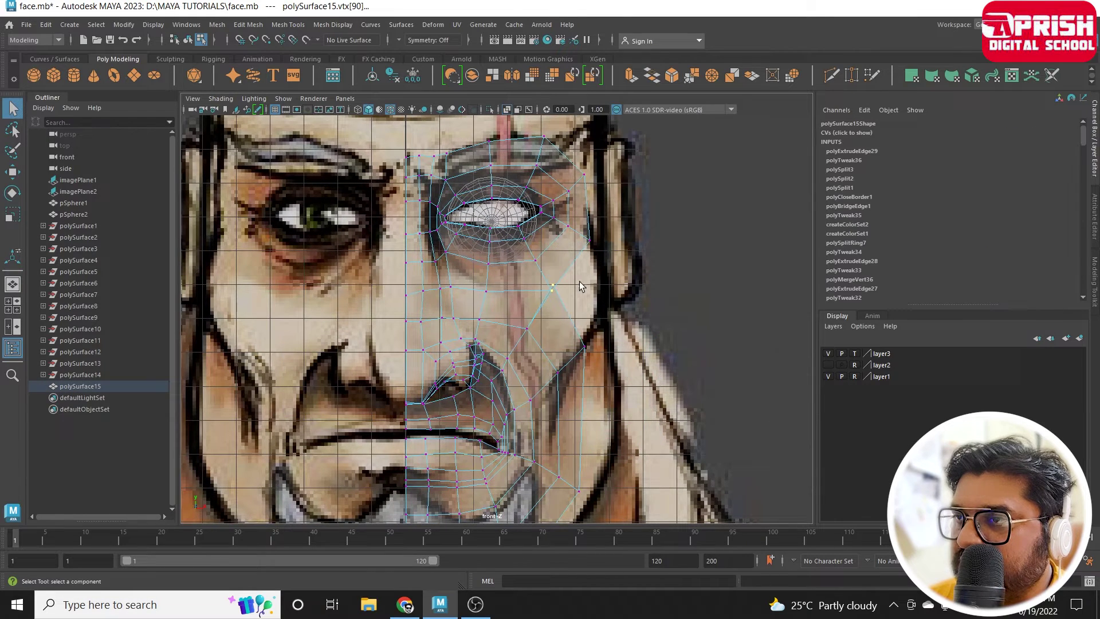
click(692, 75)
Move the cheek and mouth-corner vertices up and outward to match the front reference.
alt+middle_drag(611, 331, 577, 245)
click(552, 265)
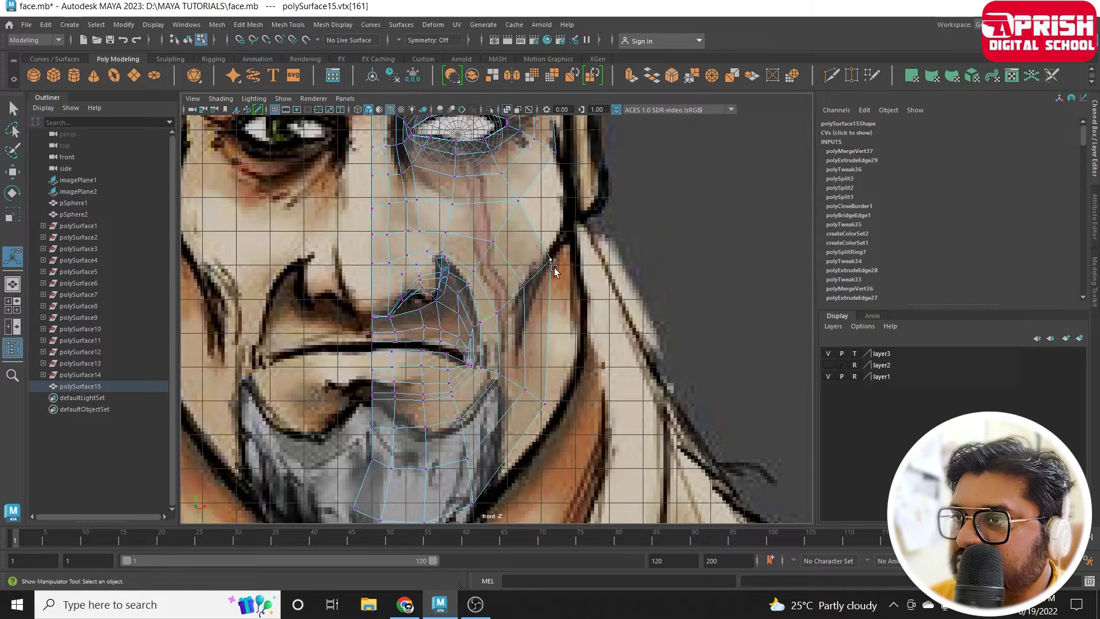
key(w)
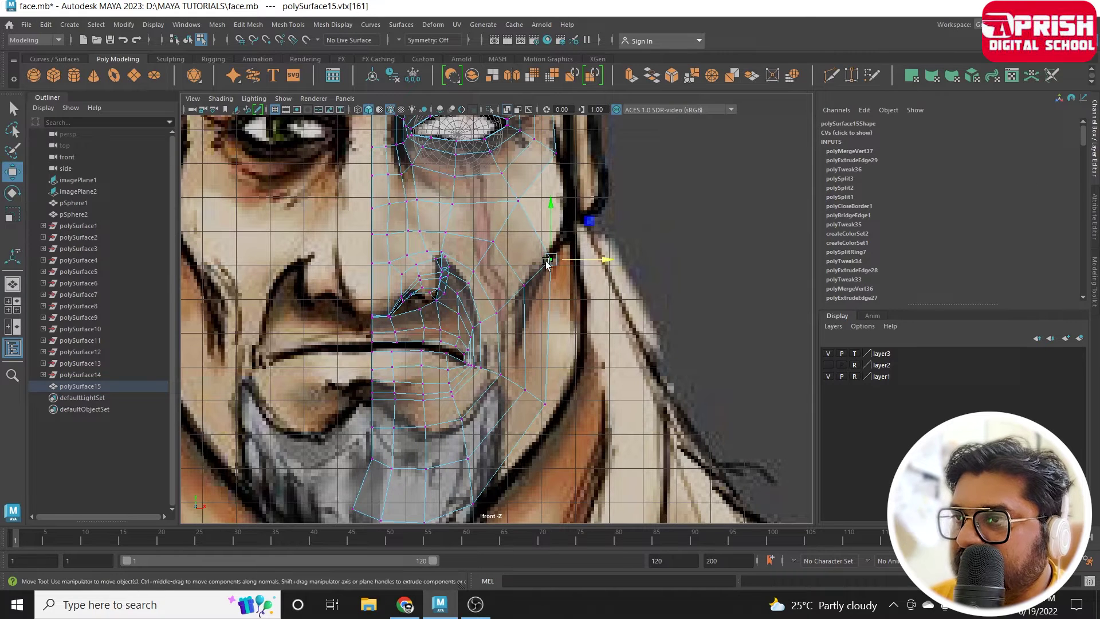
drag(547, 263, 552, 258)
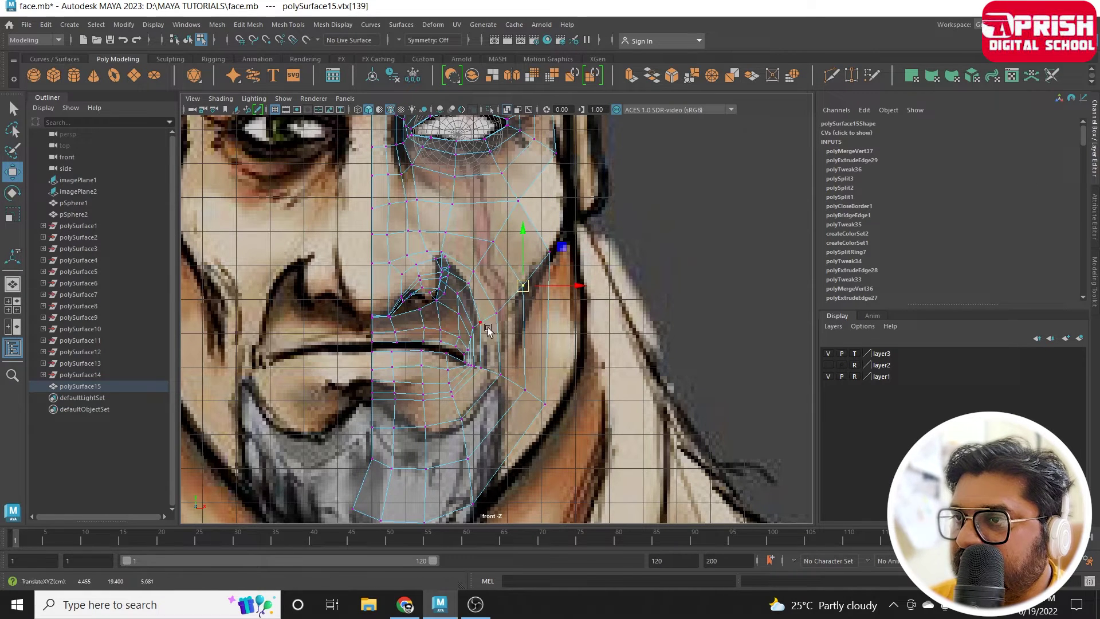
click(500, 313)
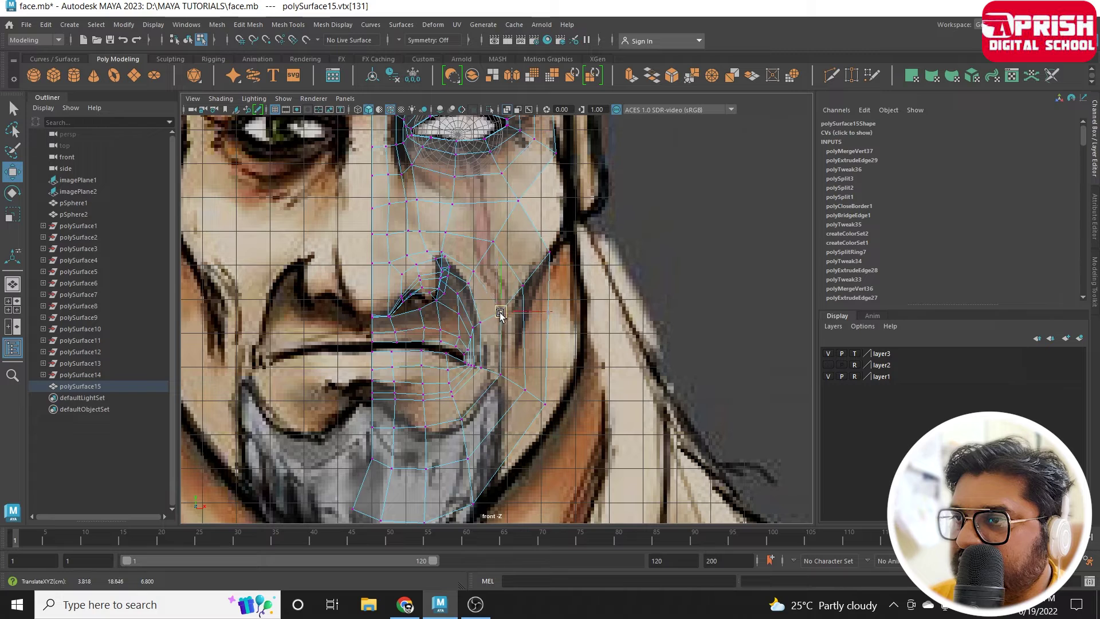
click(510, 377)
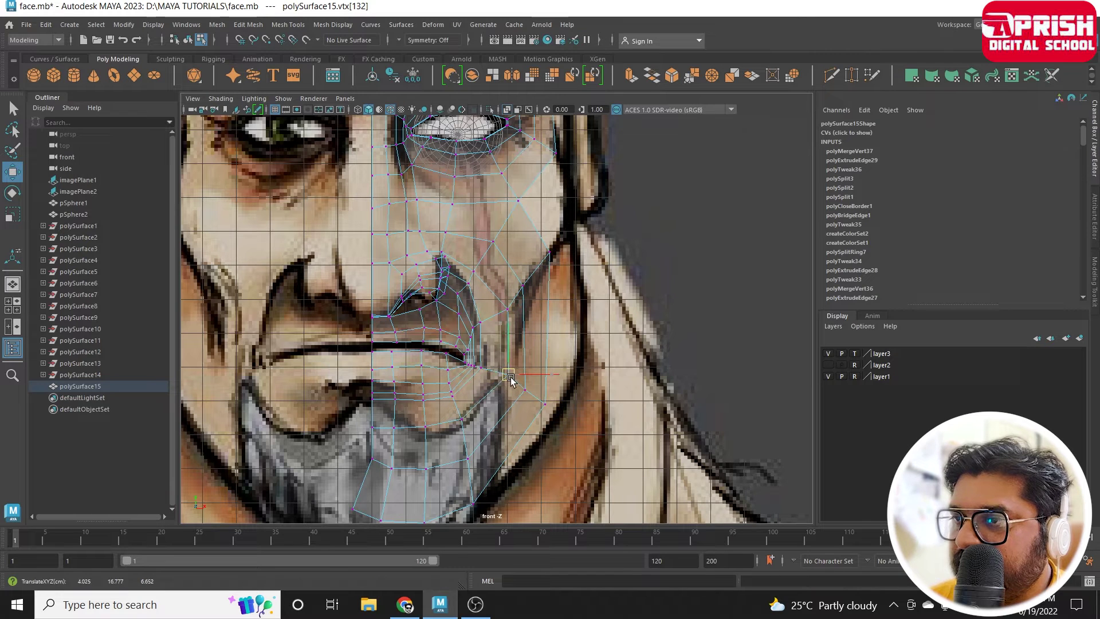
click(544, 404)
drag(544, 404, 555, 409)
Reposition the jaw and chin vertices, lowering the bottom chin vertices toward the beard.
alt+middle_drag(538, 437, 558, 361)
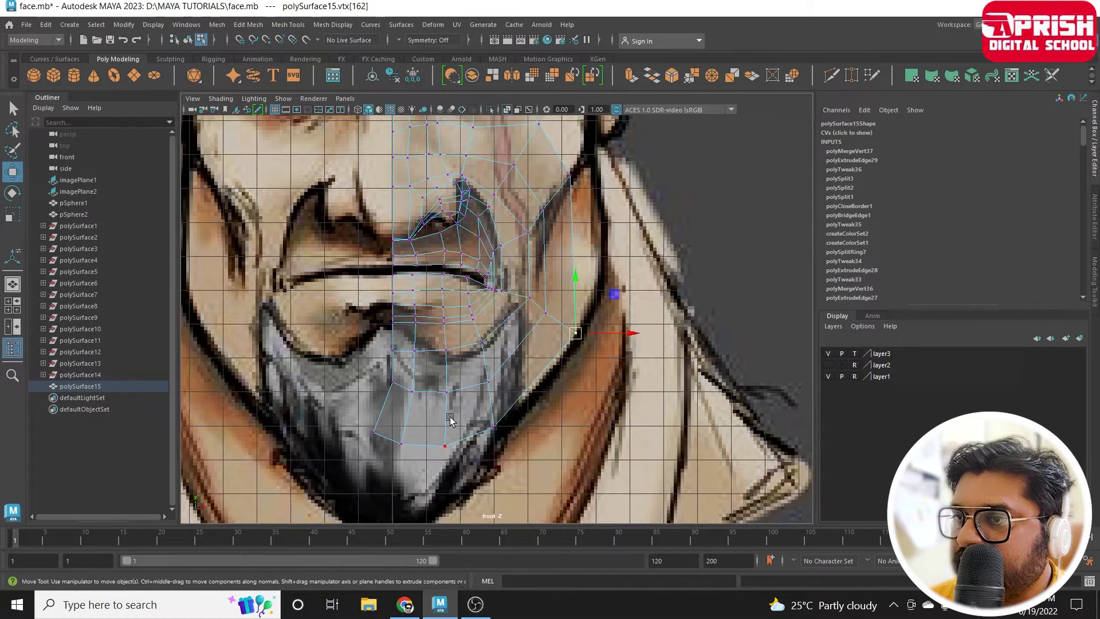
drag(493, 427, 497, 419)
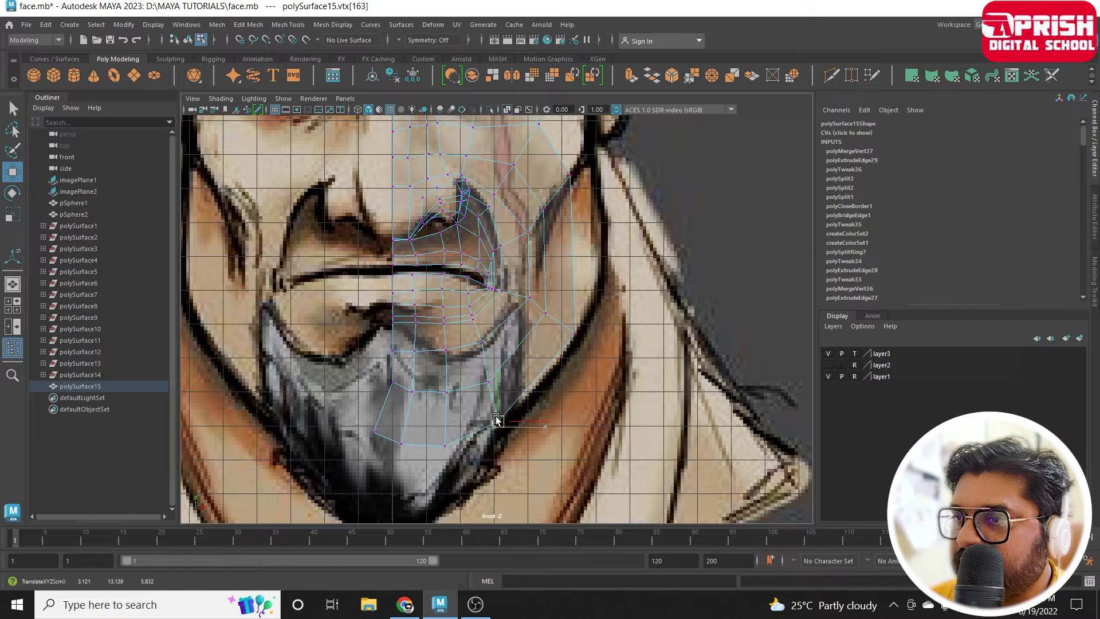
click(449, 384)
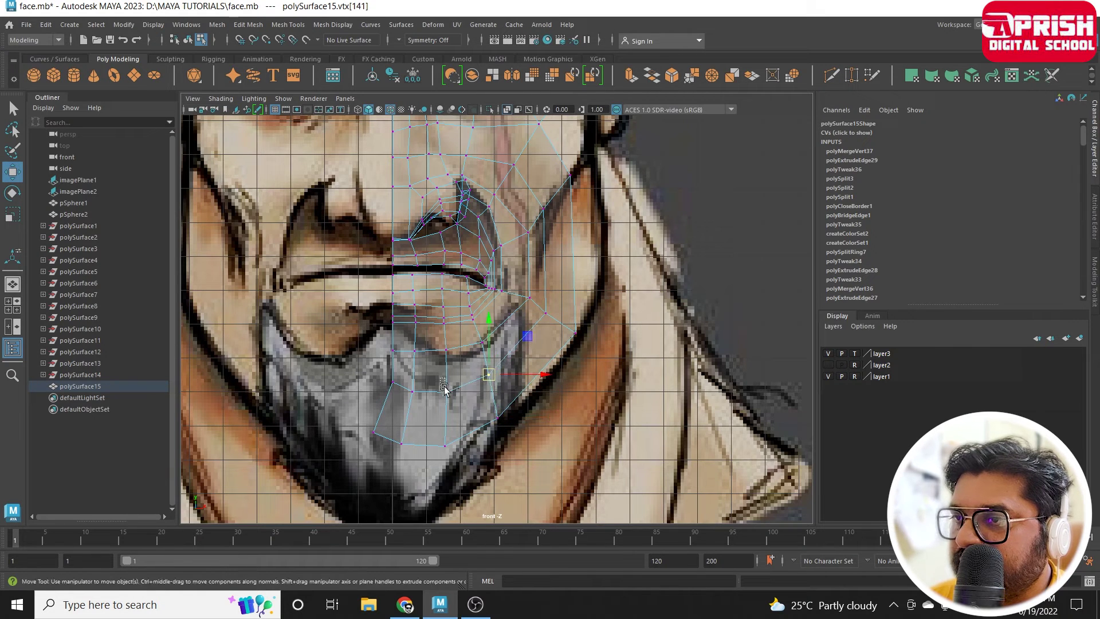
mouse_move(423, 404)
mouse_down()
mouse_move(403, 445)
mouse_move(451, 440)
mouse_up()
click(412, 391)
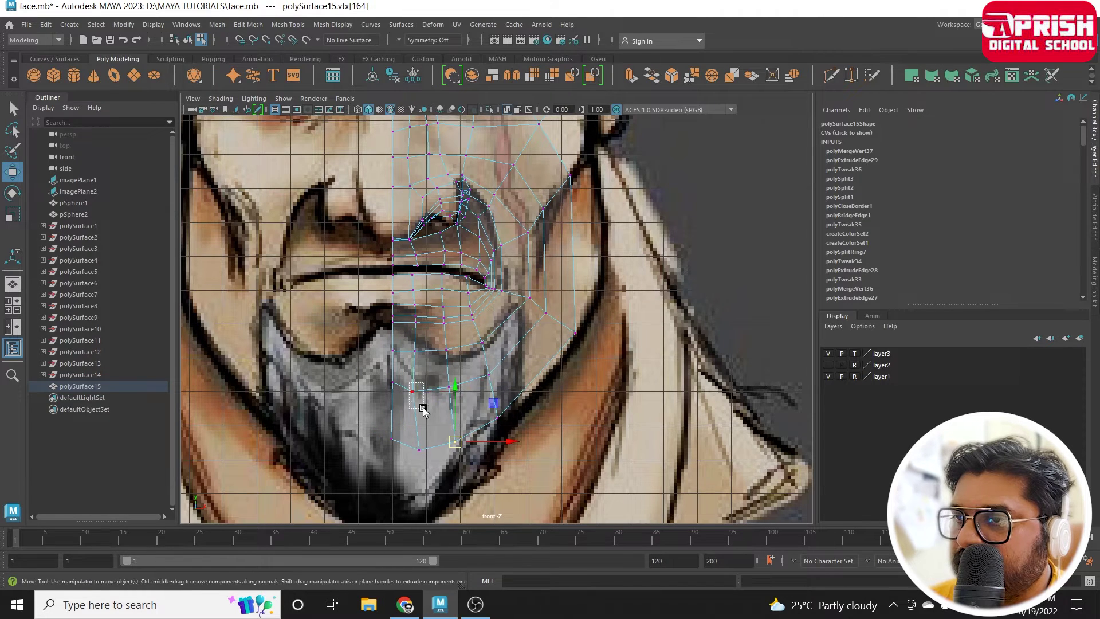
click(417, 352)
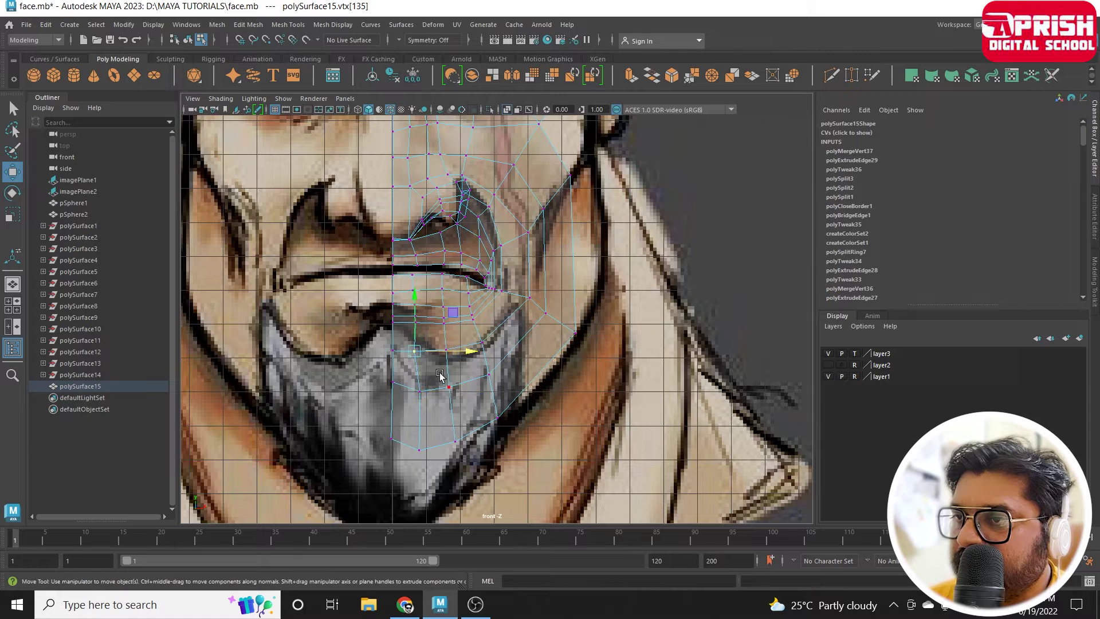
click(423, 444)
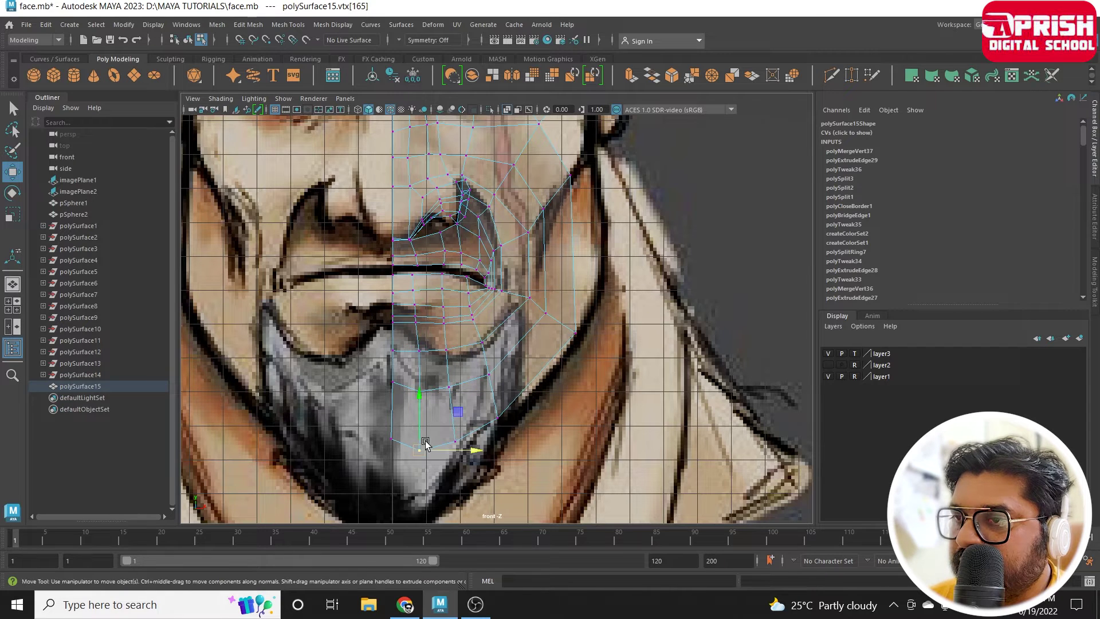
click(392, 439)
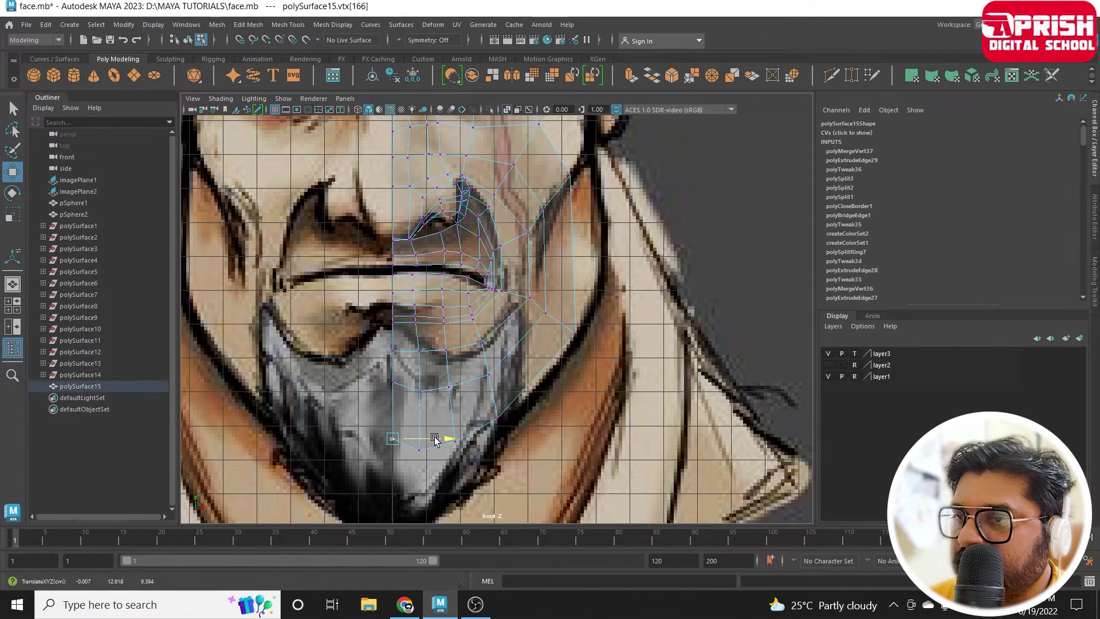
scroll(581, 403, down, 3)
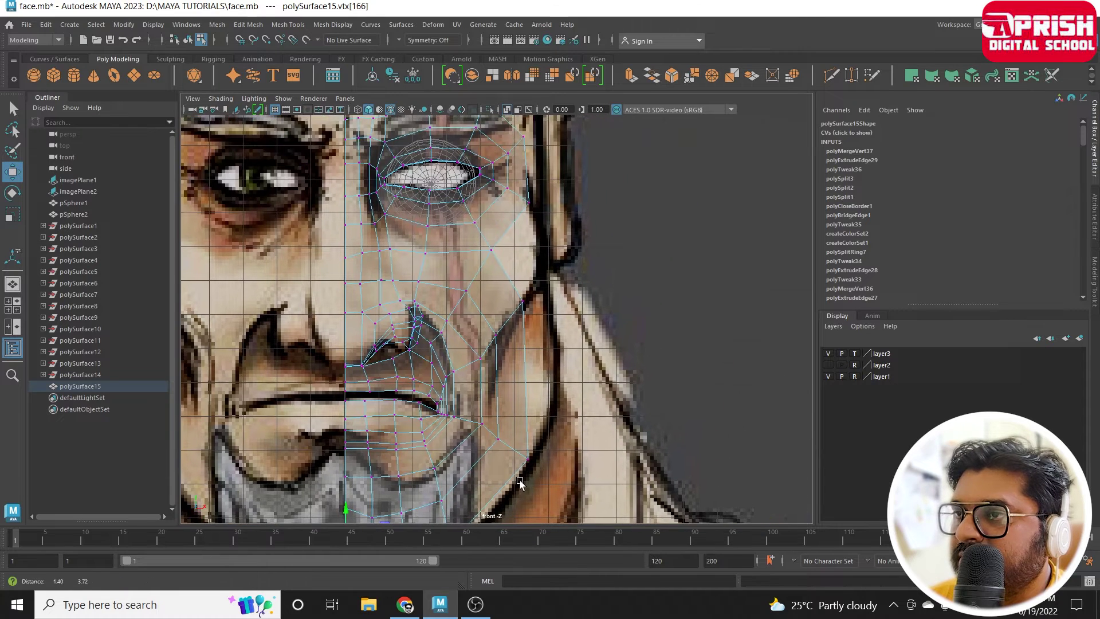
In the maximized side view, move the chin vertices back onto the beard outline.
key(space)
key(space)
mouse_move(566, 498)
alt+middle_down()
mouse_move(491, 455)
mouse_move(503, 405)
alt+middle_up()
click(473, 387)
drag(468, 380, 482, 383)
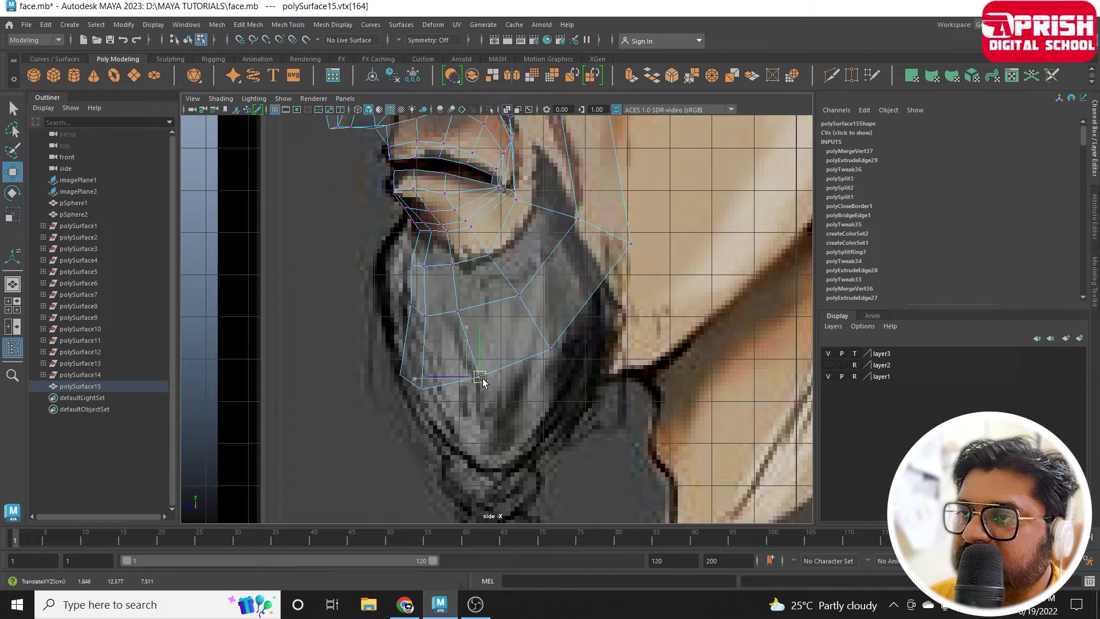
drag(366, 361, 439, 421)
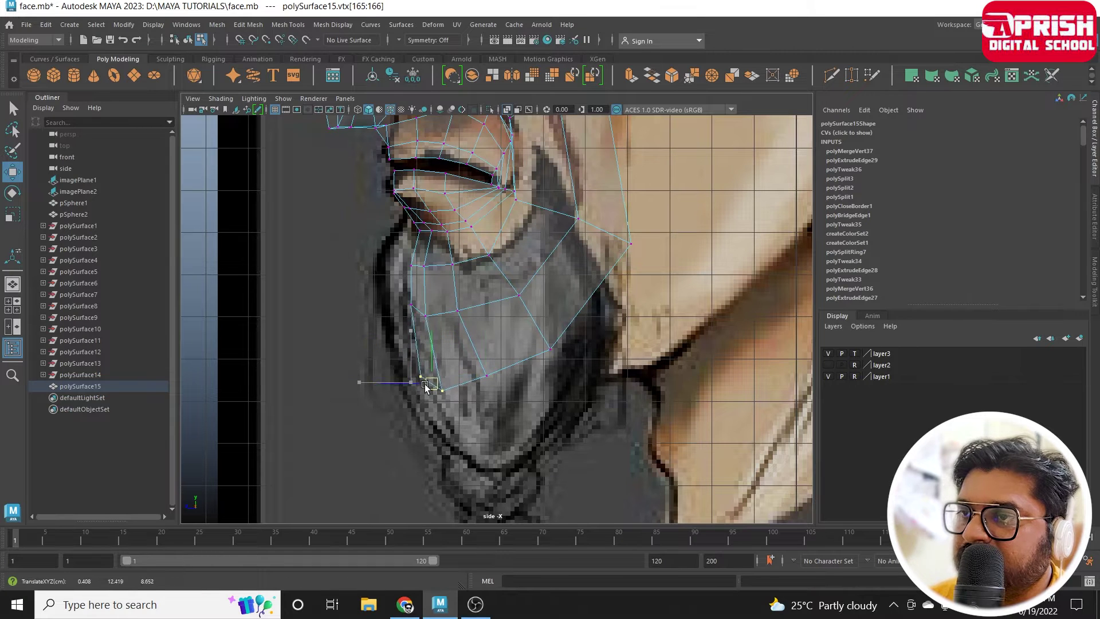
drag(370, 381, 387, 381)
Fit a vertex near the nose and lips to the side profile, then return to perspective.
alt+middle_drag(616, 403, 616, 477)
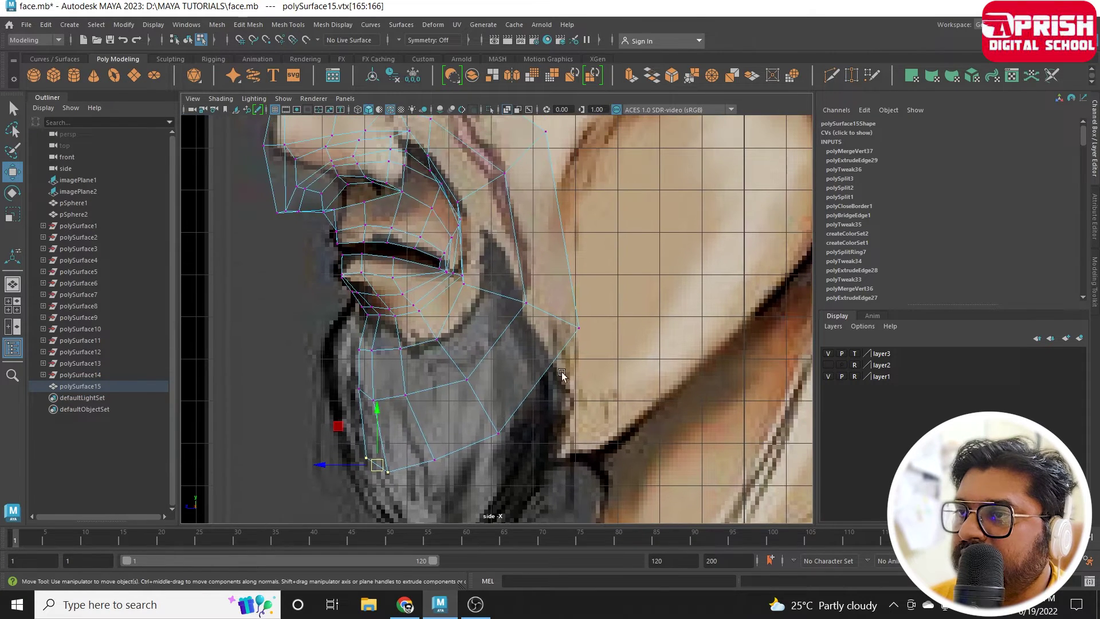
alt+middle_drag(566, 260, 565, 391)
drag(570, 265, 583, 263)
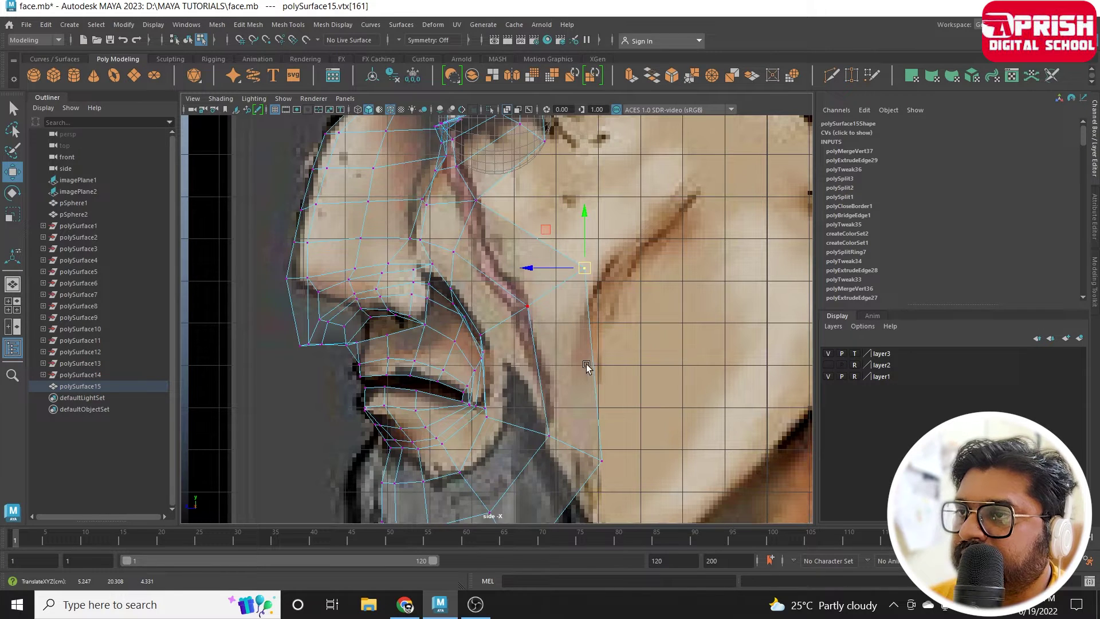
scroll(585, 365, down, 3)
key(space)
key(space)
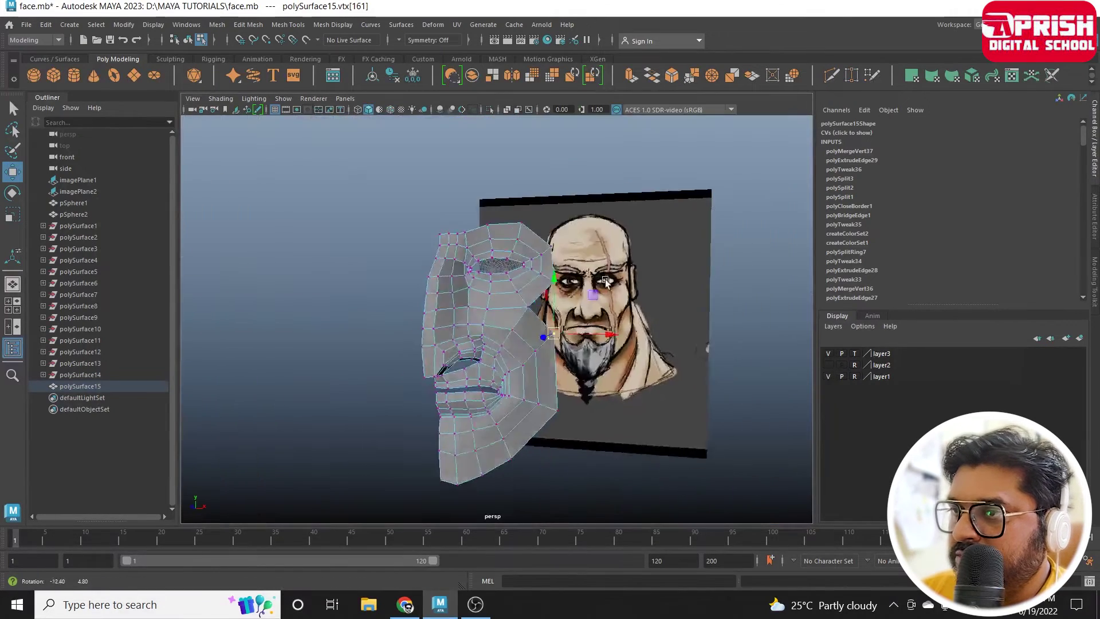
Nudge cheek vertex vtx[139] slightly upward in the front view.
alt+drag(606, 282, 490, 350)
scroll(520, 353, up, 3)
scroll(521, 354, up, 3)
click(472, 345)
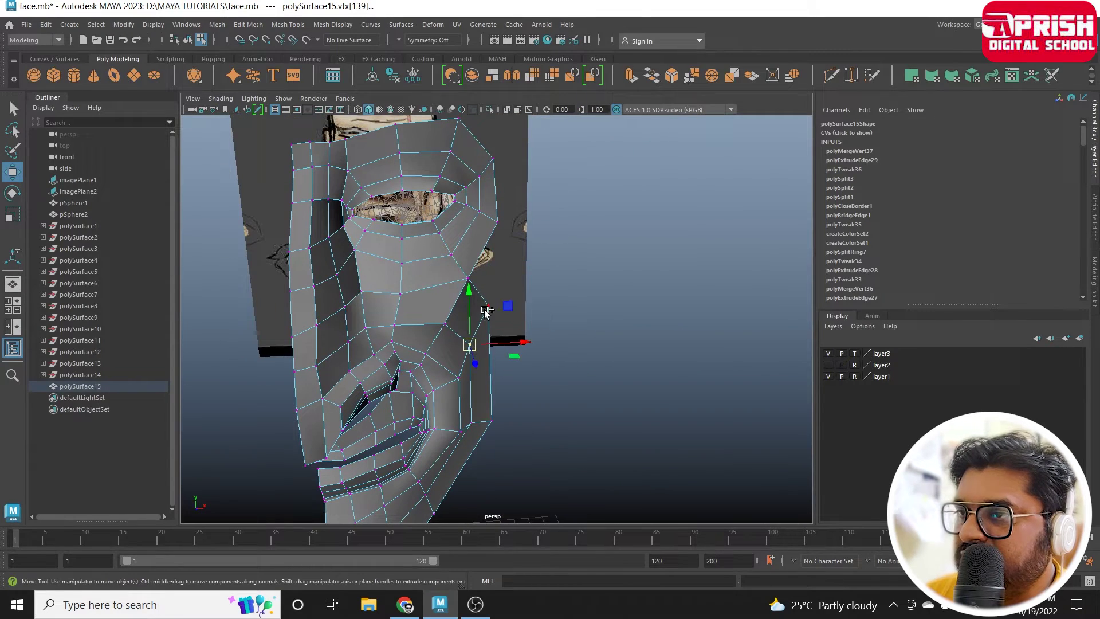
mouse_move(528, 320)
alt+mouse_down()
mouse_move(530, 361)
mouse_move(566, 332)
mouse_move(504, 354)
alt+mouse_up()
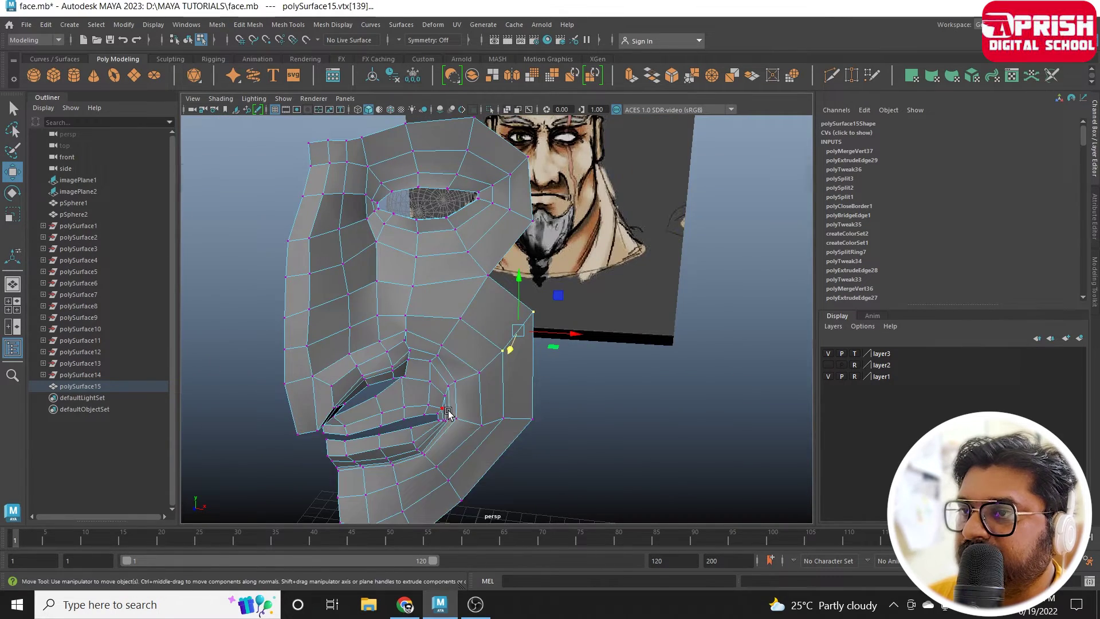
key(space)
drag(536, 302, 535, 296)
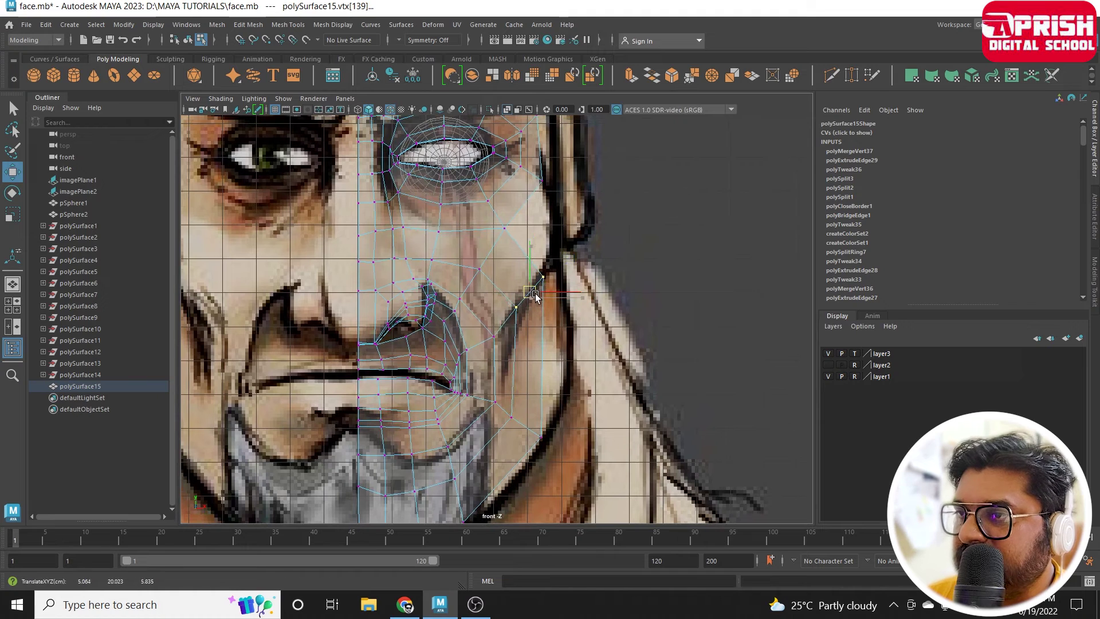
click(493, 337)
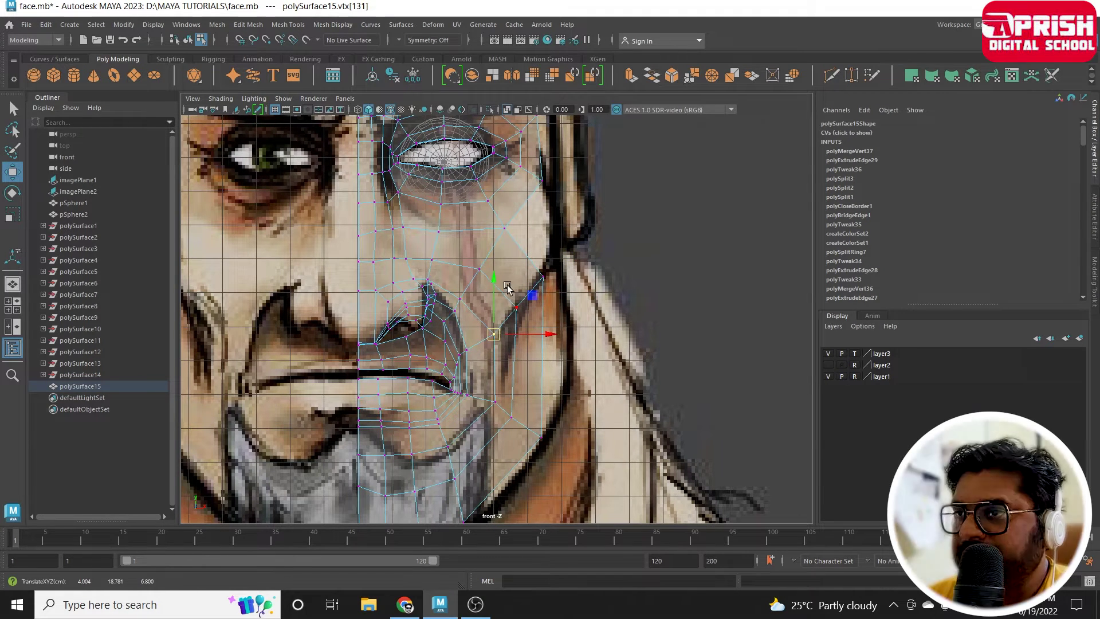
Switch to edge mode and select the jaw border edge.
right_drag(511, 257, 514, 232)
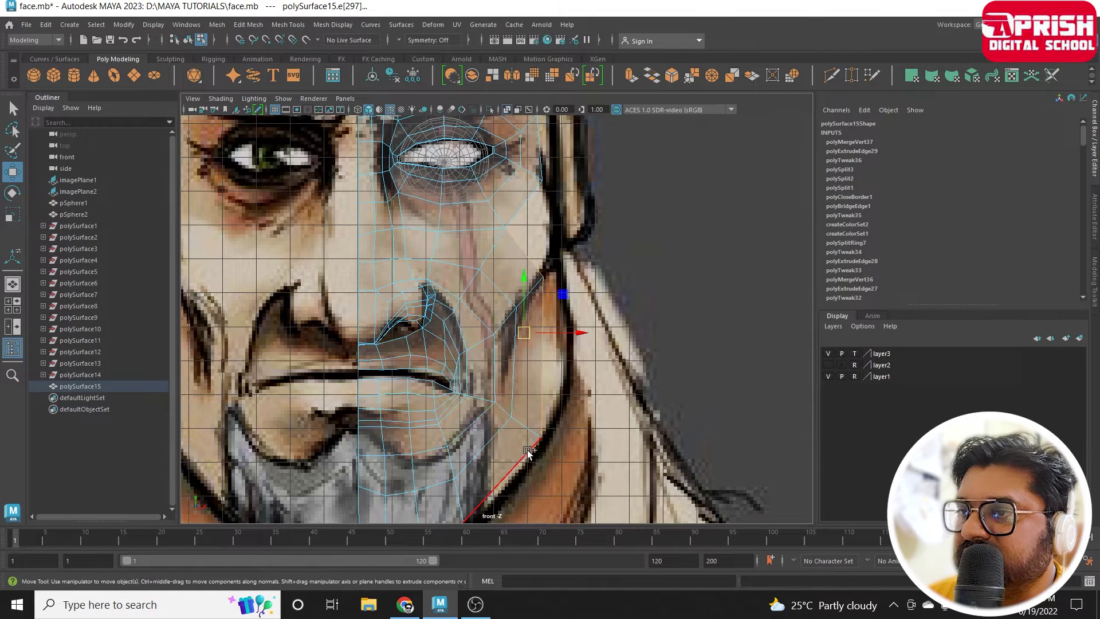
click(525, 475)
alt+middle_drag(525, 474, 512, 294)
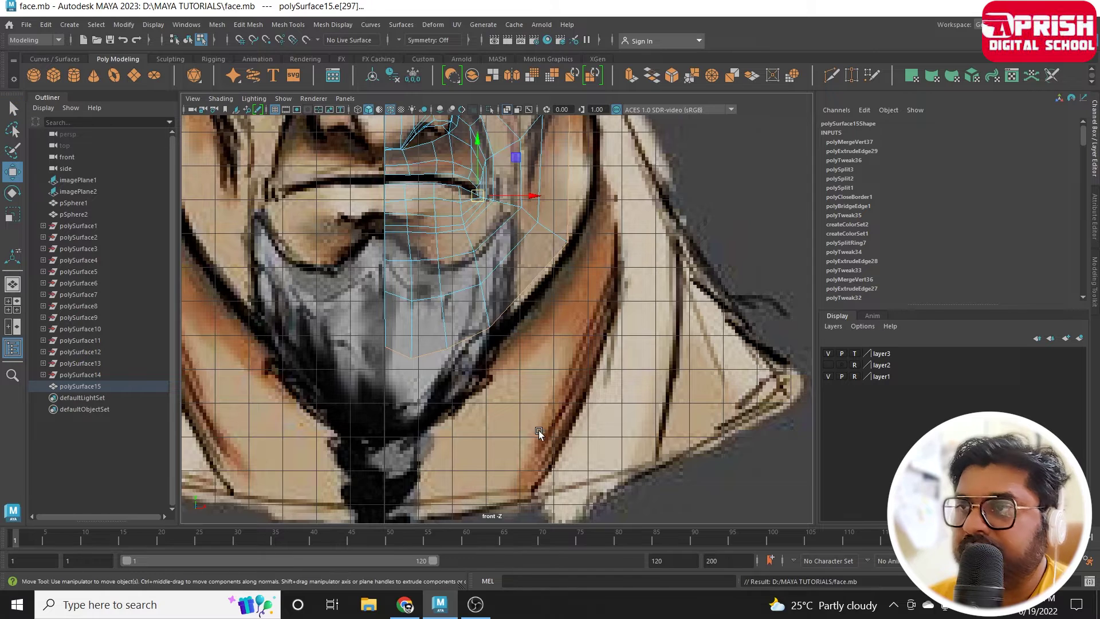
alt+middle_drag(540, 342, 536, 453)
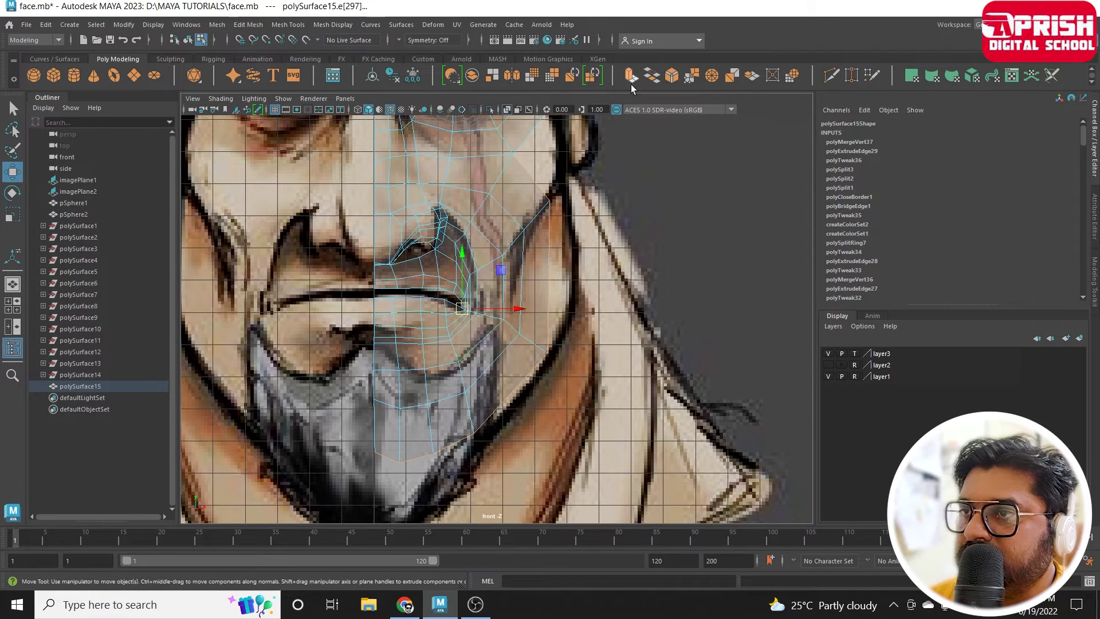
Extrude the jaw border edge (polyExtrudeEdge30) and pull it out along the cheek outline.
click(631, 77)
alt+middle_drag(591, 288, 580, 270)
drag(561, 254, 589, 246)
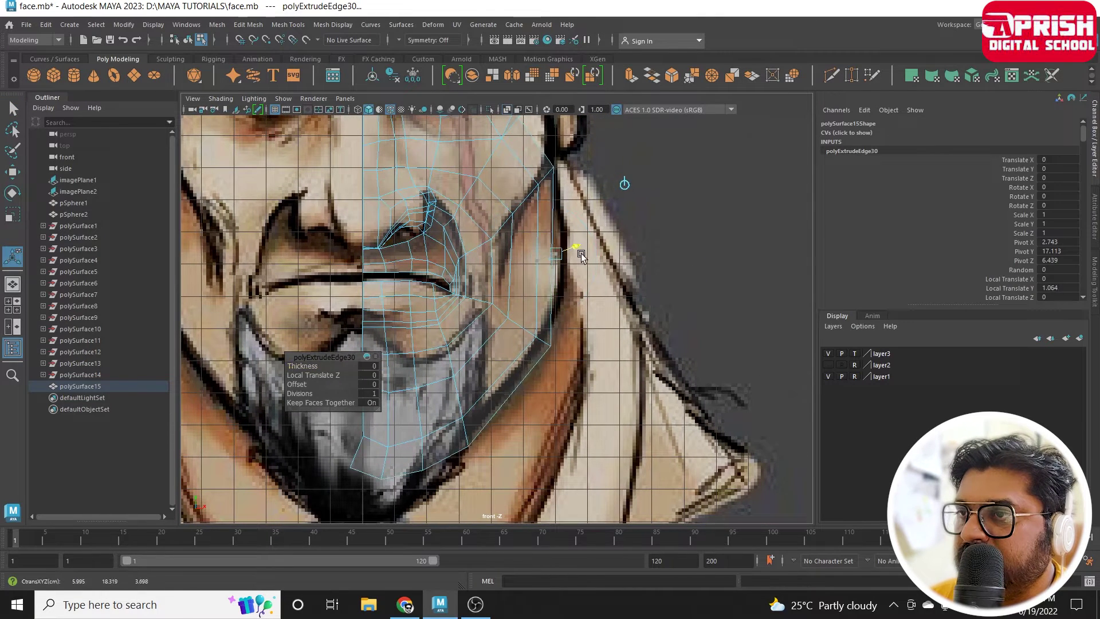
scroll(589, 246, up, 2)
mouse_move(589, 246)
alt+middle_down()
mouse_move(615, 302)
mouse_move(595, 362)
alt+middle_up()
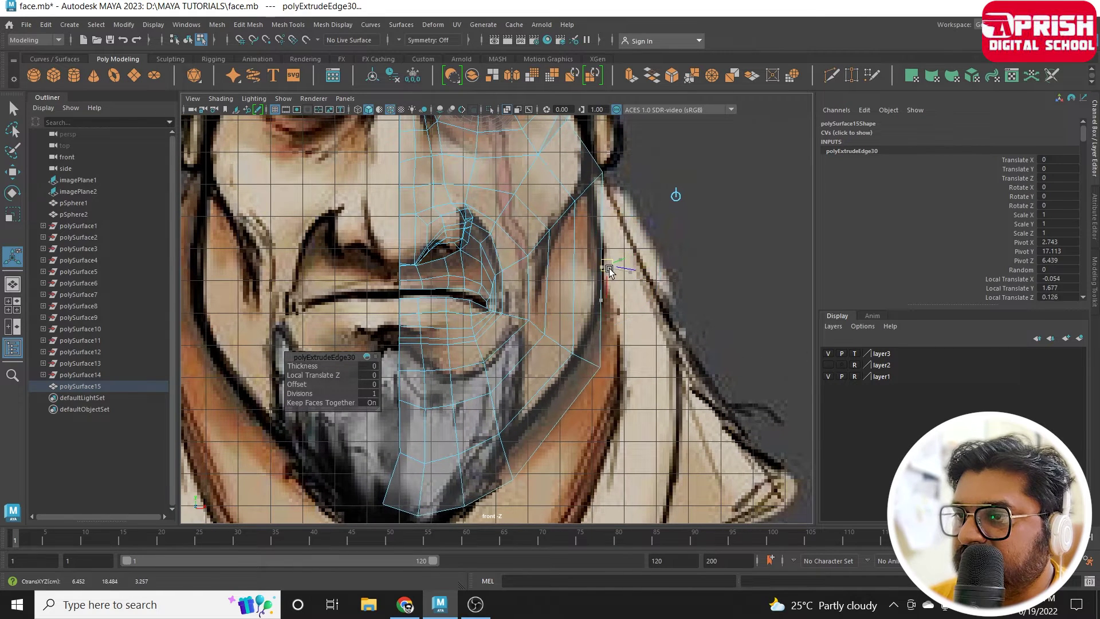
drag(620, 267, 609, 270)
alt+middle_drag(609, 270, 621, 403)
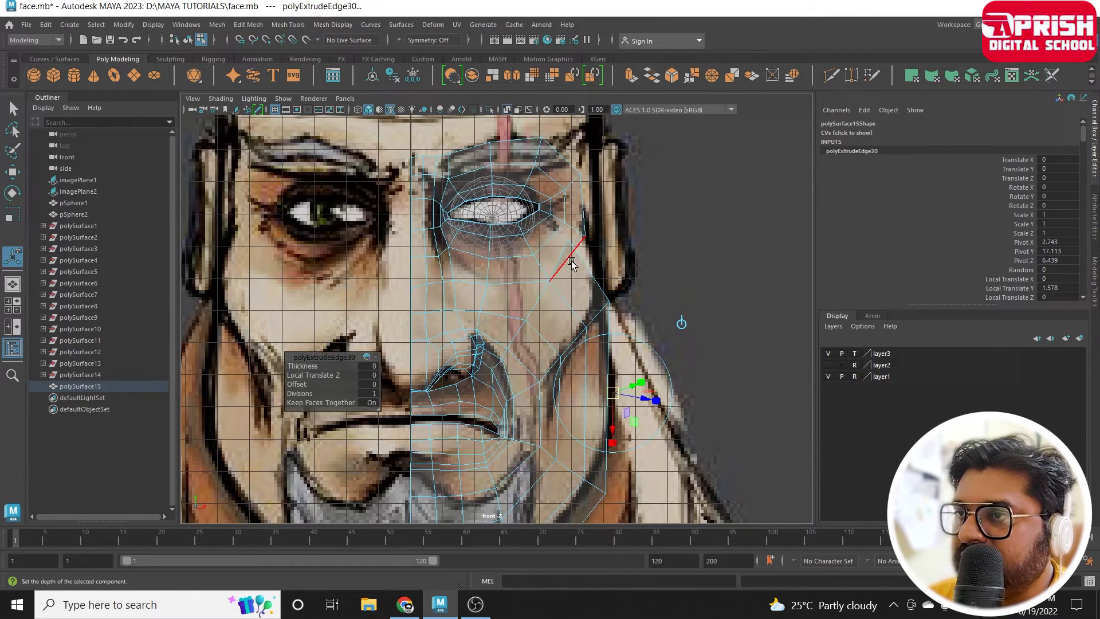
Return to vertex mode with the Move tool and pick the mesh's outer-edge vertices.
right_drag(570, 272, 566, 244)
click(566, 240)
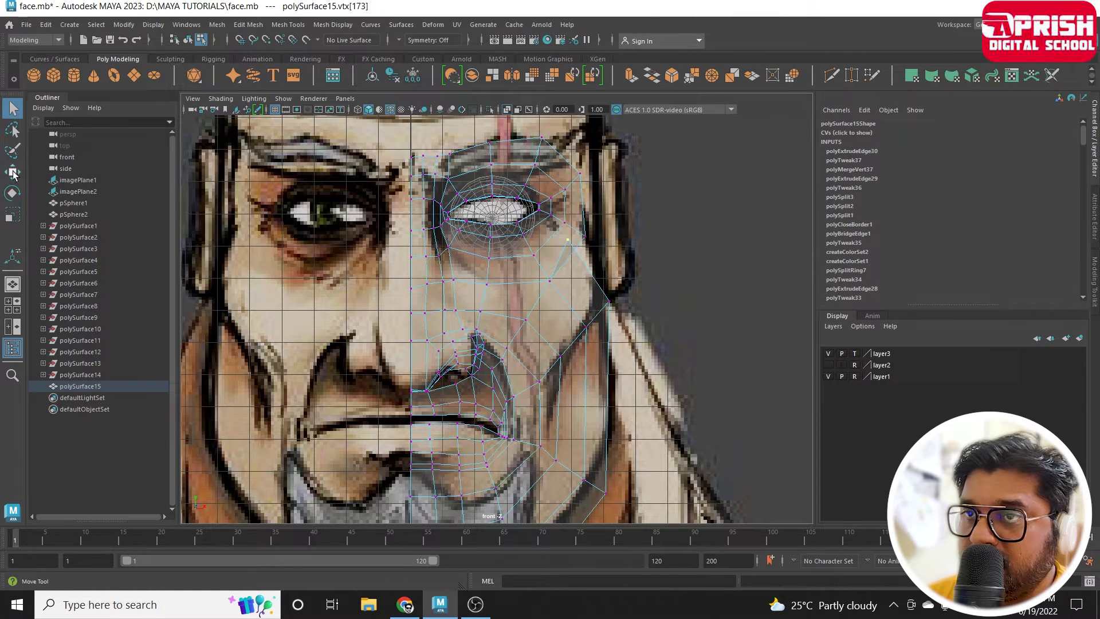
key(w)
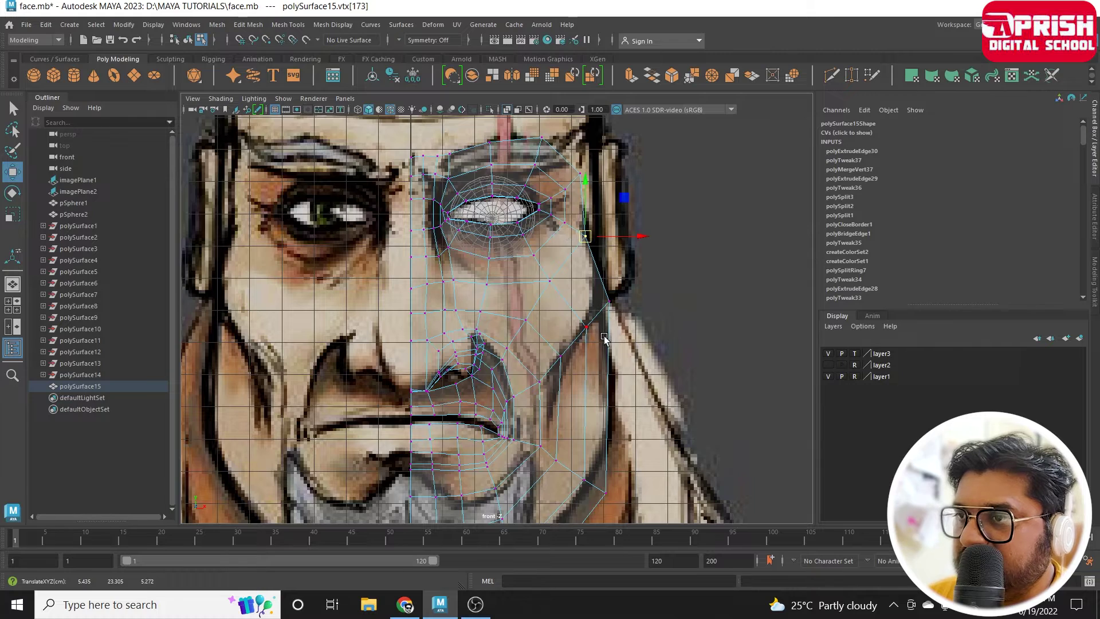
click(605, 298)
click(584, 332)
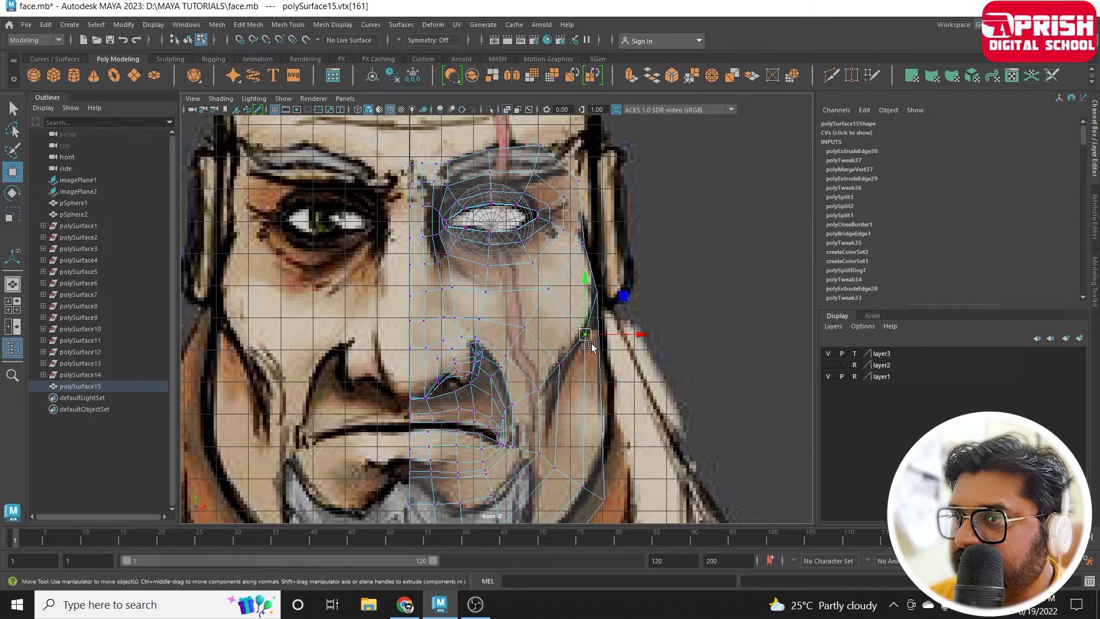
Raise the new jaw-row vertices onto the jawline in the front reference.
alt+middle_drag(610, 435, 609, 343)
scroll(652, 380, up, 3)
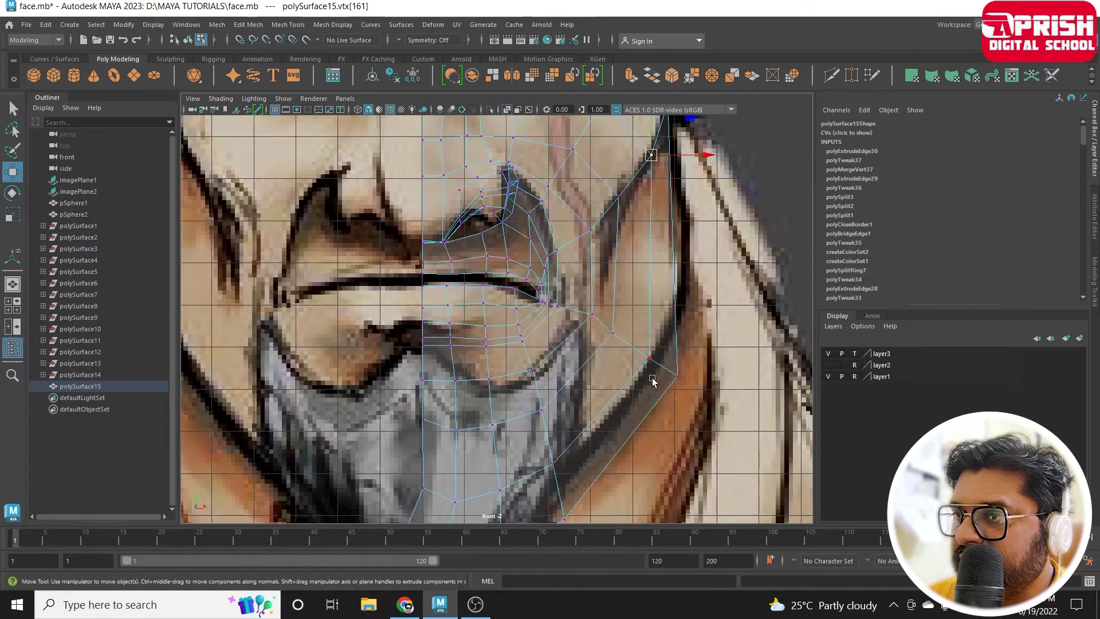
mouse_move(651, 366)
mouse_down()
mouse_move(645, 358)
mouse_move(671, 339)
mouse_move(640, 339)
mouse_up()
click(677, 376)
click(643, 350)
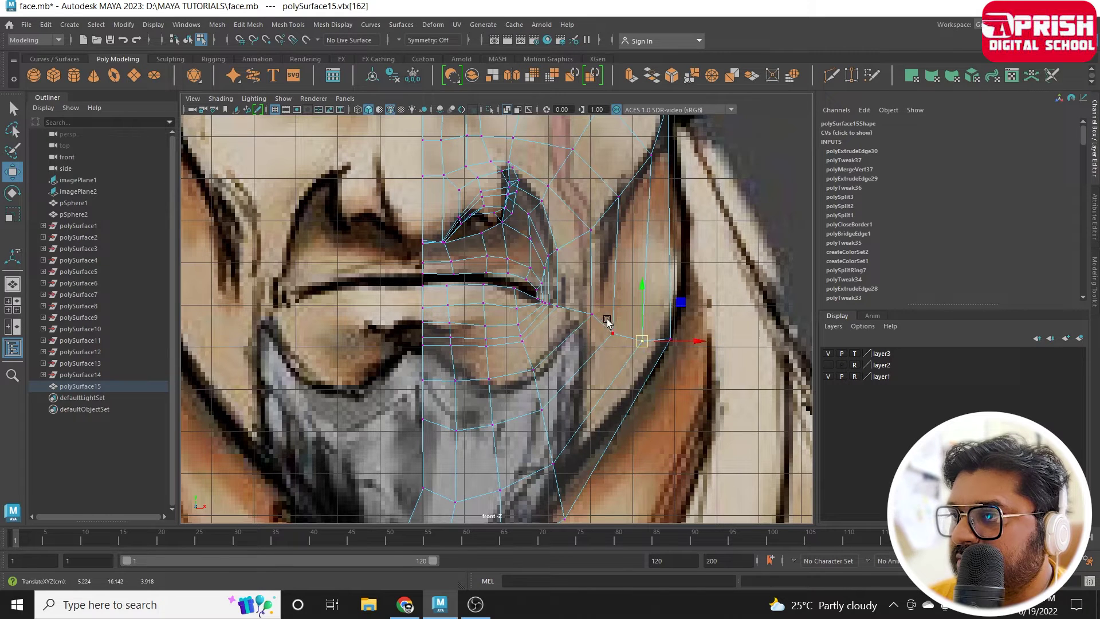
click(613, 332)
alt+middle_drag(639, 327, 676, 246)
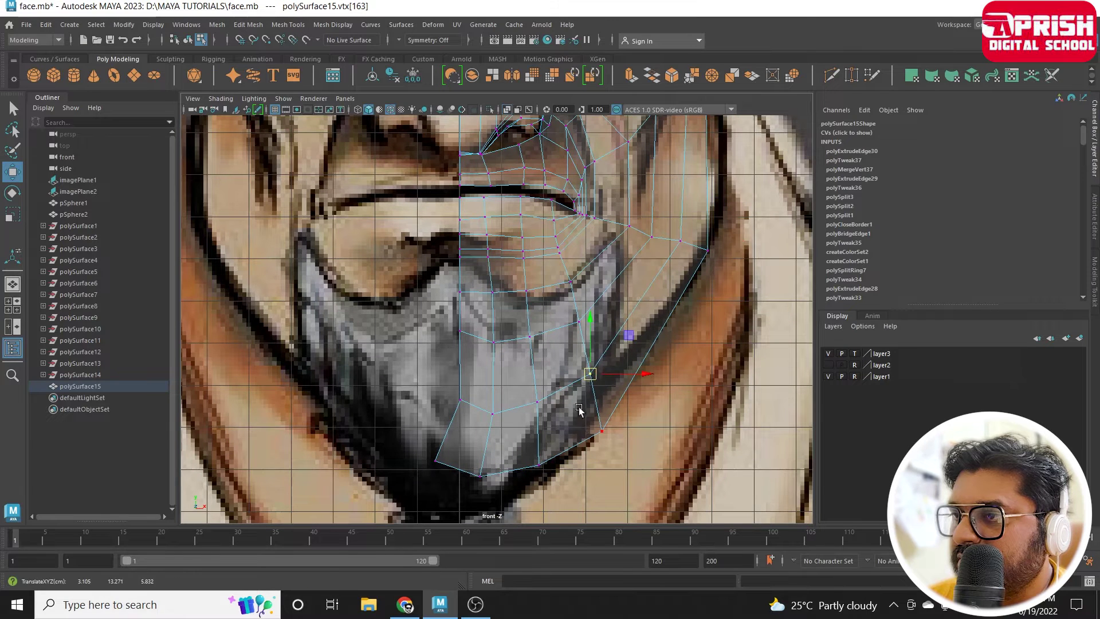
click(601, 431)
drag(601, 431, 597, 414)
Move the chin corner and lower chin vertices onto the chin outline.
alt+middle_drag(599, 448, 638, 394)
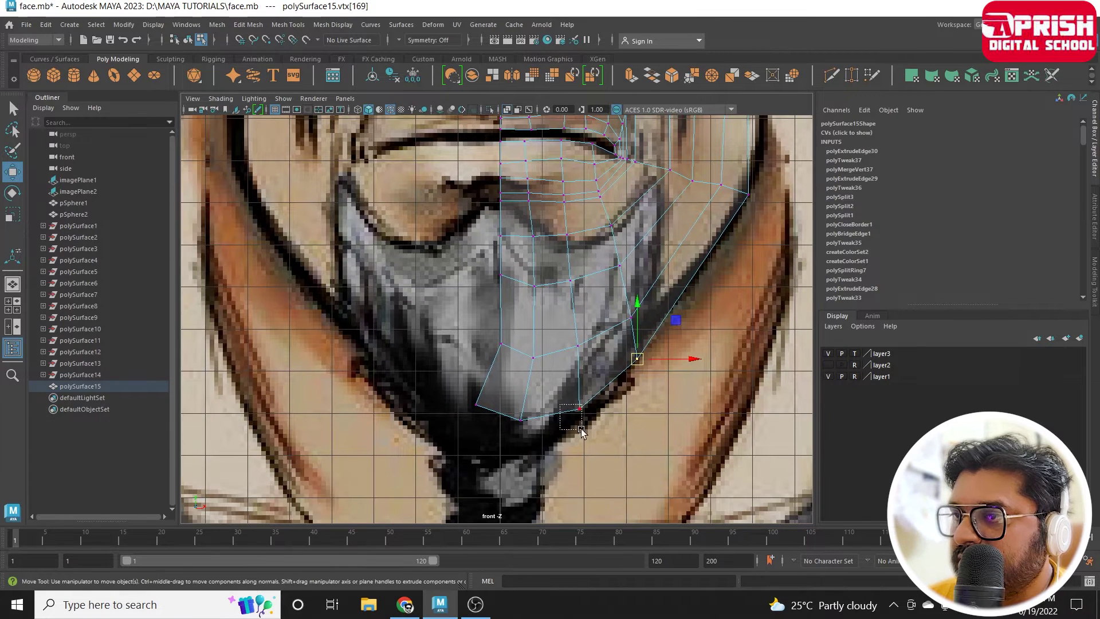
drag(581, 431, 581, 430)
drag(580, 408, 586, 409)
click(521, 420)
drag(521, 420, 537, 408)
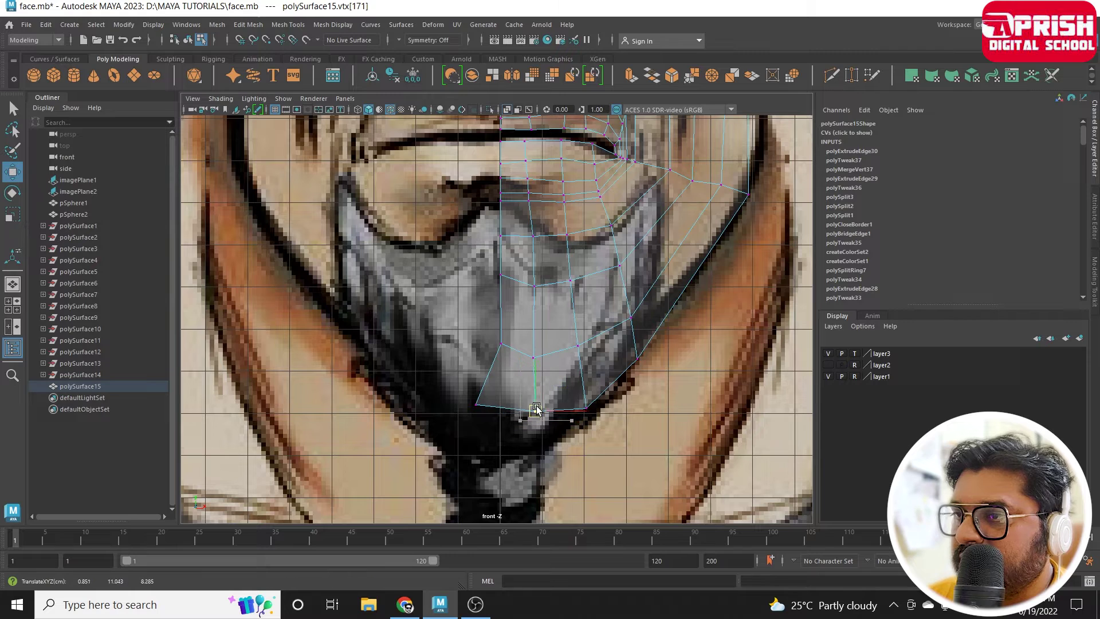
click(529, 336)
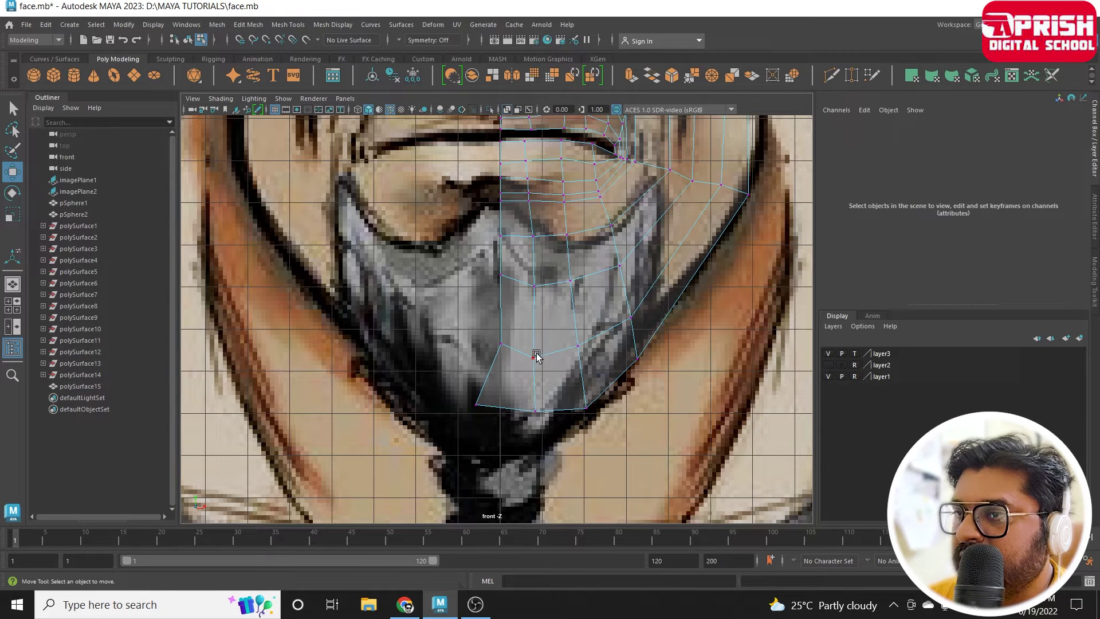
Adjust the bottom-left and bottom-right chin vertices and raise the bottom chin edge slightly.
click(534, 361)
click(476, 404)
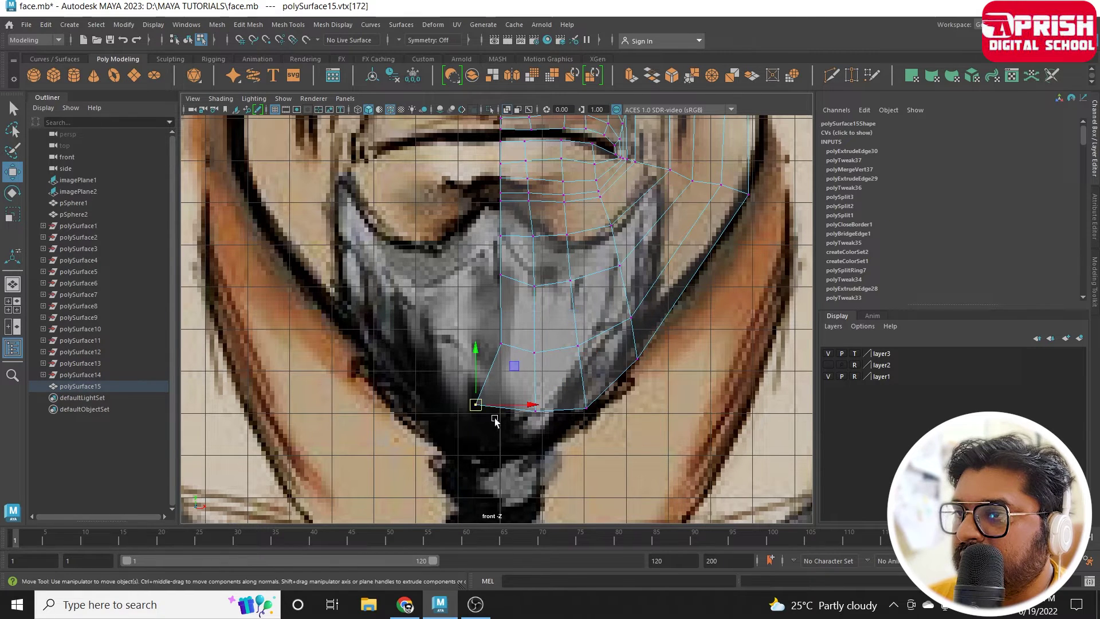
drag(477, 404, 496, 407)
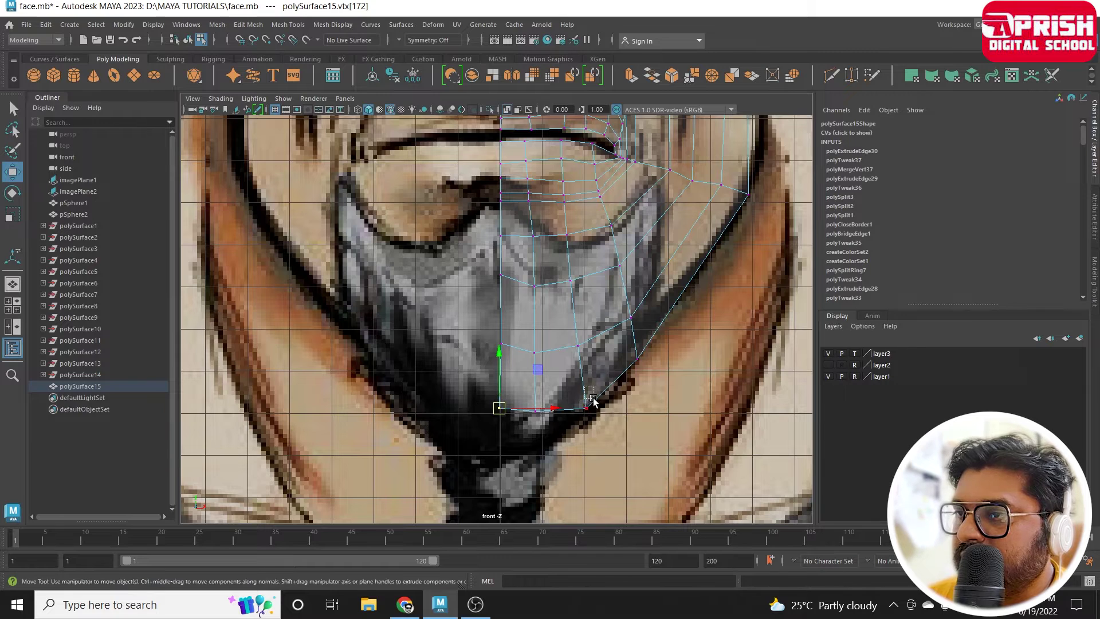
click(586, 407)
drag(590, 411, 595, 405)
click(499, 408)
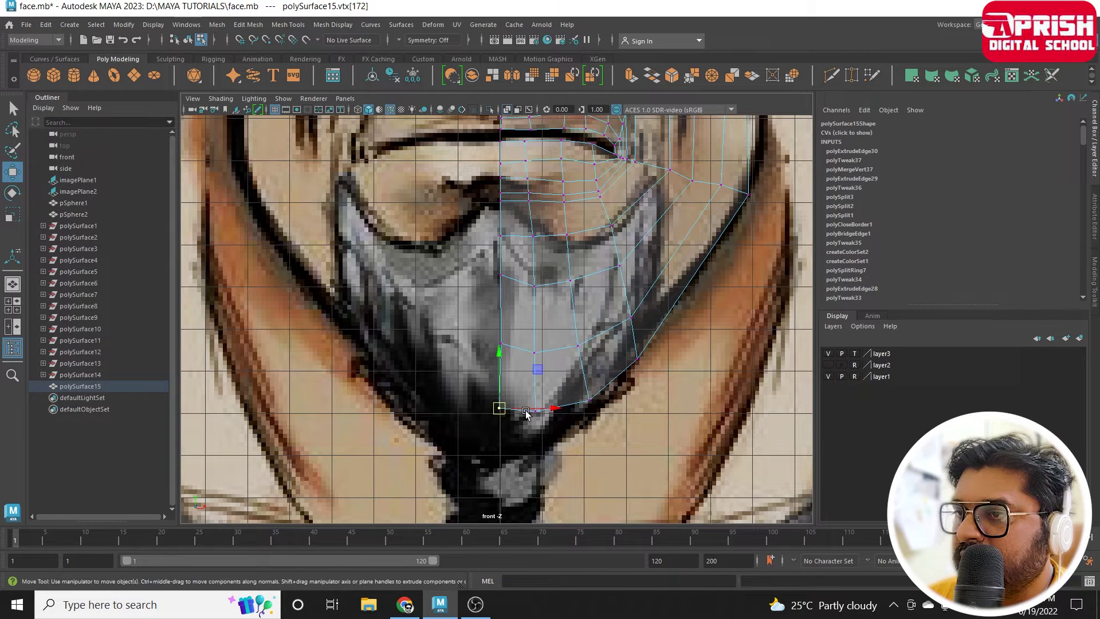
drag(465, 385, 596, 418)
drag(544, 360, 545, 357)
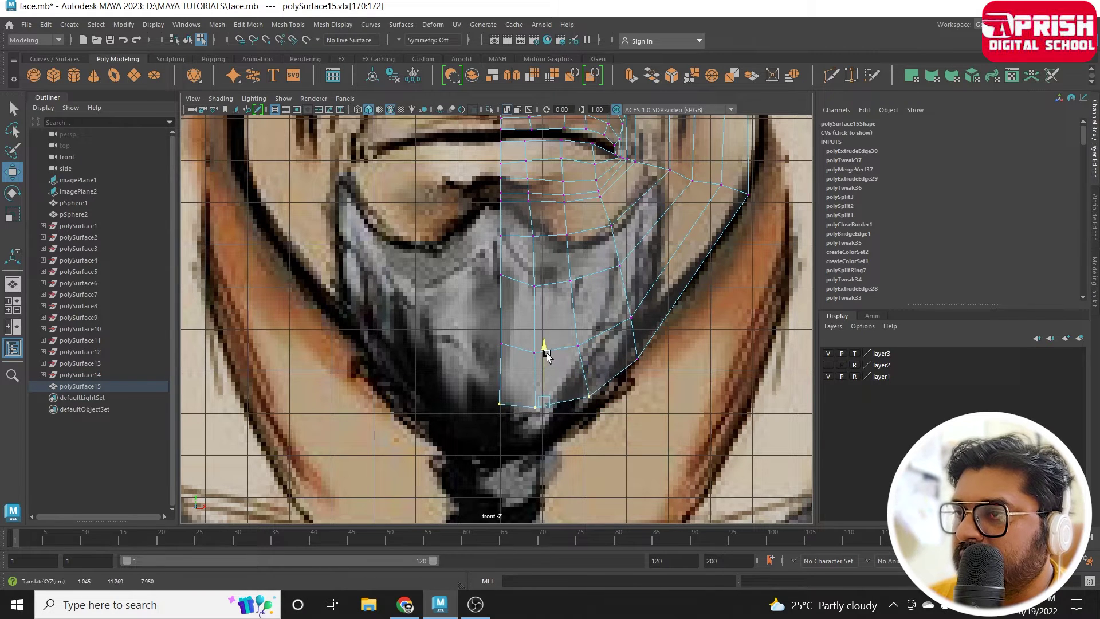
scroll(546, 357, down, 3)
In the maximized side view, select the lower jaw vertices and shift the bottom chin vertex right.
key(space)
key(space)
key(space)
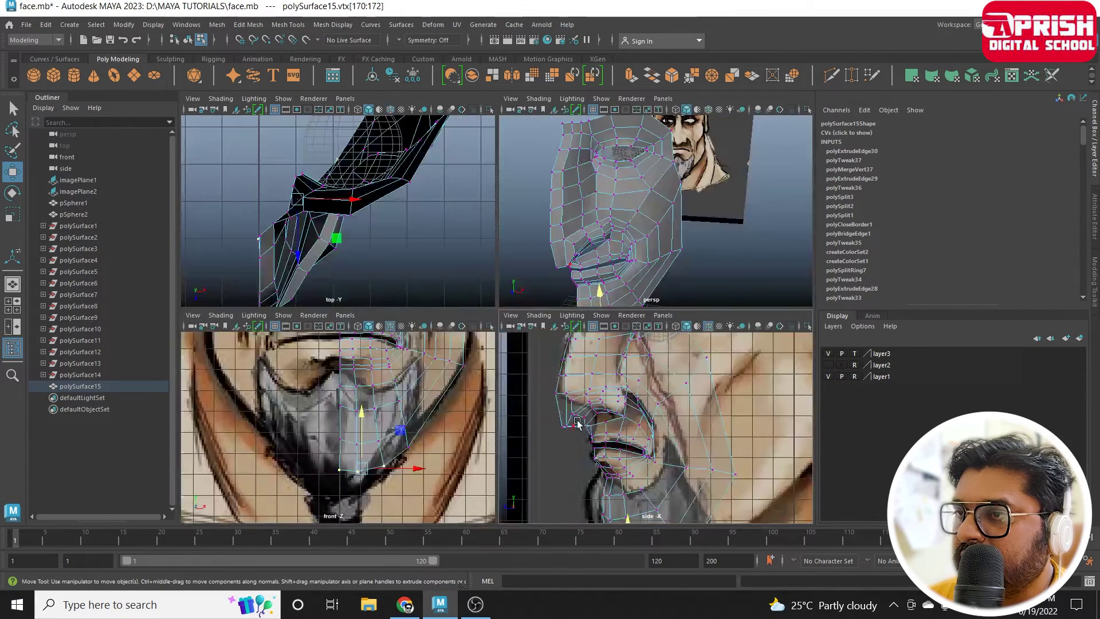
key(space)
alt+middle_drag(595, 483, 535, 398)
scroll(447, 388, up, 2)
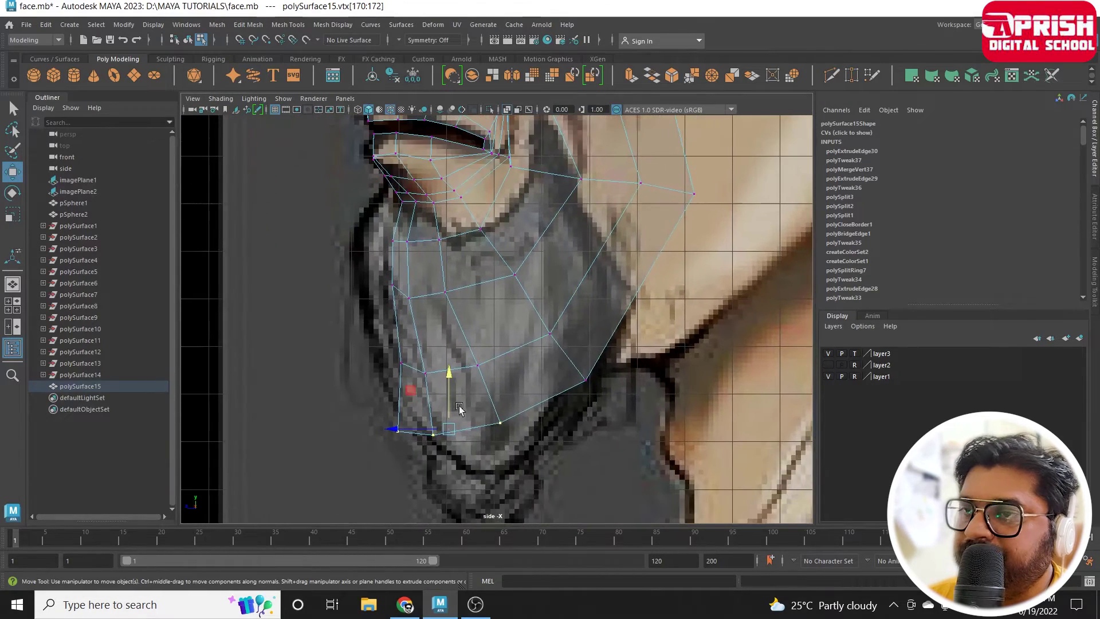
click(378, 447)
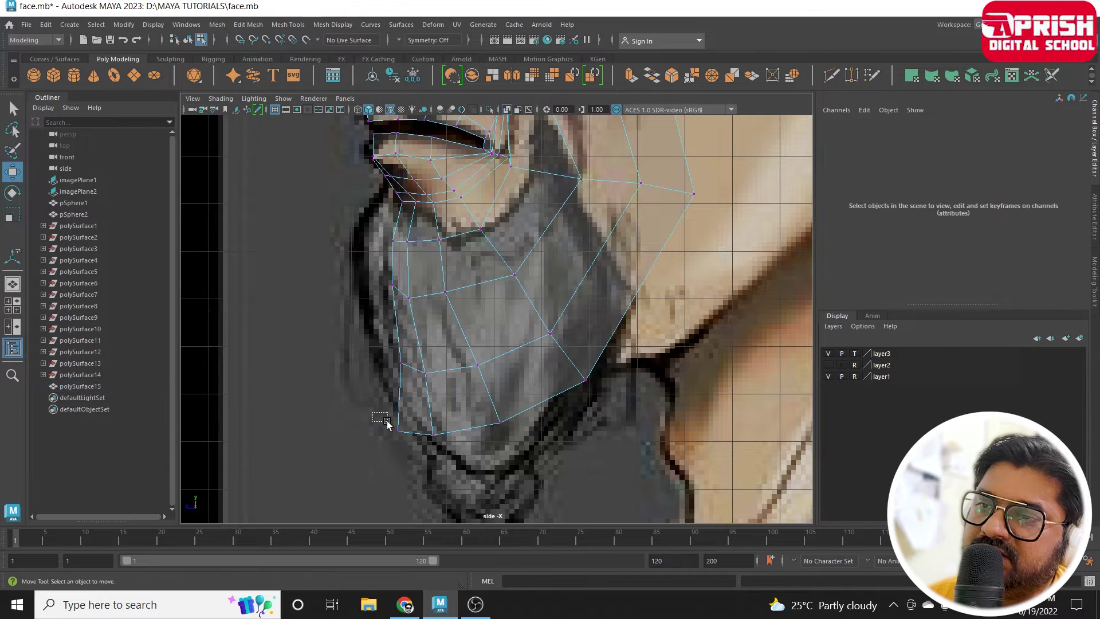
drag(380, 417, 441, 452)
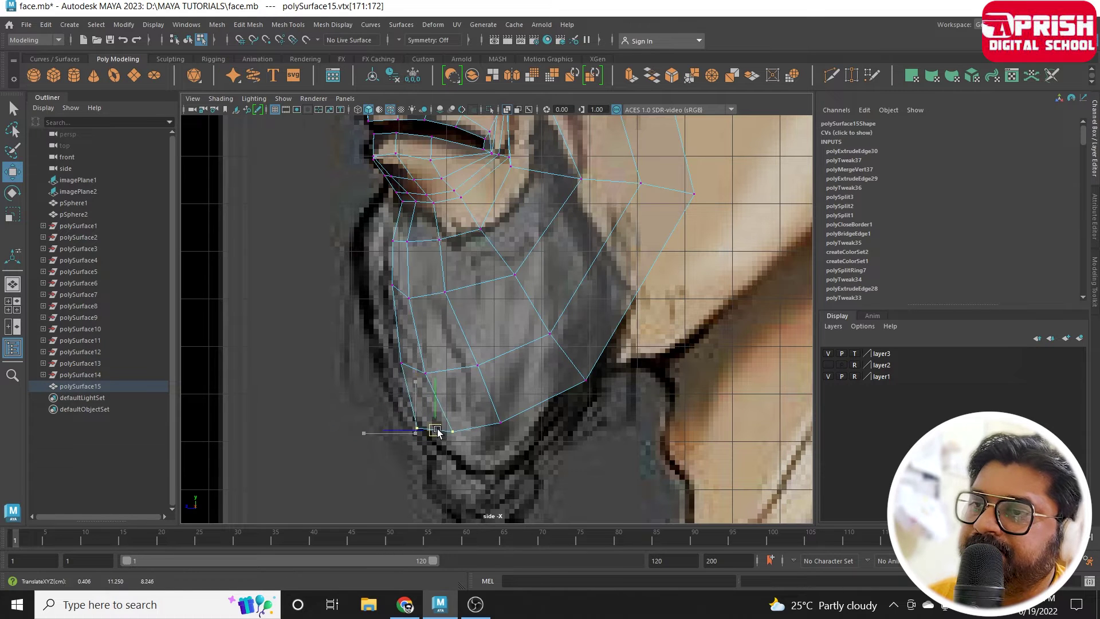
click(417, 430)
drag(417, 430, 426, 430)
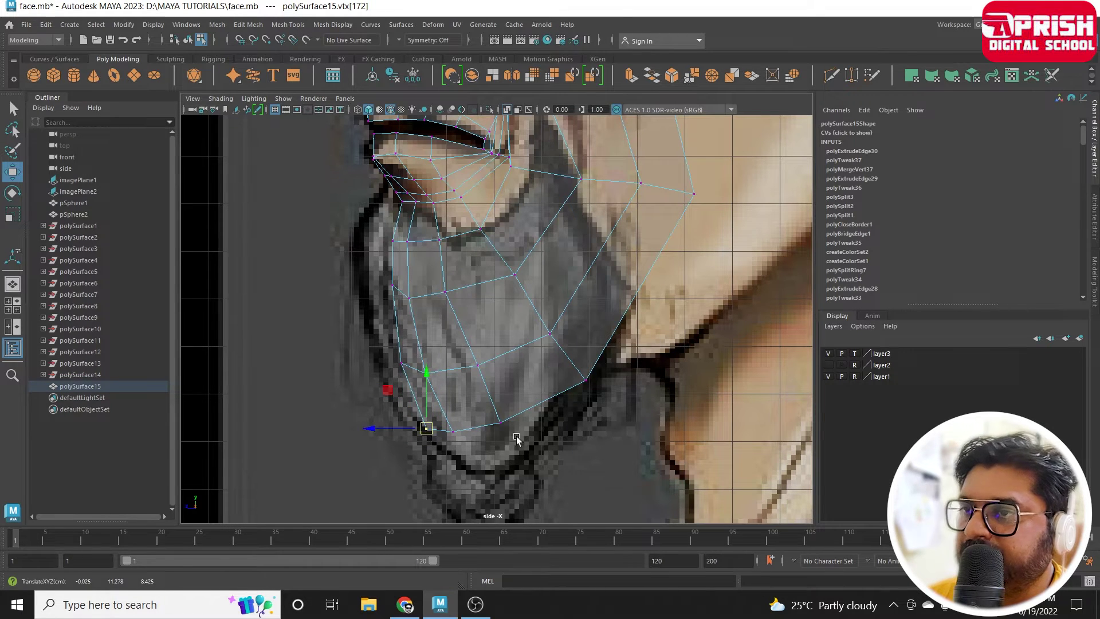
Nudge the other lower jaw vertex up and left onto the profile.
click(501, 421)
scroll(507, 421, down, 3)
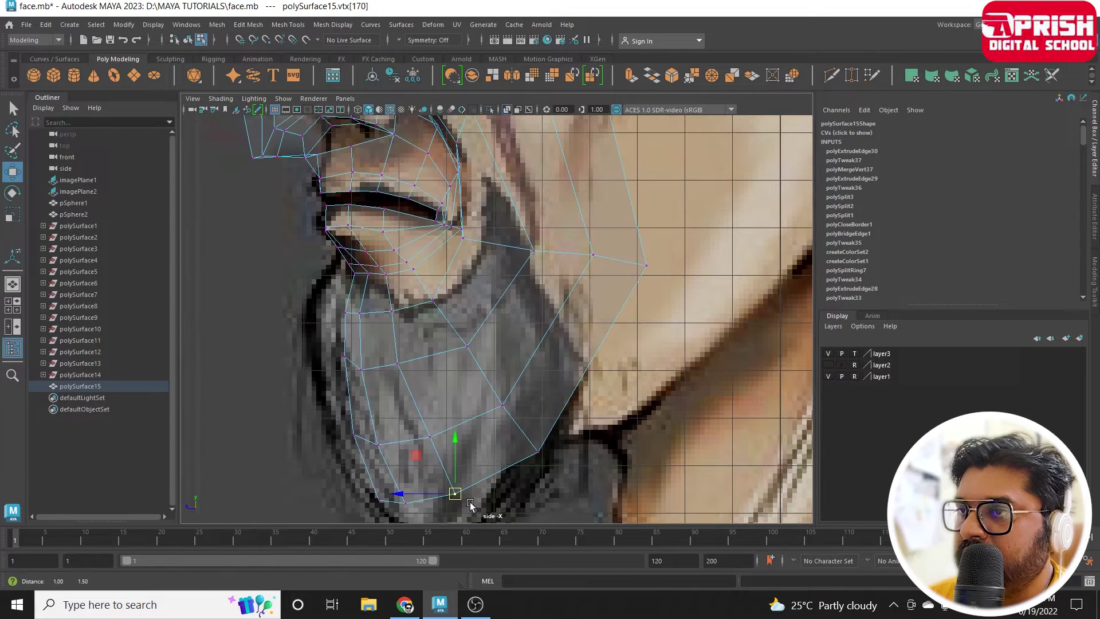
scroll(526, 321, up, 4)
scroll(526, 321, down, 2)
scroll(539, 384, up, 2)
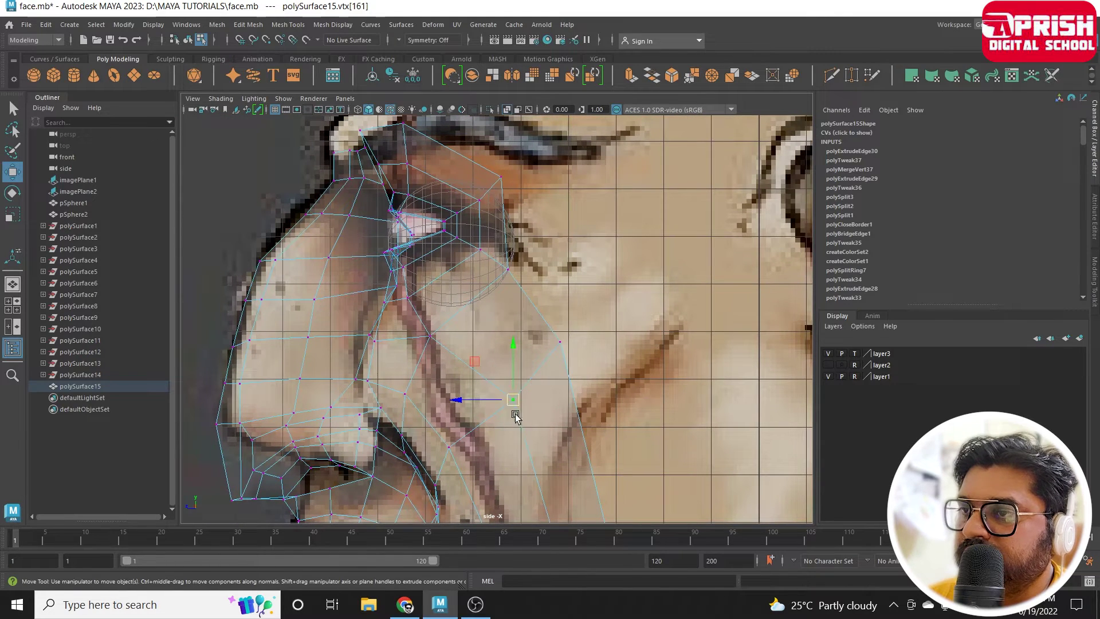
middle_drag(515, 416, 508, 411)
Move the cheek vertices onto the reference's cheek line, then review the mesh in perspective.
click(559, 342)
scroll(596, 330, down, 2)
scroll(629, 318, up, 2)
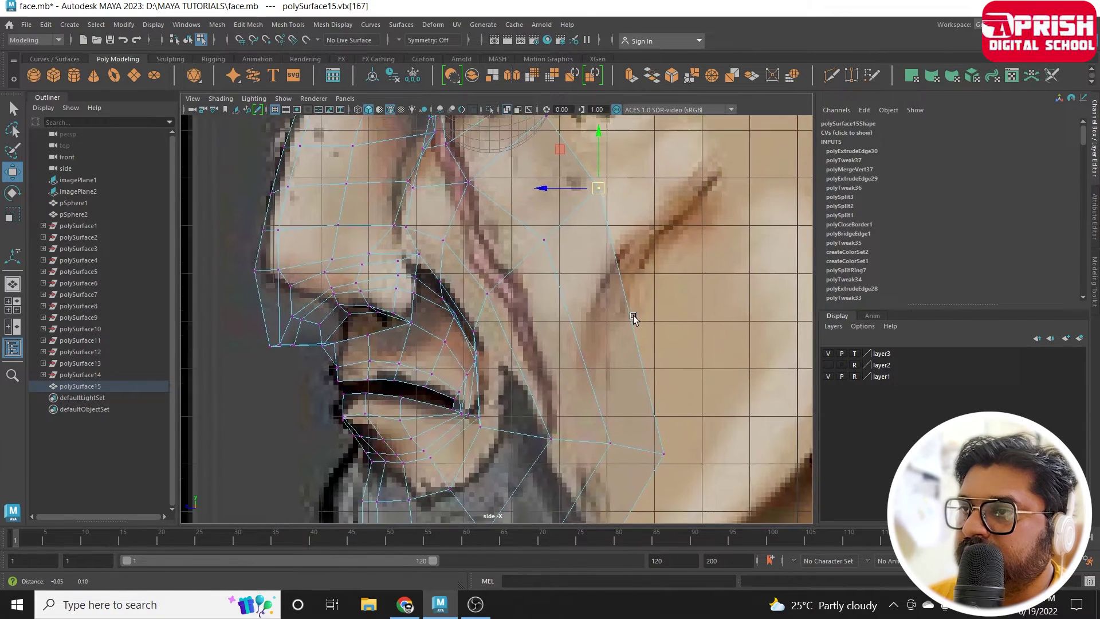
scroll(634, 318, down, 2)
scroll(631, 305, up, 2)
click(484, 271)
drag(484, 270, 497, 285)
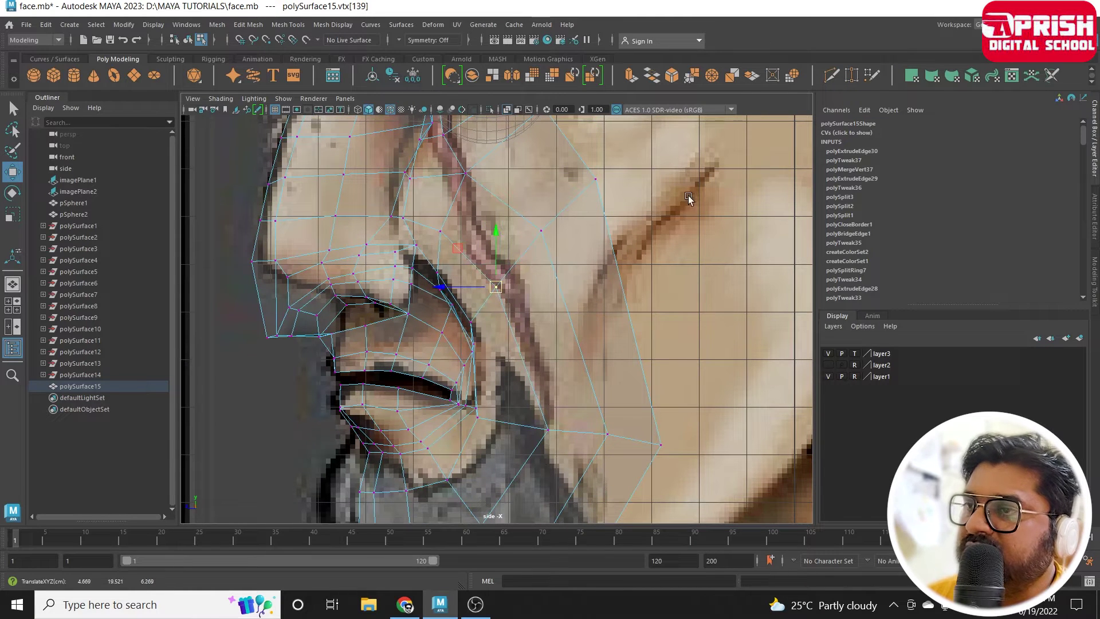
key(space)
key(space)
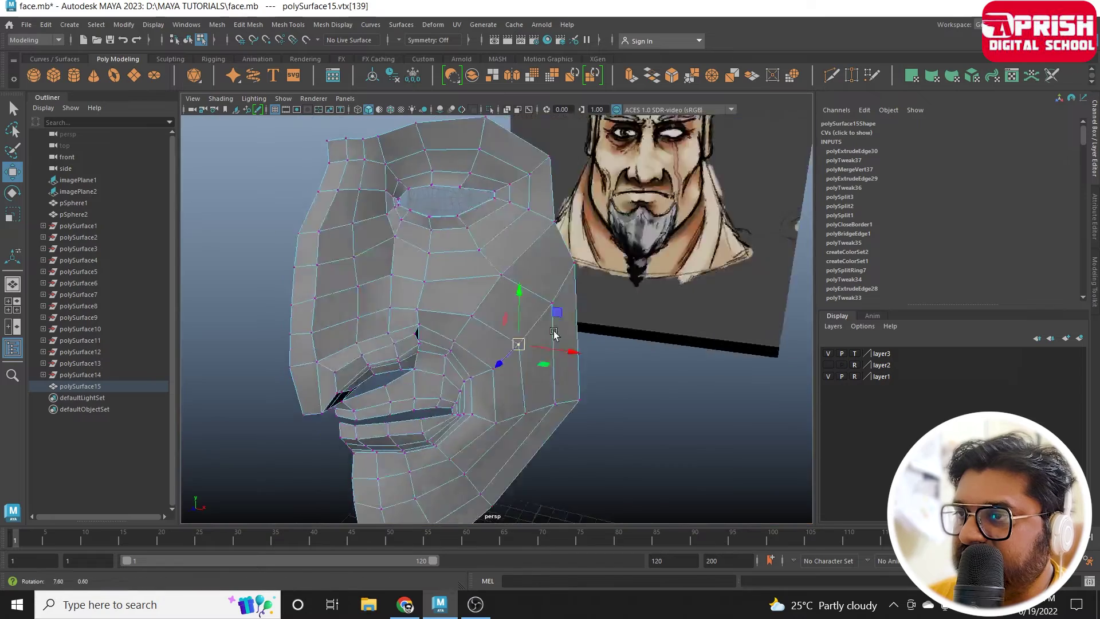
Insert edge loops polySplitRing8 across the cheek and polySplitRing9 along the jaw of polySurface15.
mouse_move(516, 344)
alt+mouse_down()
mouse_move(563, 355)
mouse_move(567, 325)
alt+mouse_up()
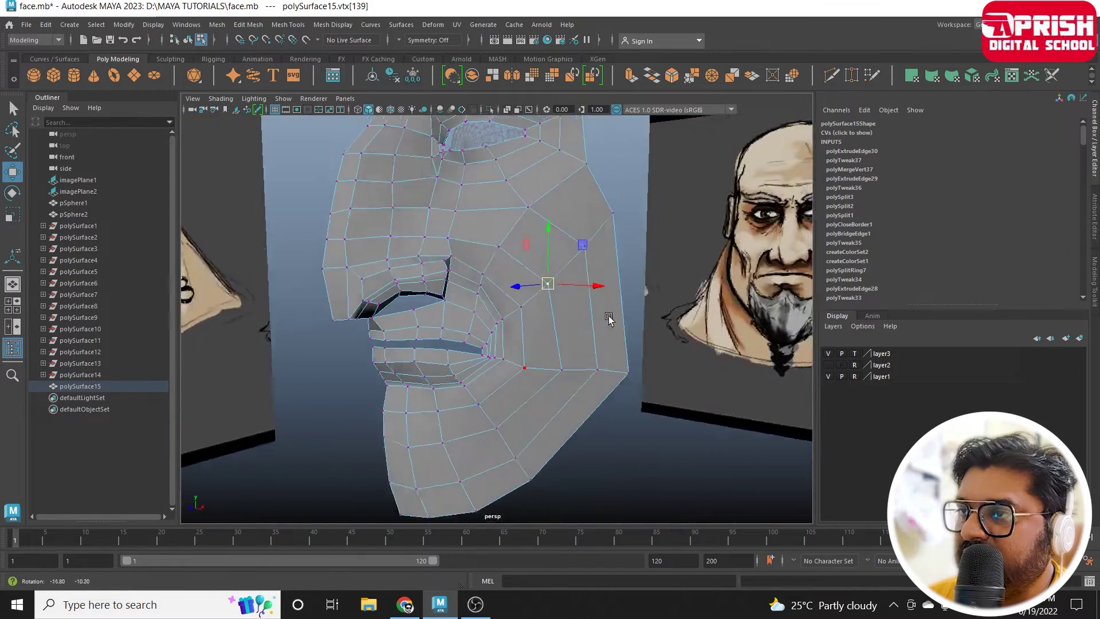
click(288, 24)
click(304, 111)
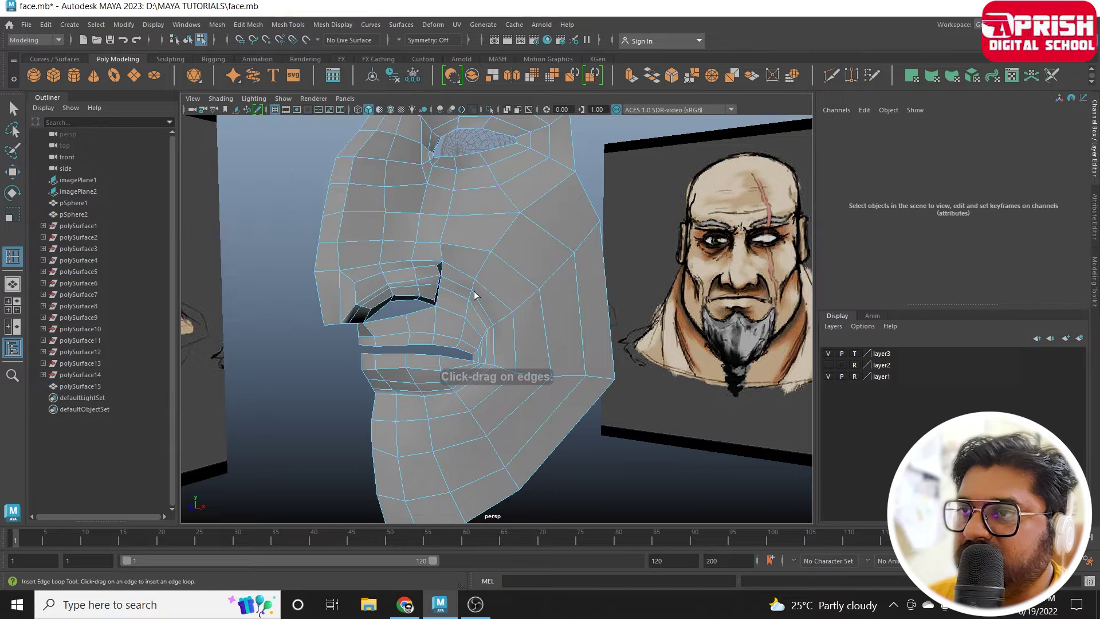
click(546, 339)
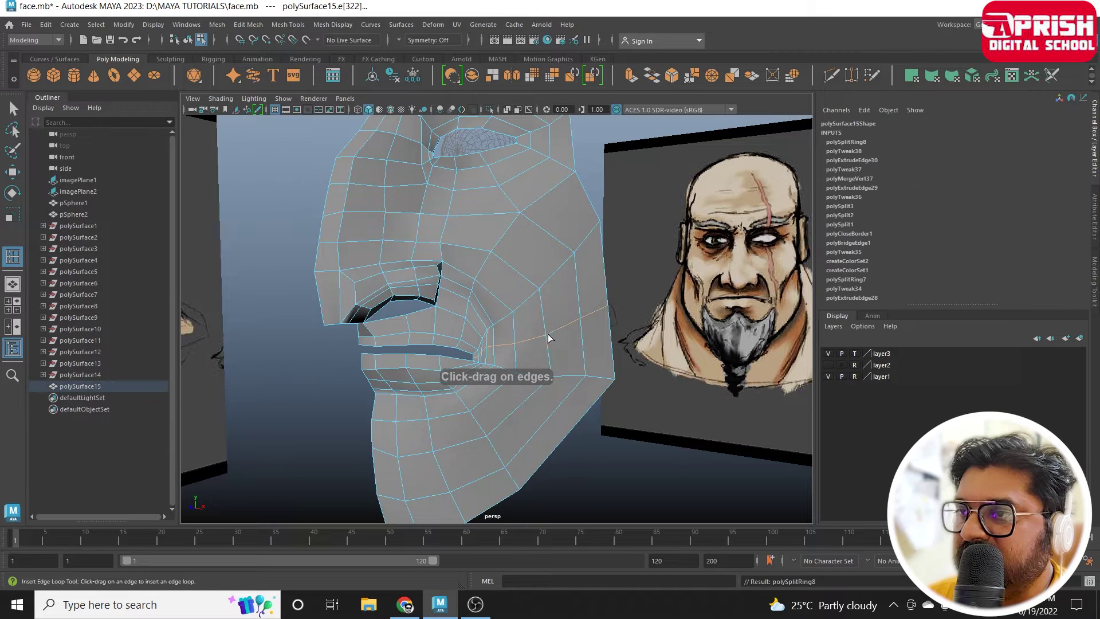
click(515, 417)
key(space)
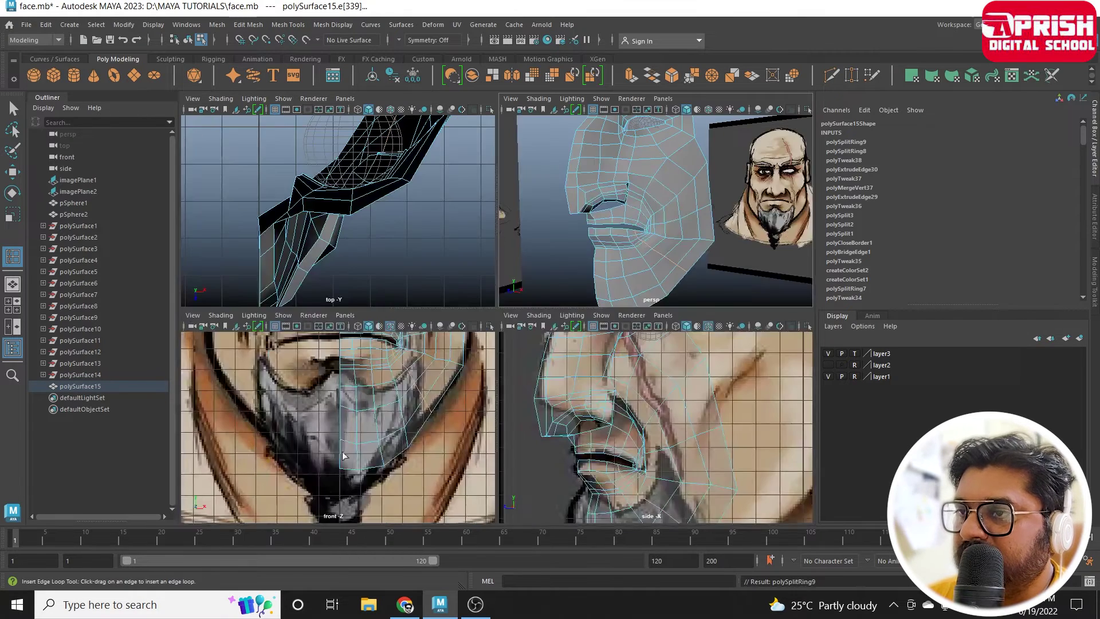
key(space)
scroll(444, 398, up, 3)
scroll(443, 397, up, 2)
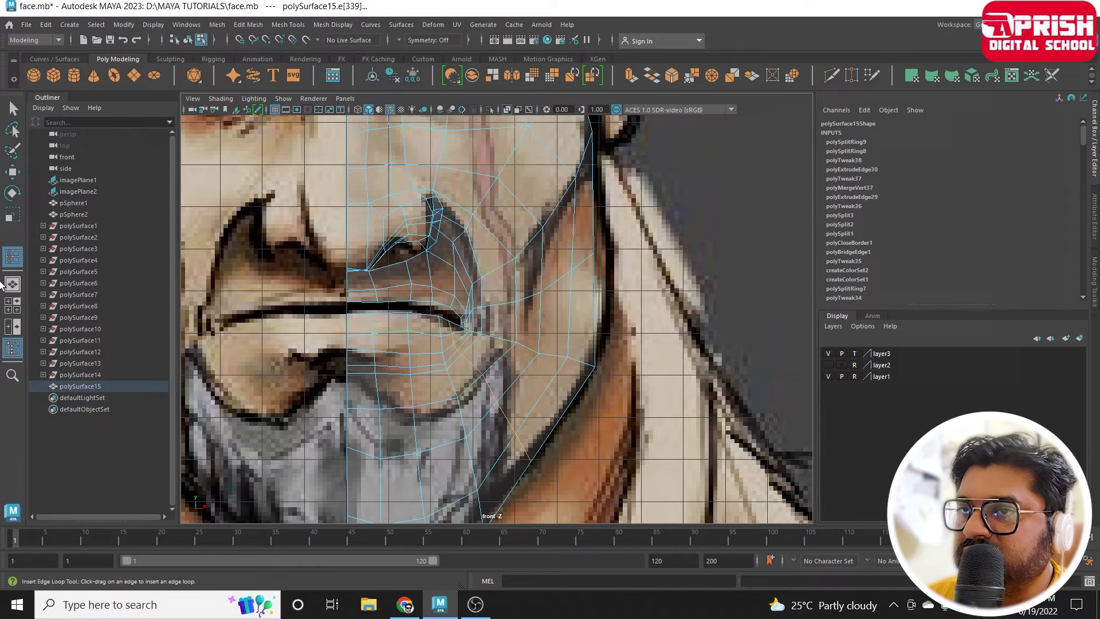
Set up the Move tool in vertex mode on the cheek in the front view.
click(12, 171)
alt+middle_drag(458, 258, 470, 304)
key(F9)
click(497, 225)
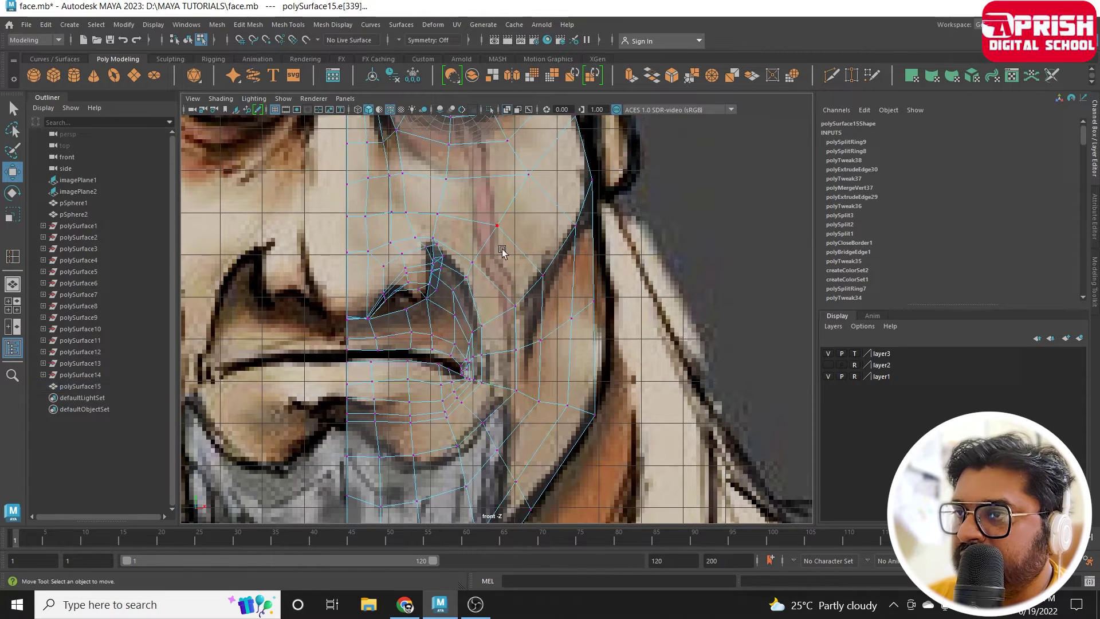
click(502, 252)
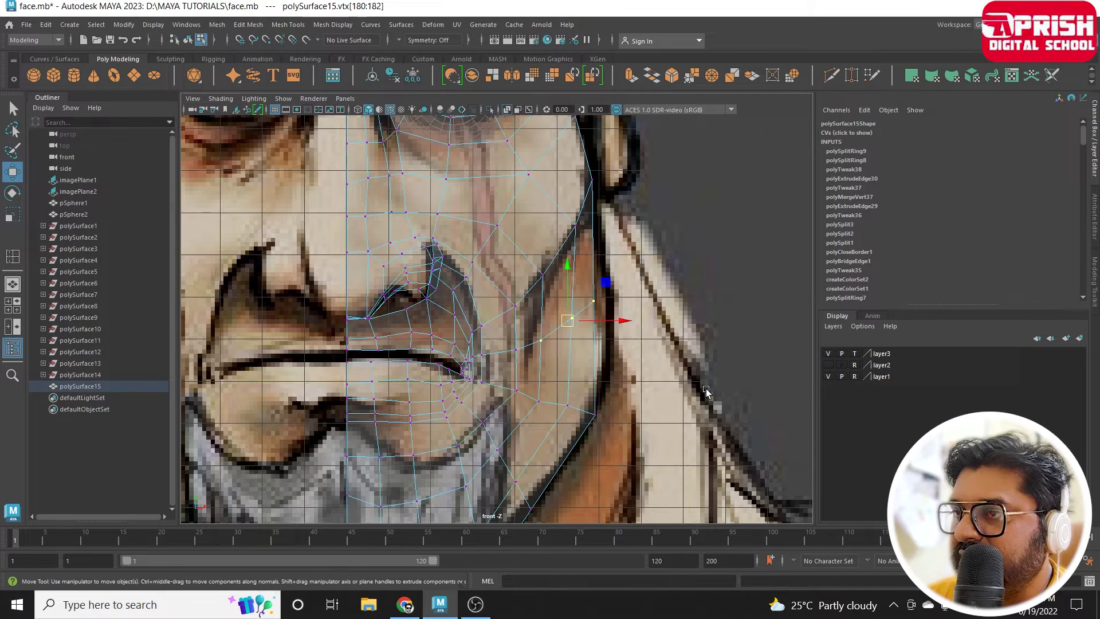
In the side view, move the first new-loop vertices, including vtx[180], onto the reference cheek line.
key(space)
key(space)
mouse_move(661, 352)
alt+middle_down()
mouse_move(655, 459)
mouse_move(638, 387)
mouse_move(682, 378)
mouse_move(670, 376)
alt+middle_up()
click(638, 387)
click(599, 416)
middle_drag(596, 421, 610, 395)
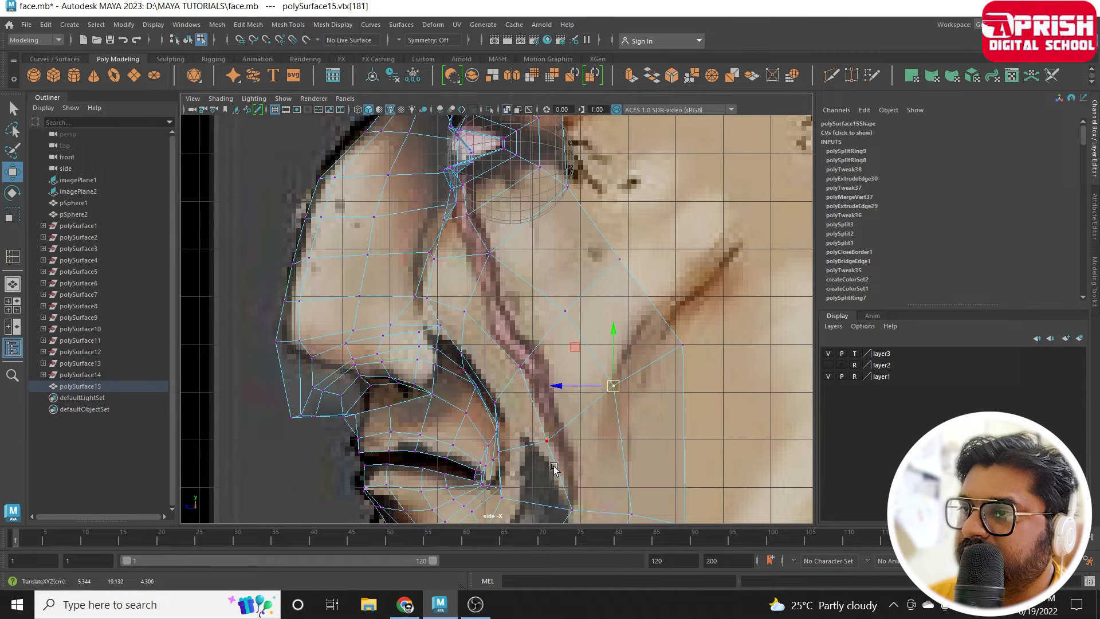
click(528, 433)
click(545, 439)
middle_drag(545, 439, 555, 434)
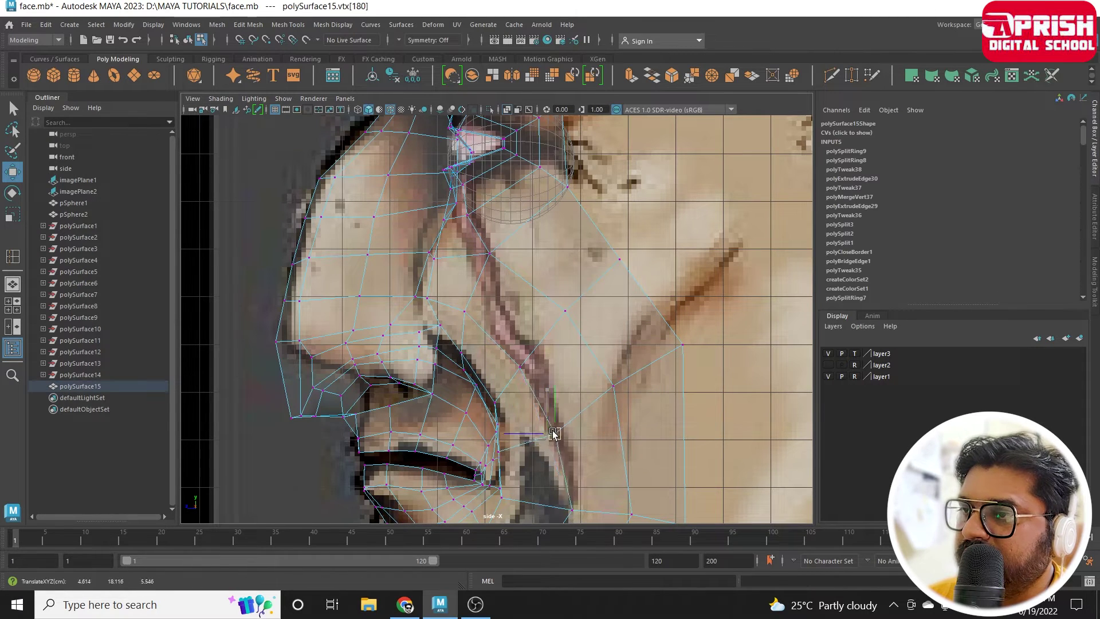
Pull the remaining loop and upper cheek vertices onto the reference cheek line.
click(659, 335)
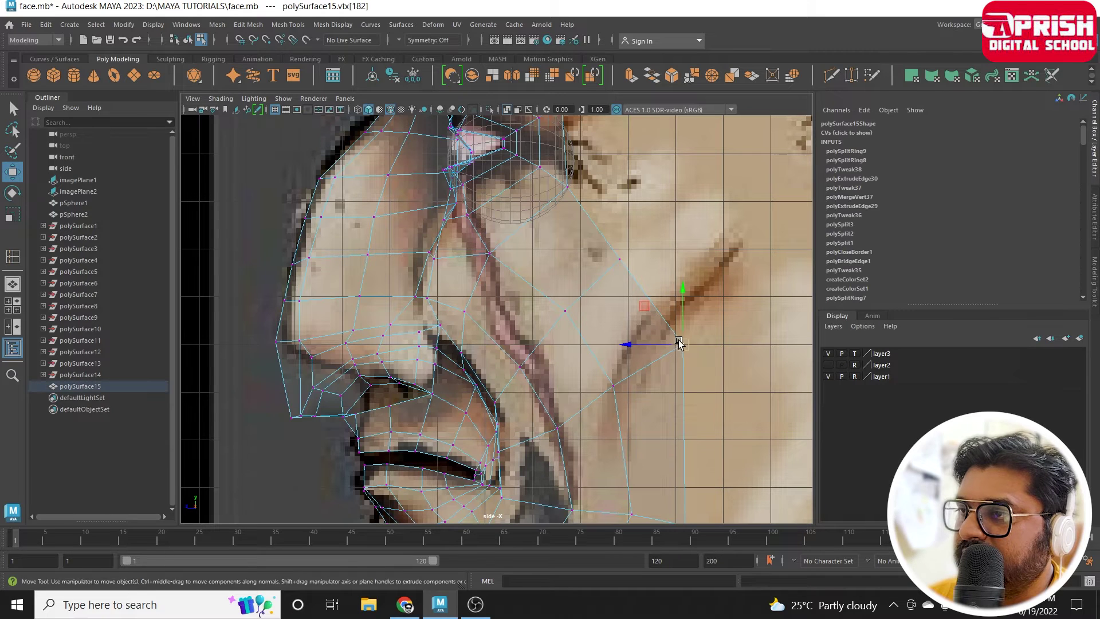
middle_drag(676, 343, 663, 320)
click(625, 394)
middle_drag(626, 396, 622, 374)
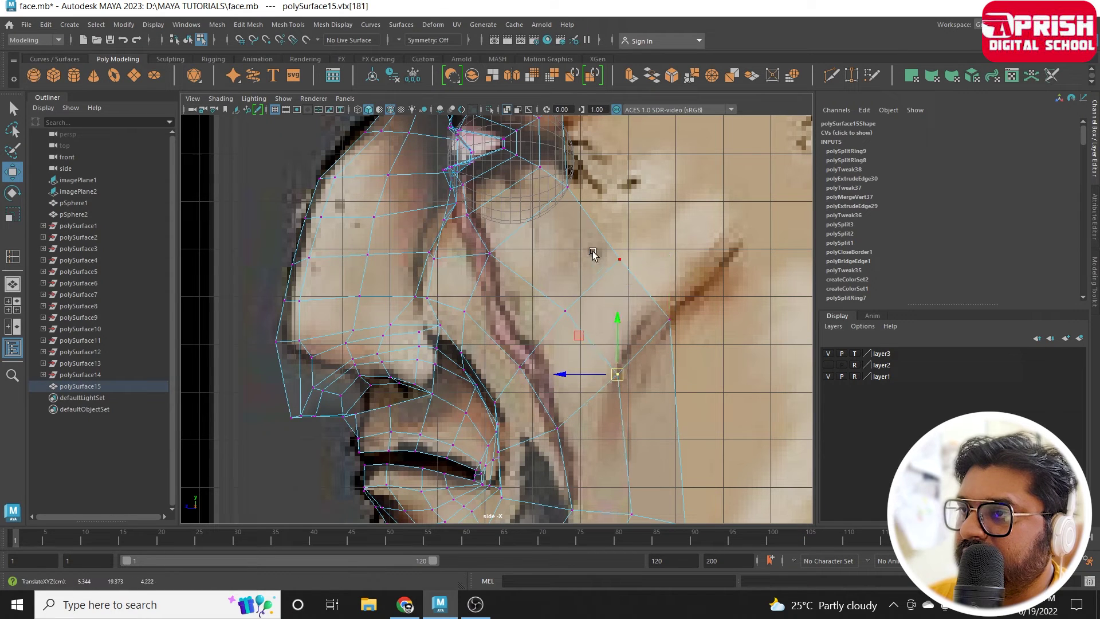
click(619, 259)
middle_drag(621, 261, 628, 254)
Select two vertices beside the nose fold in the perspective view.
click(567, 311)
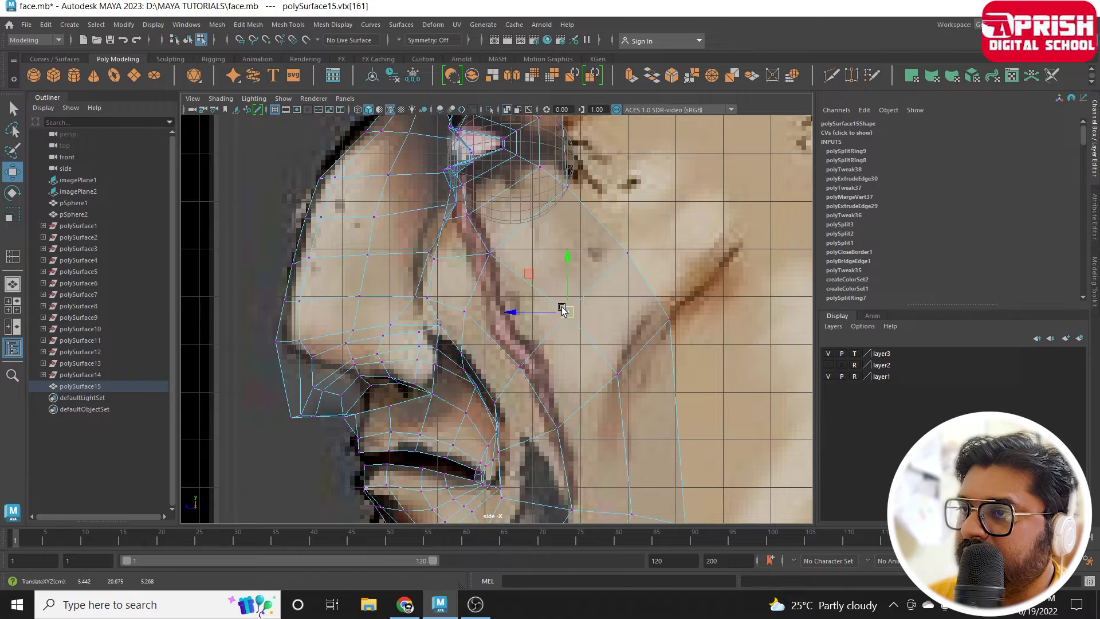
drag(651, 277, 680, 239)
alt+drag(623, 288, 607, 294)
shift+click(566, 279)
Push the lower outer cheek vertices outward along X in perspective.
click(544, 341)
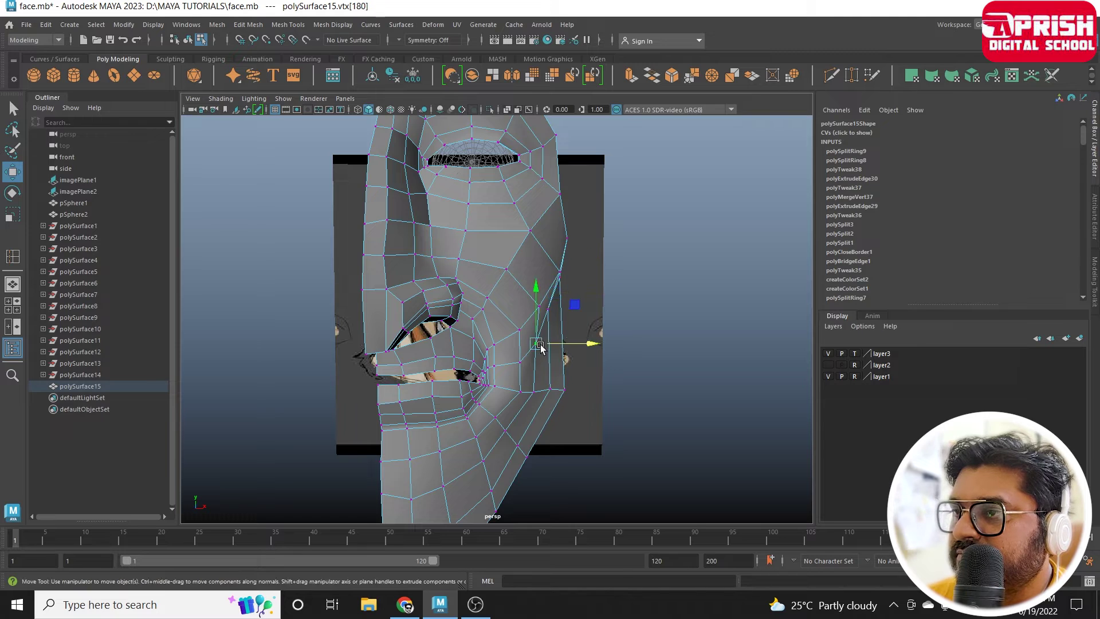
drag(585, 342, 572, 346)
alt+drag(653, 361, 560, 381)
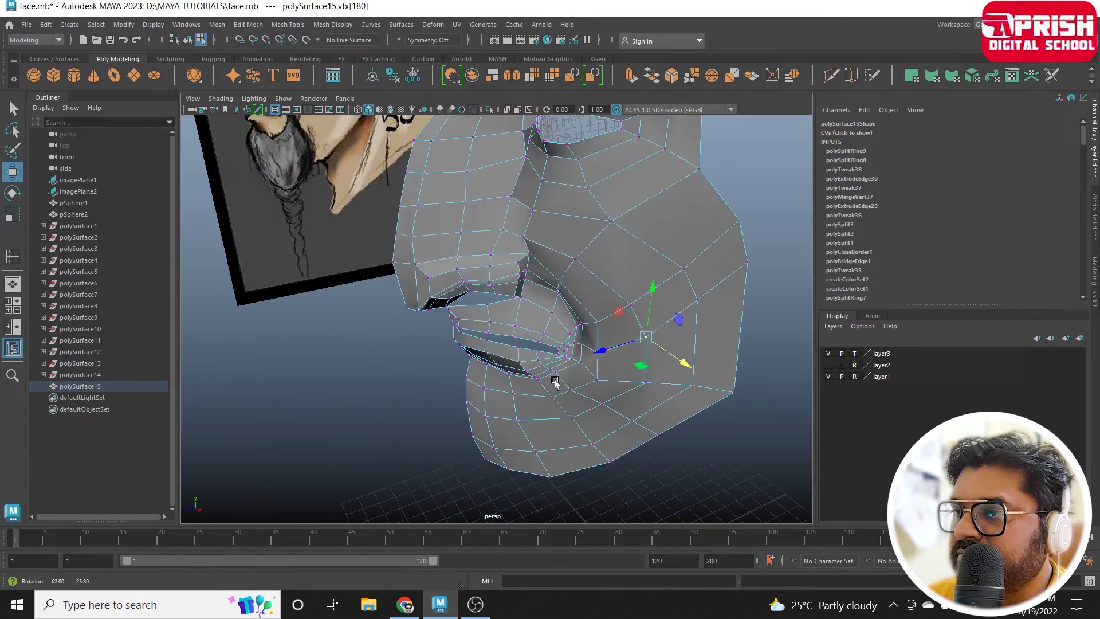
mouse_move(644, 335)
mouse_down()
mouse_move(630, 309)
mouse_move(639, 257)
mouse_up()
click(613, 293)
click(613, 280)
click(562, 326)
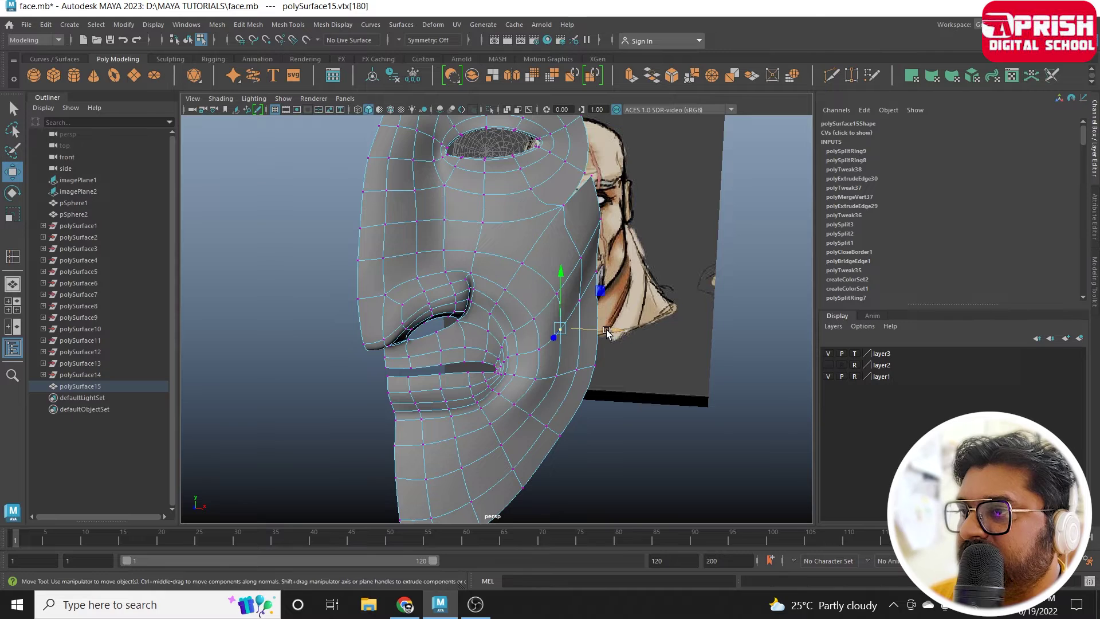
drag(606, 331, 629, 298)
Push the middle and upper outer cheek vertices and the cheek edge outward along X.
click(578, 297)
click(590, 259)
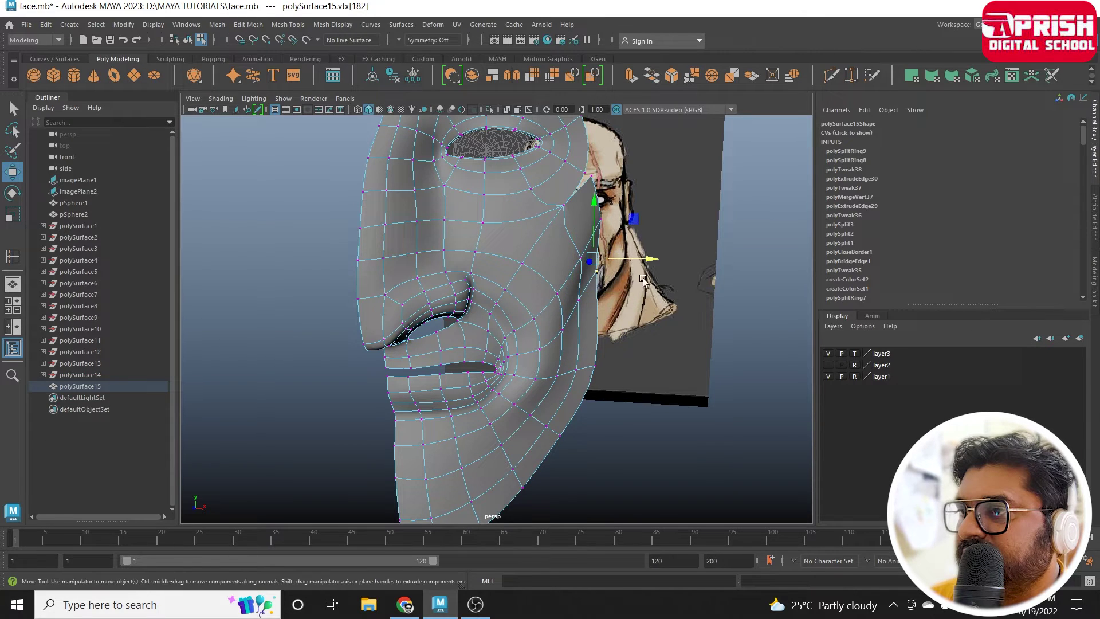
drag(624, 259, 641, 259)
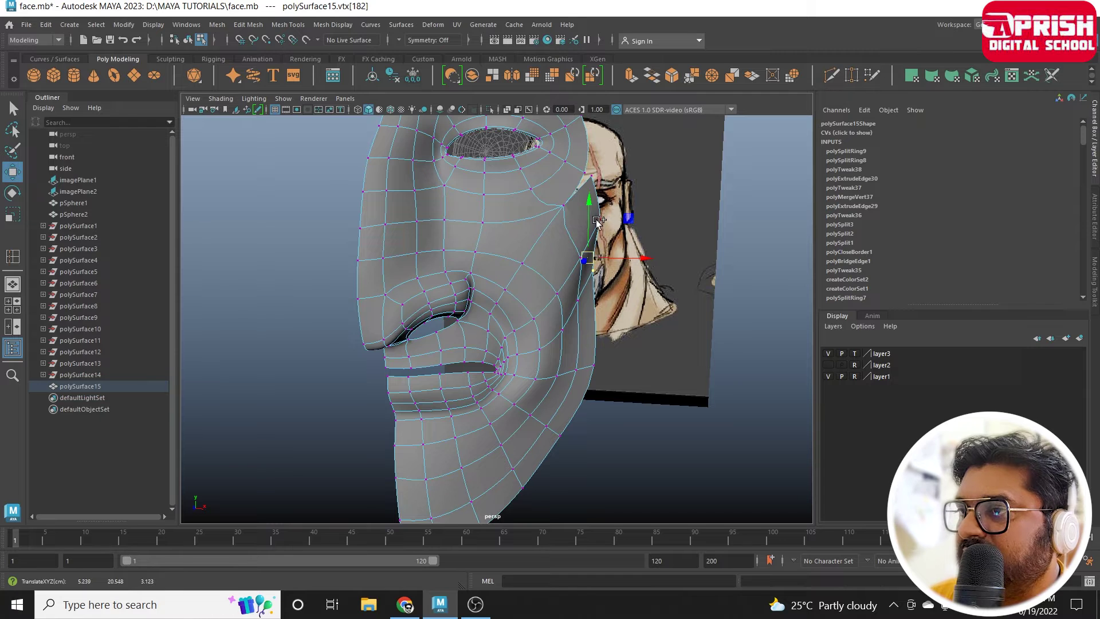
drag(598, 220, 572, 261)
drag(636, 240, 639, 242)
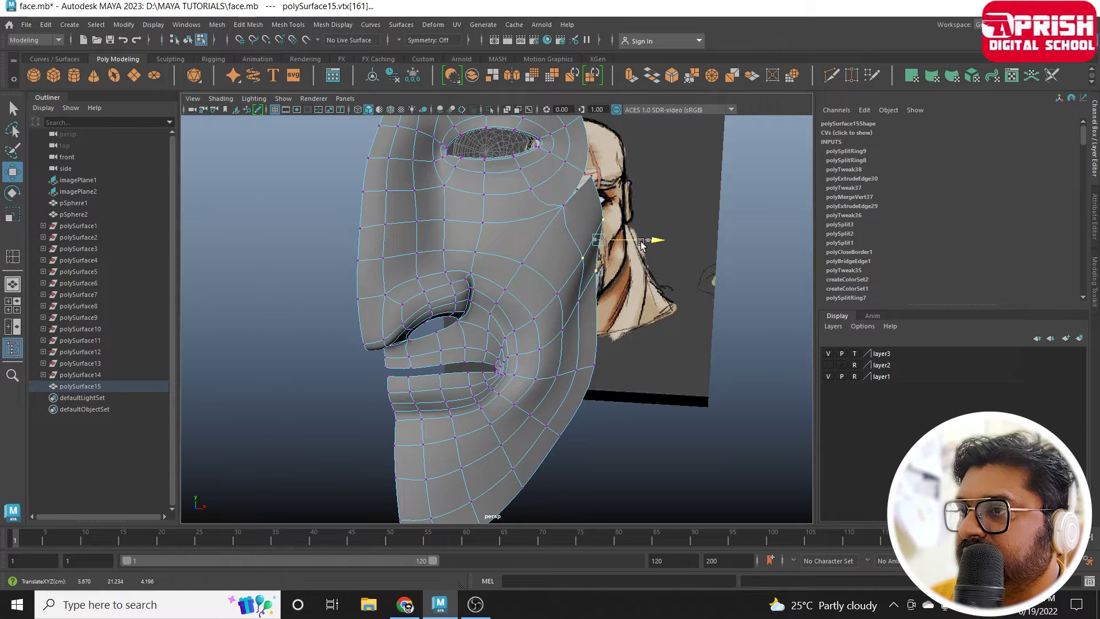
alt+drag(643, 376, 628, 355)
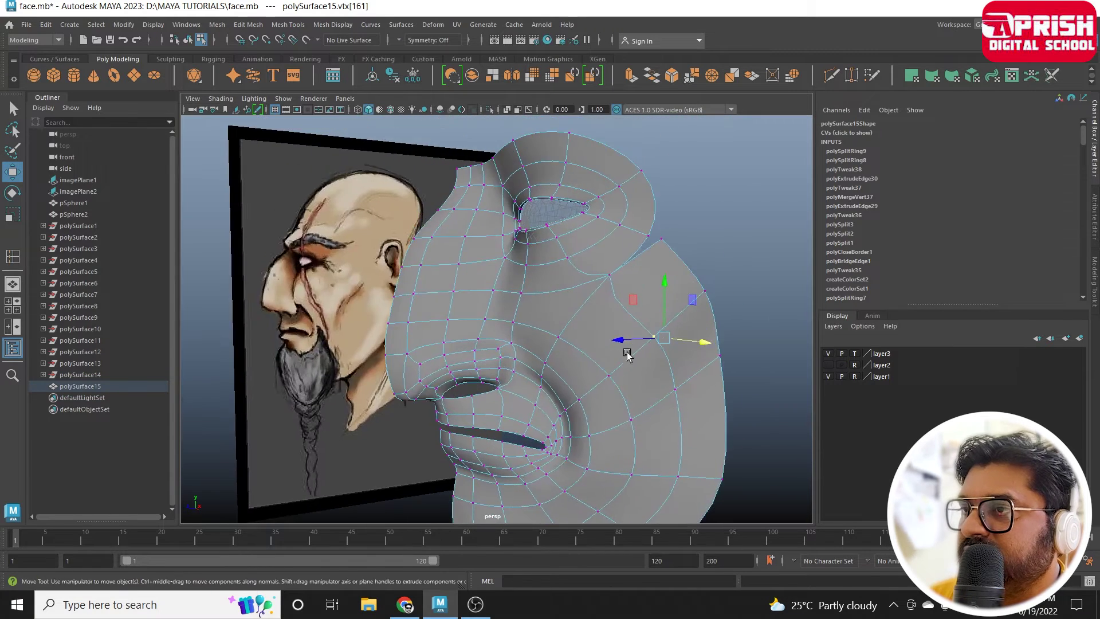
click(651, 232)
Merge the eye-socket vertices (polyMergeVert38, 0.01 threshold) and reselect polySurface15 in object mode.
click(691, 75)
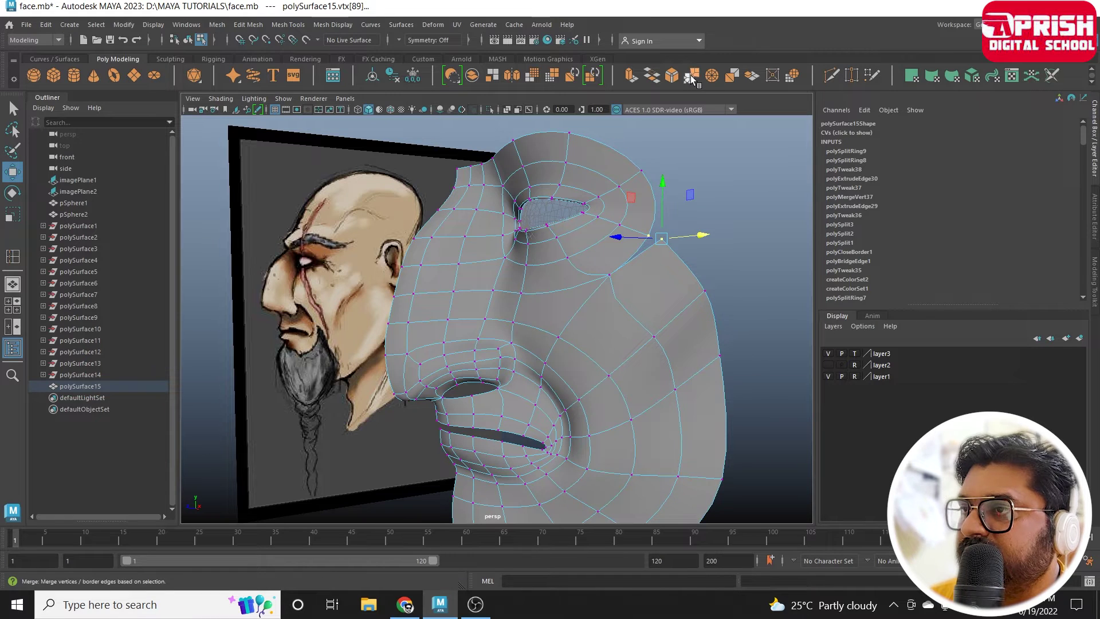
mouse_move(668, 288)
alt+mouse_down()
mouse_move(664, 313)
mouse_move(611, 299)
mouse_move(596, 263)
alt+mouse_up()
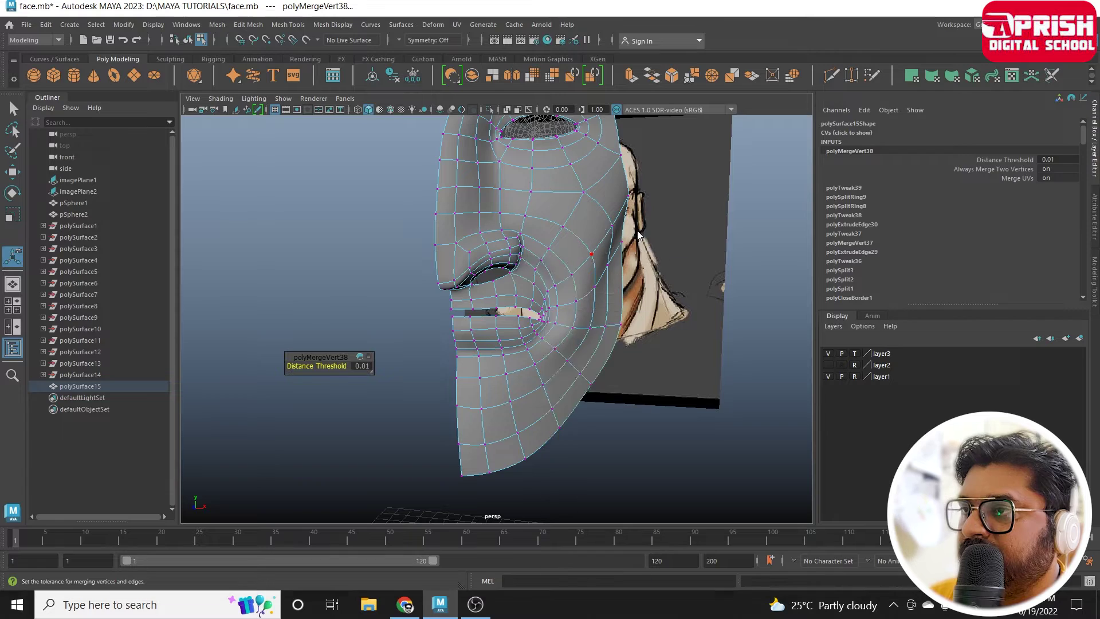
key(q)
click(648, 352)
mouse_move(648, 352)
alt+mouse_down()
mouse_move(557, 389)
mouse_move(564, 324)
mouse_move(667, 406)
mouse_move(532, 335)
alt+mouse_up()
click(532, 336)
Duplicate the half-face and mirror the copy with Scale X -1.
drag(495, 387, 495, 418)
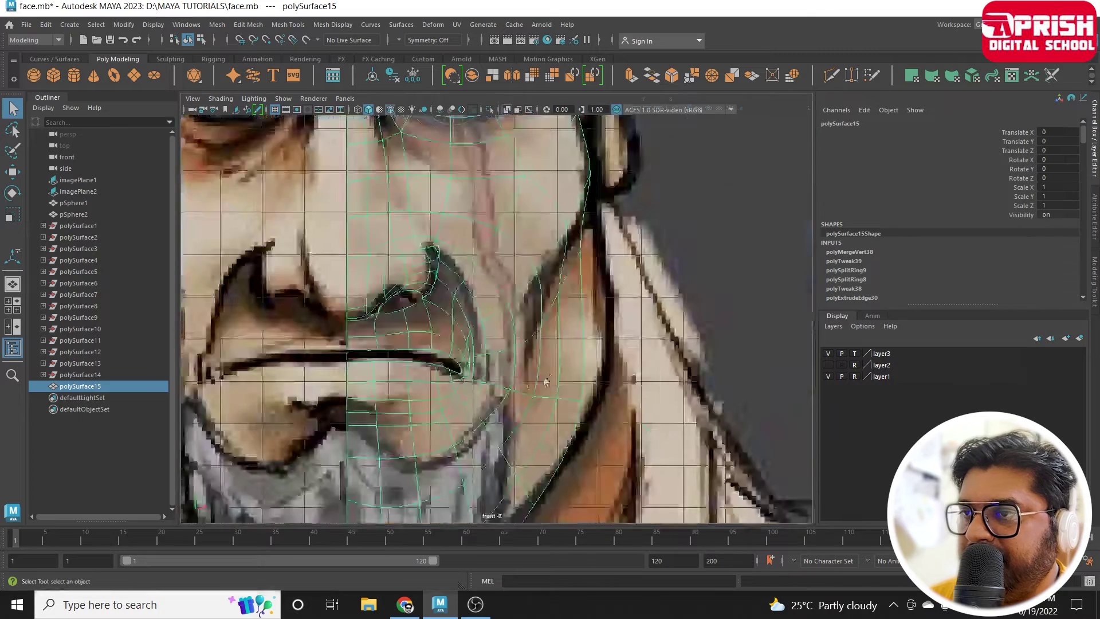
scroll(569, 375, down, 3)
scroll(568, 374, down, 1)
scroll(568, 374, down, 1)
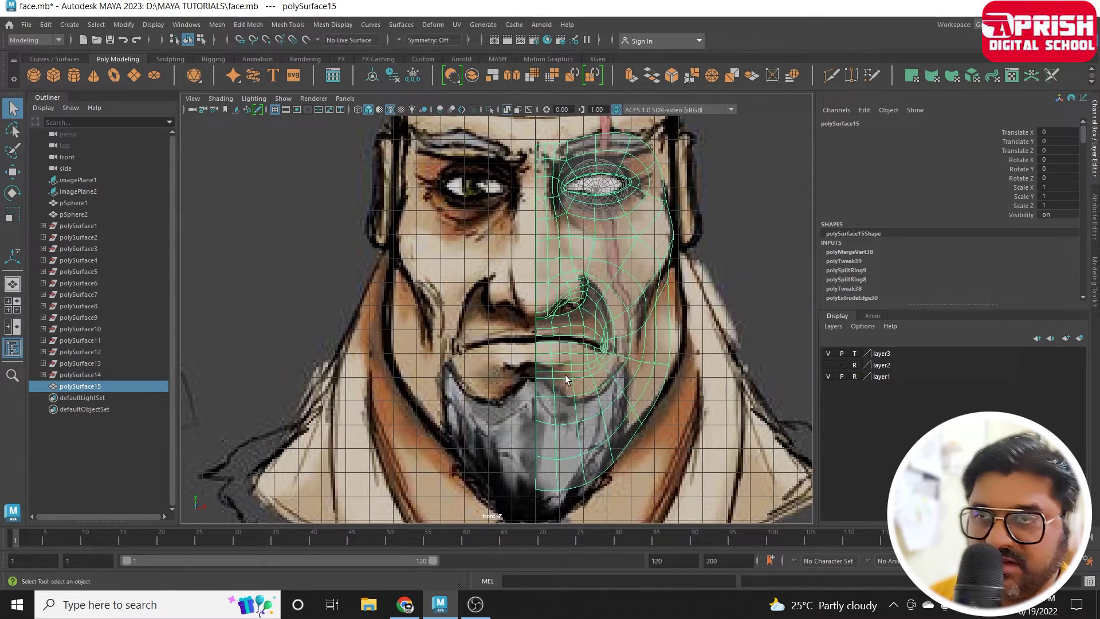
click(14, 171)
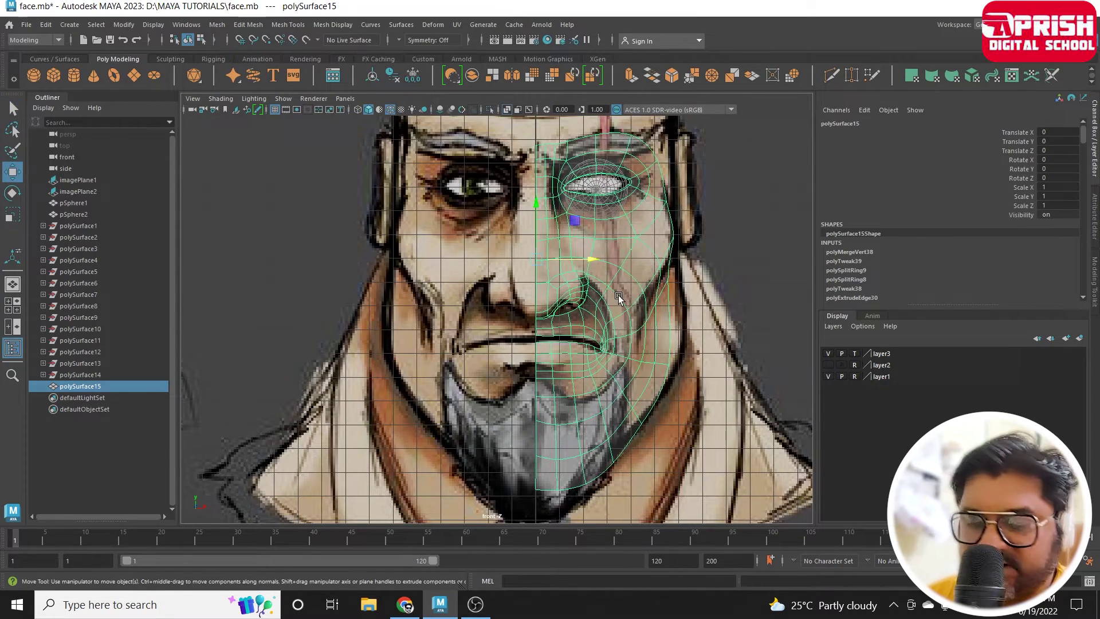
key(ctrl+d)
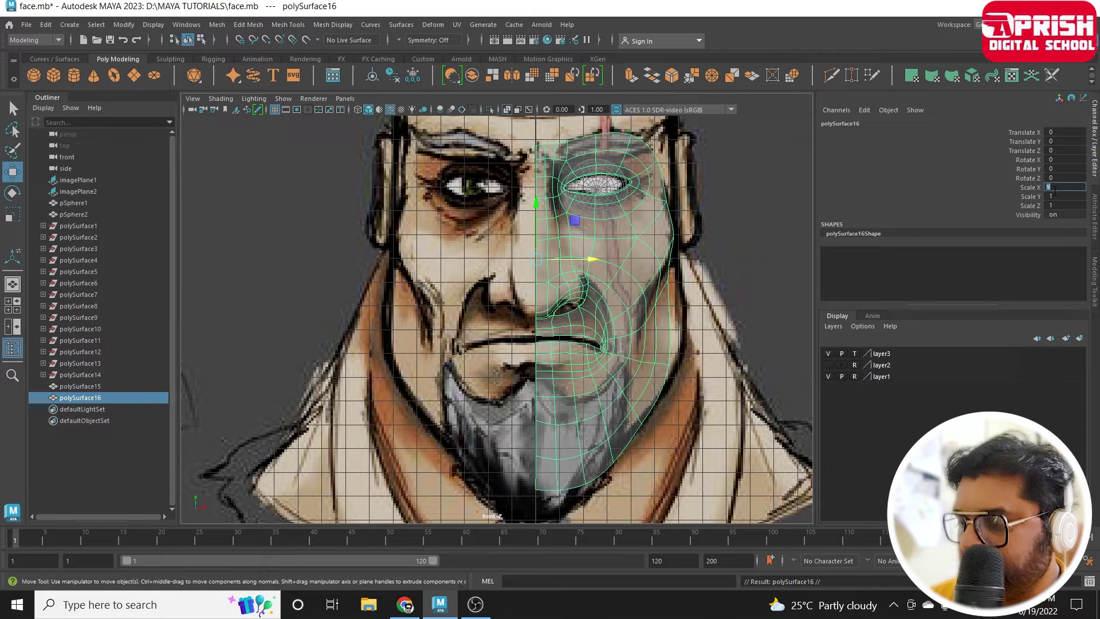
text(-1)
key(Return)
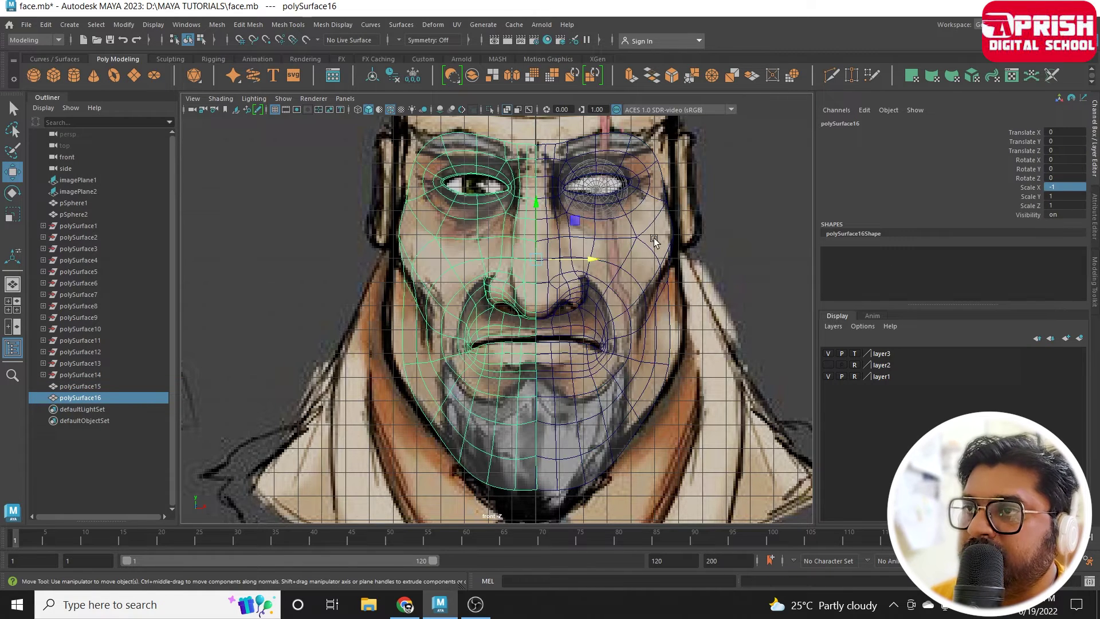
Combine both halves into one mesh, polySurface17, and turn off X-Ray.
shift+click(654, 241)
click(473, 80)
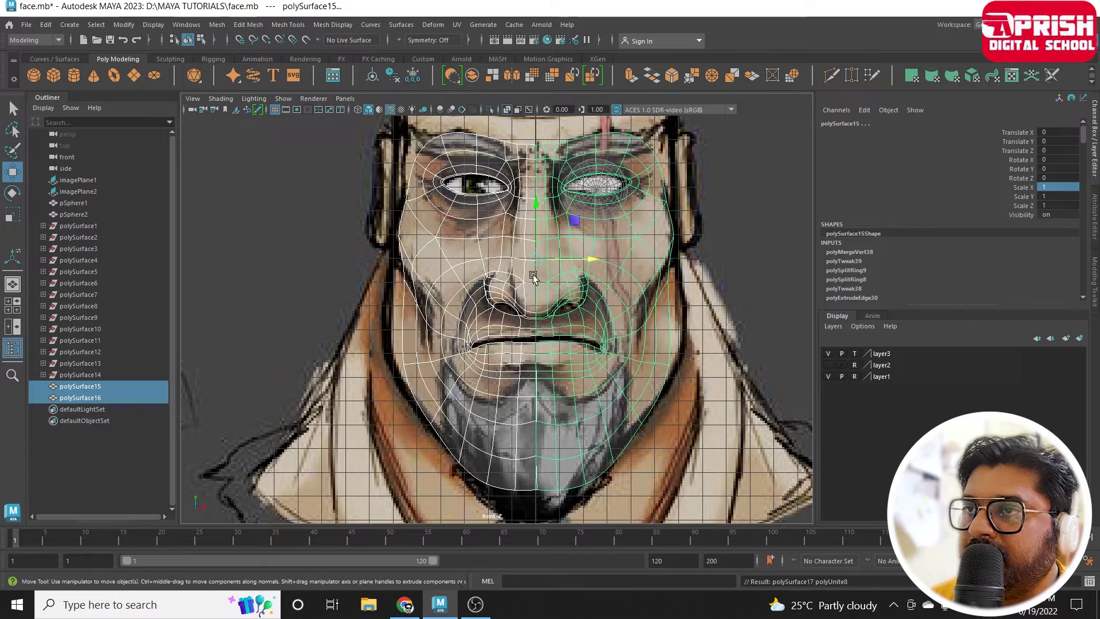
click(221, 99)
click(240, 215)
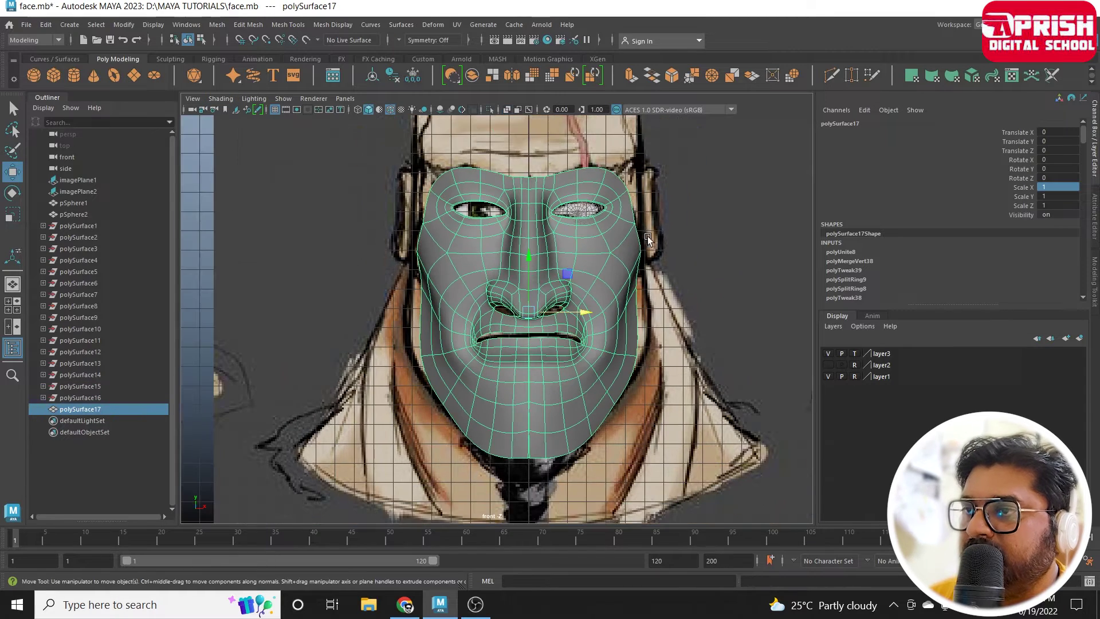
Frame the lower face in the front view and enter vertex mode.
alt+middle_drag(648, 239, 654, 213)
click(690, 325)
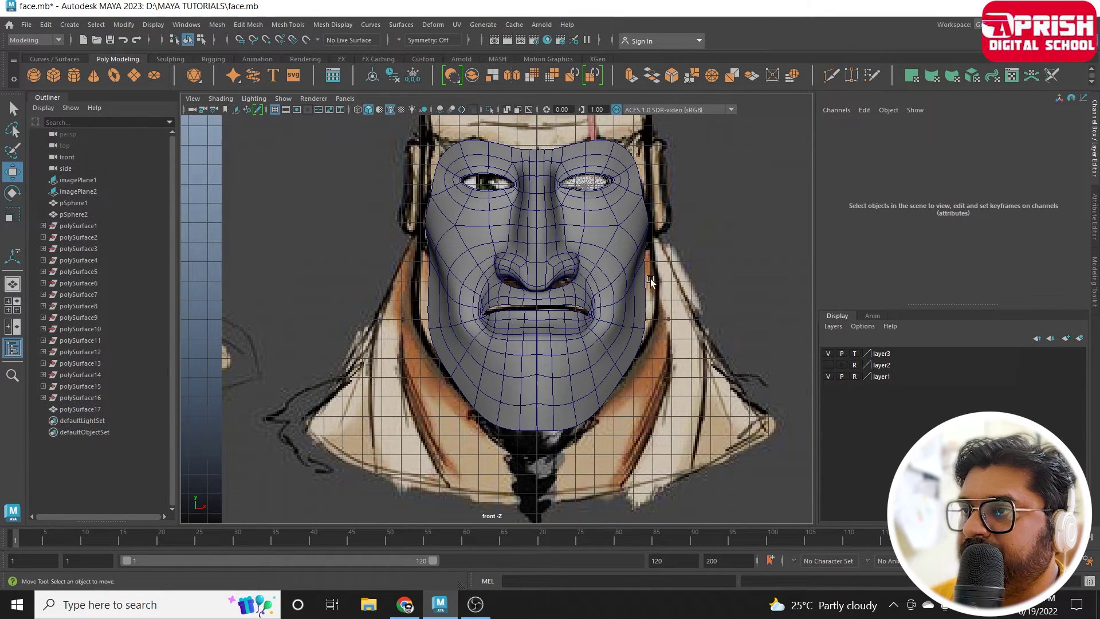
scroll(651, 278, up, 3)
scroll(649, 287, up, 3)
scroll(631, 231, up, 2)
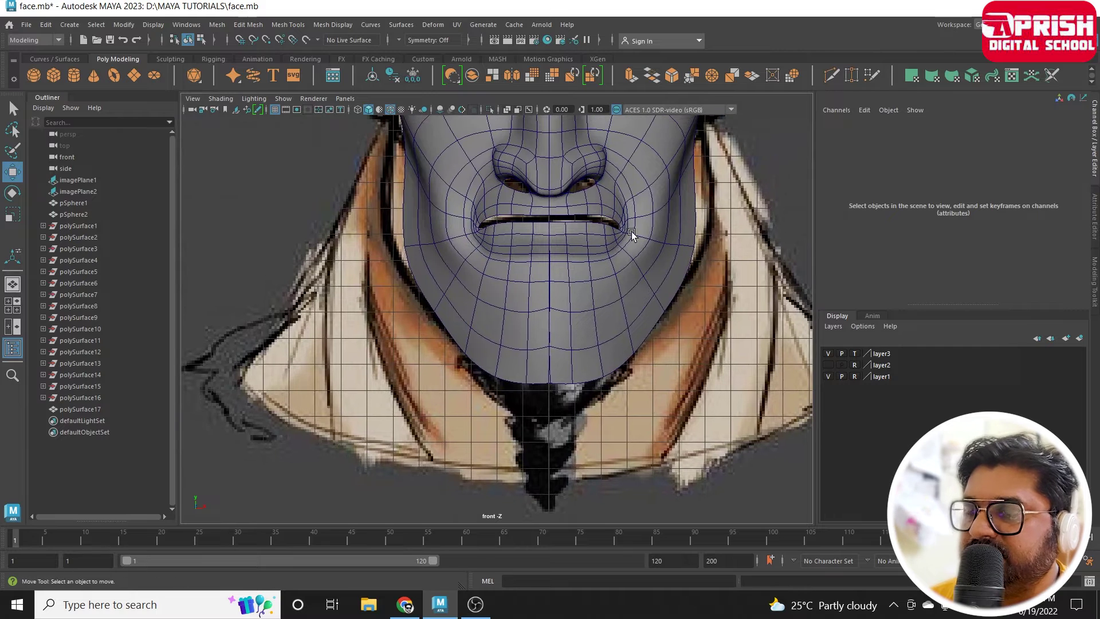
right_drag(524, 298, 455, 263)
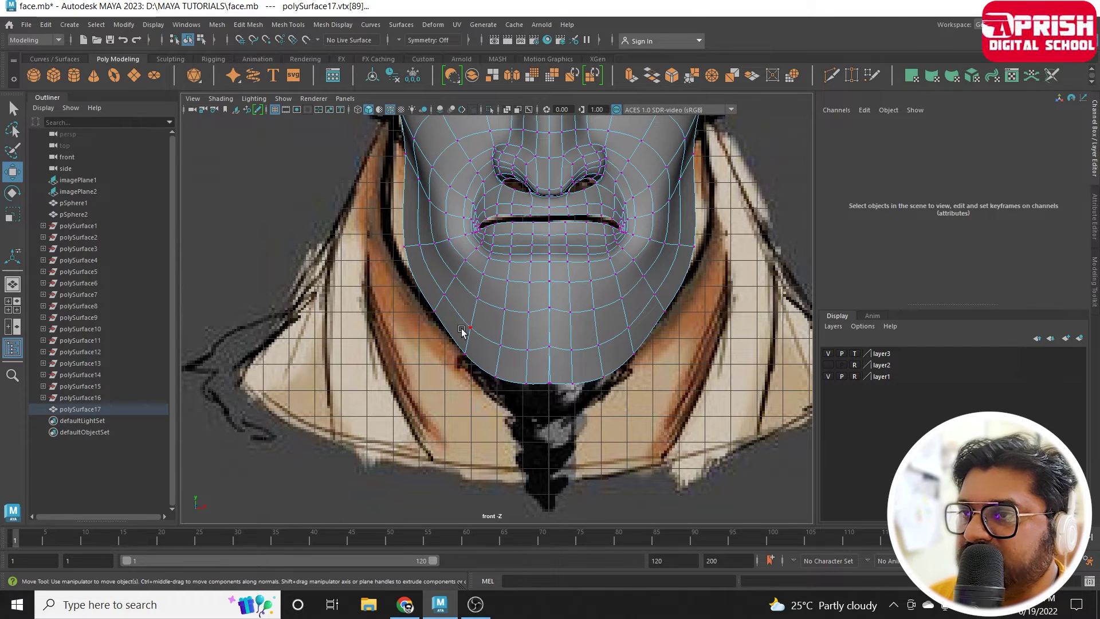
In the side view, raise the chin edge and jaw vertices toward the beard outline.
key(space)
key(space)
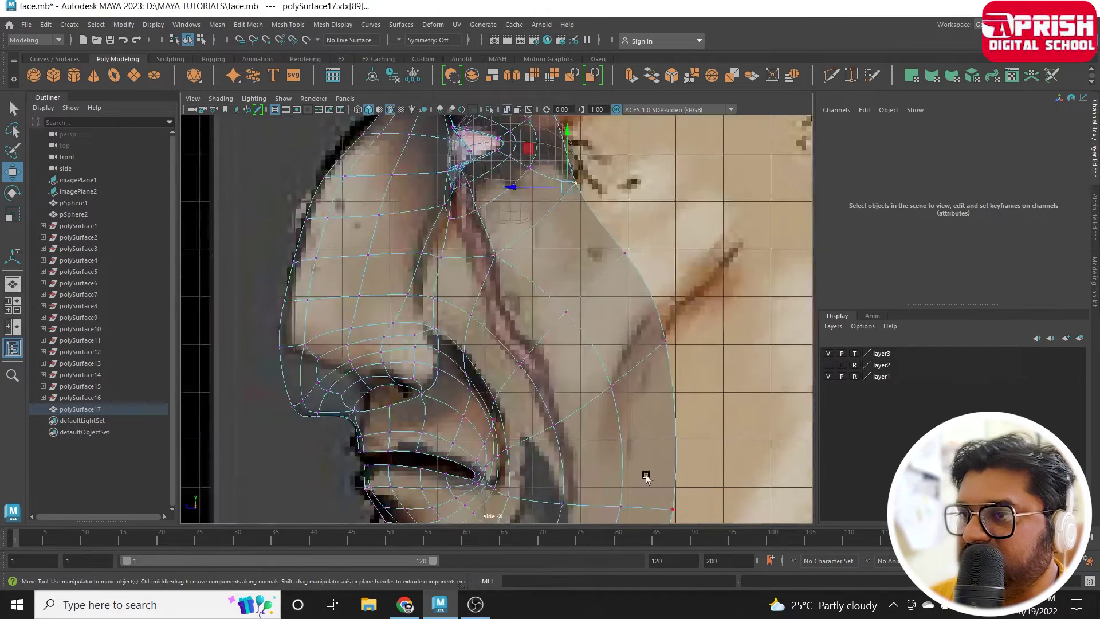
mouse_move(643, 476)
alt+middle_down()
mouse_move(619, 491)
mouse_move(594, 404)
mouse_move(594, 416)
alt+middle_up()
mouse_move(411, 321)
mouse_down()
mouse_move(519, 383)
mouse_move(479, 334)
mouse_up()
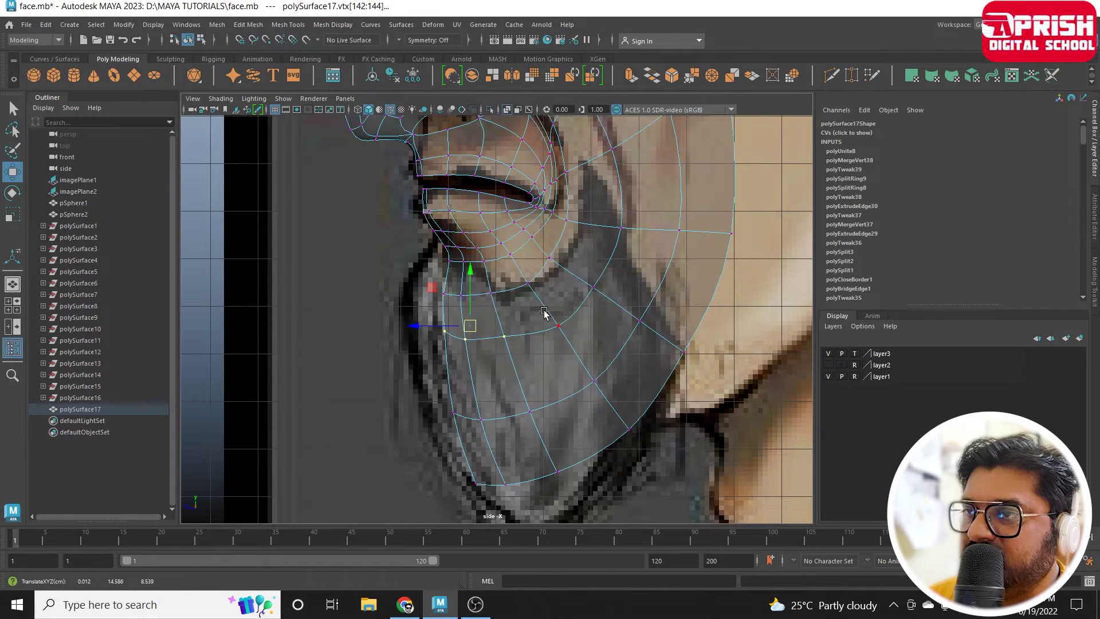
mouse_move(559, 325)
mouse_down()
mouse_move(555, 313)
mouse_move(588, 281)
mouse_up()
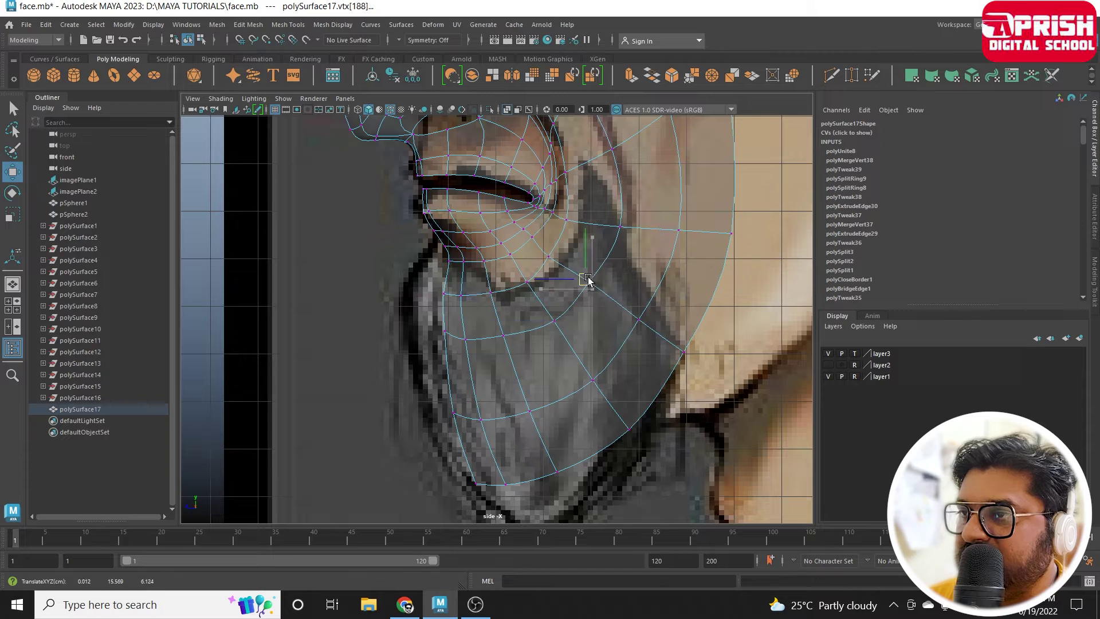
click(638, 320)
drag(638, 319, 636, 303)
click(683, 352)
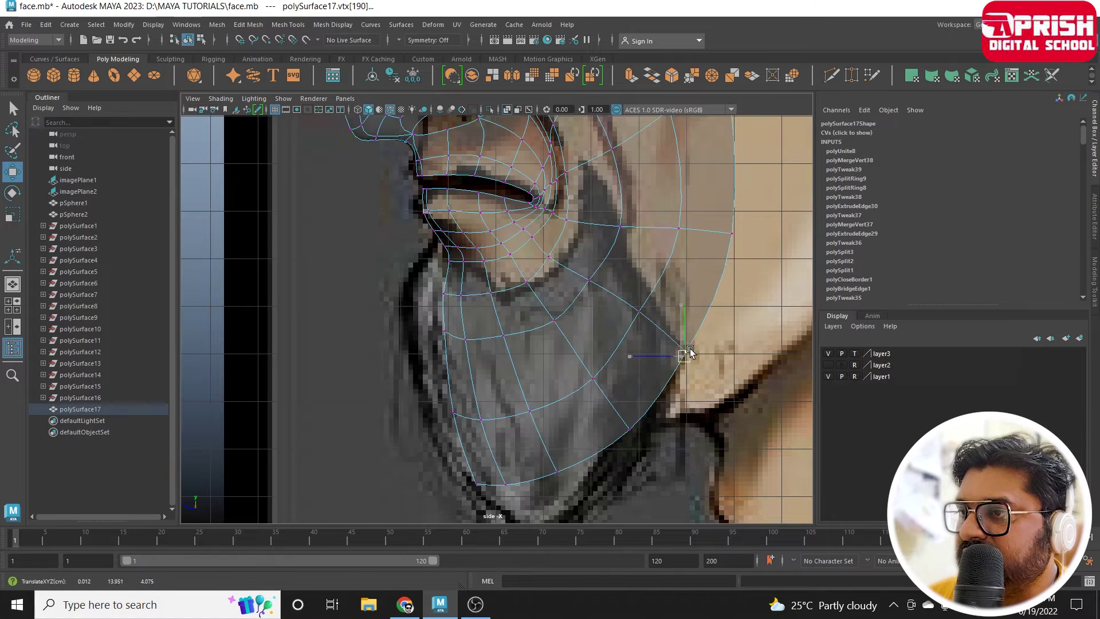
drag(684, 351, 689, 331)
Turn off smooth preview and lift the cheek vertices near the beard line to match the reference.
key(1)
alt+middle_drag(591, 479, 566, 427)
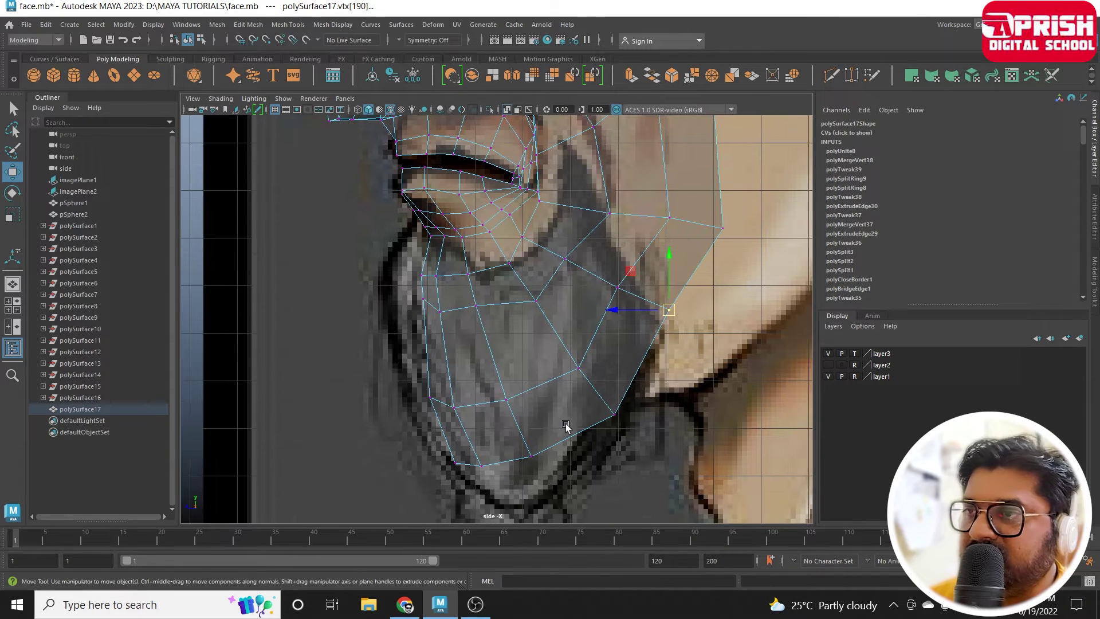
drag(588, 382, 569, 351)
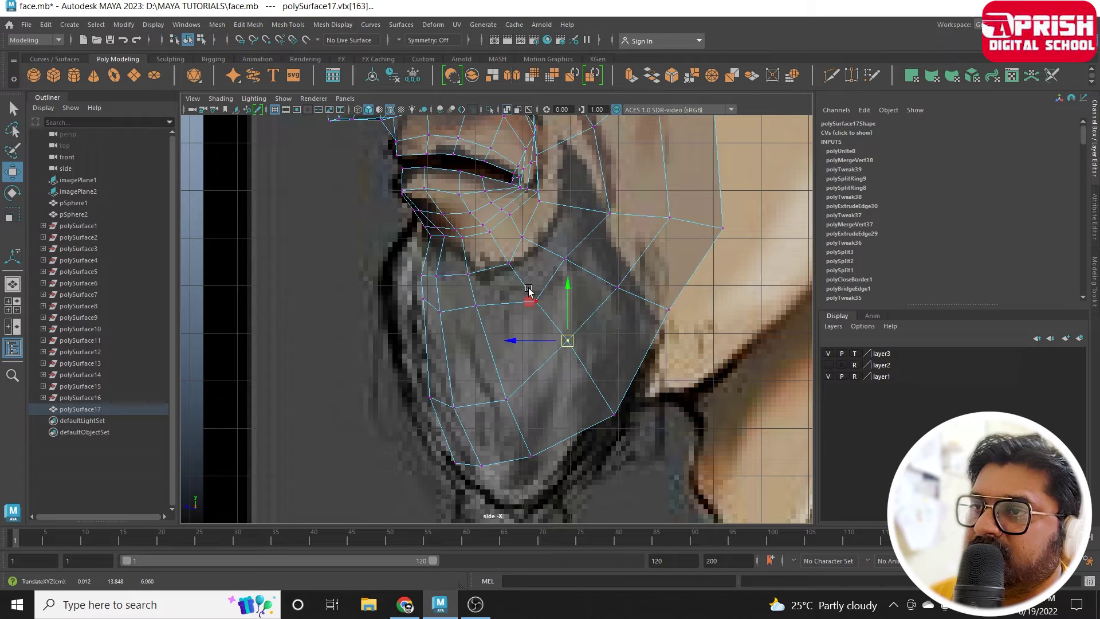
drag(529, 300, 537, 298)
drag(564, 259, 561, 252)
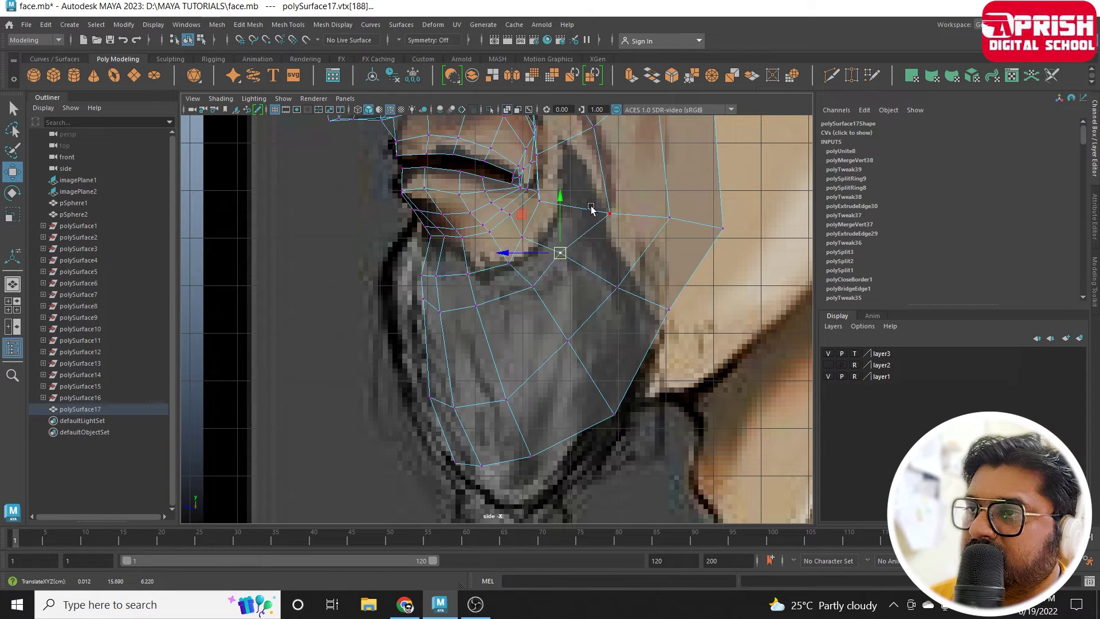
click(607, 216)
drag(610, 213, 608, 201)
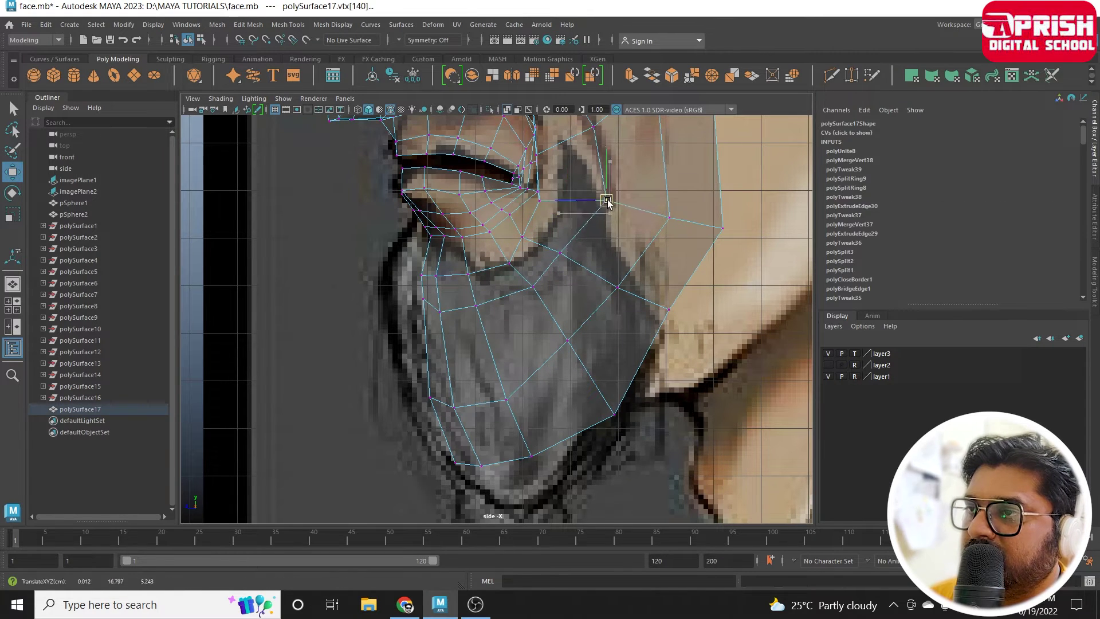
click(669, 218)
drag(669, 218, 670, 210)
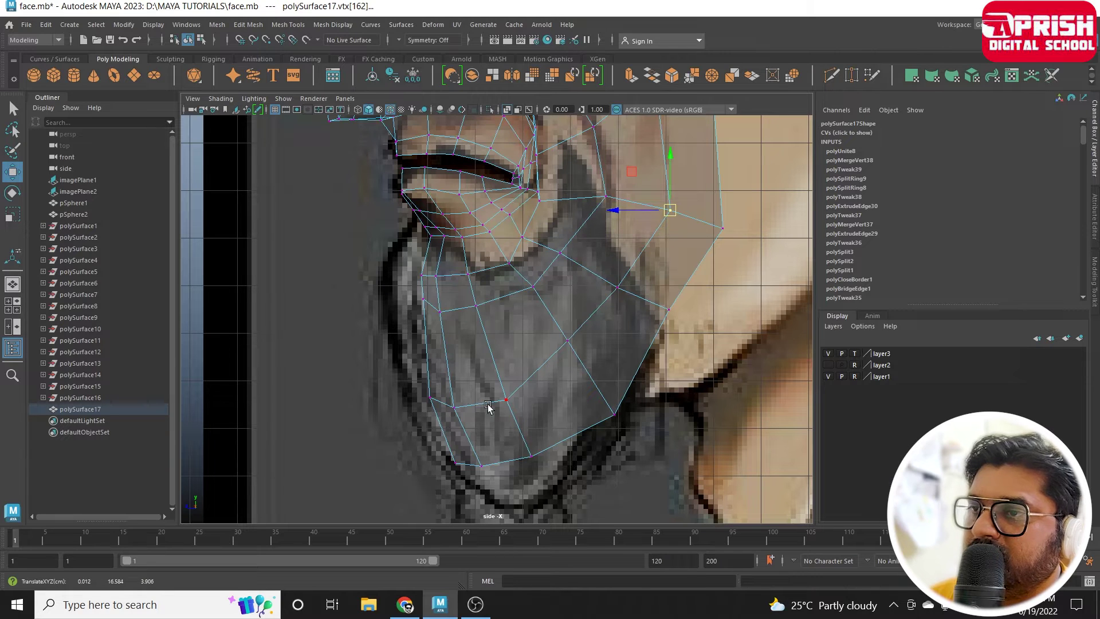
Lift the lower-jaw and bottom beard vertices up to the beard tip.
mouse_move(385, 362)
mouse_down()
mouse_move(504, 424)
mouse_move(463, 356)
mouse_up()
mouse_move(596, 397)
mouse_down()
mouse_move(627, 427)
mouse_move(597, 381)
mouse_up()
alt+middle_drag(609, 430, 523, 395)
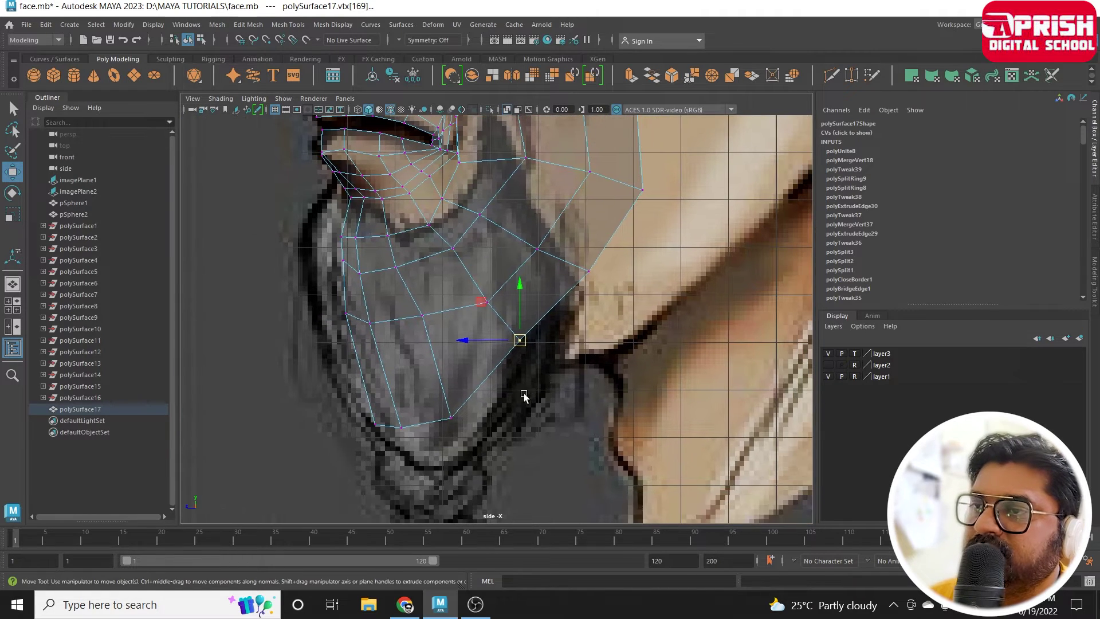
drag(482, 303, 486, 291)
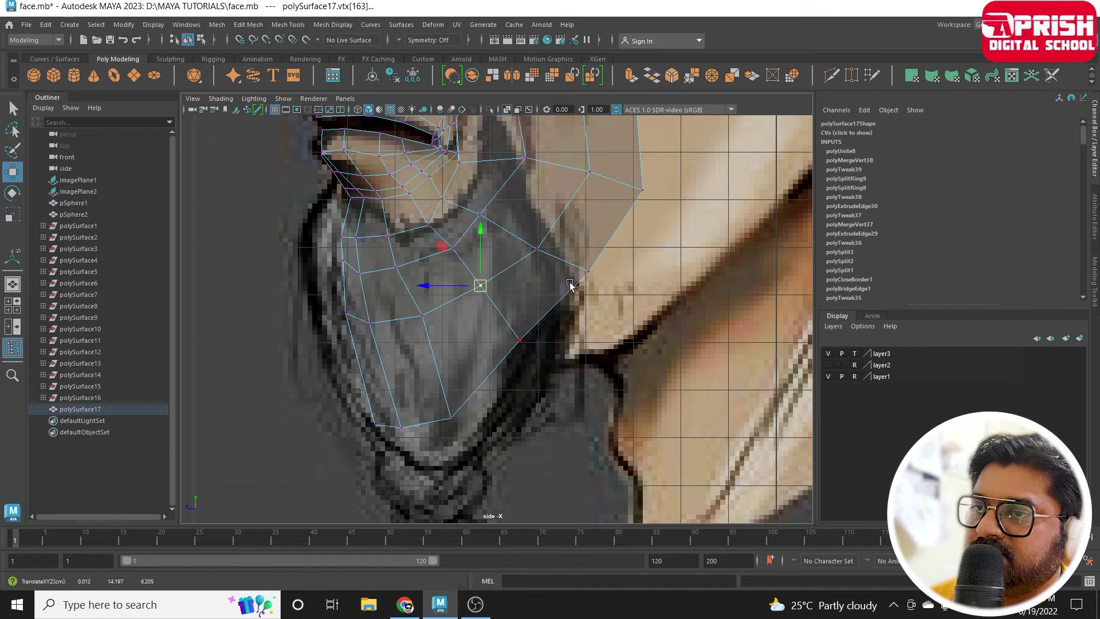
drag(331, 381, 475, 444)
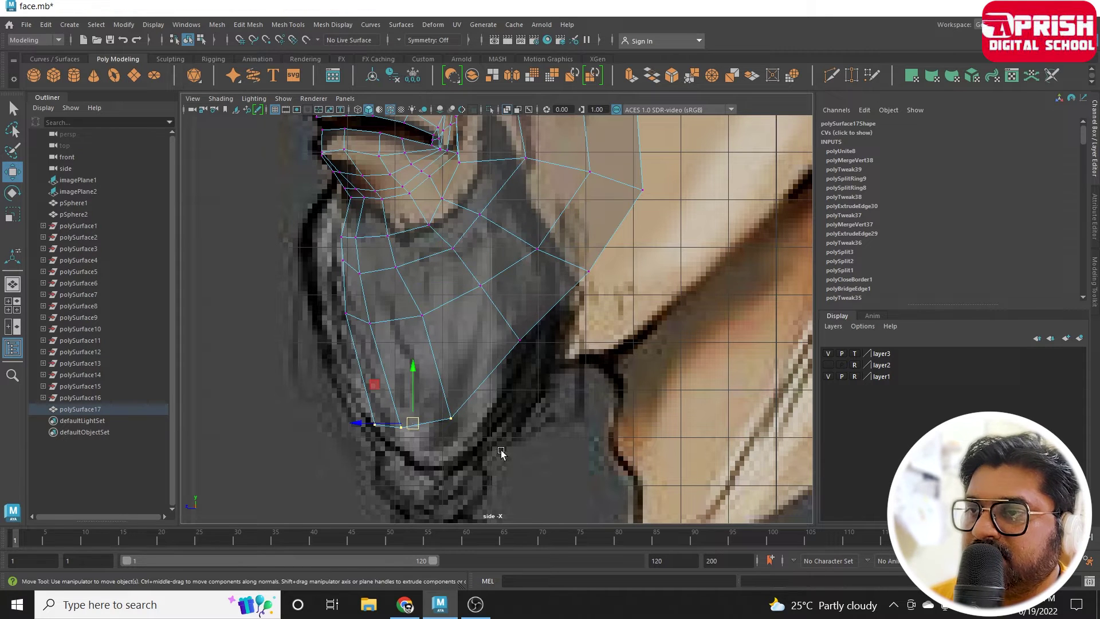
drag(411, 427, 411, 378)
Push the lower jaw vertices back in depth.
scroll(411, 379, down, 3)
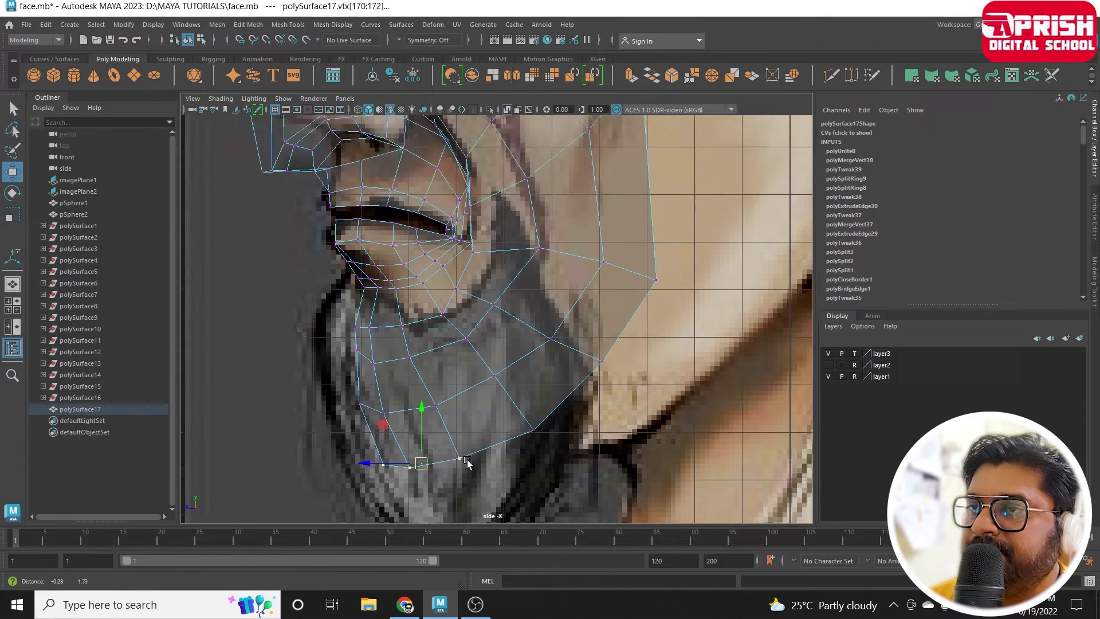
scroll(412, 378, down, 2)
drag(315, 424, 436, 476)
drag(356, 446, 399, 441)
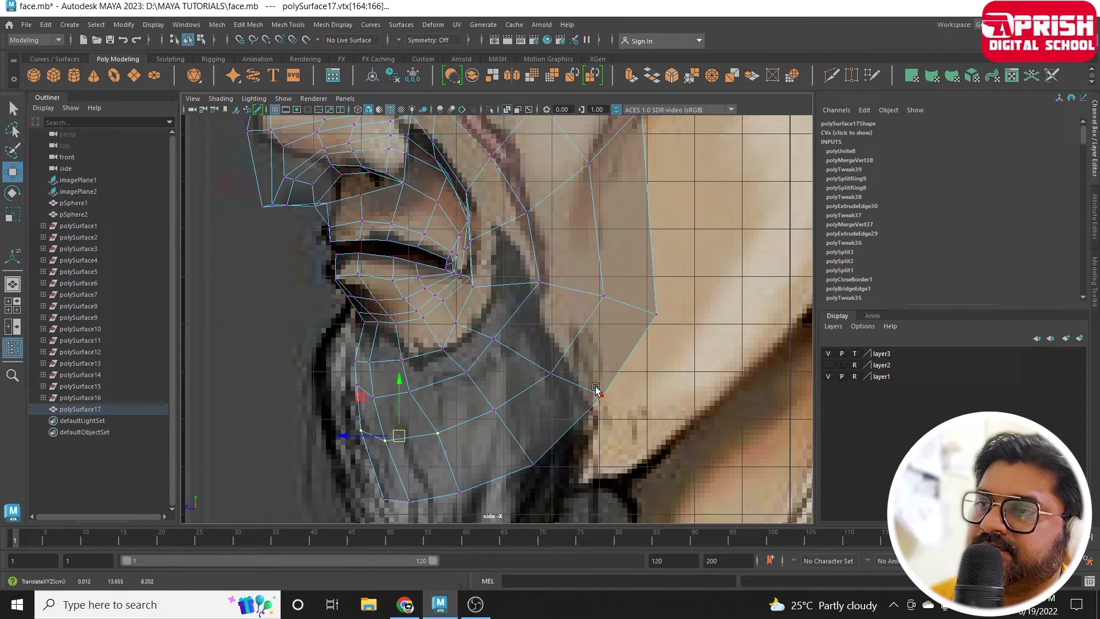
mouse_move(596, 390)
alt+middle_down()
mouse_move(565, 344)
mouse_move(584, 386)
mouse_move(583, 344)
alt+middle_up()
Select polySurface17's side border edges in edge mode and check them in front and perspective views.
right_click(515, 263)
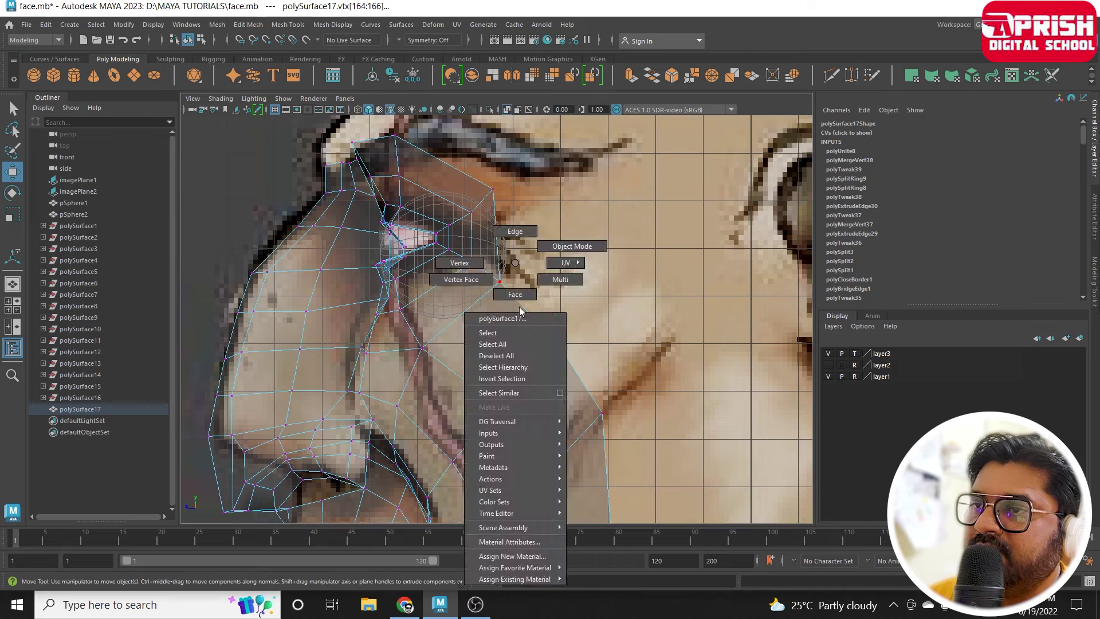
click(515, 231)
click(530, 314)
mouse_move(584, 383)
alt+middle_down()
mouse_move(577, 311)
mouse_move(582, 331)
mouse_move(505, 414)
mouse_move(447, 465)
mouse_move(375, 491)
alt+middle_up()
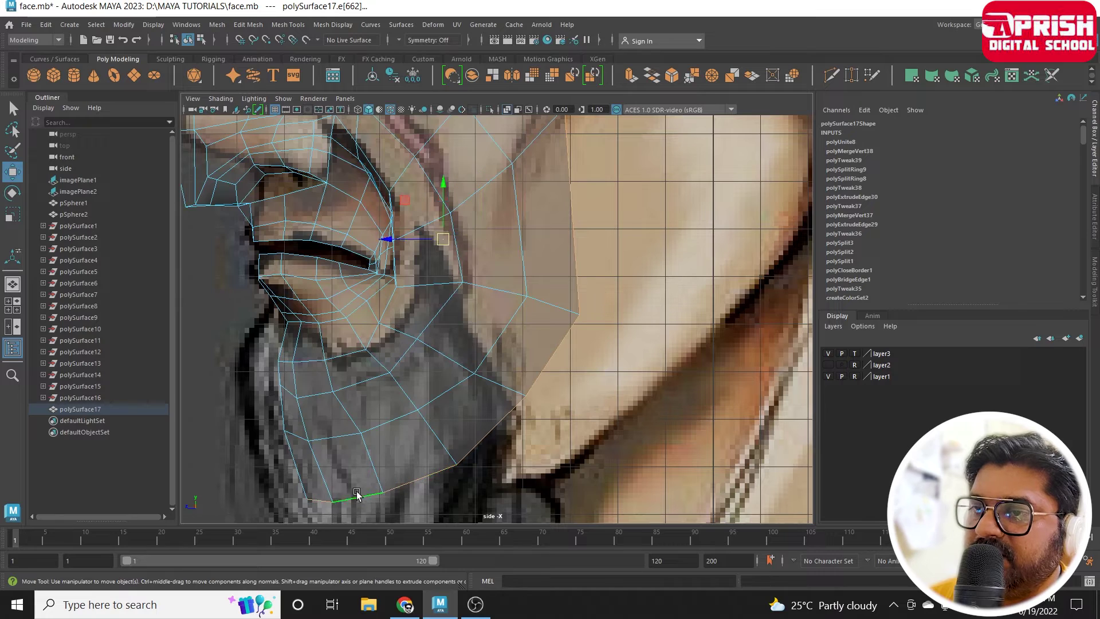
key(space)
key(space)
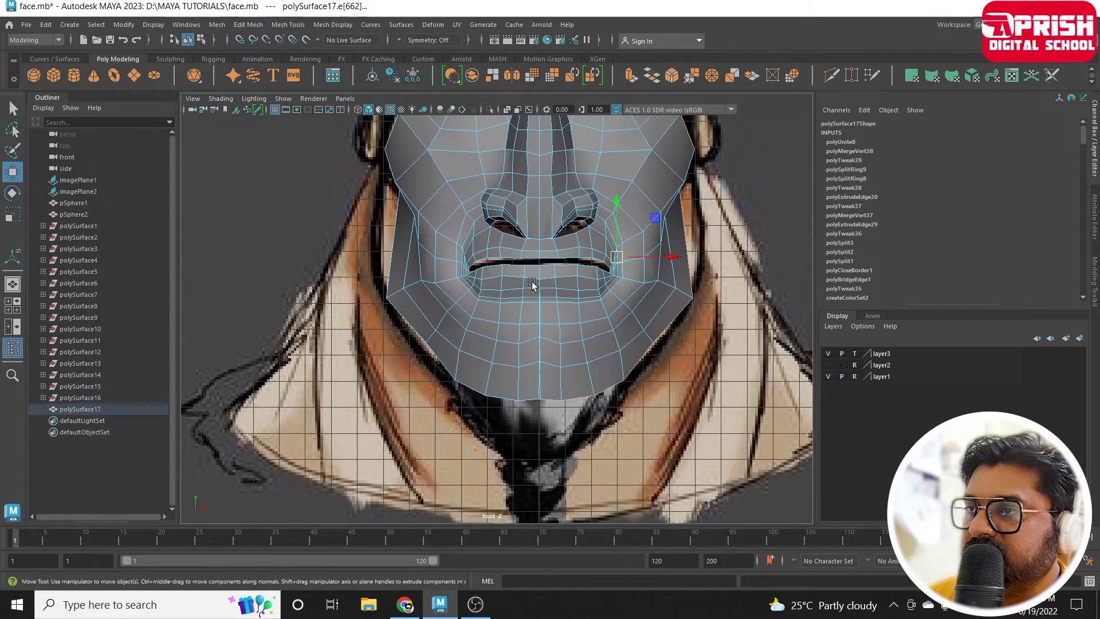
scroll(532, 283, down, 3)
alt+middle_drag(531, 284, 605, 281)
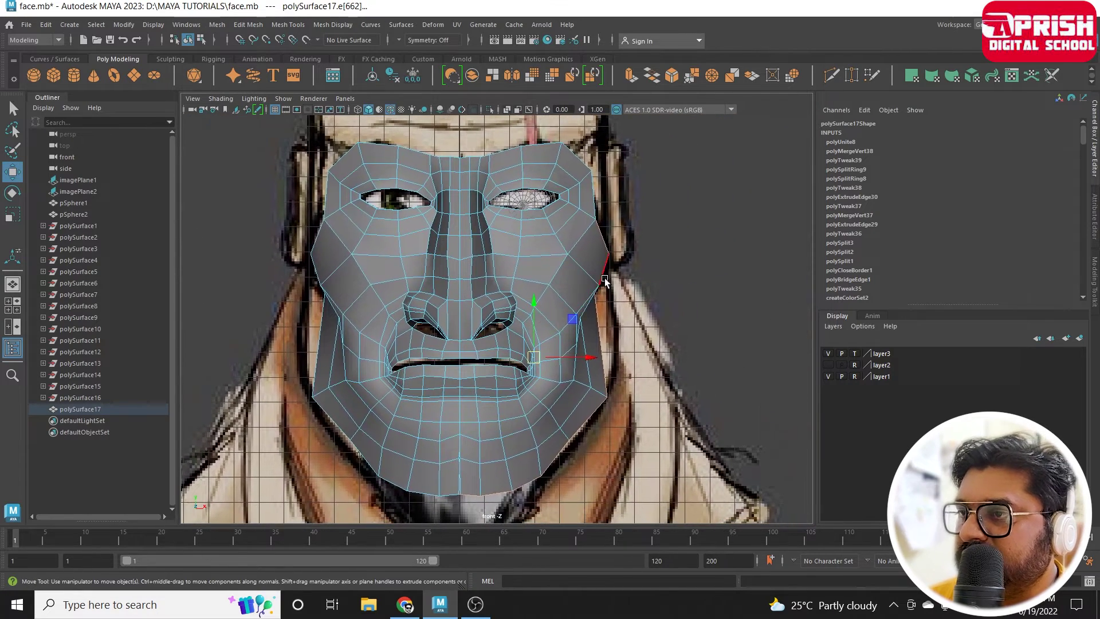
key(space)
mouse_move(605, 281)
mouse_down()
mouse_move(605, 252)
mouse_move(630, 275)
mouse_move(607, 290)
mouse_move(515, 298)
mouse_move(573, 332)
mouse_move(556, 365)
mouse_up()
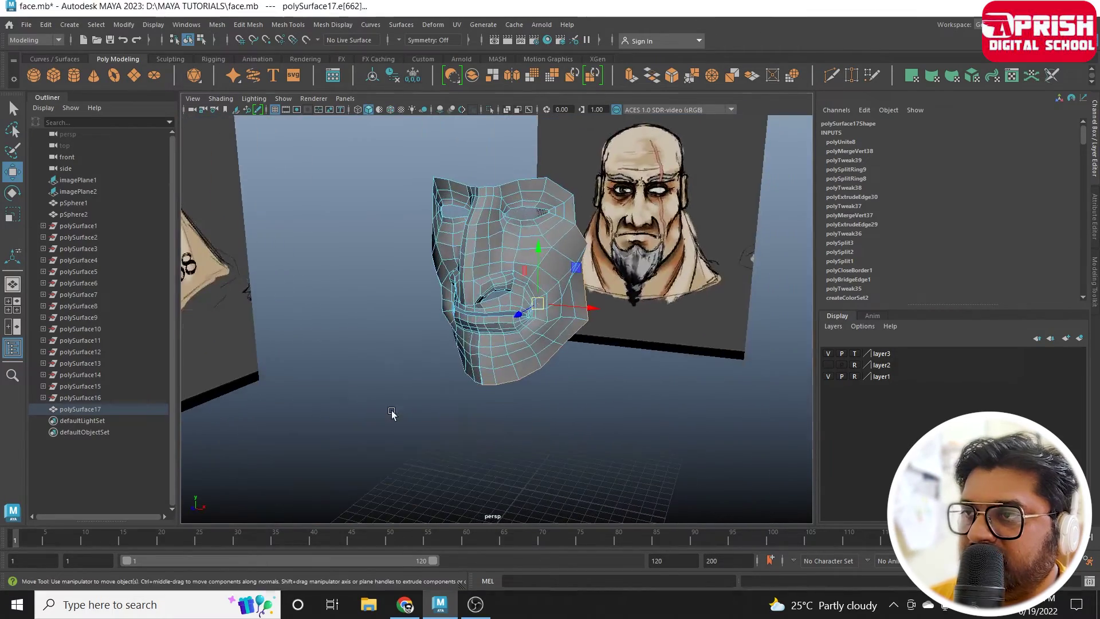
key(space)
drag(391, 412, 391, 447)
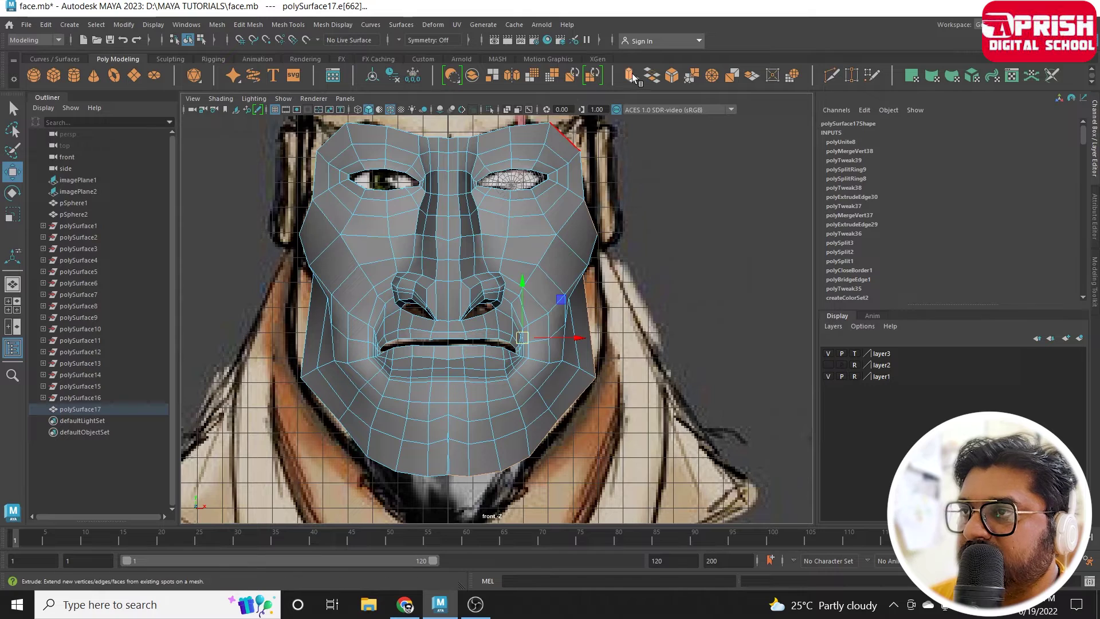
Extrude the side border edges (polyExtrudeEdge31) and pull them back and up toward the ear.
click(634, 78)
alt+middle_drag(601, 252, 556, 289)
mouse_move(551, 283)
mouse_down()
mouse_move(573, 258)
mouse_move(679, 344)
mouse_up()
scroll(573, 258, up, 3)
scroll(679, 344, down, 5)
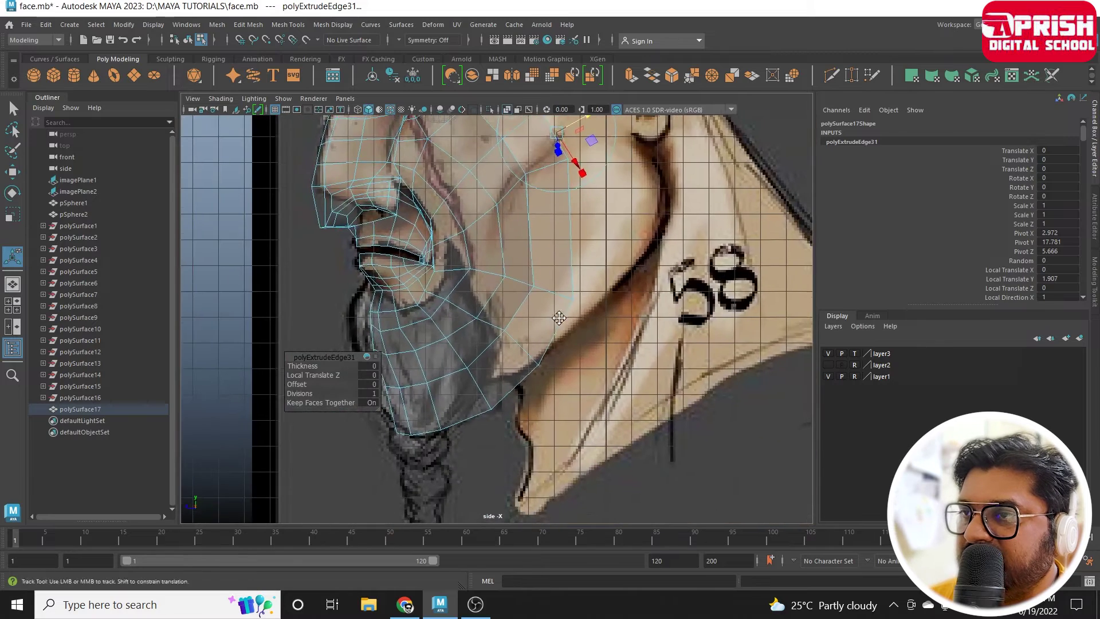
scroll(605, 334, up, 2)
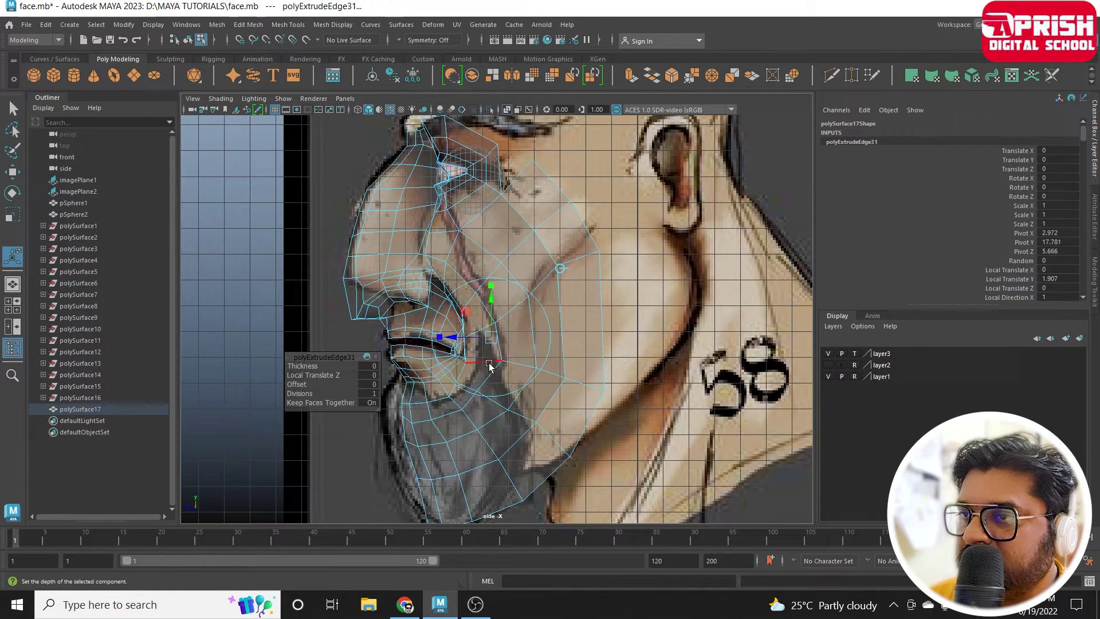
mouse_move(489, 365)
mouse_down()
mouse_move(504, 297)
mouse_move(499, 235)
mouse_up()
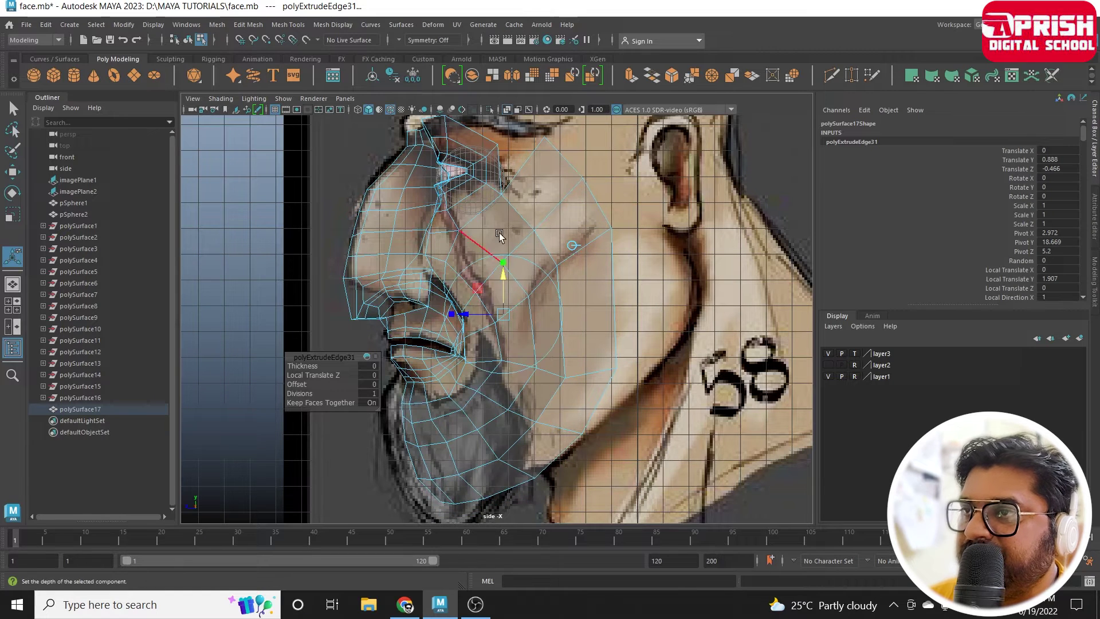
scroll(500, 235, down, 3)
right_drag(565, 241, 533, 240)
Pull the new extrusion vertex onto the cheek and raise the two eyebrow vertices.
click(571, 245)
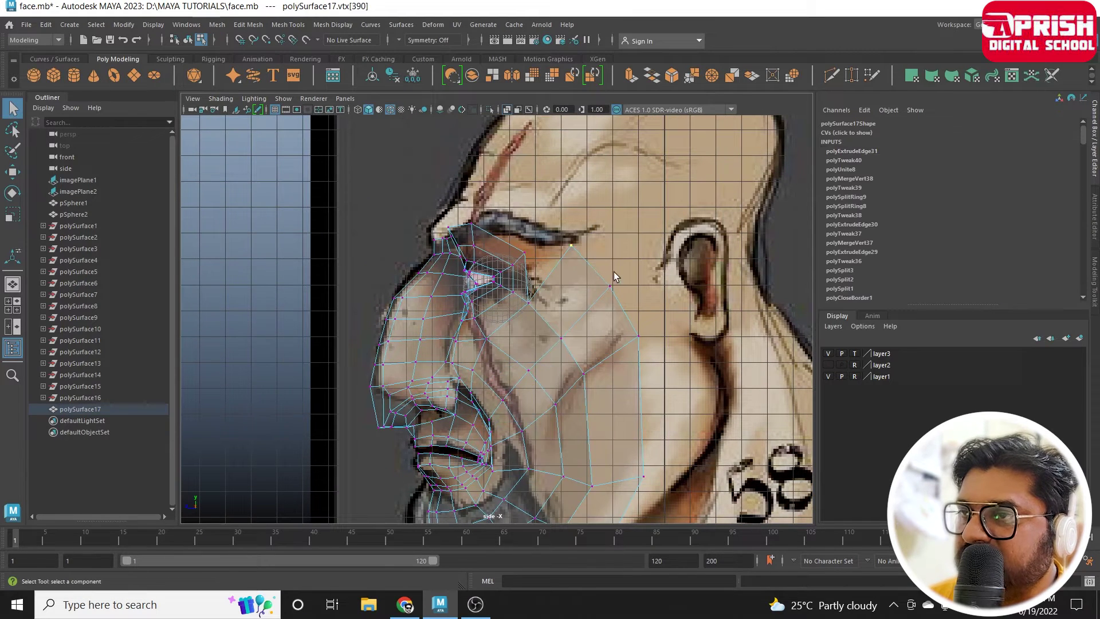
click(18, 180)
scroll(528, 332, up, 1)
scroll(594, 344, up, 1)
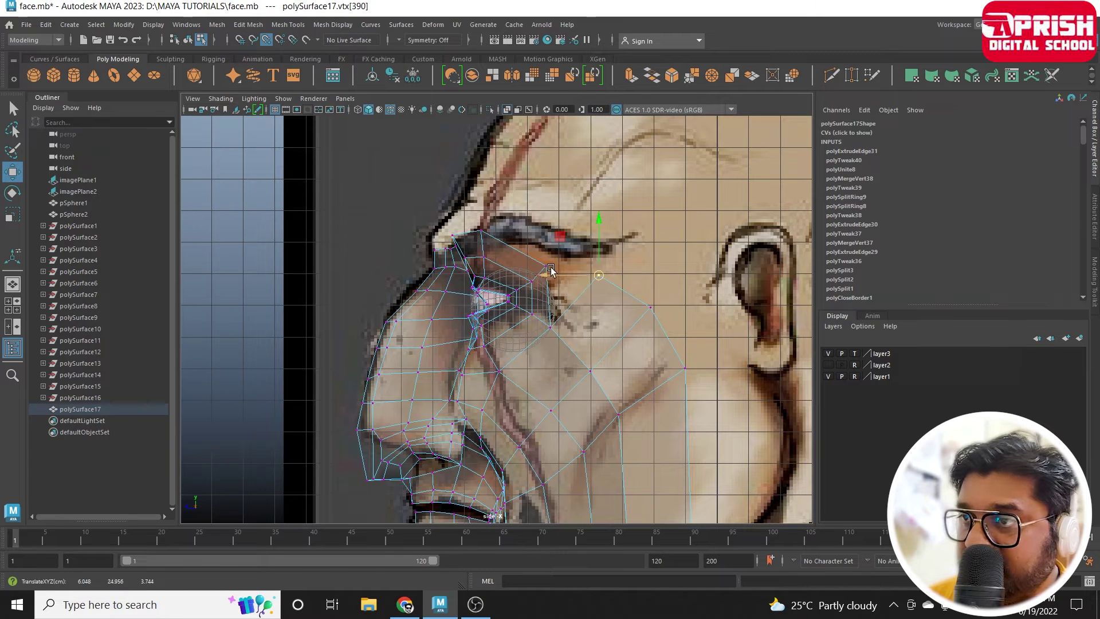
drag(598, 277, 547, 265)
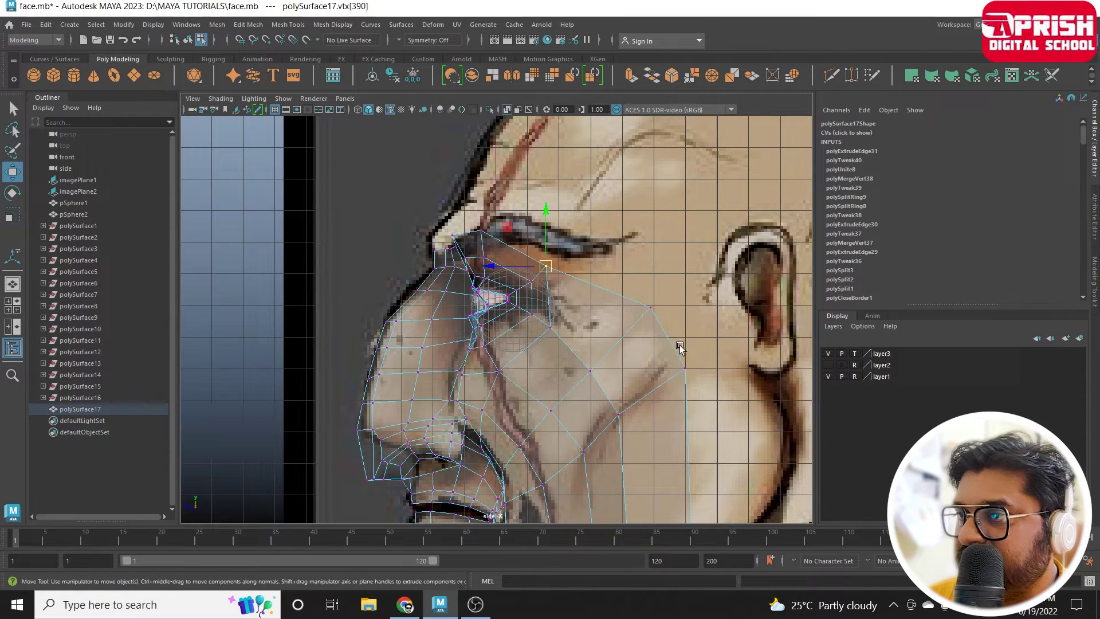
click(650, 309)
click(546, 267)
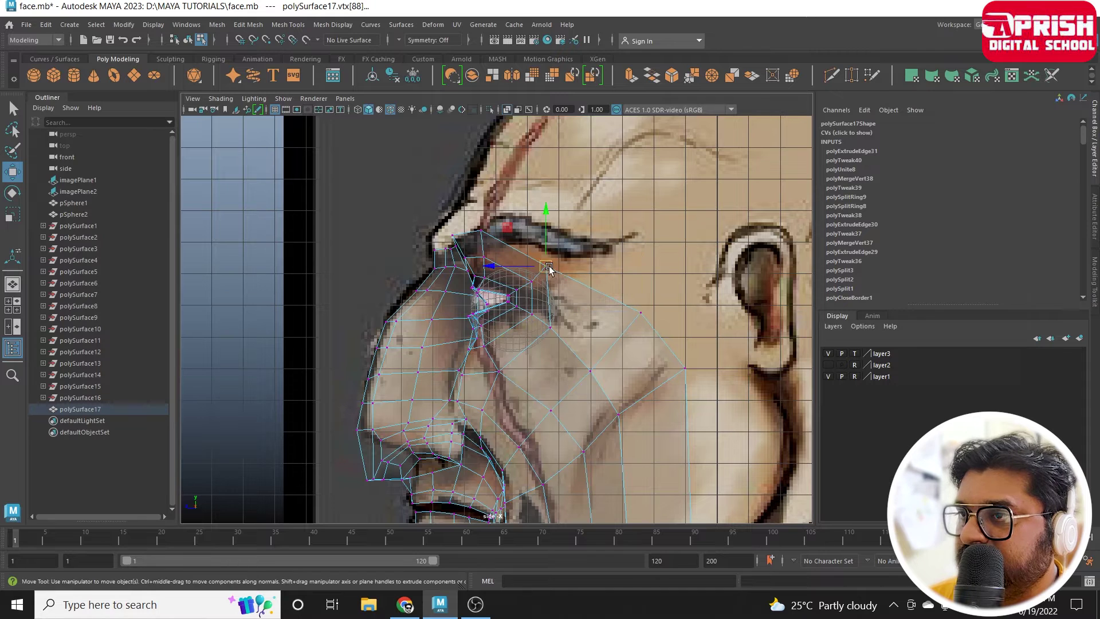
drag(546, 267, 551, 251)
click(552, 330)
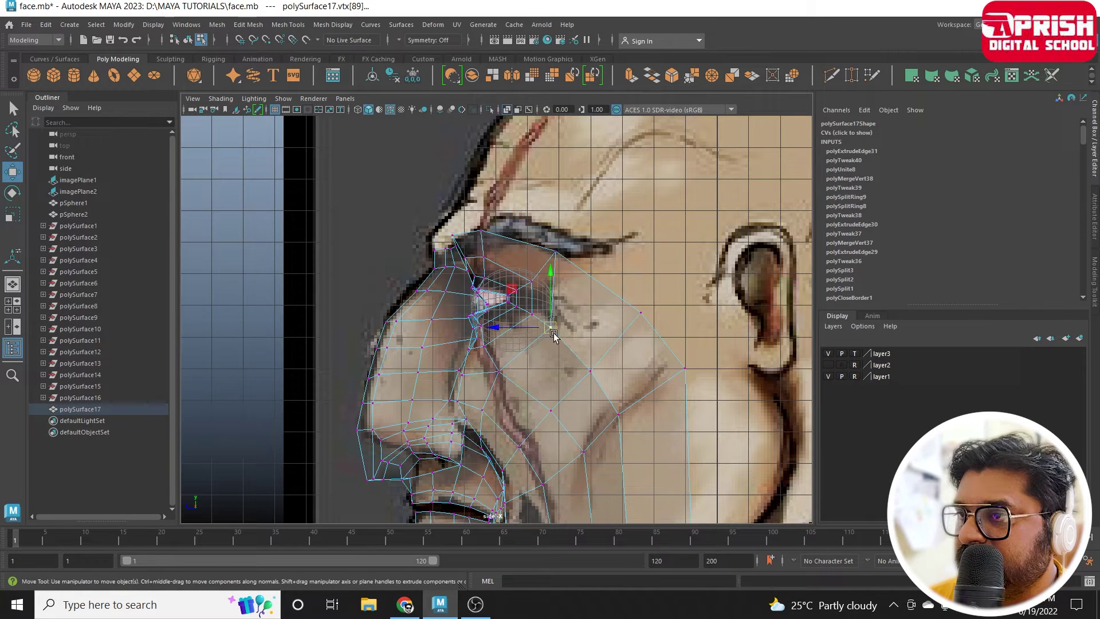
drag(551, 330, 554, 323)
Raise the cheek vertices to follow the side-profile reference.
click(640, 310)
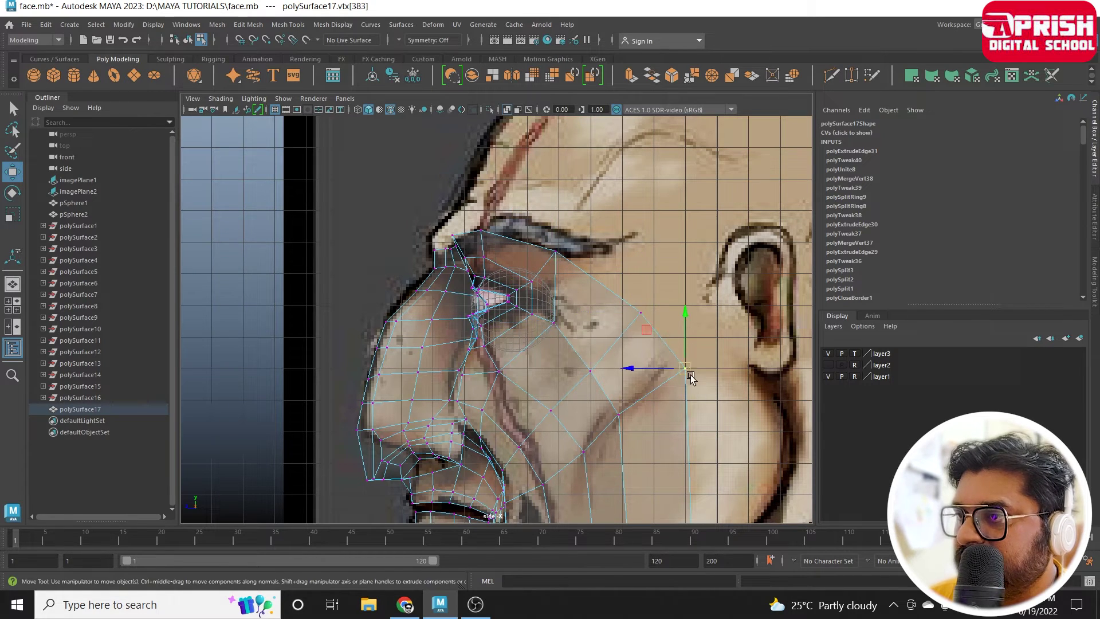
drag(690, 378, 675, 372)
alt+middle_drag(671, 393, 652, 285)
click(602, 309)
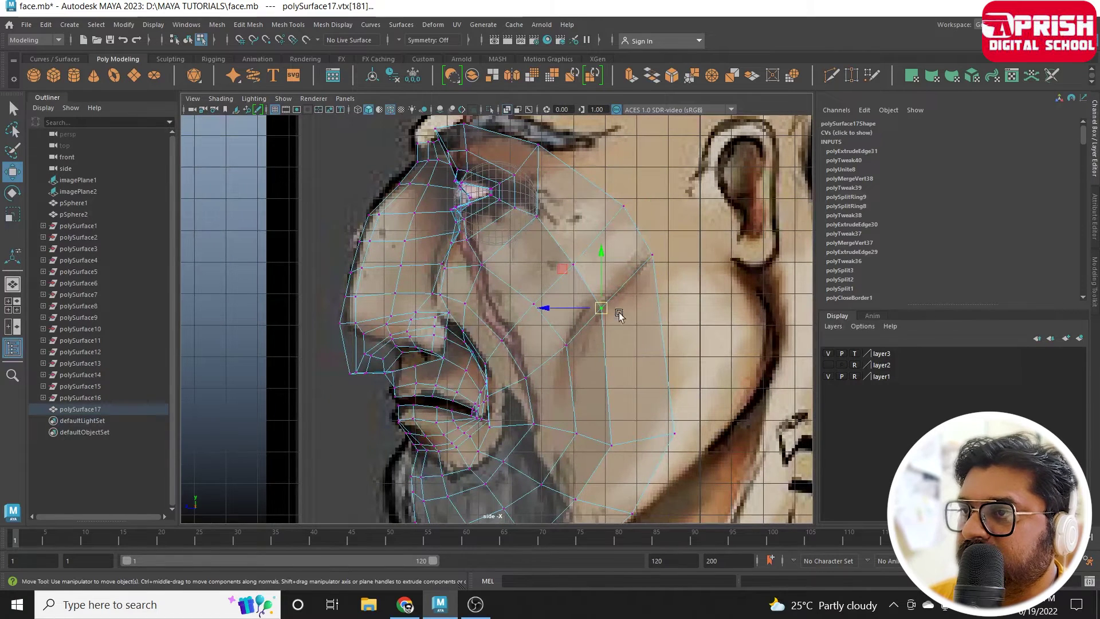
alt+middle_drag(629, 465, 625, 390)
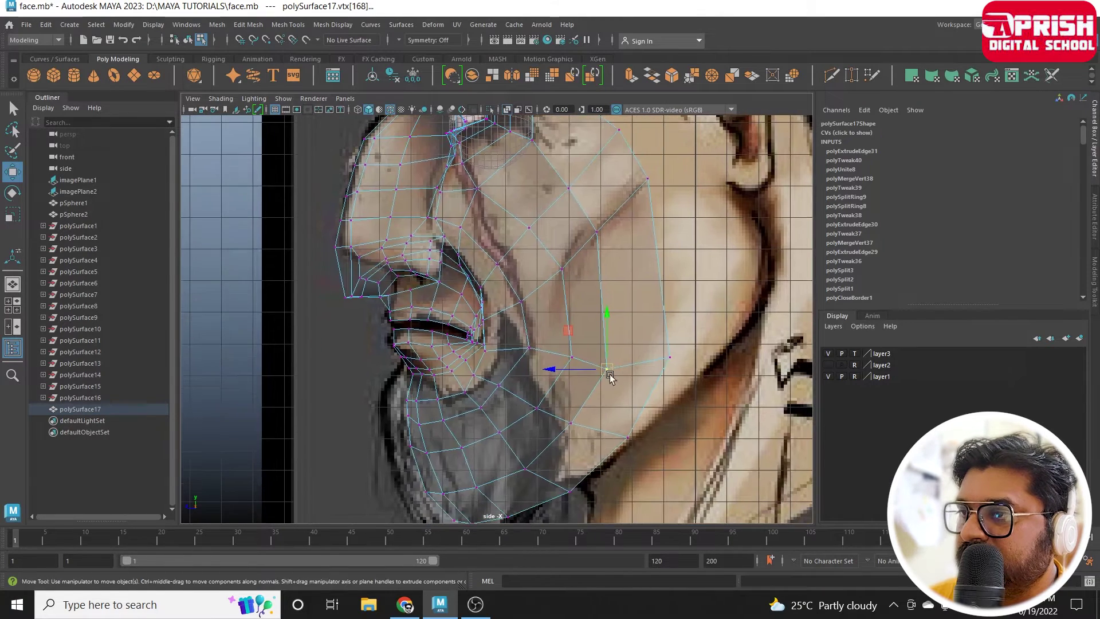
mouse_move(608, 373)
mouse_down()
mouse_move(610, 350)
mouse_move(679, 301)
mouse_up()
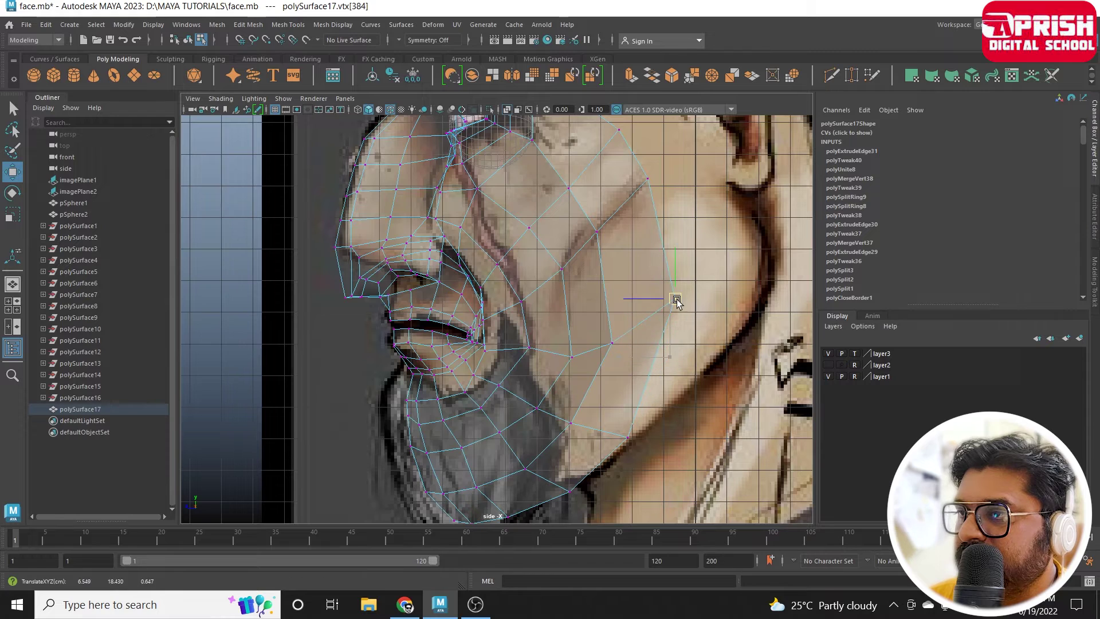
click(572, 357)
mouse_move(581, 363)
mouse_down()
mouse_move(580, 337)
mouse_move(611, 328)
mouse_up()
Nudge the remaining cheek and jaw vertices up, then switch to the front view.
click(612, 344)
click(681, 302)
drag(681, 302, 684, 288)
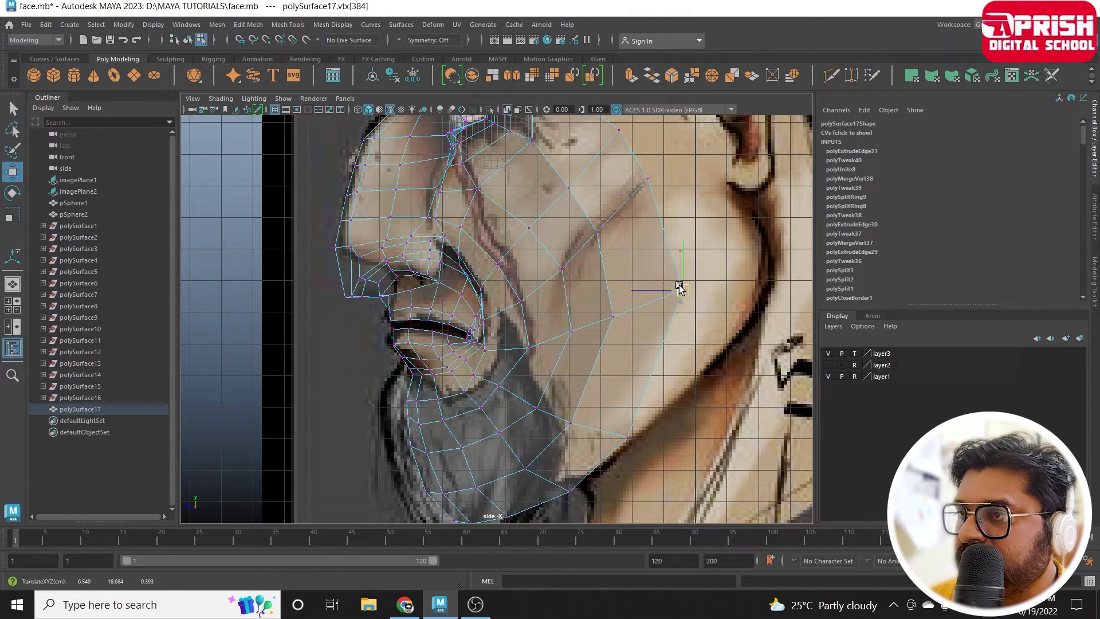
click(528, 346)
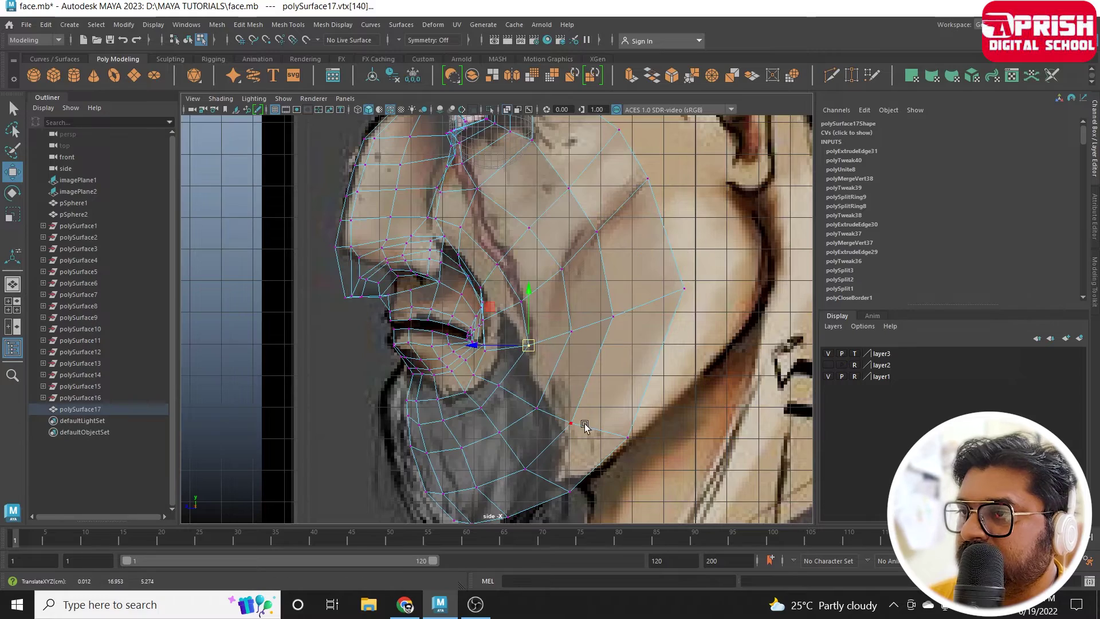
drag(584, 427, 584, 401)
scroll(565, 453, down, 3)
Turn on X-Ray shading so the mesh is see-through over the reference.
scroll(565, 452, down, 3)
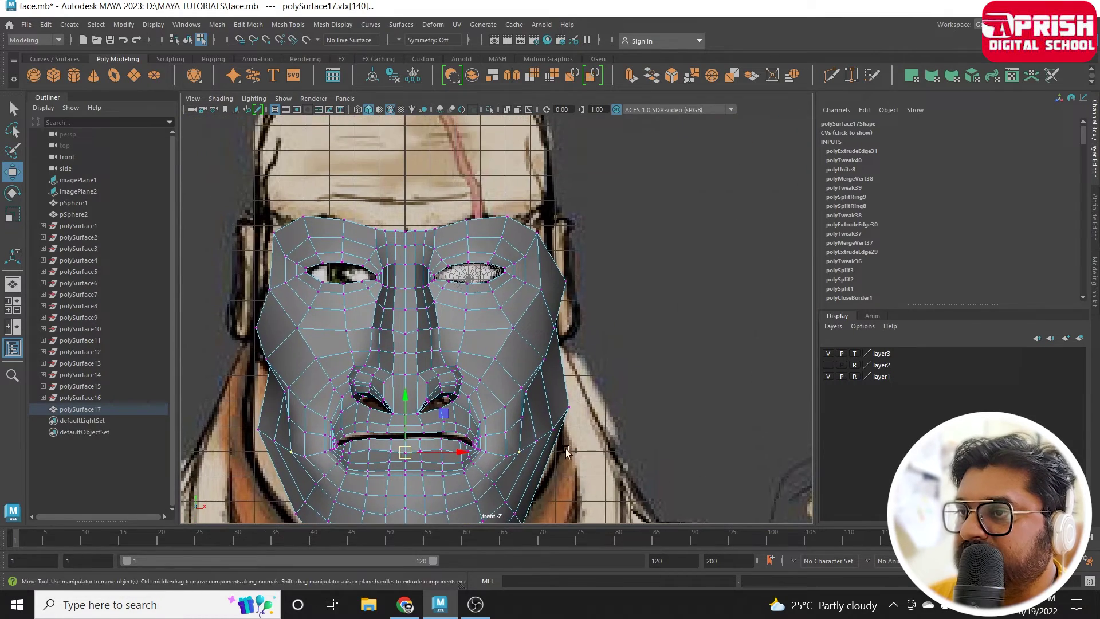
scroll(567, 451, up, 2)
scroll(578, 447, up, 2)
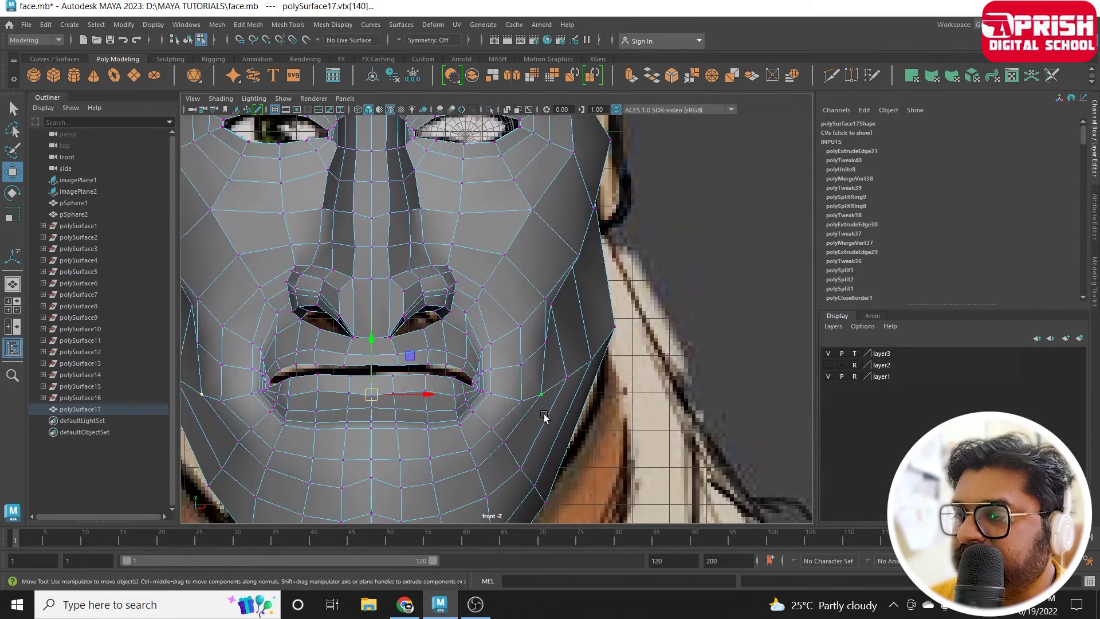
click(220, 98)
click(232, 218)
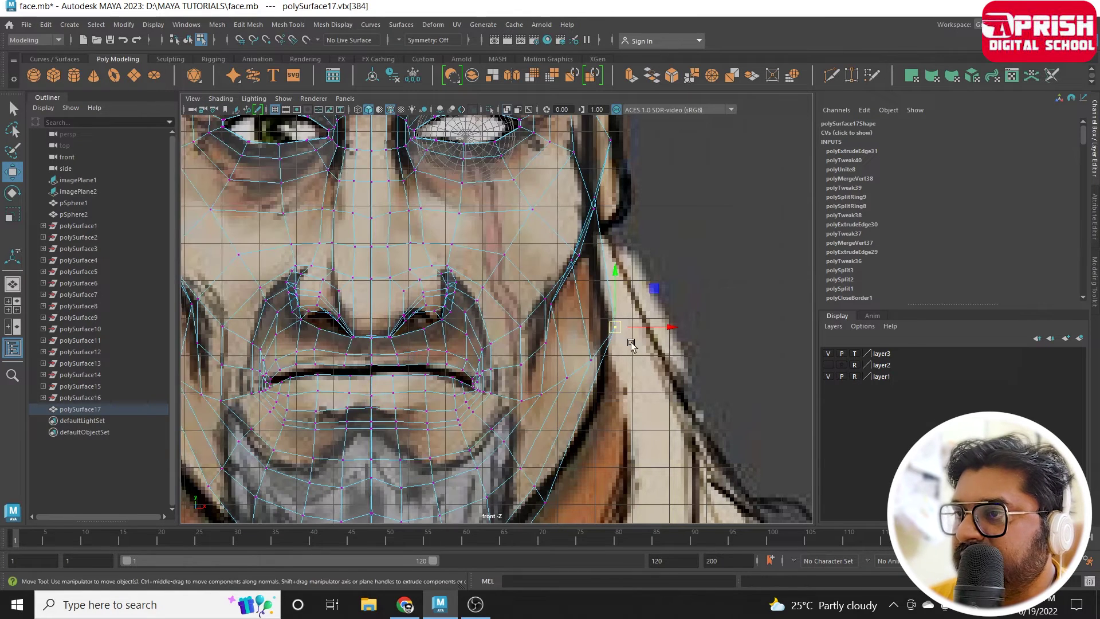
Nudge the cheek-edge vertices onto the front face outline and check the shape in perspective.
drag(617, 328, 612, 324)
click(587, 353)
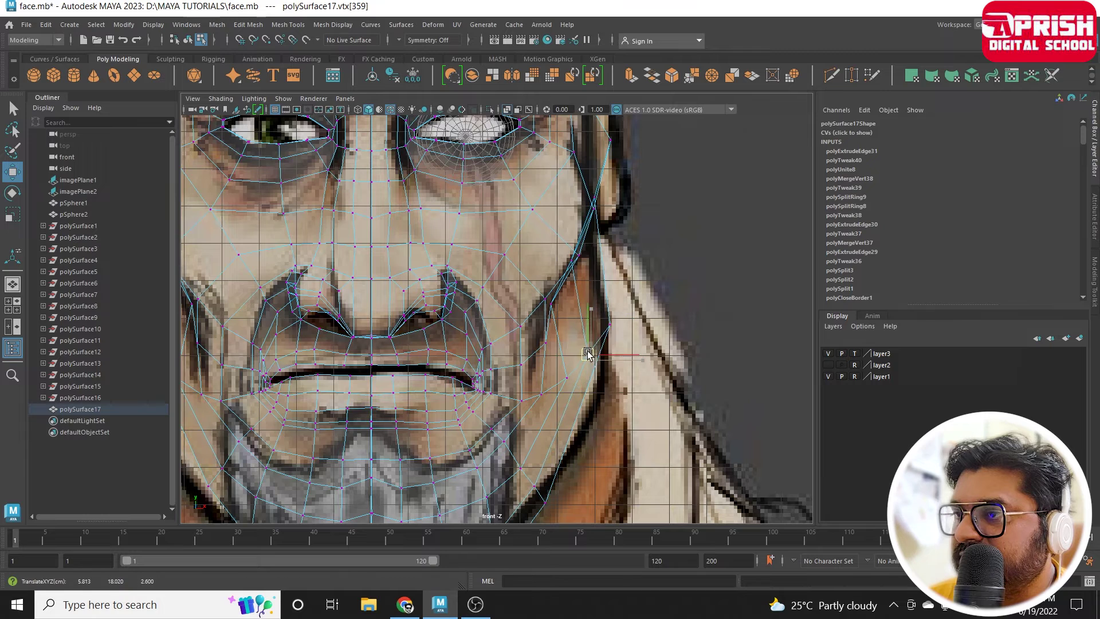
click(557, 385)
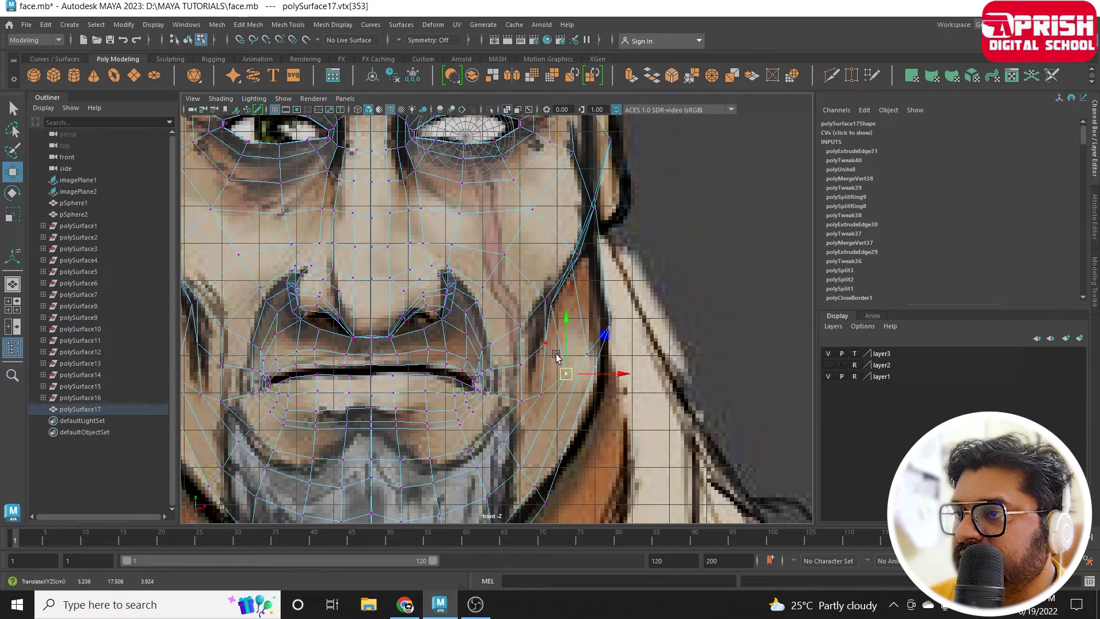
alt+middle_drag(586, 292, 576, 347)
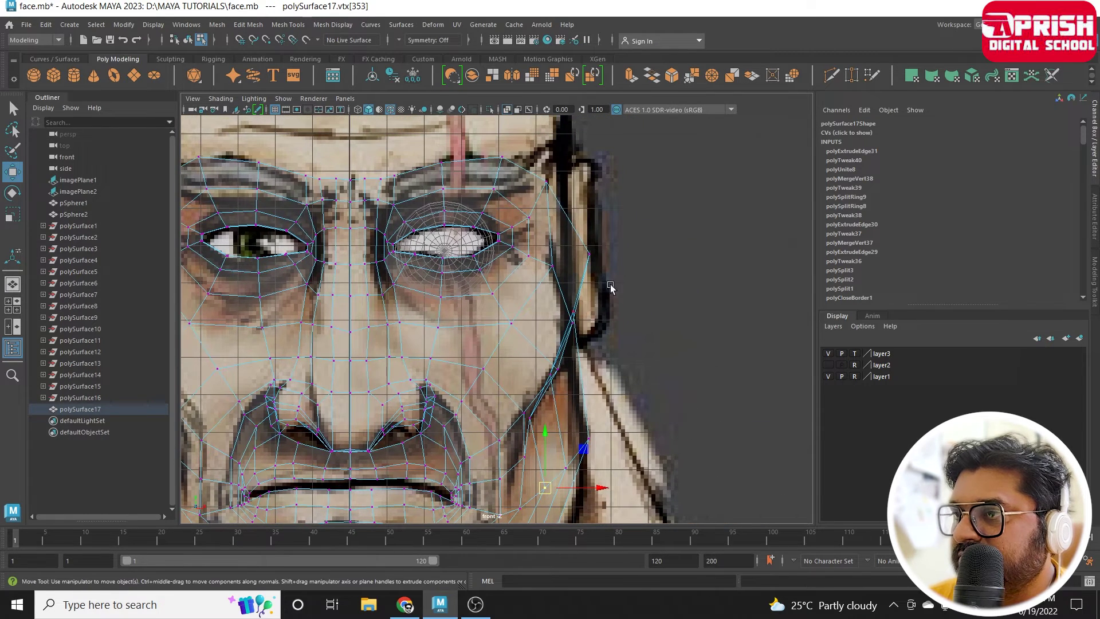
key(space)
key(space)
mouse_move(663, 294)
alt+mouse_down()
mouse_move(626, 307)
mouse_move(630, 279)
mouse_move(607, 290)
alt+mouse_up()
key(space)
key(space)
Shift the face-edge vertices beside the eye outward to the face outline.
alt+middle_drag(579, 321, 579, 344)
click(567, 349)
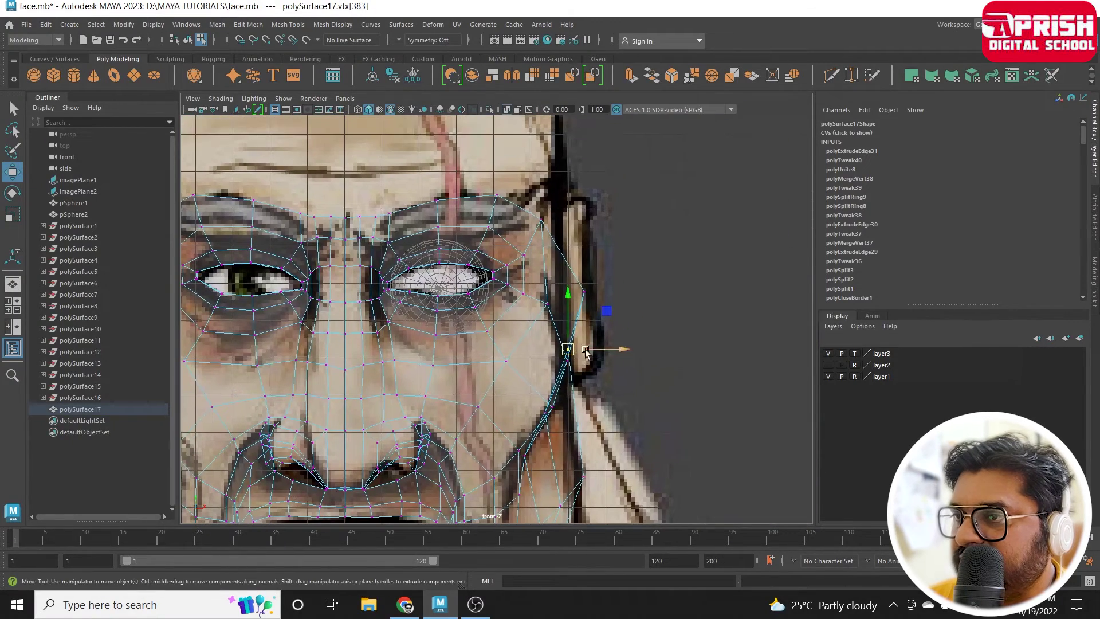
drag(585, 351, 599, 351)
click(564, 292)
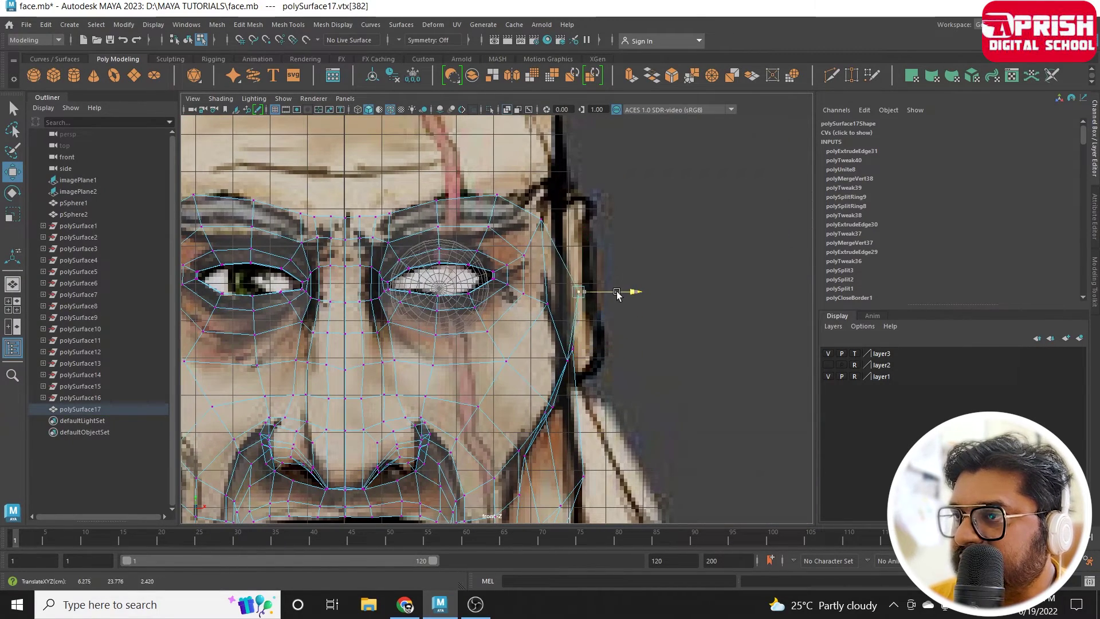
alt+middle_drag(606, 292, 606, 132)
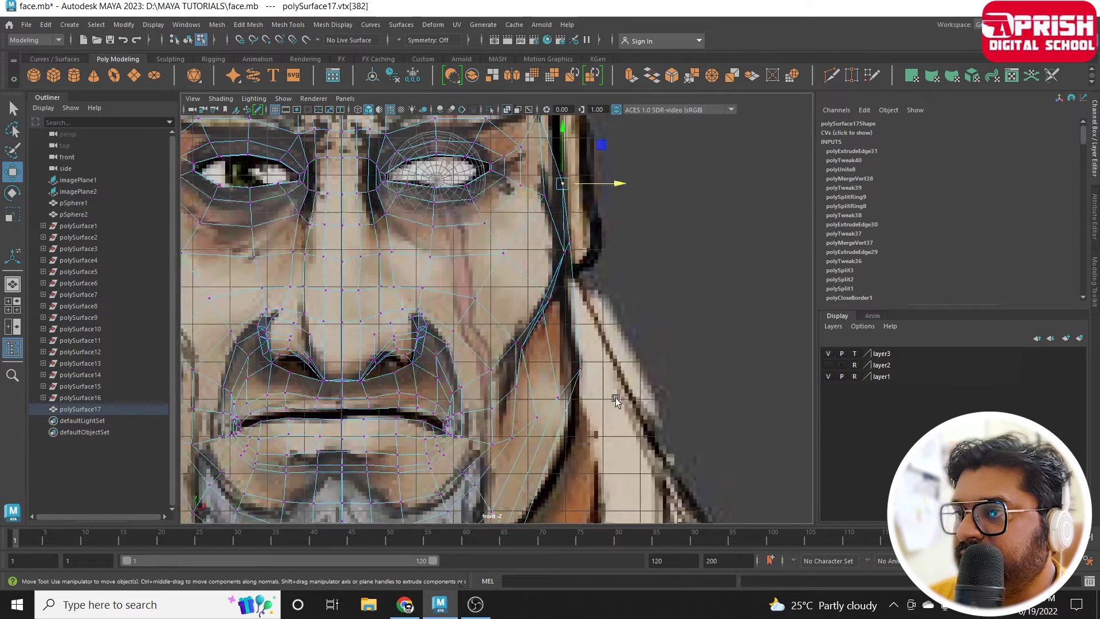
drag(572, 277, 604, 335)
Pull the lower face-edge and chin-side vertices onto the beard outline.
click(615, 314)
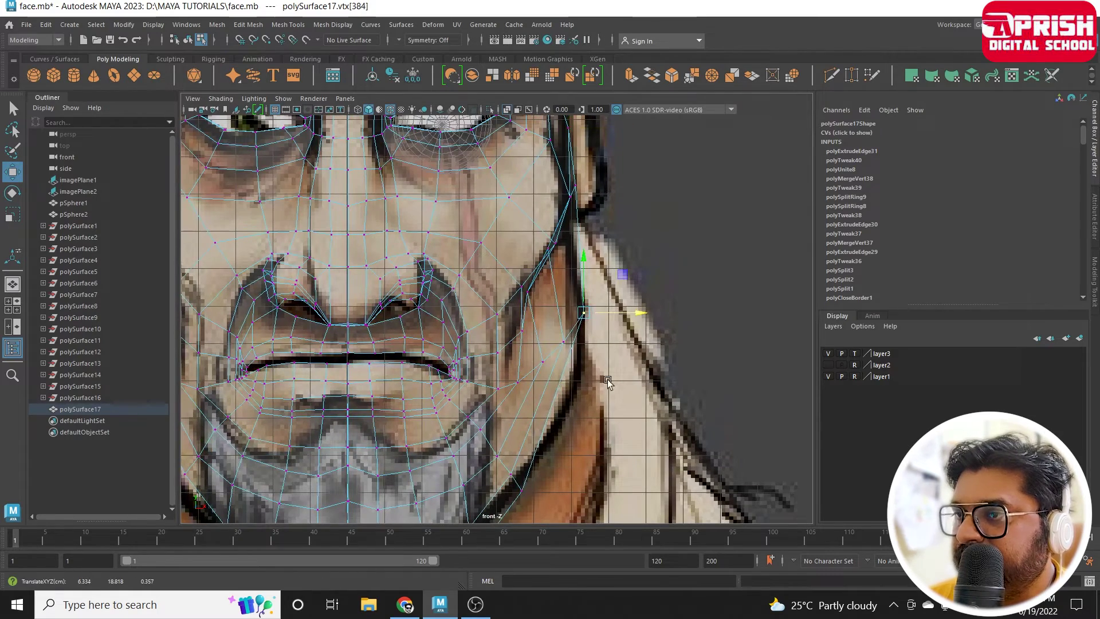
alt+middle_drag(608, 383, 590, 356)
scroll(580, 335, up, 2)
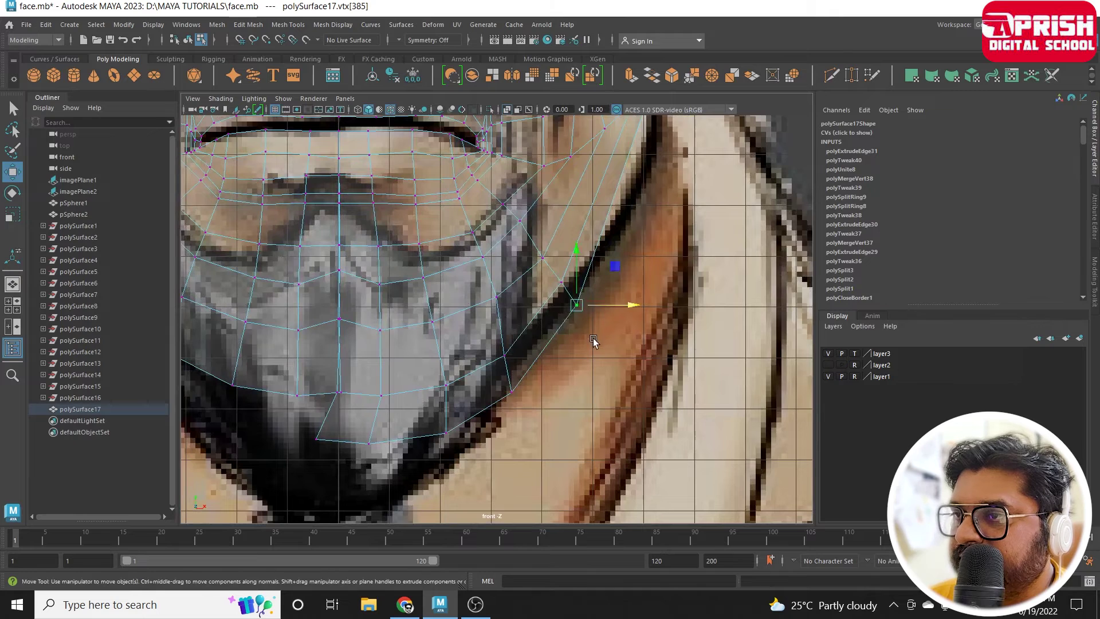
drag(576, 305, 569, 295)
click(509, 392)
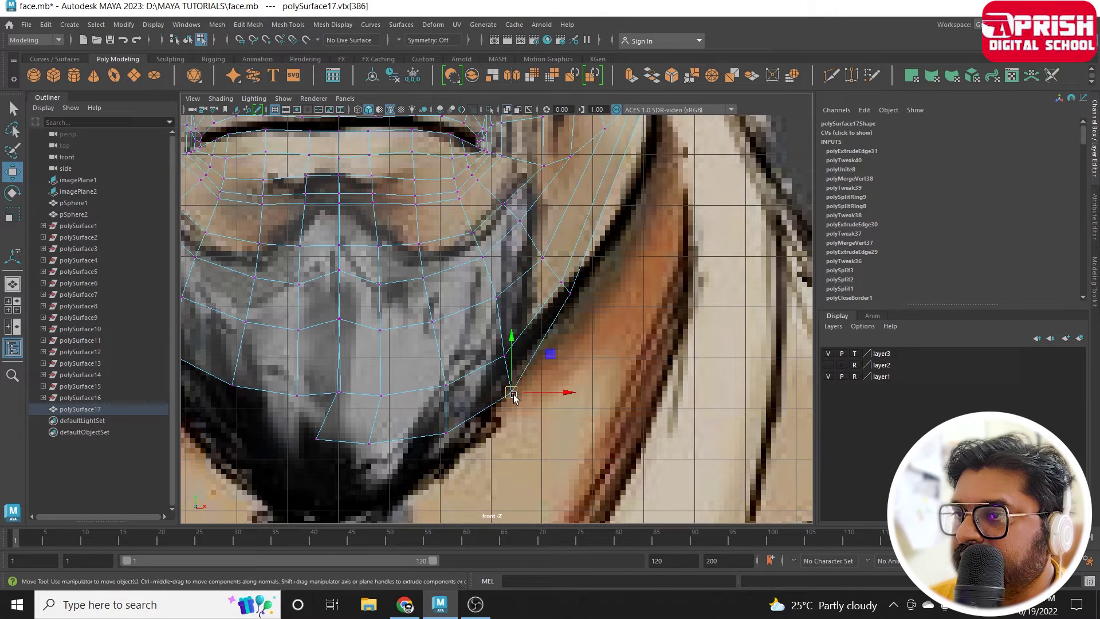
drag(509, 392, 507, 385)
Move the two bottom chin vertices right and down to the chin outline.
drag(298, 411, 395, 465)
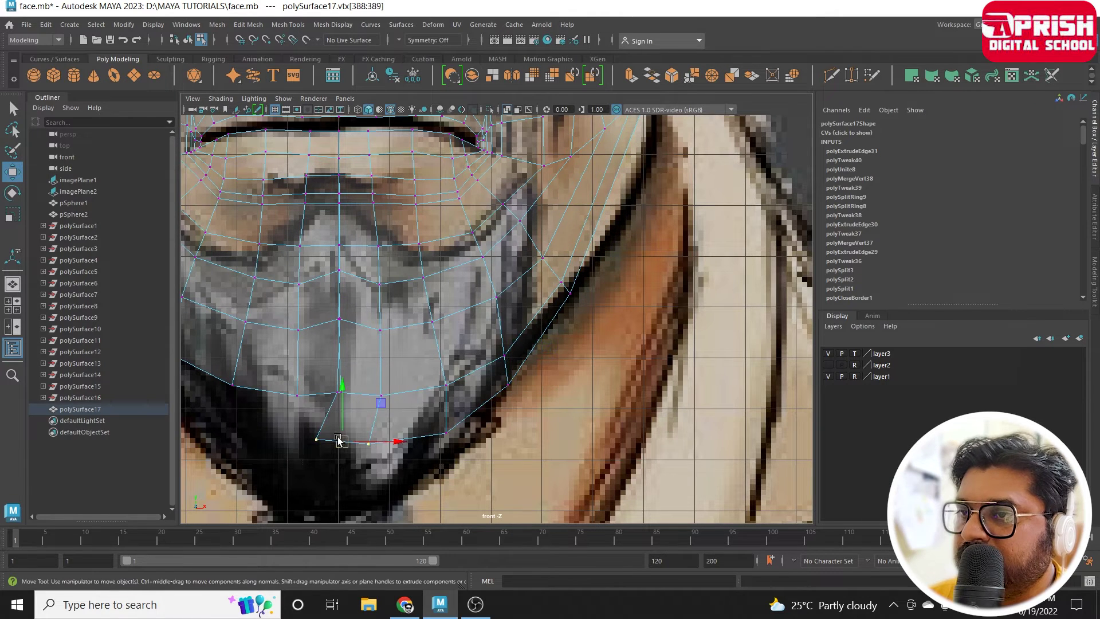
drag(344, 442, 363, 447)
click(387, 449)
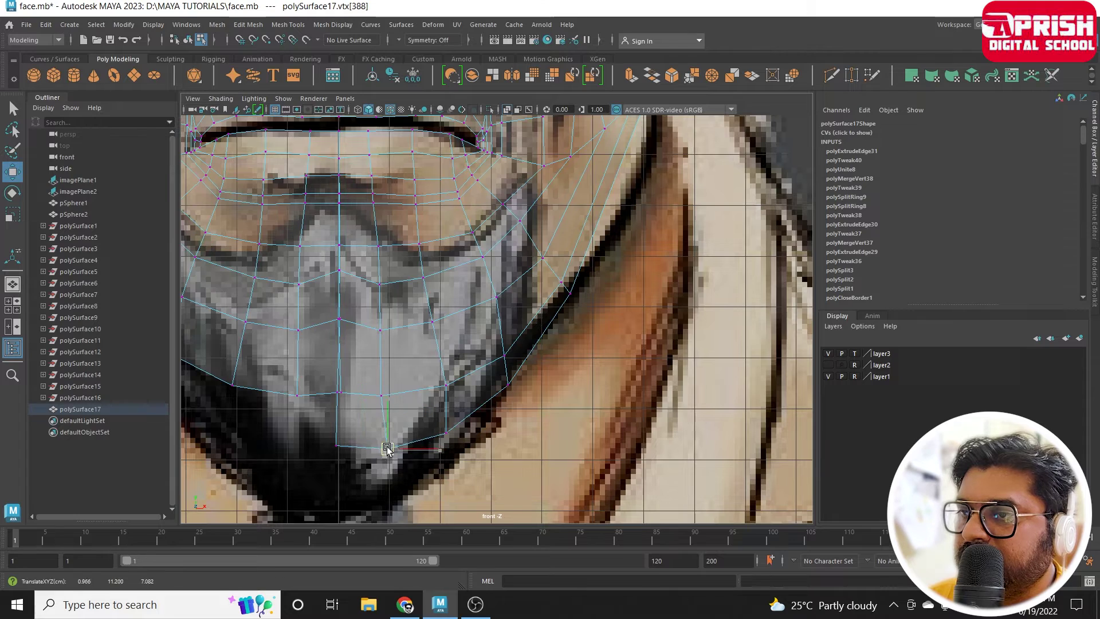
scroll(411, 419, down, 5)
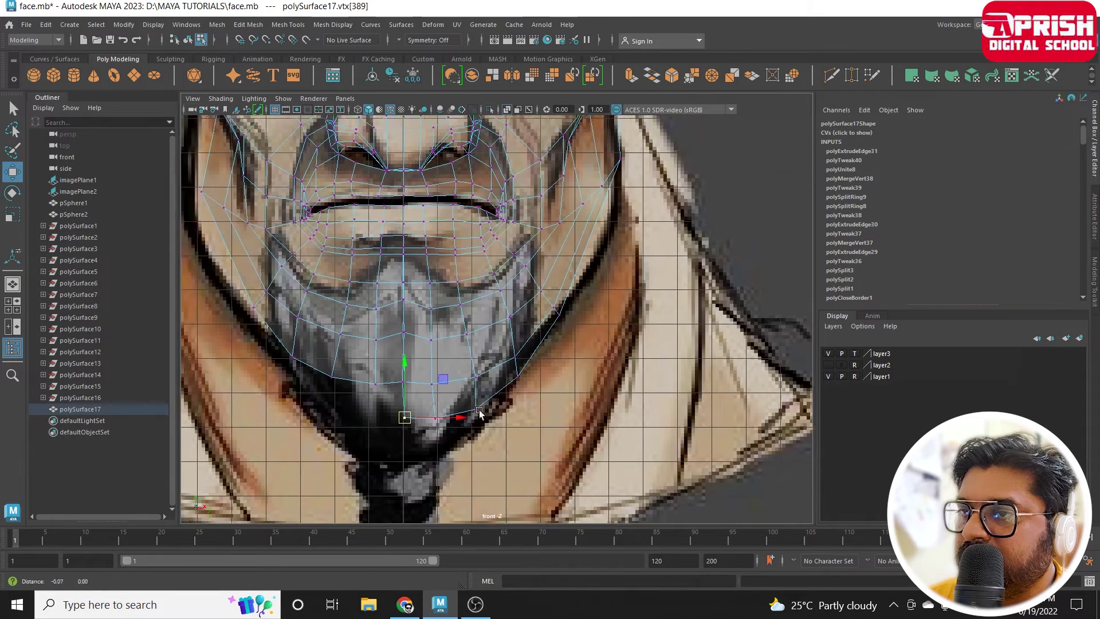
scroll(410, 419, down, 3)
right_click(413, 216)
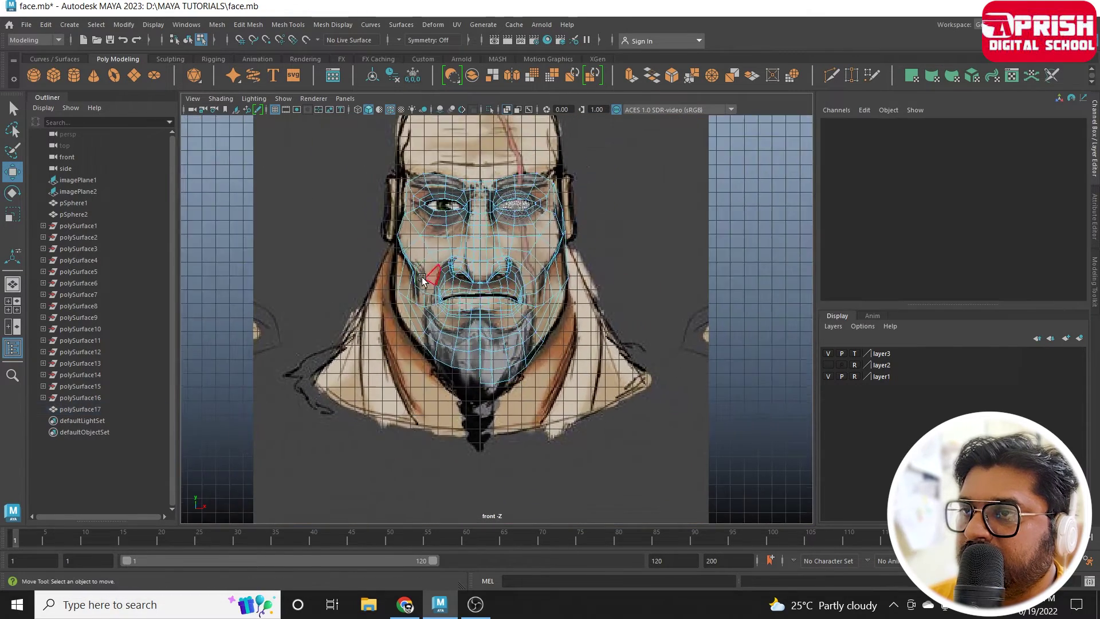
Clear the face selection, return to object mode and check the head in the four-view layout.
drag(430, 419, 474, 478)
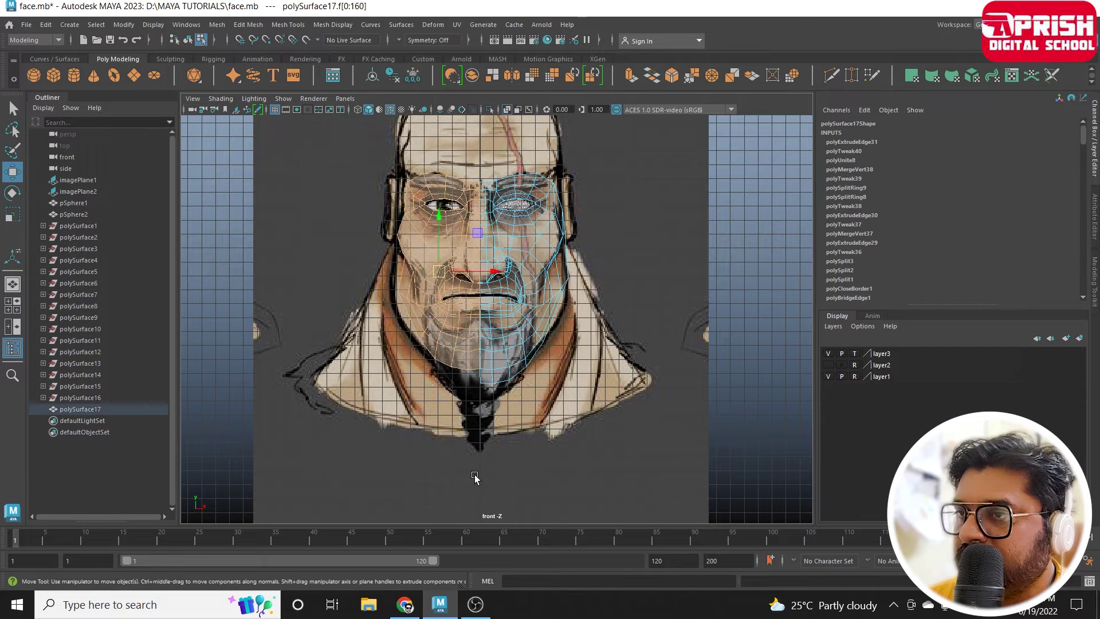
click(475, 479)
right_drag(487, 315, 545, 243)
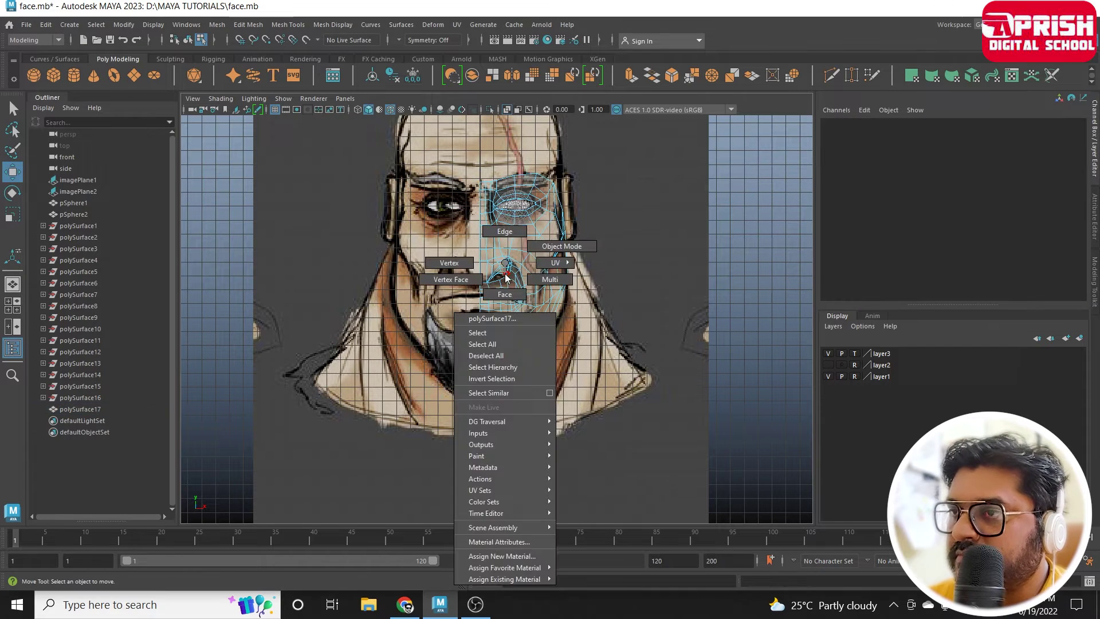
key(space)
key(space)
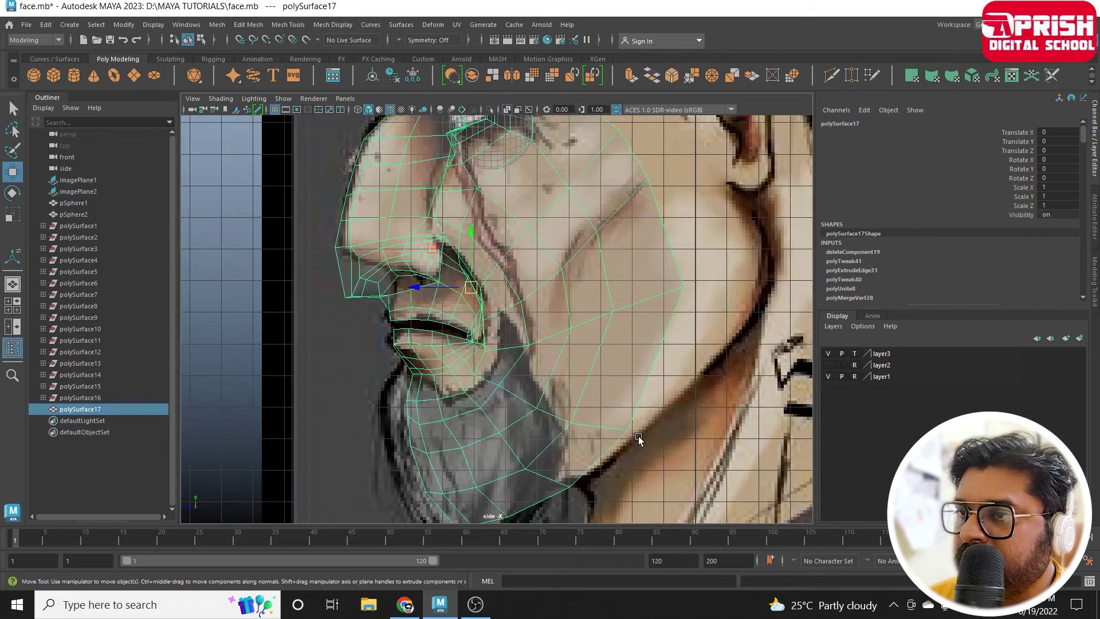
alt+drag(633, 437, 632, 439)
scroll(633, 439, down, 3)
scroll(632, 439, down, 3)
scroll(601, 344, down, 3)
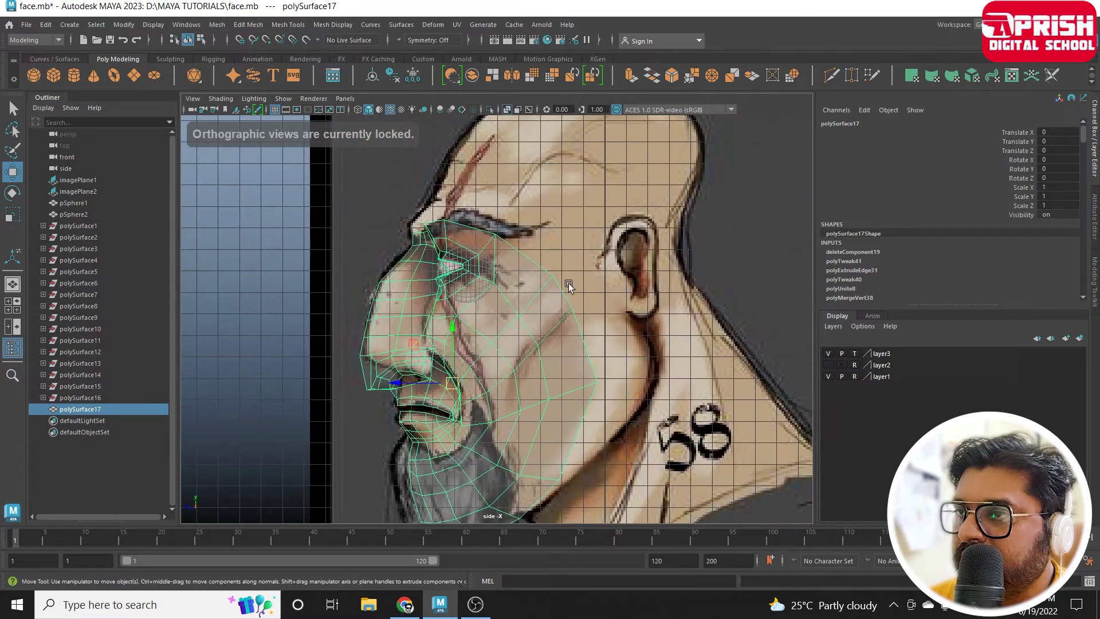
key(space)
key(space)
Merge the stray vertices closing the gaps at the nostril and mouth.
alt+drag(641, 174, 593, 301)
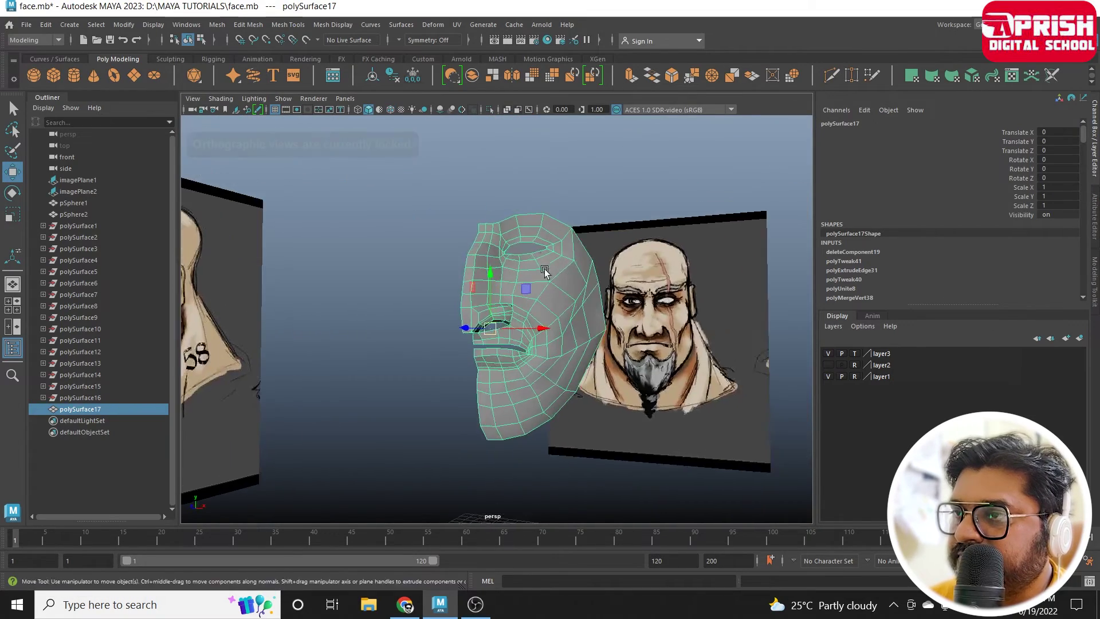
click(600, 364)
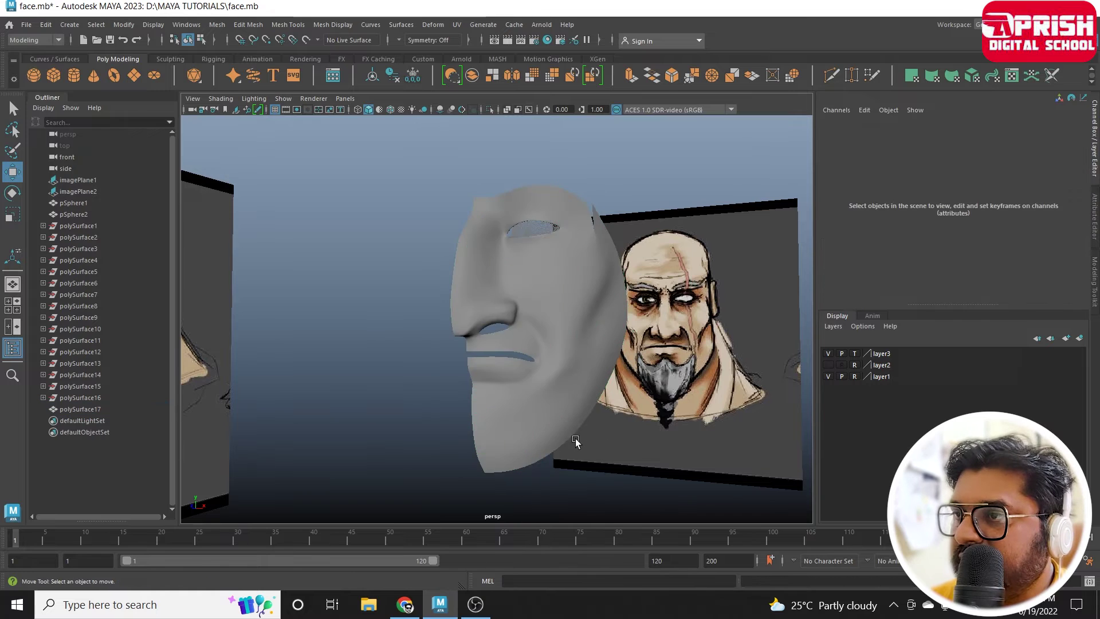
mouse_move(596, 321)
alt+mouse_down()
mouse_move(600, 364)
mouse_move(531, 317)
mouse_move(590, 321)
alt+mouse_up()
right_drag(582, 280, 597, 254)
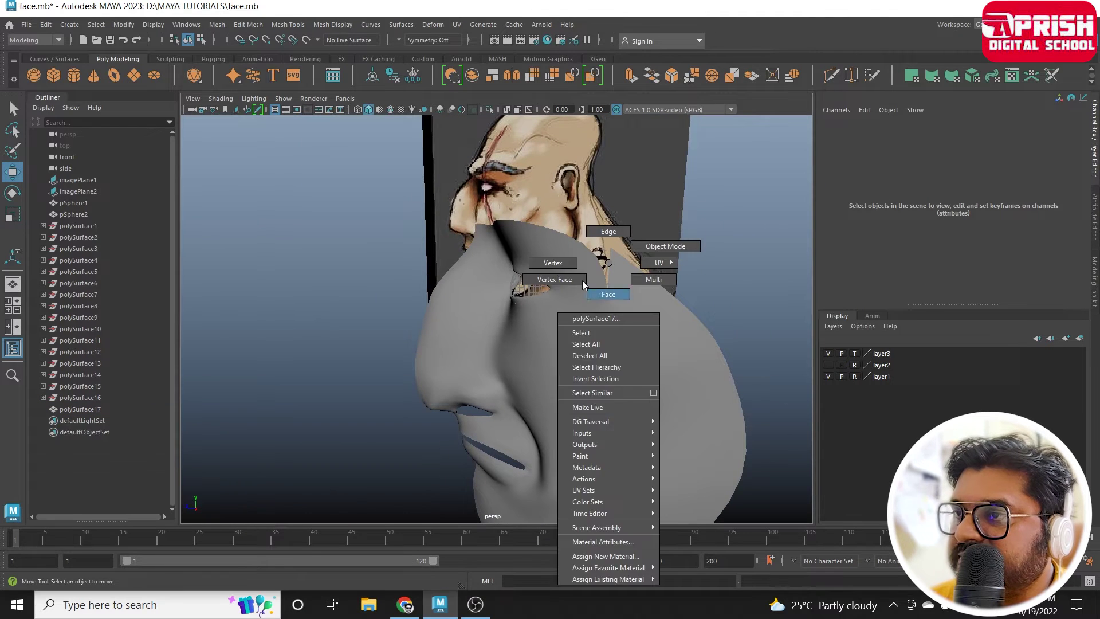
drag(609, 265, 613, 267)
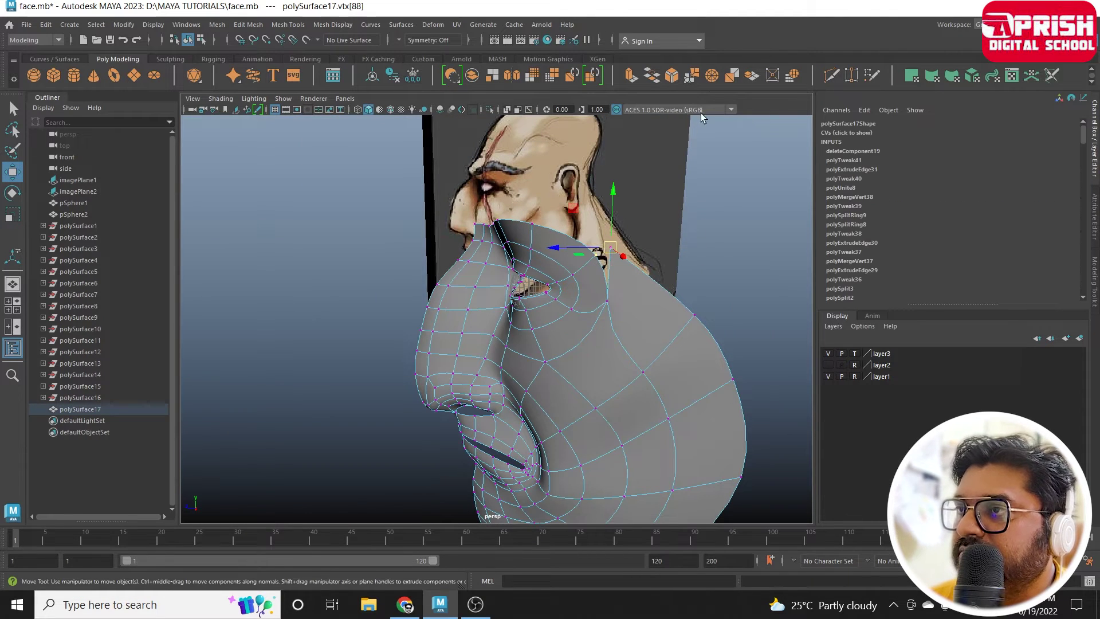
click(691, 79)
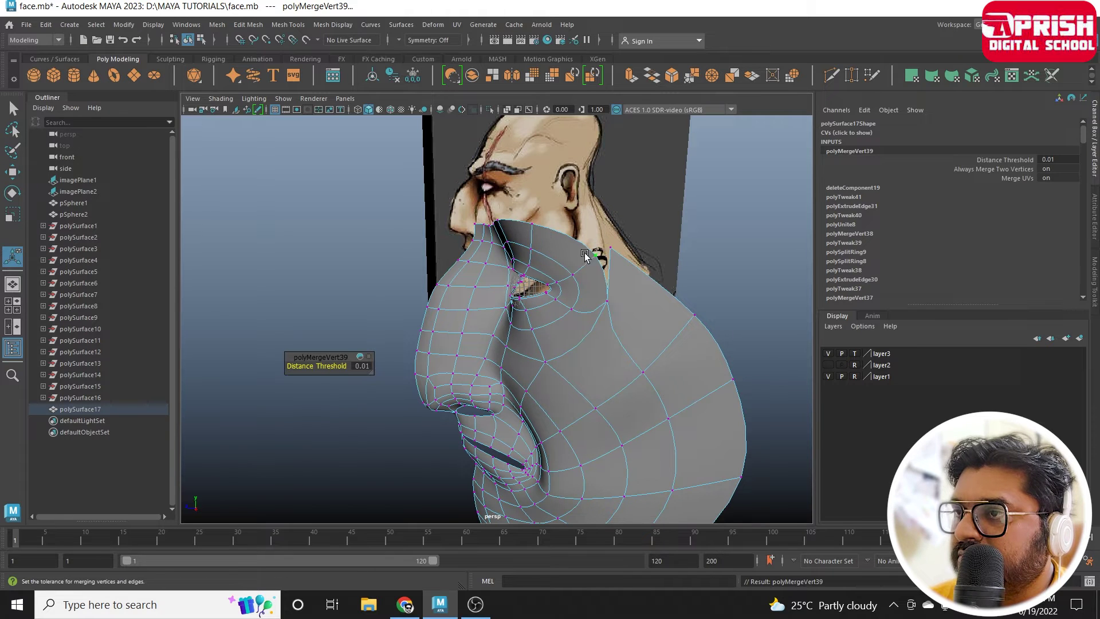
drag(585, 255, 631, 189)
key(g)
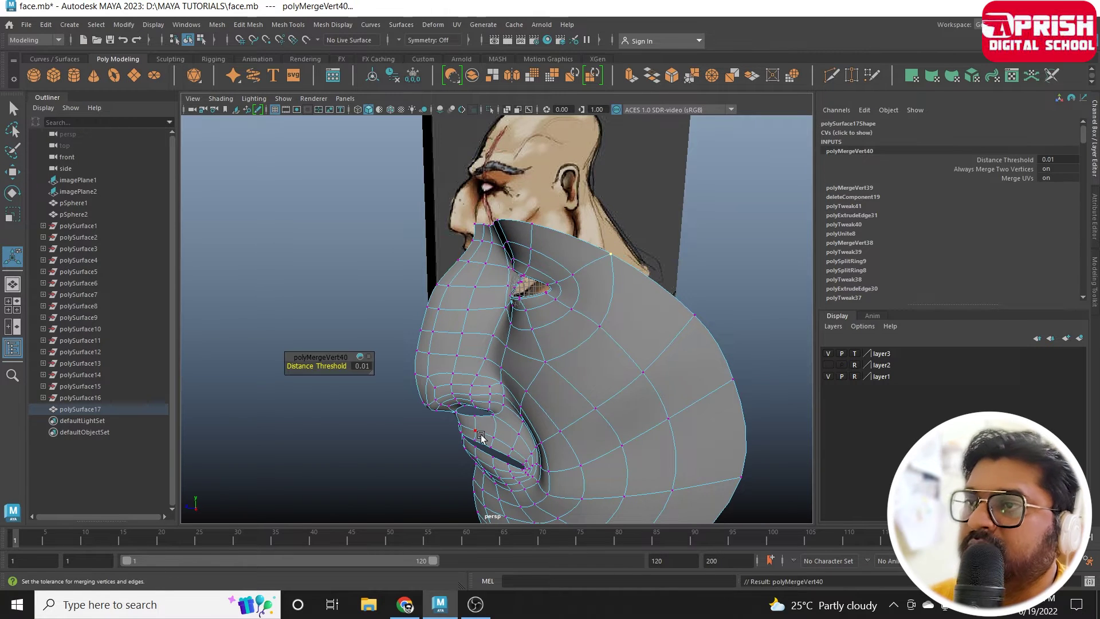
Deselect the half-face mesh and review it from the front against the reference.
mouse_move(481, 435)
alt+mouse_down()
mouse_move(540, 389)
mouse_move(609, 376)
mouse_move(653, 420)
mouse_move(614, 359)
mouse_move(573, 363)
mouse_move(592, 359)
mouse_move(556, 307)
alt+mouse_up()
click(561, 302)
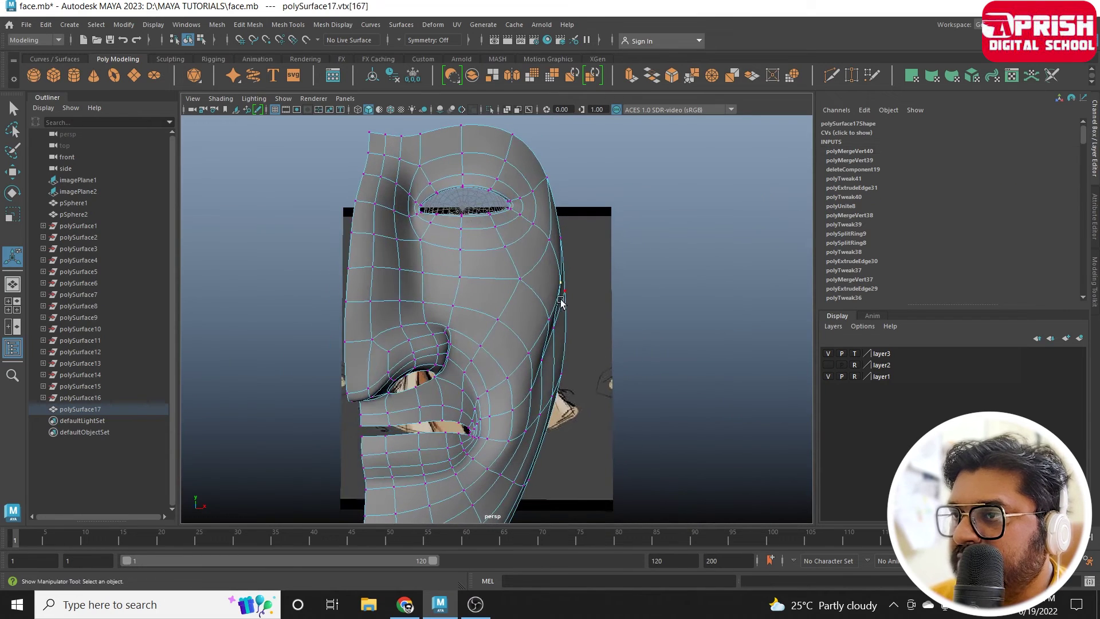
scroll(493, 287, down, 3)
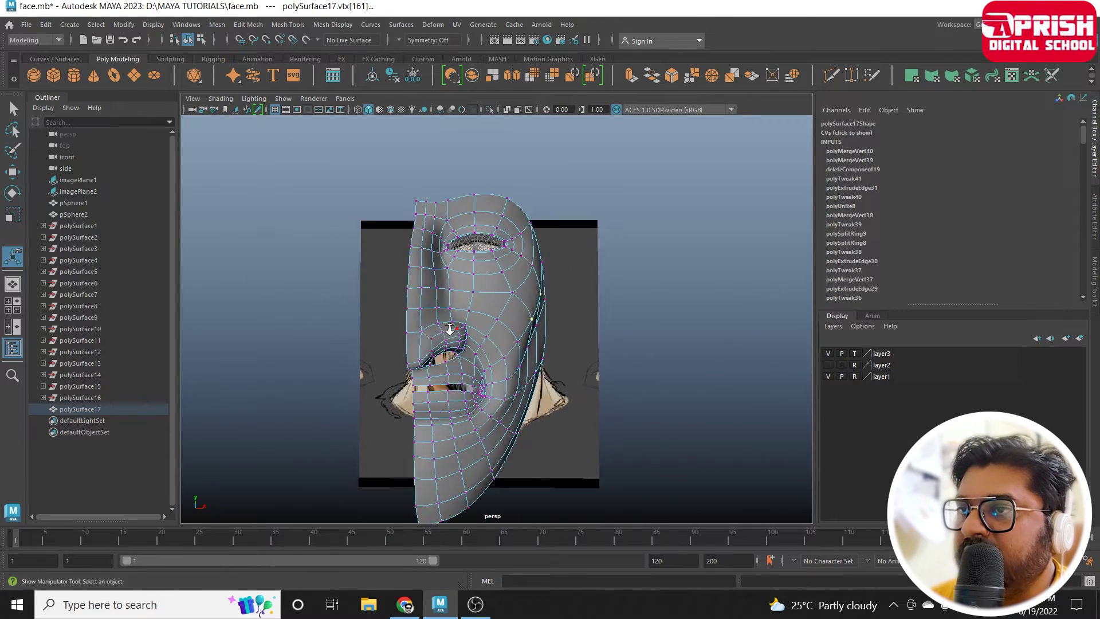
alt+drag(492, 287, 482, 269)
right_drag(482, 269, 547, 378)
click(548, 378)
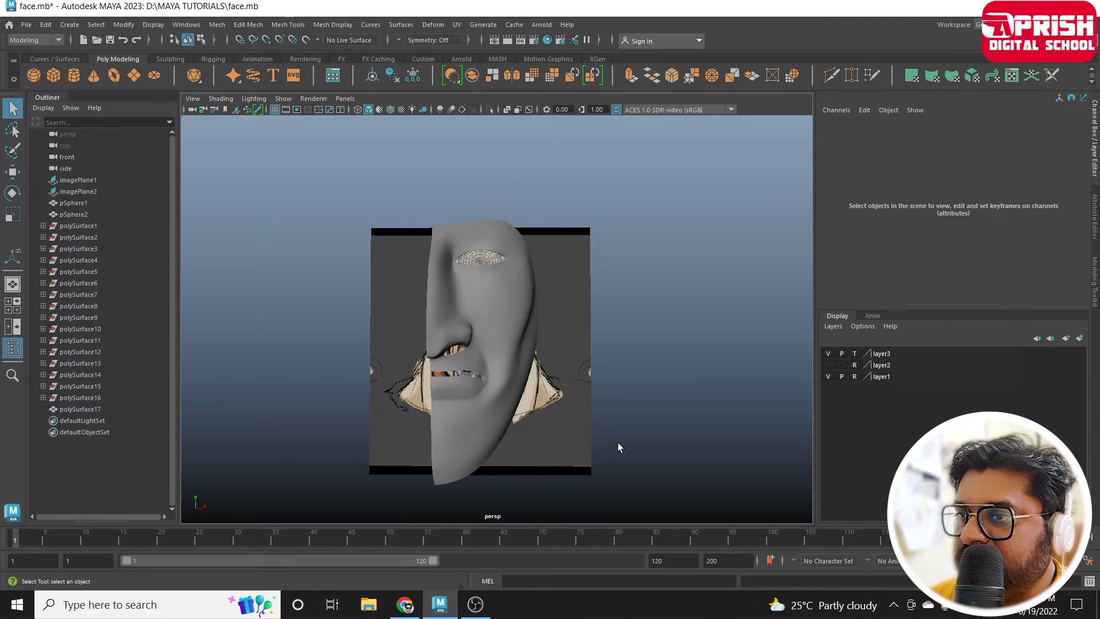
mouse_move(618, 442)
alt+mouse_down()
mouse_move(552, 380)
mouse_move(566, 385)
mouse_move(460, 400)
alt+mouse_up()
key(space)
key(space)
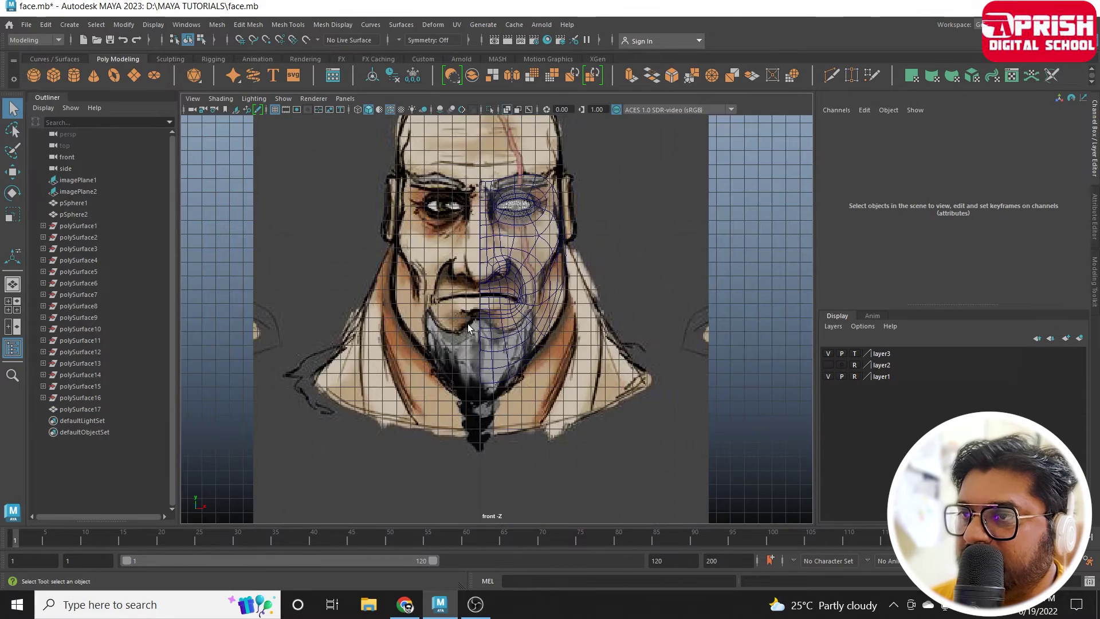
Duplicate the half-face mesh and mirror the copy with Scale X -1.
click(528, 289)
click(13, 172)
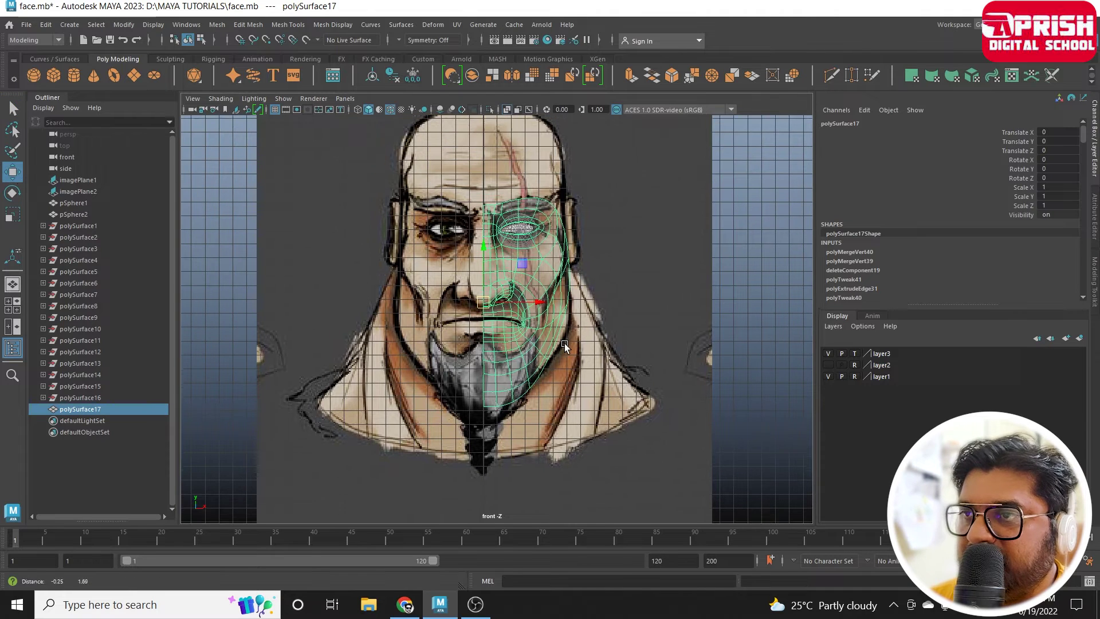
alt+middle_drag(561, 317, 565, 343)
key(ctrl+d)
text(-1)
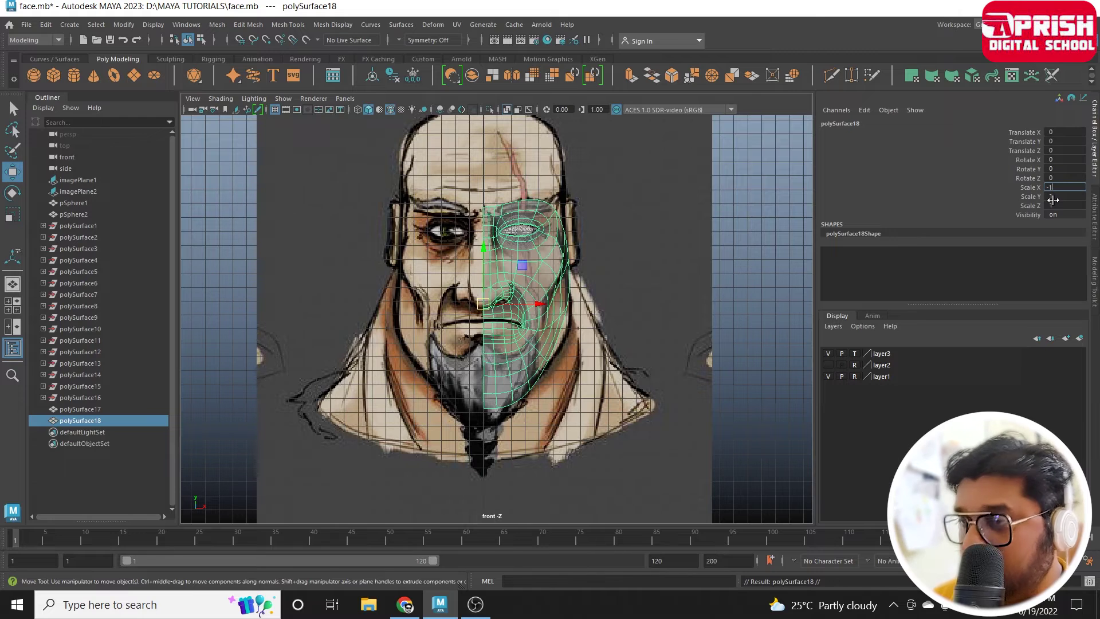
key(Return)
key(ctrl+d)
middle_drag(566, 241, 574, 294)
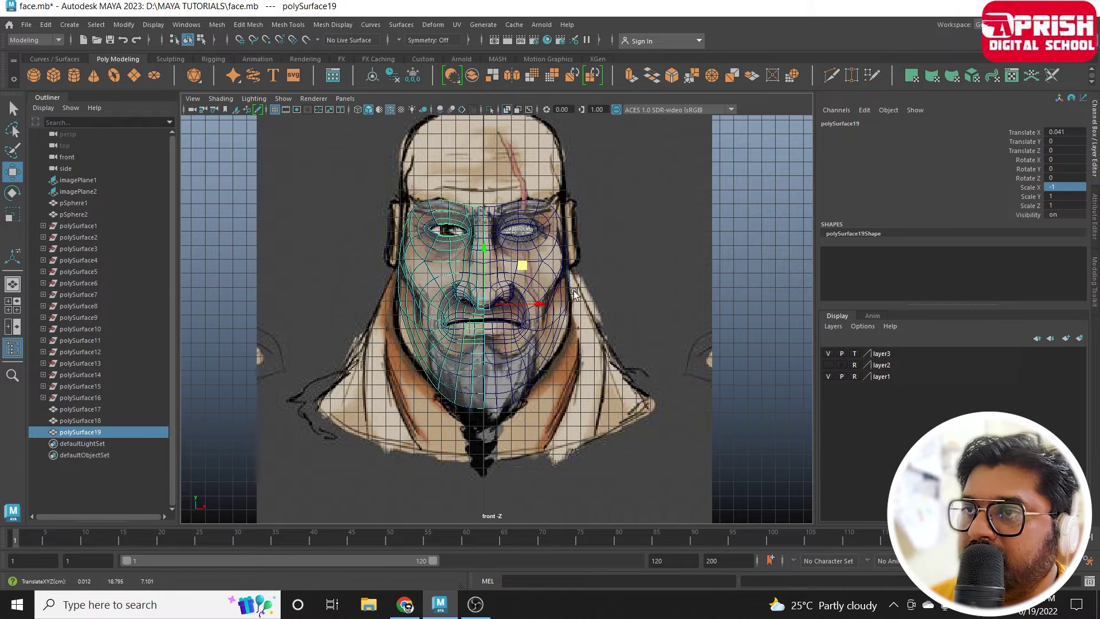
key(Delete)
Combine both halves into polySurface19 and turn off X-Ray shading.
drag(401, 189, 644, 292)
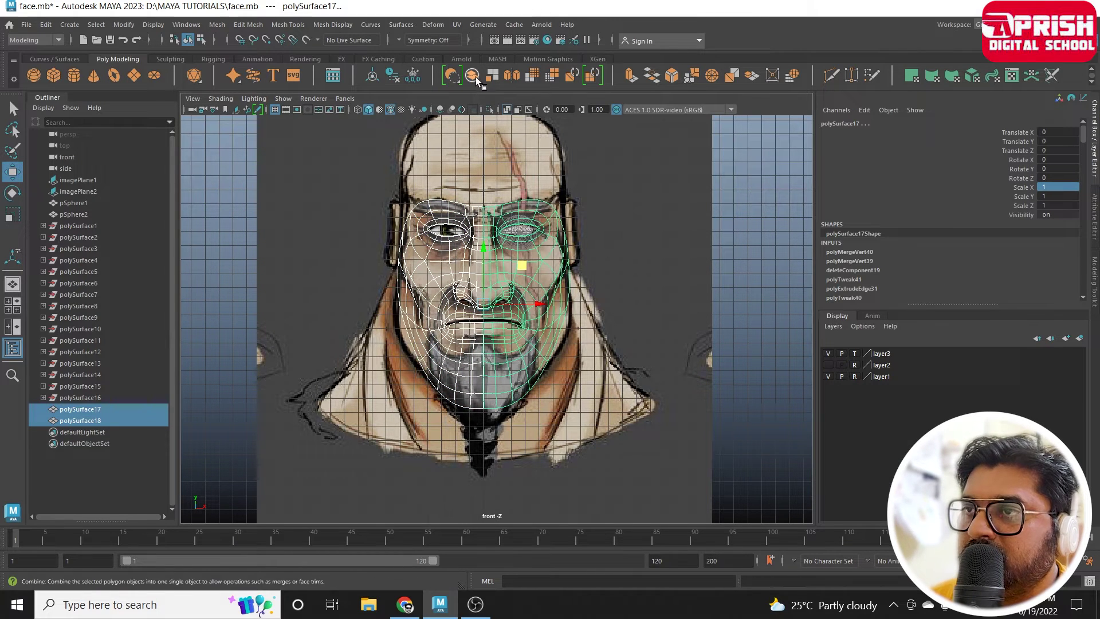
click(511, 75)
click(220, 99)
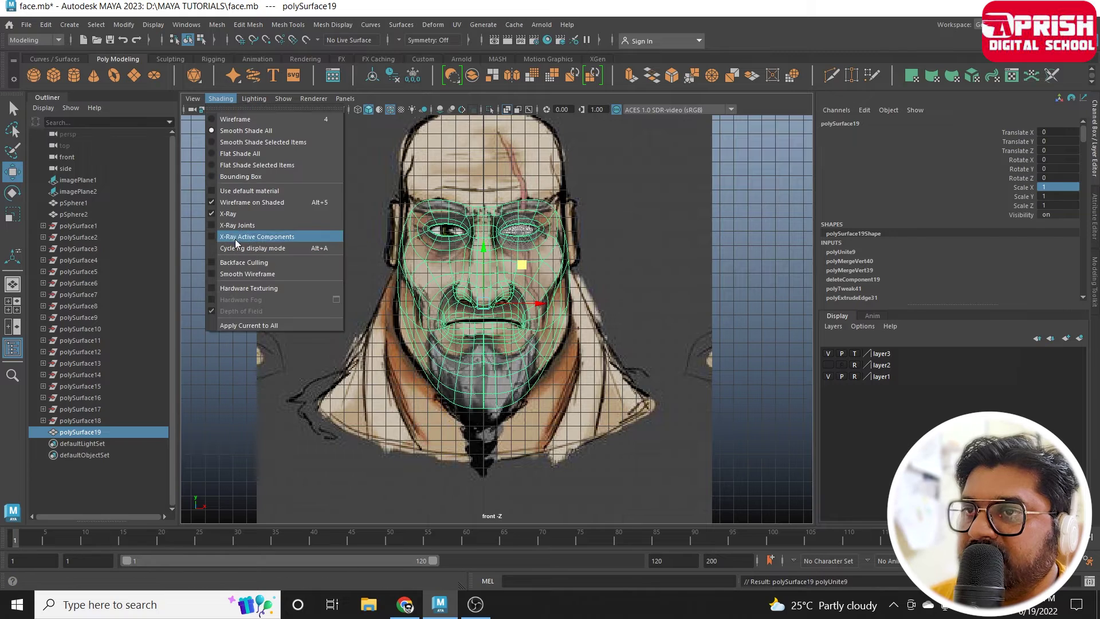
click(230, 214)
click(690, 403)
Switch the face mesh to vertex editing.
scroll(566, 396, up, 2)
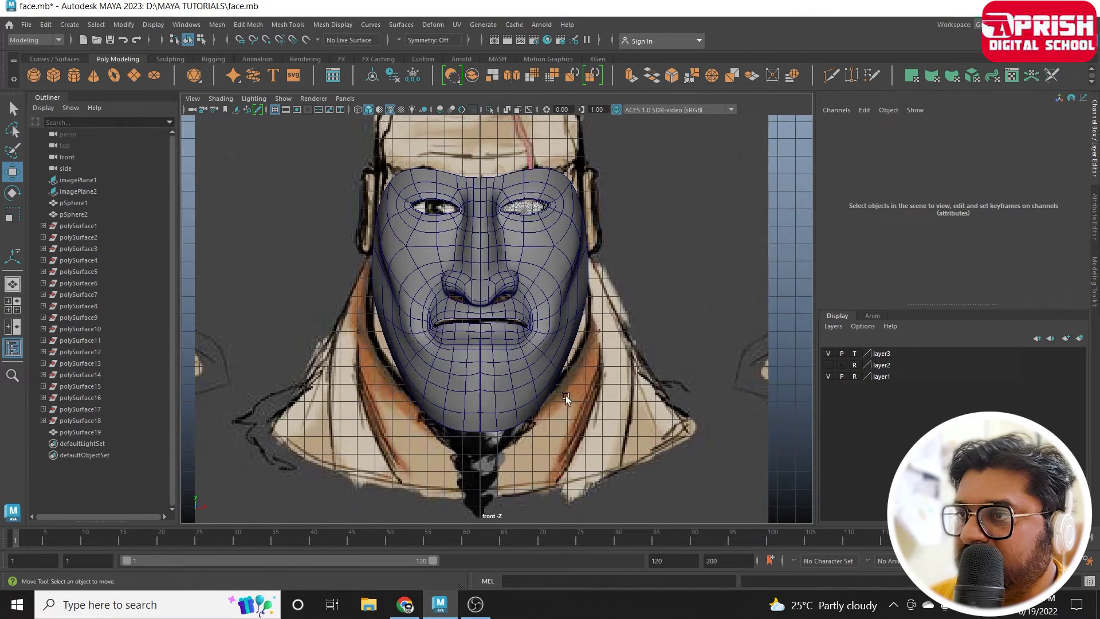
scroll(530, 339, up, 1)
scroll(530, 338, up, 3)
click(624, 290)
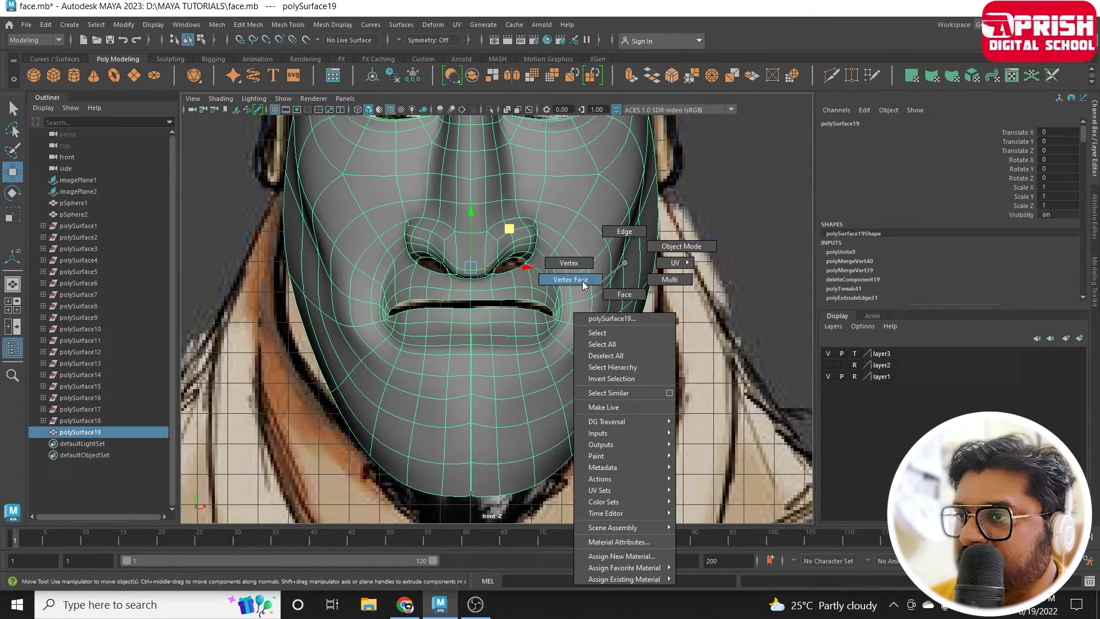
right_drag(580, 283, 575, 267)
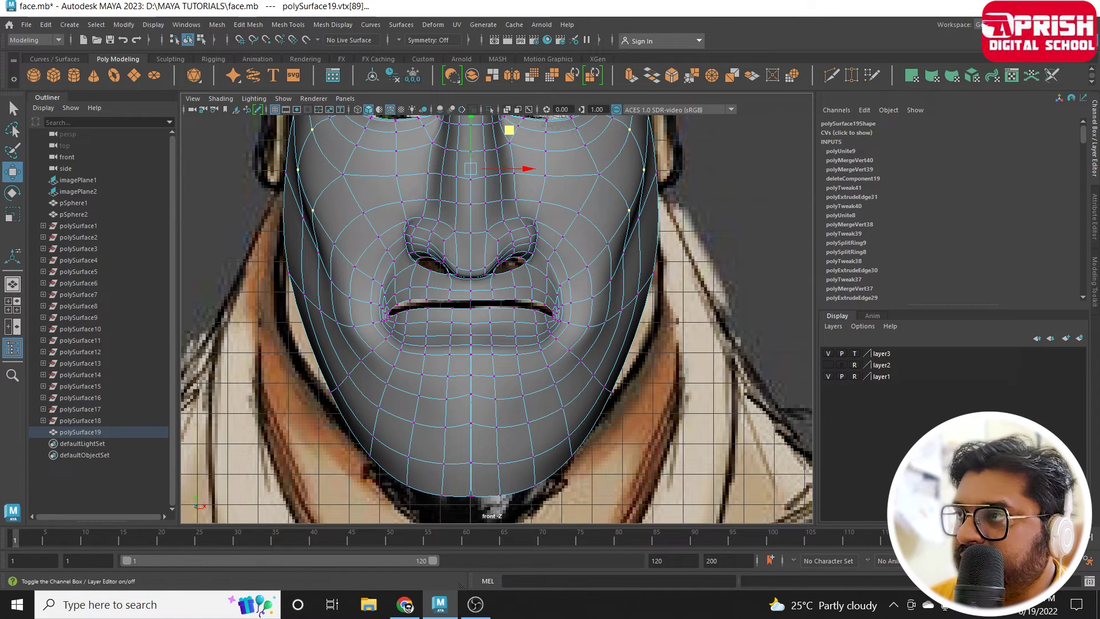
Set the Move tool's symmetry to Object X in its tool settings.
key(ctrl+a)
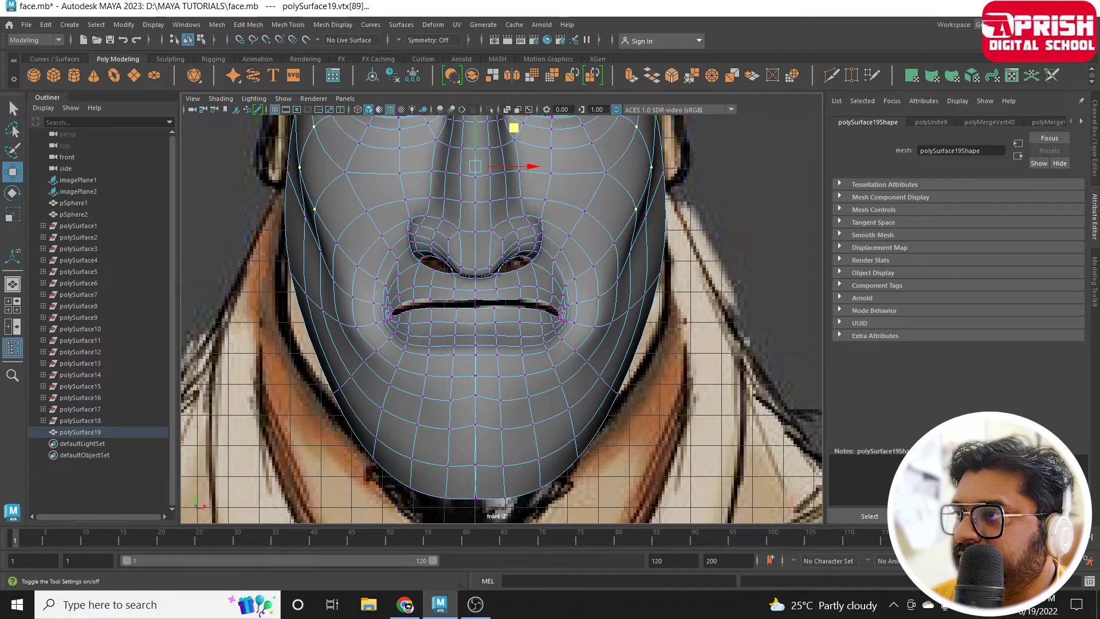
click(1079, 40)
drag(191, 113, 714, 62)
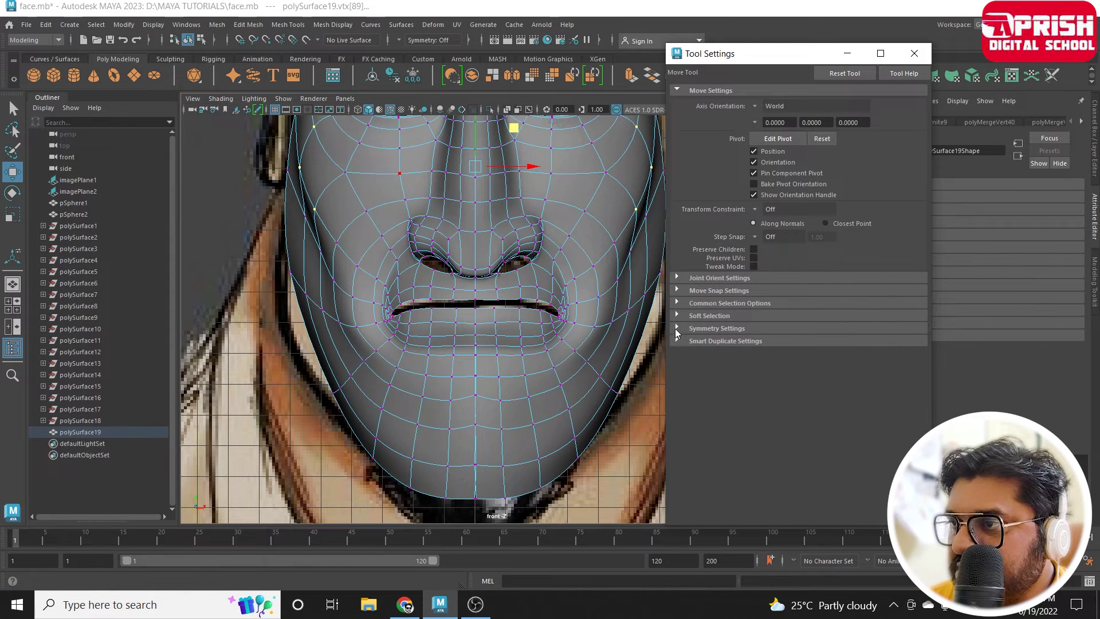
click(676, 329)
click(755, 343)
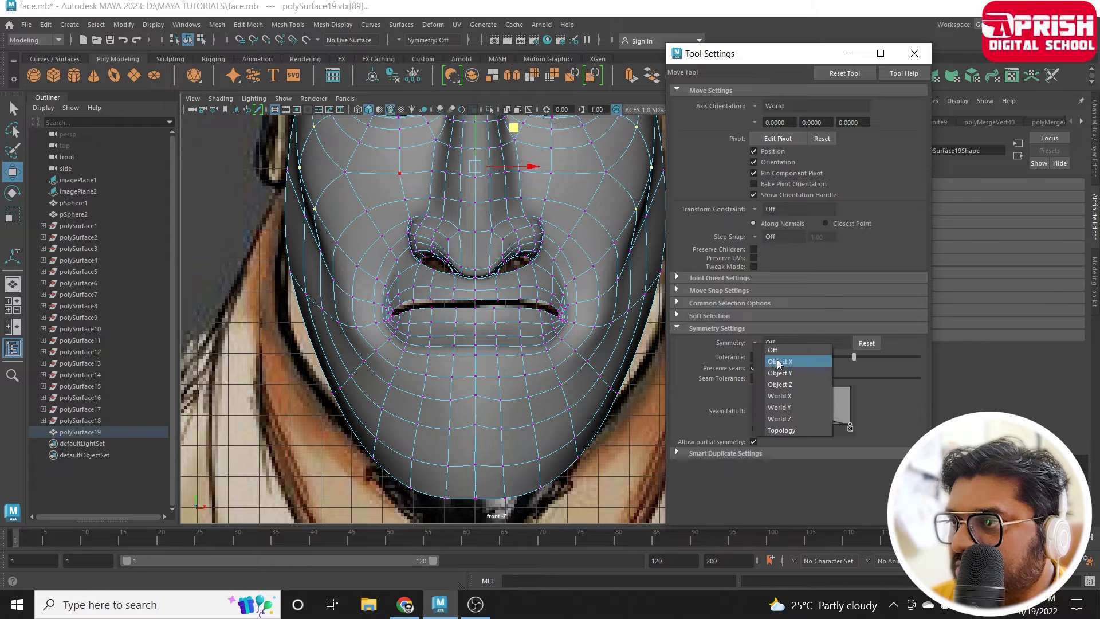
click(780, 360)
drag(814, 54, 1006, 51)
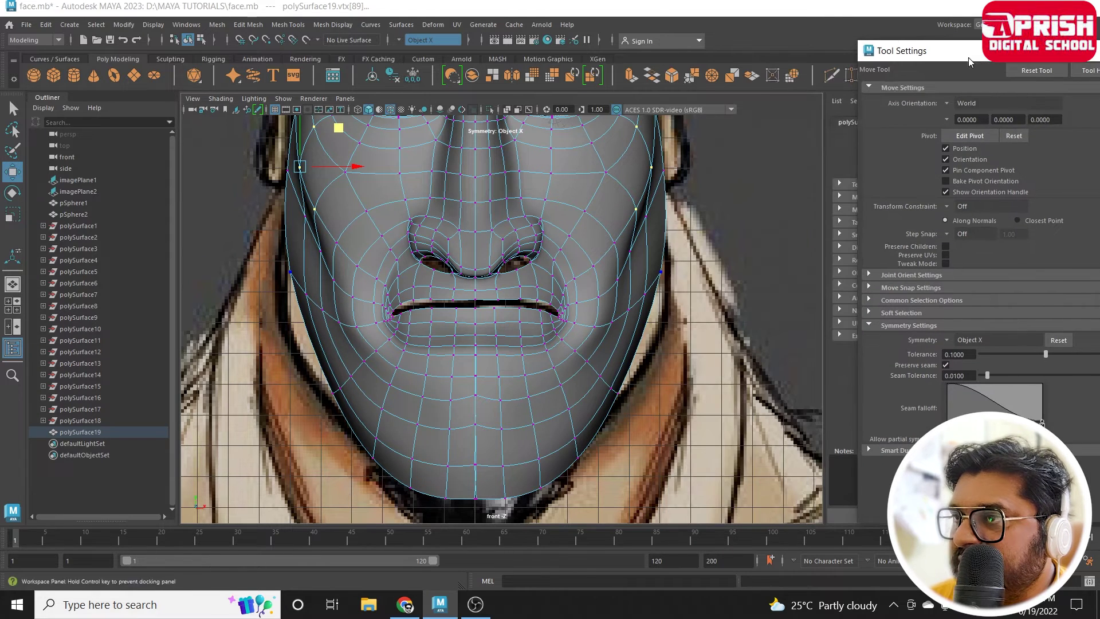
click(653, 278)
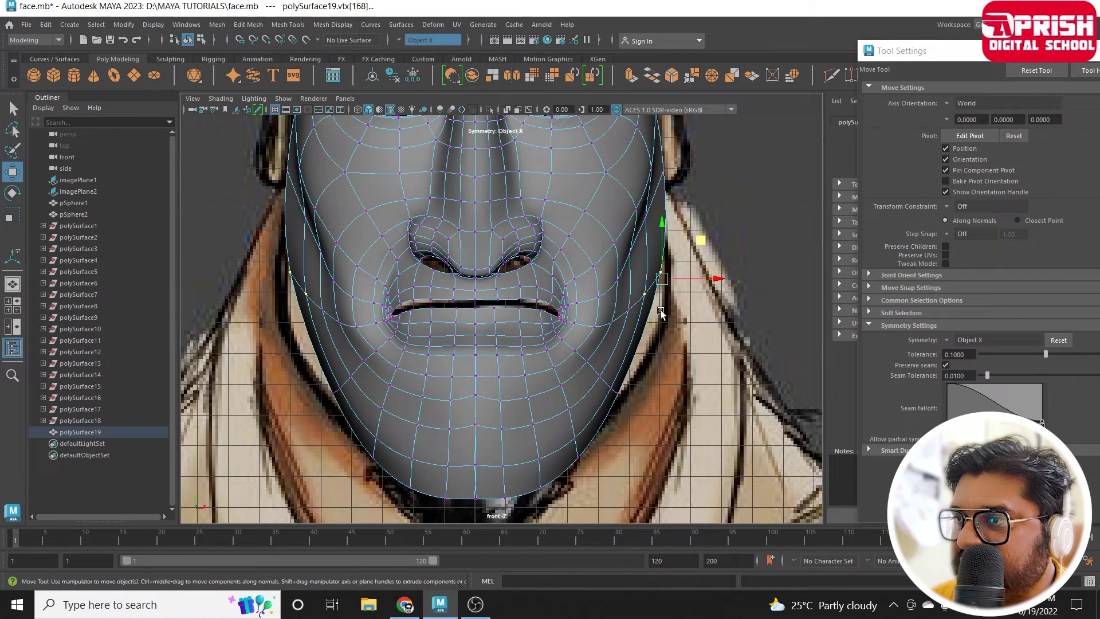
Widen the jaw, push the cheeks outward and lower the jaw symmetrically on both sides.
drag(721, 278, 734, 285)
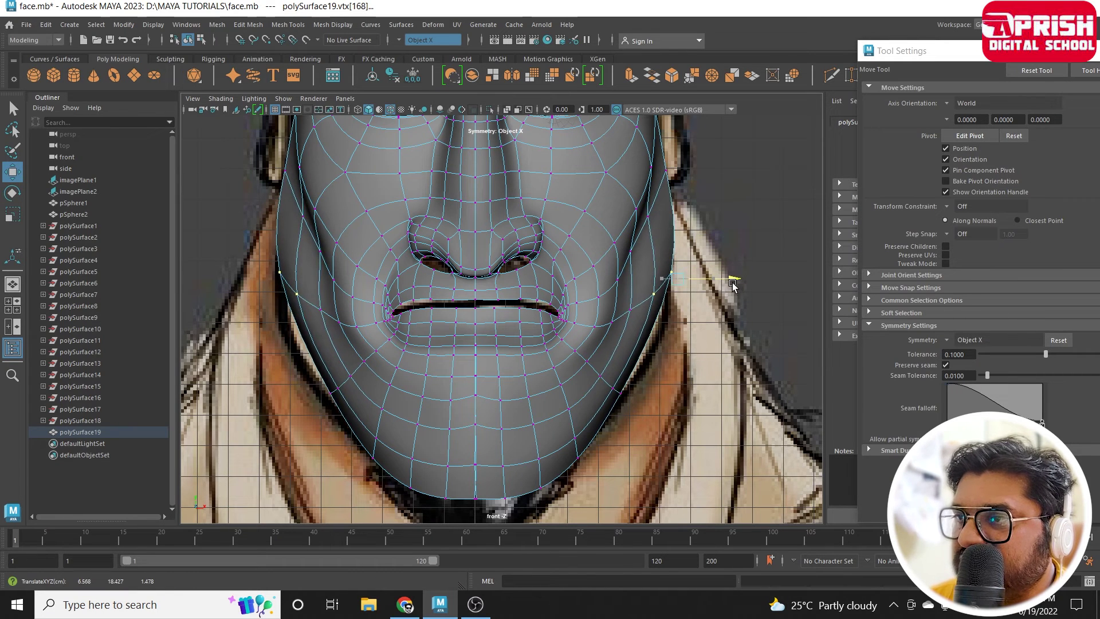
mouse_move(610, 379)
mouse_down()
mouse_move(633, 408)
mouse_move(628, 391)
mouse_up()
alt+middle_drag(666, 255, 680, 348)
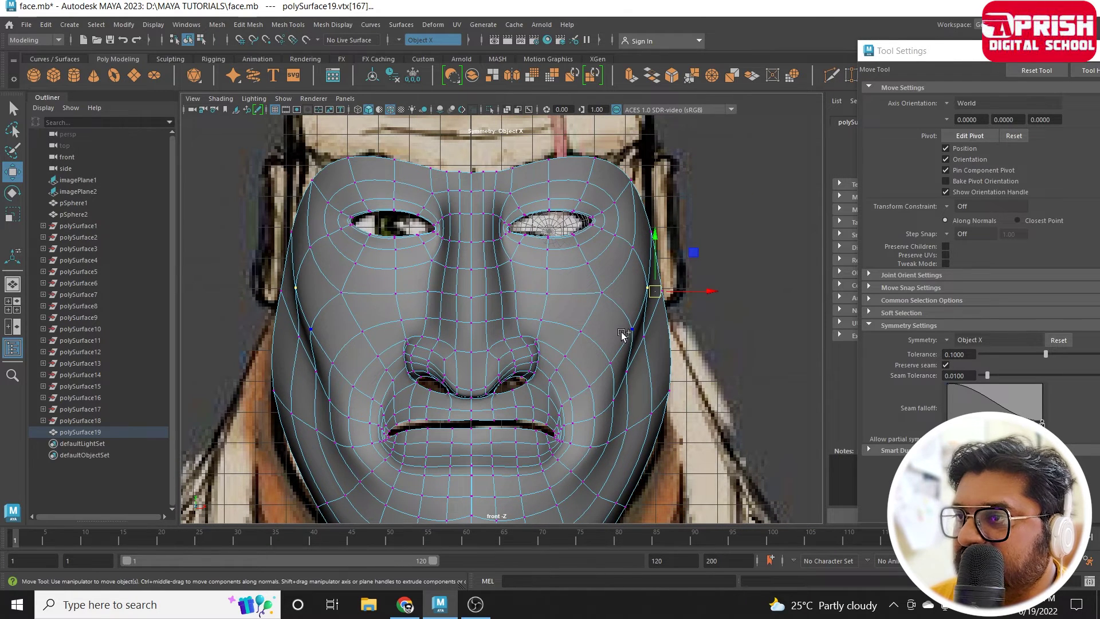
drag(680, 315, 687, 315)
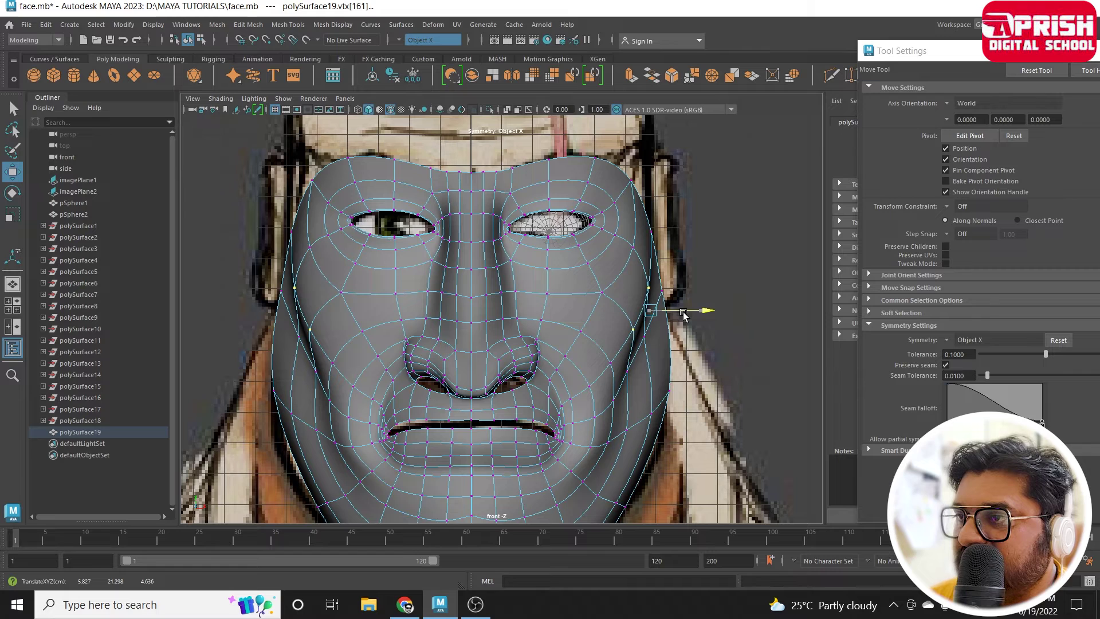
click(639, 340)
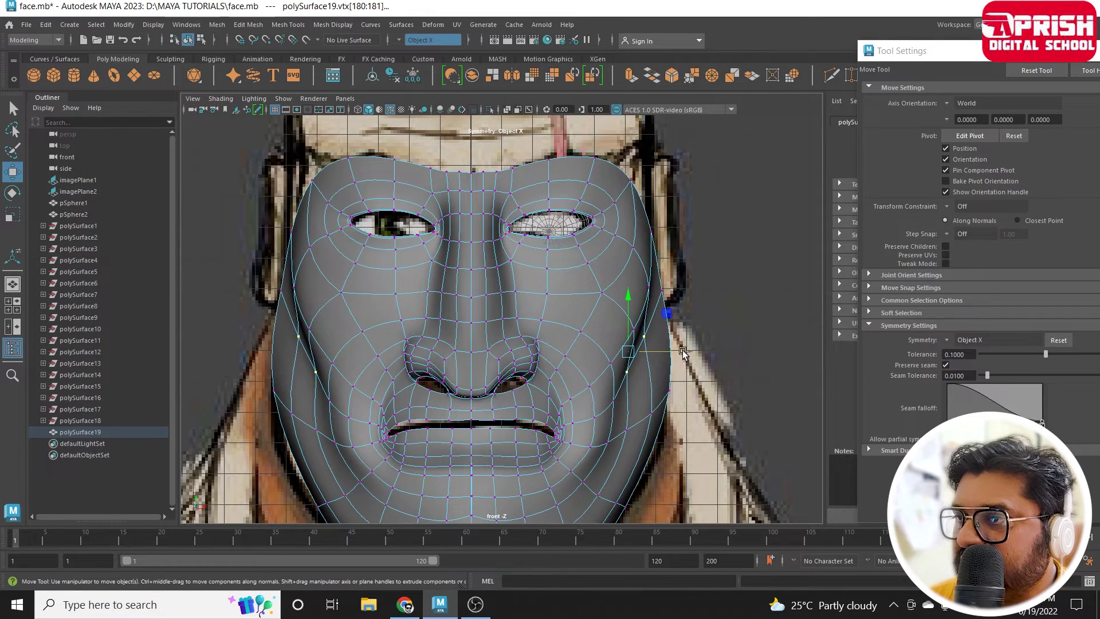
drag(629, 299, 634, 312)
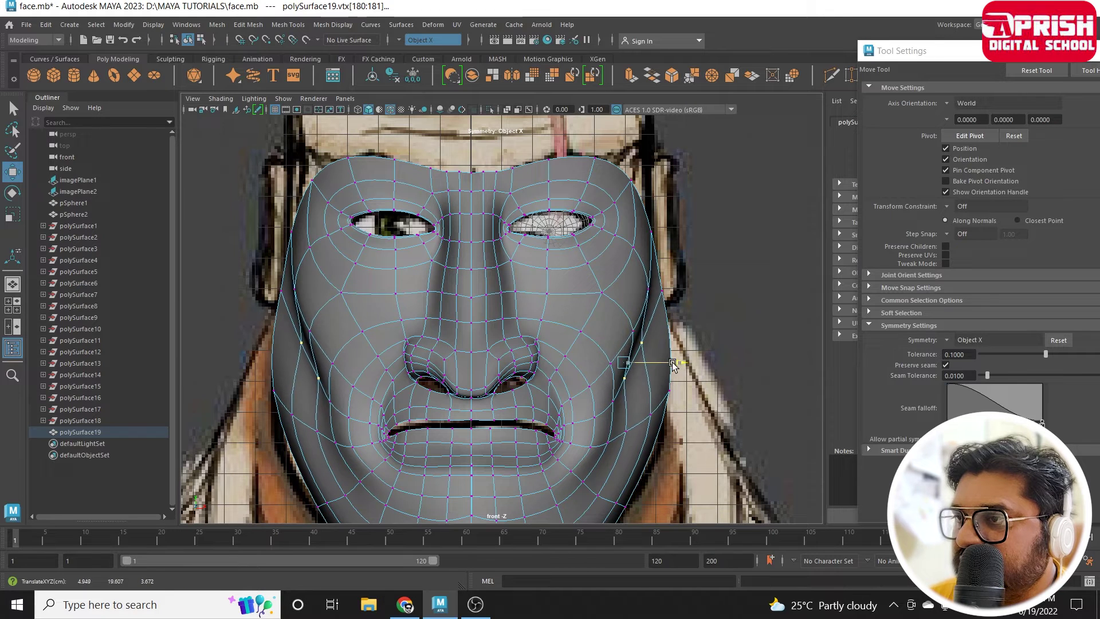
drag(679, 364, 671, 365)
alt+middle_drag(667, 374, 611, 371)
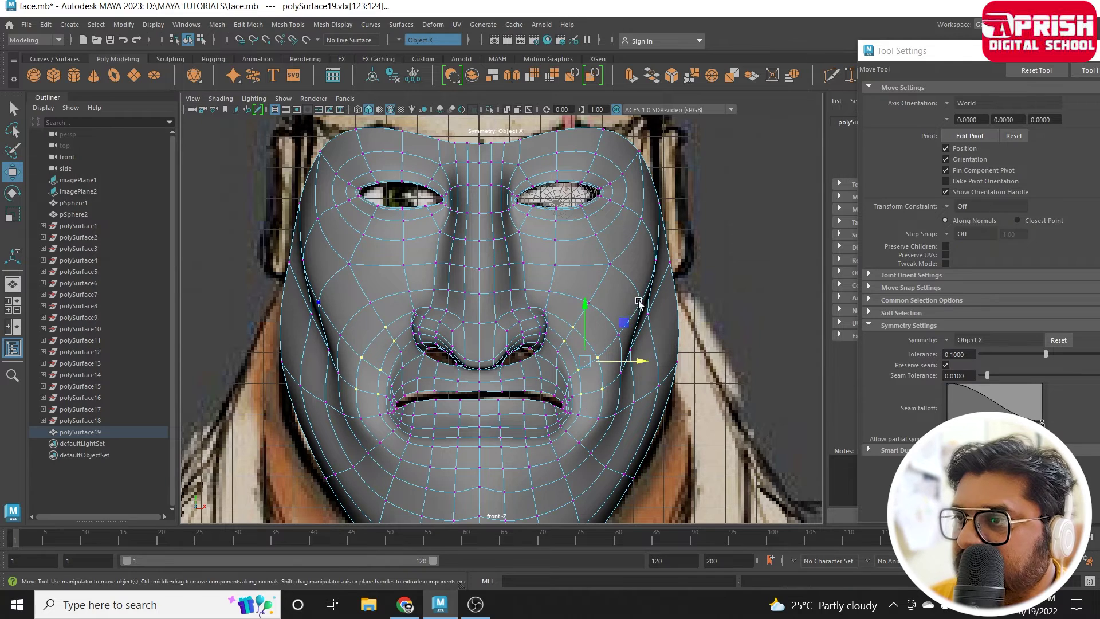
key(space)
key(space)
mouse_move(636, 343)
alt+mouse_down()
mouse_move(590, 386)
mouse_move(512, 325)
mouse_move(530, 299)
mouse_move(483, 304)
mouse_move(587, 307)
mouse_move(537, 295)
alt+mouse_up()
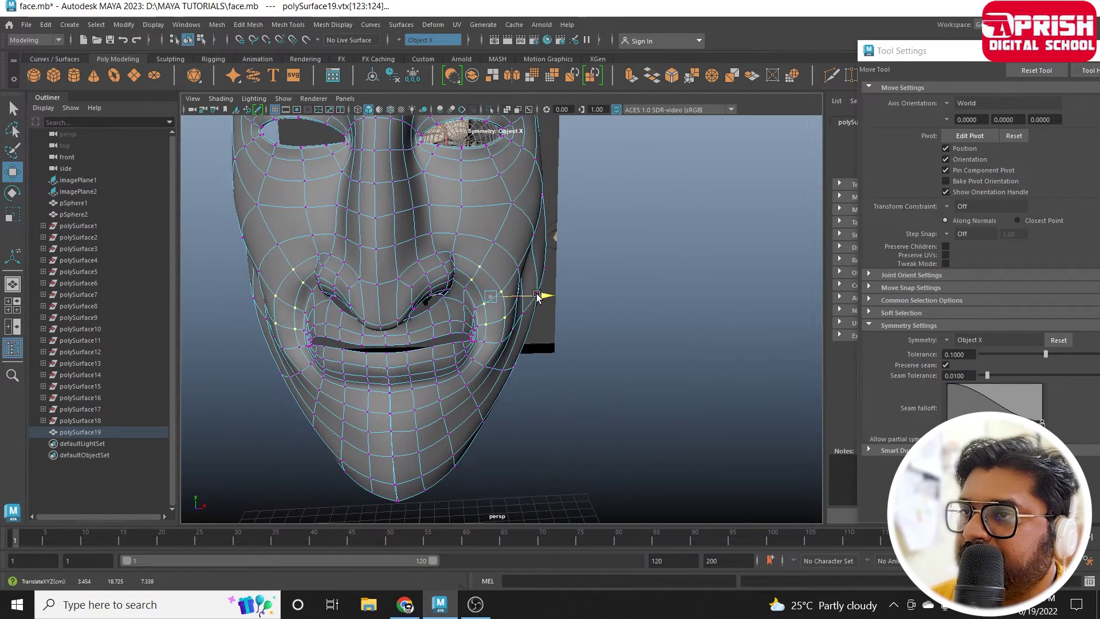
Shift the cheek vertices and push the eye-corner vertex outward in three-quarter view.
mouse_move(587, 352)
alt+mouse_down()
mouse_move(591, 319)
mouse_move(530, 274)
mouse_move(550, 247)
mouse_move(556, 302)
alt+mouse_up()
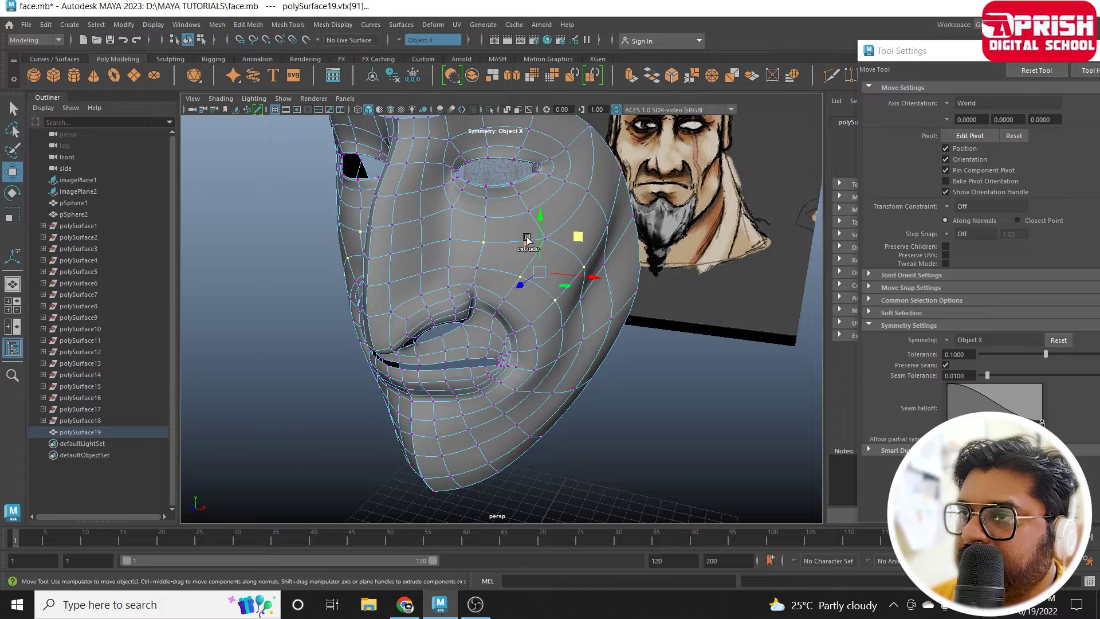
mouse_move(481, 263)
alt+mouse_down()
mouse_move(553, 264)
mouse_move(565, 324)
alt+mouse_up()
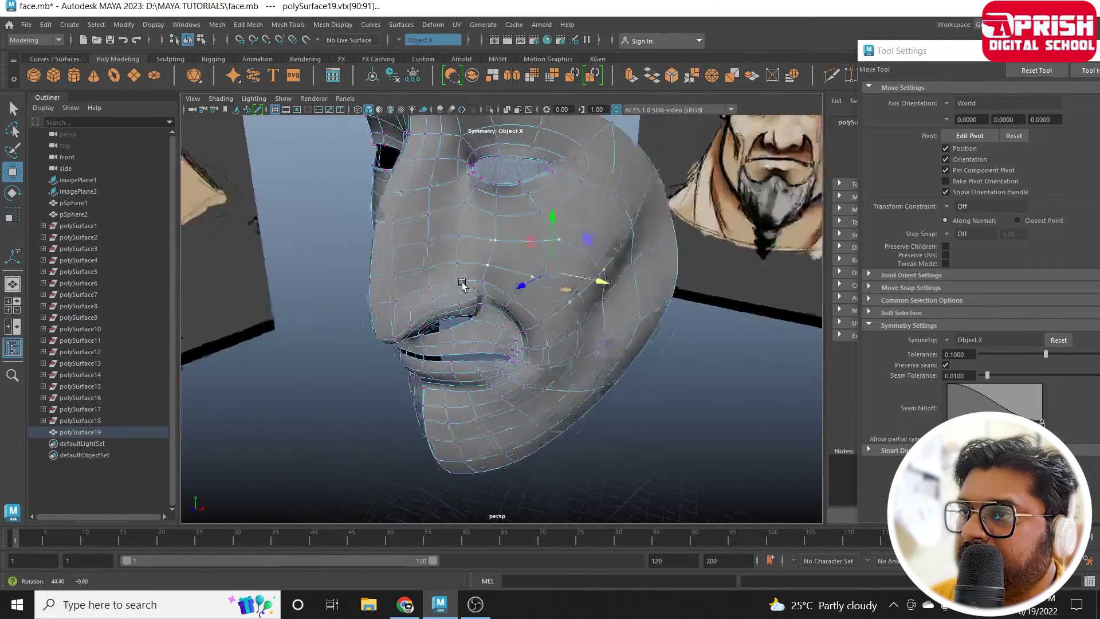
mouse_move(527, 294)
mouse_down()
mouse_move(516, 291)
mouse_move(544, 288)
mouse_move(502, 290)
mouse_up()
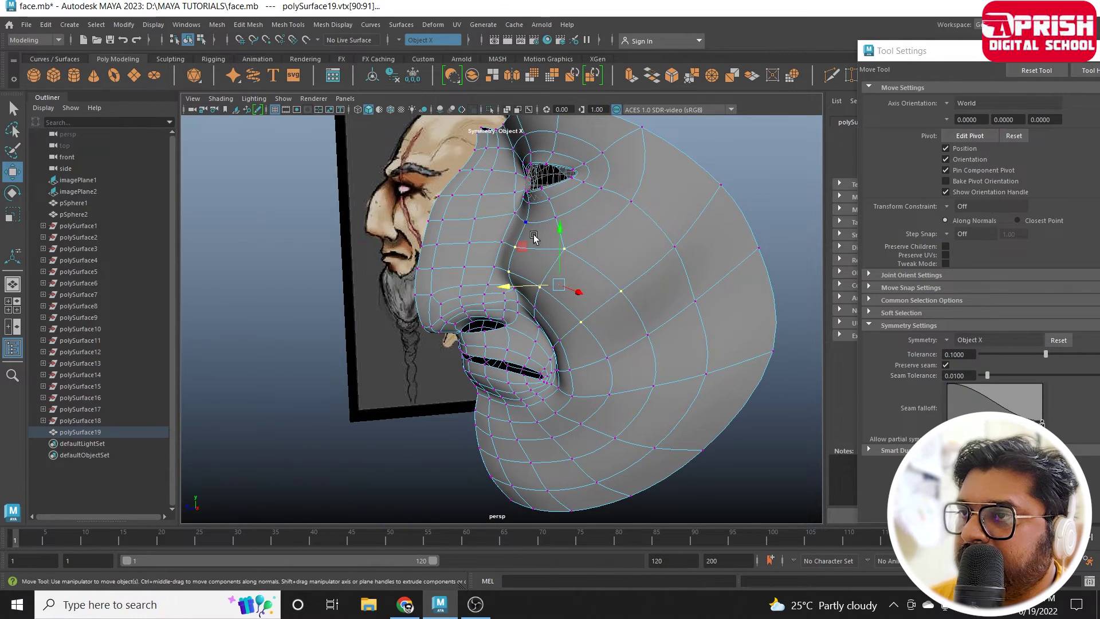
mouse_move(491, 226)
mouse_down()
mouse_move(579, 261)
mouse_move(560, 246)
mouse_up()
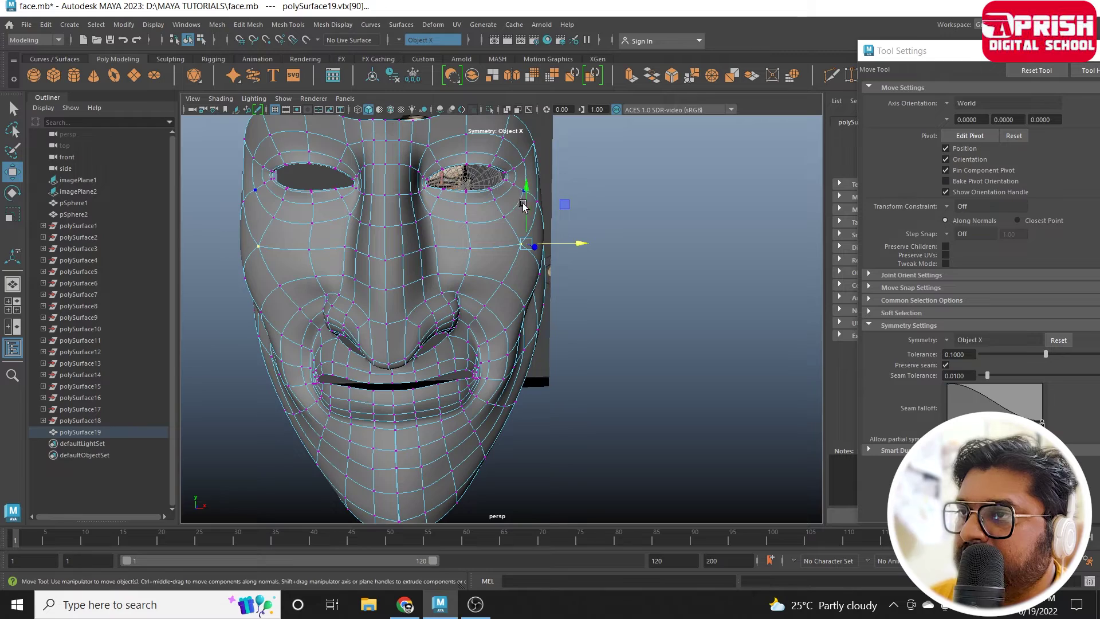
middle_drag(536, 215, 571, 196)
Tuck the cheek vertices beside the nose in to match the side profile.
scroll(575, 196, down, 3)
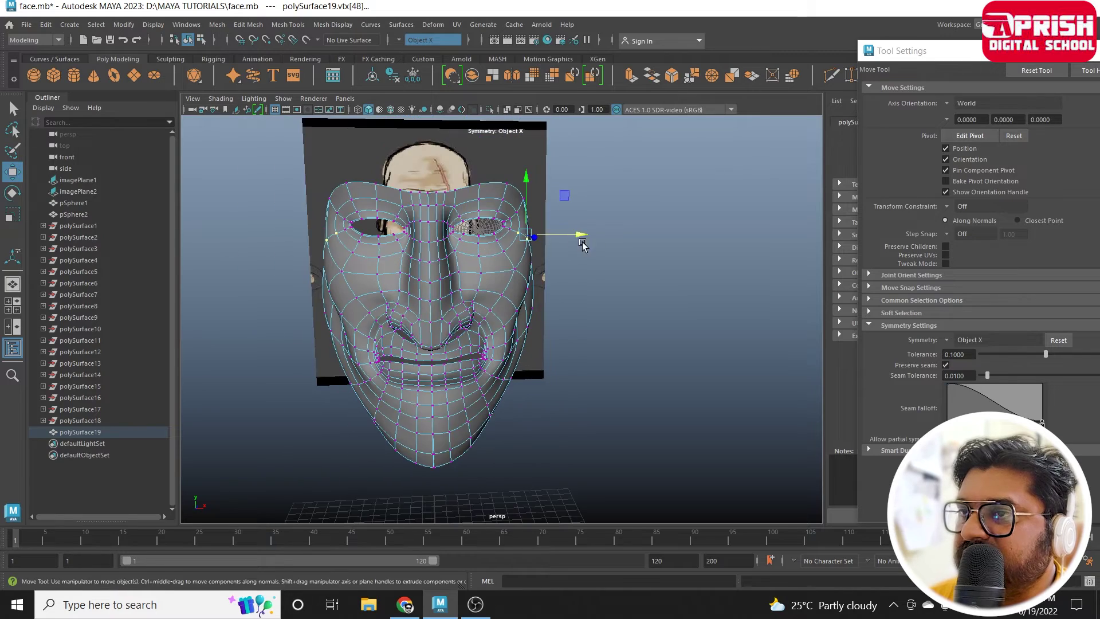
mouse_move(580, 236)
alt+mouse_down()
mouse_move(546, 278)
mouse_move(494, 283)
alt+mouse_up()
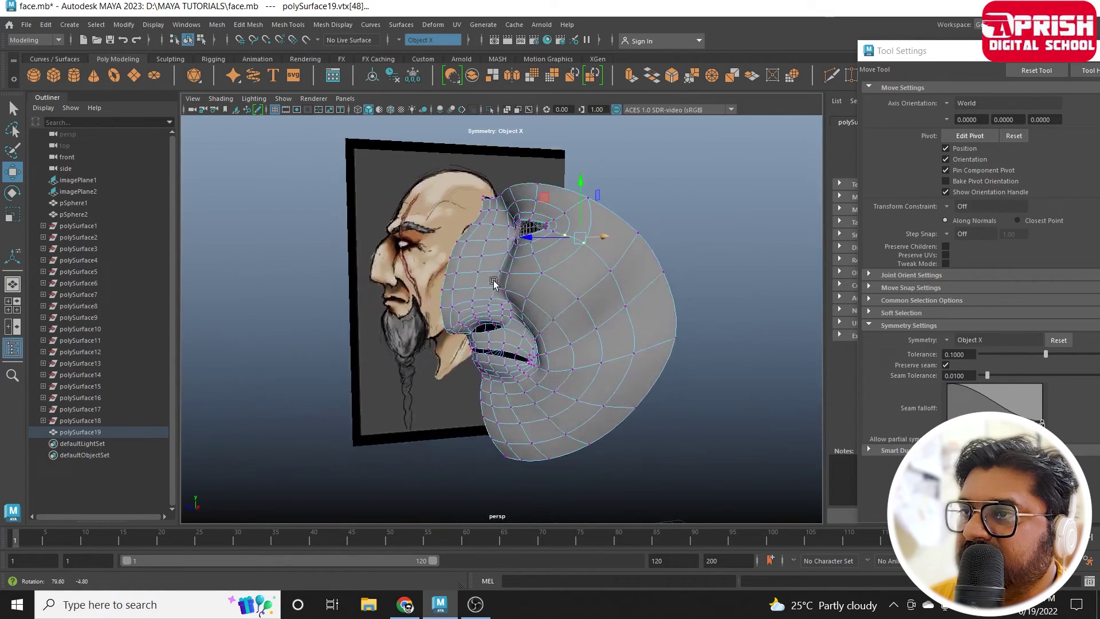
scroll(493, 283, up, 5)
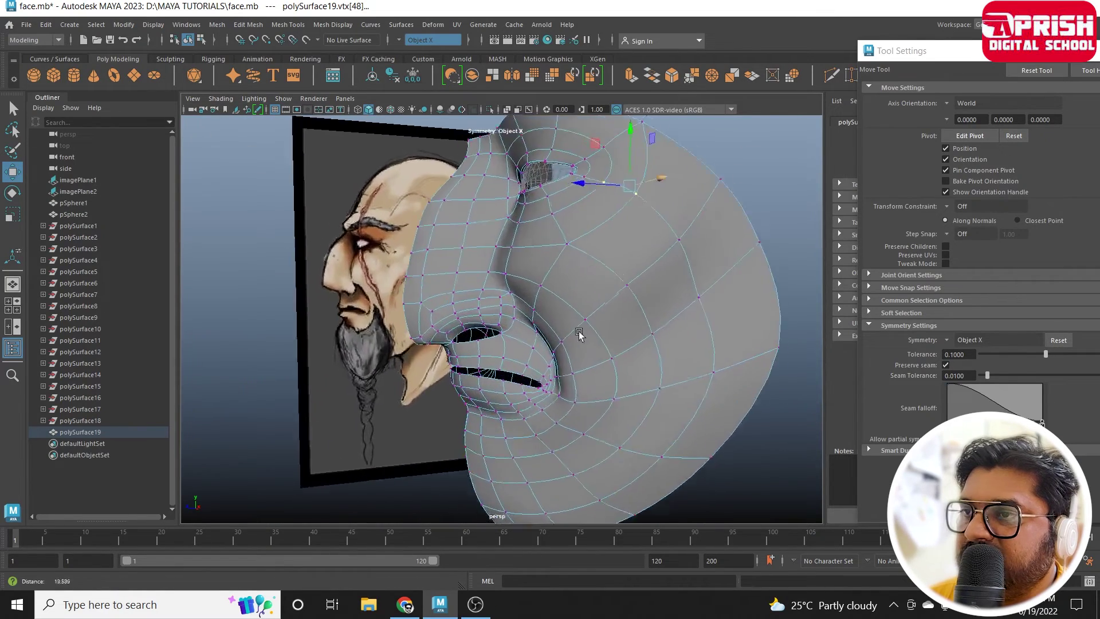
scroll(536, 304, up, 2)
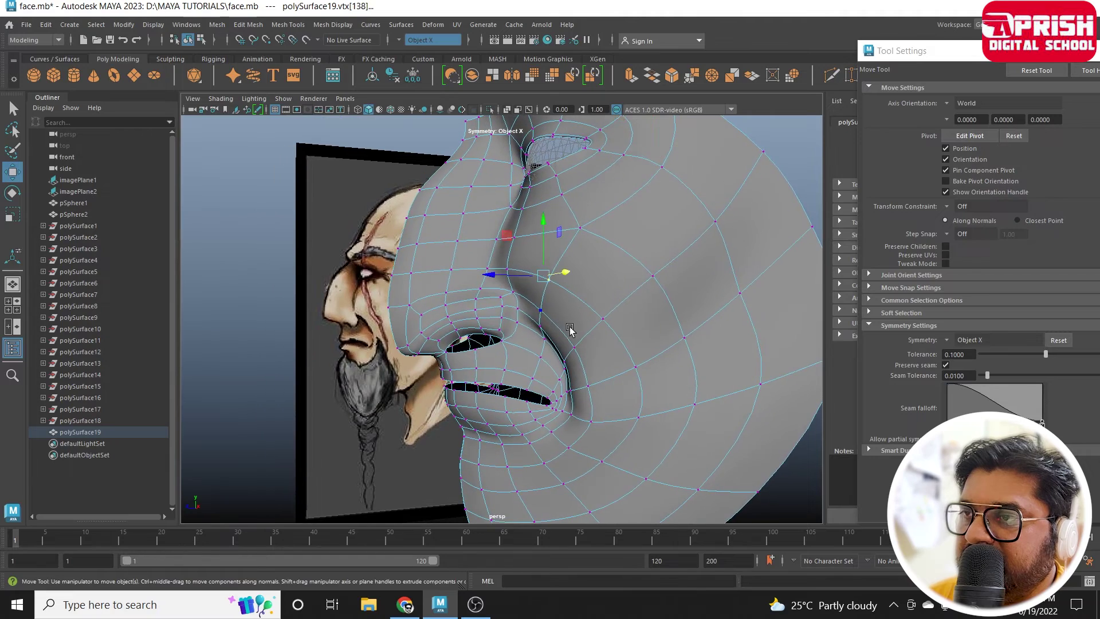
alt+drag(570, 331, 541, 276)
middle_drag(541, 276, 483, 279)
click(600, 320)
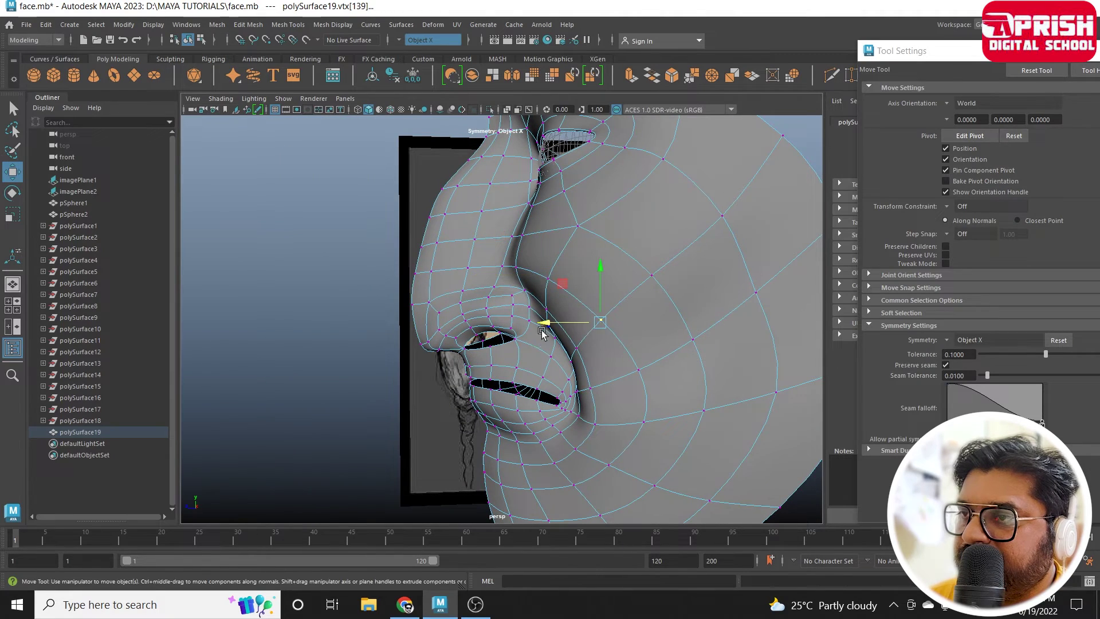
click(636, 383)
Adjust a second cheek vertex and review the deselected full face against the reference.
mouse_move(636, 383)
alt+mouse_down()
mouse_move(629, 324)
mouse_move(682, 254)
alt+mouse_up()
shift+click(606, 325)
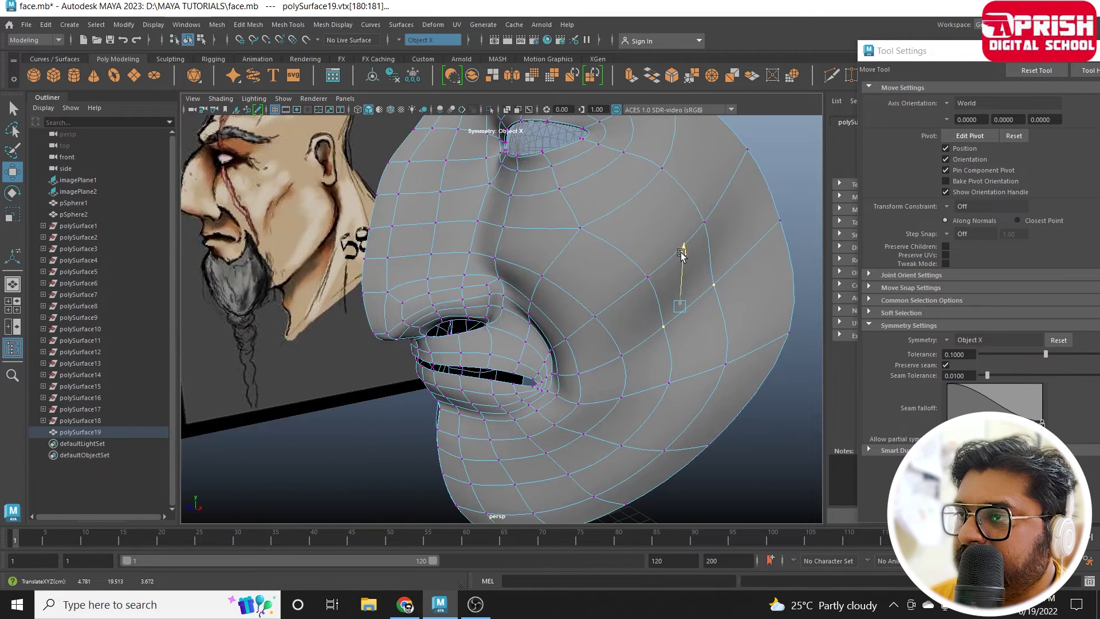
alt+drag(638, 317, 487, 273)
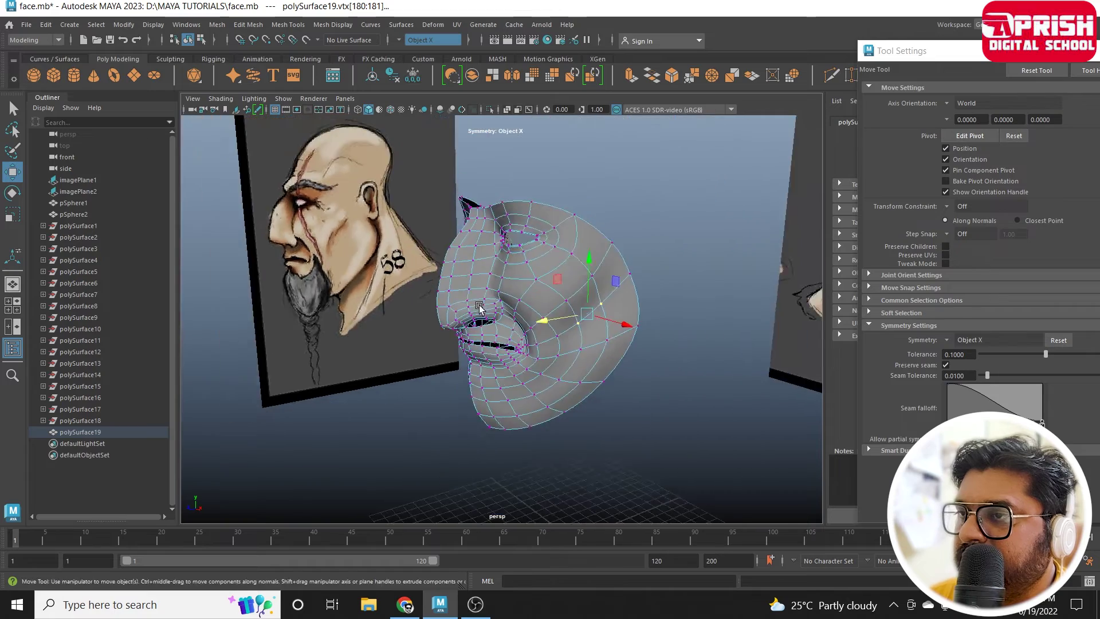
click(695, 326)
mouse_move(695, 327)
alt+mouse_down()
mouse_move(619, 393)
mouse_move(604, 459)
mouse_move(510, 452)
mouse_move(651, 465)
mouse_move(487, 374)
alt+mouse_up()
Select polySurface19, set Move-tool symmetry to Off and close the tool settings.
scroll(504, 361, up, 5)
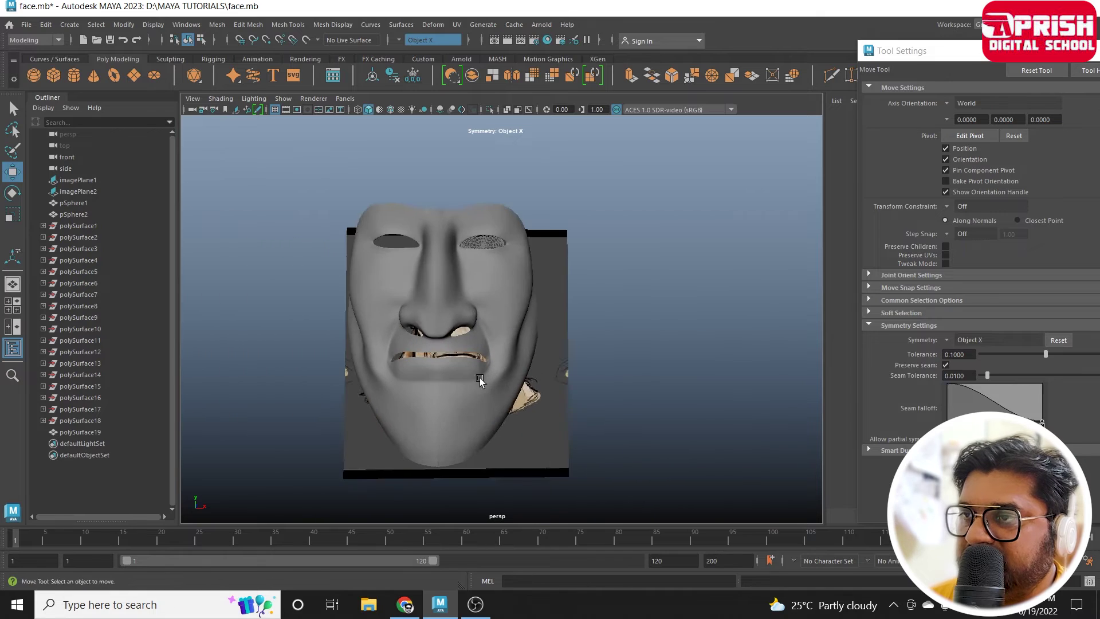
click(519, 354)
scroll(515, 287, up, 3)
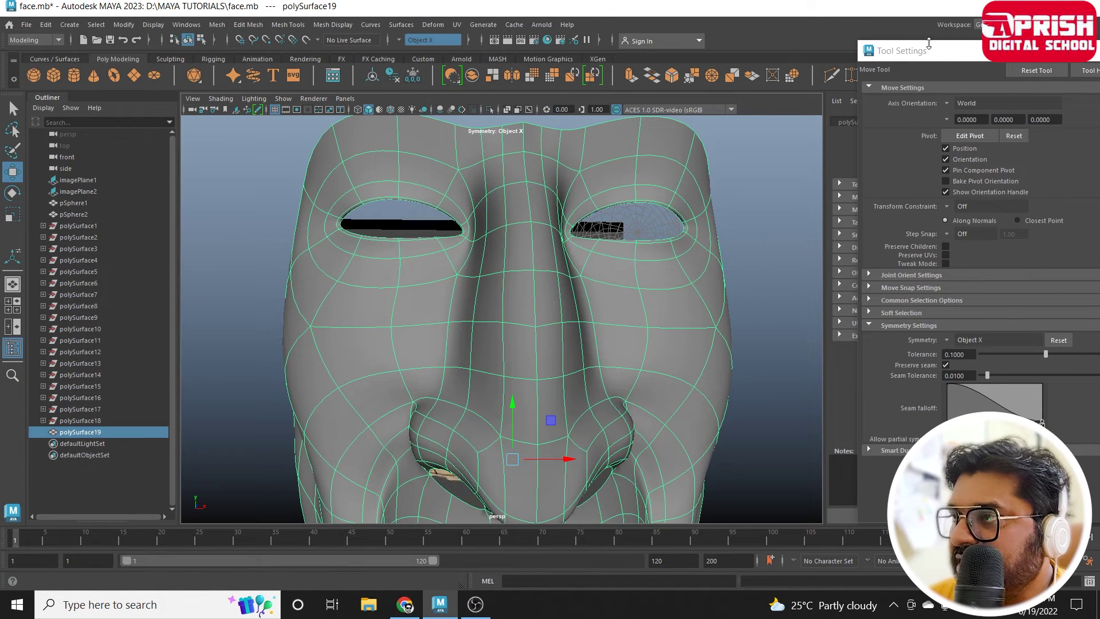
drag(928, 46, 775, 65)
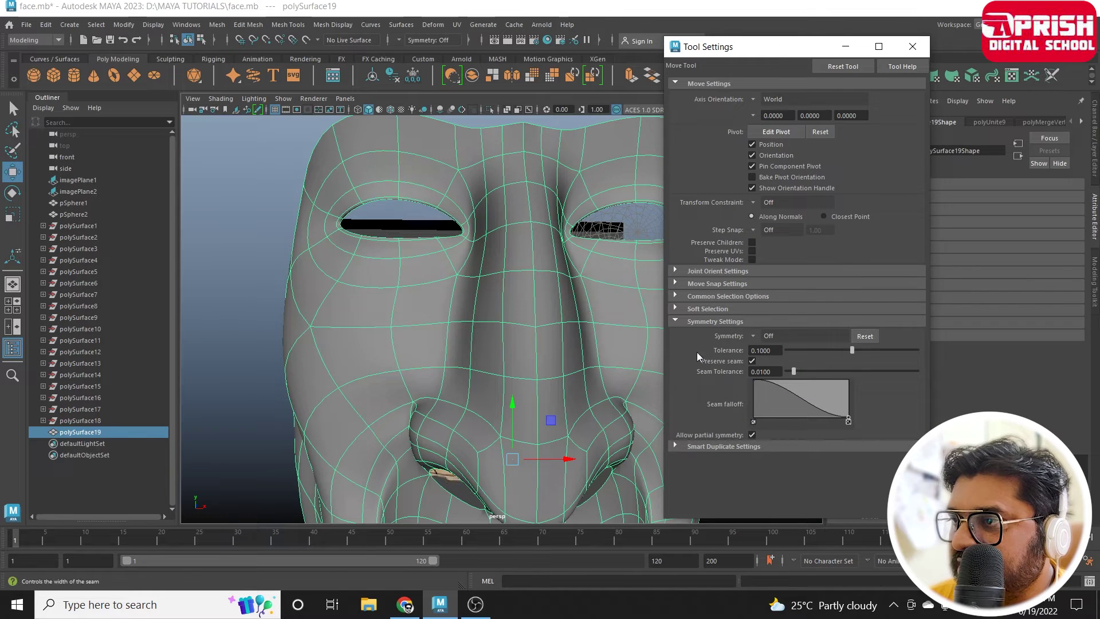
click(916, 49)
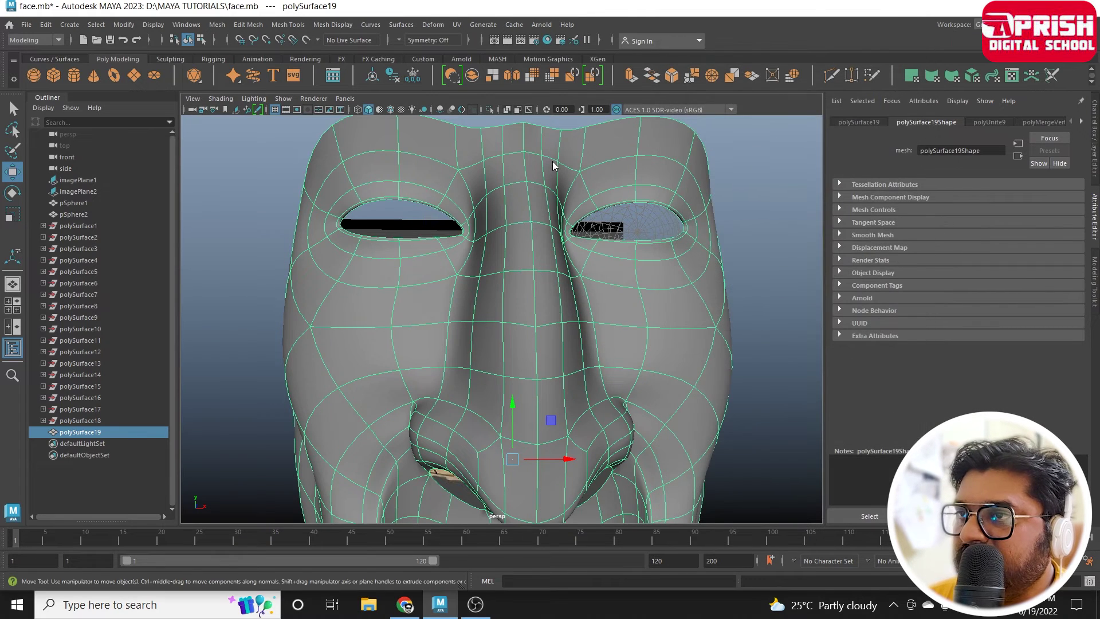
Weld the centre-seam vertex pairs from the forehead down between the eyes to the nose base.
key(F9)
scroll(525, 241, down, 2)
drag(531, 231, 531, 231)
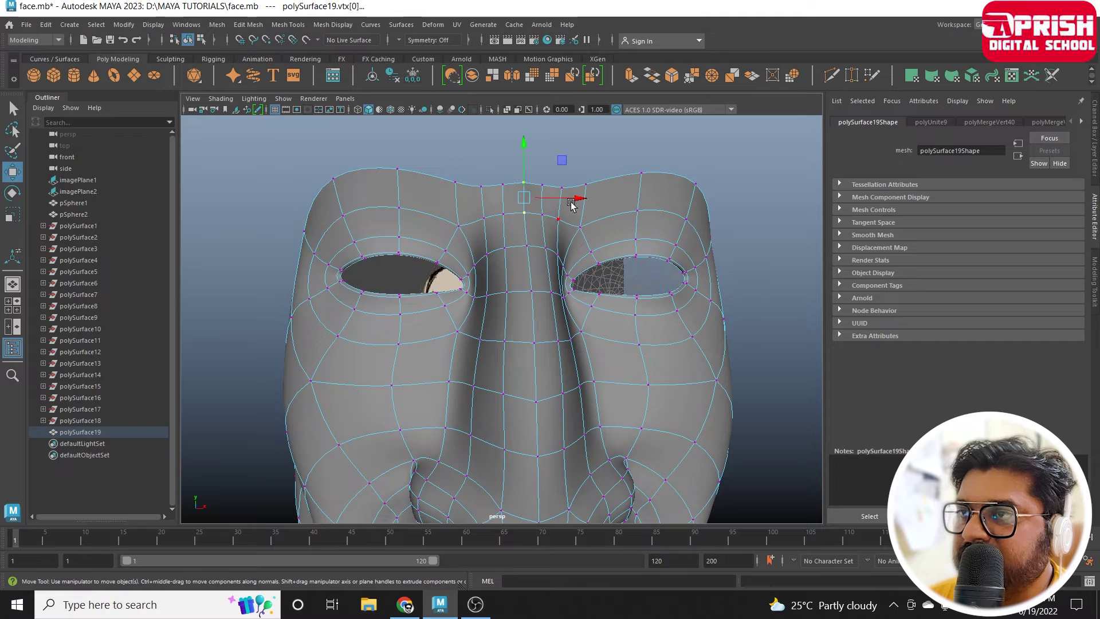
click(693, 76)
alt+drag(539, 270, 539, 235)
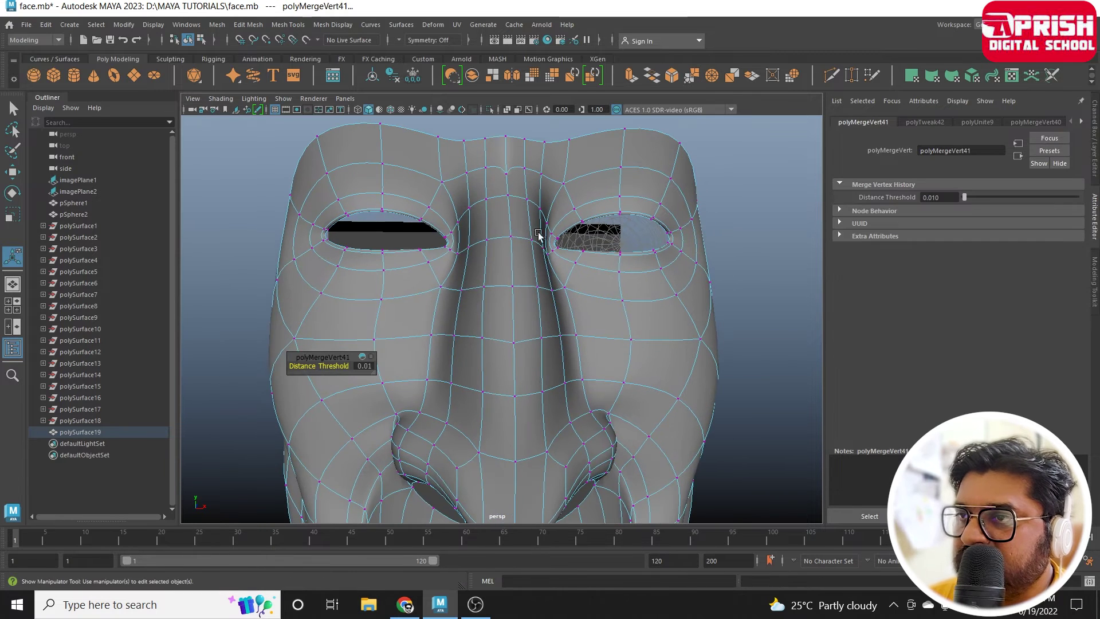
click(505, 186)
alt+drag(524, 283, 505, 295)
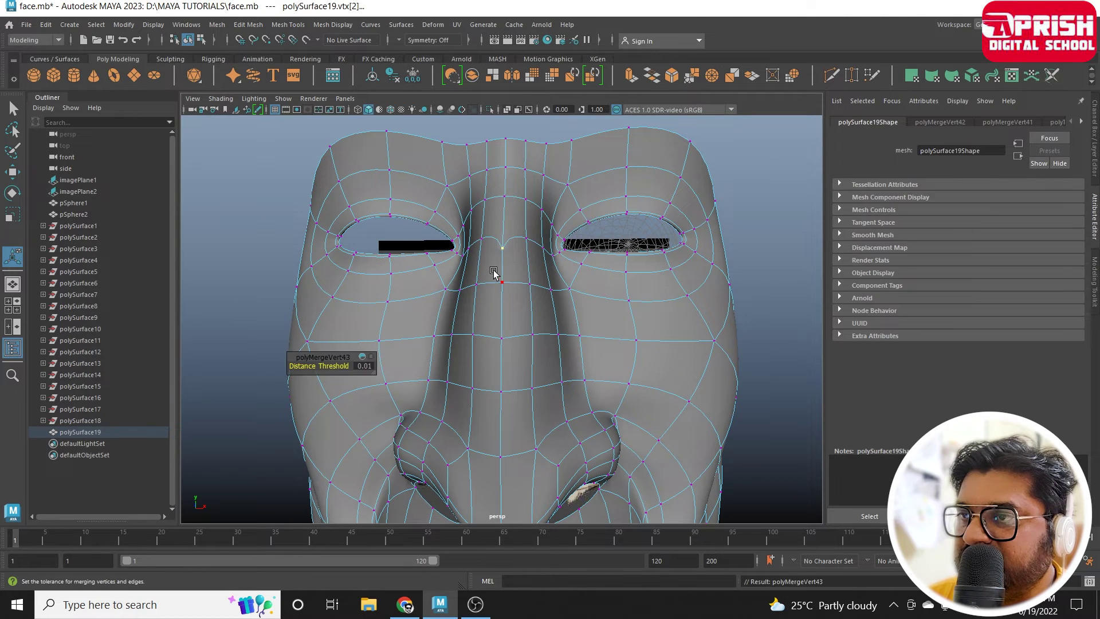
mouse_move(495, 270)
mouse_down()
mouse_move(508, 335)
mouse_move(492, 393)
mouse_up()
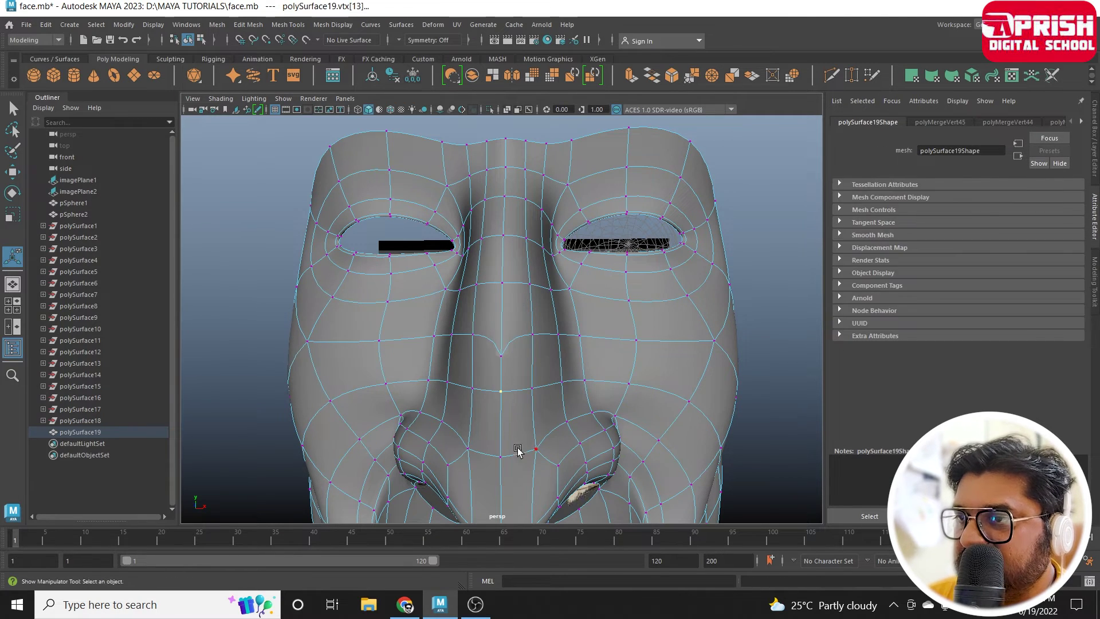
mouse_move(515, 449)
mouse_down()
mouse_move(504, 469)
mouse_move(532, 353)
mouse_move(521, 396)
mouse_up()
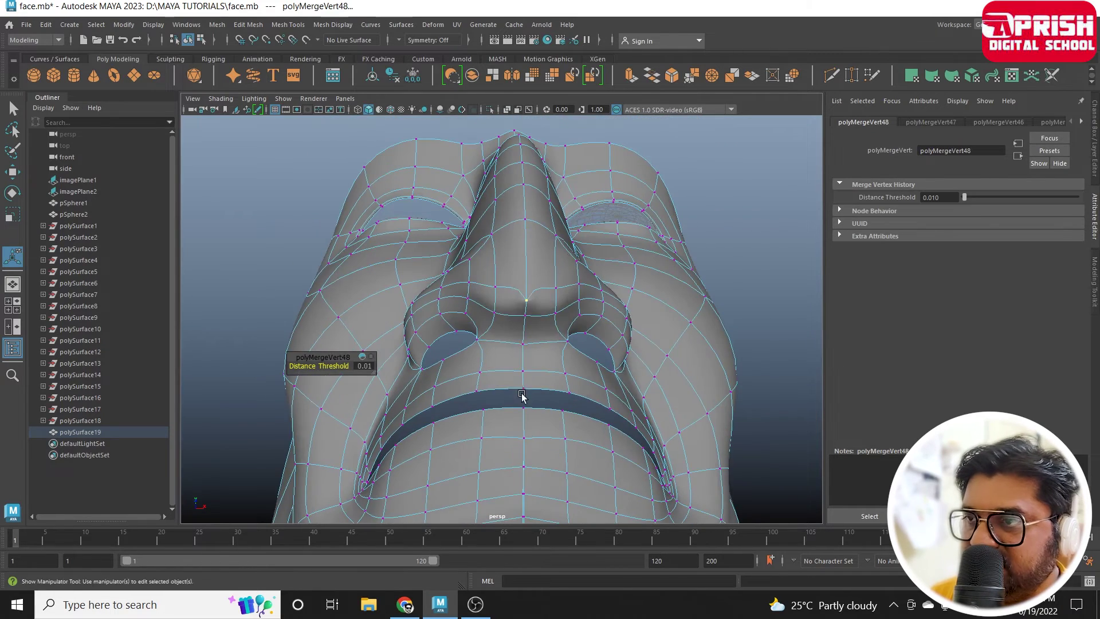
mouse_move(526, 307)
mouse_down()
mouse_move(516, 411)
mouse_move(535, 442)
mouse_move(521, 492)
mouse_up()
Weld the remaining centre-line vertex pairs through the lips and chin to under the chin.
click(524, 465)
mouse_move(560, 504)
alt+middle_down()
mouse_move(565, 393)
mouse_move(561, 417)
alt+middle_up()
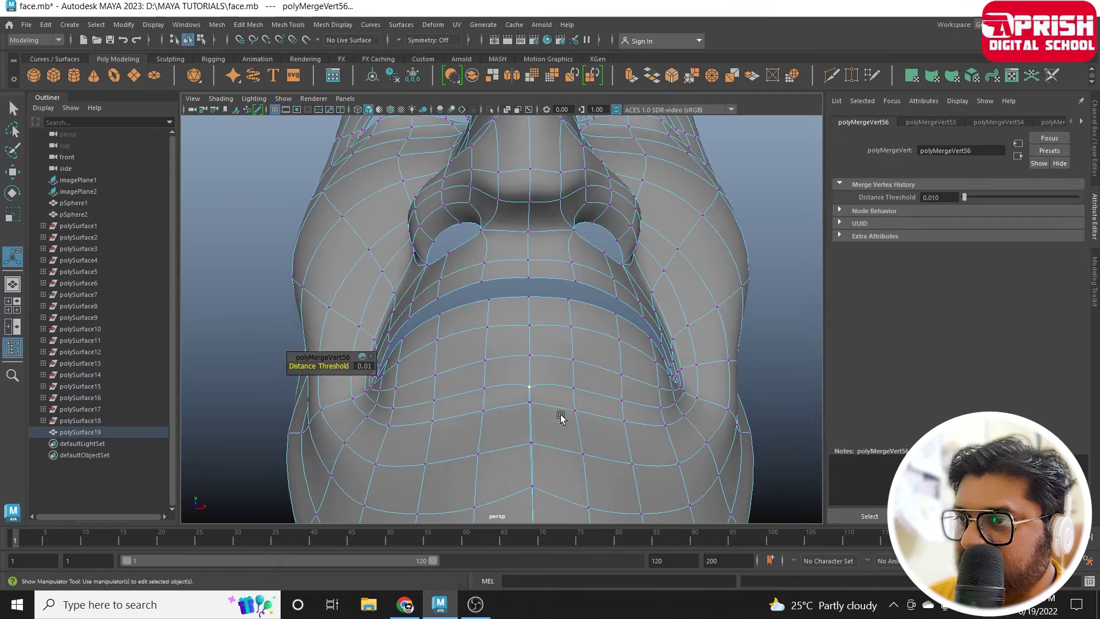
mouse_move(518, 393)
mouse_down()
mouse_move(543, 423)
mouse_move(530, 431)
mouse_up()
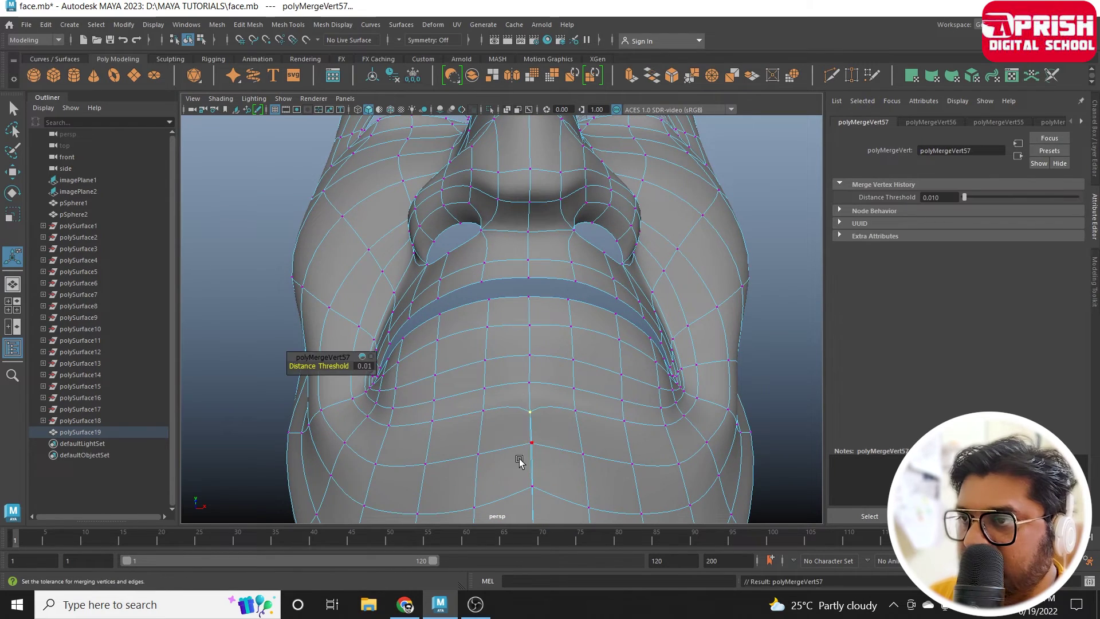
mouse_move(555, 466)
mouse_down()
mouse_move(523, 472)
mouse_move(532, 502)
mouse_up()
mouse_move(590, 498)
alt+middle_down()
mouse_move(579, 359)
mouse_move(543, 444)
alt+middle_up()
click(542, 444)
drag(556, 470, 560, 481)
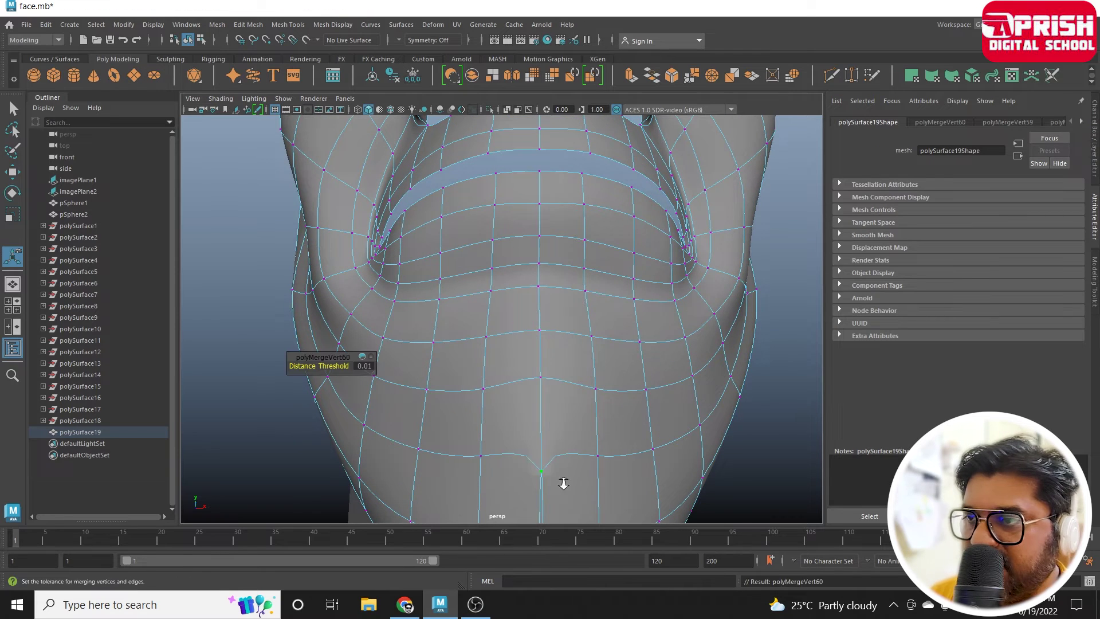
alt+right_drag(560, 481, 483, 446)
mouse_move(530, 459)
mouse_down()
mouse_move(524, 408)
mouse_move(550, 344)
mouse_up()
Return the face mesh to object mode and reselect it.
right_click(548, 263)
click(605, 246)
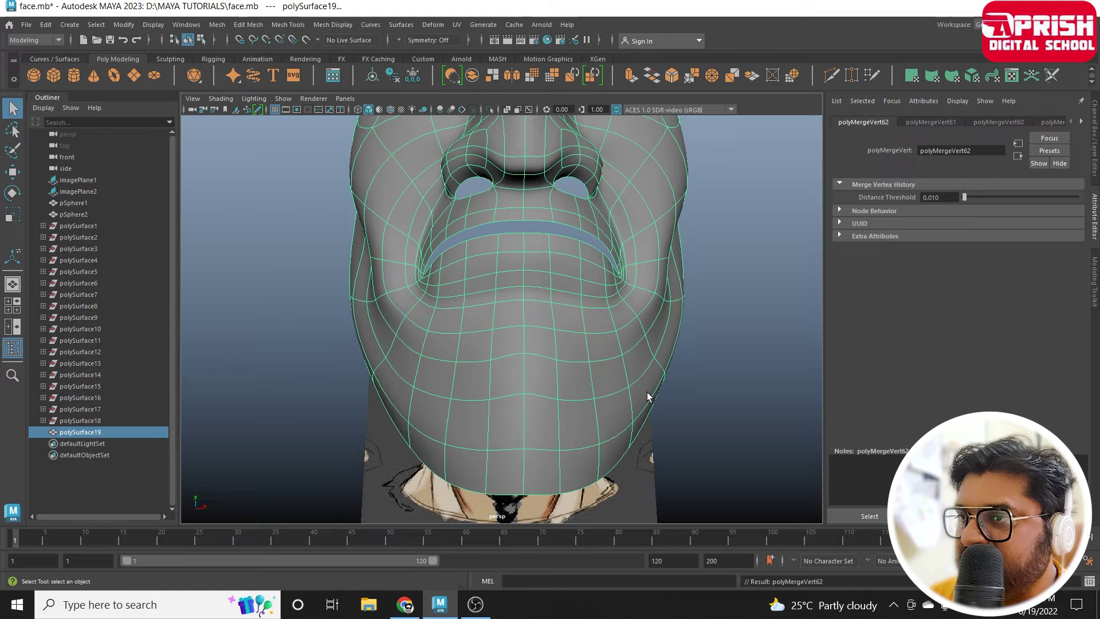
click(675, 484)
mouse_move(620, 448)
alt+mouse_down()
mouse_move(517, 399)
mouse_move(594, 393)
mouse_move(567, 405)
mouse_move(590, 405)
mouse_move(418, 393)
mouse_move(552, 376)
mouse_move(528, 428)
mouse_move(456, 418)
mouse_move(418, 386)
mouse_move(572, 397)
mouse_move(386, 395)
mouse_move(429, 404)
alt+mouse_up()
click(457, 418)
Select the mouth-opening border edges in edge mode and extrude them.
mouse_move(517, 360)
alt+mouse_down()
mouse_move(580, 386)
mouse_move(522, 362)
mouse_move(547, 378)
mouse_move(553, 365)
alt+mouse_up()
right_drag(523, 312, 523, 252)
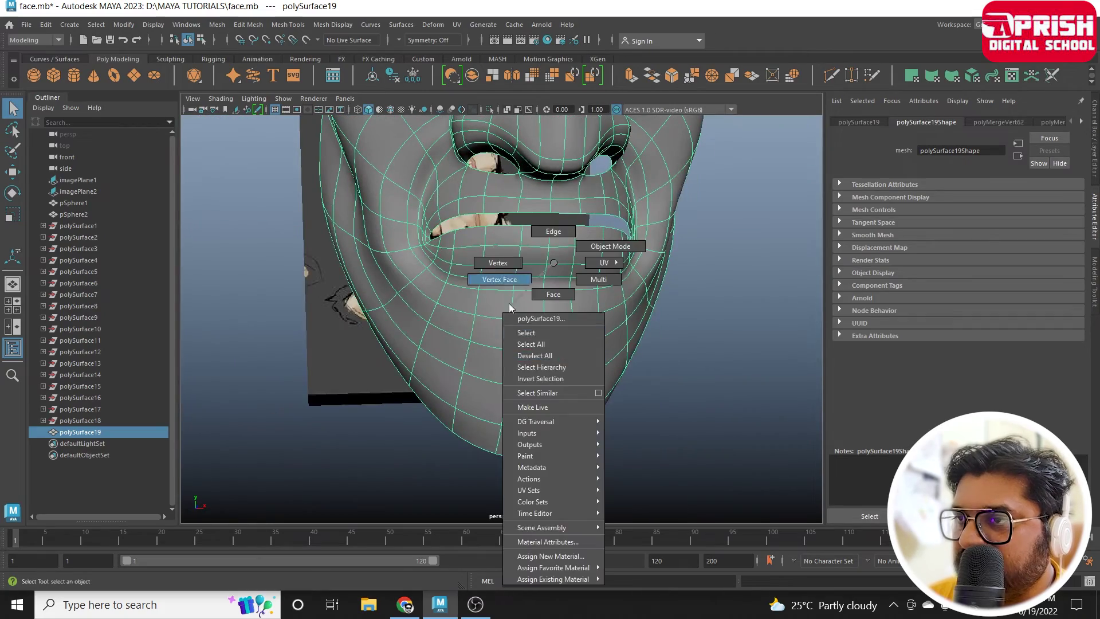
mouse_move(529, 385)
alt+mouse_down()
mouse_move(571, 350)
mouse_move(550, 355)
mouse_move(584, 361)
mouse_move(568, 365)
alt+mouse_up()
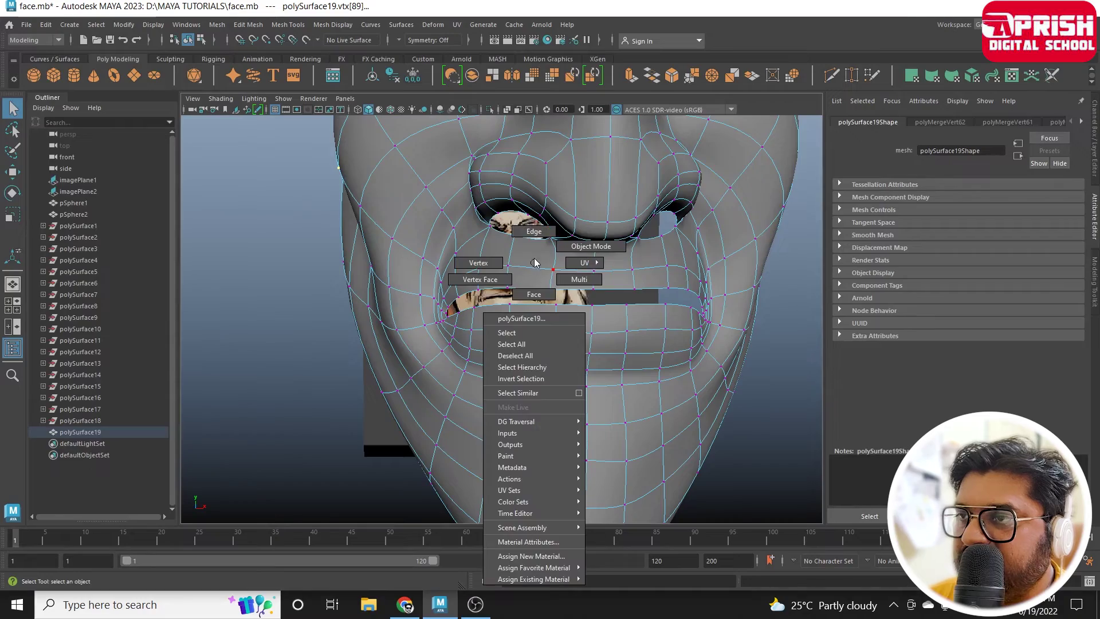
right_drag(533, 276, 533, 255)
click(540, 303)
mouse_move(520, 334)
alt+mouse_down()
mouse_move(564, 322)
mouse_move(481, 320)
mouse_move(499, 374)
alt+mouse_up()
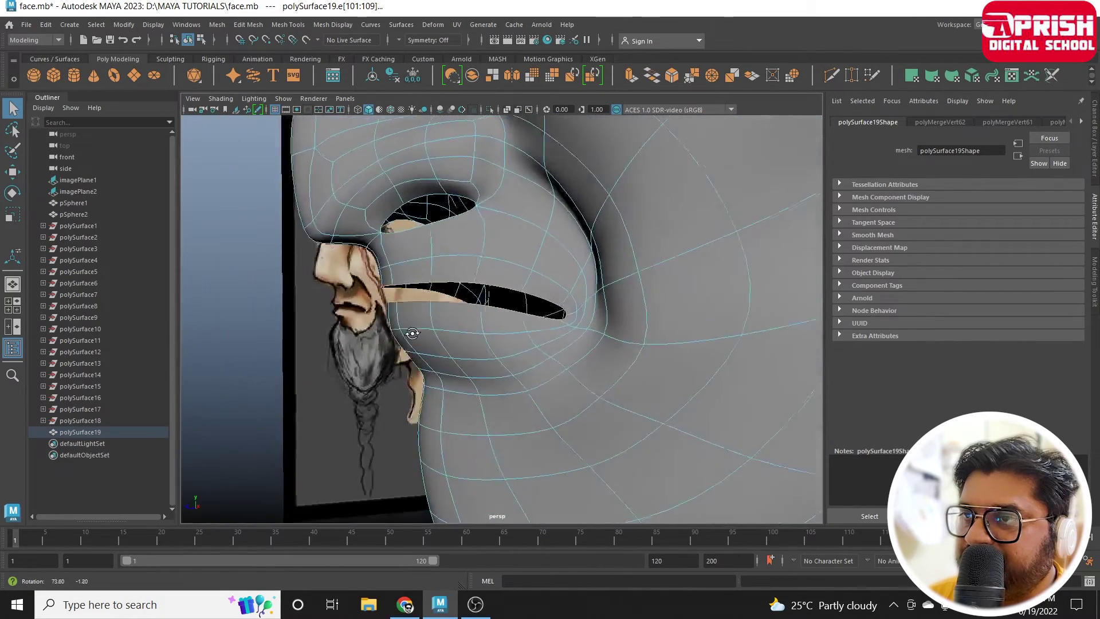
mouse_move(498, 374)
alt+right_down()
mouse_move(589, 376)
mouse_move(552, 381)
alt+right_up()
alt+drag(552, 380, 504, 368)
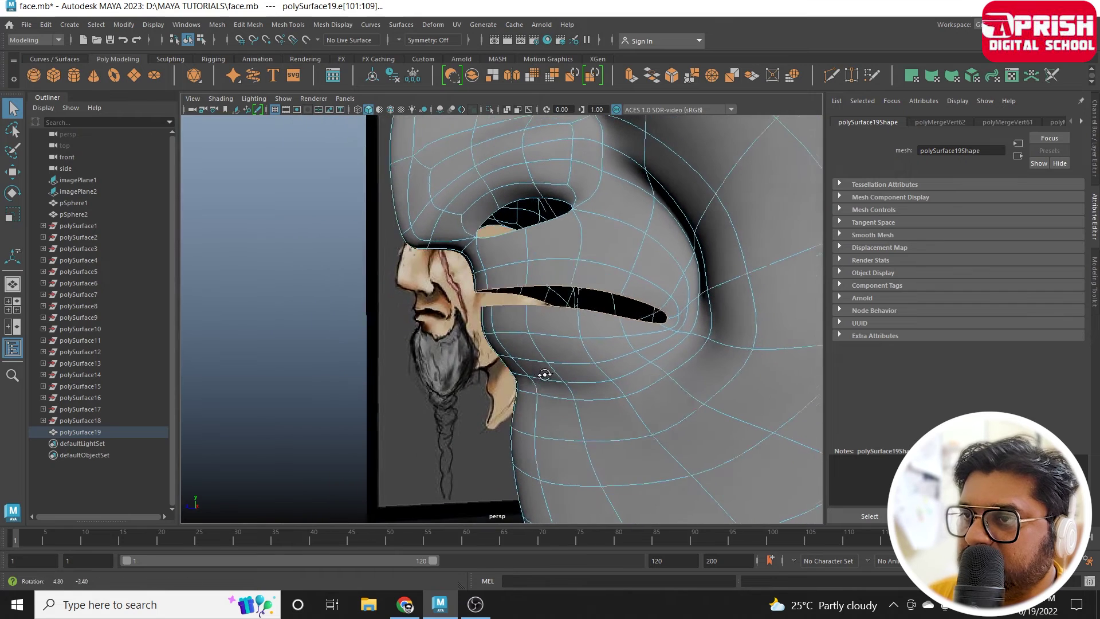
click(631, 75)
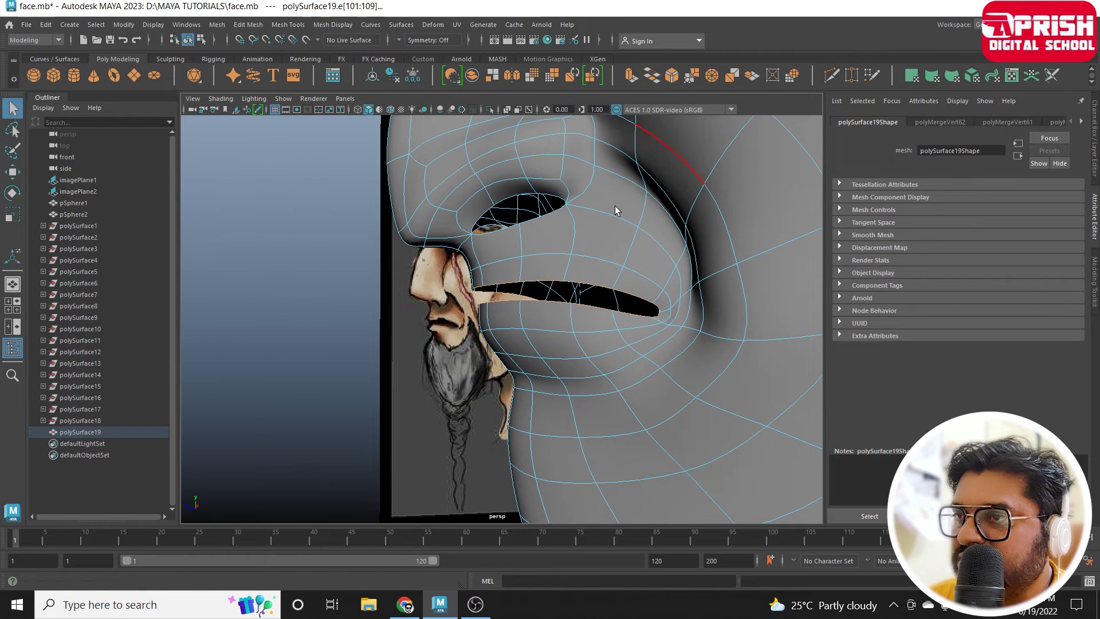
click(516, 276)
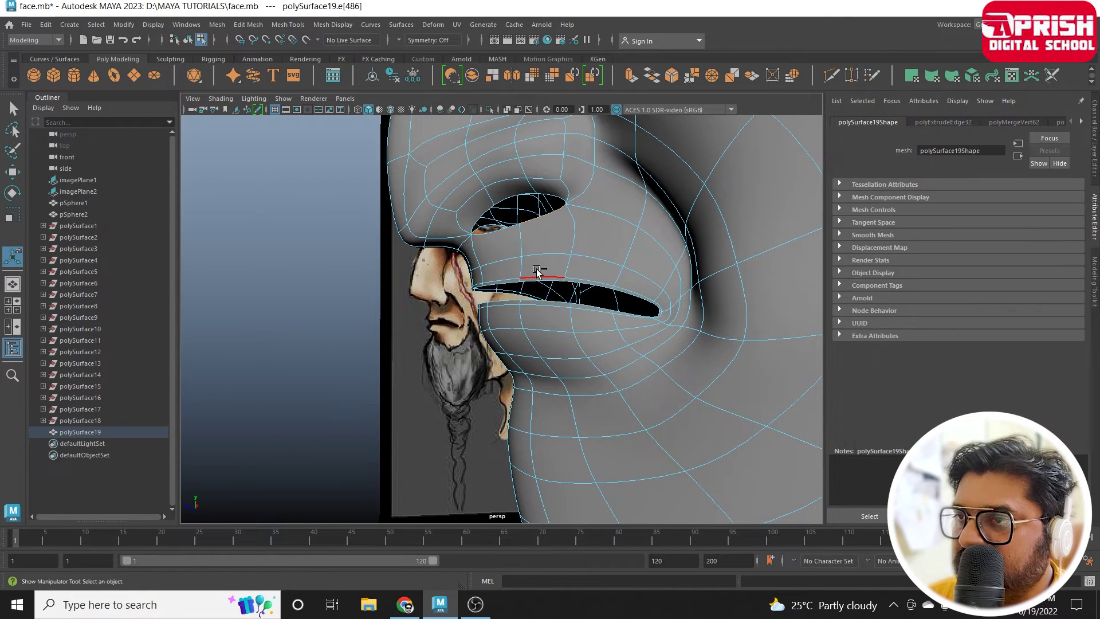
Squeeze the mouth edge extrusion vertically to a thin slit, about Scale Y 0.057.
key(ctrl+z)
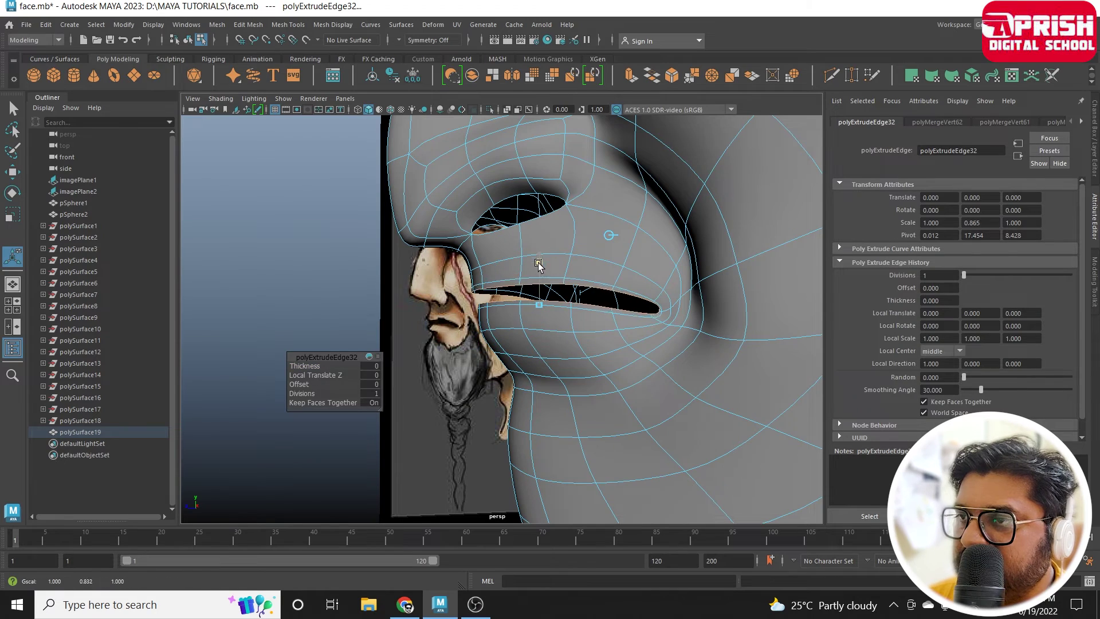
middle_drag(539, 265, 538, 287)
alt+drag(538, 286, 627, 307)
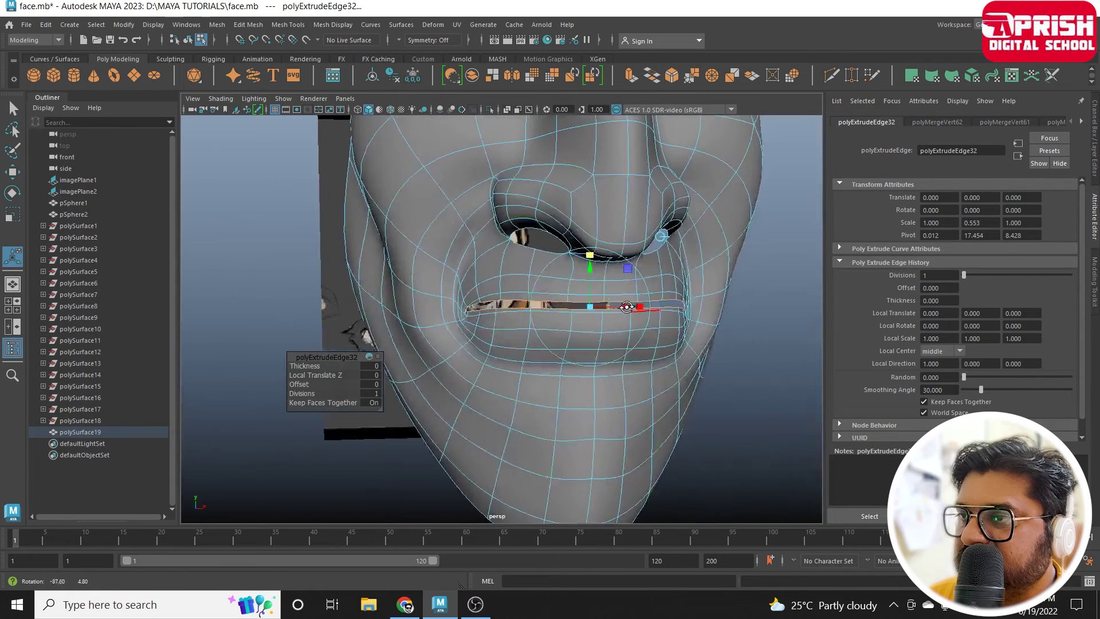
scroll(627, 308, up, 2)
scroll(627, 307, up, 2)
drag(603, 240, 600, 287)
alt+drag(522, 309, 619, 287)
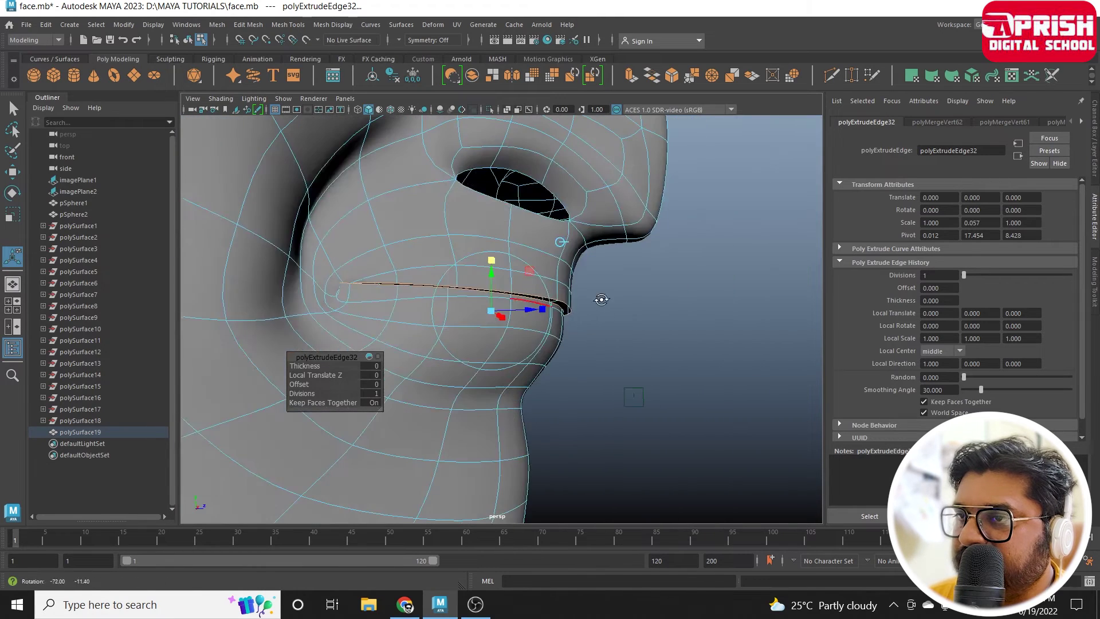
scroll(601, 320, up, 3)
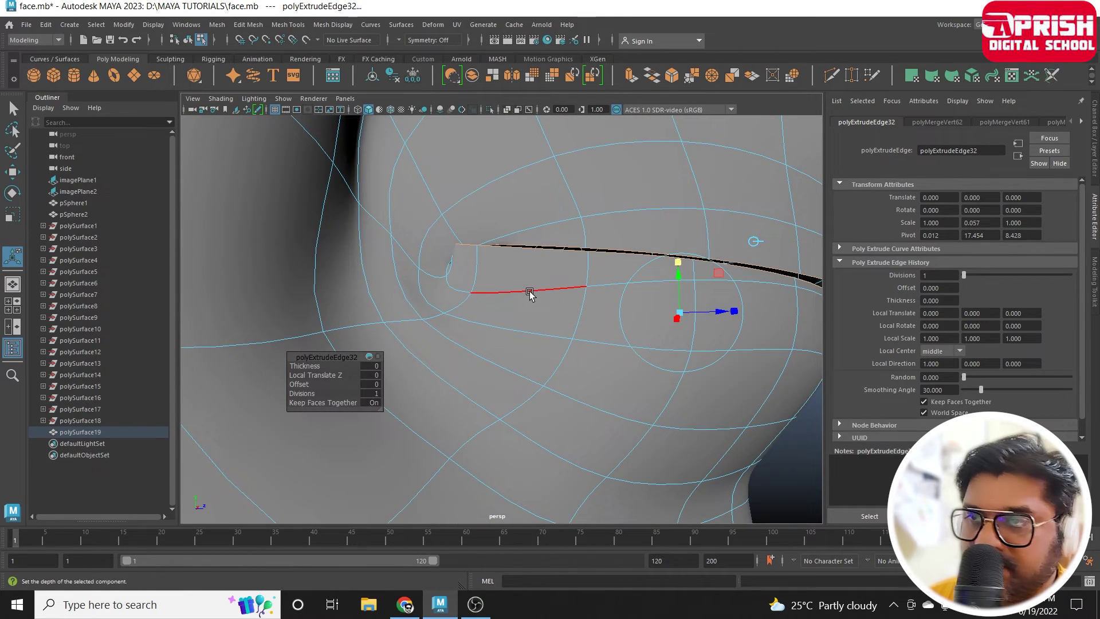
Select the stacked mouth-corner vertices and move them left into place.
key(1)
right_drag(470, 240, 450, 242)
click(454, 245)
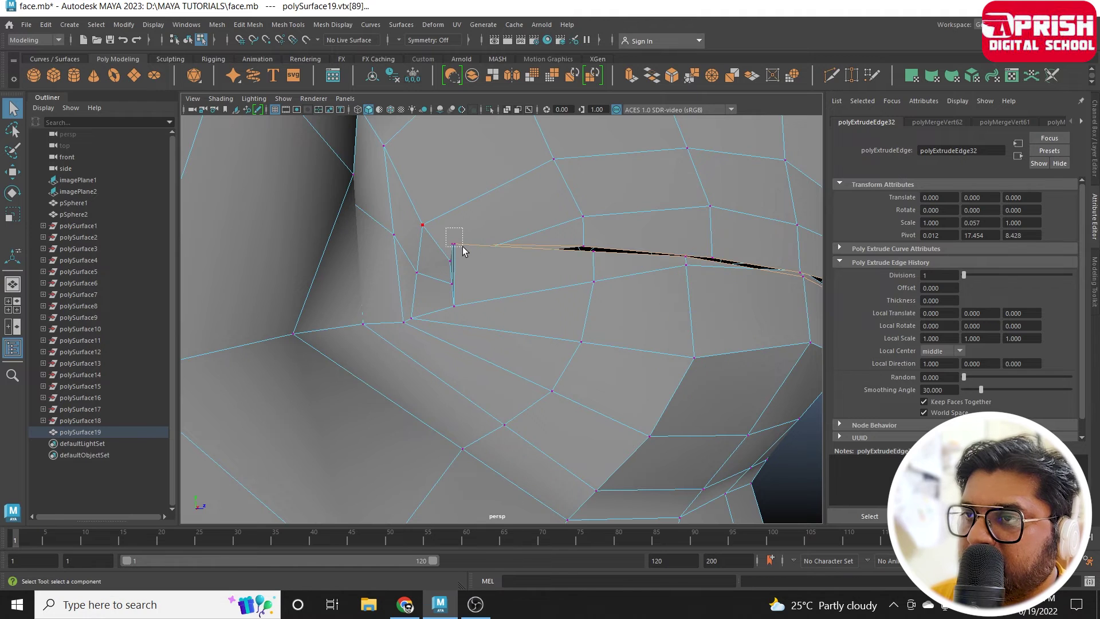
mouse_move(462, 246)
mouse_down()
mouse_move(499, 282)
mouse_move(408, 293)
mouse_up()
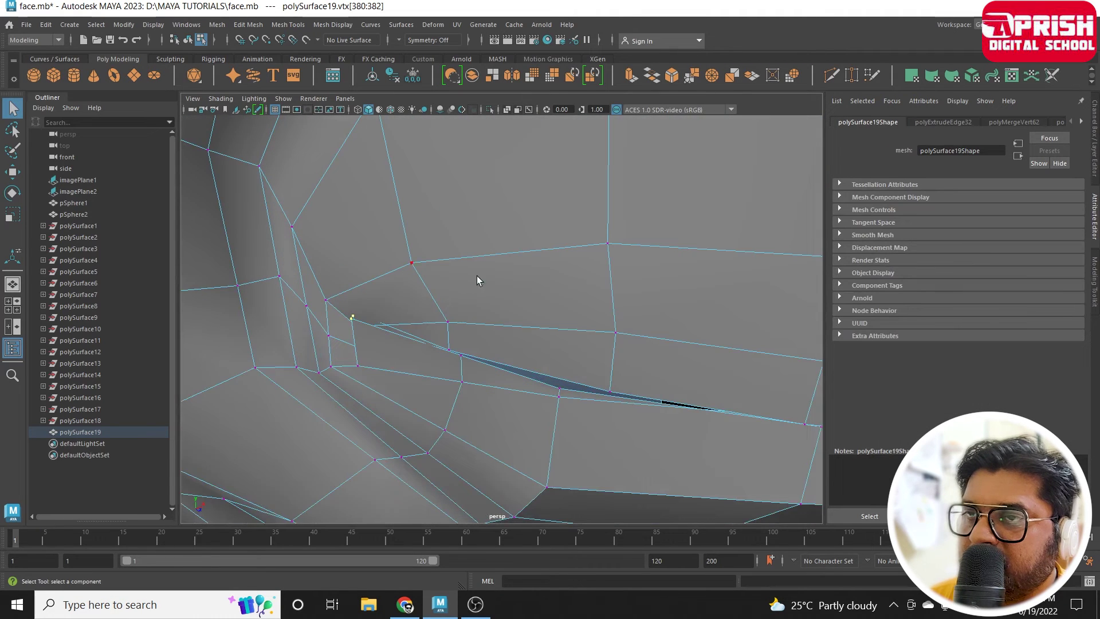
click(22, 180)
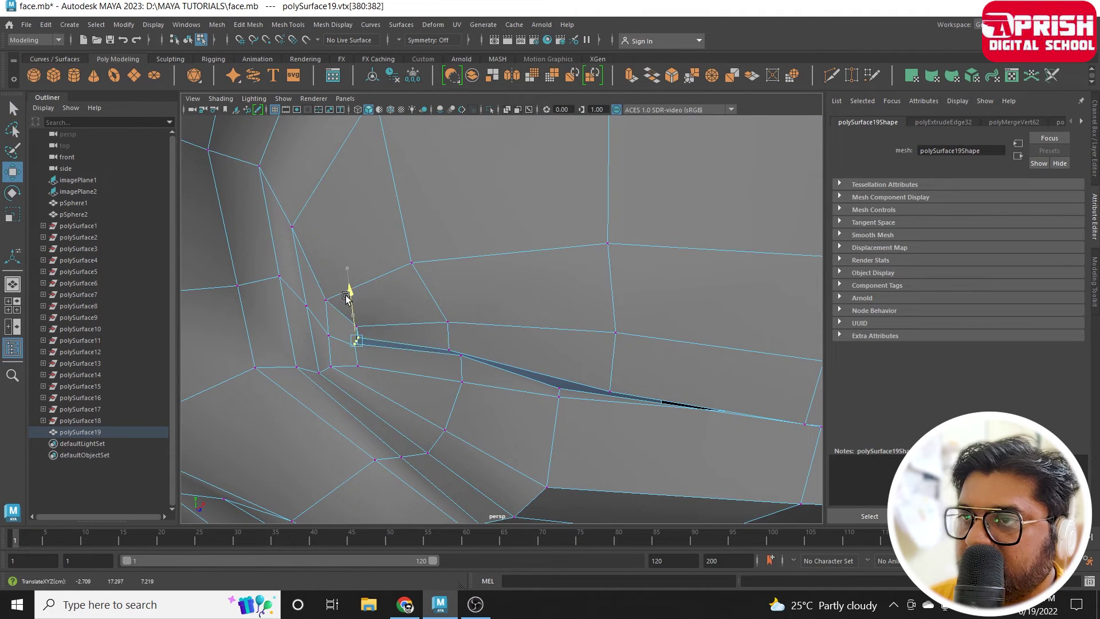
alt+drag(347, 269, 398, 319)
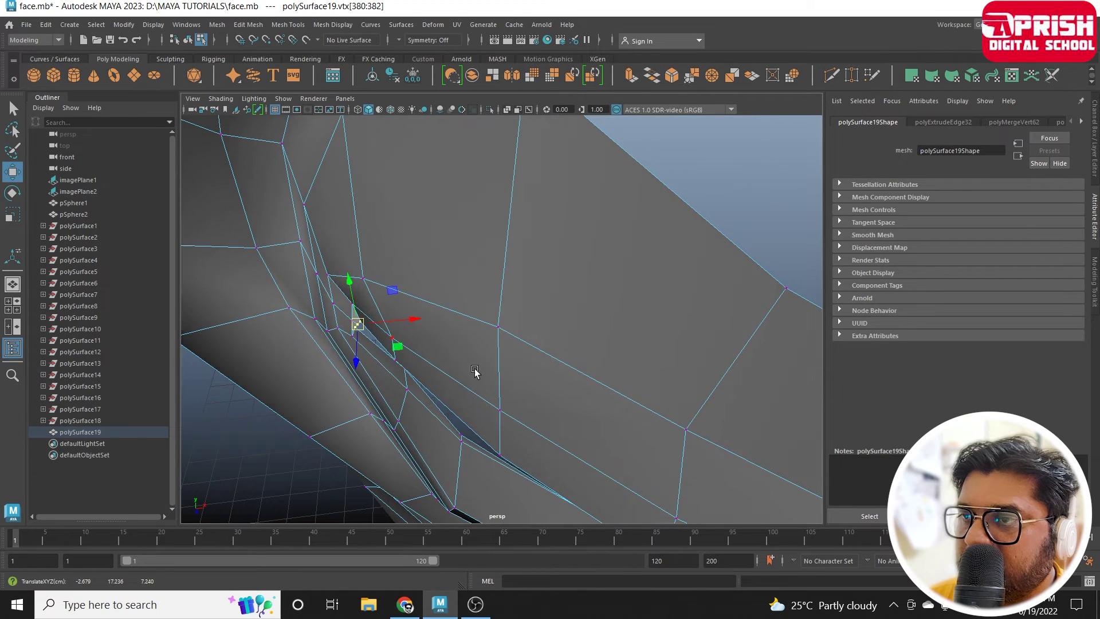
mouse_move(474, 373)
alt+mouse_down()
mouse_move(418, 311)
mouse_move(381, 331)
mouse_move(536, 295)
mouse_move(548, 312)
mouse_move(425, 245)
mouse_move(467, 263)
mouse_move(414, 194)
mouse_move(449, 222)
mouse_move(422, 246)
mouse_move(422, 277)
alt+mouse_up()
mouse_move(442, 314)
alt+mouse_down()
mouse_move(523, 314)
mouse_move(360, 293)
alt+mouse_up()
drag(735, 335, 708, 342)
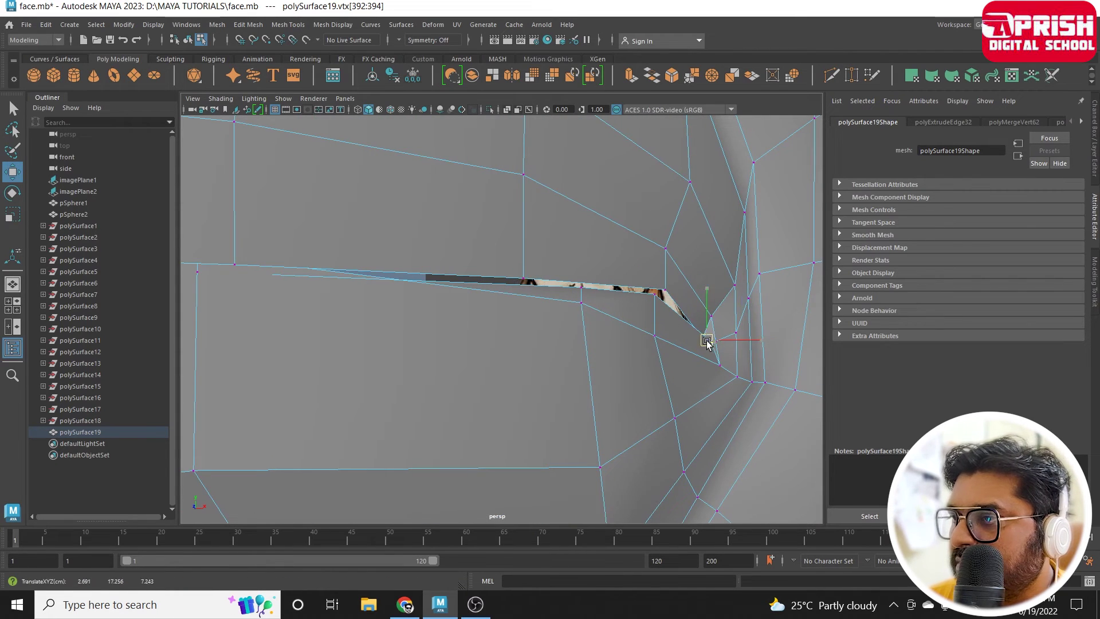
Select a pair of lip-line vertices near the mouth corner and slide them along the mouth.
scroll(708, 333, down, 5)
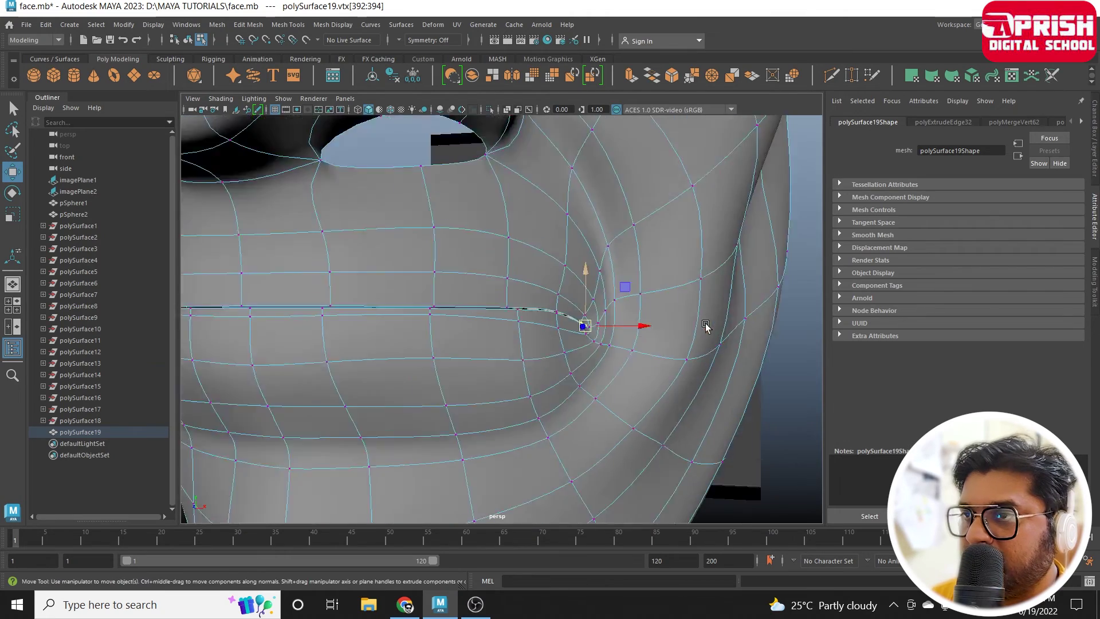
scroll(696, 333, down, 5)
mouse_move(687, 334)
alt+mouse_down()
mouse_move(545, 336)
mouse_move(560, 313)
mouse_move(572, 368)
alt+mouse_up()
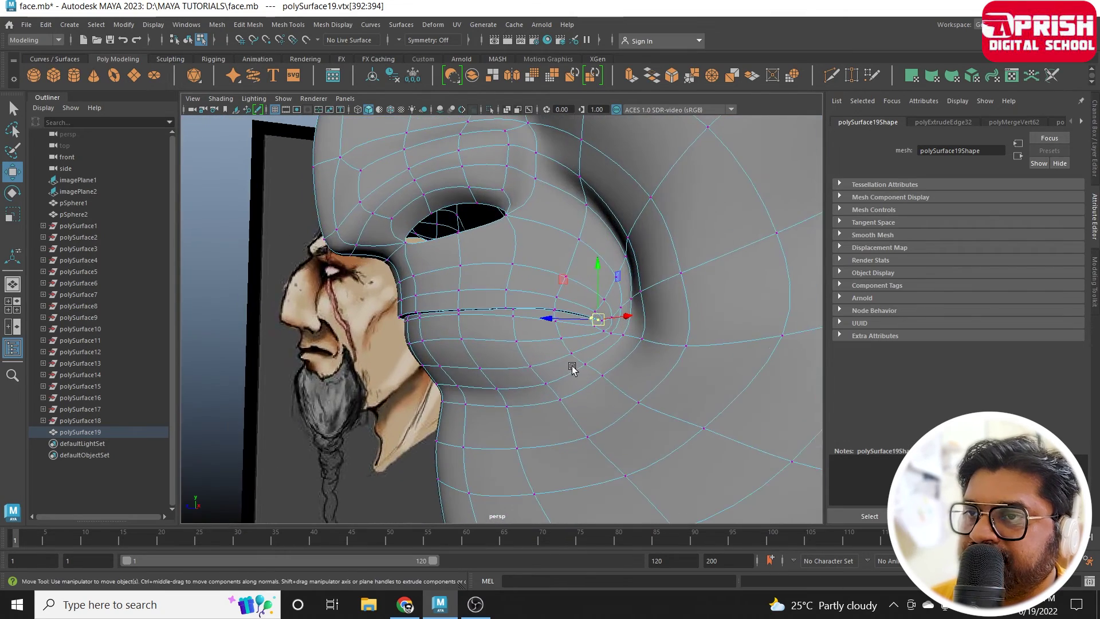
alt+drag(424, 383, 599, 321)
scroll(546, 386, up, 3)
scroll(430, 343, up, 2)
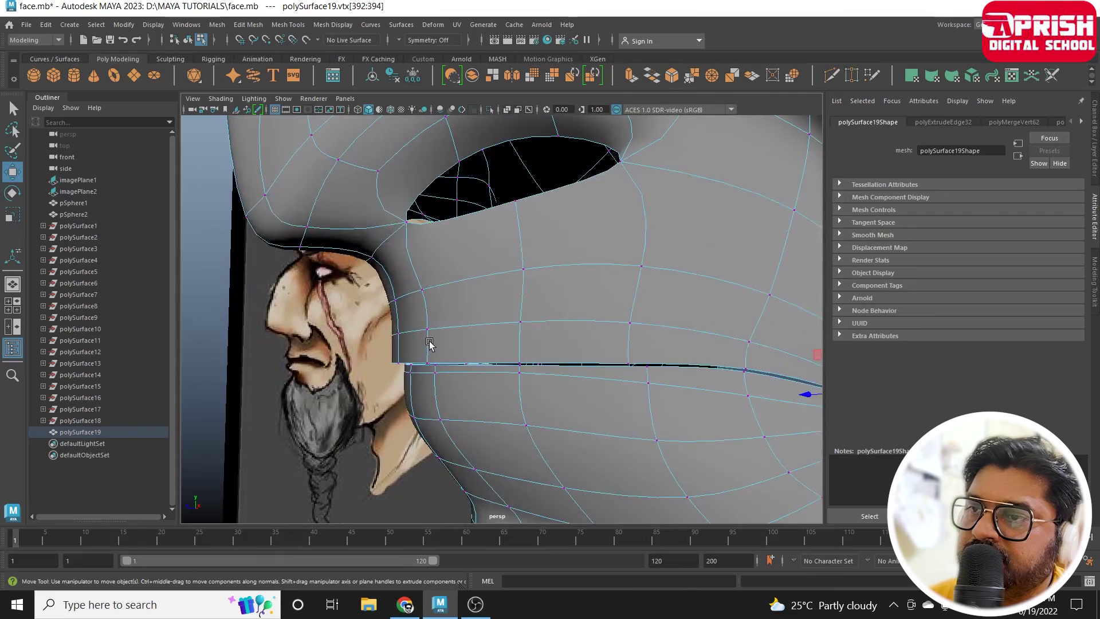
click(429, 355)
mouse_move(541, 359)
alt+mouse_down()
mouse_move(368, 381)
mouse_move(609, 395)
mouse_move(559, 393)
alt+mouse_up()
click(393, 373)
key(ctrl+z)
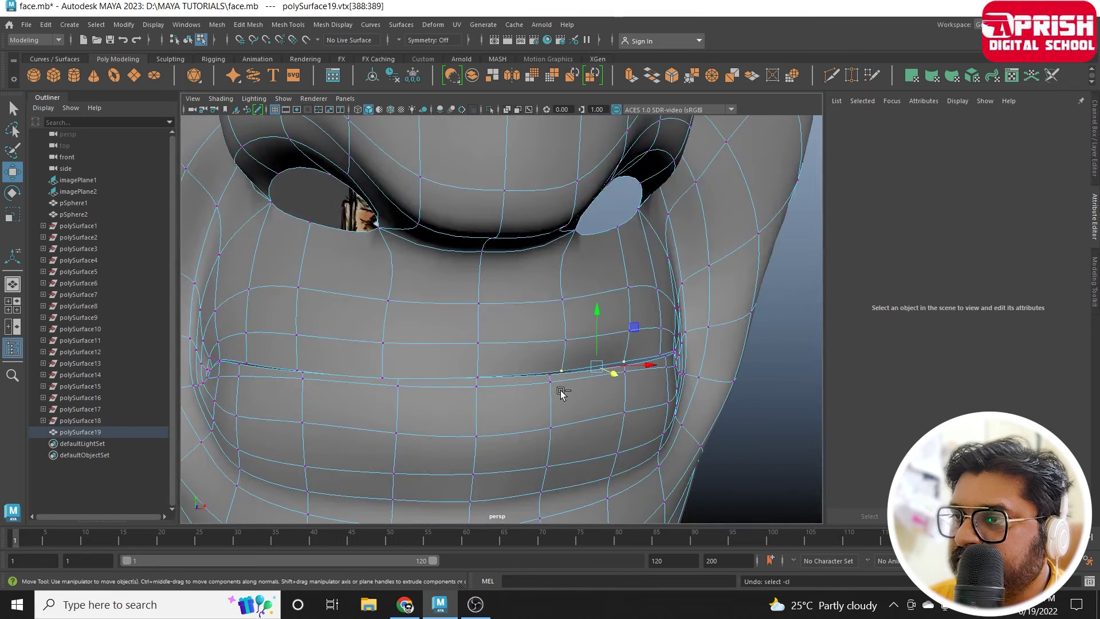
click(487, 367)
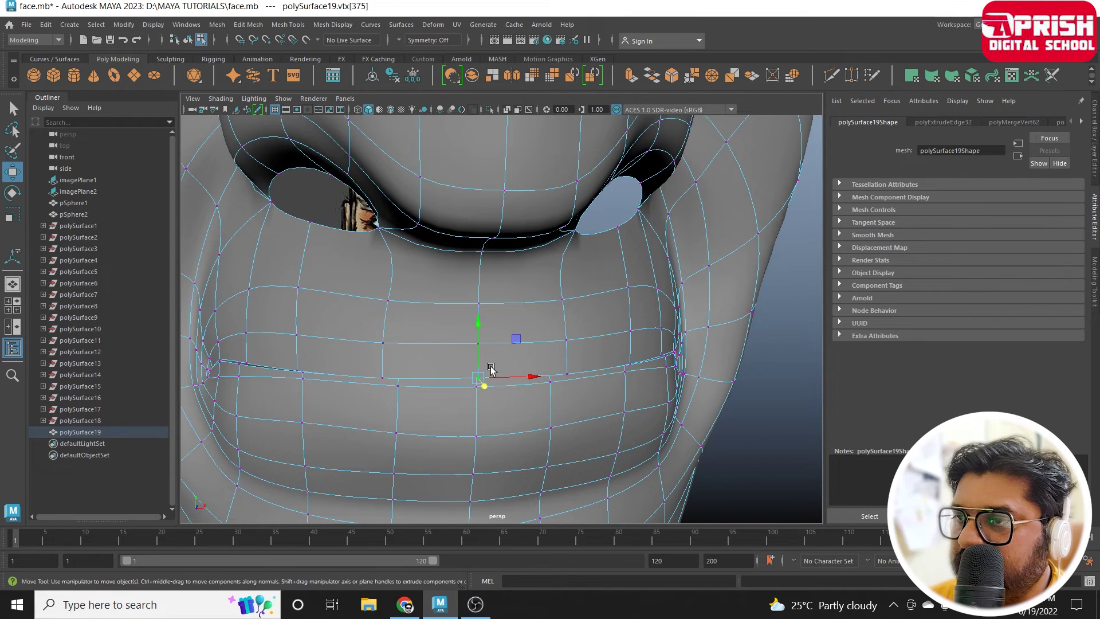
shift+click(384, 371)
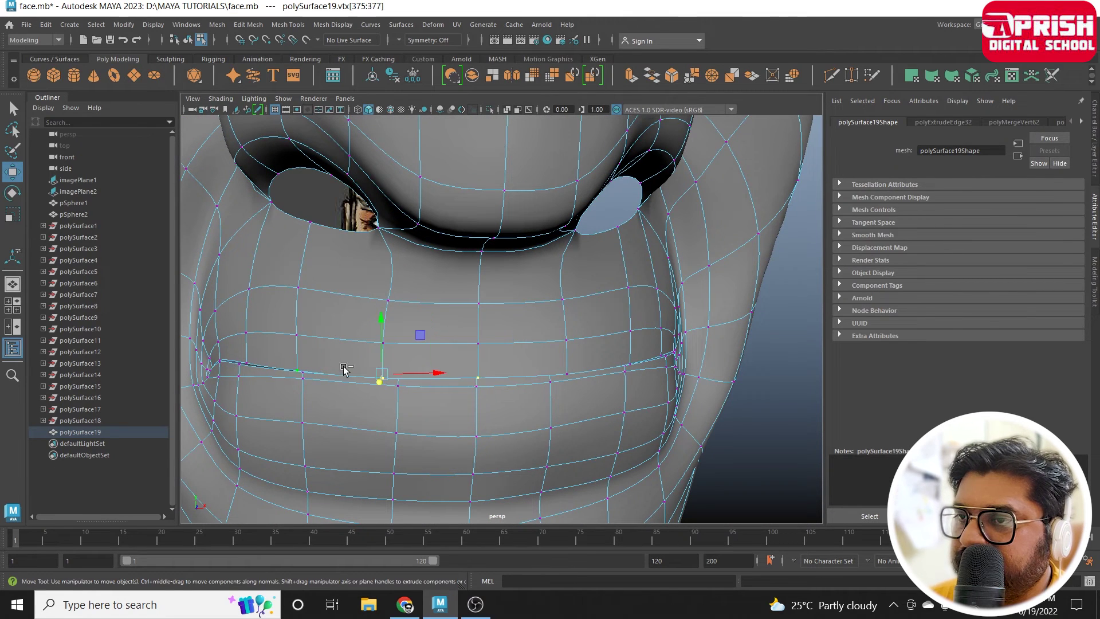
key(ctrl+z)
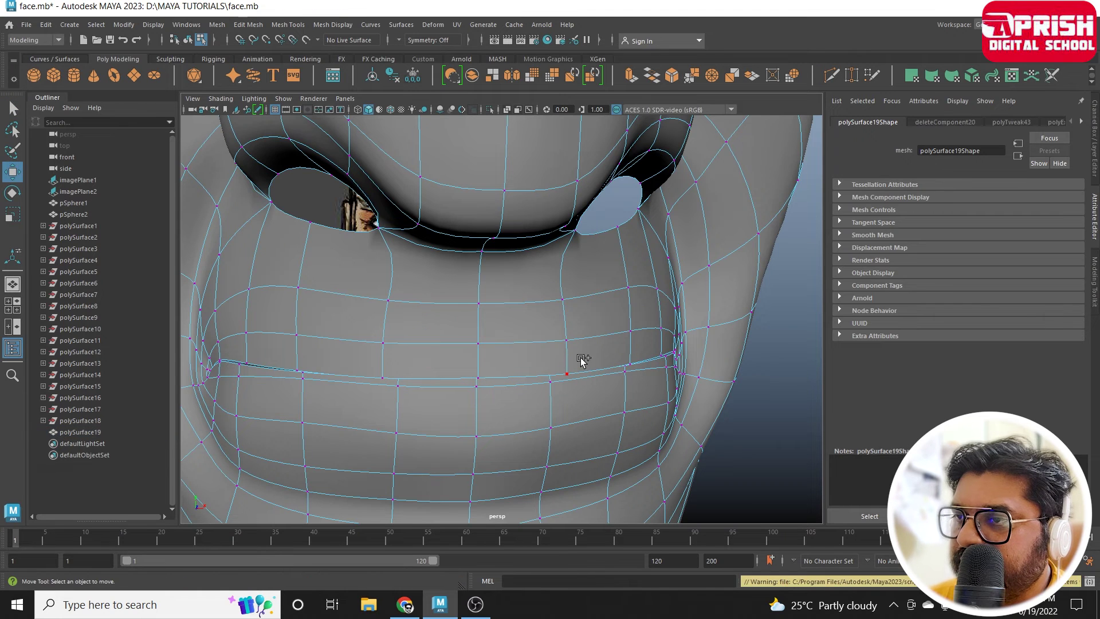
key(ctrl+z)
key(ctrl+z)
key(ctrl+z)
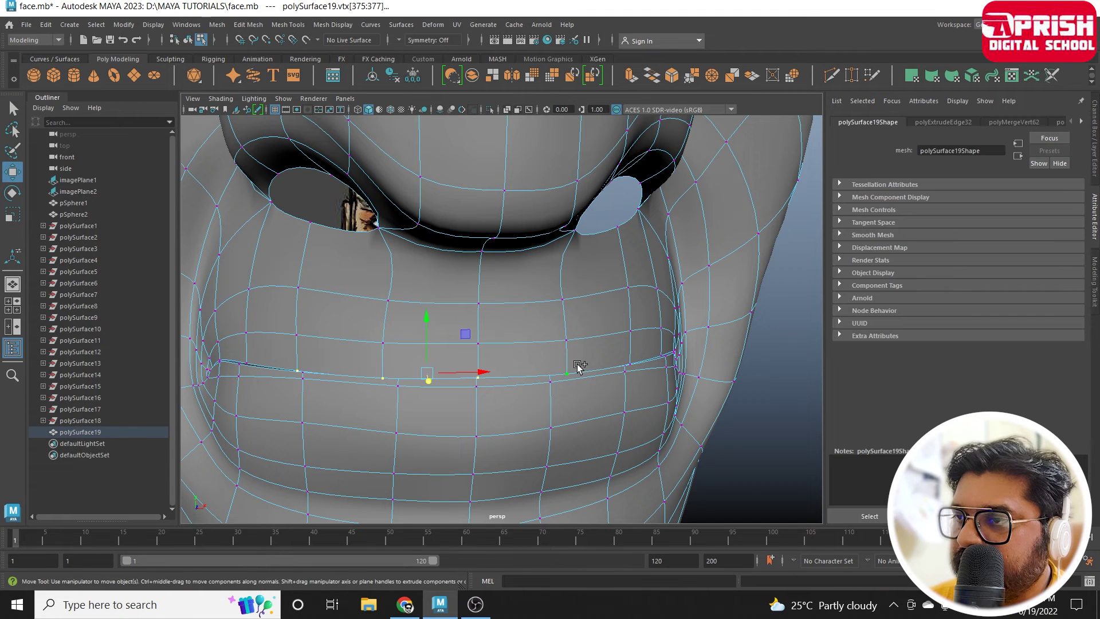
mouse_move(632, 354)
alt+mouse_down()
mouse_move(528, 395)
mouse_move(384, 375)
alt+mouse_up()
Lower individual upper-lip vertices to adjust their heights along the lip.
alt+drag(595, 401, 553, 331)
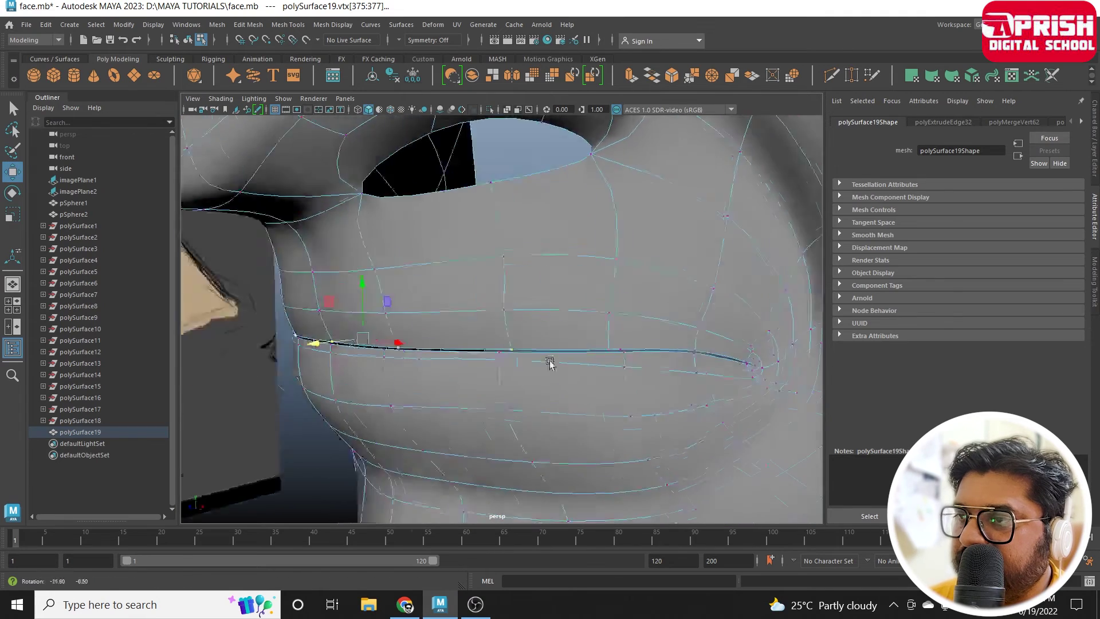
click(545, 314)
key(Left)
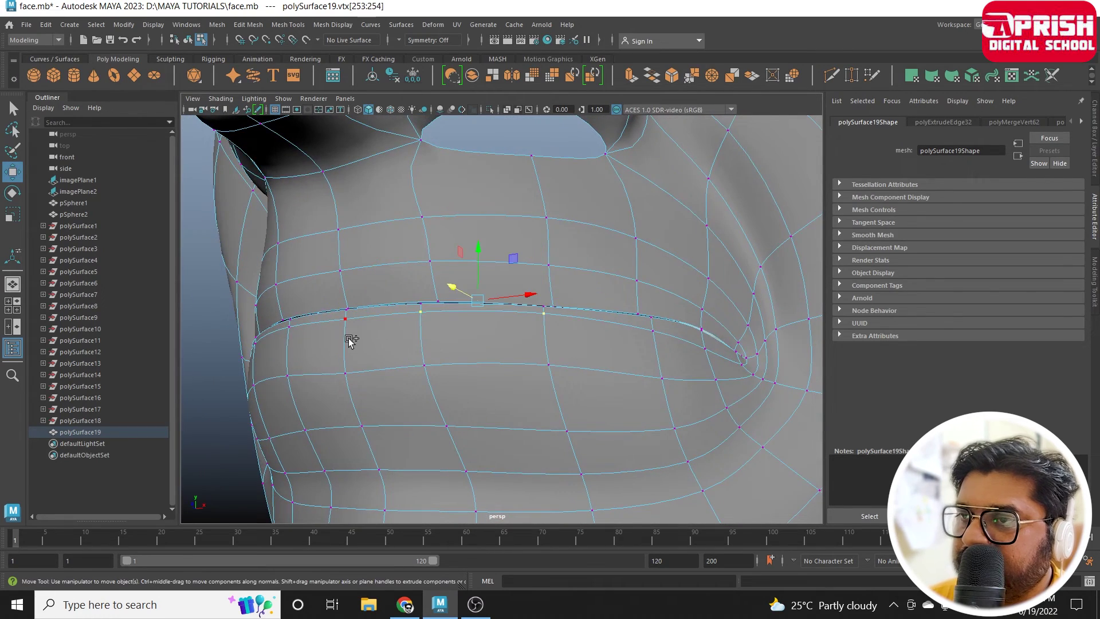
key(Left)
mouse_move(349, 342)
alt+mouse_down()
mouse_move(393, 342)
mouse_move(368, 320)
alt+mouse_up()
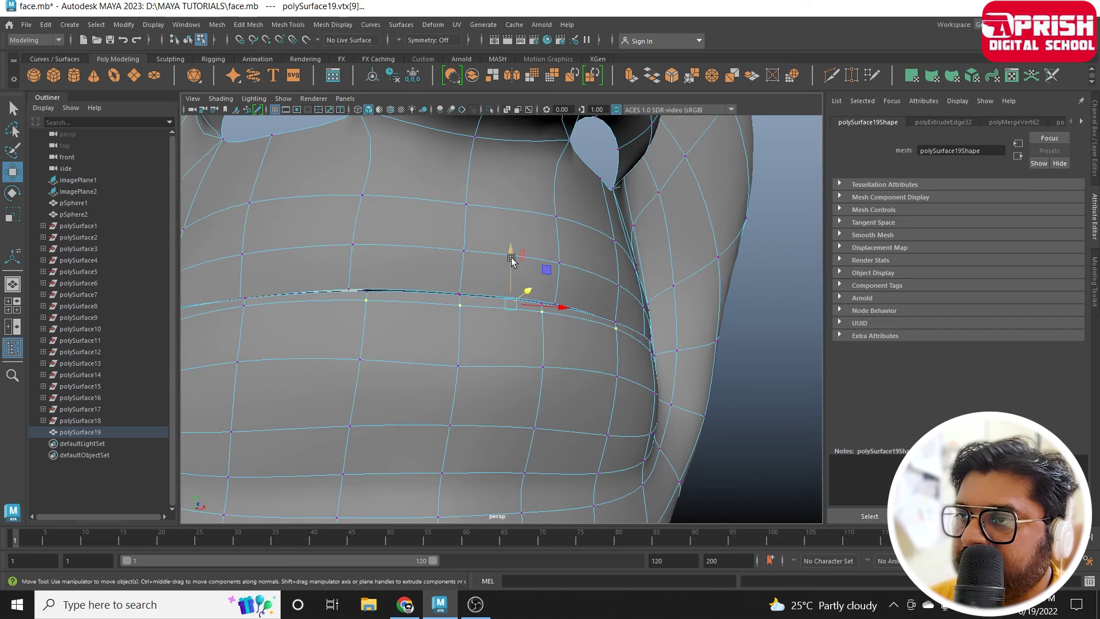
drag(512, 259, 514, 277)
click(259, 332)
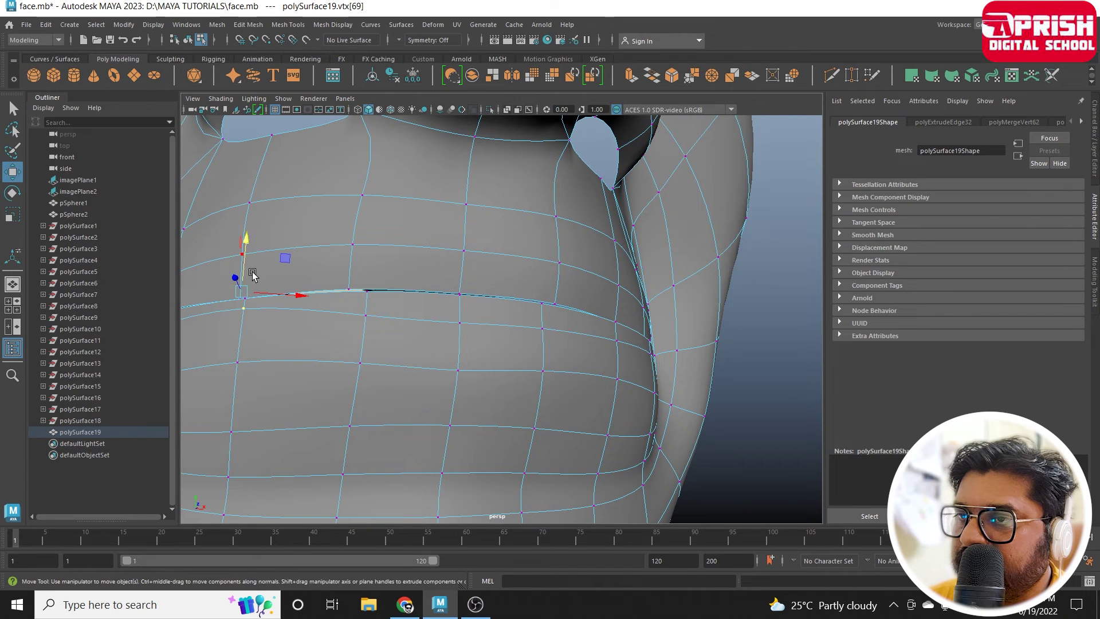
drag(247, 240, 247, 275)
mouse_move(665, 397)
alt+mouse_down()
mouse_move(557, 406)
mouse_move(520, 376)
alt+mouse_up()
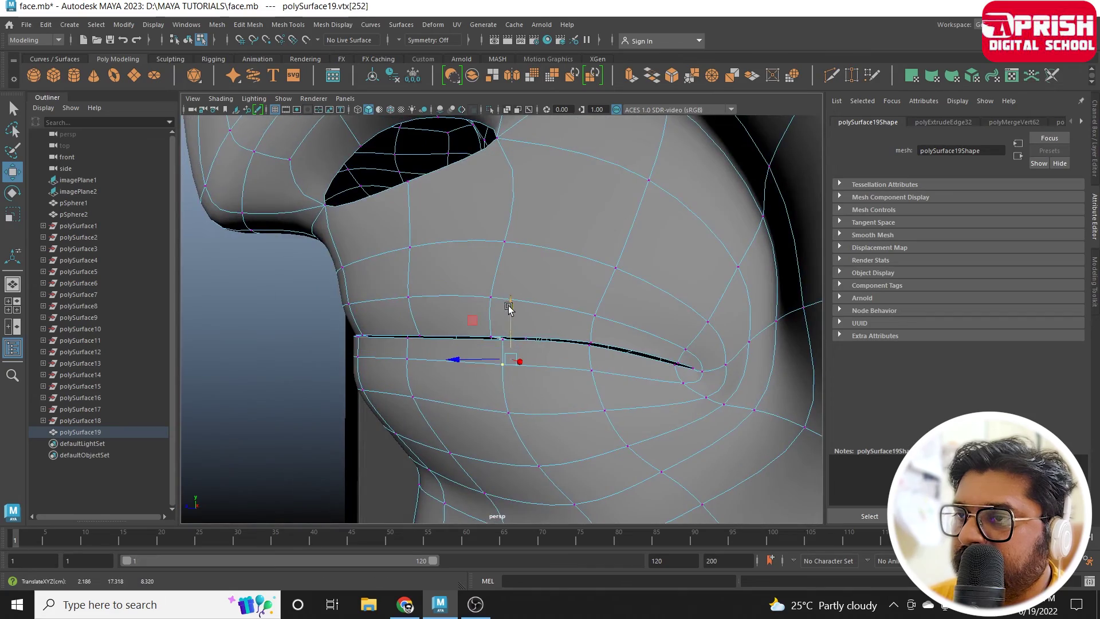
mouse_move(500, 323)
alt+mouse_down()
mouse_move(518, 394)
mouse_move(573, 393)
mouse_move(541, 400)
mouse_move(550, 401)
mouse_move(536, 386)
mouse_move(570, 389)
alt+mouse_up()
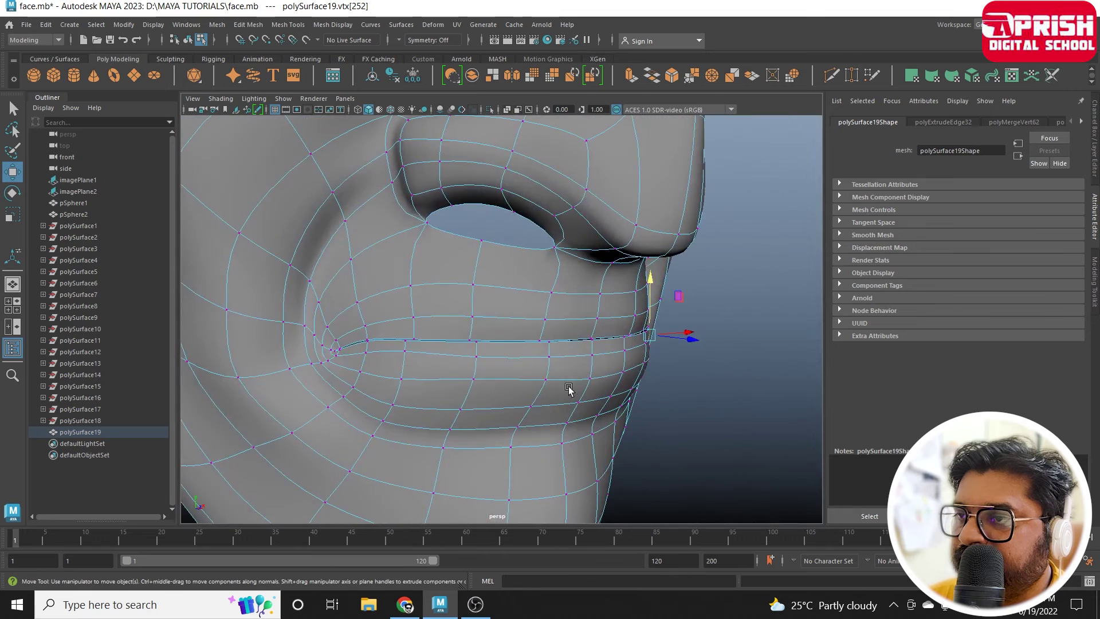
Select four lower-lip vertices, push them forward and adjust their height.
click(557, 365)
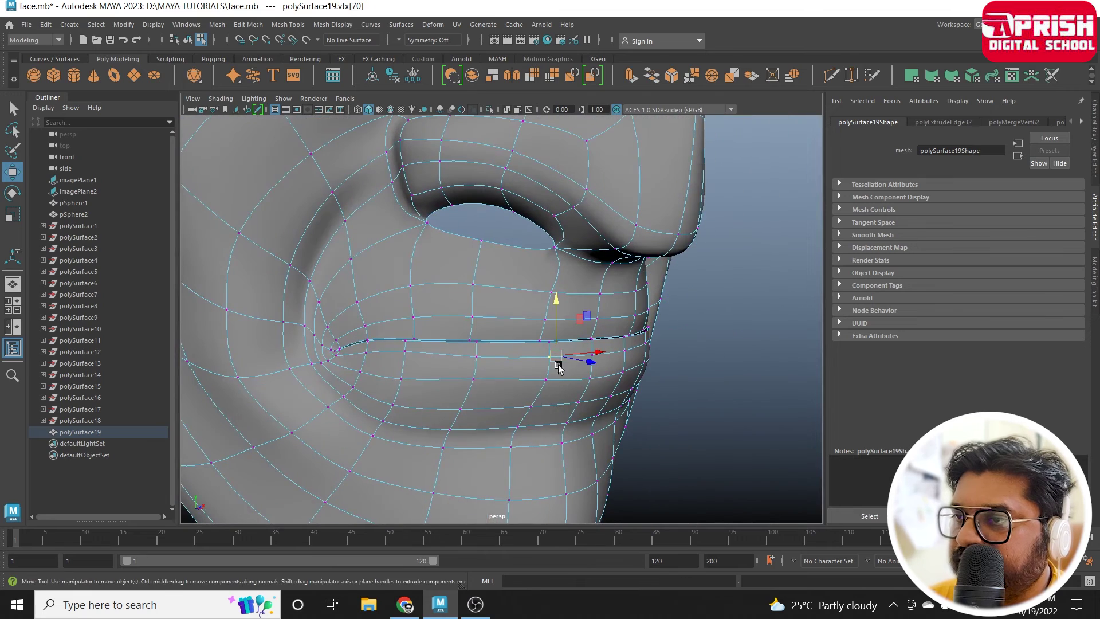
shift+click(437, 369)
shift+click(584, 385)
mouse_move(585, 386)
alt+mouse_down()
mouse_move(514, 385)
mouse_move(587, 368)
alt+mouse_up()
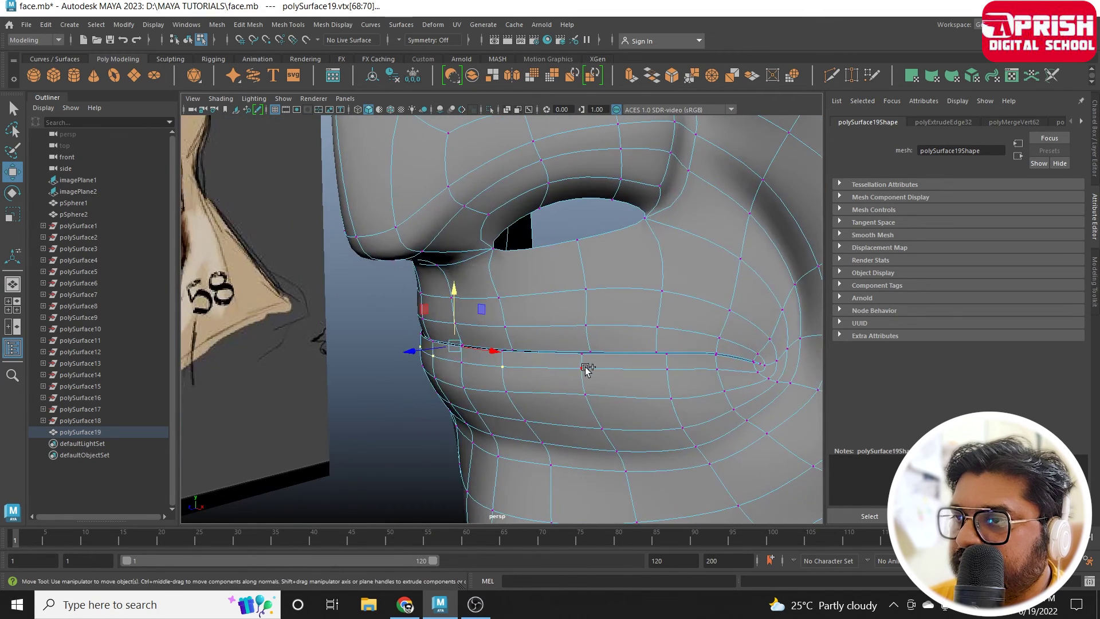
shift+click(666, 369)
drag(492, 352, 457, 360)
drag(491, 318, 492, 304)
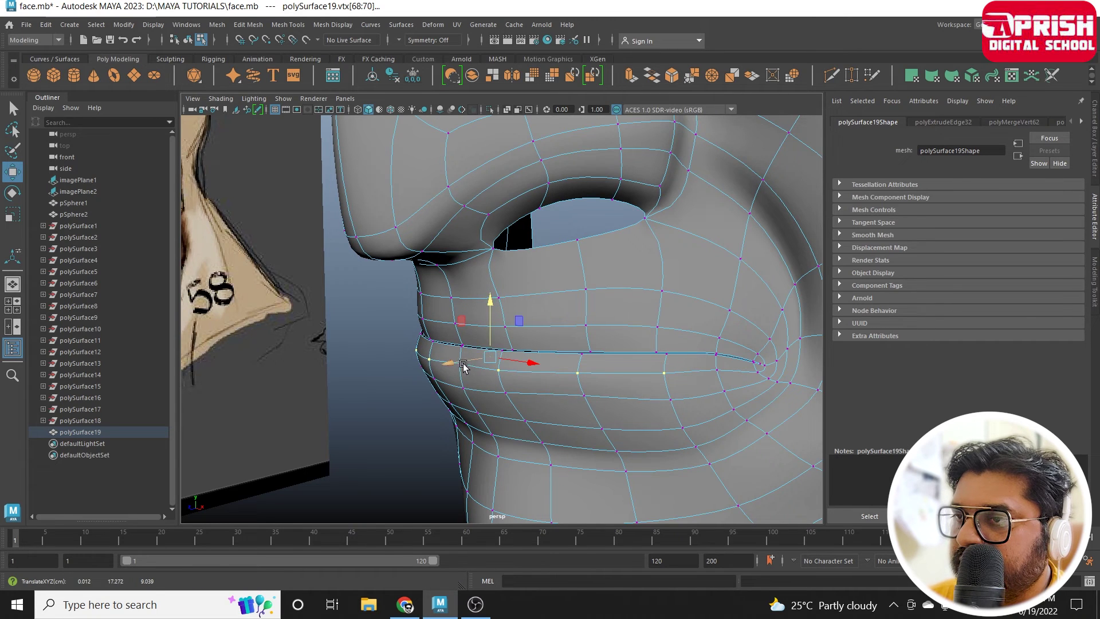
Check the lip-corner and upper-lip vertices, then return to object mode and review the profile.
click(457, 363)
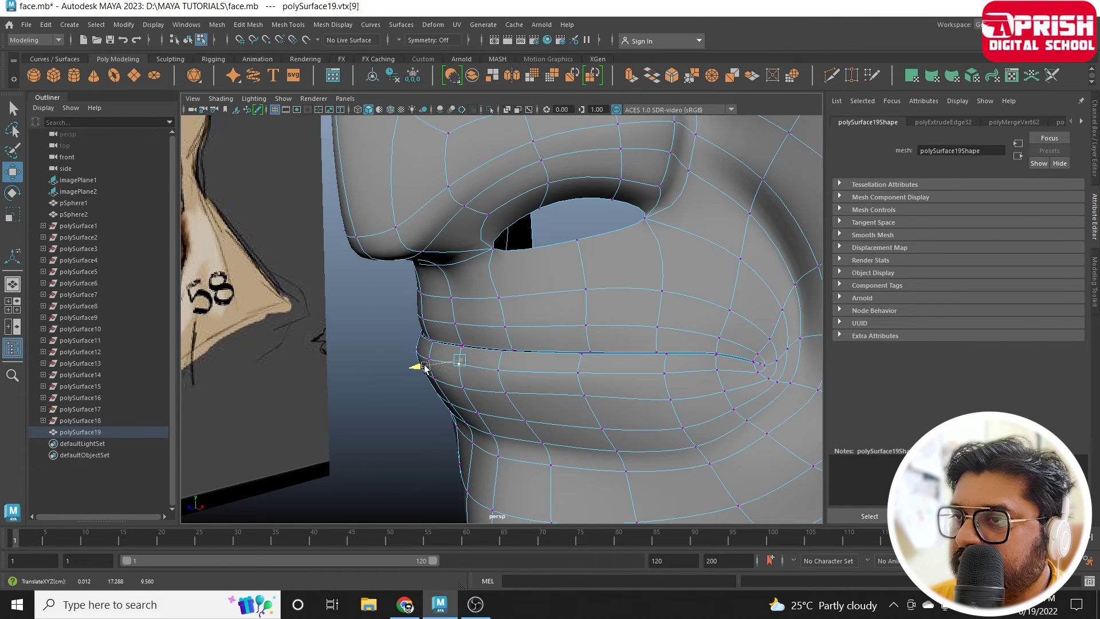
click(506, 327)
shift+click(585, 326)
alt+drag(716, 335, 550, 326)
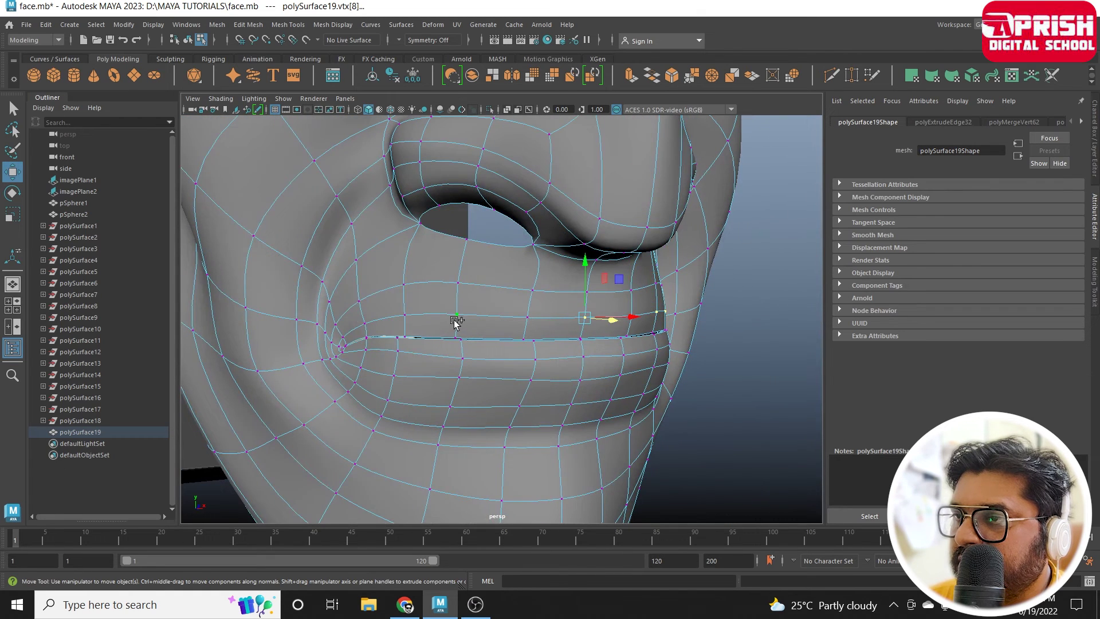
mouse_move(441, 342)
alt+mouse_down()
mouse_move(552, 360)
mouse_move(594, 337)
alt+mouse_up()
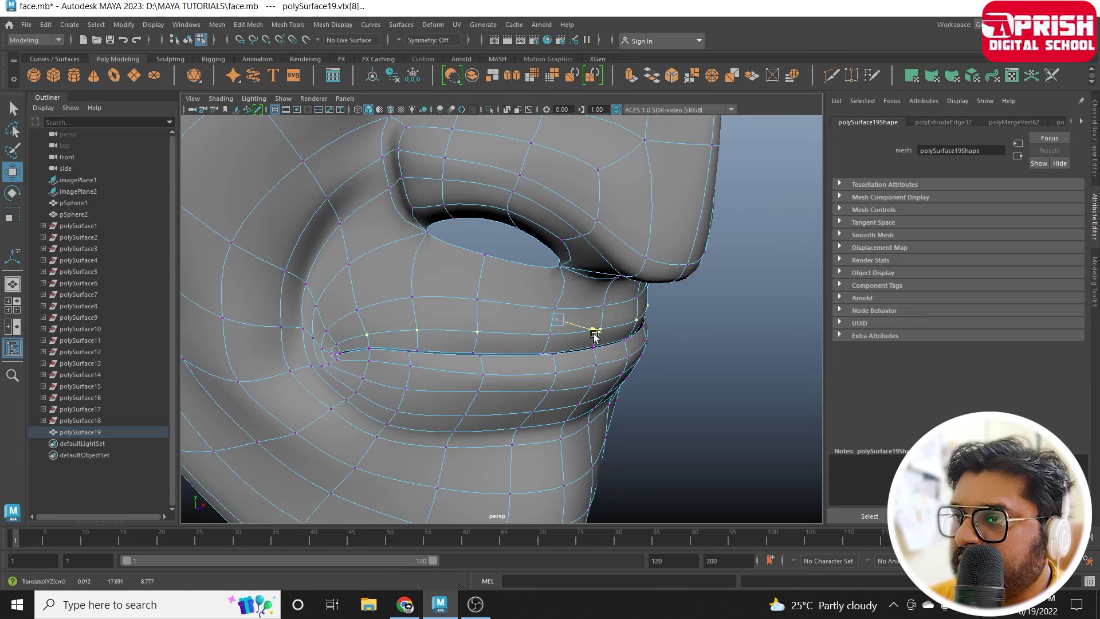
click(550, 334)
click(494, 343)
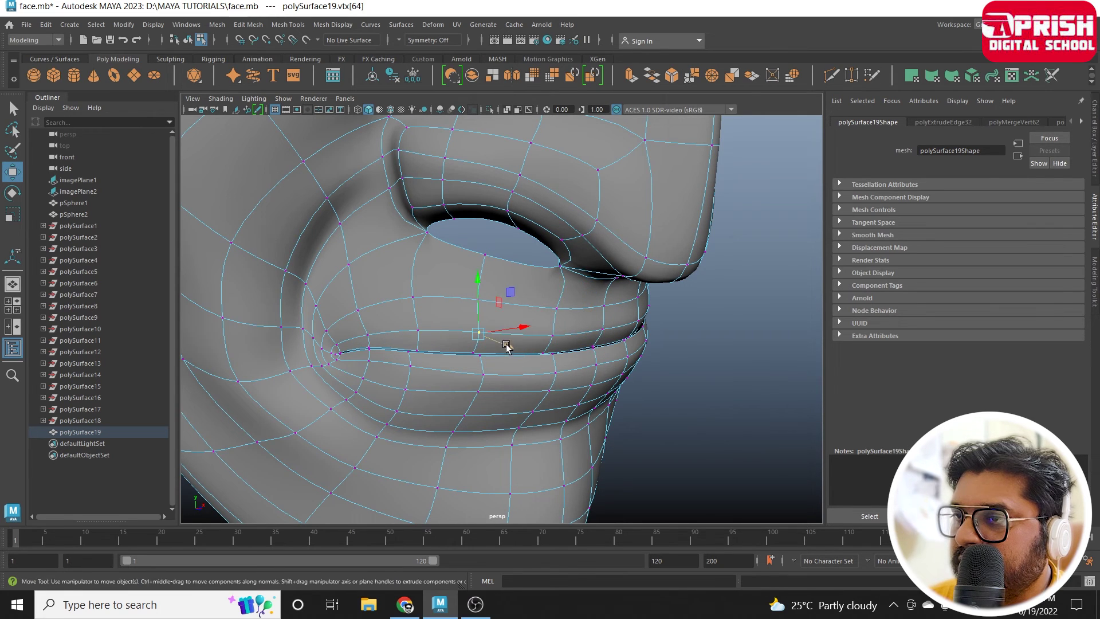
mouse_move(504, 344)
alt+mouse_down()
mouse_move(523, 339)
mouse_move(542, 361)
mouse_move(521, 269)
alt+mouse_up()
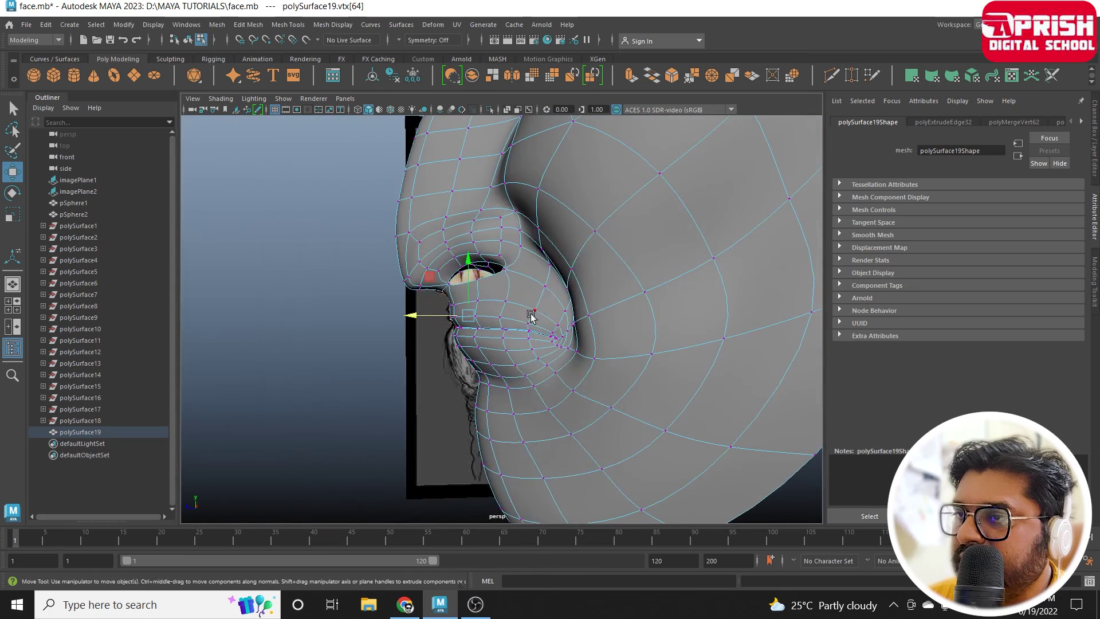
right_drag(521, 269, 573, 279)
click(356, 400)
mouse_move(355, 400)
alt+mouse_down()
mouse_move(572, 422)
mouse_move(518, 392)
mouse_move(581, 397)
mouse_move(427, 382)
mouse_move(594, 437)
alt+mouse_up()
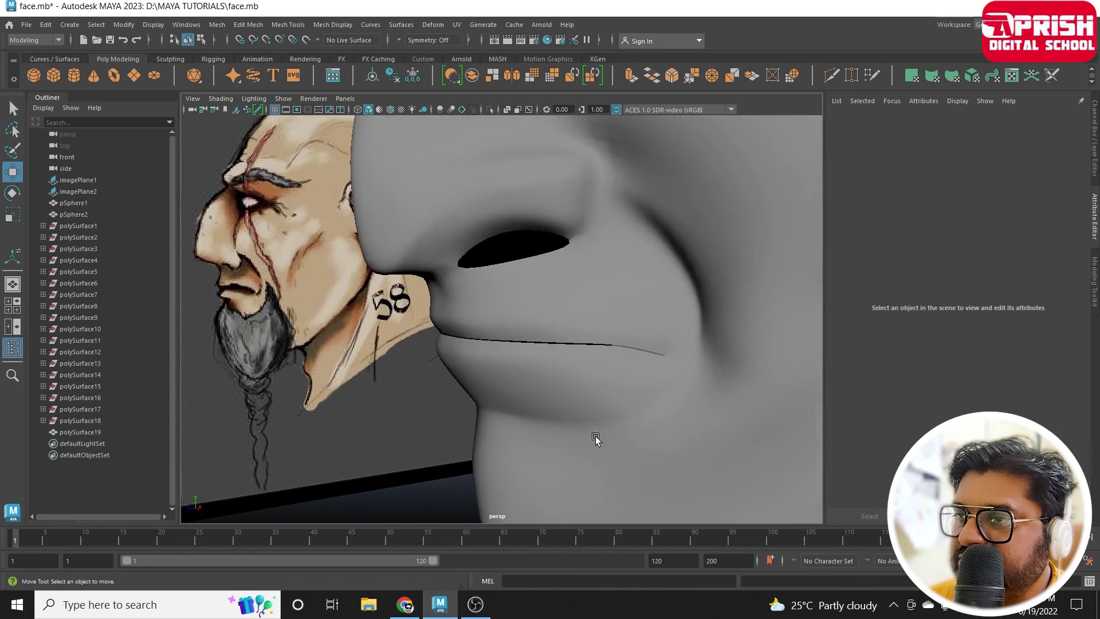
Reselect the face mesh and select two lower-lip vertices in vertex mode.
click(450, 401)
scroll(497, 364, up, 3)
mouse_move(495, 262)
right_down()
mouse_move(458, 316)
mouse_move(440, 262)
right_up()
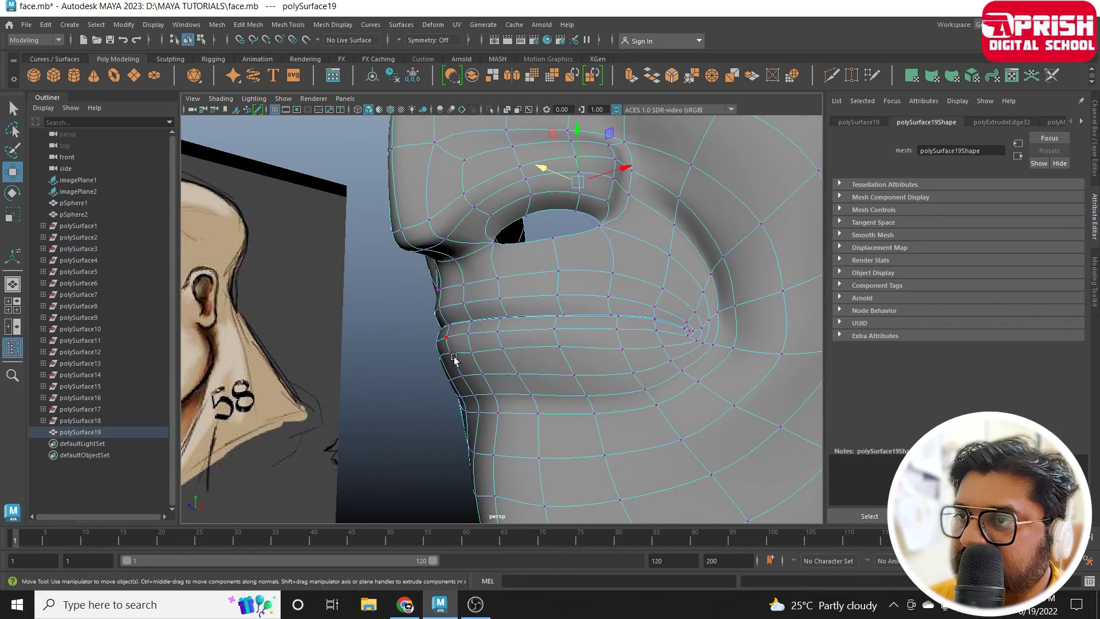
alt+drag(453, 361, 504, 372)
click(501, 381)
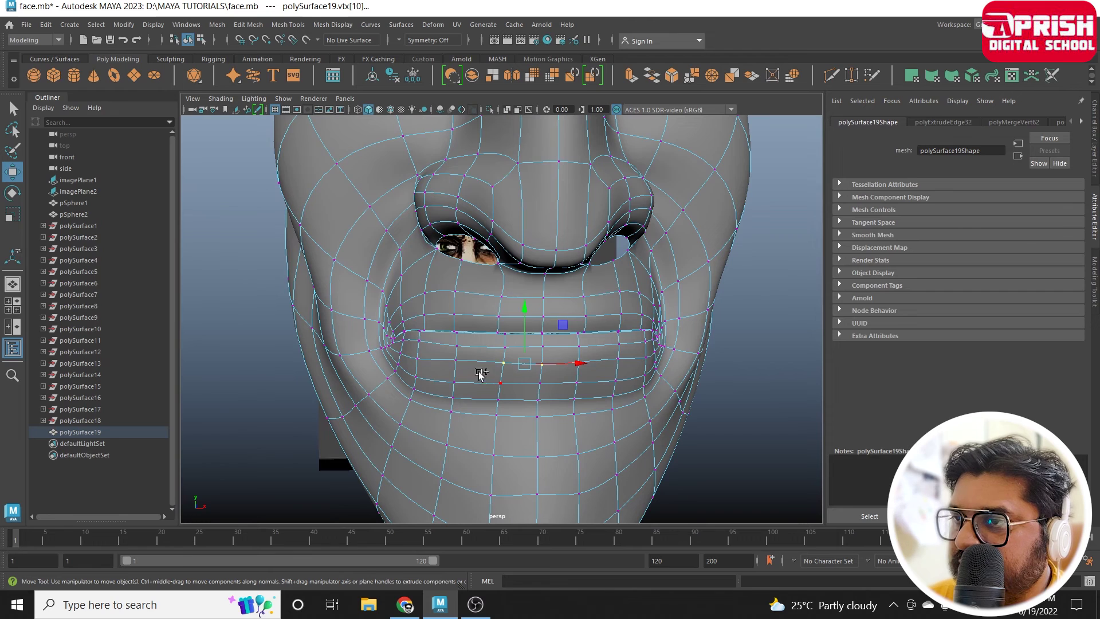
mouse_move(612, 376)
alt+mouse_down()
mouse_move(524, 388)
mouse_move(486, 408)
mouse_move(584, 375)
mouse_move(589, 394)
alt+mouse_up()
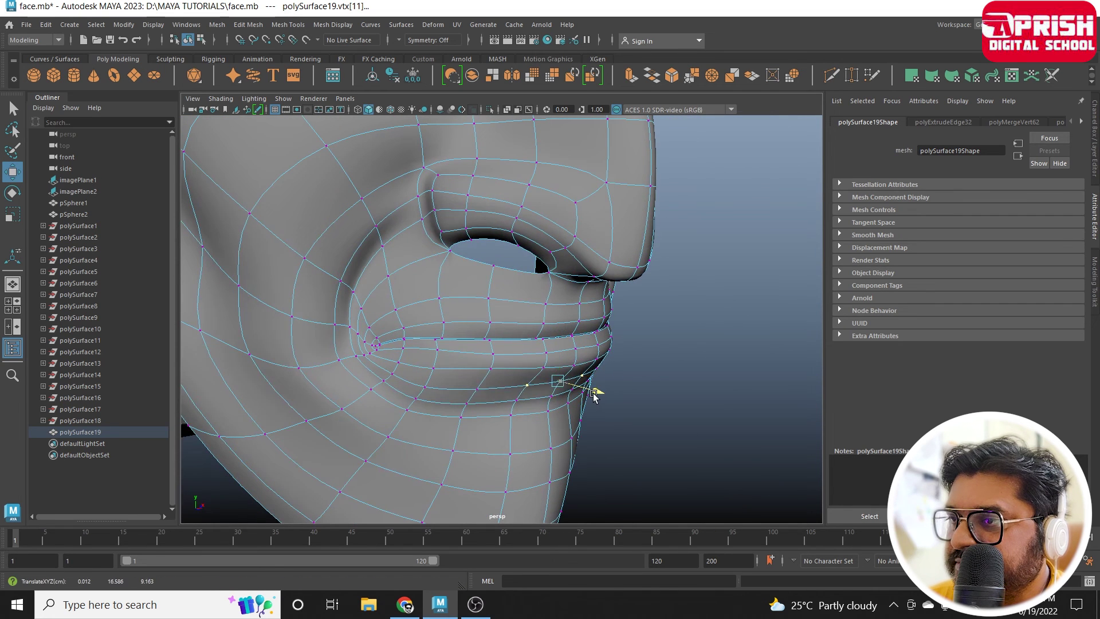
click(477, 391)
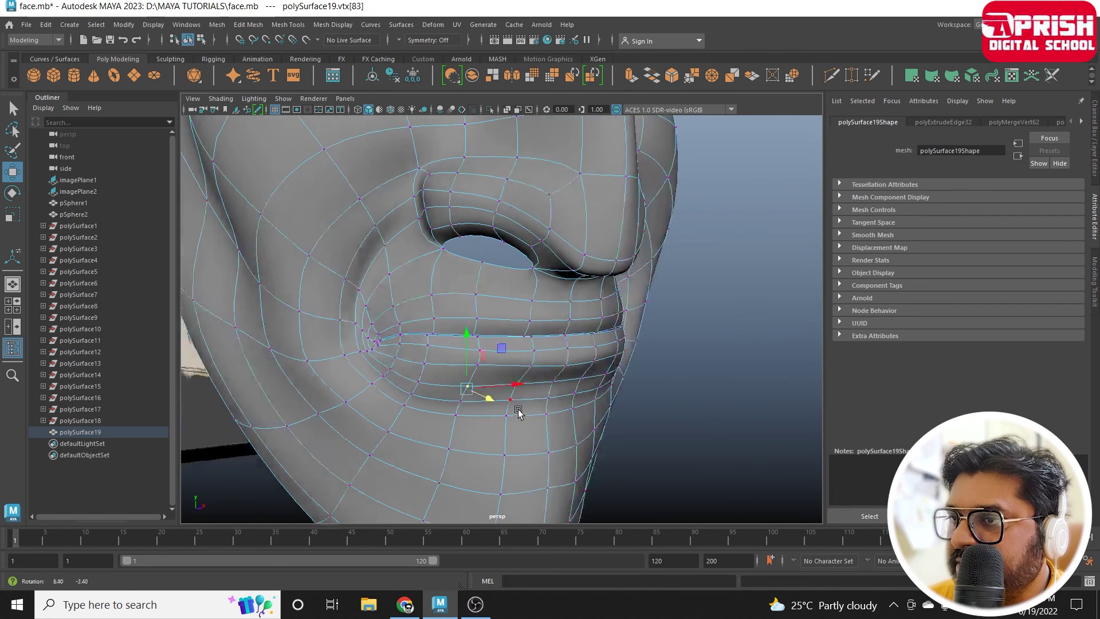
alt+drag(516, 405, 568, 403)
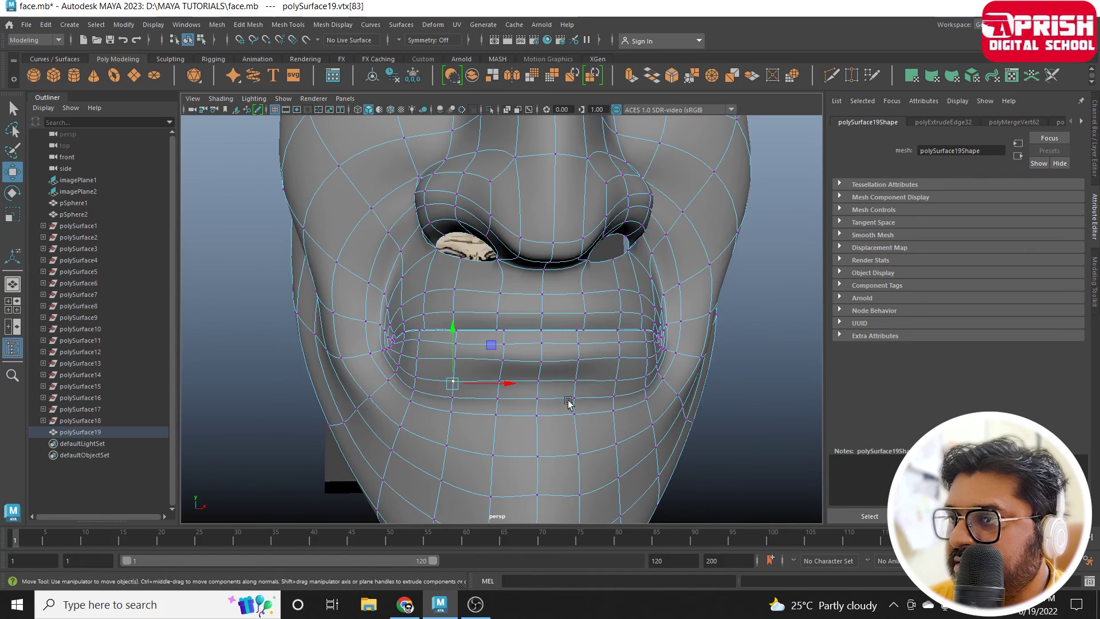
shift+click(620, 380)
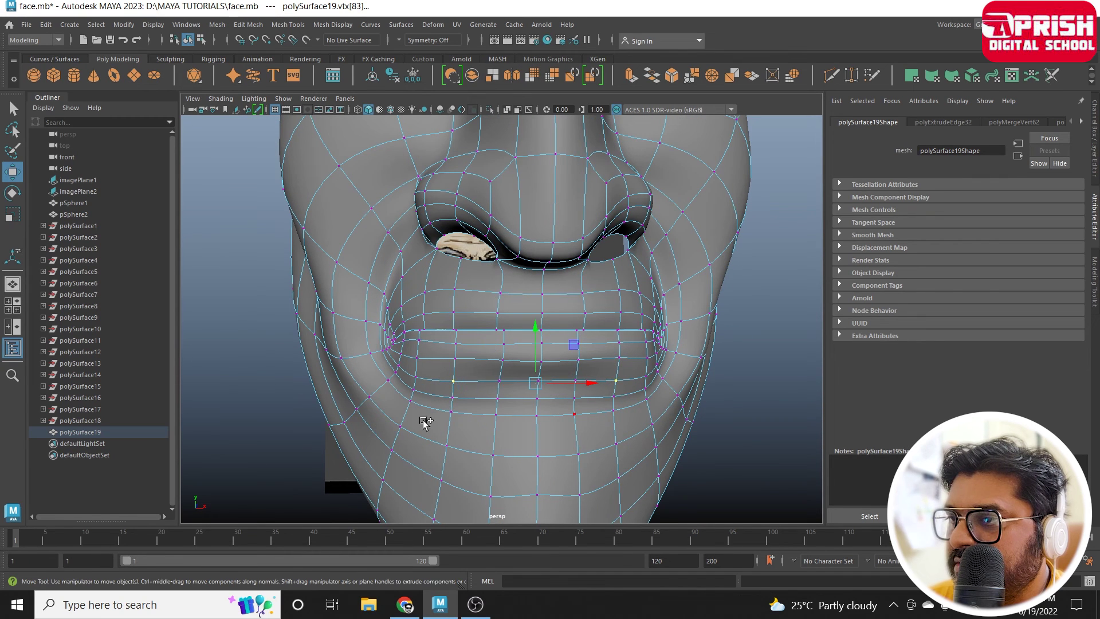
Scale the two lower-lip vertices closer together in X, then return to object mode.
click(12, 215)
drag(587, 388, 582, 383)
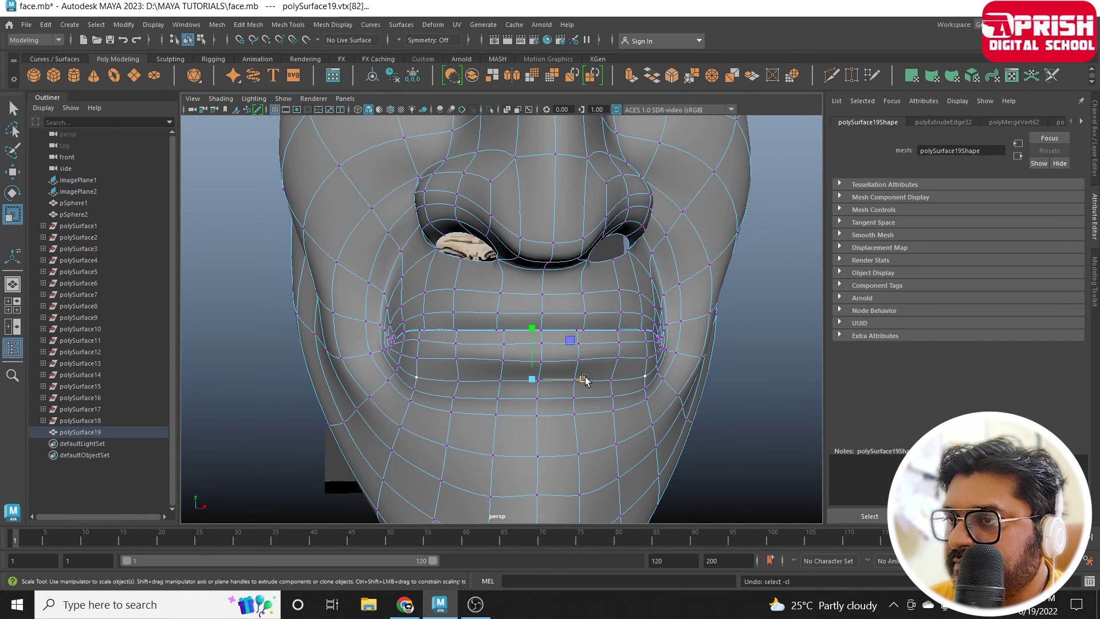
drag(582, 379, 577, 378)
mouse_move(447, 391)
alt+mouse_down()
mouse_move(344, 395)
mouse_move(540, 314)
alt+mouse_up()
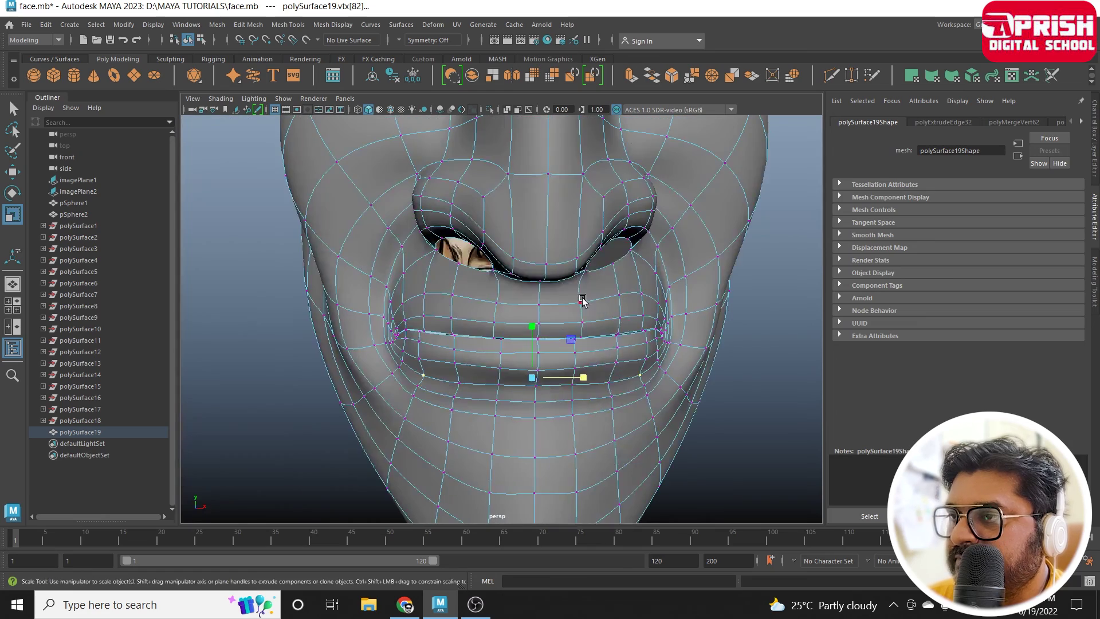
right_drag(540, 315, 644, 245)
click(730, 426)
scroll(729, 426, down, 5)
mouse_move(698, 441)
alt+mouse_down()
mouse_move(555, 412)
mouse_move(628, 389)
mouse_move(550, 386)
mouse_move(621, 393)
mouse_move(535, 422)
mouse_move(457, 400)
mouse_move(587, 355)
alt+mouse_up()
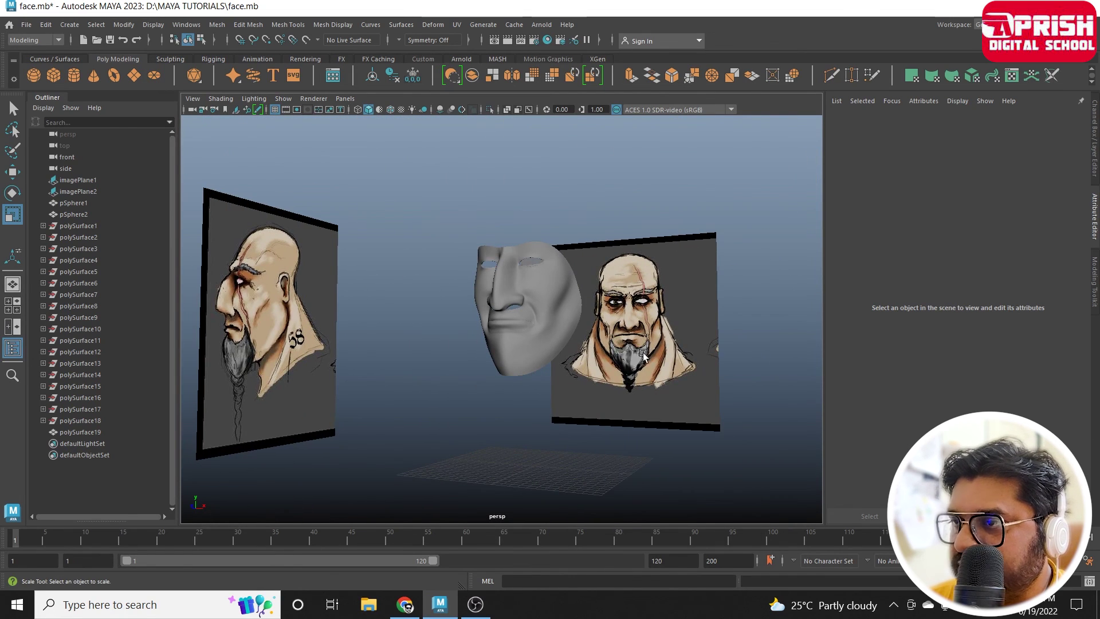
Switch to the orthographic front view and zoom out to frame the whole face over the reference.
mouse_move(558, 422)
alt+mouse_down()
mouse_move(543, 415)
mouse_move(531, 346)
mouse_move(518, 351)
alt+mouse_up()
key(space)
drag(411, 401, 411, 420)
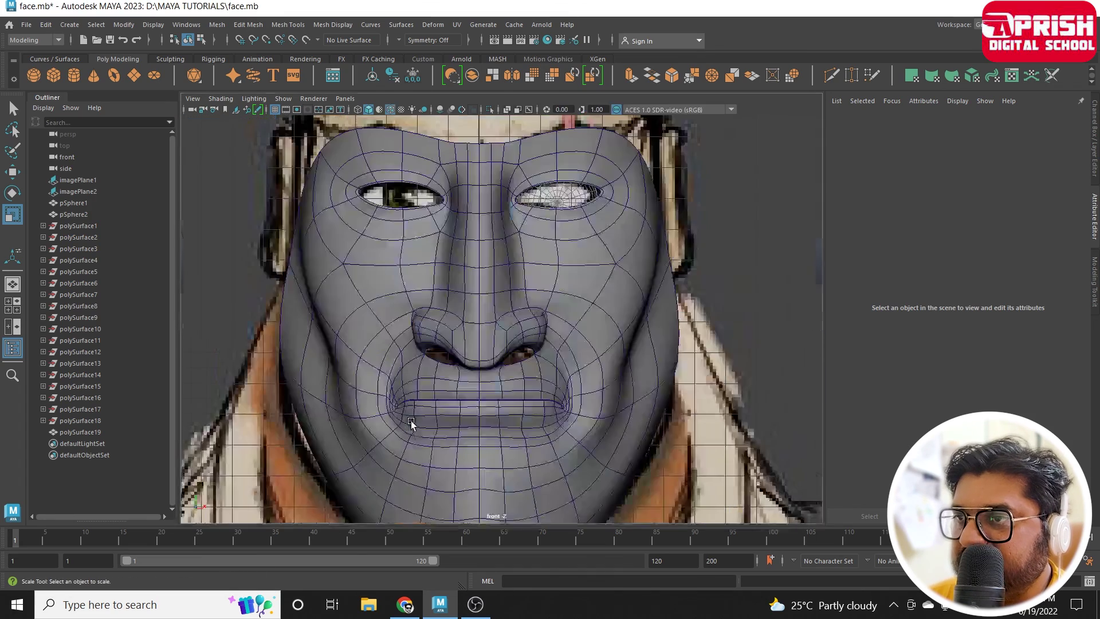
scroll(642, 374, down, 3)
scroll(346, 368, down, 2)
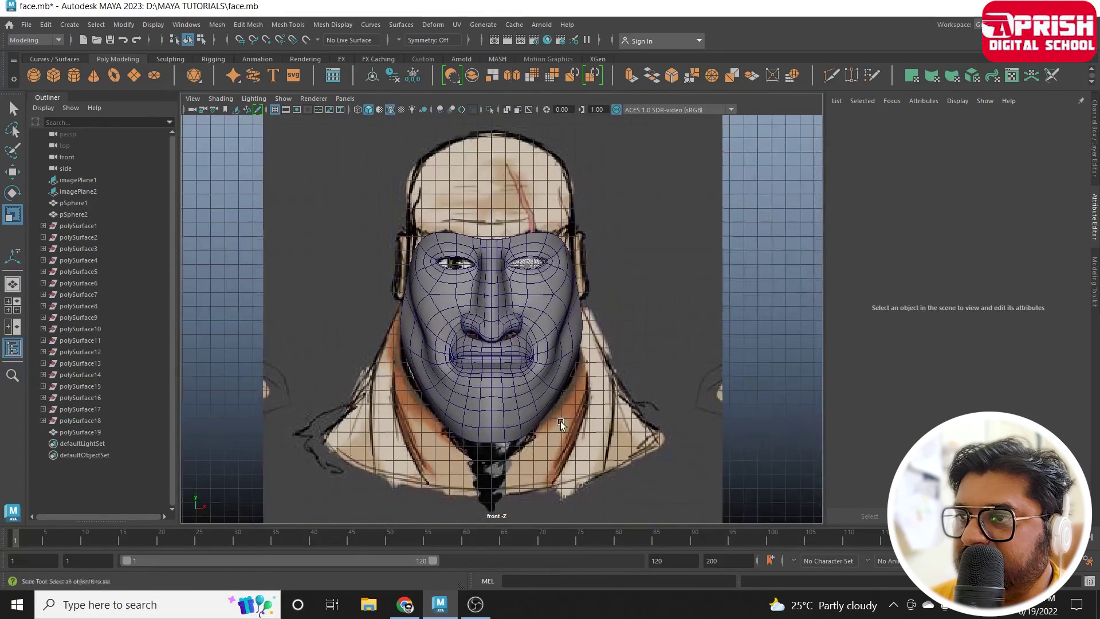